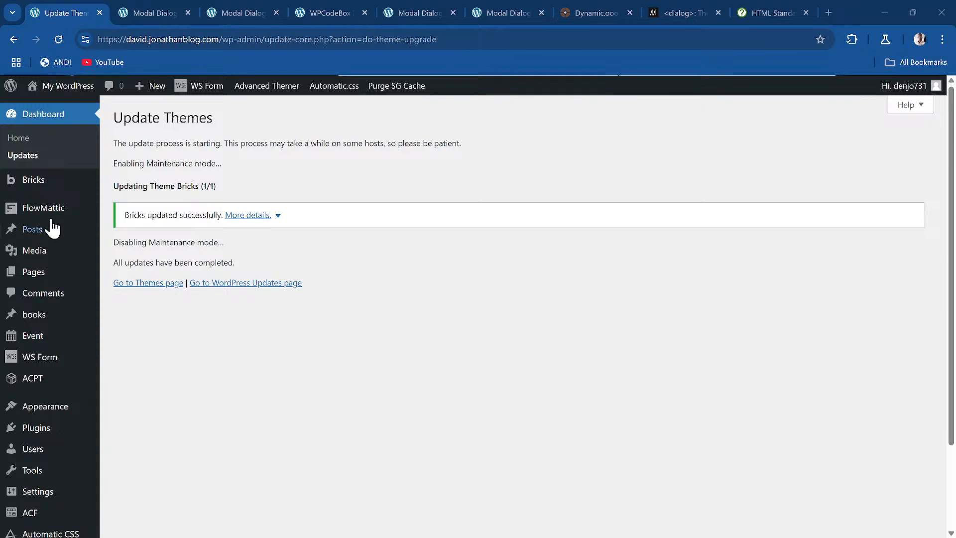
# - Zoom the admin page to 150% and go to the installed Plugins list
pyautogui.moveTo(41, 233)
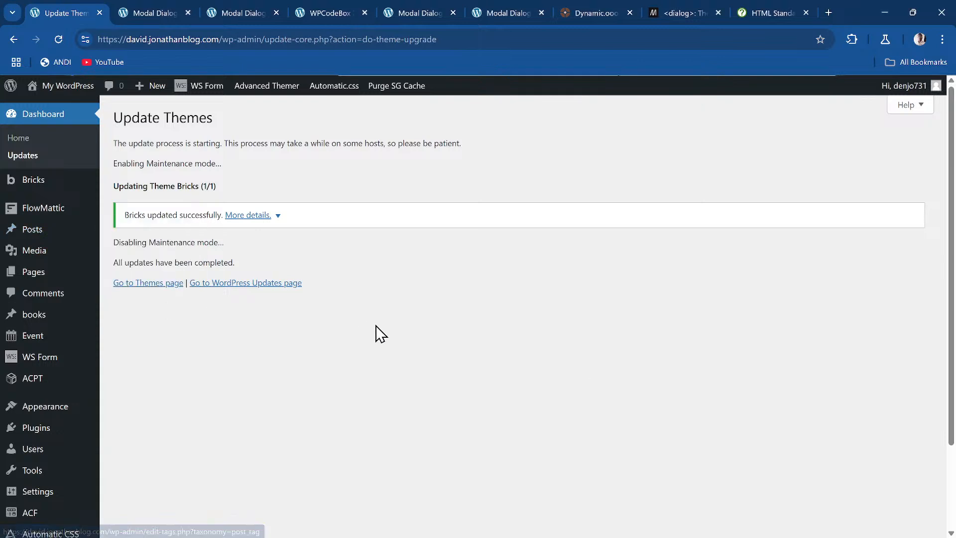
pyautogui.hotkey('ctrl', '+')
pyautogui.hotkey('ctrl', '+')
pyautogui.hotkey('ctrl', '+')
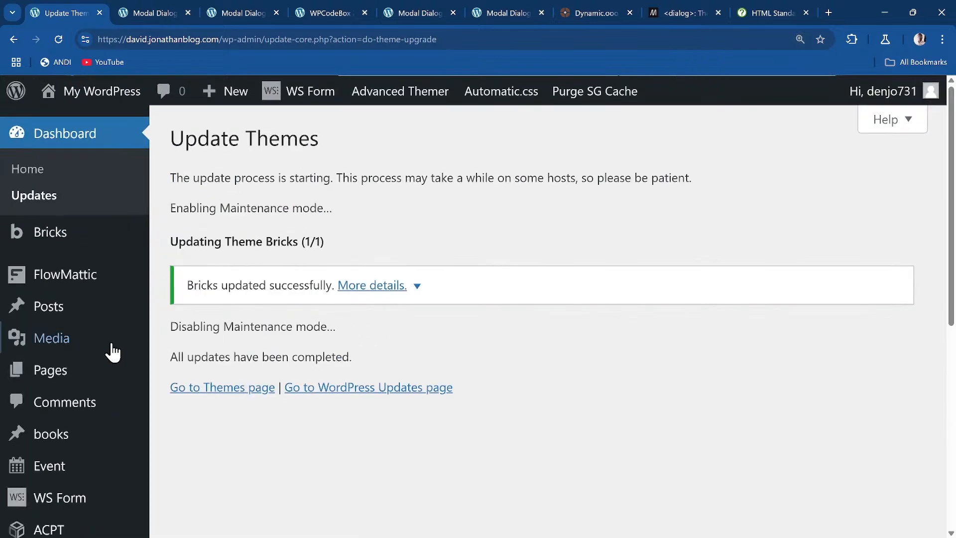
pyautogui.scroll(-3, 100, 351)
pyautogui.moveTo(77, 286)
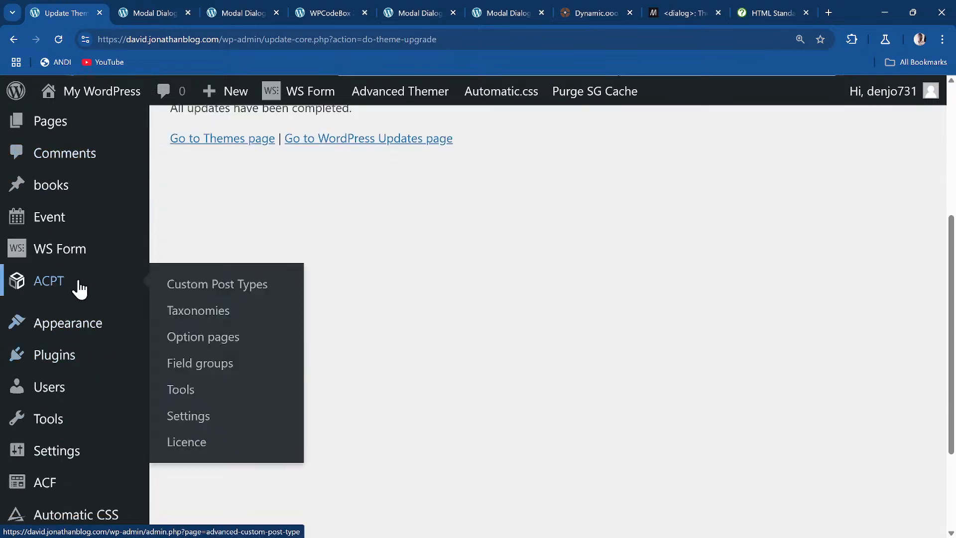
pyautogui.click(96, 365)
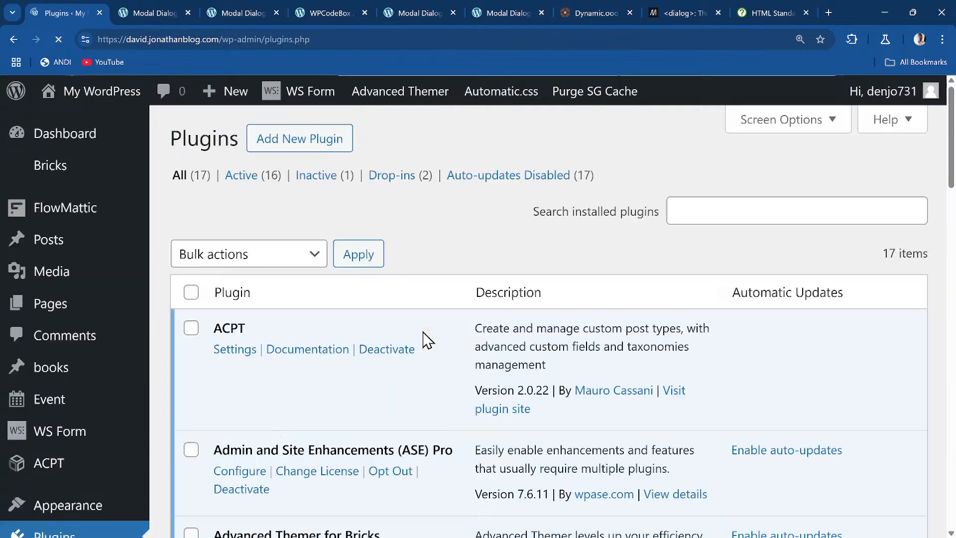
pyautogui.scroll(-1, 427, 341)
pyautogui.scroll(-1, 428, 341)
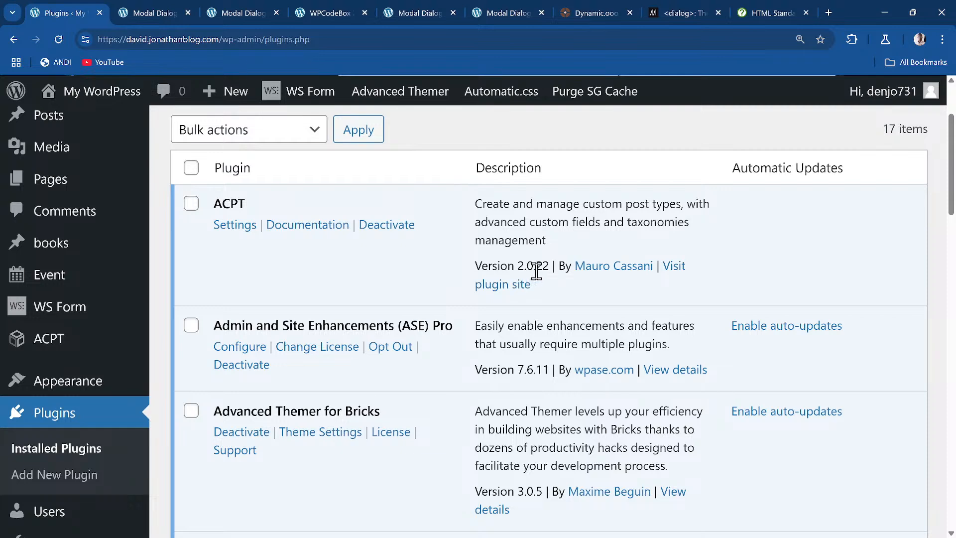
pyautogui.scroll(-7, 451, 274)
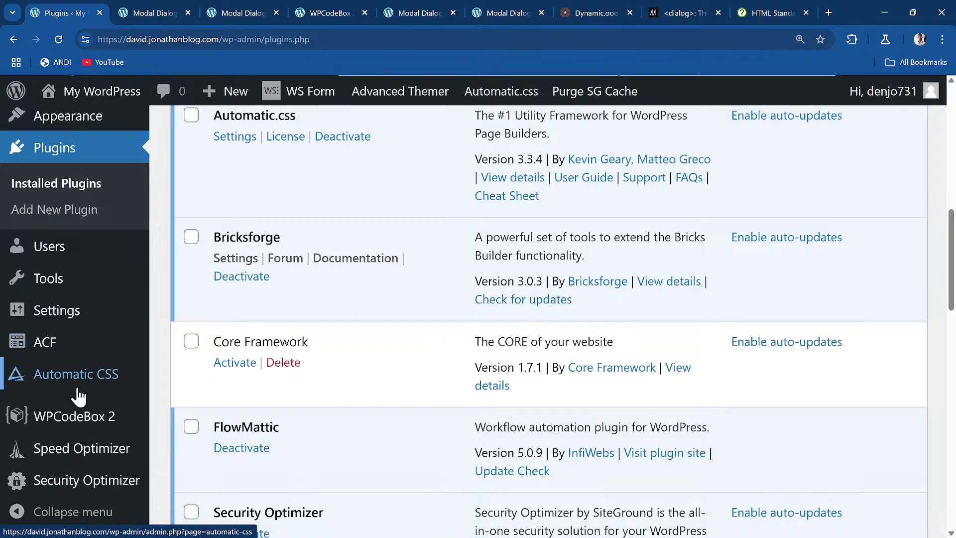
pyautogui.scroll(3, 197, 337)
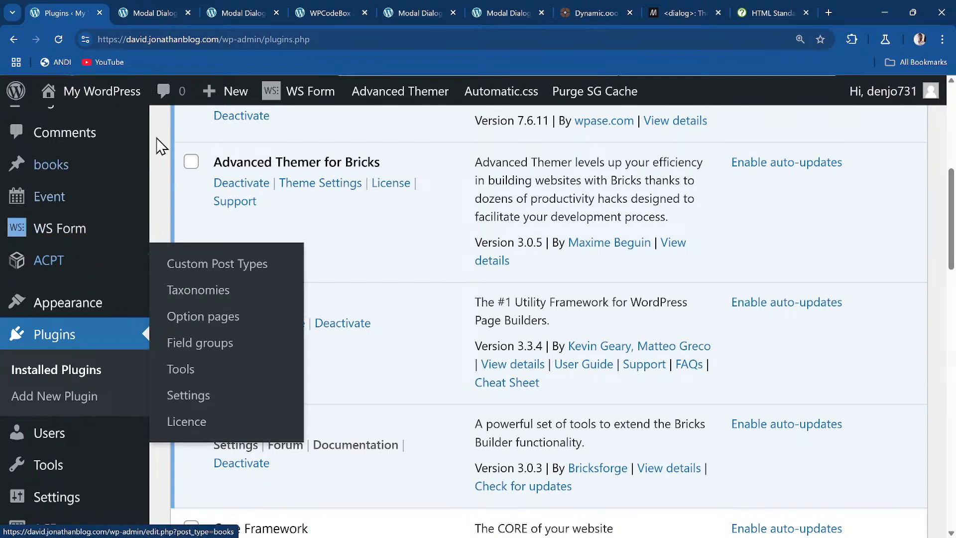
pyautogui.moveTo(65, 261)
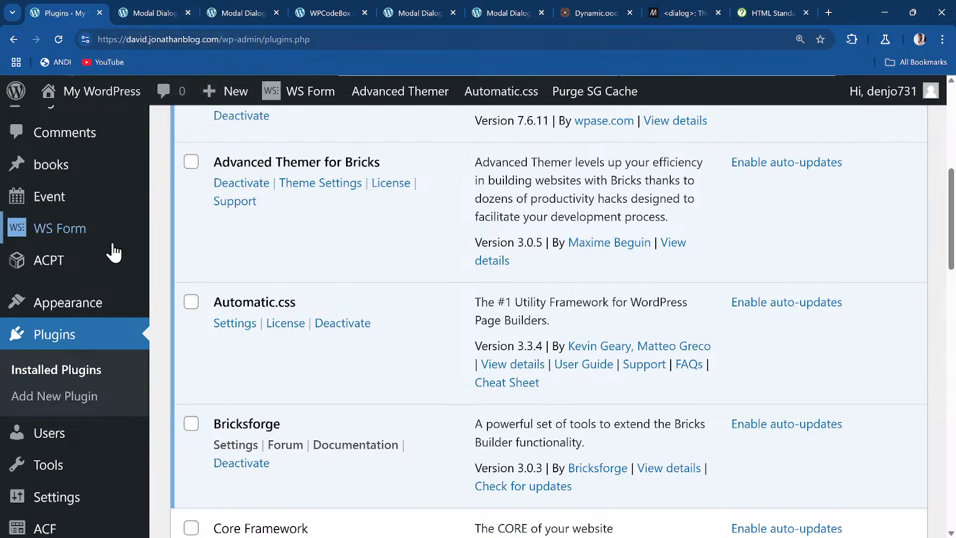
pyautogui.moveTo(105, 264)
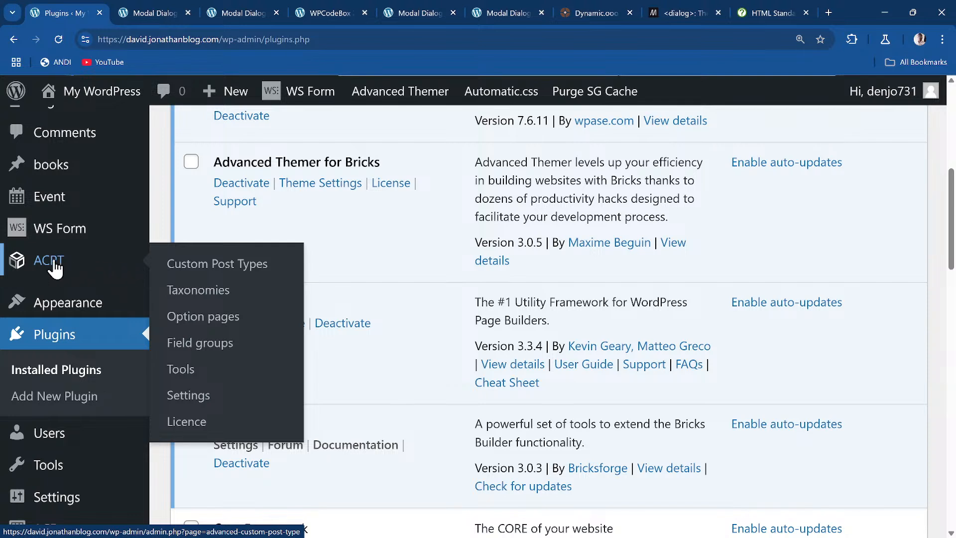
# - From ACPT's registered custom post types list, start registering a new post type
pyautogui.click(223, 268)
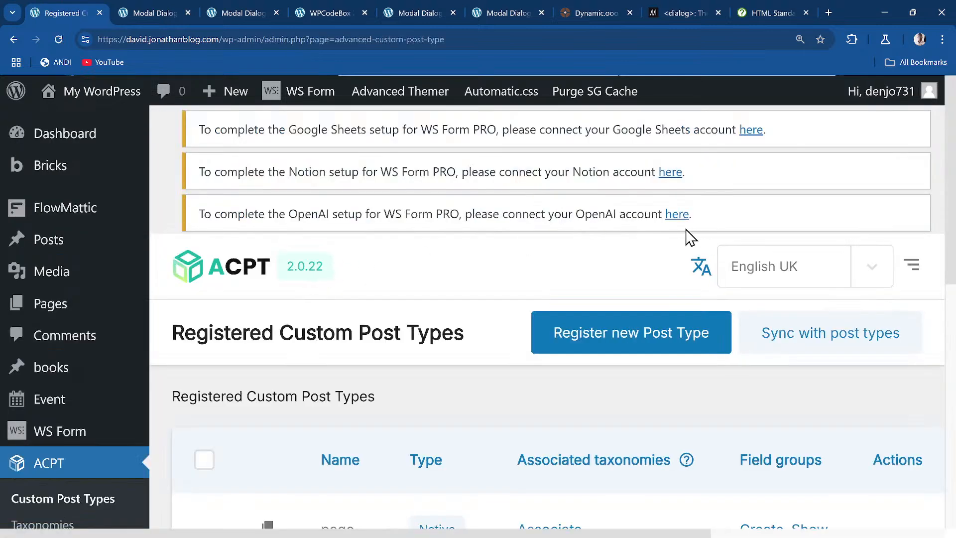
pyautogui.scroll(-5, 379, 239)
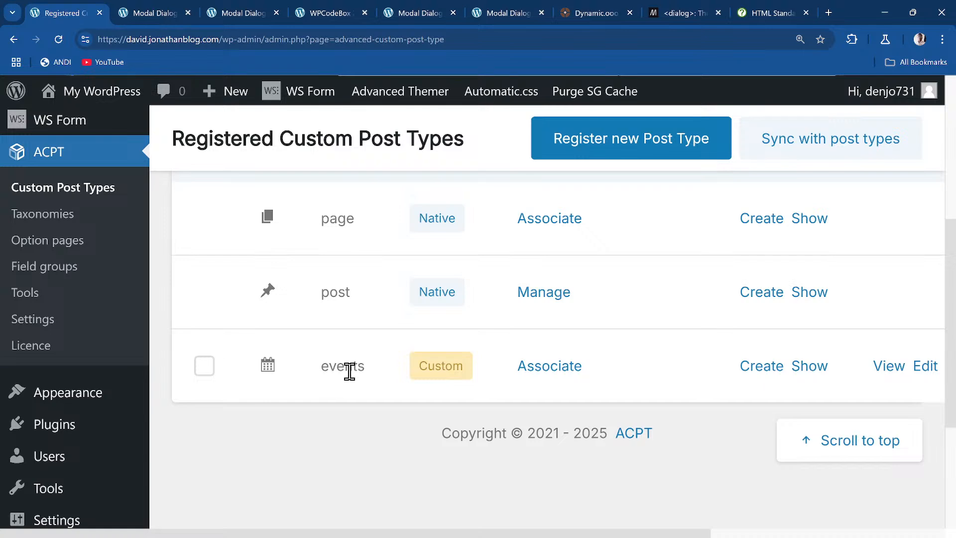
pyautogui.click(606, 139)
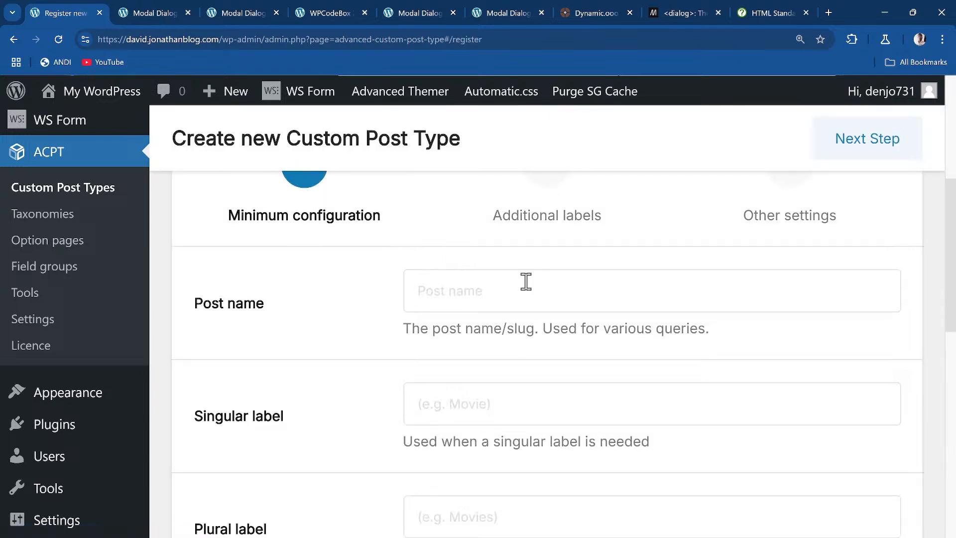
pyautogui.scroll(-3, 548, 289)
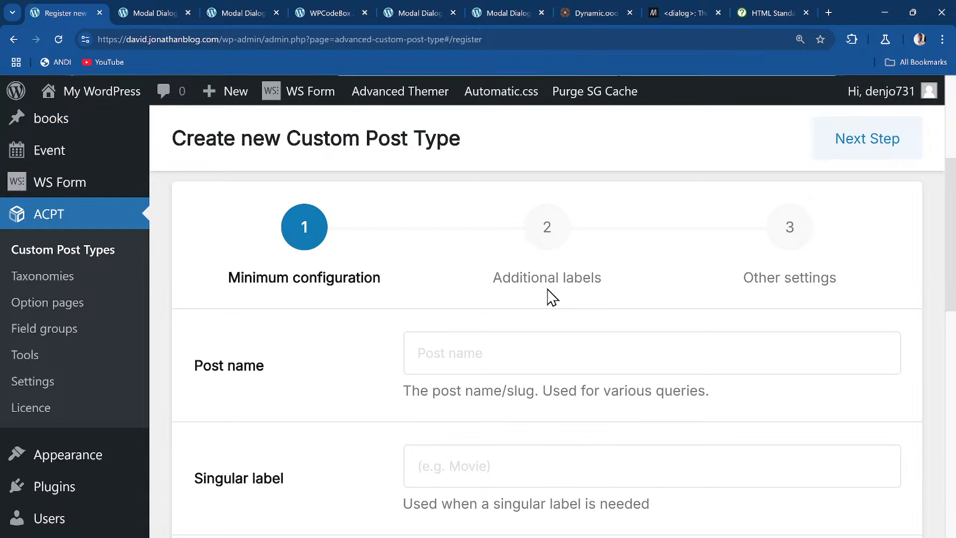
pyautogui.scroll(-1, 550, 296)
# - Enter post name 'demos', singular label 'Demo' and plural label 'Demos'
pyautogui.click(505, 290)
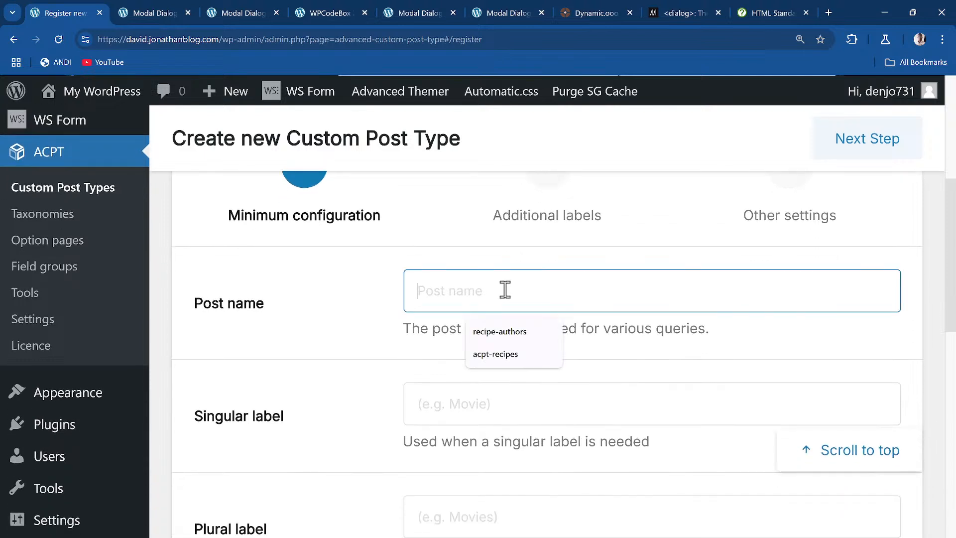
pyautogui.write('demos')
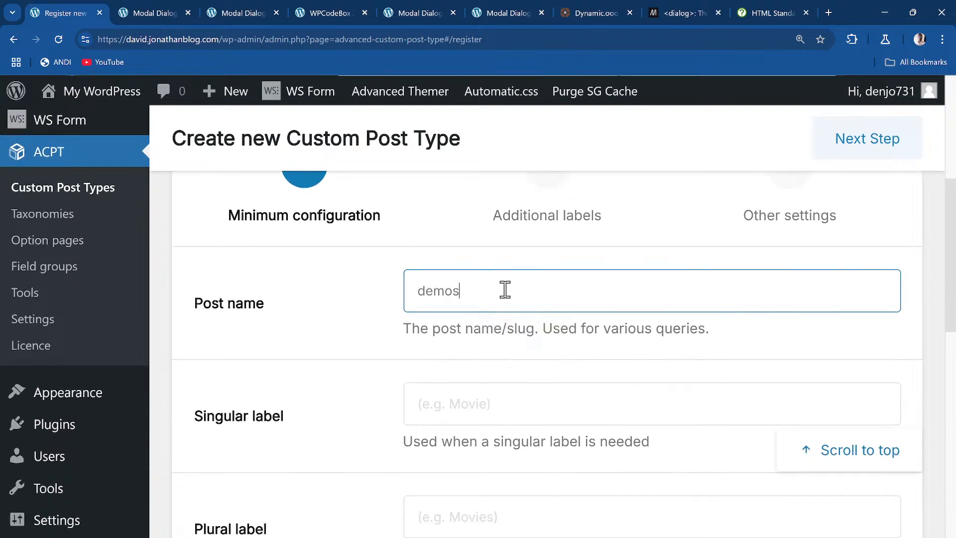
pyautogui.press('Tab')
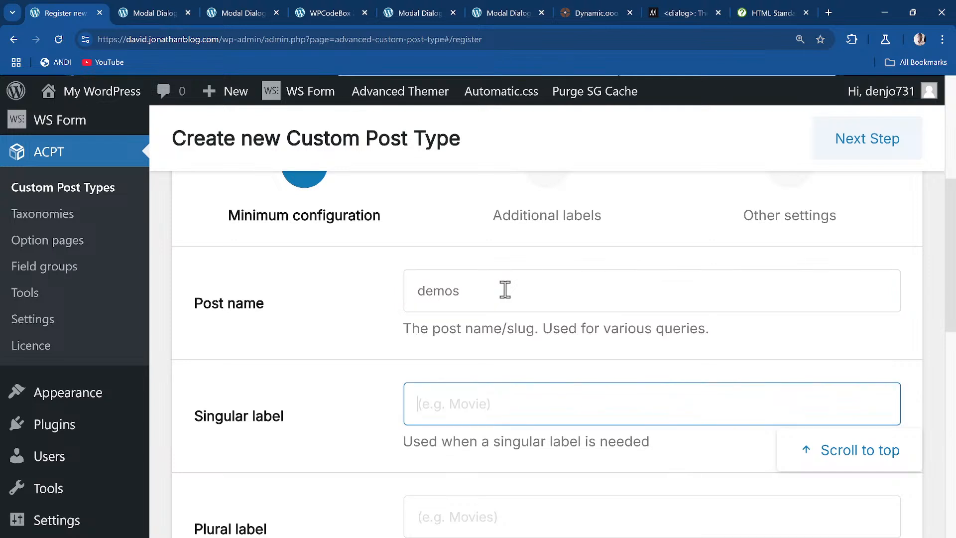
pyautogui.write('Demo')
pyautogui.press('Tab')
pyautogui.write('Demn')
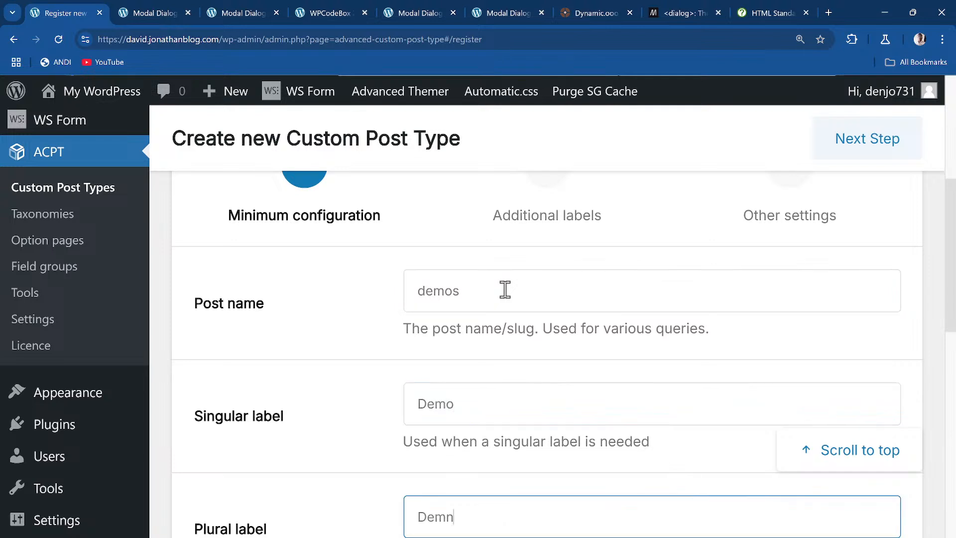
pyautogui.write('os')
pyautogui.press('Left')
pyautogui.press('Left')
pyautogui.press('BackSpace')
pyautogui.scroll(-2, 505, 290)
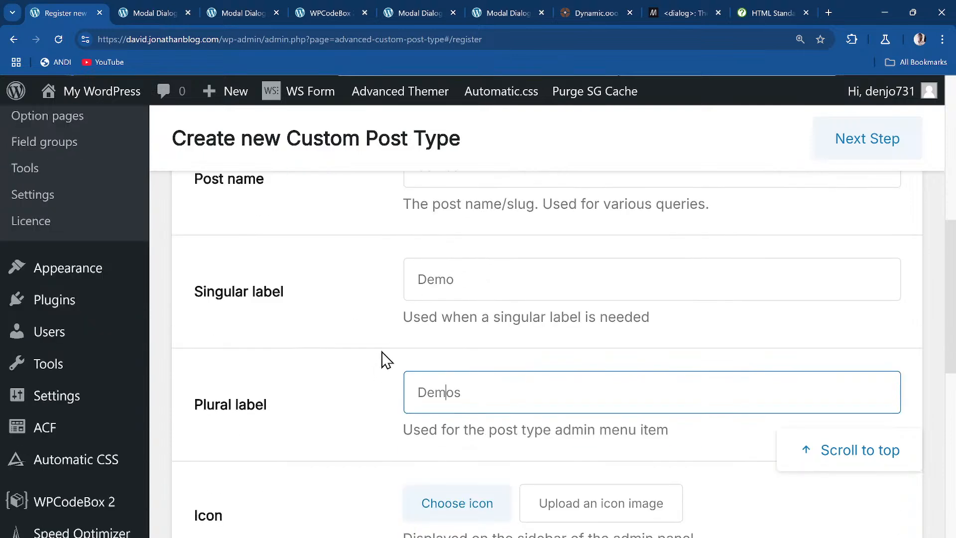
pyautogui.click(386, 358)
pyautogui.scroll(-2, 427, 349)
pyautogui.scroll(-3, 427, 349)
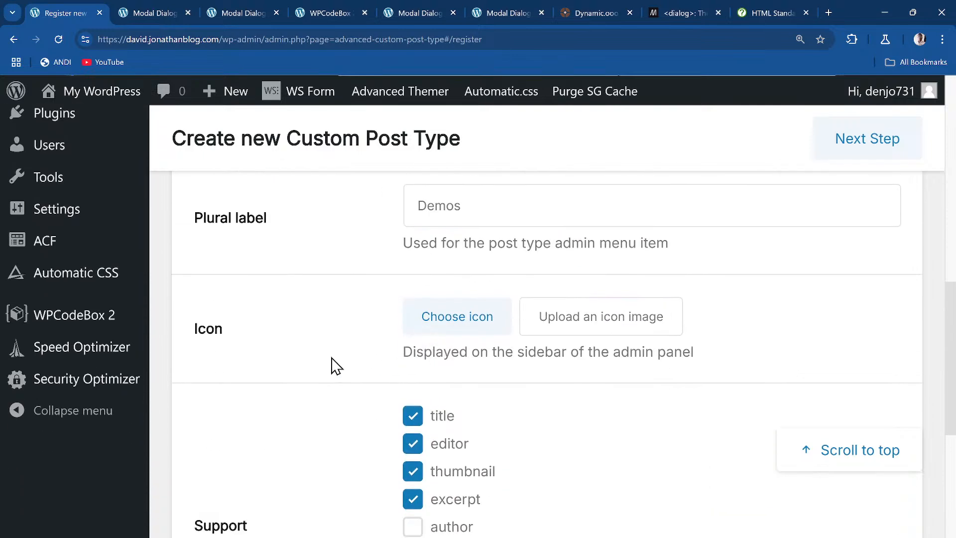
pyautogui.scroll(-1, 349, 353)
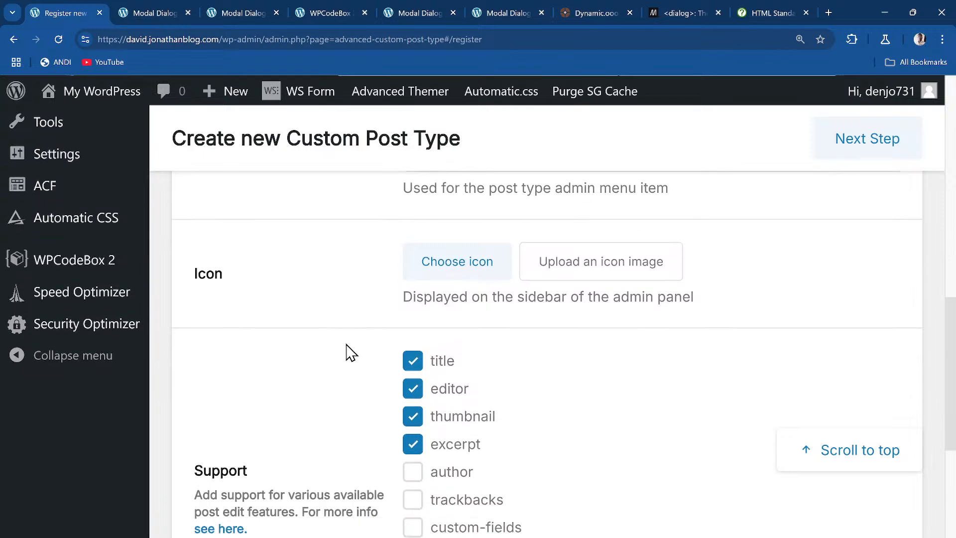
# - Choose the brush icon and advance to the Additional labels step
pyautogui.click(454, 274)
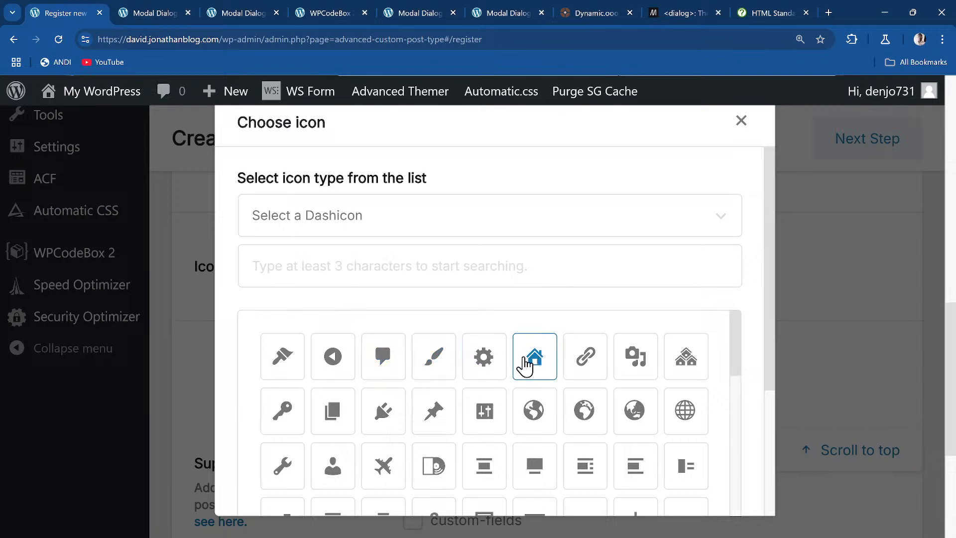
pyautogui.click(434, 358)
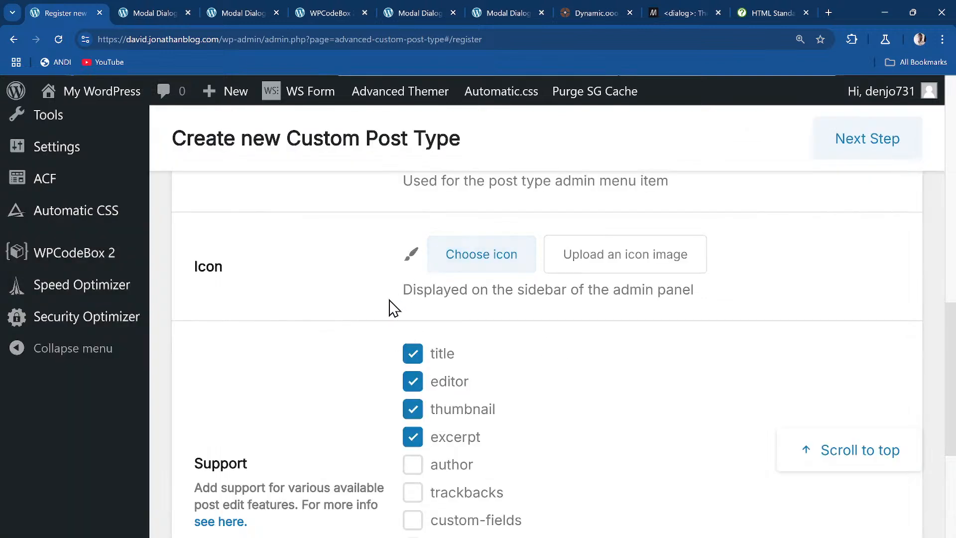
pyautogui.scroll(-1, 342, 342)
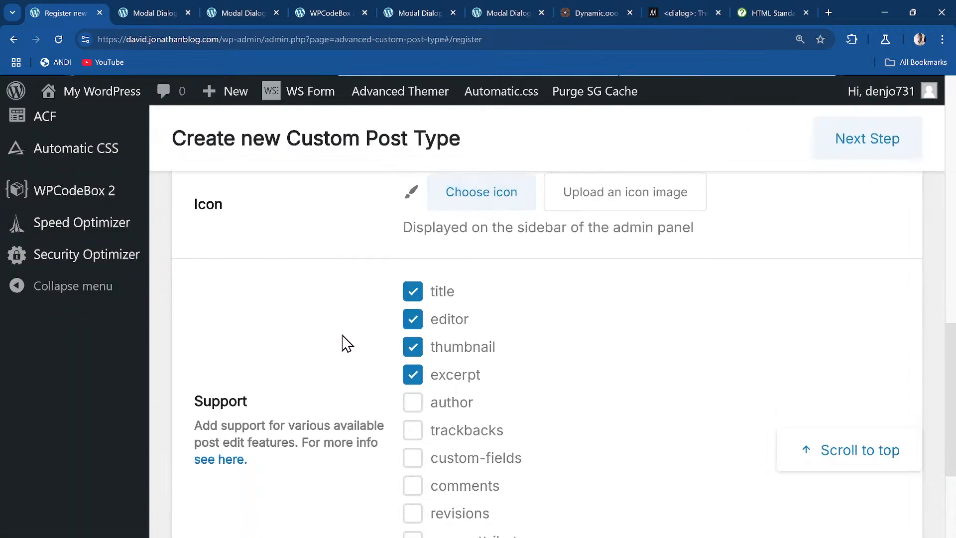
pyautogui.scroll(-1, 345, 343)
pyautogui.scroll(-2, 396, 322)
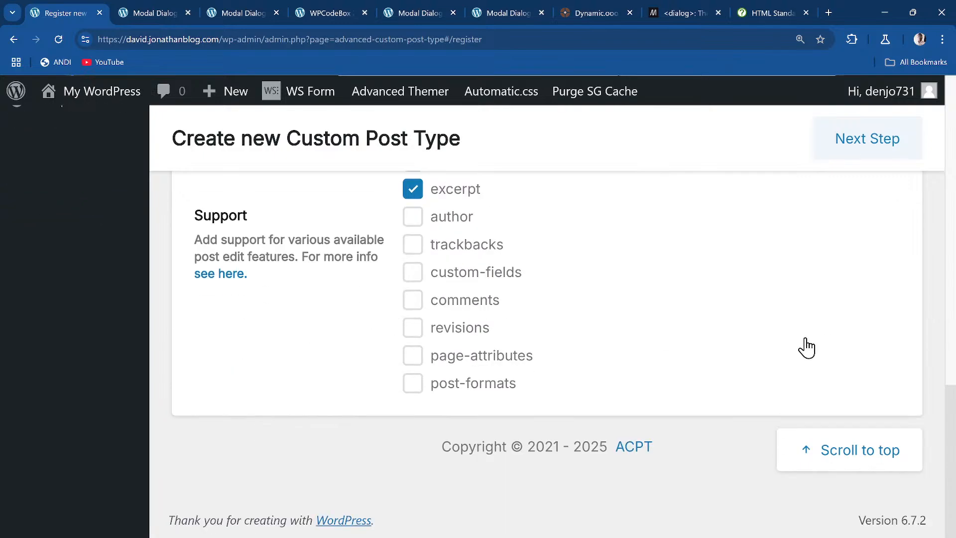
pyautogui.click(862, 145)
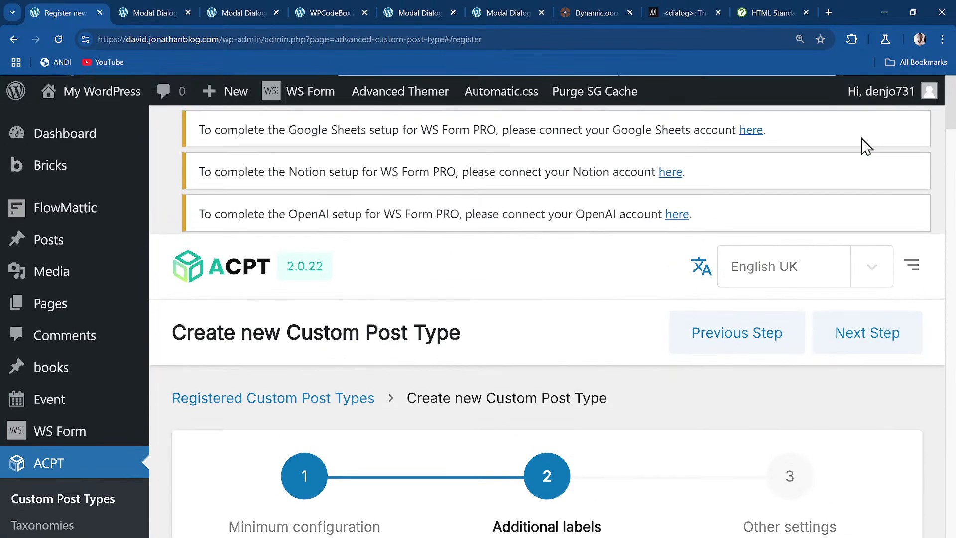
# - Move on to the Other settings step and make the post type hierarchical
pyautogui.scroll(-5, 693, 367)
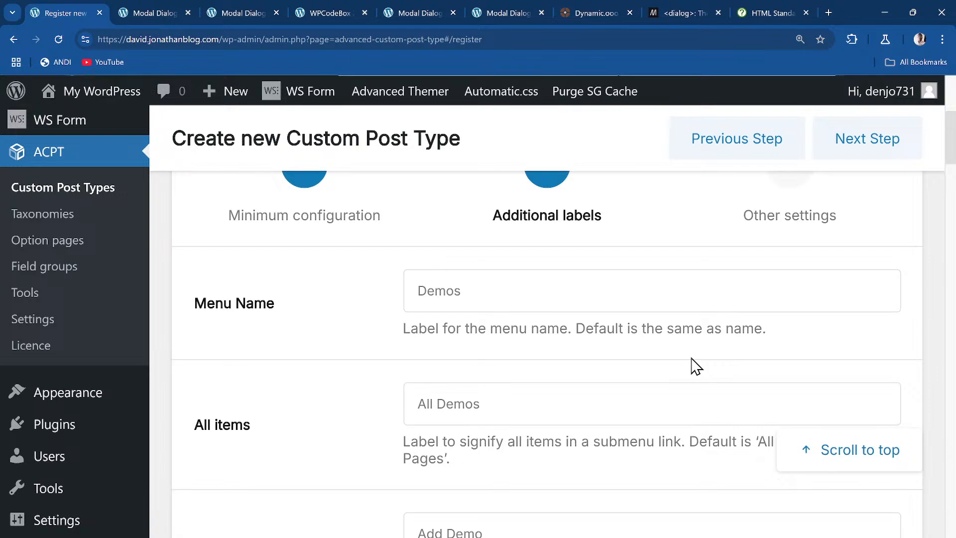
pyautogui.scroll(-2, 696, 366)
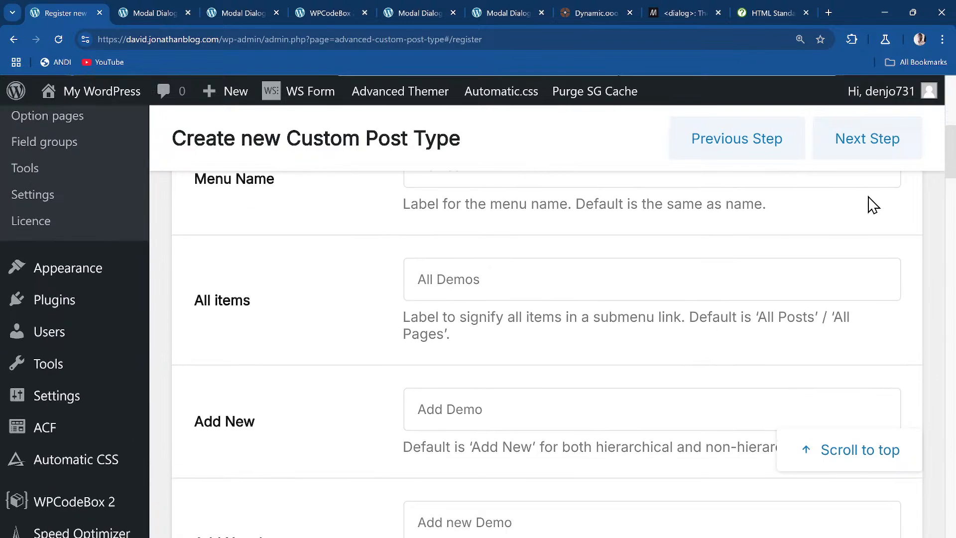
pyautogui.click(874, 146)
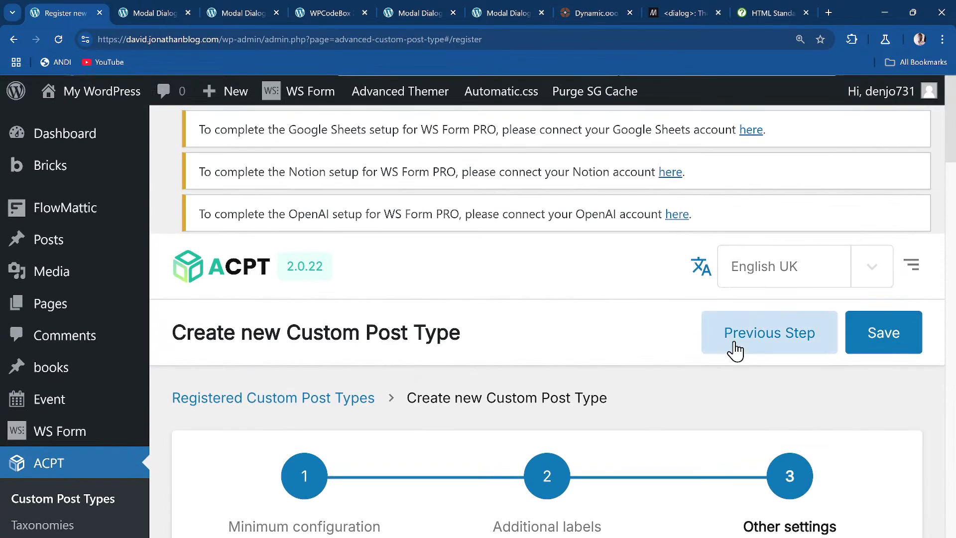
pyautogui.scroll(-6, 735, 350)
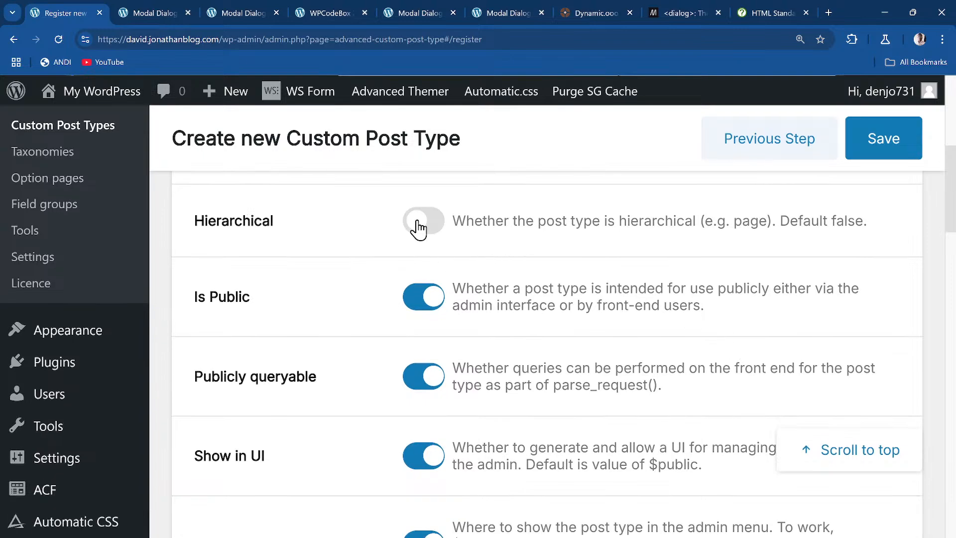
pyautogui.click(417, 221)
# - Save the demos post type and zoom the browser out to 125%
pyautogui.scroll(-7, 612, 324)
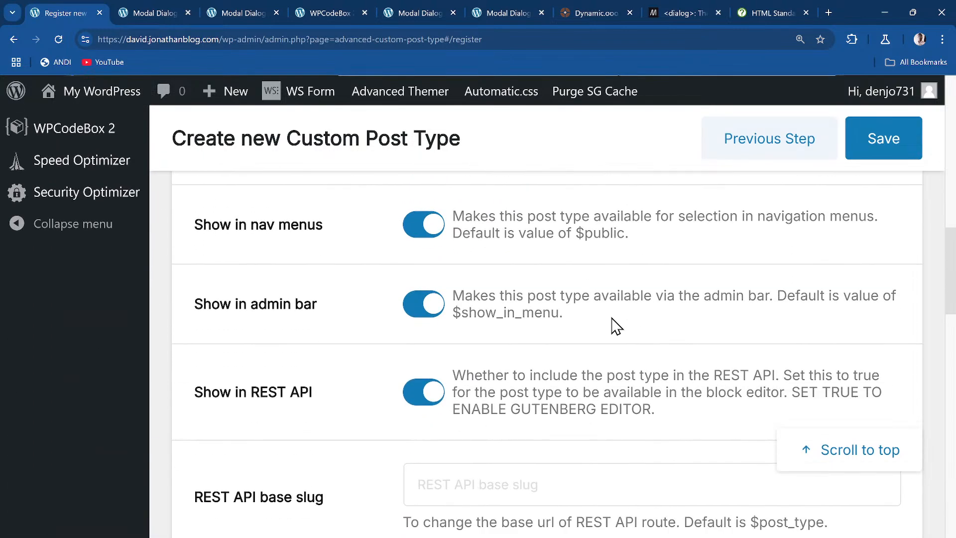
pyautogui.scroll(-12, 616, 327)
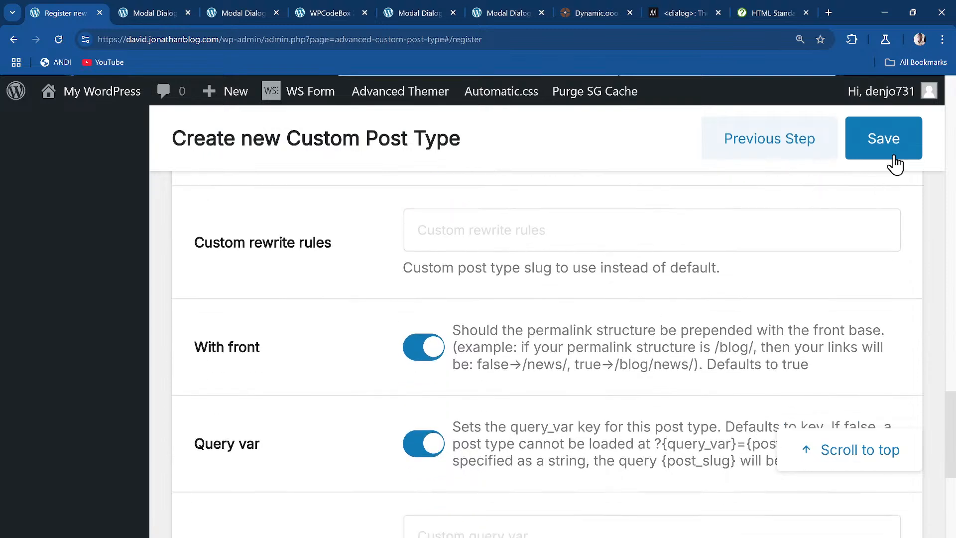
pyautogui.scroll(1, 888, 157)
pyautogui.click(884, 139)
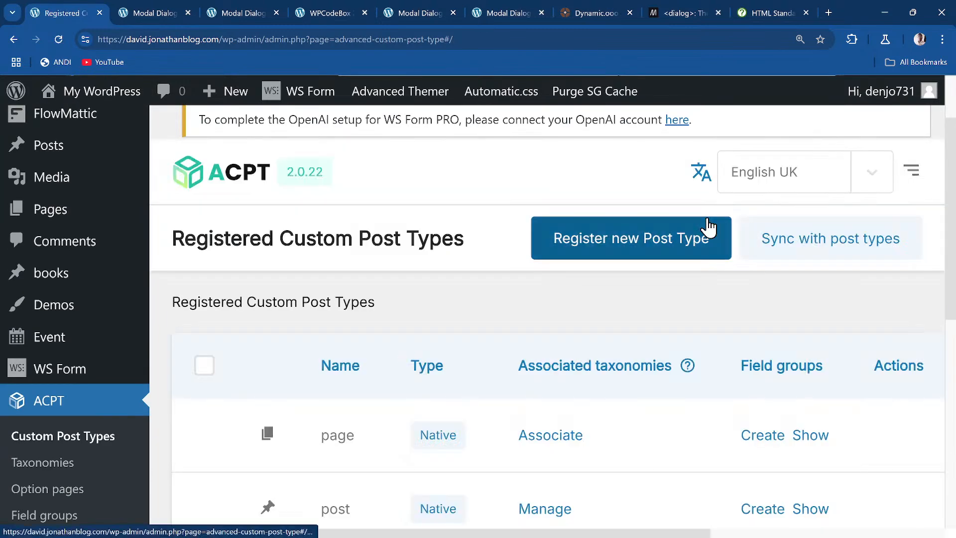
pyautogui.hotkey('ctrl', '-')
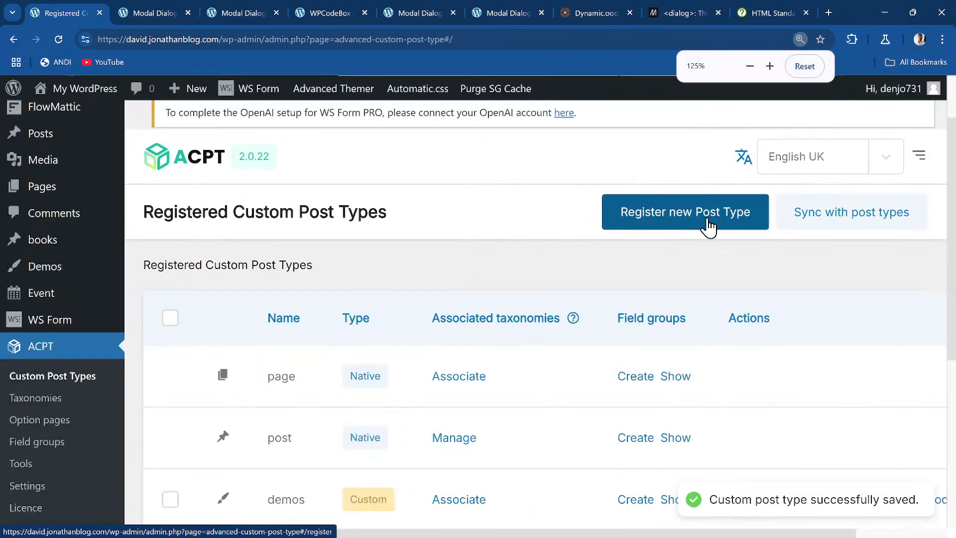
pyautogui.scroll(-3, 473, 335)
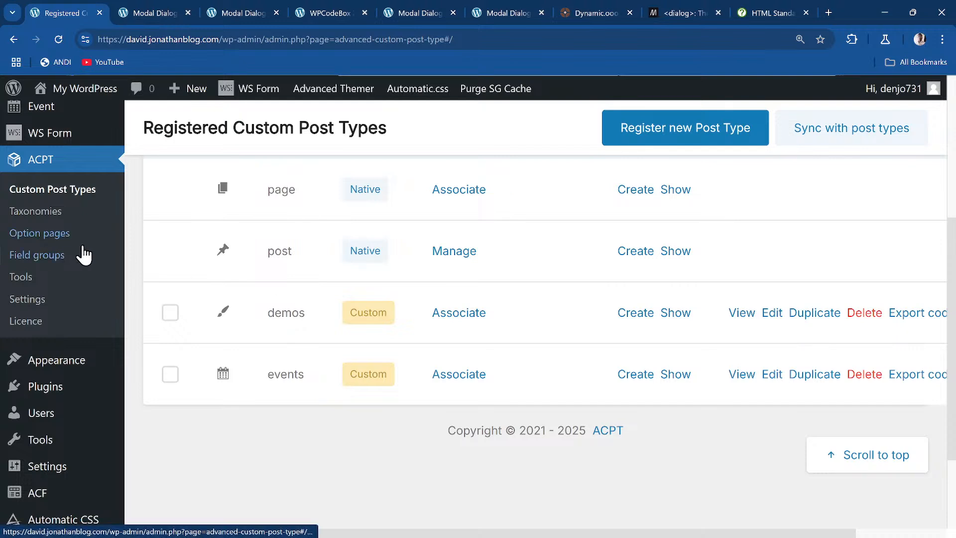
# - Create a new meta group from ACPT Field groups and review its default settings
pyautogui.click(73, 262)
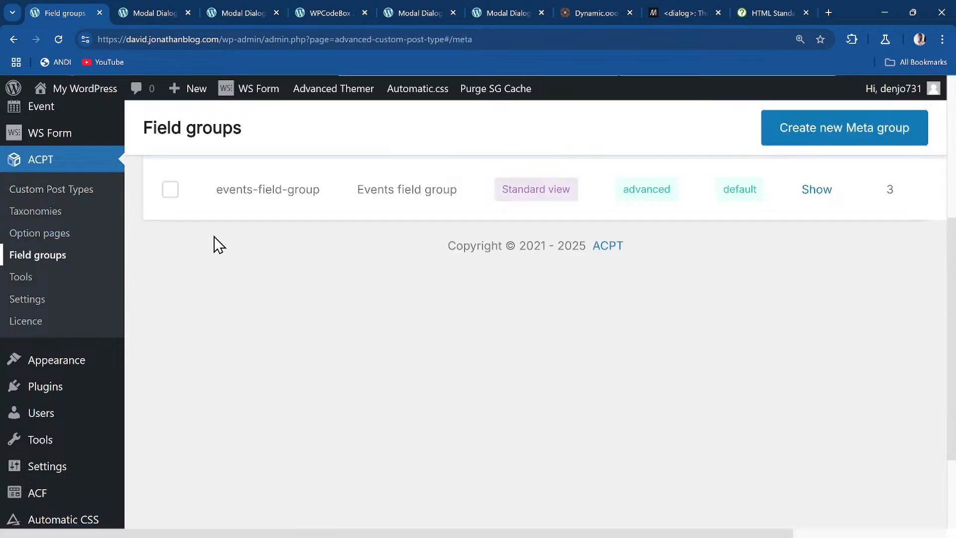
pyautogui.scroll(5, 603, 190)
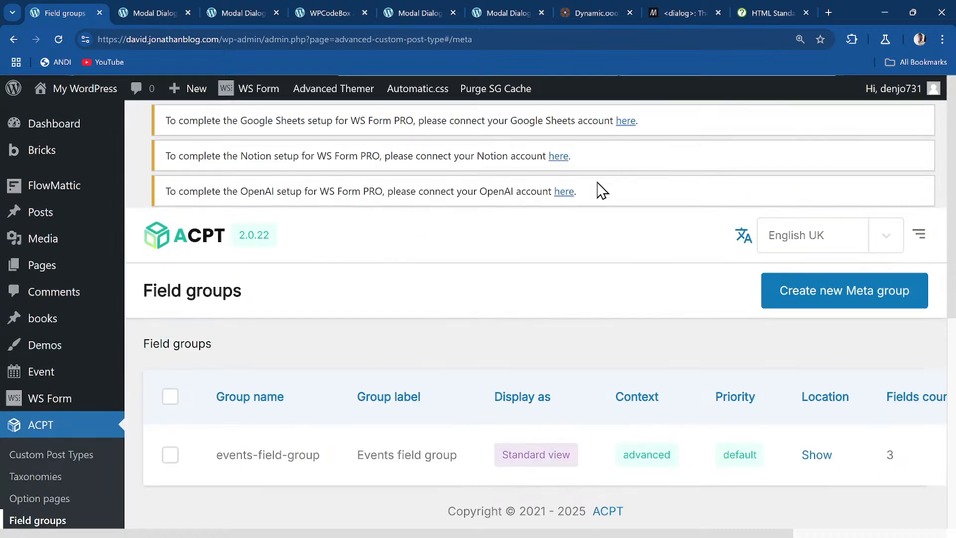
pyautogui.click(846, 305)
pyautogui.scroll(-2, 364, 249)
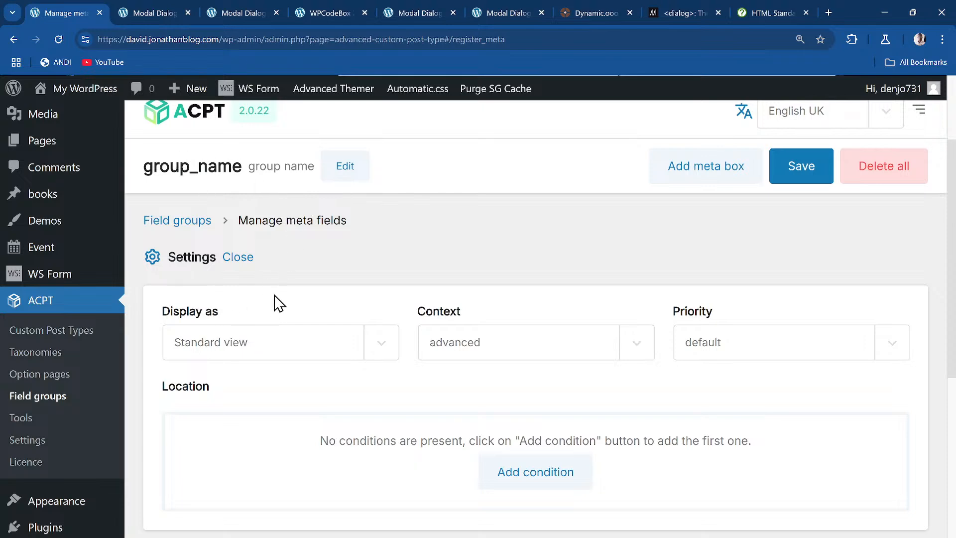
pyautogui.scroll(-3, 345, 315)
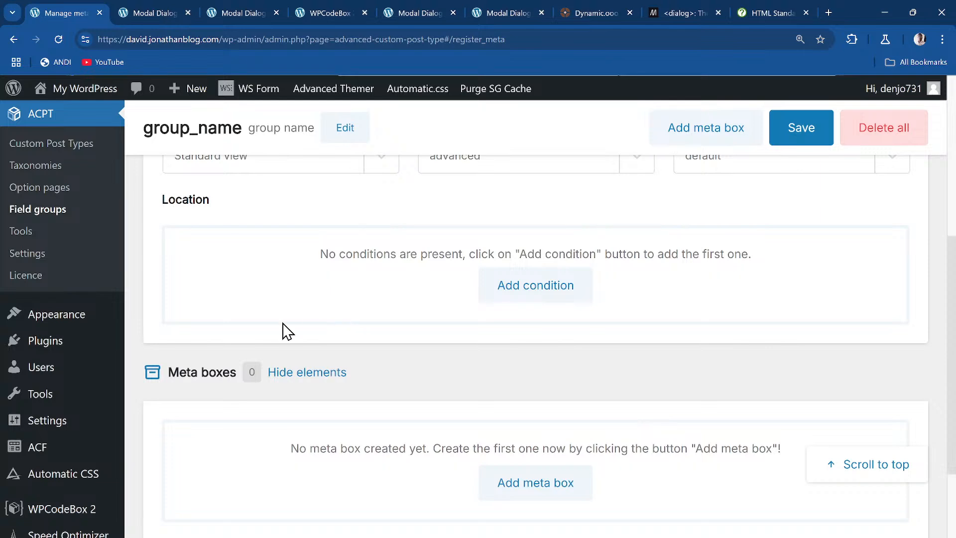
pyautogui.scroll(5, 349, 301)
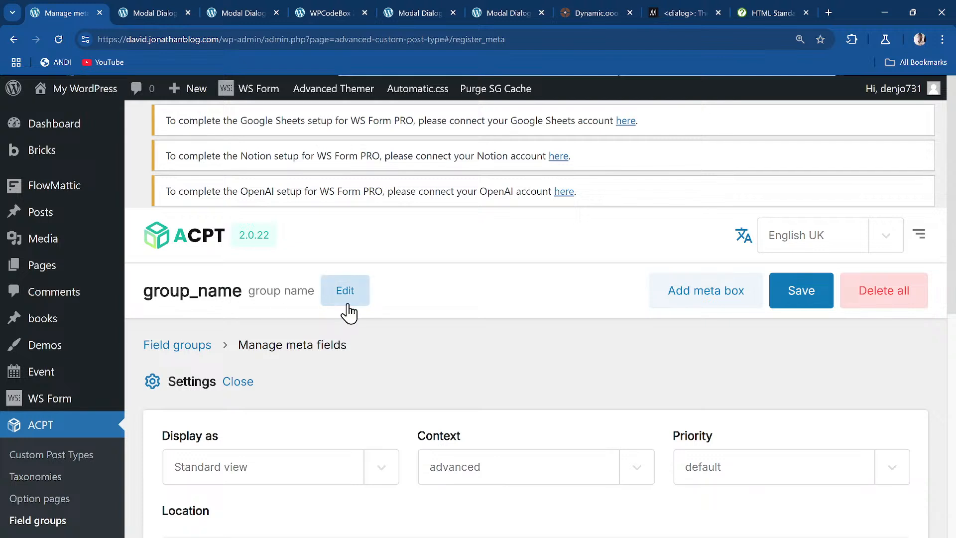
# - Rename the field group label to 'demo fields'
pyautogui.click(346, 303)
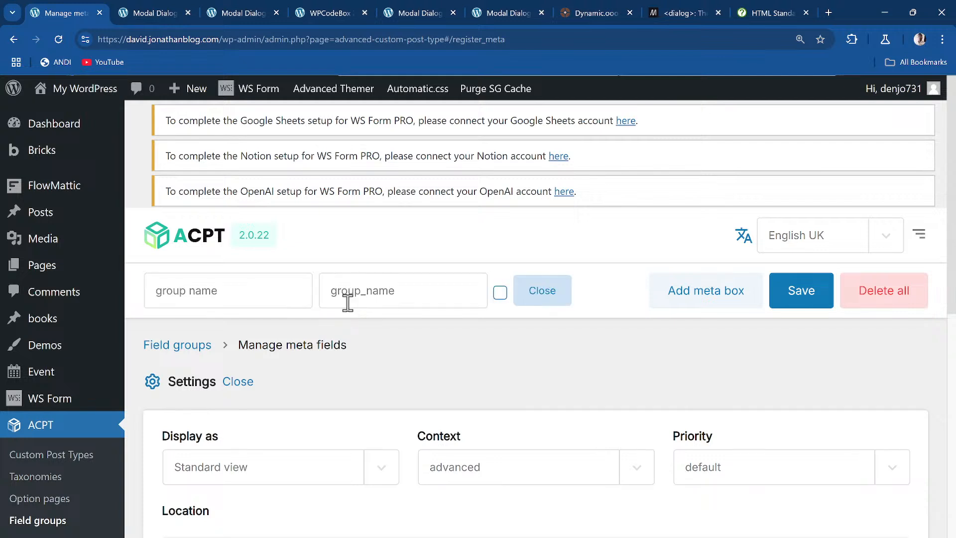
pyautogui.tripleClick(216, 296)
pyautogui.press('BackSpace')
pyautogui.write('demos field group')
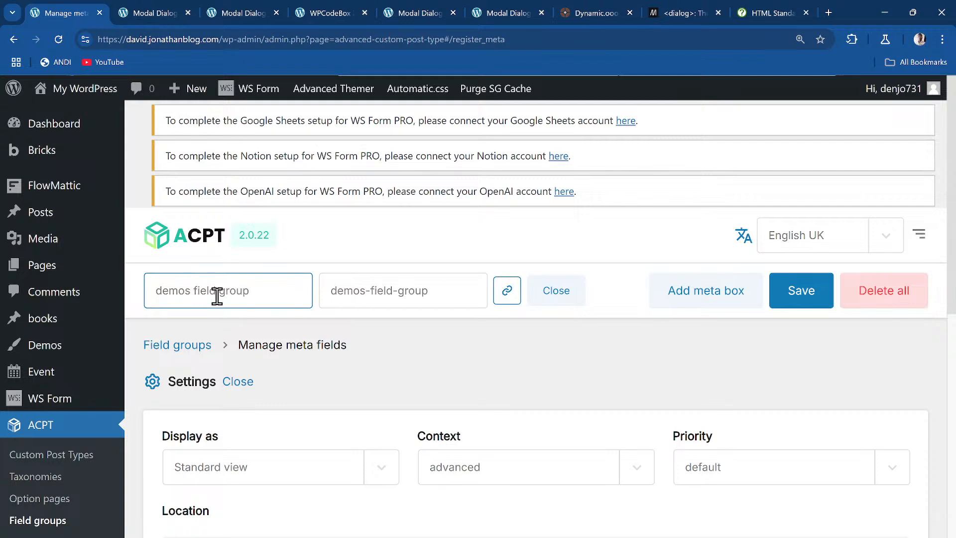
pyautogui.scroll(-1, 294, 301)
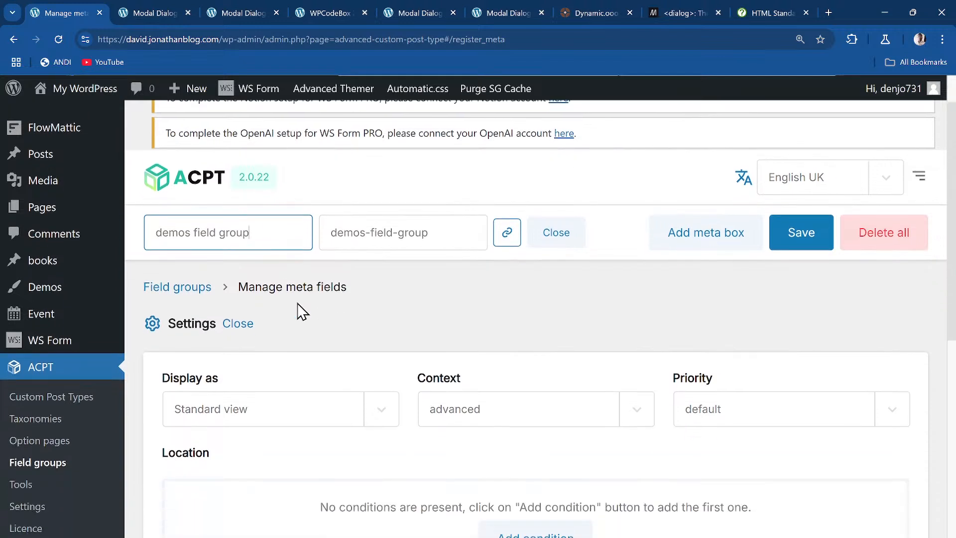
pyautogui.doubleClick(265, 233)
pyautogui.press('BackSpace')
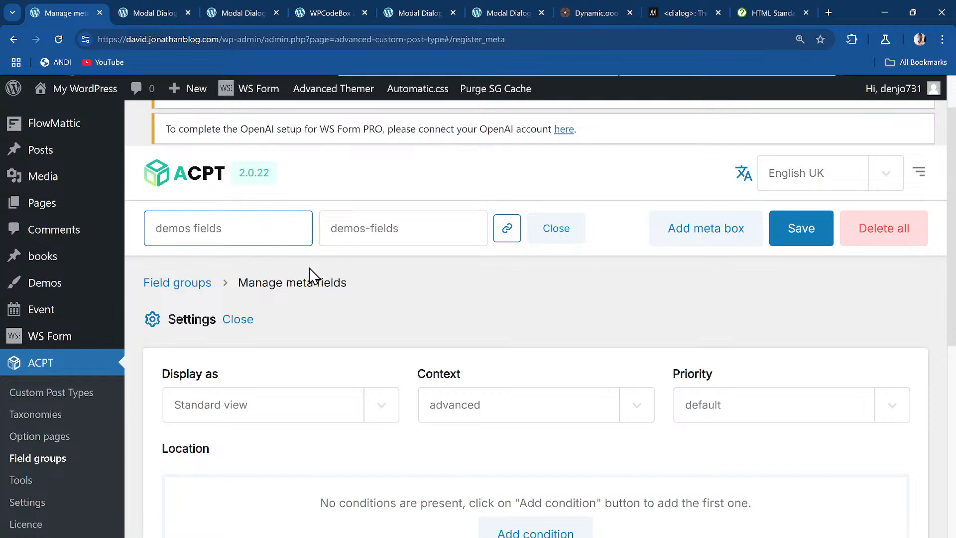
pyautogui.press('BackSpace')
pyautogui.scroll(-1, 427, 284)
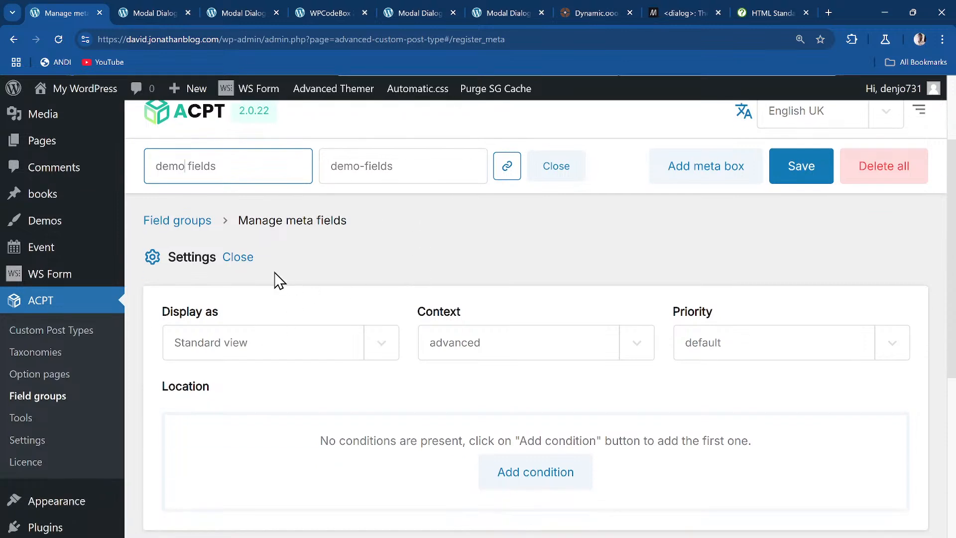
pyautogui.scroll(-3, 276, 274)
pyautogui.scroll(-2, 321, 314)
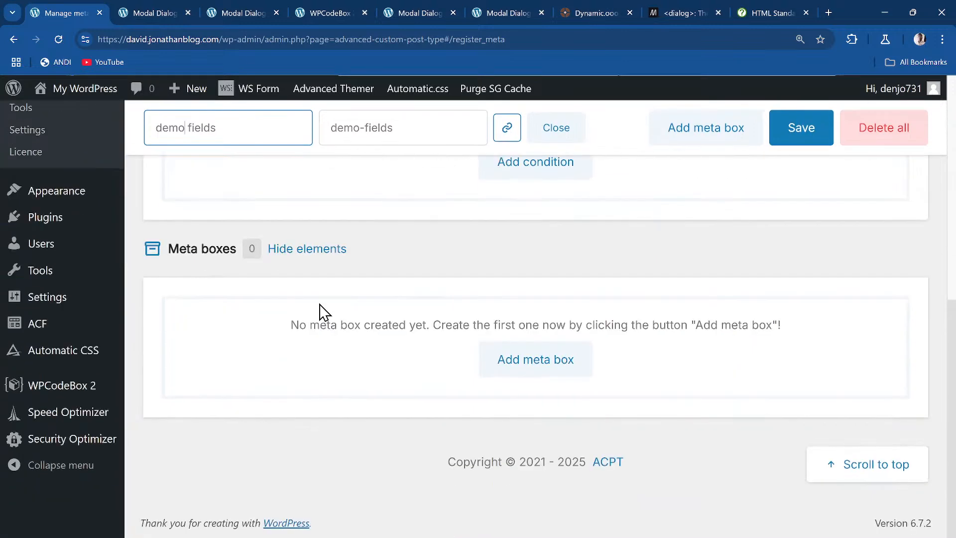
pyautogui.scroll(2, 387, 316)
# - Add a location condition: Post type is equal to Demos
pyautogui.click(540, 289)
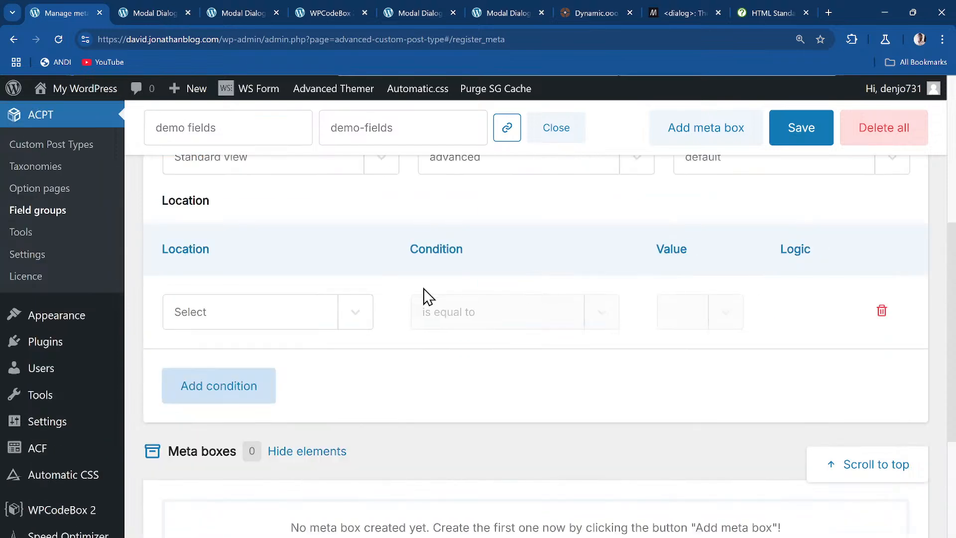
pyautogui.click(277, 325)
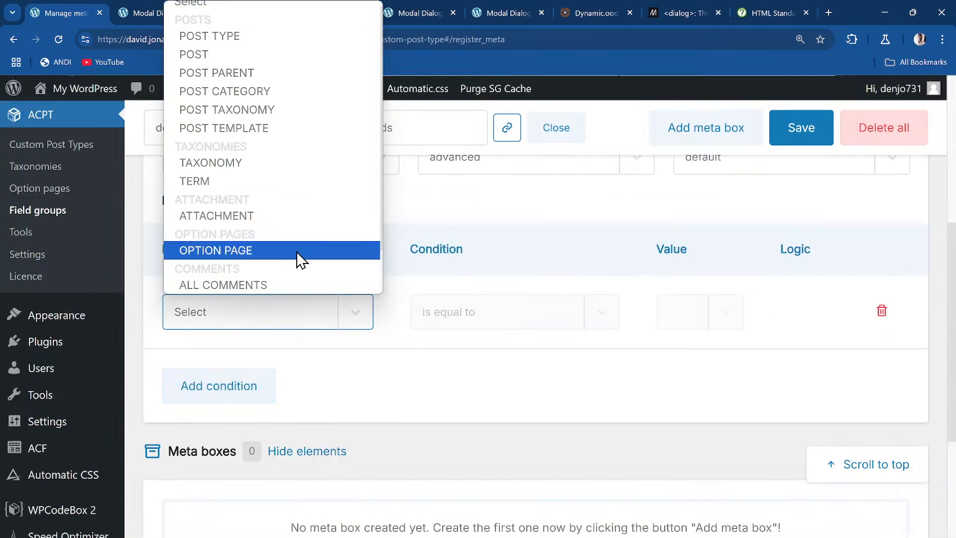
pyautogui.click(245, 41)
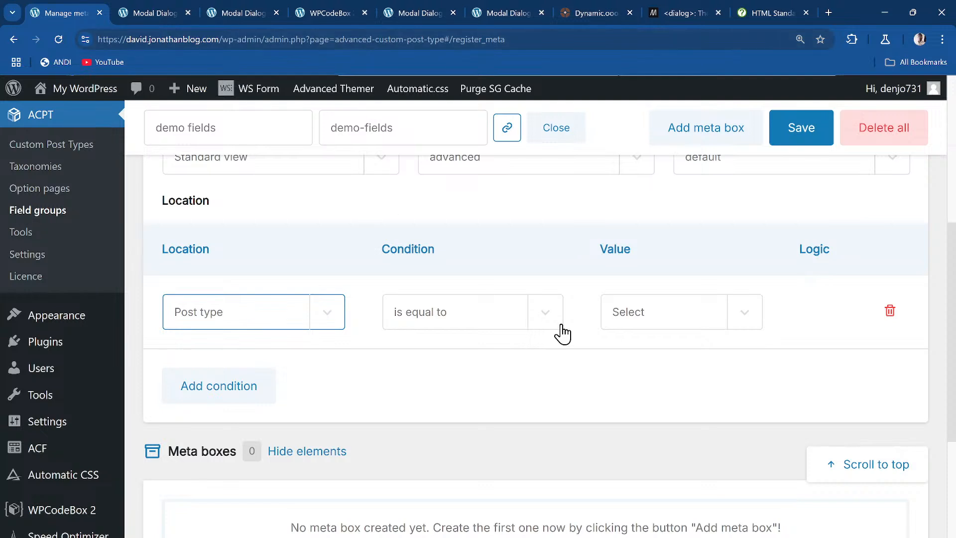
pyautogui.click(647, 315)
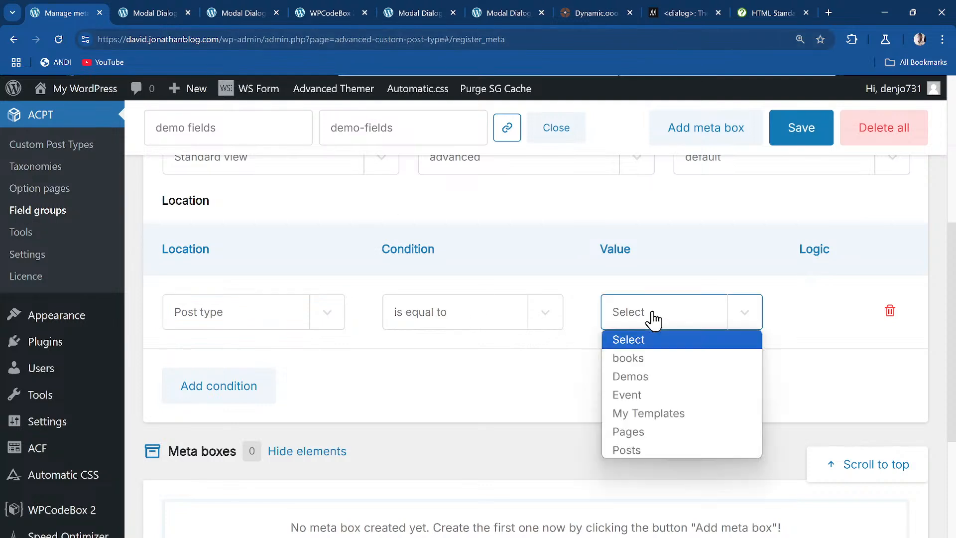
pyautogui.click(691, 374)
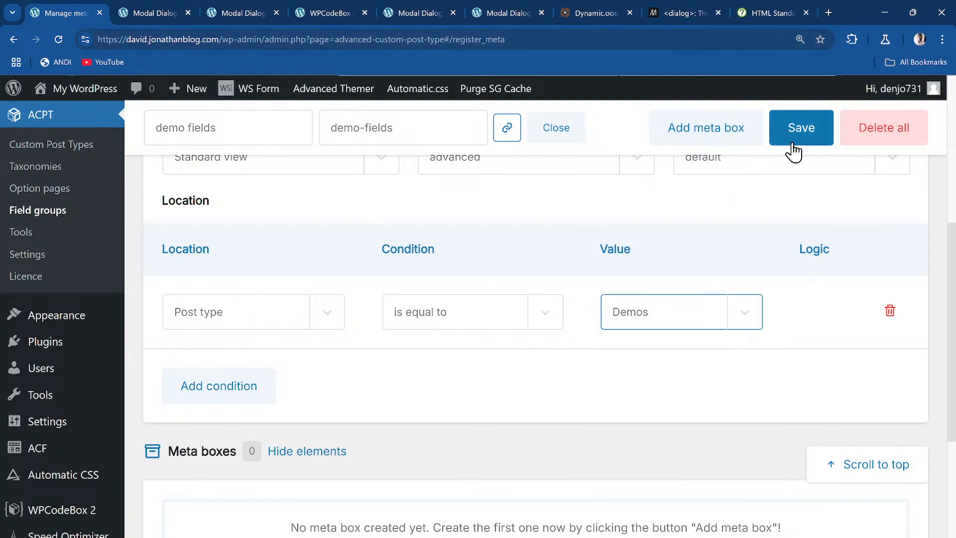
pyautogui.scroll(-4, 367, 354)
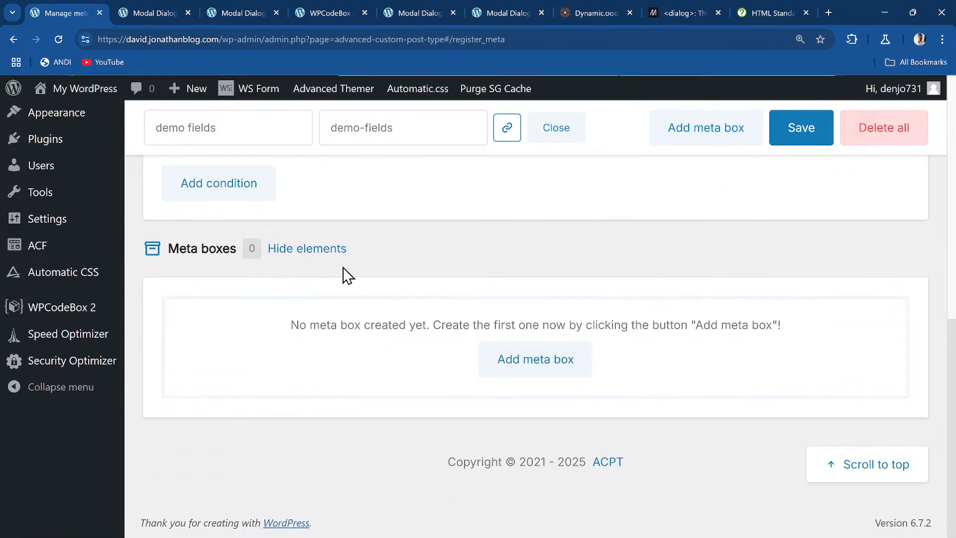
# - Add a meta box named 'demos' to the field group
pyautogui.click(542, 371)
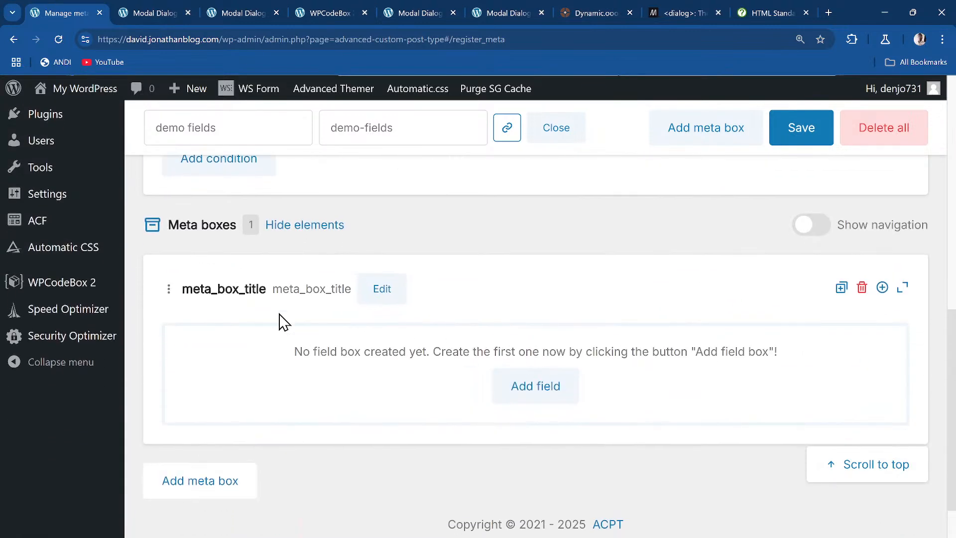
pyautogui.click(369, 291)
pyautogui.doubleClick(287, 297)
pyautogui.press('BackSpace')
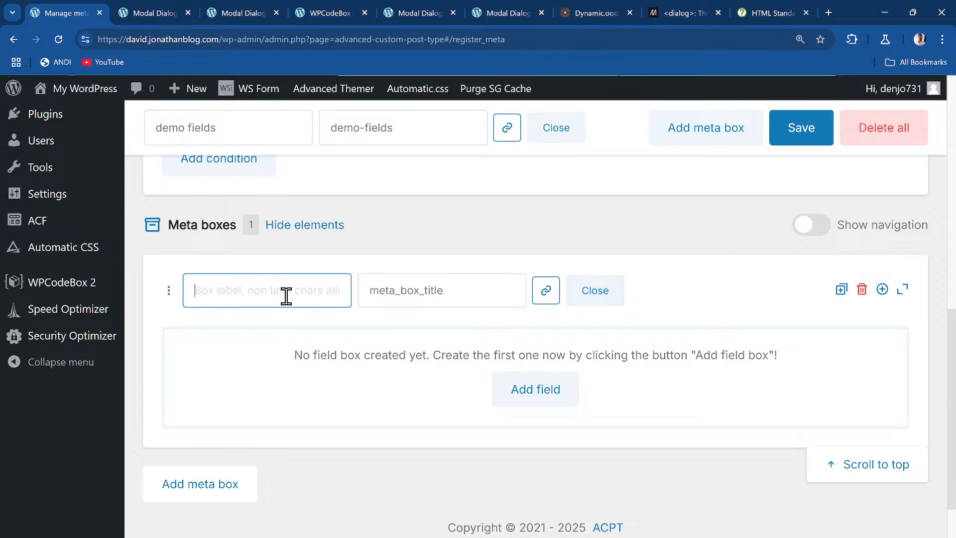
pyautogui.write('demos fields')
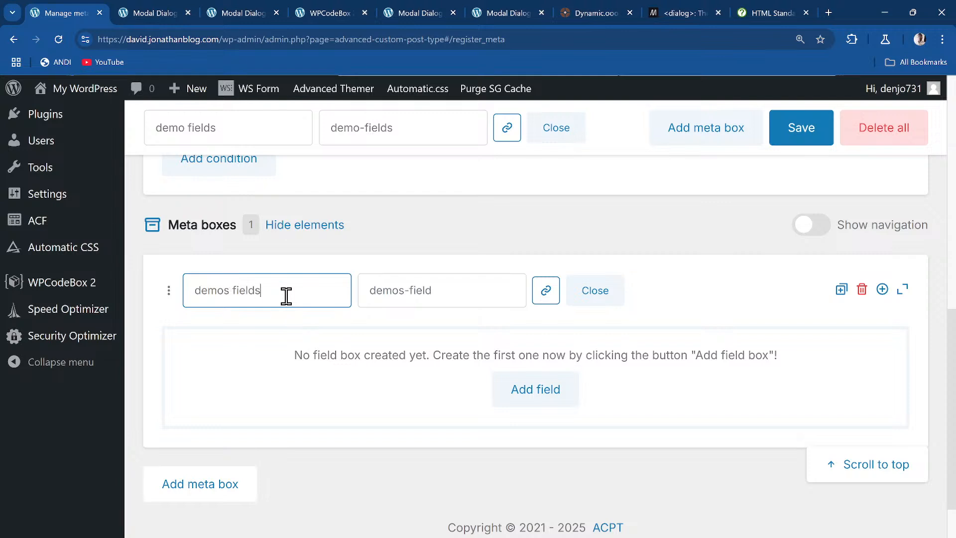
# - Add a first field labelled 'Test Test' to the meta box
pyautogui.click(539, 399)
pyautogui.scroll(-2, 373, 381)
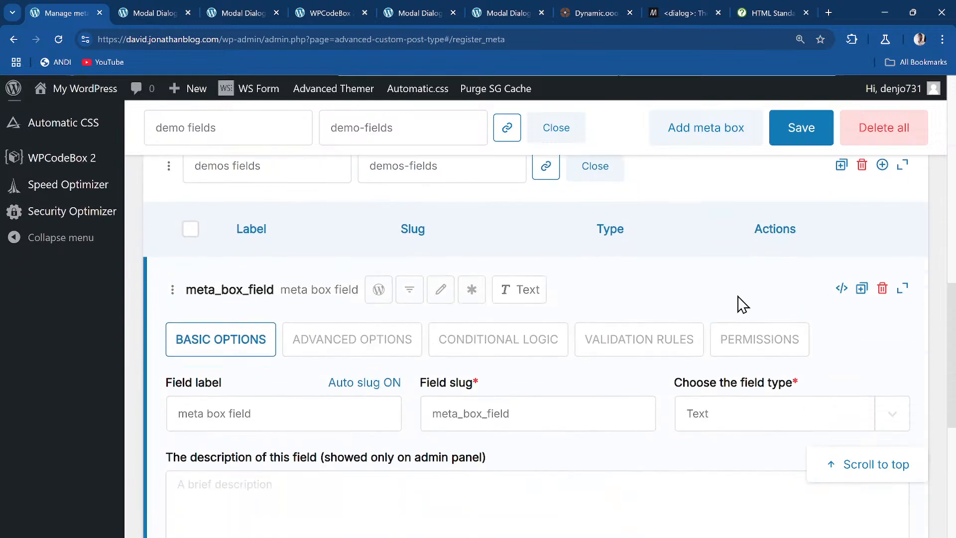
pyautogui.scroll(-2, 312, 383)
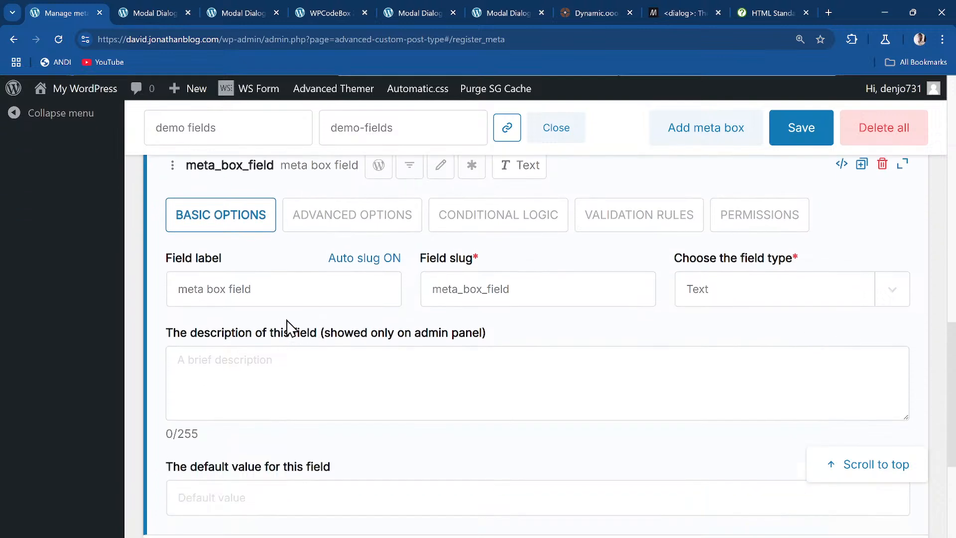
pyautogui.click(301, 290)
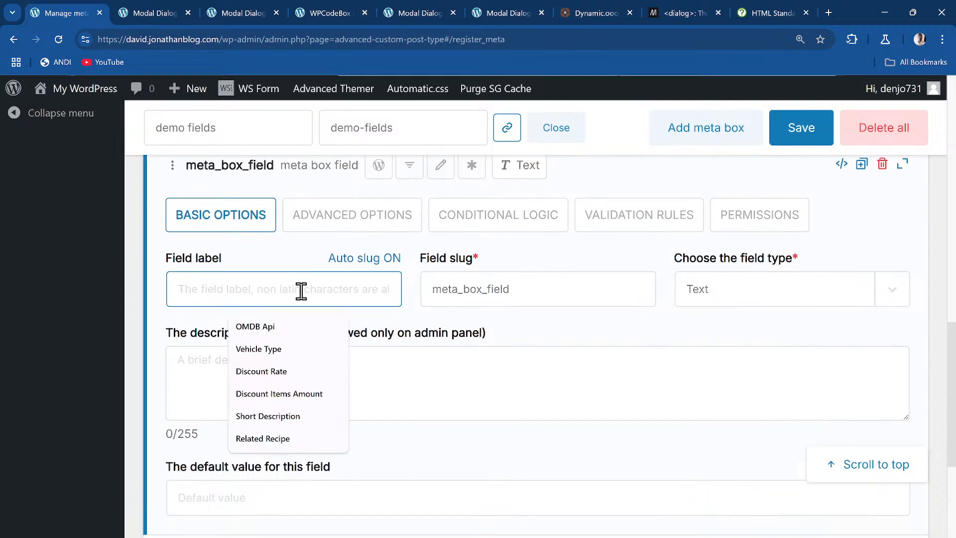
pyautogui.write('Test Test')
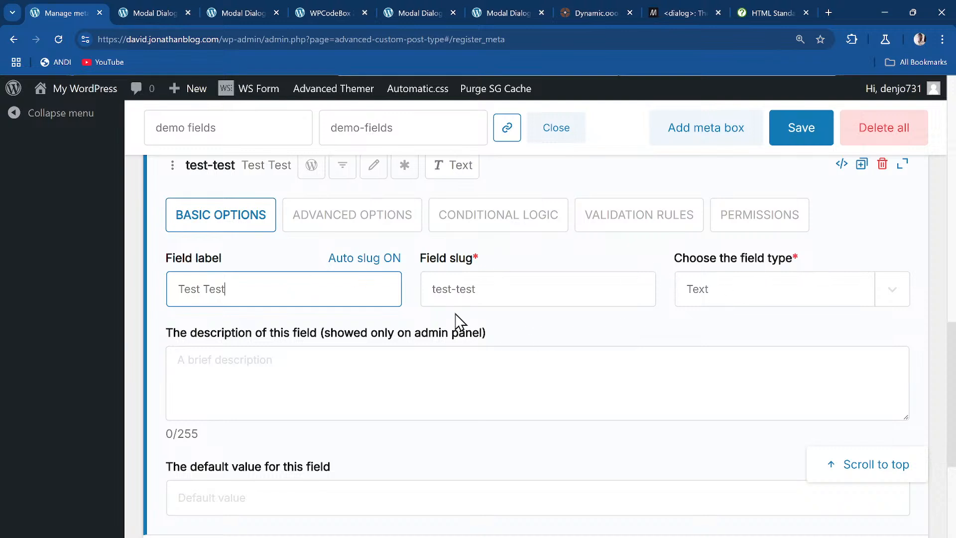
pyautogui.scroll(-3, 313, 351)
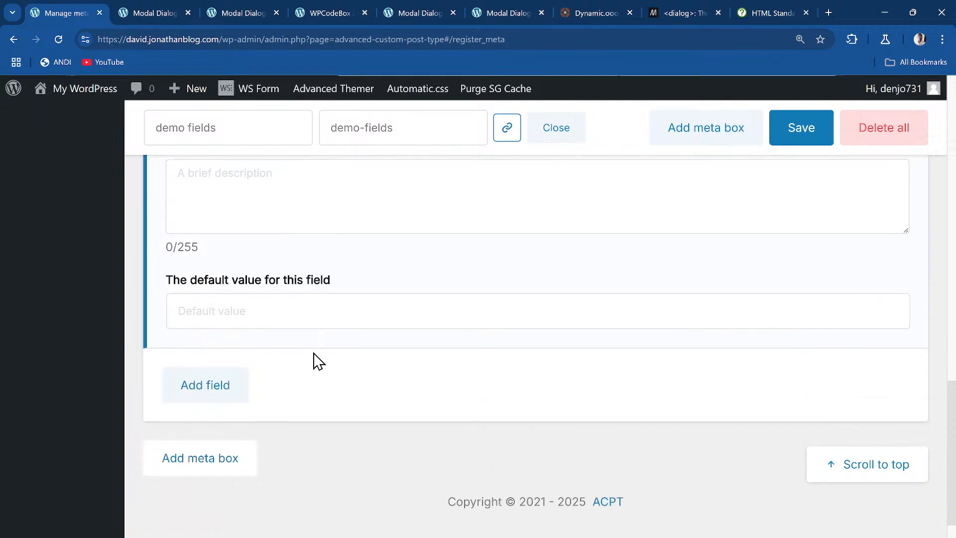
# - Add a 'Test textarea' field of type Textarea and save the group
pyautogui.click(213, 384)
pyautogui.scroll(-3, 352, 367)
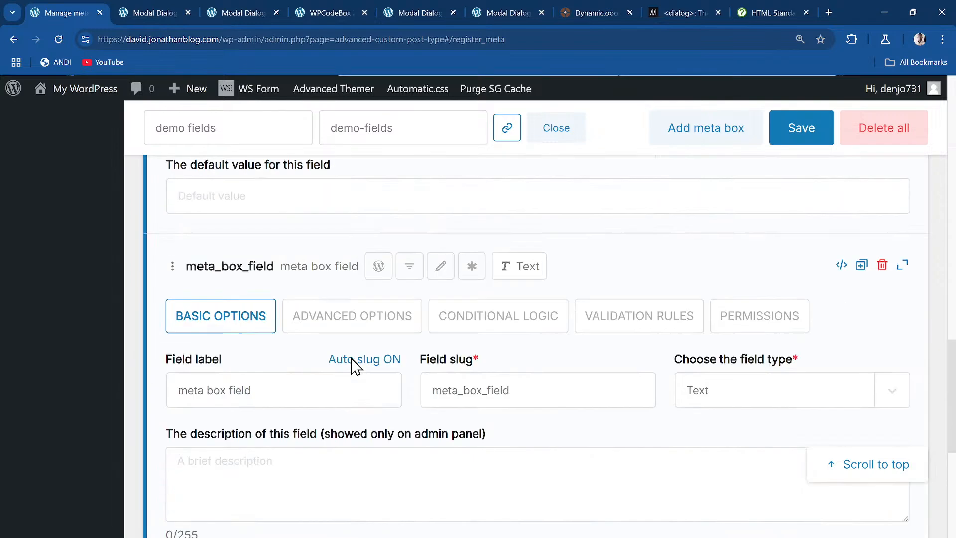
pyautogui.click(252, 318)
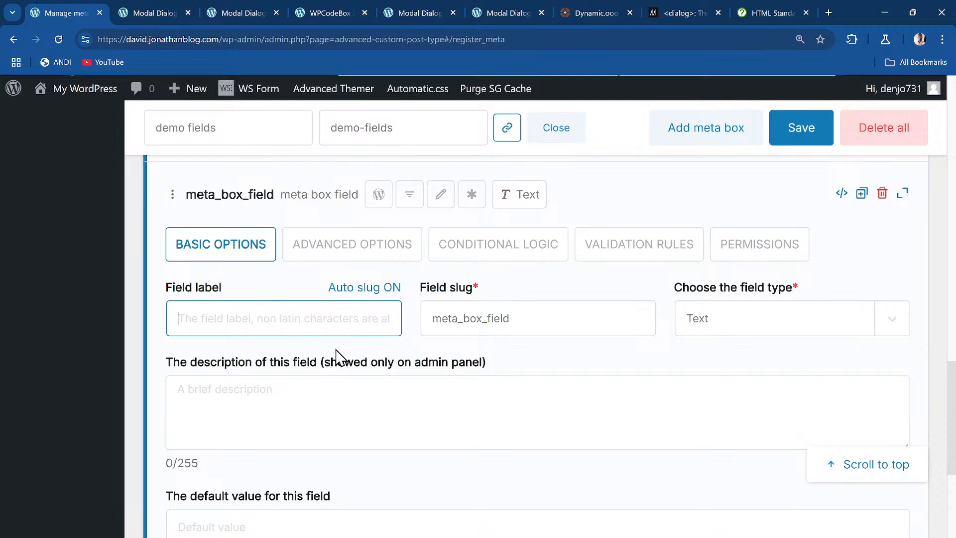
pyautogui.write('Test t')
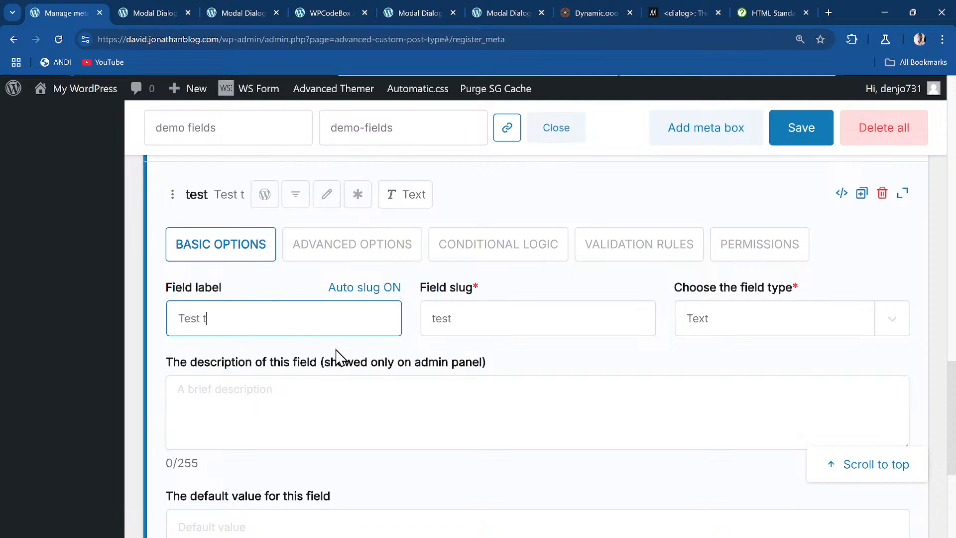
pyautogui.write('extarea')
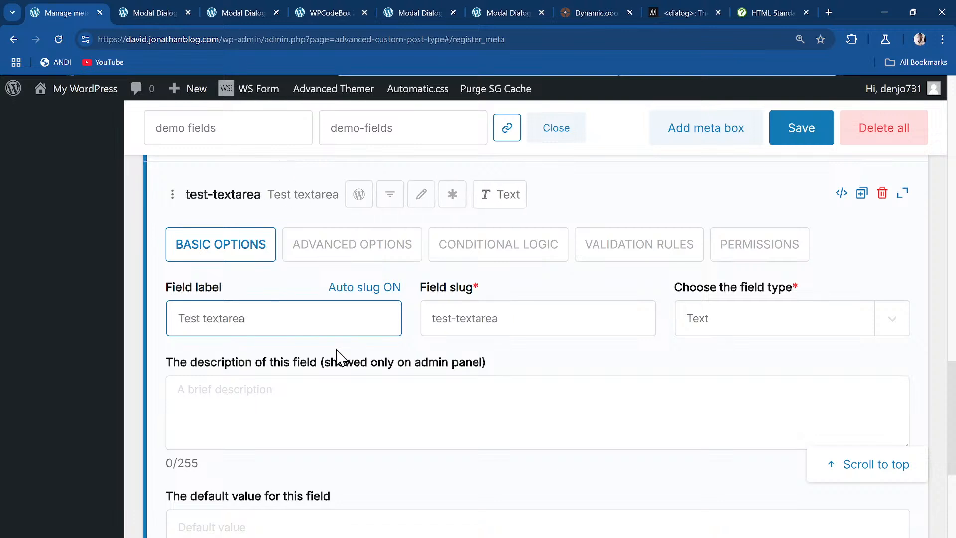
pyautogui.click(743, 327)
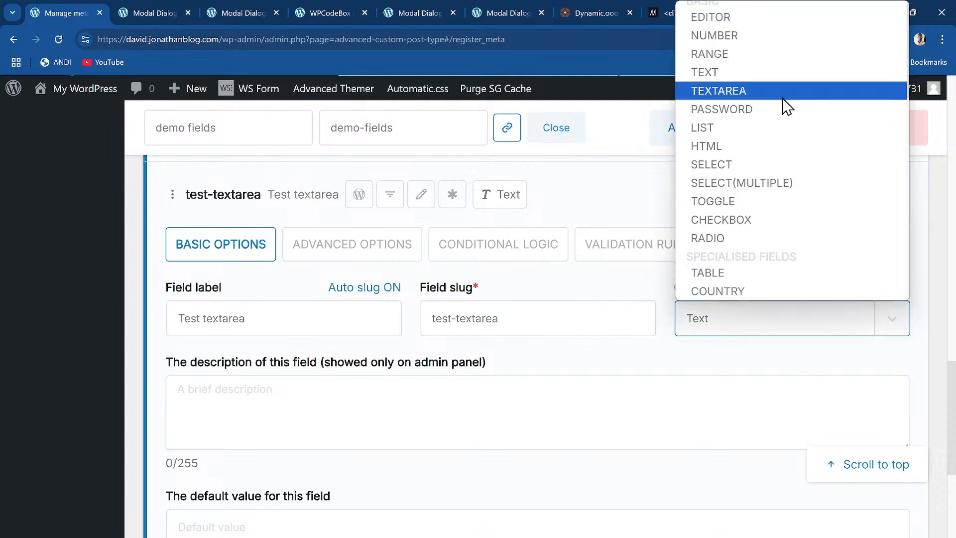
pyautogui.click(764, 91)
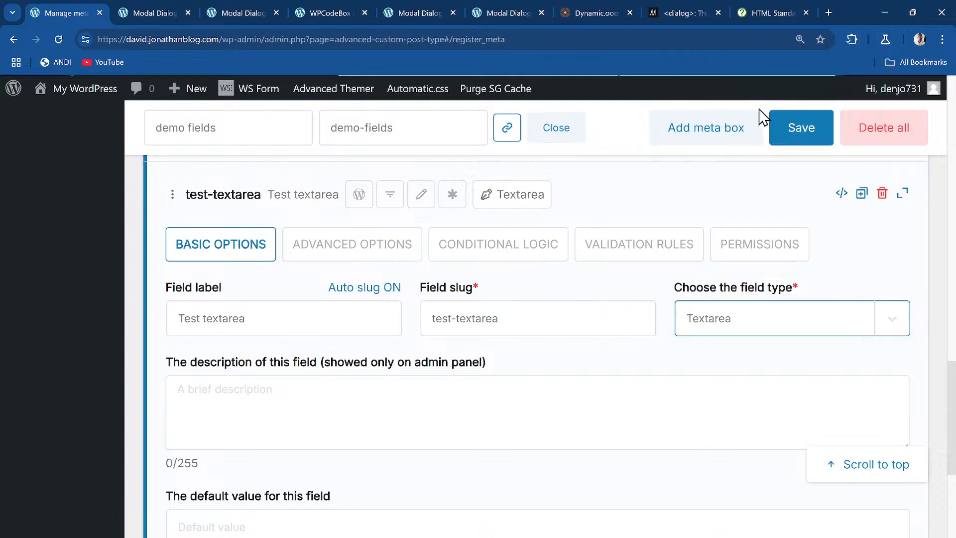
pyautogui.click(800, 132)
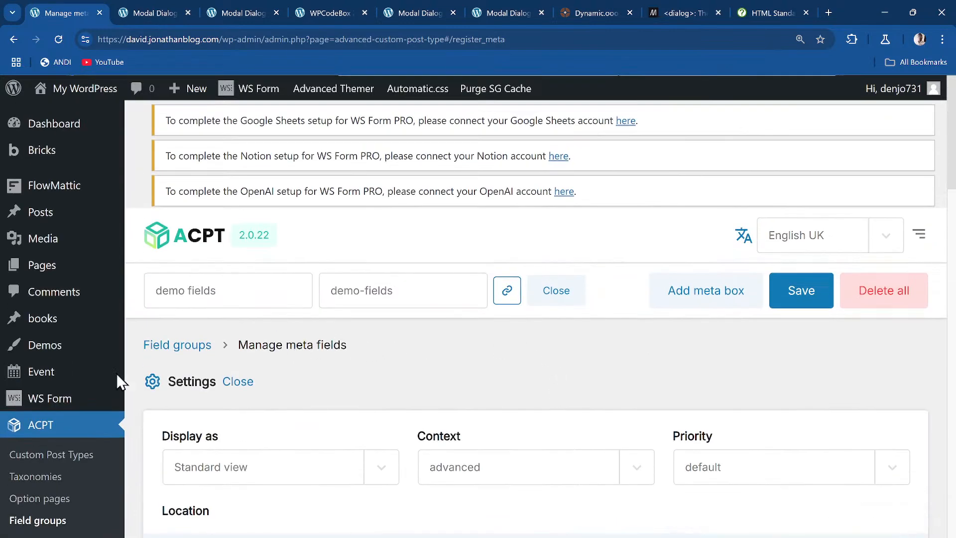
# - Start a new Demos post titled 'David Test 1'
pyautogui.scroll(-1, 91, 393)
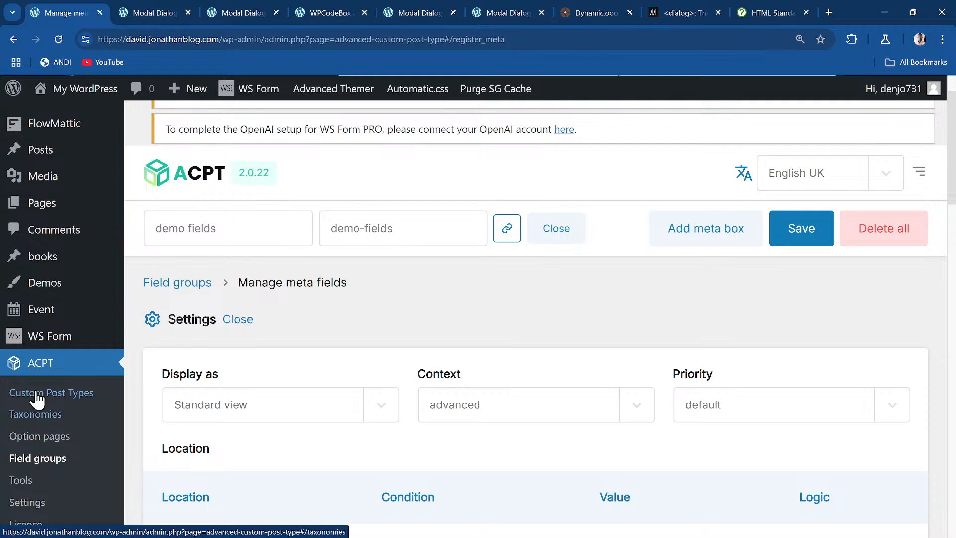
pyautogui.moveTo(56, 294)
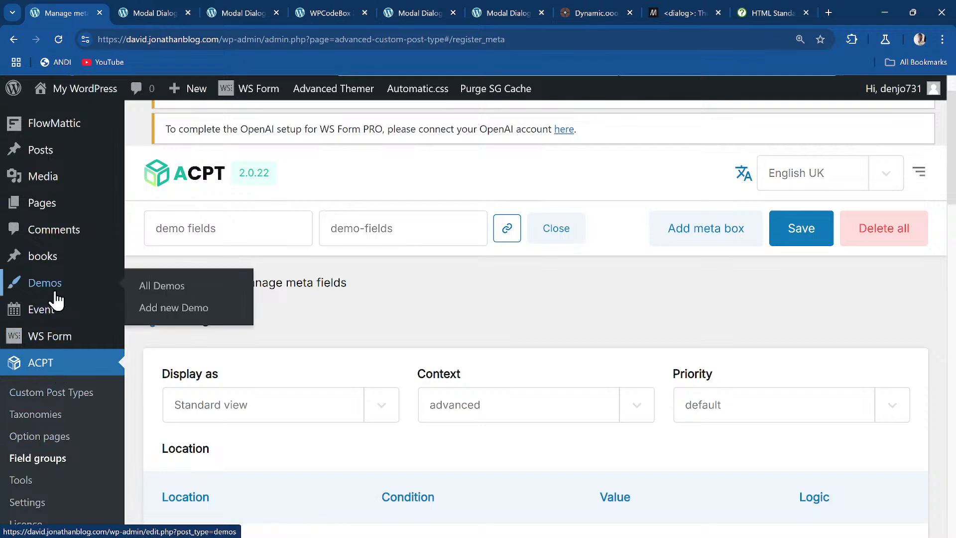
pyautogui.click(158, 289)
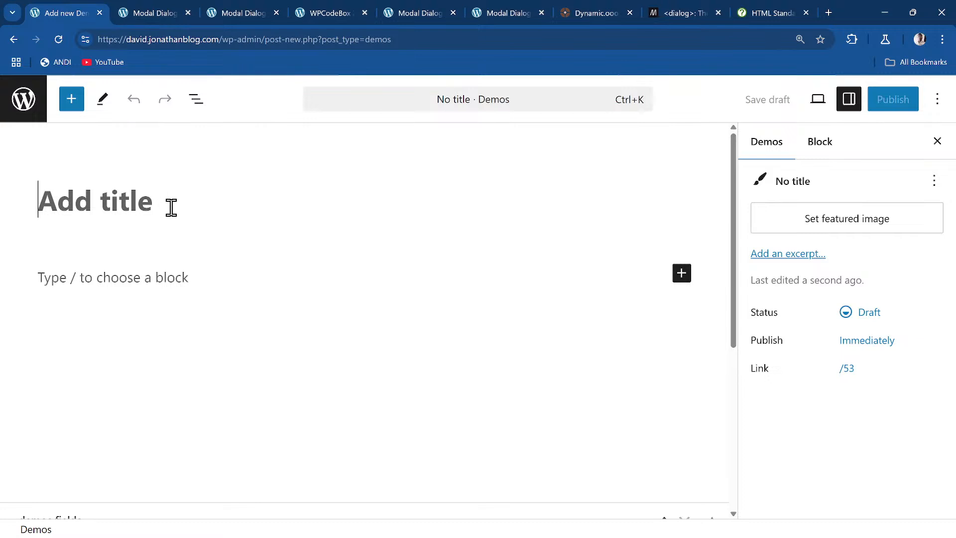
pyautogui.write('Demo')
pyautogui.press('BackSpace')
pyautogui.press('BackSpace')
pyautogui.press('BackSpace')
pyautogui.press('BackSpace')
pyautogui.press('BackSpace')
pyautogui.write('Davi')
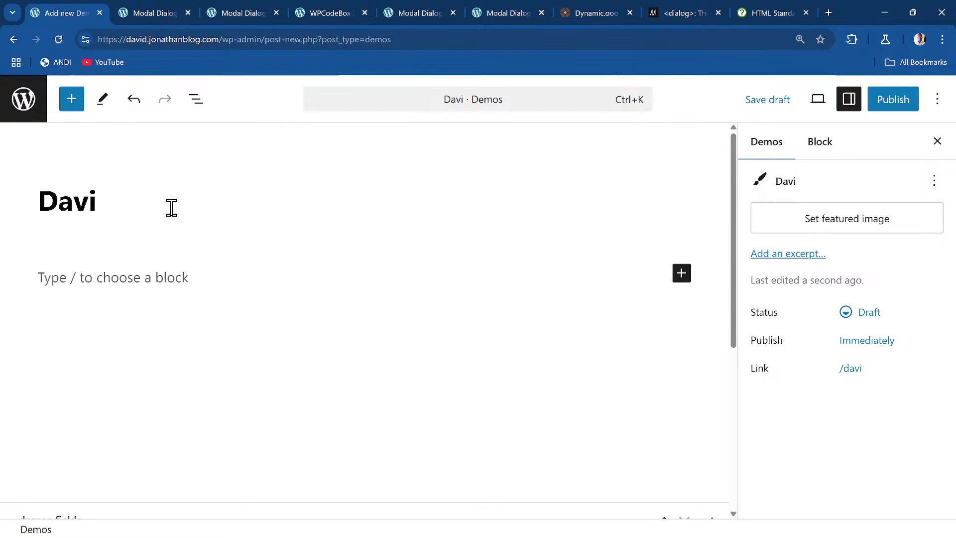
pyautogui.write('d Test 1')
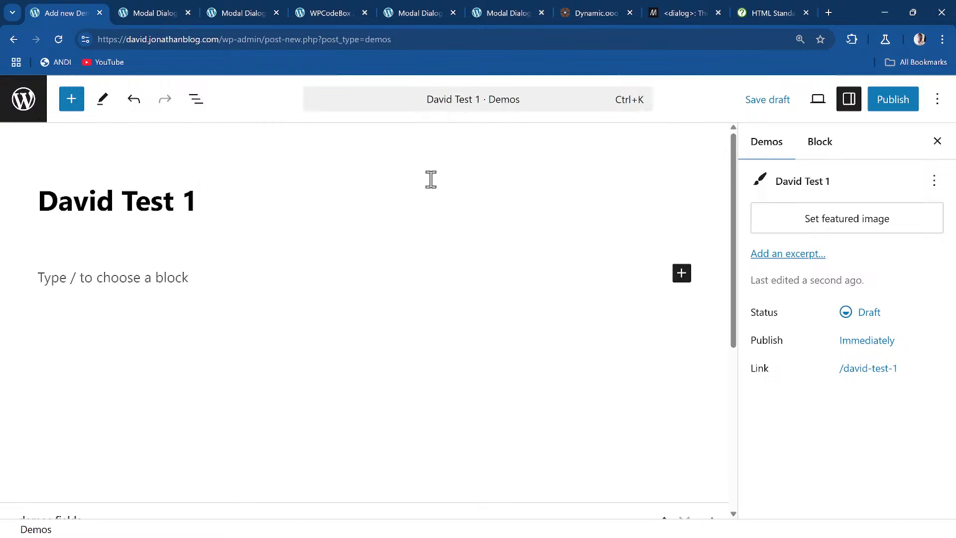
# - Fill the Test Test and Test textarea fields with sample names and publish
pyautogui.scroll(-5, 587, 259)
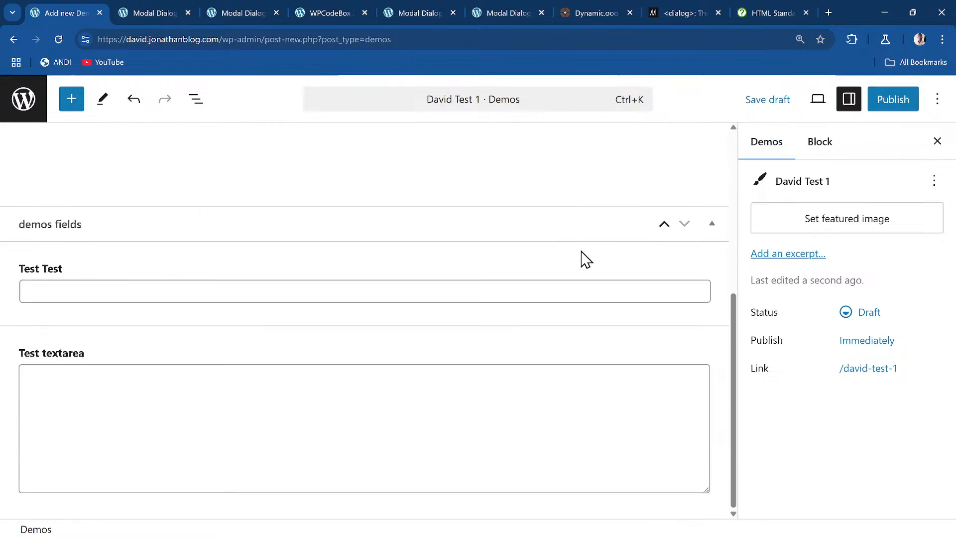
pyautogui.click(73, 283)
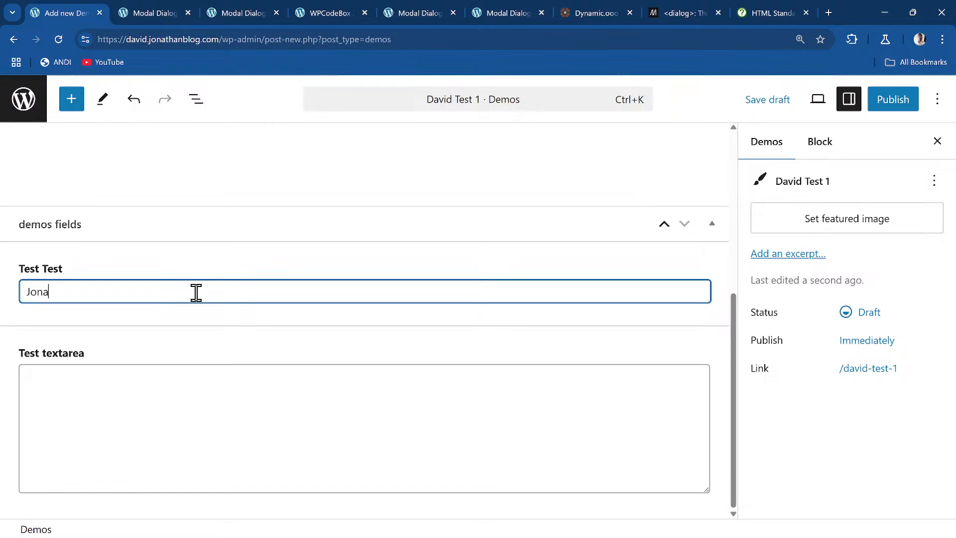
pyautogui.click(160, 382)
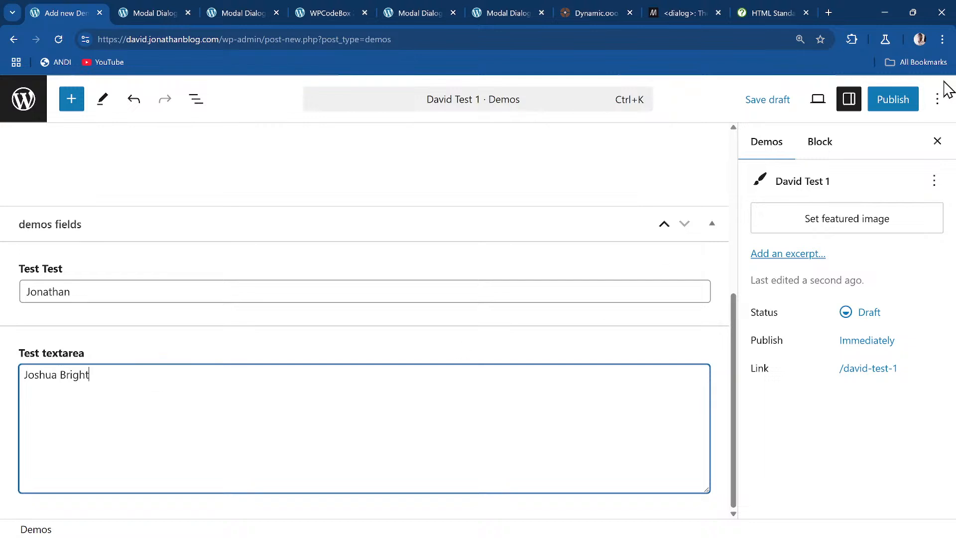
pyautogui.click(892, 105)
pyautogui.click(881, 107)
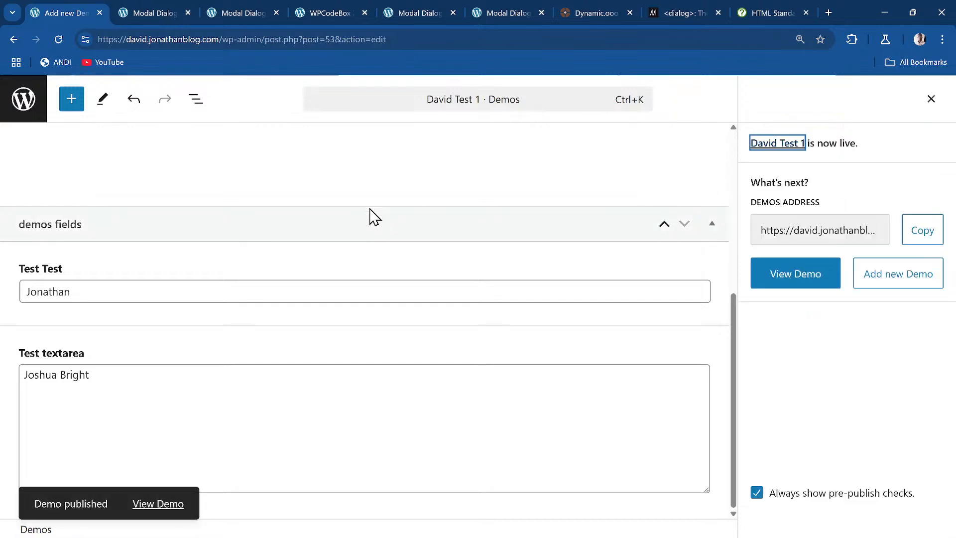
# - Open the Demos admin list in a new browser tab
pyautogui.scroll(5, 373, 213)
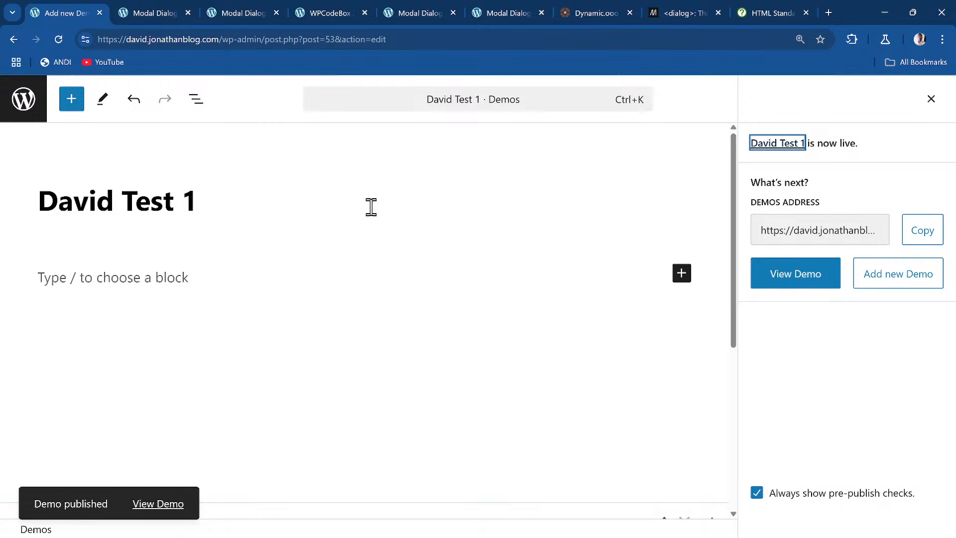
pyautogui.scroll(-5, 284, 299)
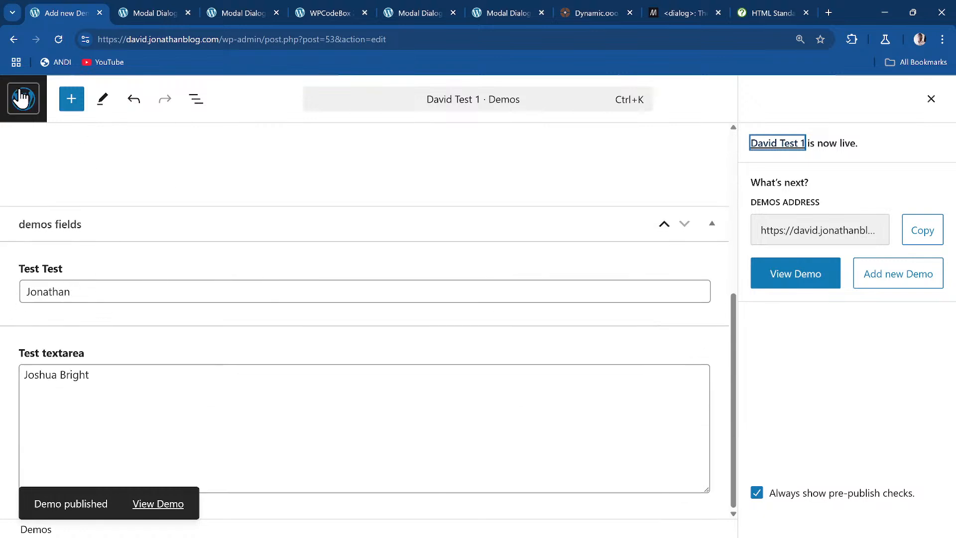
pyautogui.click(21, 107)
pyautogui.rightClick(21, 107)
pyautogui.click(84, 113)
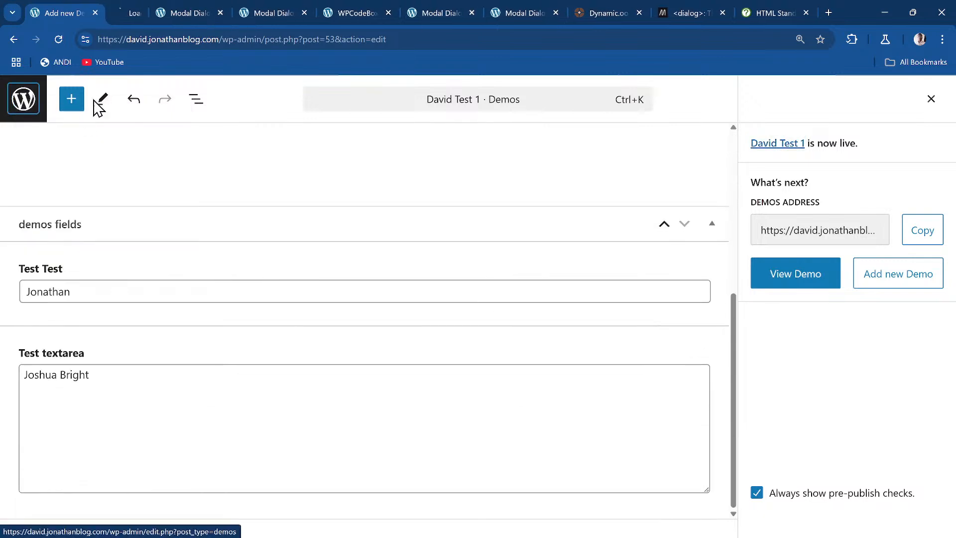
# - In the new tab, start a new page titled 'ACPT frontend form'
pyautogui.click(139, 11)
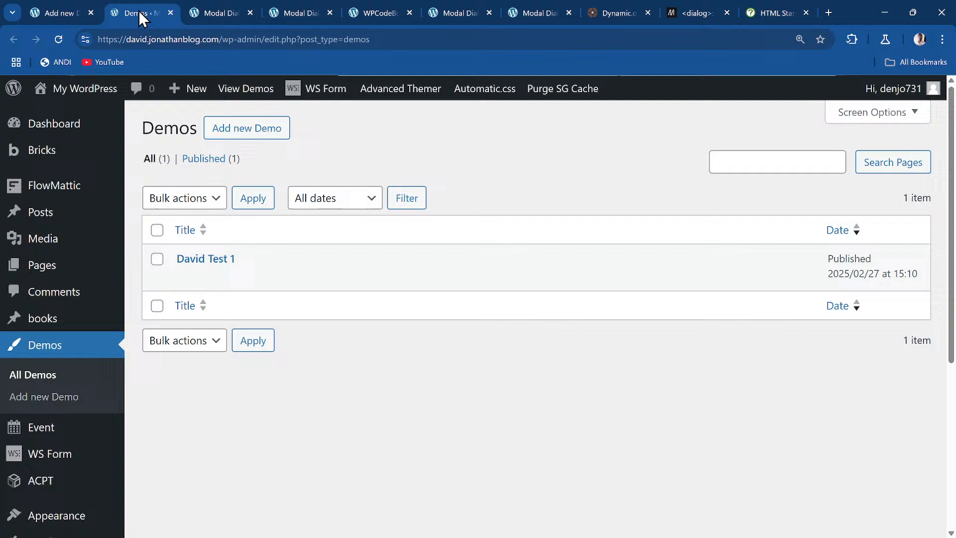
pyautogui.click(67, 264)
pyautogui.moveTo(353, 260)
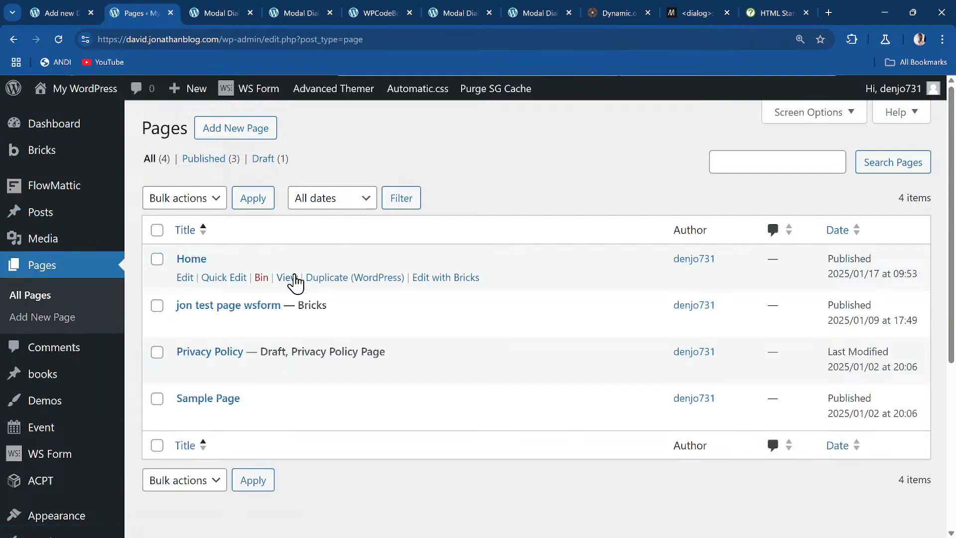
pyautogui.click(259, 131)
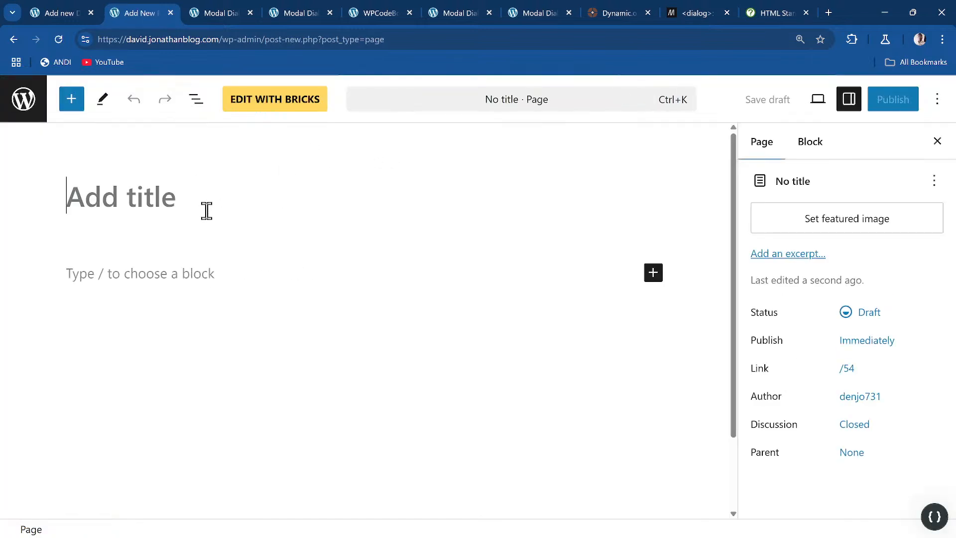
pyautogui.write('ACPT ')
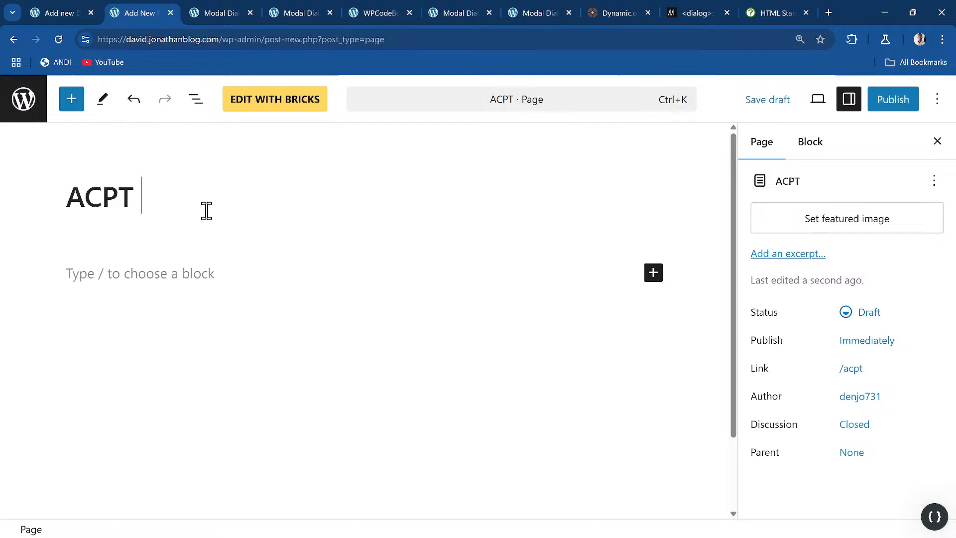
pyautogui.write('frontend form')
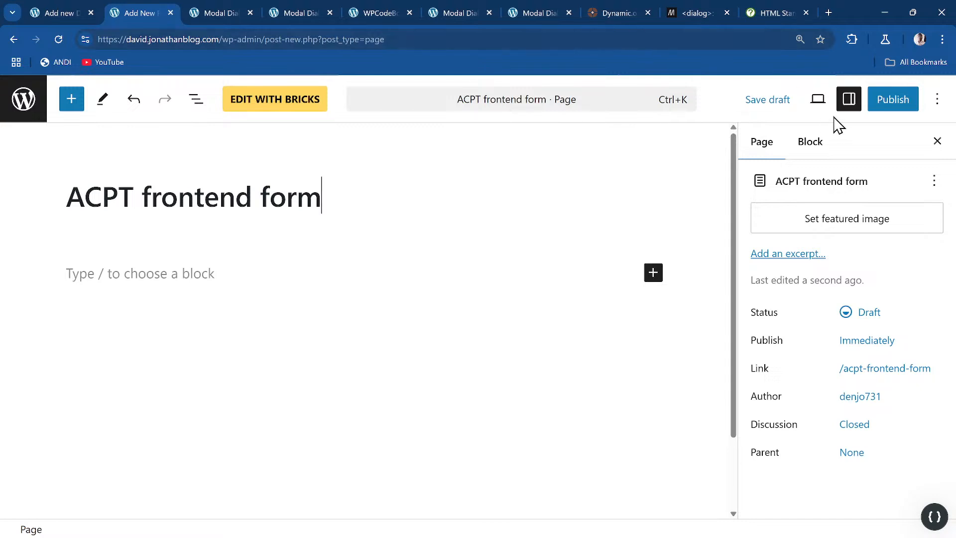
# - Publish the page and open it in the Bricks builder
pyautogui.click(885, 105)
pyautogui.click(900, 102)
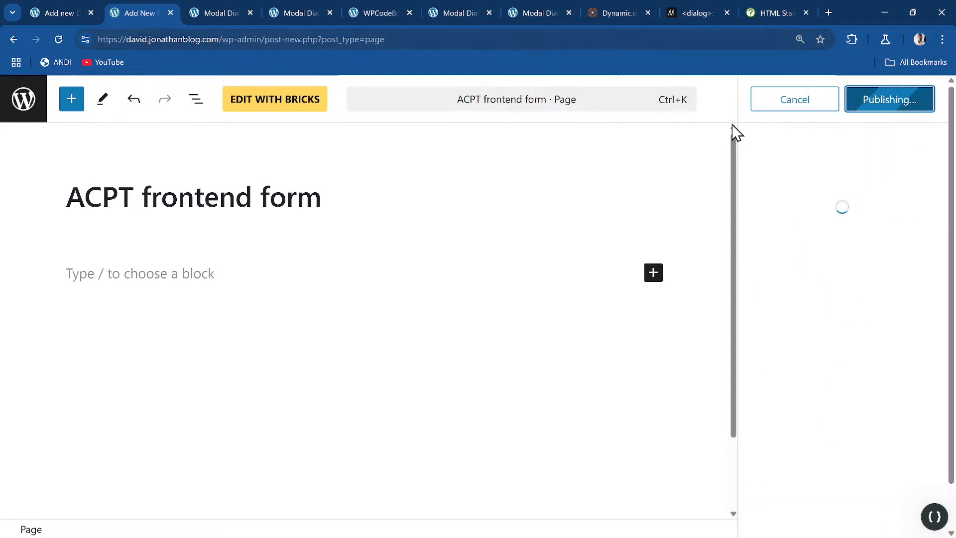
pyautogui.click(280, 110)
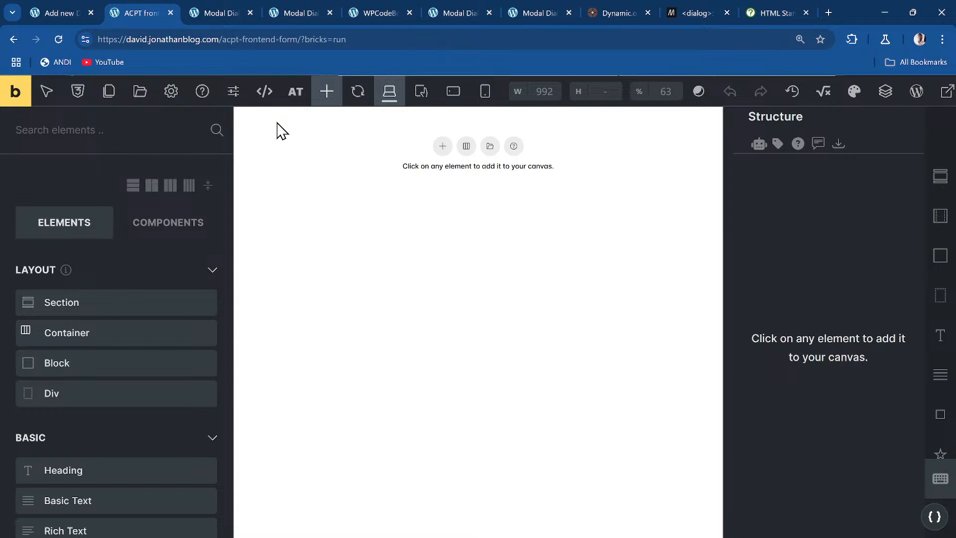
# - Add a Section with a Container, then search elements for 'pro f' and clear it
pyautogui.click(443, 146)
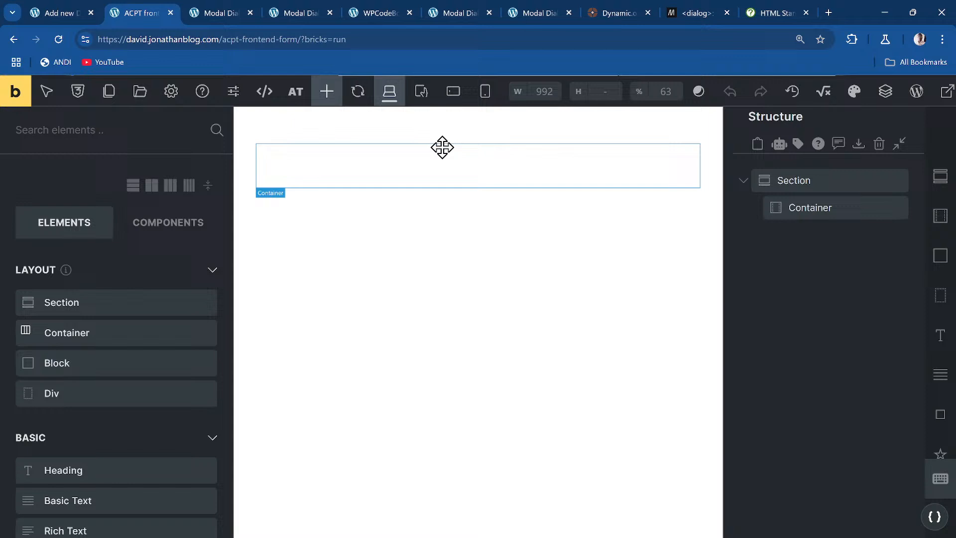
pyautogui.click(882, 207)
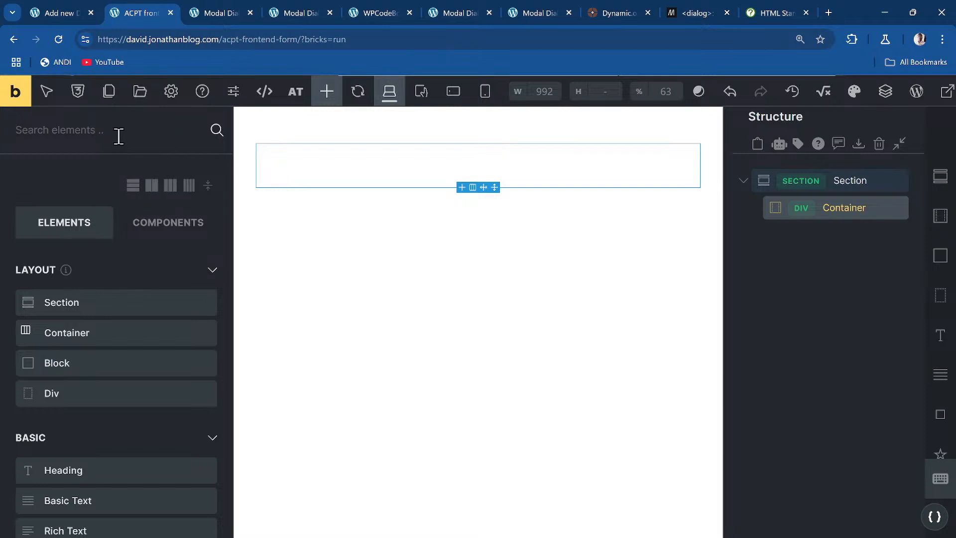
pyautogui.write('jpr')
pyautogui.press('BackSpace')
pyautogui.press('BackSpace')
pyautogui.press('BackSpace')
pyautogui.write('pro f')
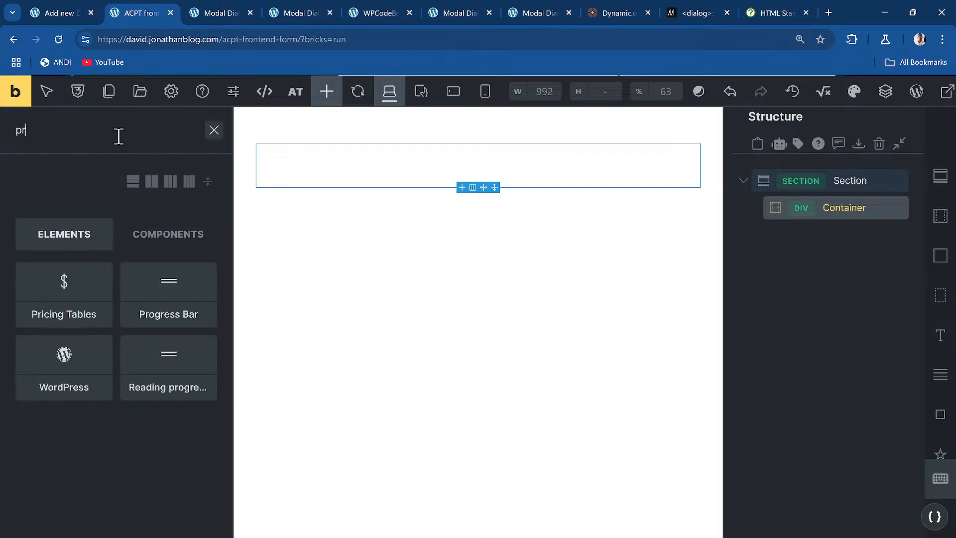
pyautogui.press('BackSpace')
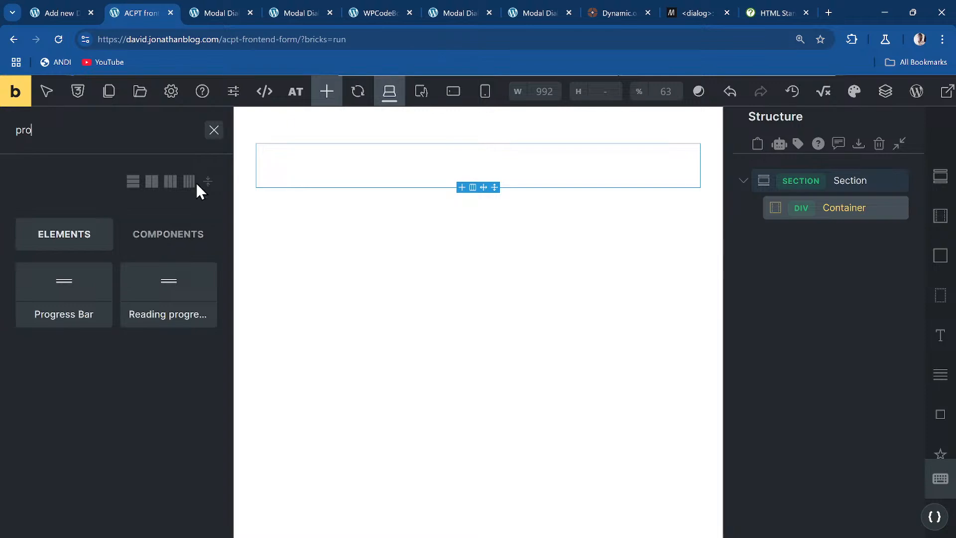
pyautogui.click(214, 130)
# - Glance at the Modal Dialog builder, view the page frontend, then go to the admin dashboard
pyautogui.click(214, 13)
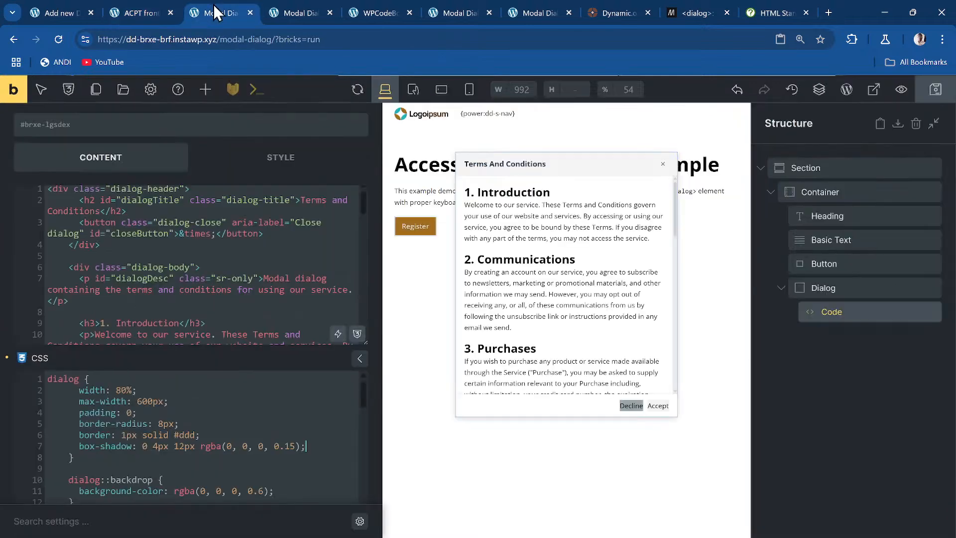
pyautogui.click(147, 13)
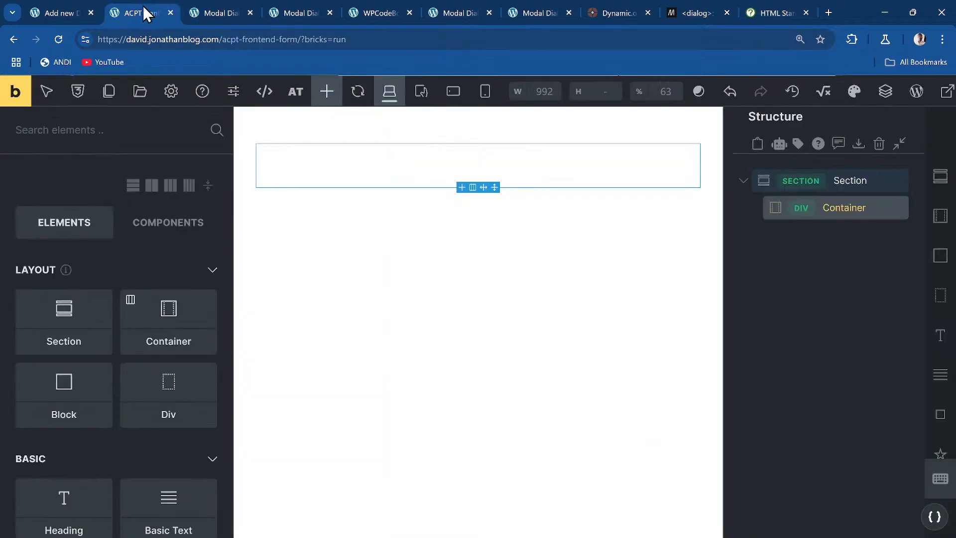
pyautogui.click(12, 91)
pyautogui.click(77, 95)
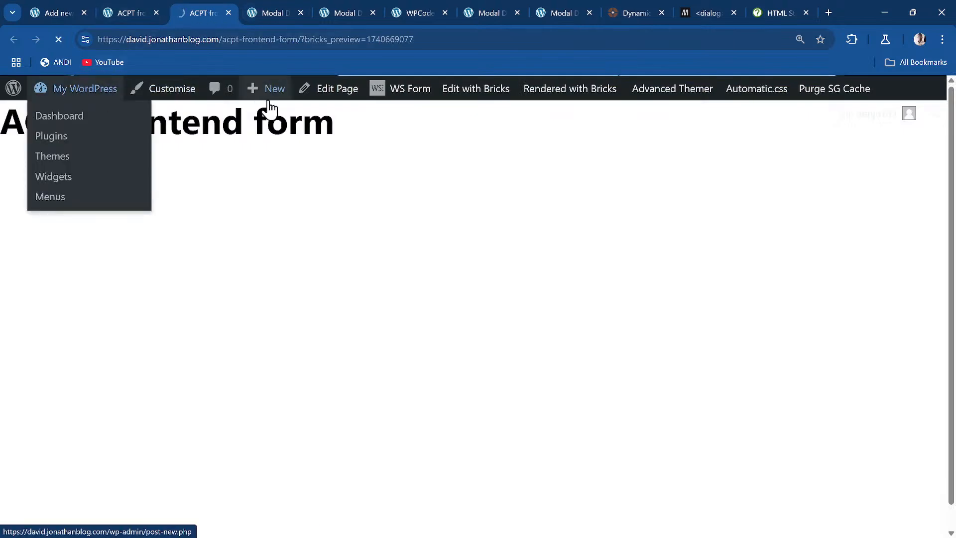
# - In Bricksforge settings, enable the Pro Forms element
pyautogui.moveTo(84, 310)
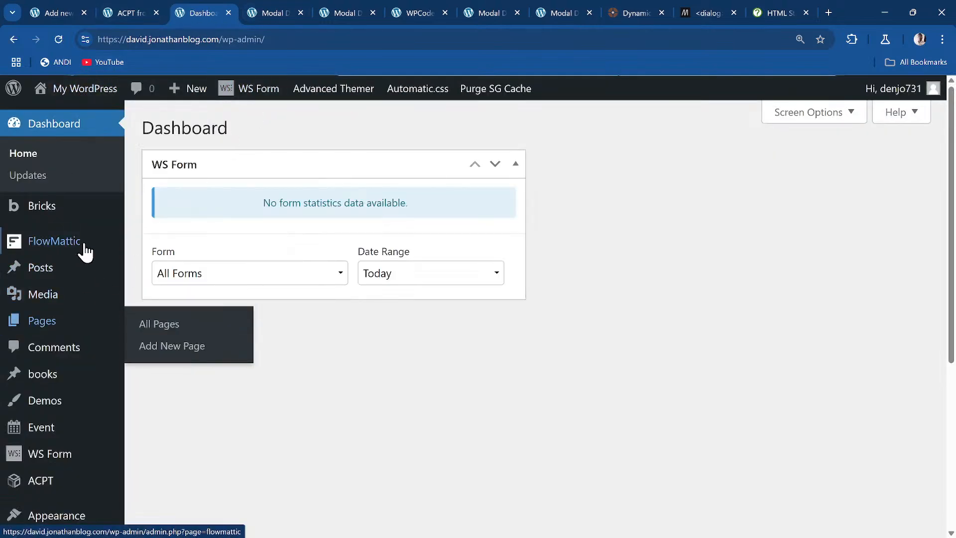
pyautogui.moveTo(79, 207)
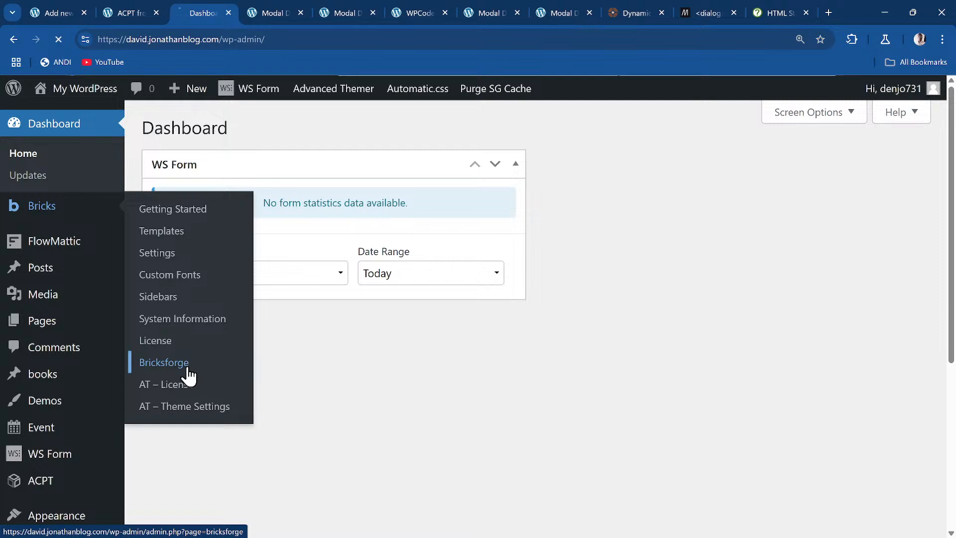
pyautogui.click(188, 370)
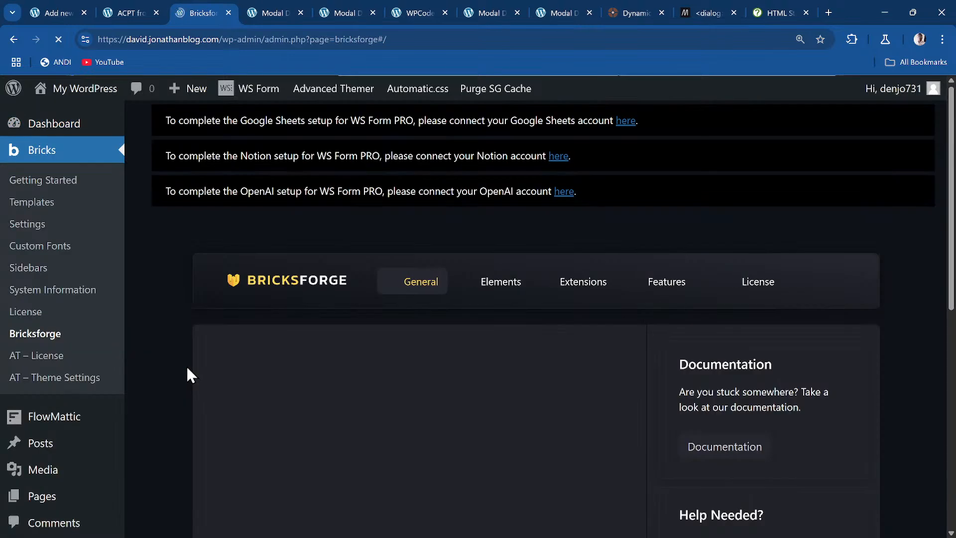
pyautogui.scroll(-3, 176, 277)
pyautogui.scroll(3, 177, 278)
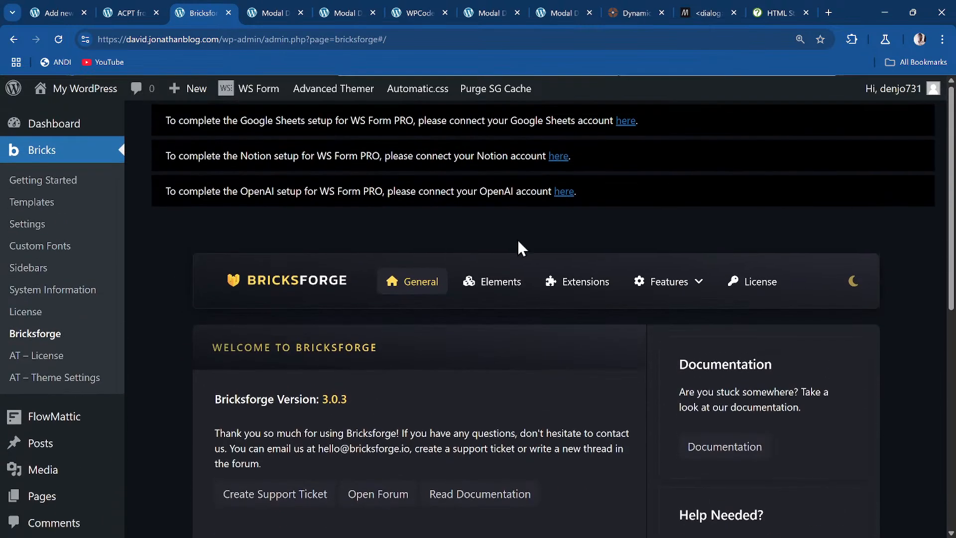
pyautogui.click(482, 282)
pyautogui.scroll(-6, 441, 275)
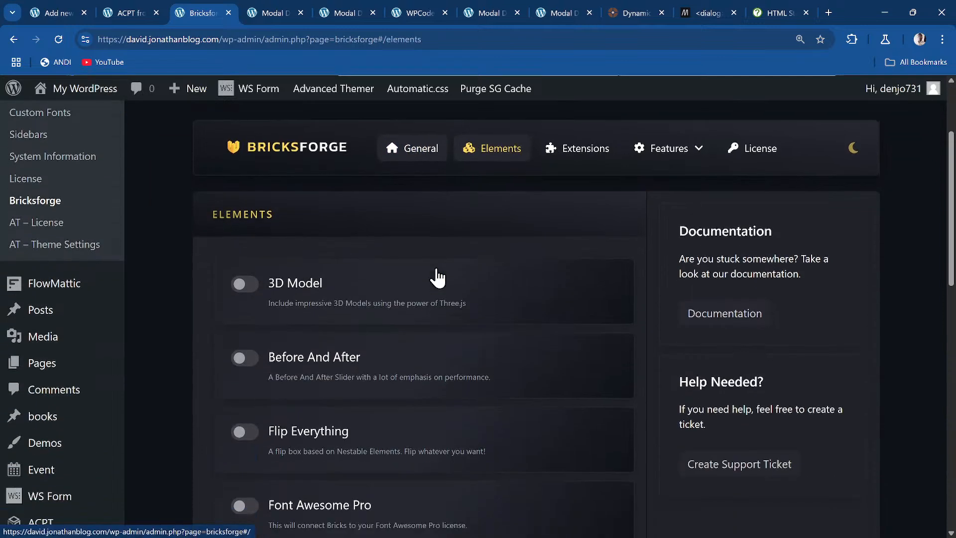
pyautogui.scroll(-8, 437, 278)
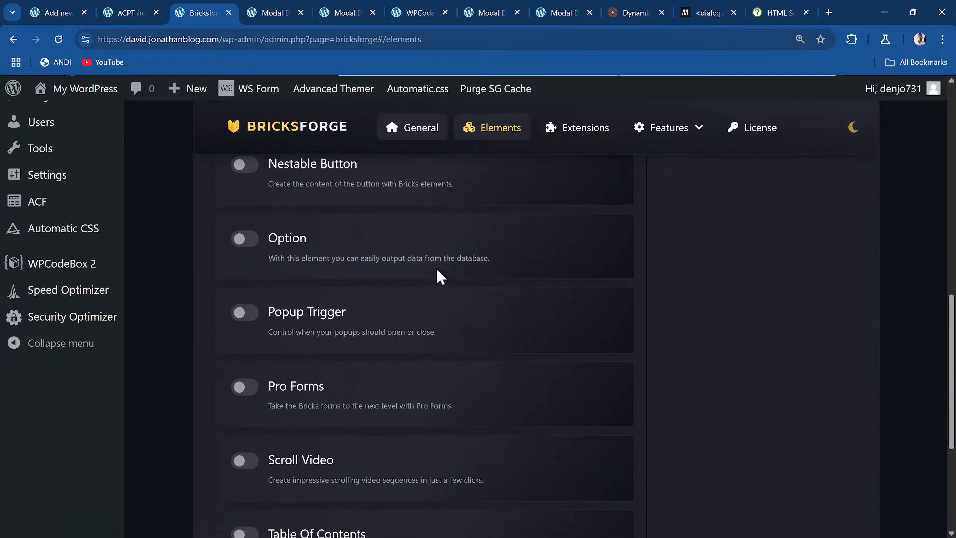
pyautogui.click(247, 264)
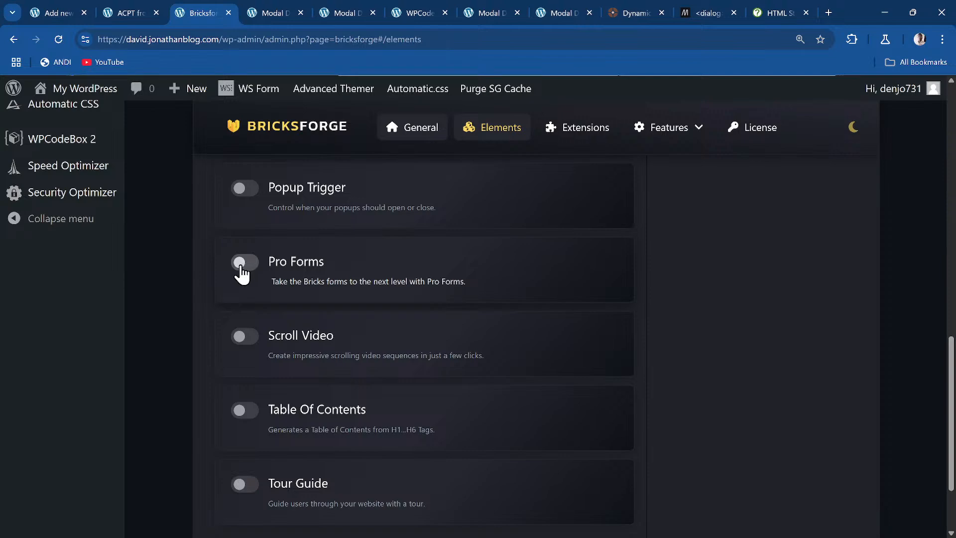
# - Enable the Bricksforge Terminal, Bricksforge Panel and Dynamic Data Tags extensions
pyautogui.scroll(-2, 365, 292)
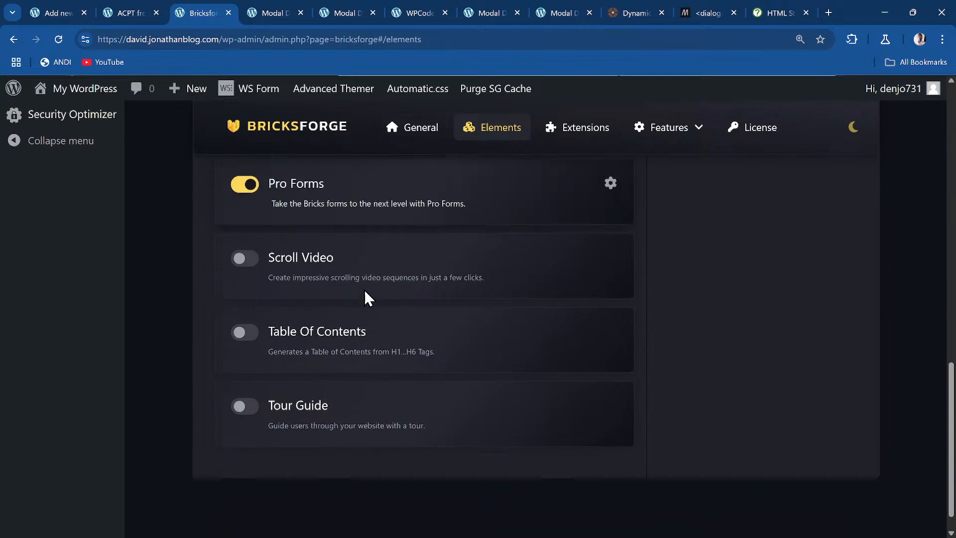
pyautogui.scroll(8, 365, 292)
pyautogui.scroll(5, 365, 296)
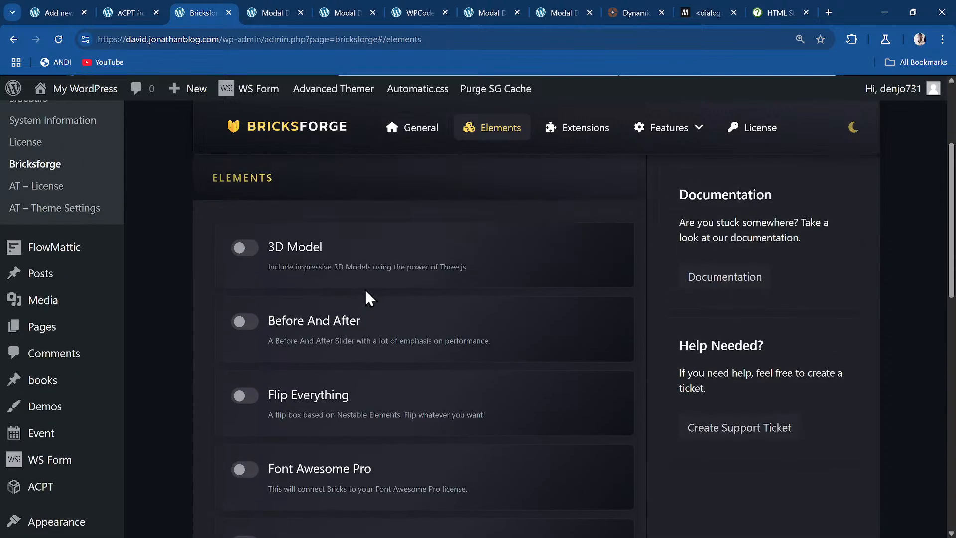
pyautogui.click(578, 134)
pyautogui.scroll(-1, 451, 254)
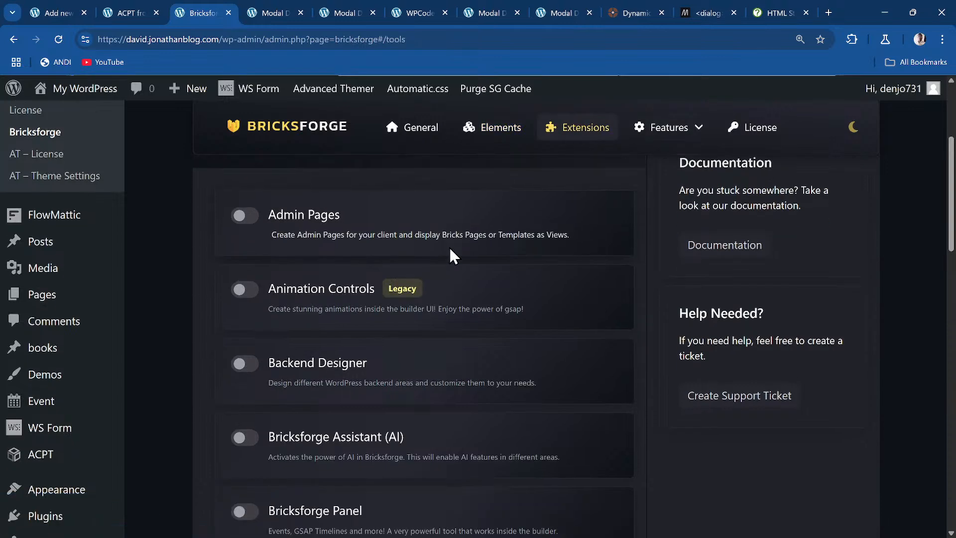
pyautogui.scroll(-5, 451, 257)
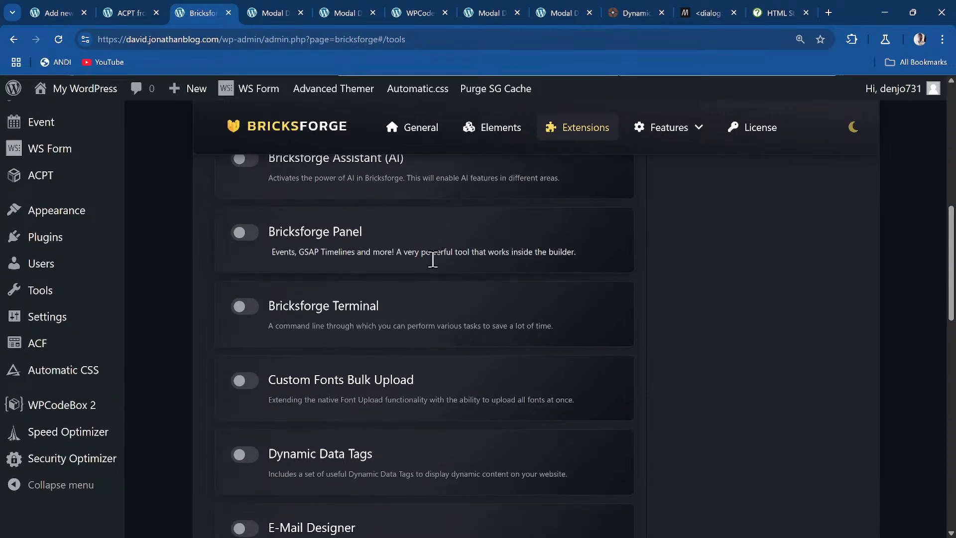
pyautogui.click(241, 312)
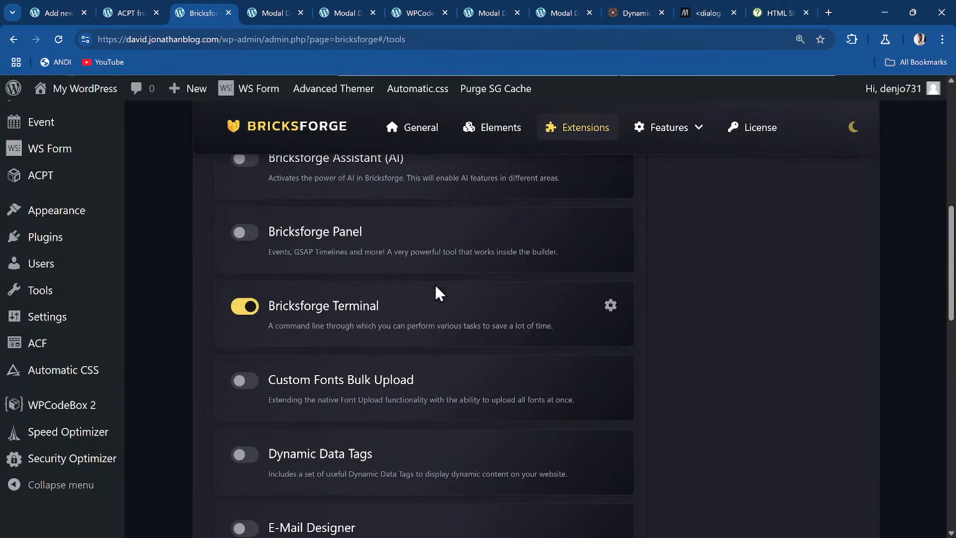
pyautogui.click(249, 234)
pyautogui.scroll(-4, 543, 269)
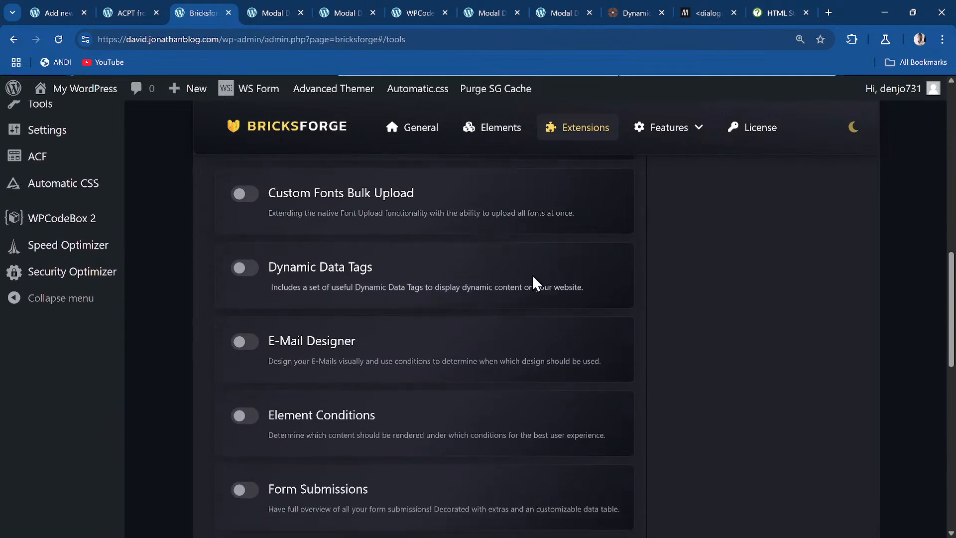
pyautogui.scroll(-1, 531, 274)
pyautogui.click(243, 205)
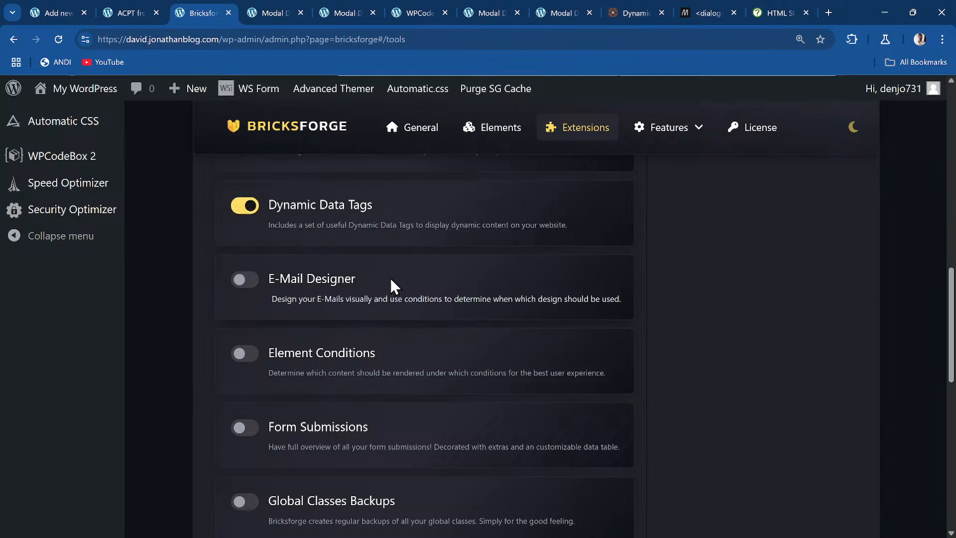
pyautogui.scroll(-6, 391, 281)
pyautogui.scroll(20, 450, 284)
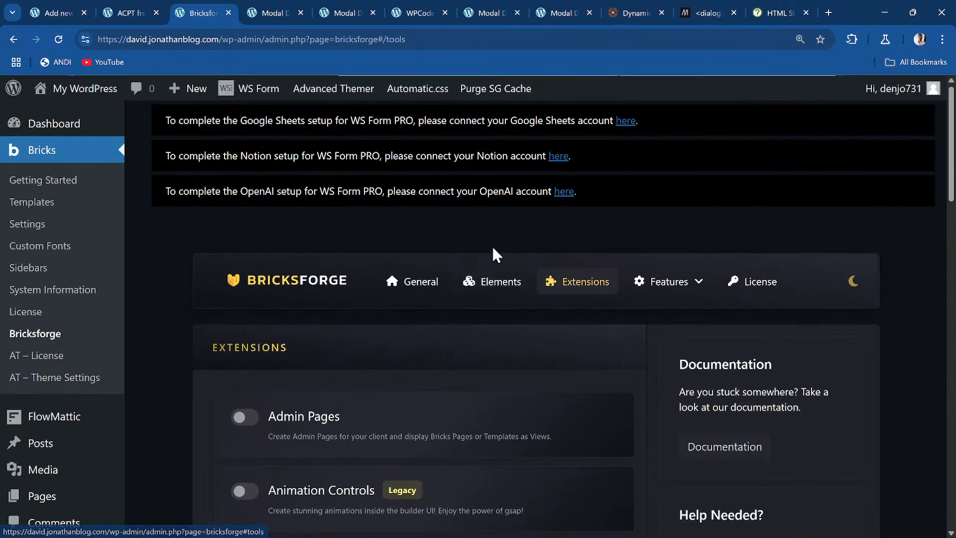
# - Reload the Bricks editor for the acpt-frontend-form page after cancelling the first reload prompt
pyautogui.click(124, 12)
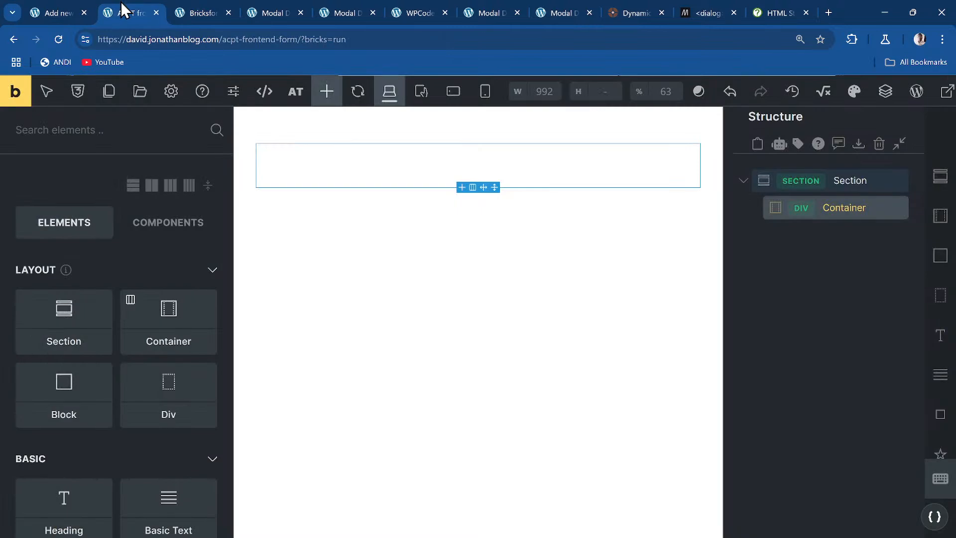
pyautogui.click(58, 40)
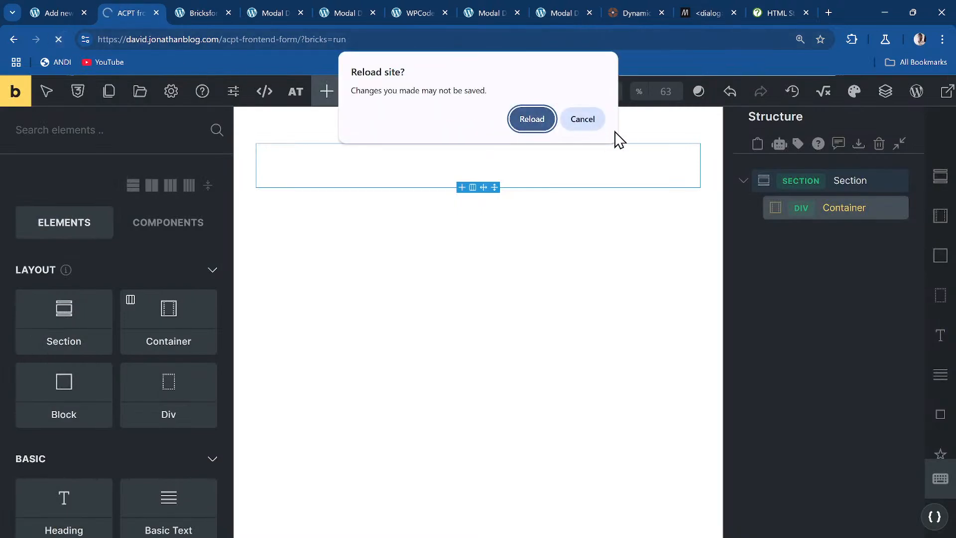
pyautogui.click(593, 125)
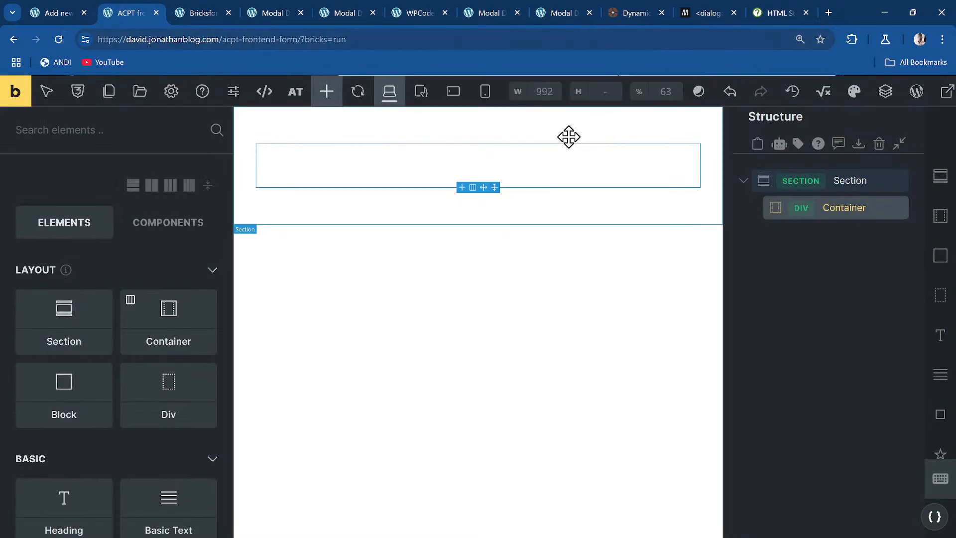
pyautogui.click(58, 39)
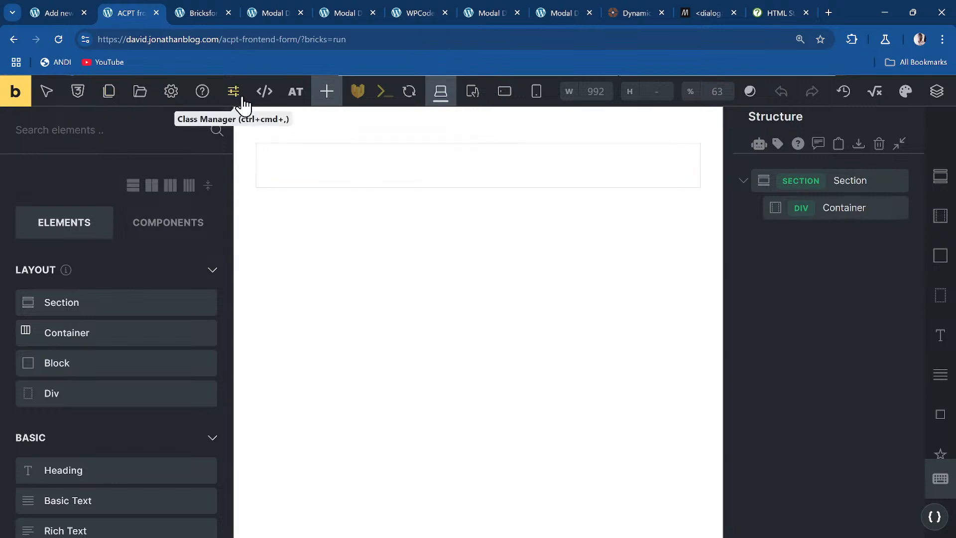
# - Insert a Pro Forms element, nest it inside the Section's Container, and select it
pyautogui.click(84, 130)
pyautogui.write('pro form')
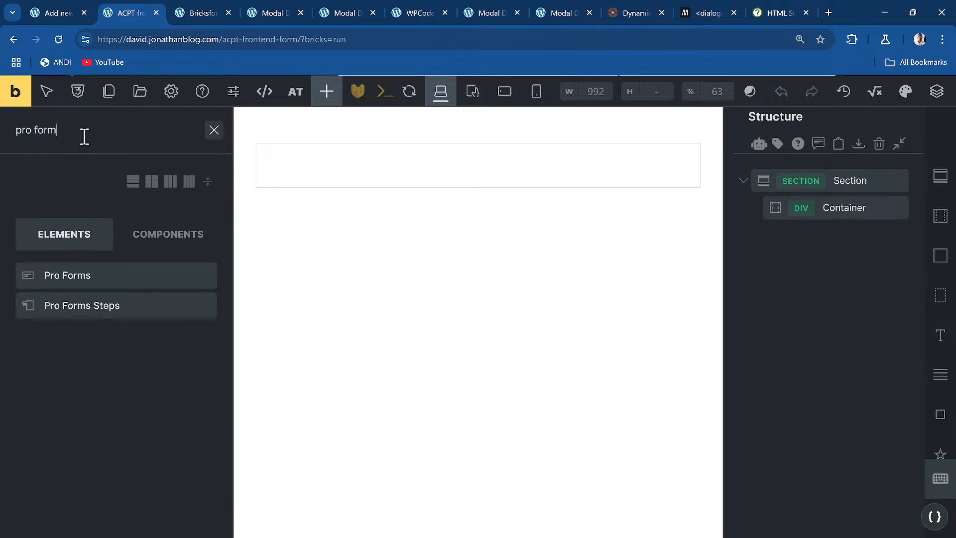
pyautogui.click(113, 278)
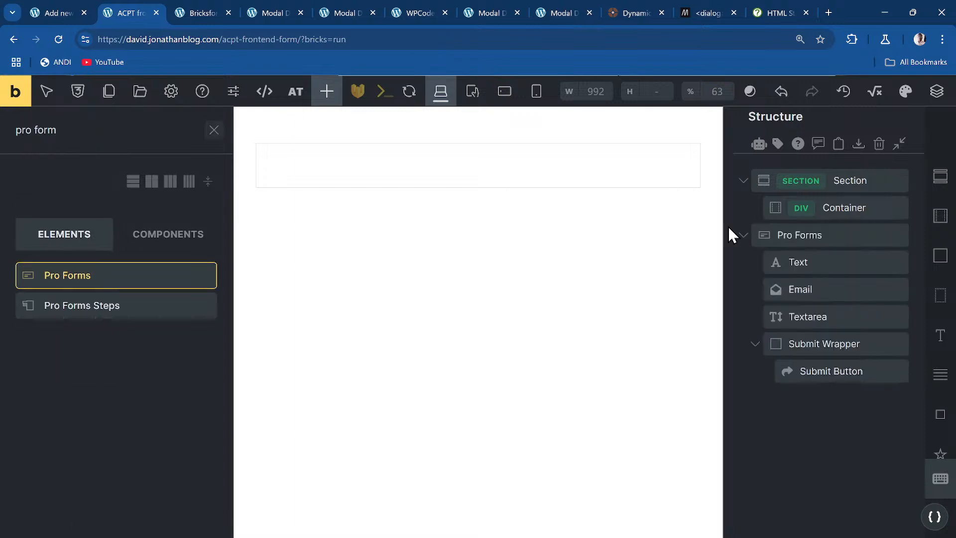
pyautogui.moveTo(762, 234); pyautogui.dragTo(747, 279)
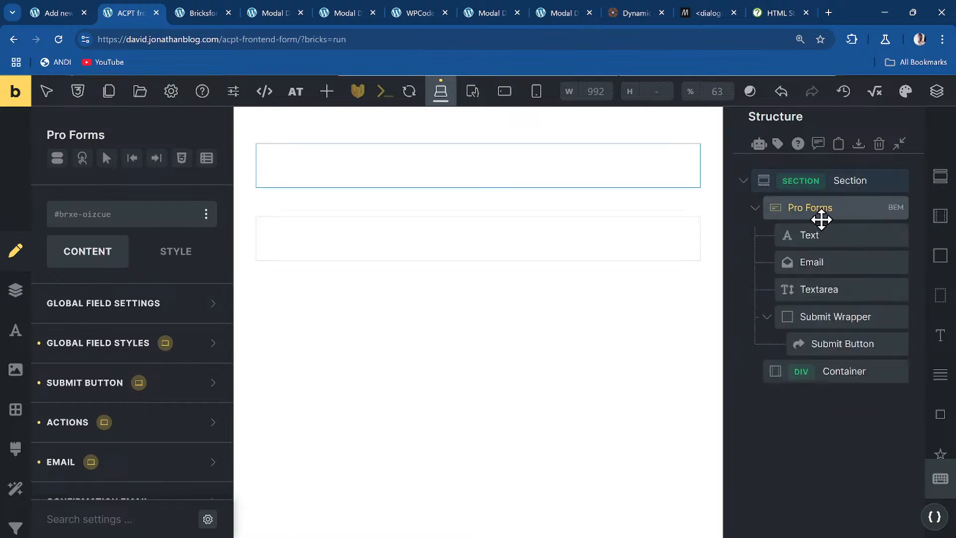
pyautogui.moveTo(824, 374); pyautogui.dragTo(781, 237)
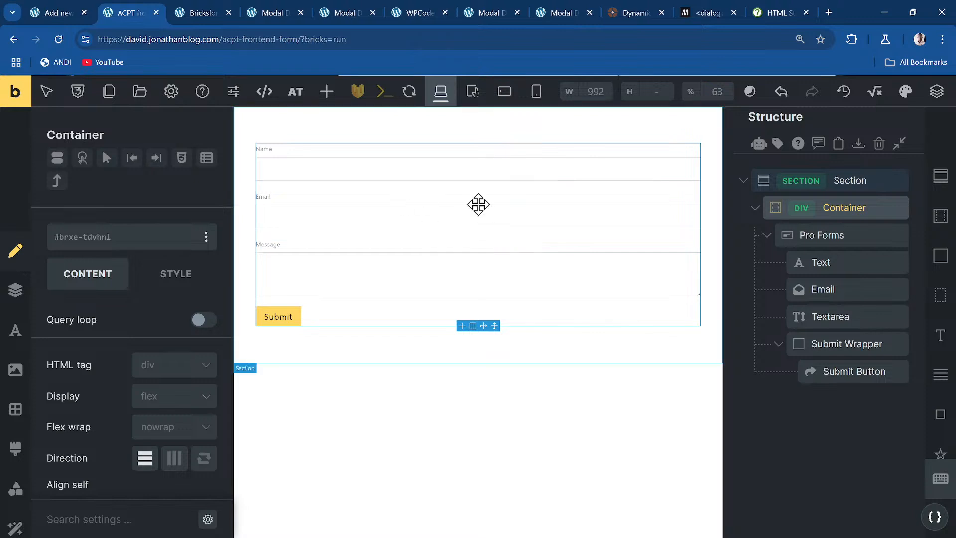
pyautogui.click(825, 234)
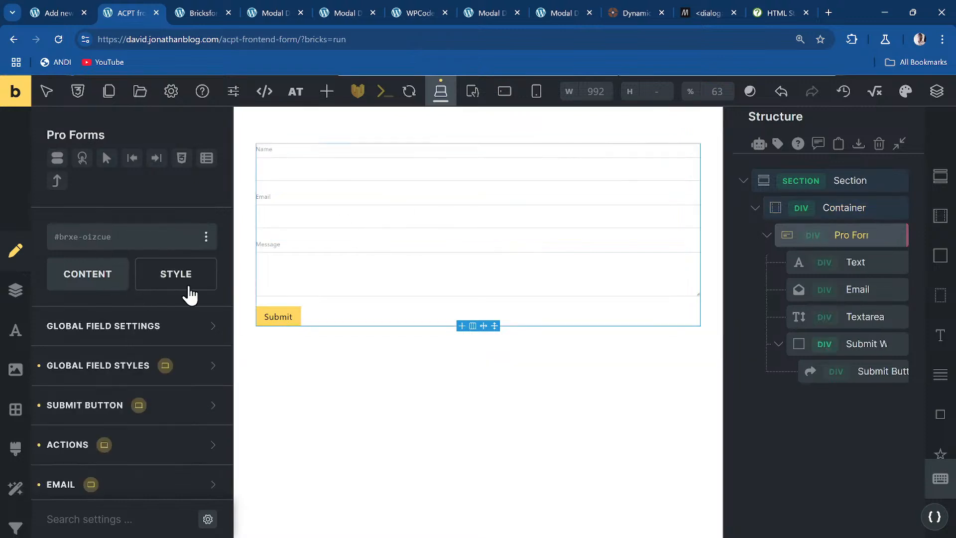
pyautogui.scroll(-3, 144, 274)
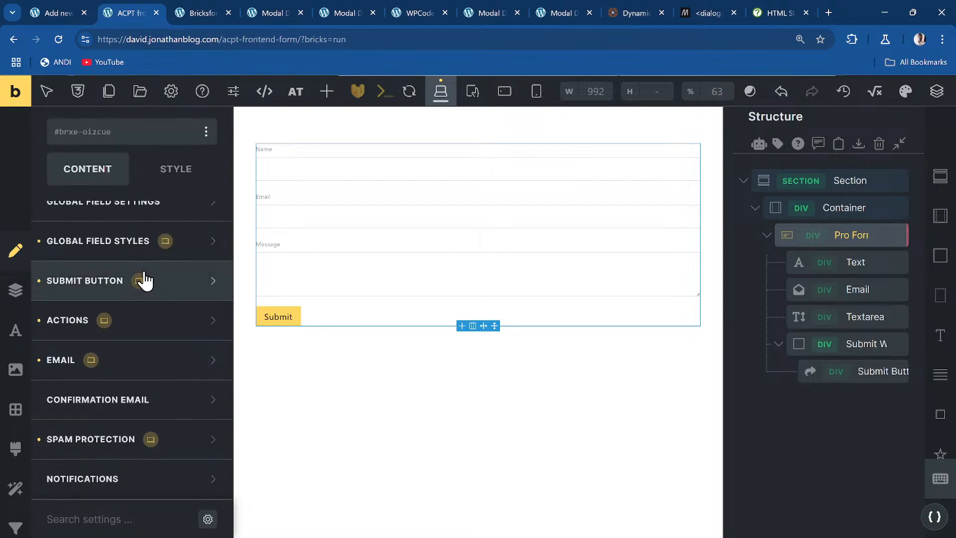
pyautogui.scroll(3, 115, 256)
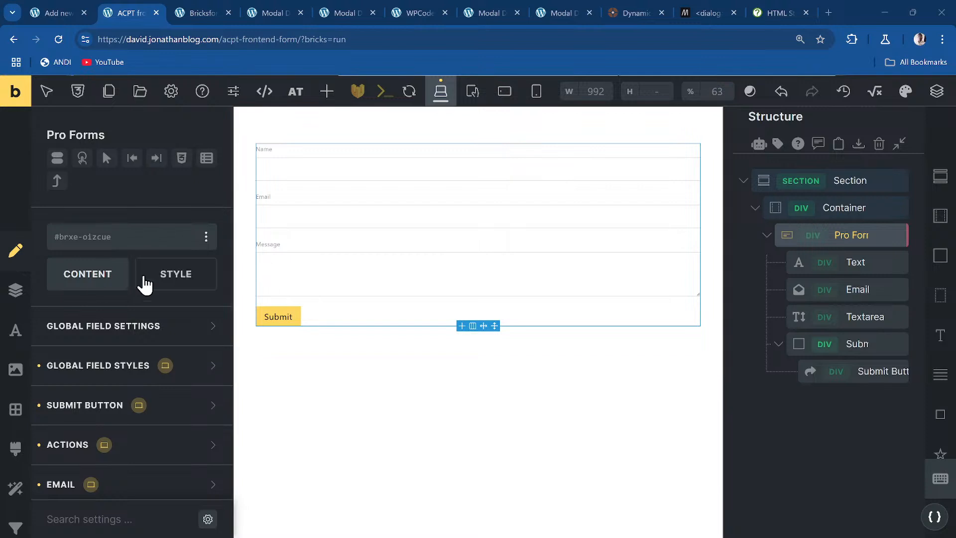
# - Set the form's Global Field Styles label colour to the dark Automatic.css swatch
pyautogui.click(92, 329)
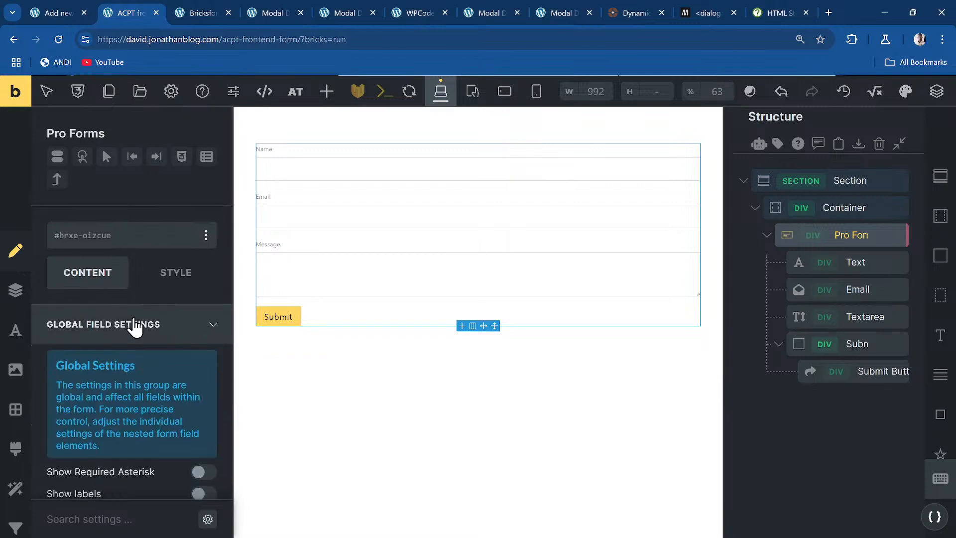
pyautogui.scroll(-2, 135, 325)
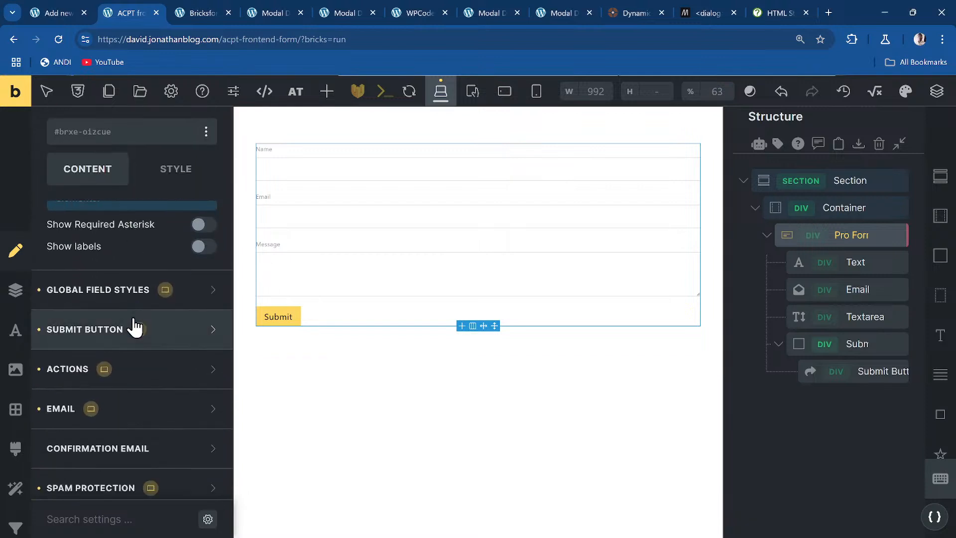
pyautogui.hotkey('ctrl', '-')
pyautogui.scroll(3, 140, 326)
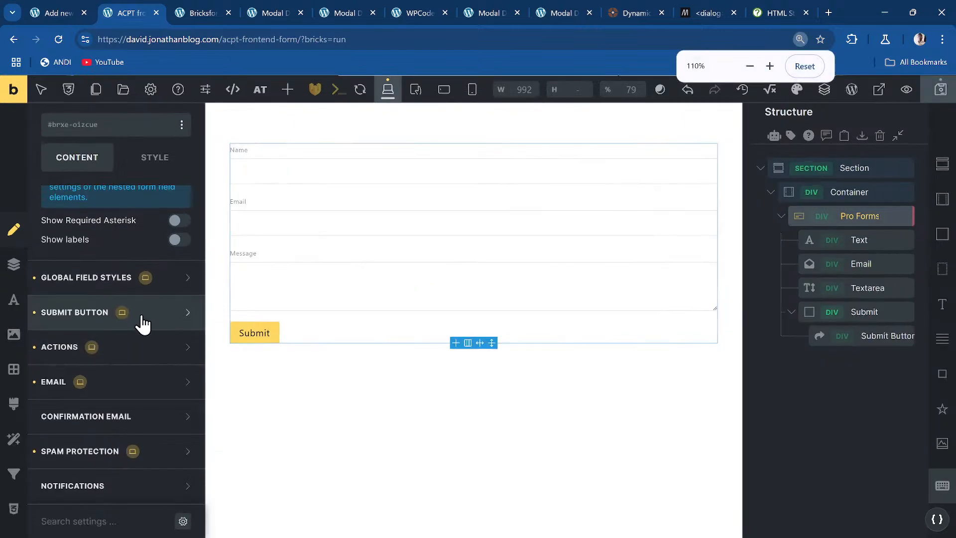
pyautogui.scroll(2, 113, 334)
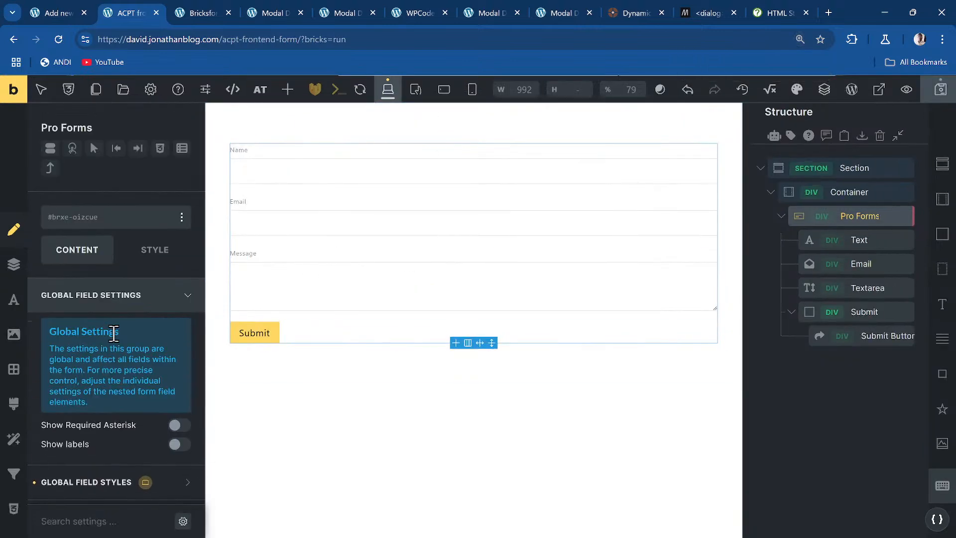
pyautogui.scroll(-2, 114, 335)
pyautogui.scroll(-2, 113, 336)
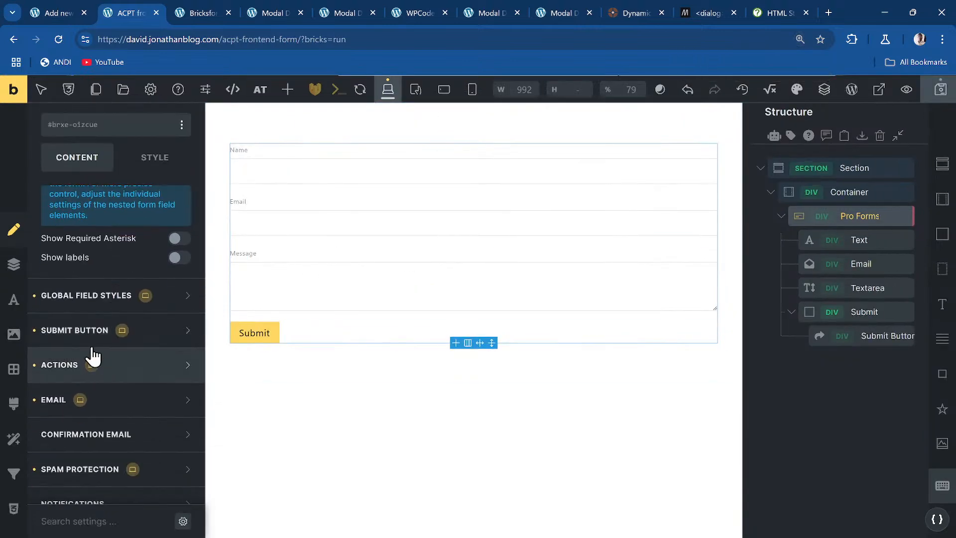
pyautogui.click(81, 311)
pyautogui.scroll(-3, 111, 306)
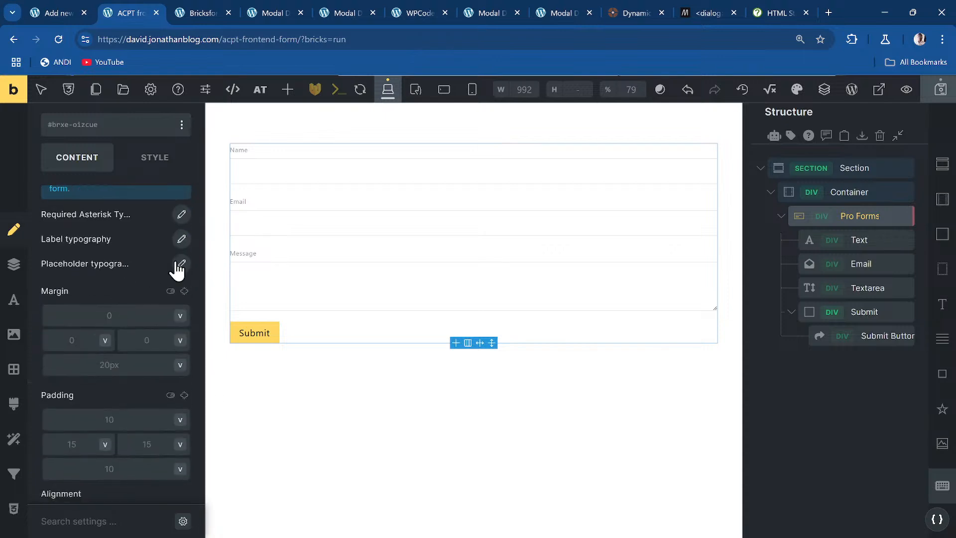
pyautogui.click(182, 239)
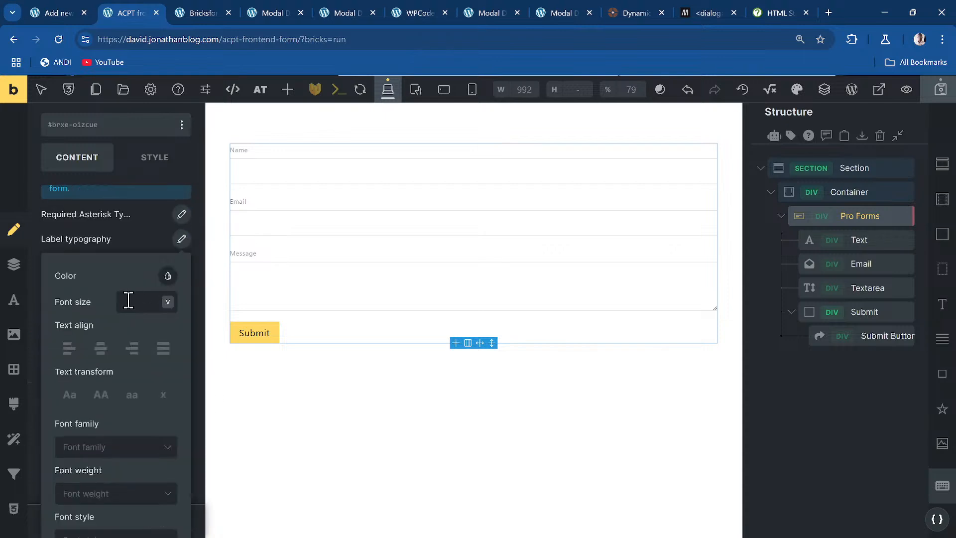
pyautogui.click(169, 277)
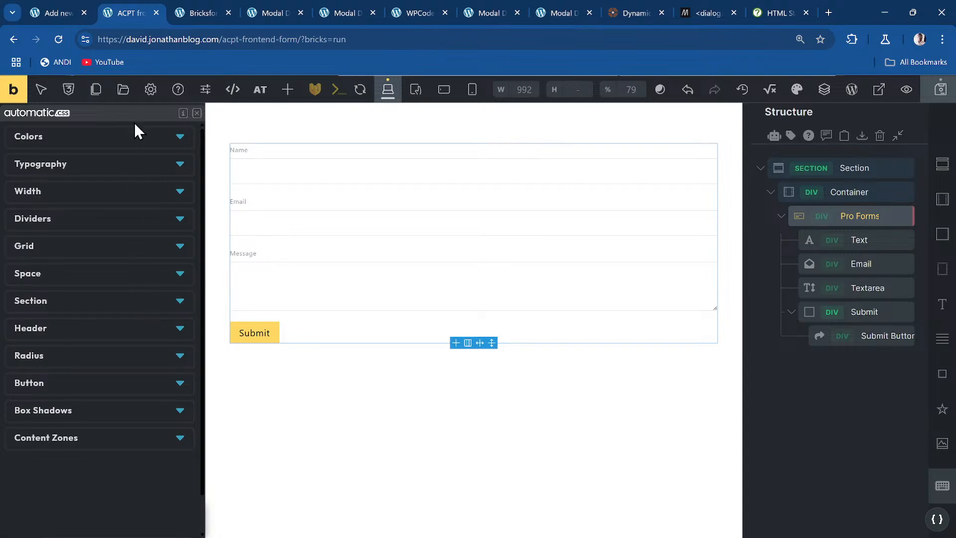
pyautogui.click(139, 136)
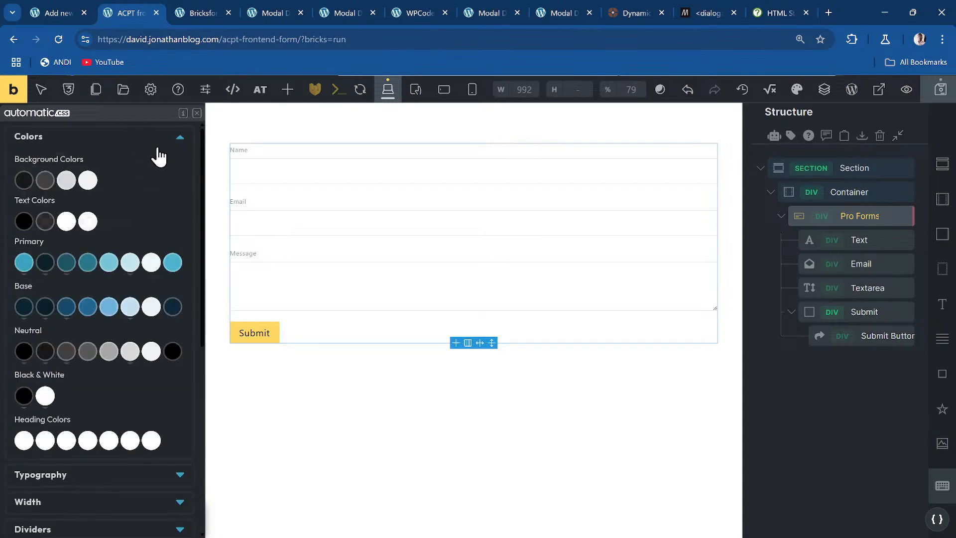
pyautogui.click(24, 183)
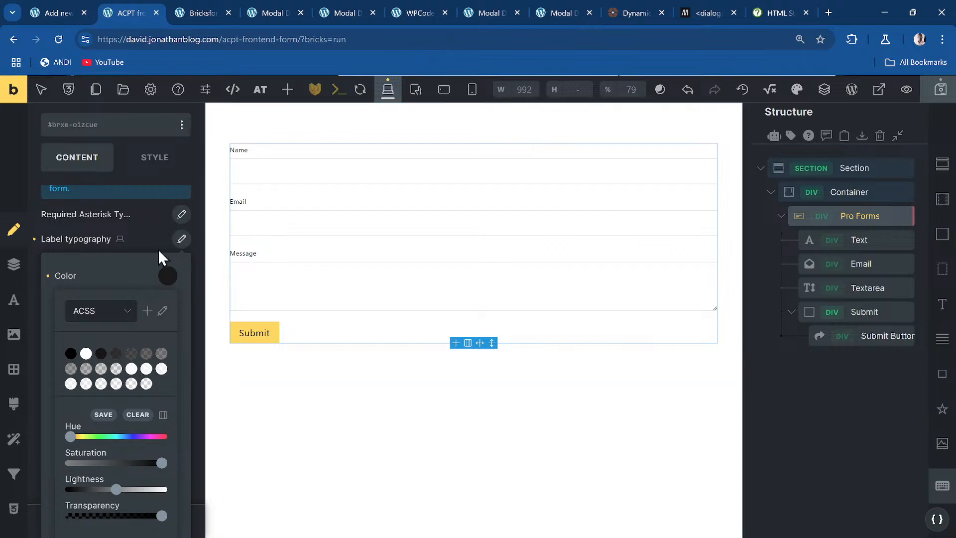
# - Set the label typography font size to the text-m Automatic.css variable
pyautogui.scroll(5, 64, 266)
pyautogui.click(131, 300)
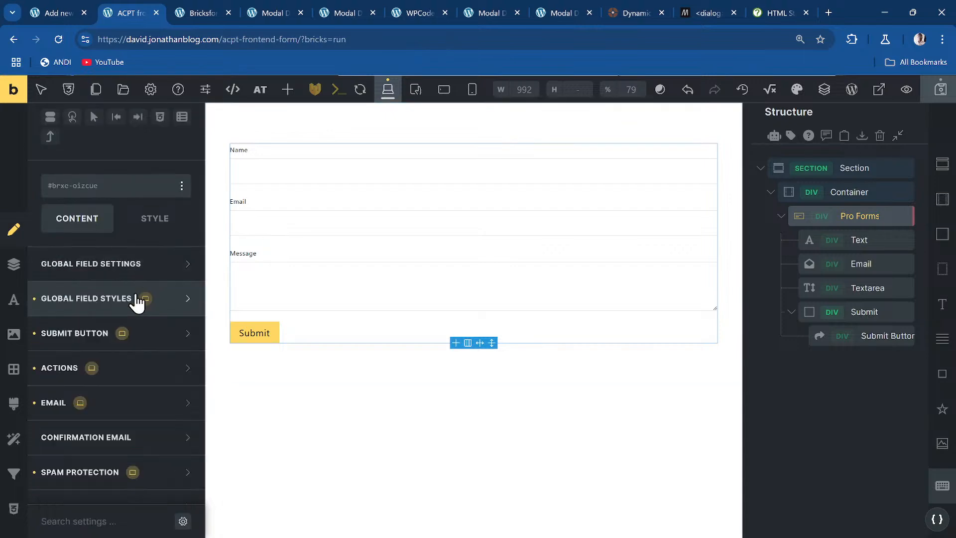
pyautogui.click(114, 318)
pyautogui.scroll(-2, 140, 322)
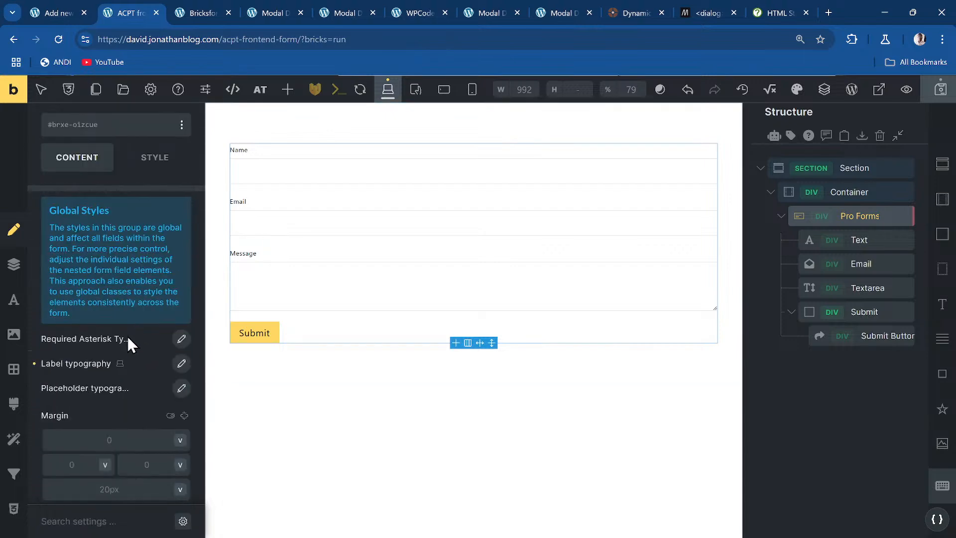
pyautogui.click(181, 364)
pyautogui.scroll(-4, 113, 361)
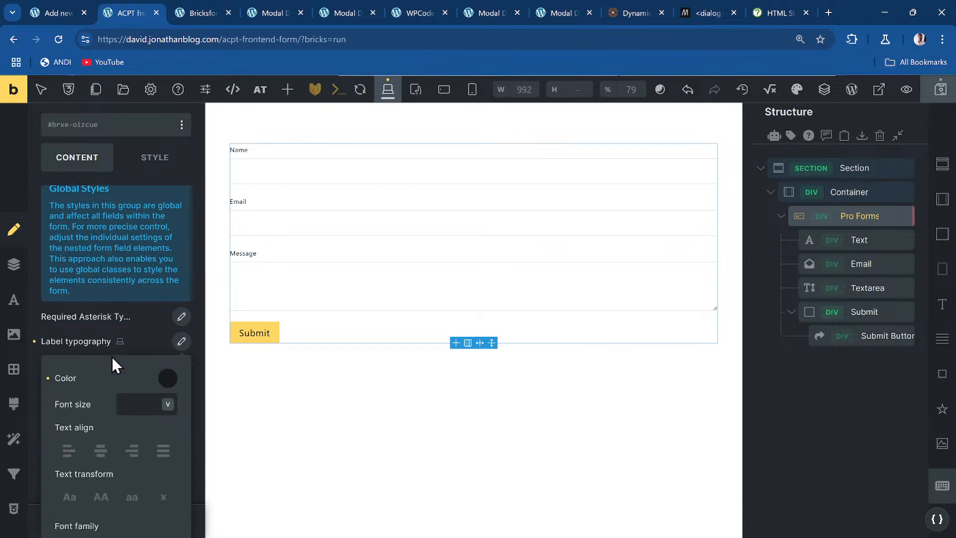
pyautogui.rightClick(149, 303)
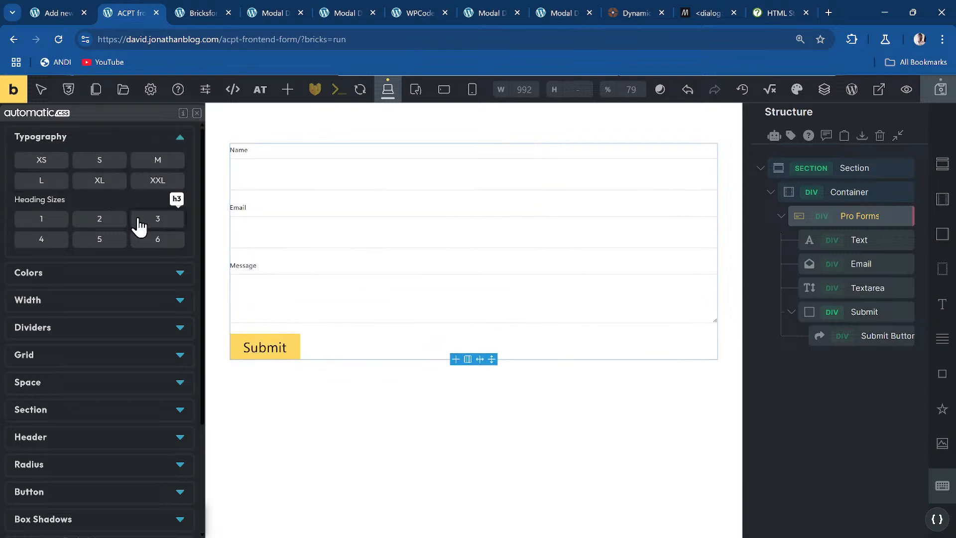
pyautogui.scroll(-3, 144, 249)
pyautogui.scroll(3, 144, 252)
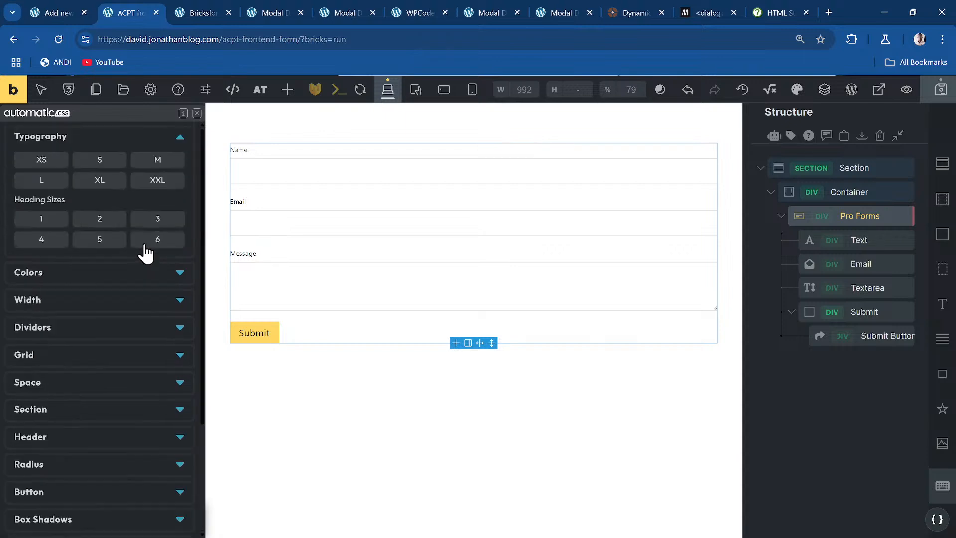
pyautogui.click(159, 161)
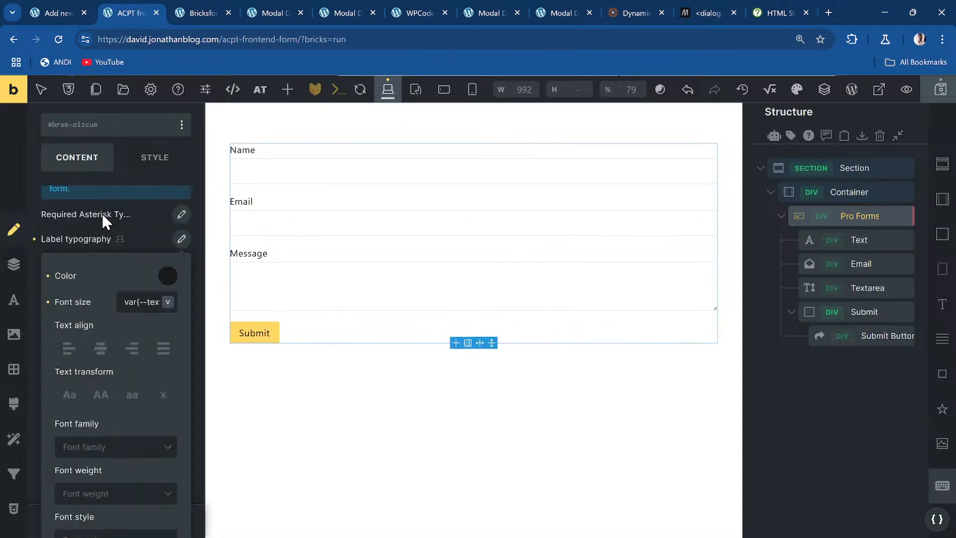
pyautogui.click(142, 238)
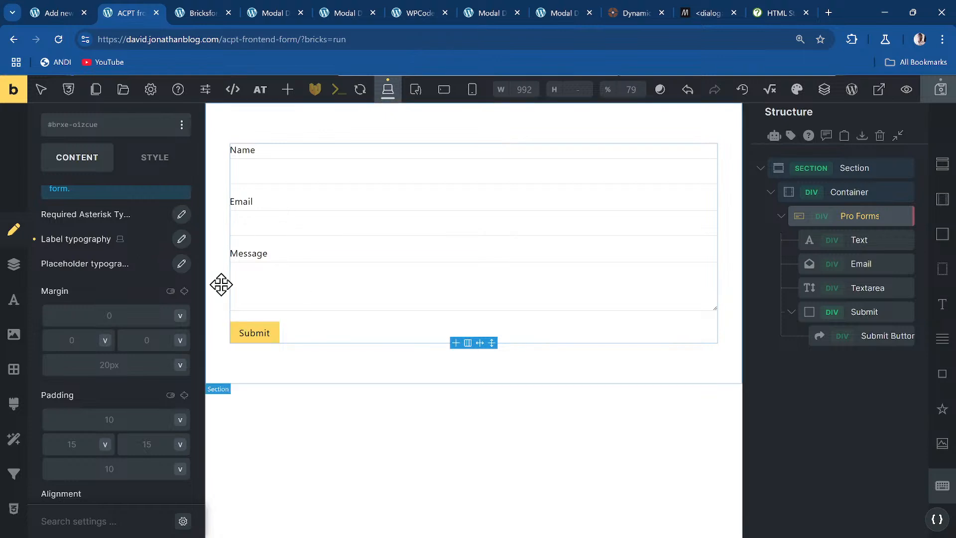
# - Give the form fields a solid 2px border linked on all four sides
pyautogui.scroll(-4, 110, 289)
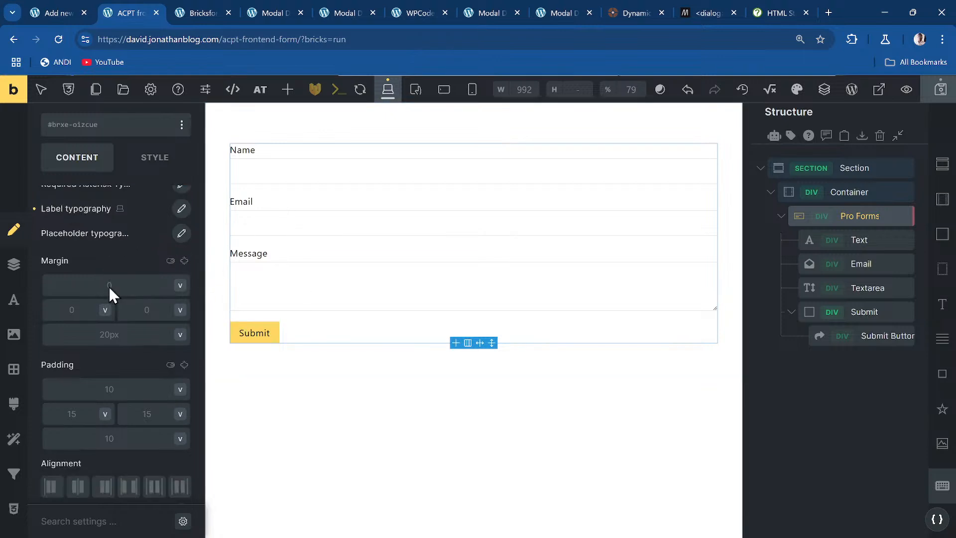
pyautogui.scroll(-1, 109, 286)
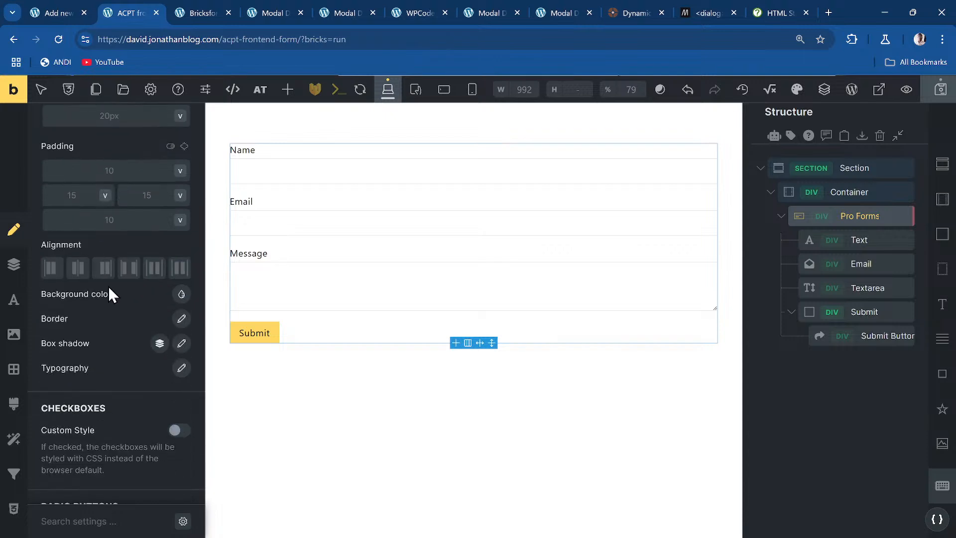
pyautogui.click(180, 318)
pyautogui.scroll(-3, 105, 364)
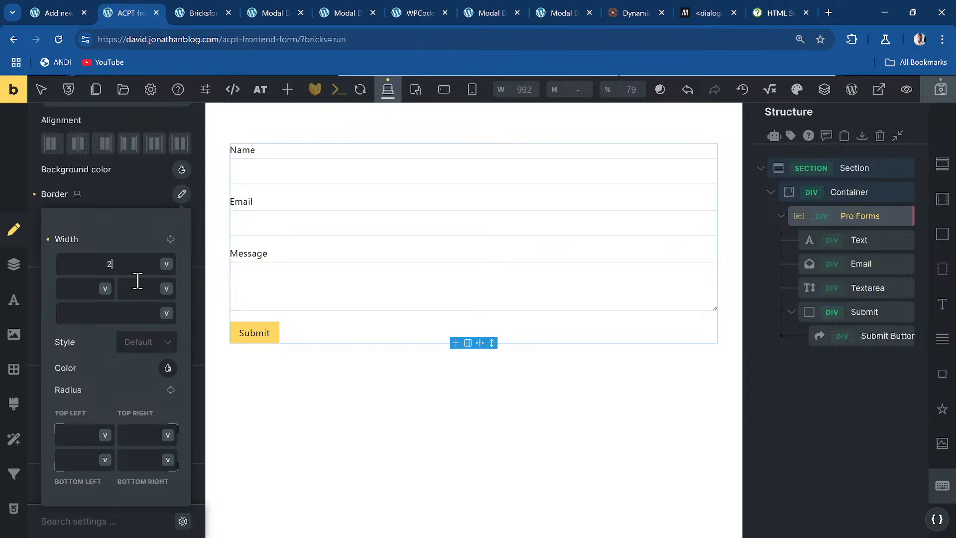
pyautogui.write('px')
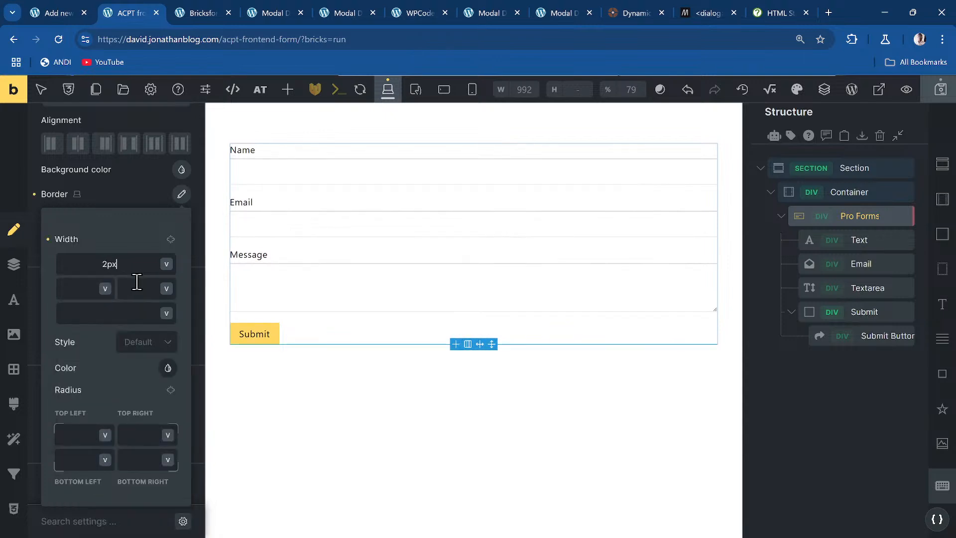
pyautogui.click(171, 239)
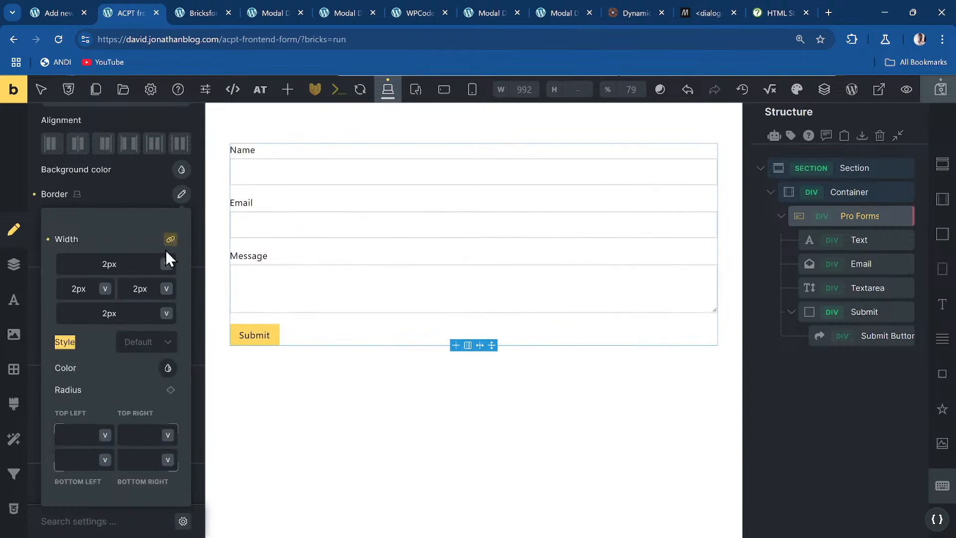
pyautogui.scroll(-3, 97, 369)
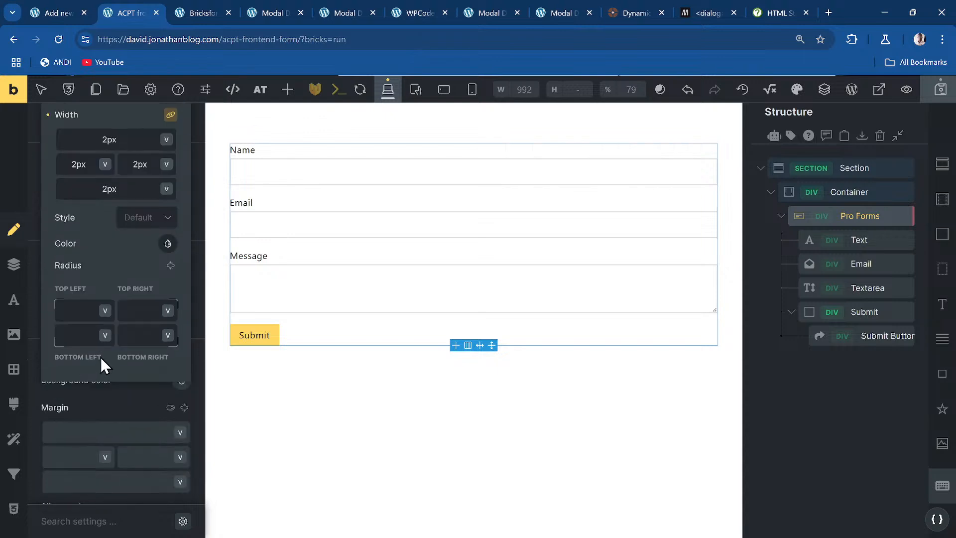
pyautogui.click(155, 218)
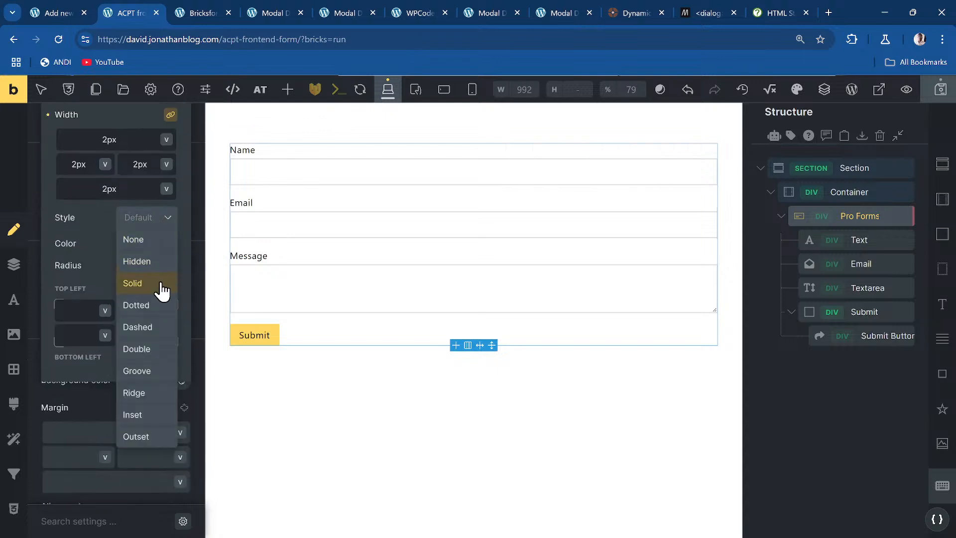
pyautogui.click(158, 281)
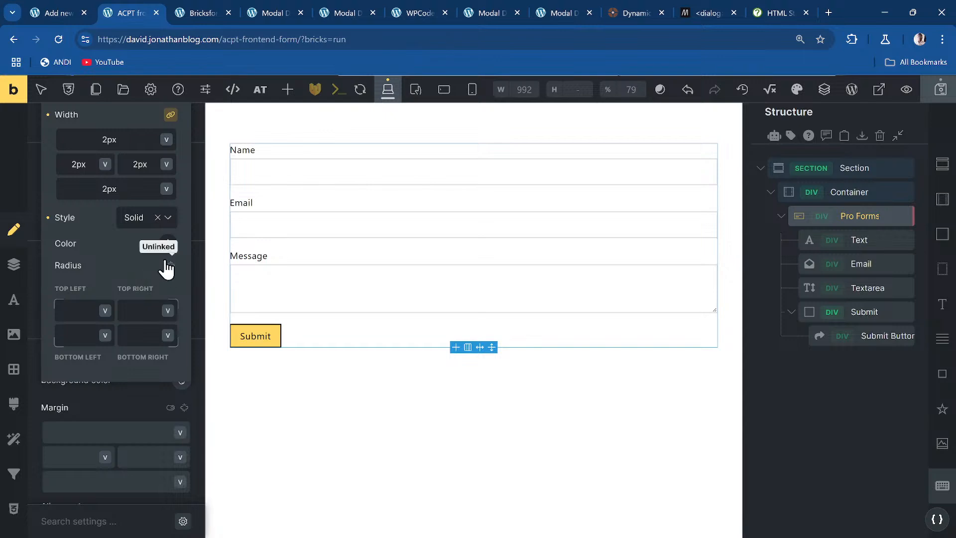
# - Colour the field borders with the dark Automatic.css swatch and save the page
pyautogui.rightClick(168, 245)
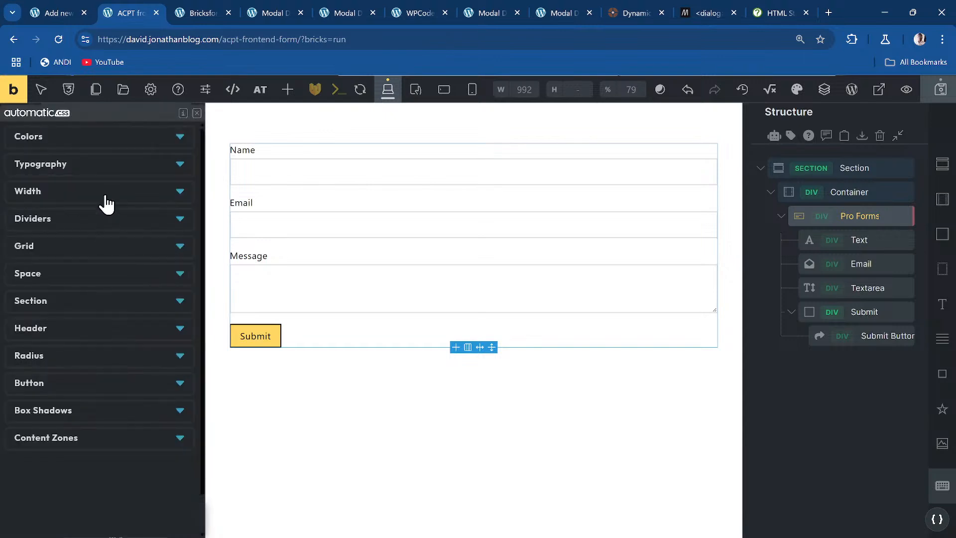
pyautogui.click(106, 142)
pyautogui.click(37, 184)
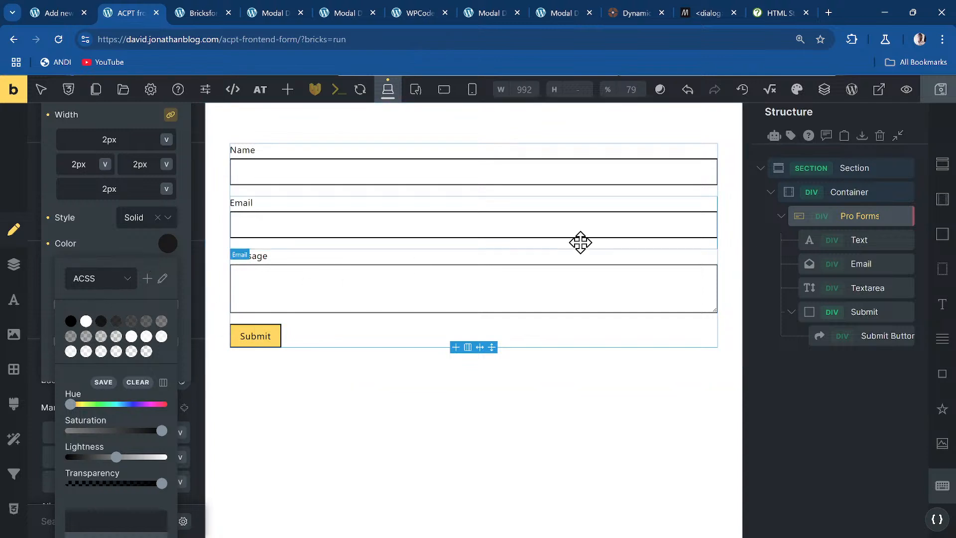
pyautogui.hotkey('ctrl', 's')
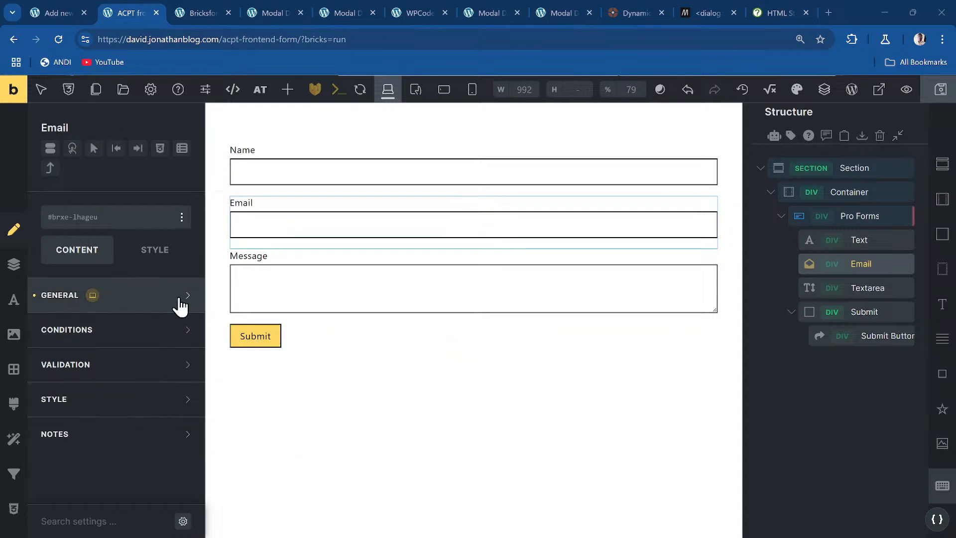
# - Close the Bricksforge settings tab and review the Demos post's custom fields in the post editor
pyautogui.click(202, 10)
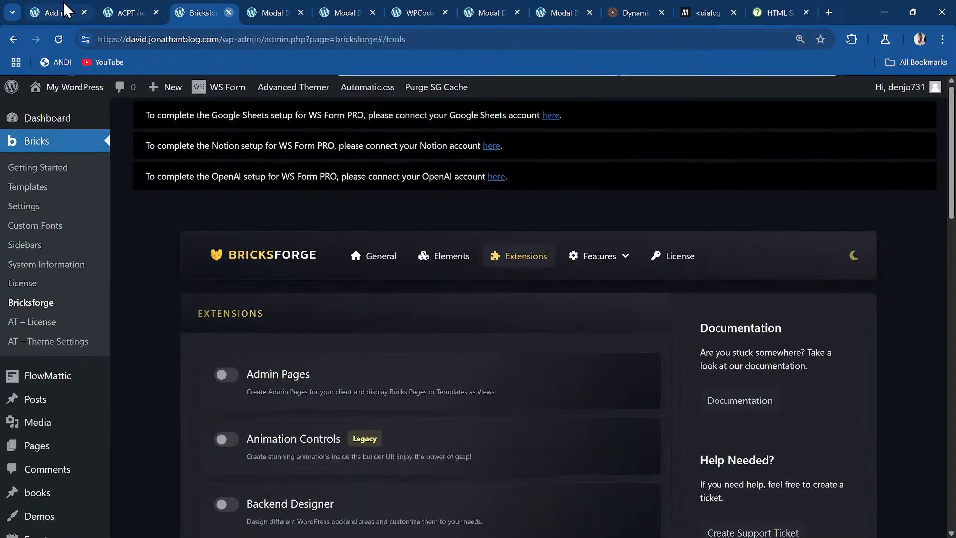
pyautogui.click(229, 12)
pyautogui.click(61, 10)
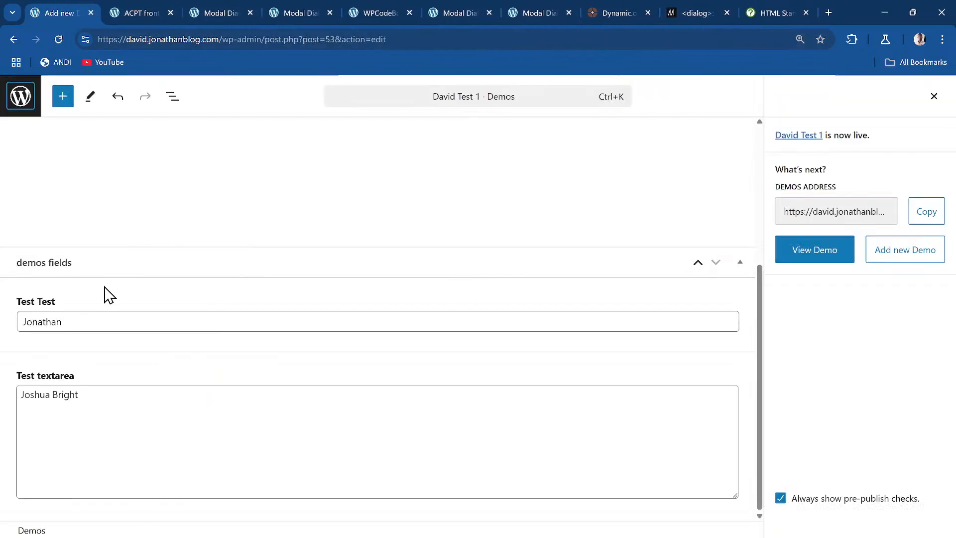
pyautogui.scroll(5, 116, 293)
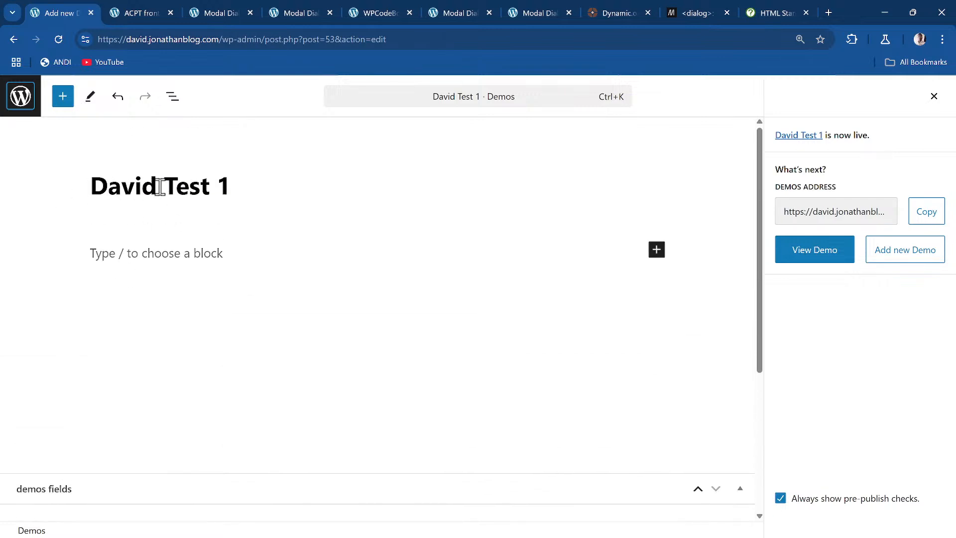
pyautogui.scroll(-5, 182, 266)
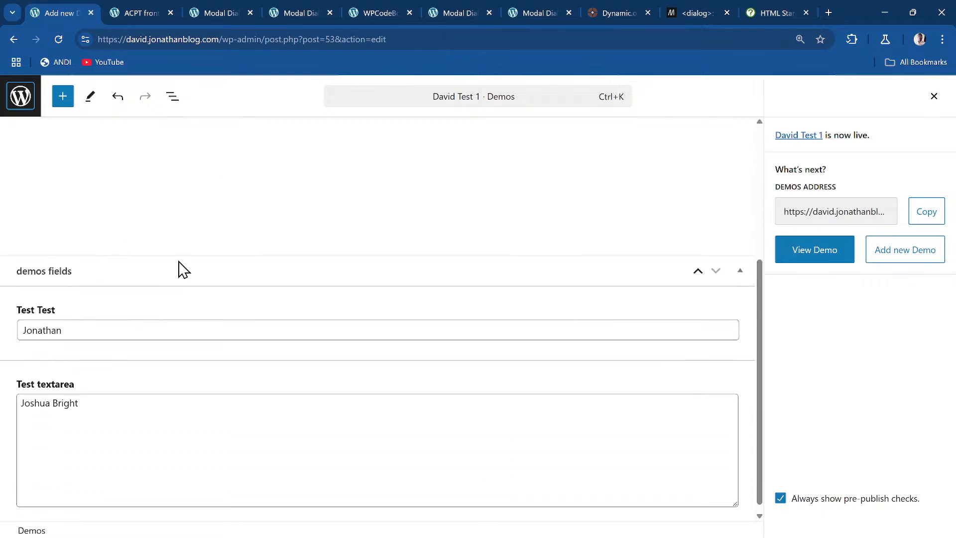
pyautogui.click(146, 12)
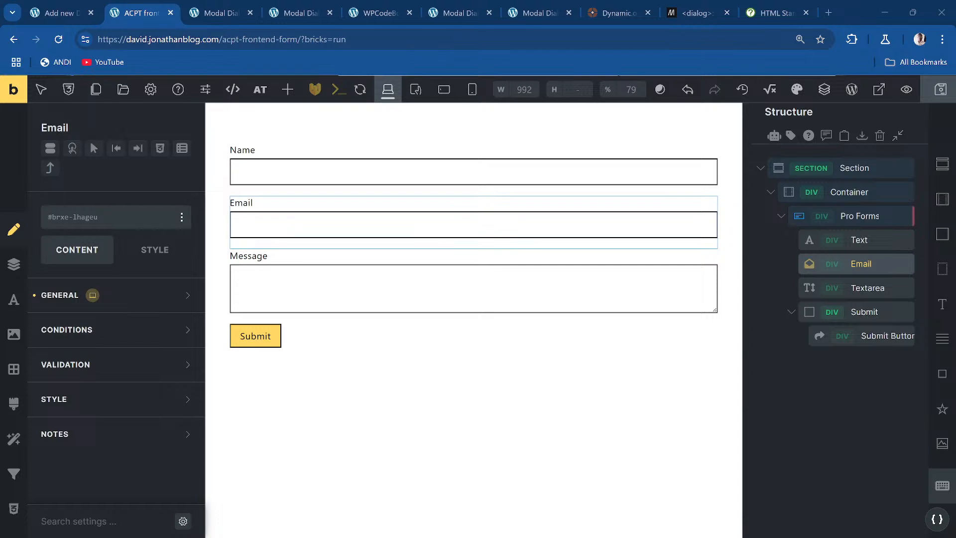
# - Rename the form's Text field to Post Title
pyautogui.click(868, 237)
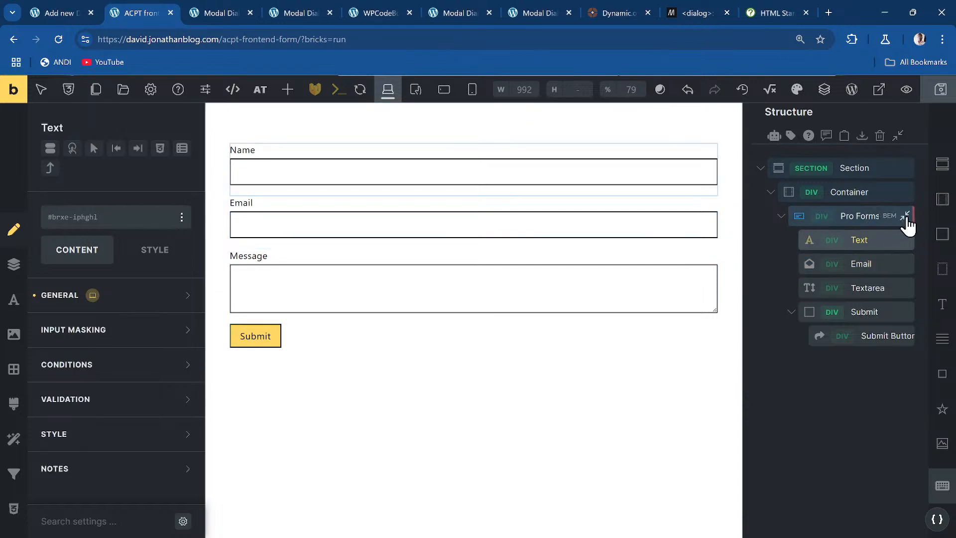
pyautogui.doubleClick(871, 238)
pyautogui.write('Post Tit')
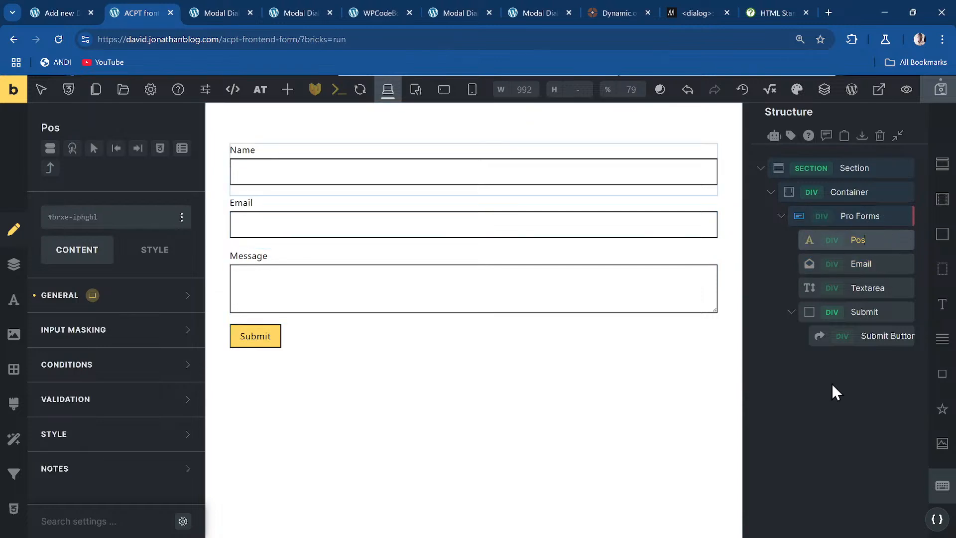
pyautogui.press('BackSpace')
pyautogui.press('BackSpace')
pyautogui.write('itle')
# - Copy the Email field and then delete it from the form
pyautogui.click(875, 263)
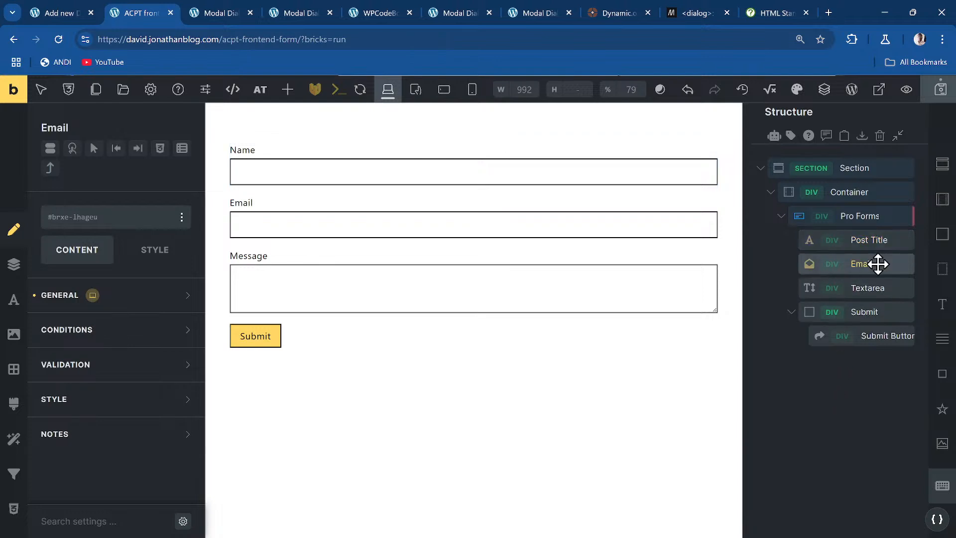
pyautogui.rightClick(873, 269)
pyautogui.click(863, 380)
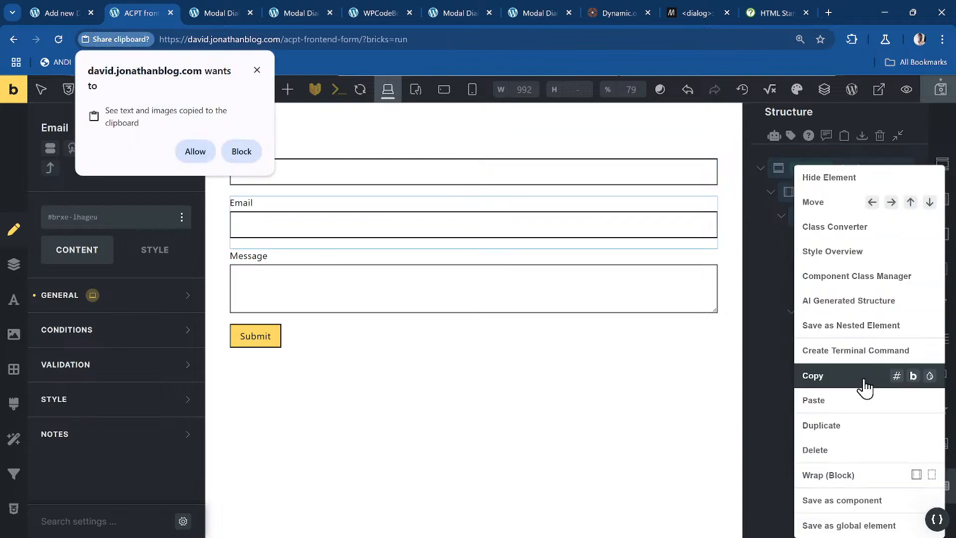
pyautogui.click(847, 450)
pyautogui.click(195, 151)
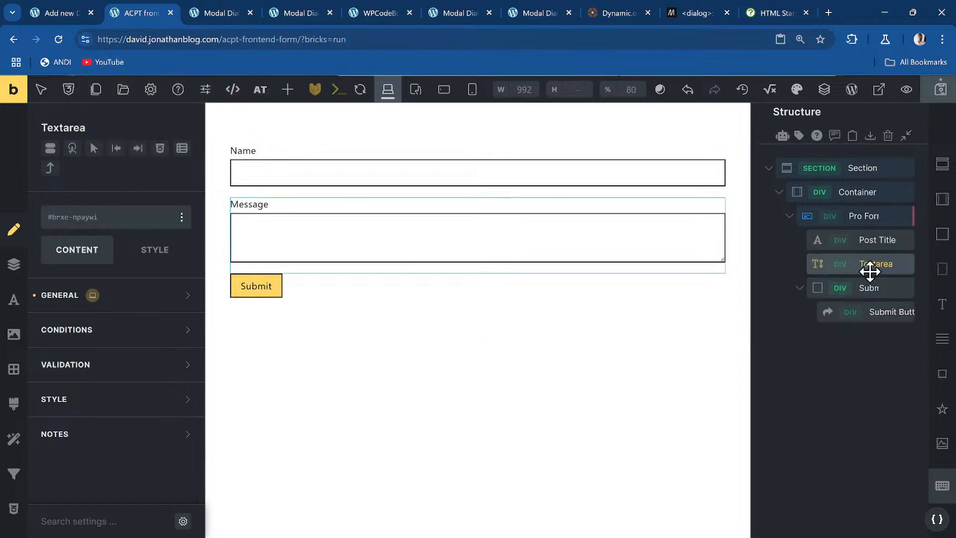
# - Duplicate the Post Title field and name the copy Test Text
pyautogui.click(886, 247)
pyautogui.rightClick(882, 241)
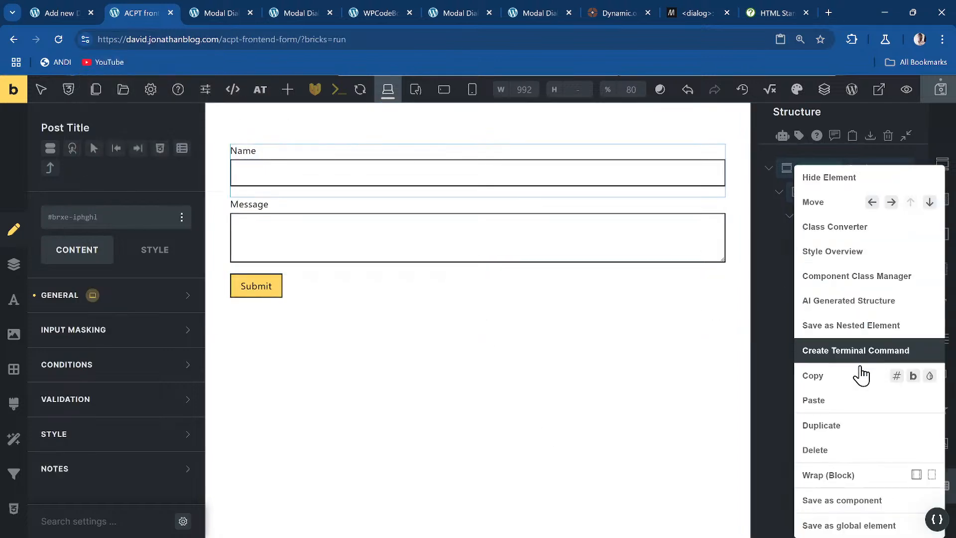
pyautogui.click(855, 433)
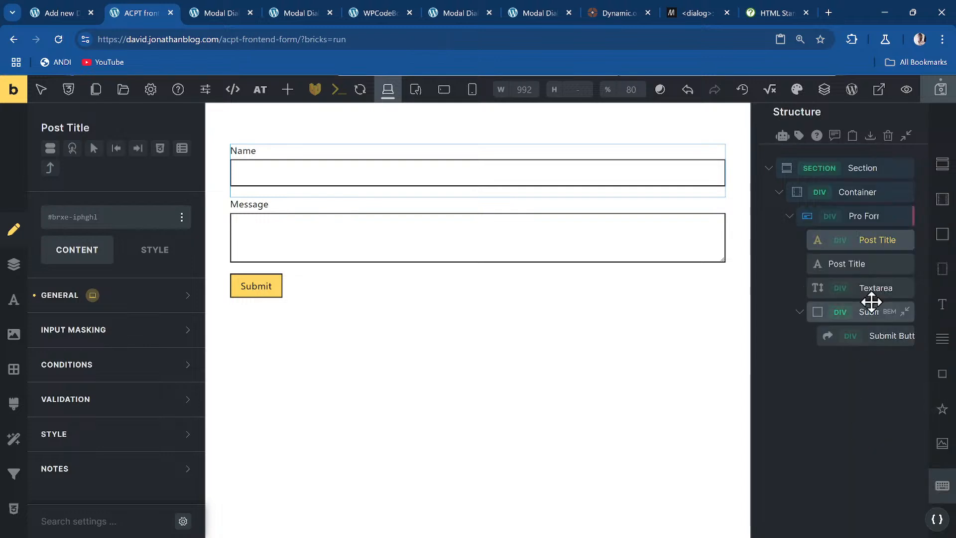
pyautogui.doubleClick(879, 264)
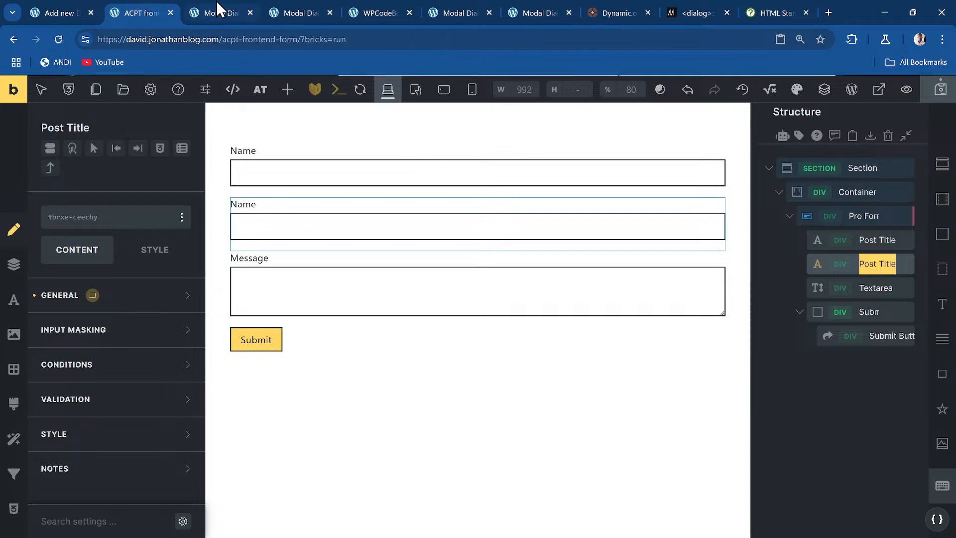
pyautogui.click(60, 12)
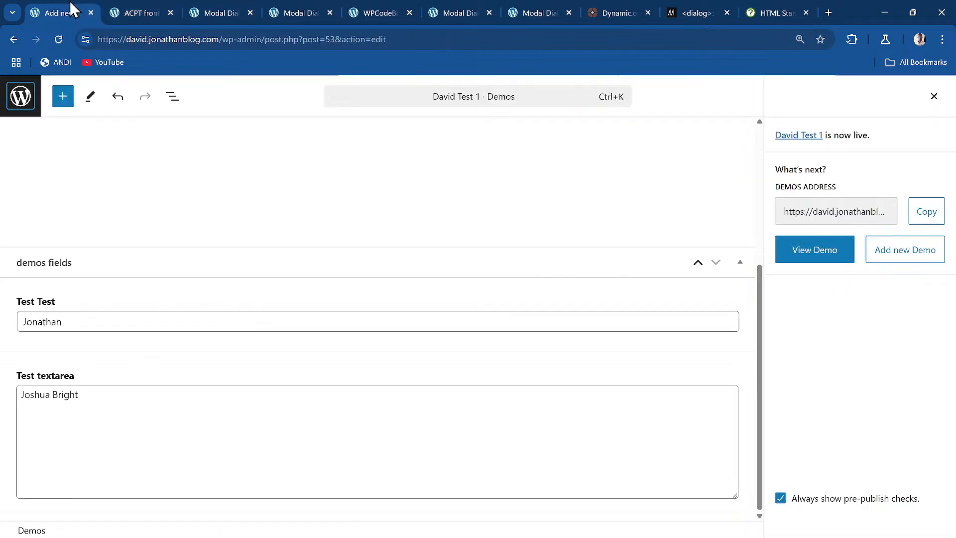
pyautogui.click(124, 11)
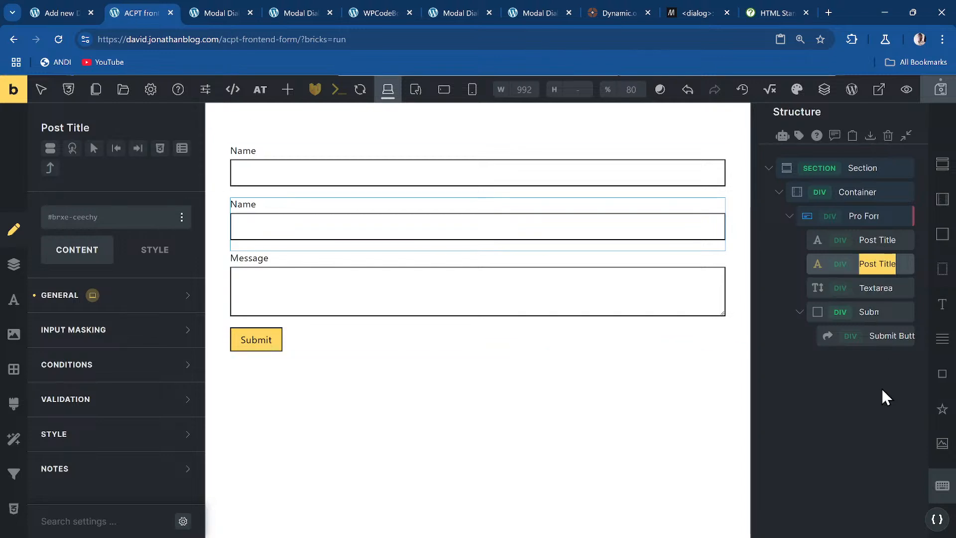
pyautogui.write('Test Text')
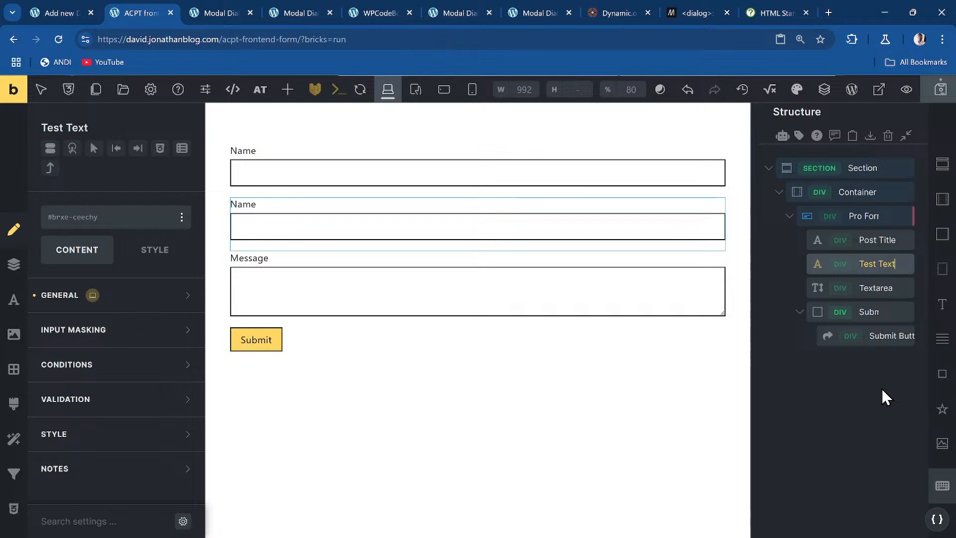
# - Rename the textarea field to Text Textarea
pyautogui.doubleClick(884, 287)
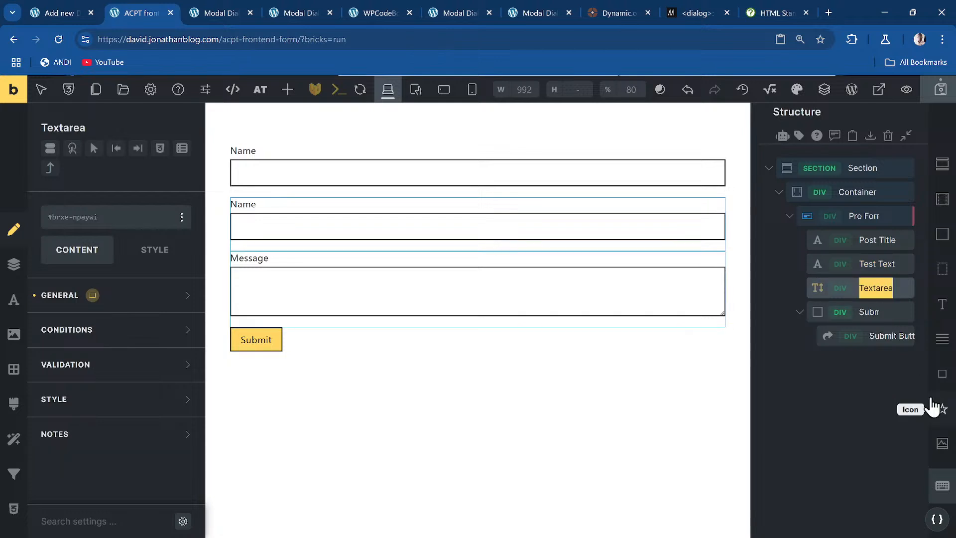
pyautogui.write('Text')
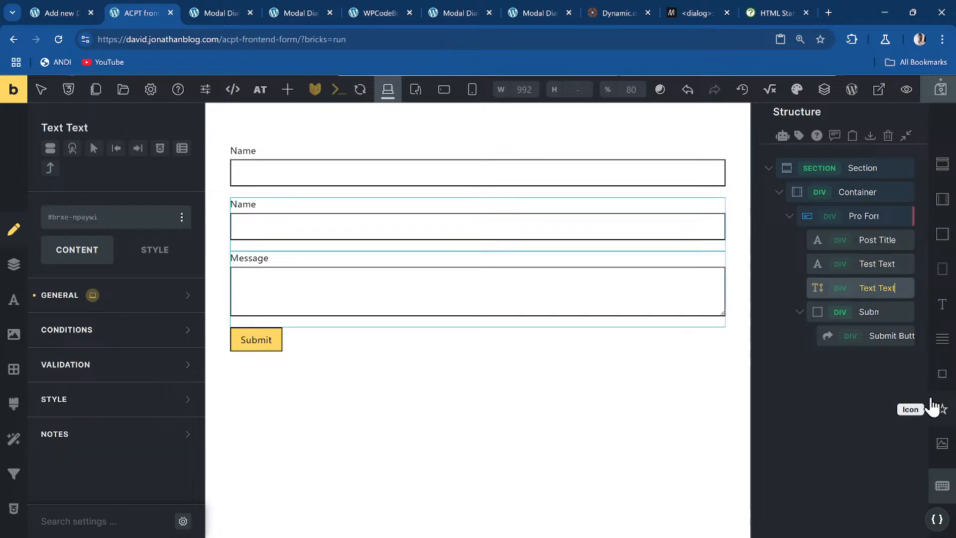
pyautogui.write(' Textarea')
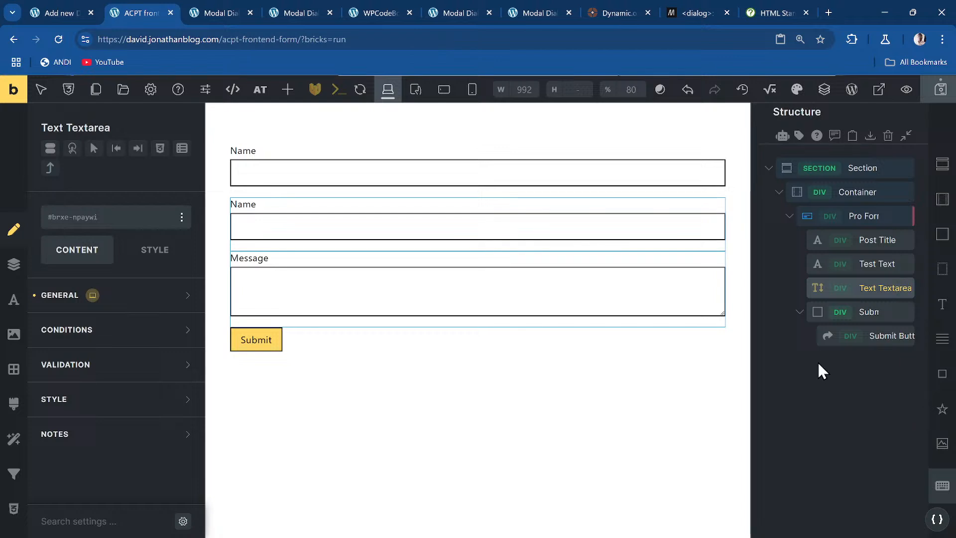
pyautogui.click(818, 364)
pyautogui.click(877, 242)
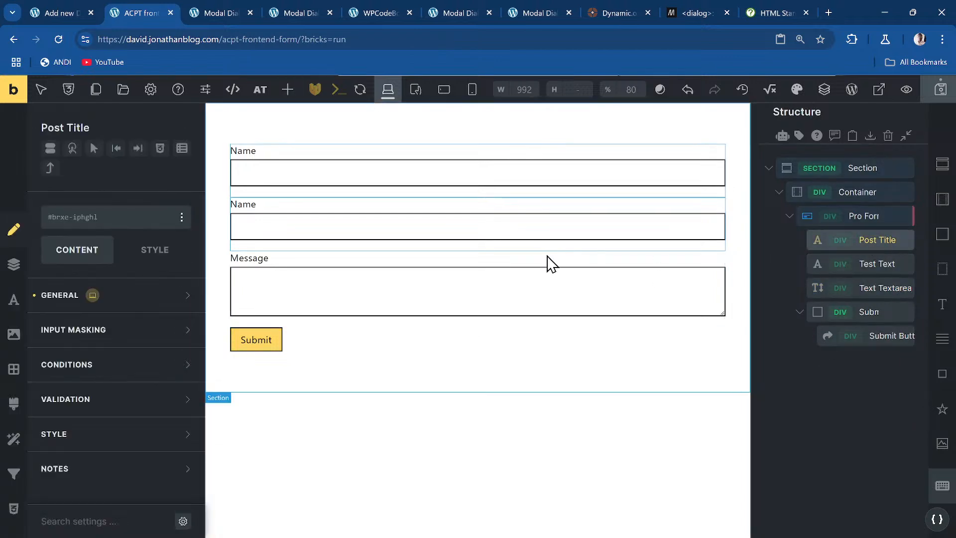
# - Insert a Rich Text field right below Post Title and name it Post Content
pyautogui.click(288, 89)
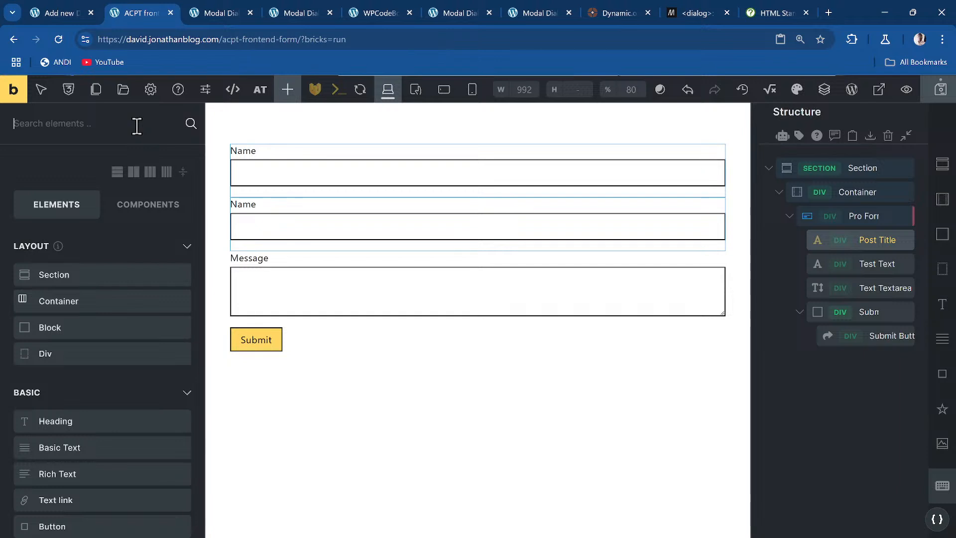
pyautogui.write('wy')
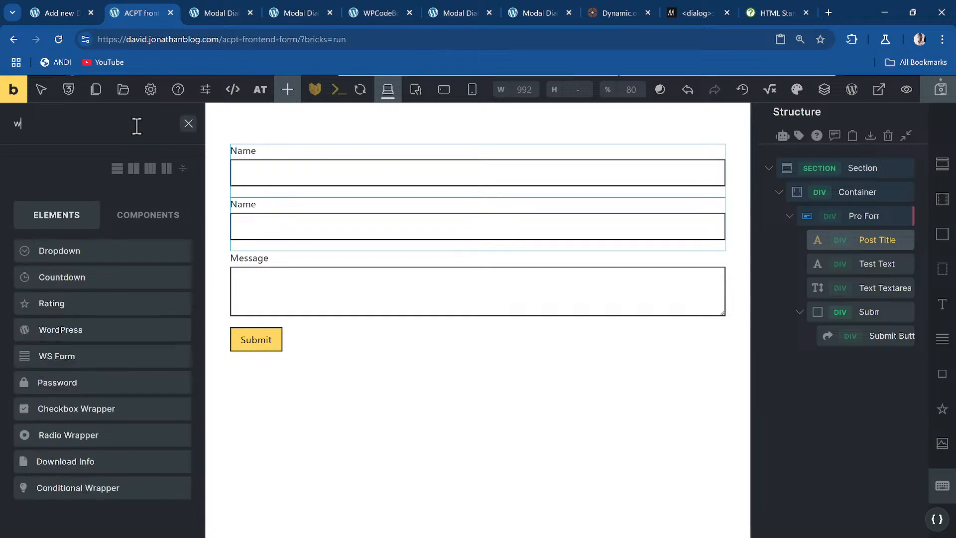
pyautogui.press('BackSpace')
pyautogui.press('BackSpace')
pyautogui.press('BackSpace')
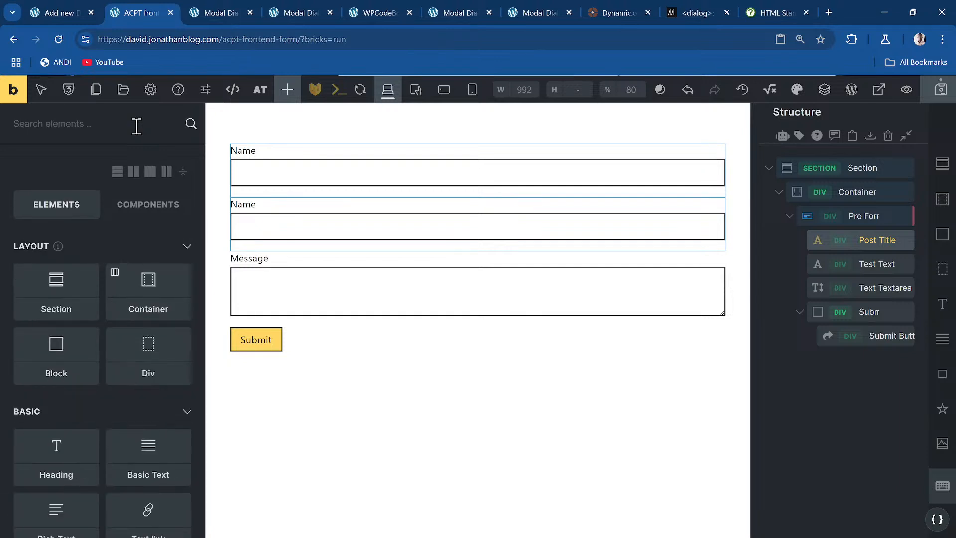
pyautogui.write('rich')
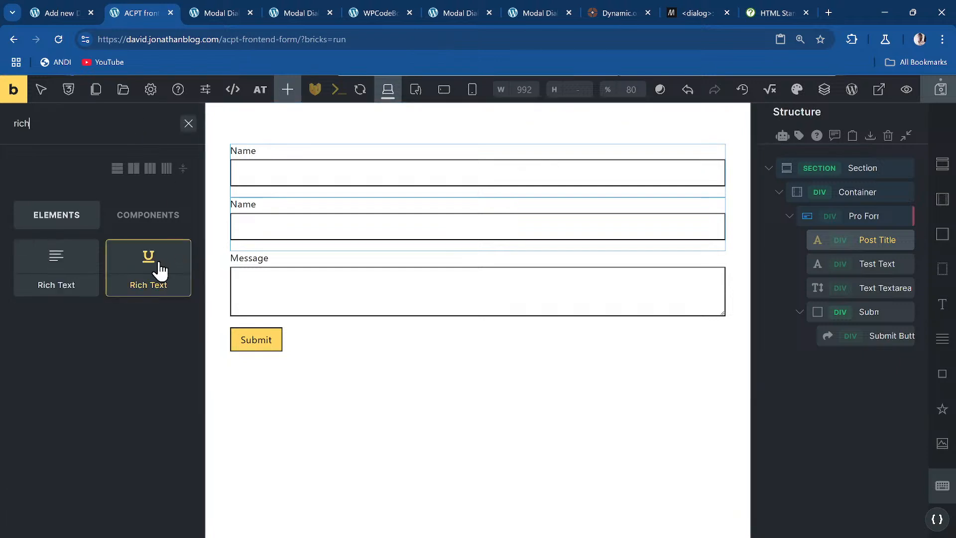
pyautogui.moveTo(159, 271); pyautogui.dragTo(862, 331)
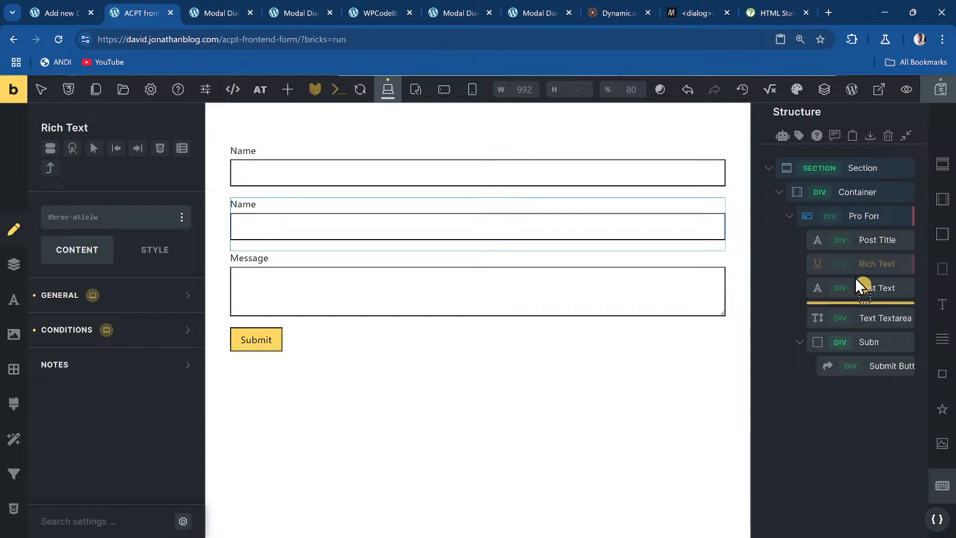
pyautogui.moveTo(862, 286)
pyautogui.mouseDown()
pyautogui.moveTo(852, 263)
pyautogui.moveTo(869, 289)
pyautogui.mouseUp()
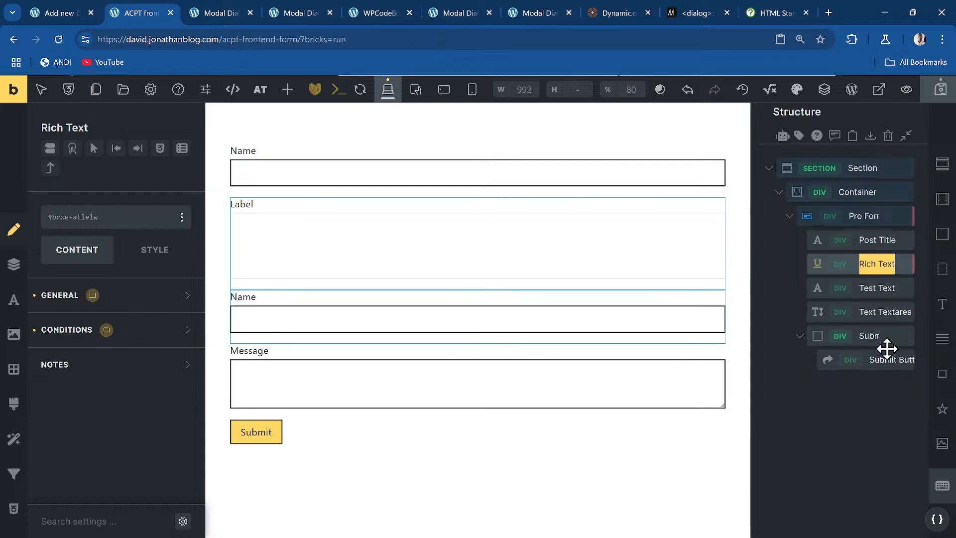
pyautogui.write('Post C')
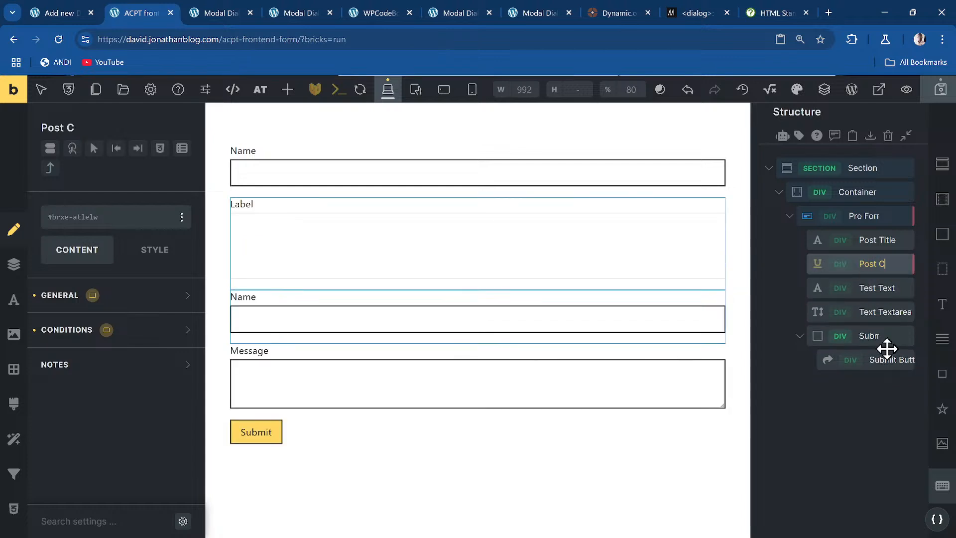
pyautogui.write('ontent')
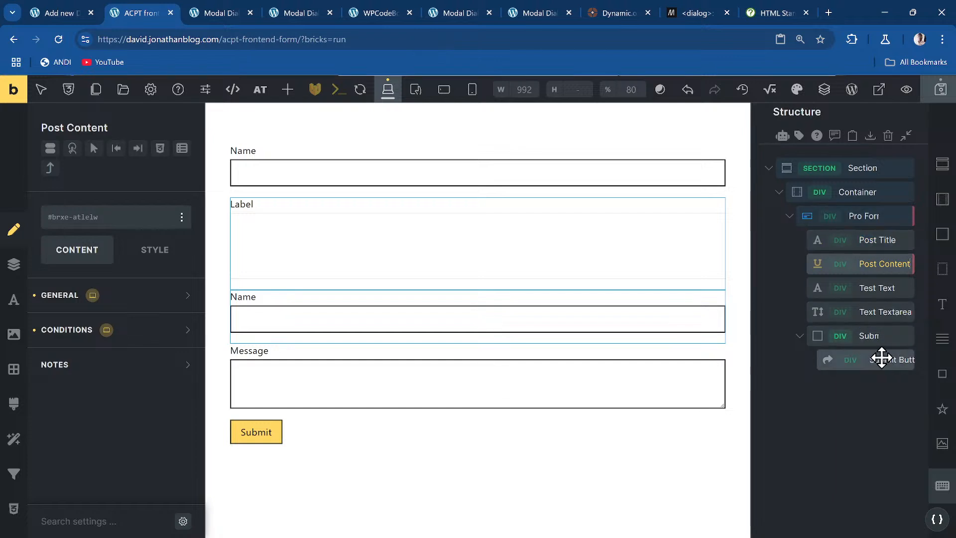
pyautogui.click(875, 240)
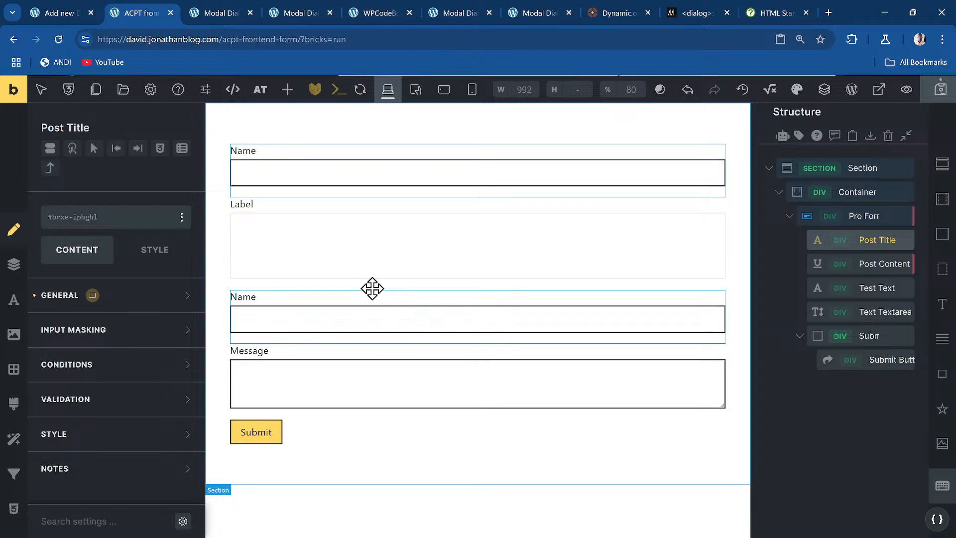
# - Change the Post Title field's custom ID to acpt_name
pyautogui.click(113, 299)
pyautogui.scroll(-3, 155, 275)
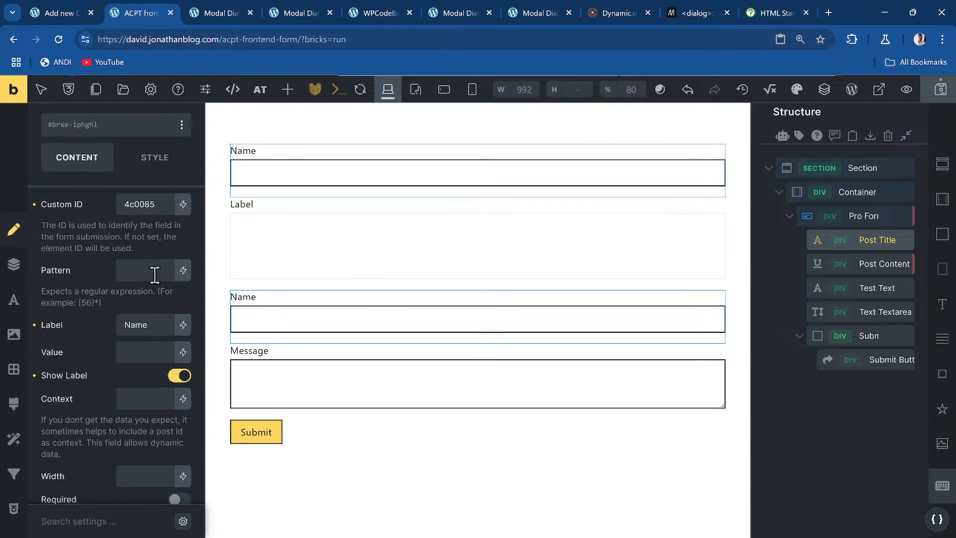
pyautogui.doubleClick(144, 204)
pyautogui.scroll(1, 85, 267)
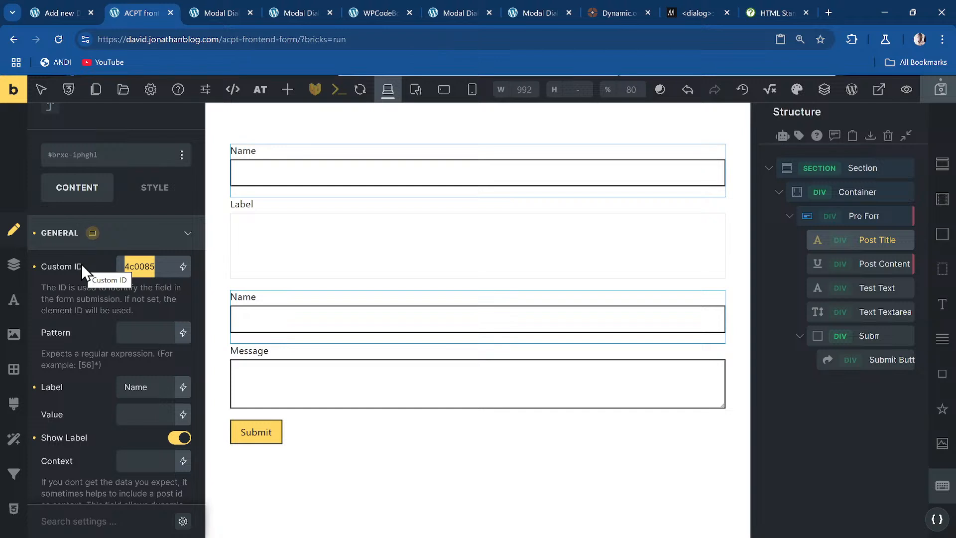
pyautogui.write('ac')
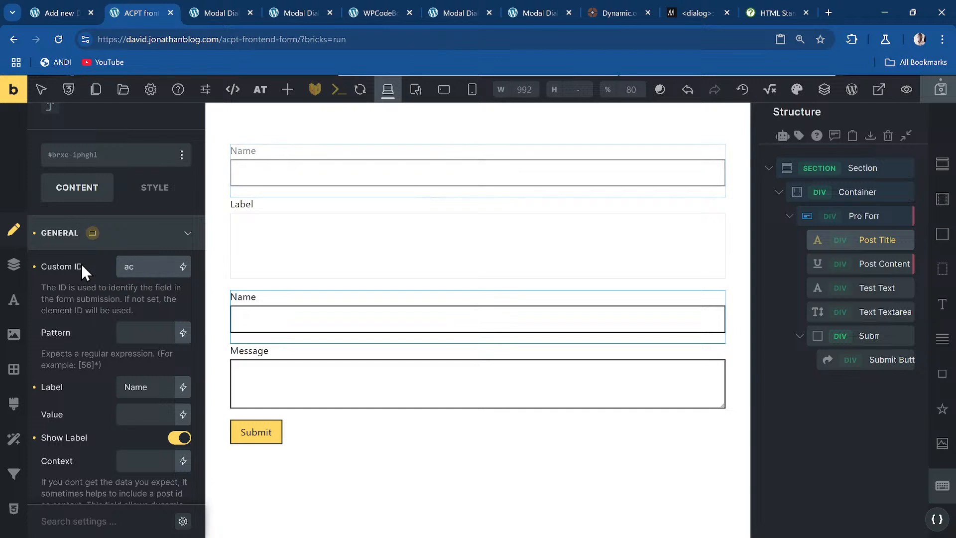
pyautogui.write('pt_post_title')
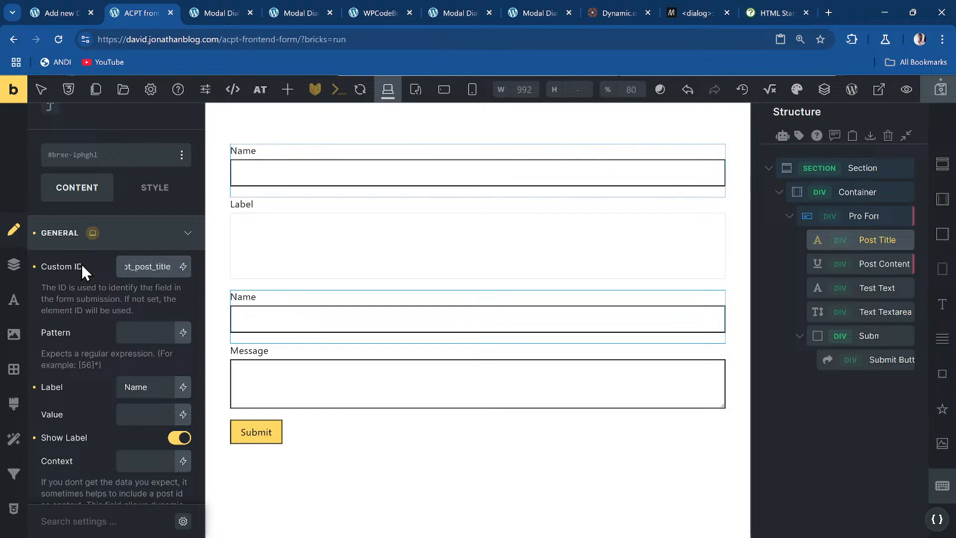
pyautogui.write('====')
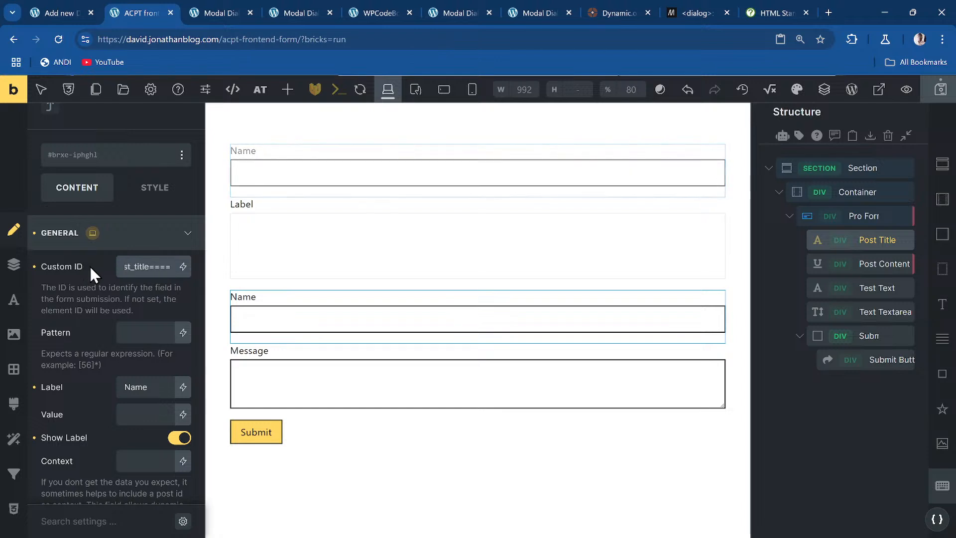
pyautogui.press('BackSpace')
pyautogui.press('BackSpace')
pyautogui.press('BackSpace')
pyautogui.press('BackSpace')
pyautogui.press('BackSpace')
pyautogui.press('BackSpace')
pyautogui.press('BackSpace')
pyautogui.press('BackSpace')
pyautogui.press('BackSpace')
pyautogui.press('BackSpace')
pyautogui.press('BackSpace')
pyautogui.press('BackSpace')
pyautogui.press('BackSpace')
pyautogui.press('BackSpace')
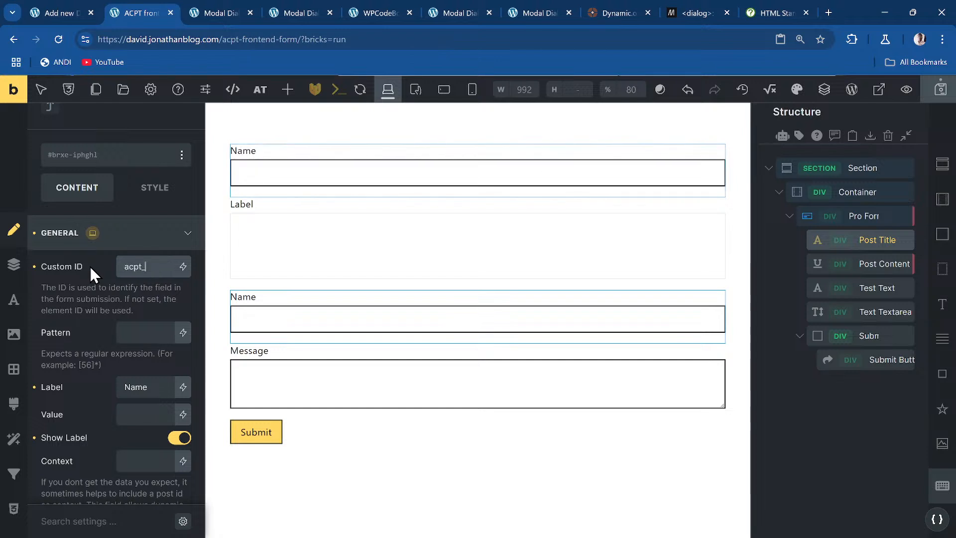
pyautogui.write('name')
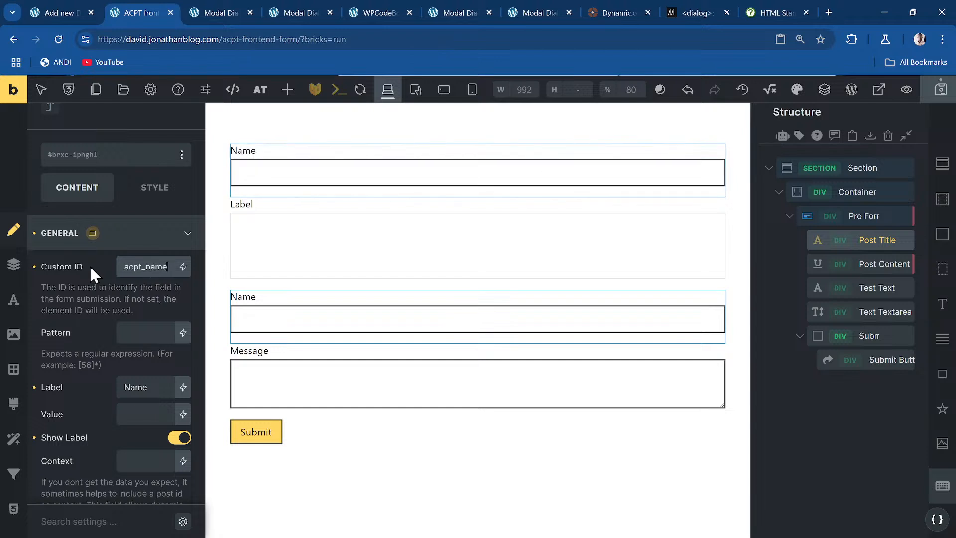
# - Set the custom IDs acpt_content, acpt_test_text and acpt_test_textarea on the remaining three fields
pyautogui.click(871, 267)
pyautogui.doubleClick(145, 267)
pyautogui.write('a')
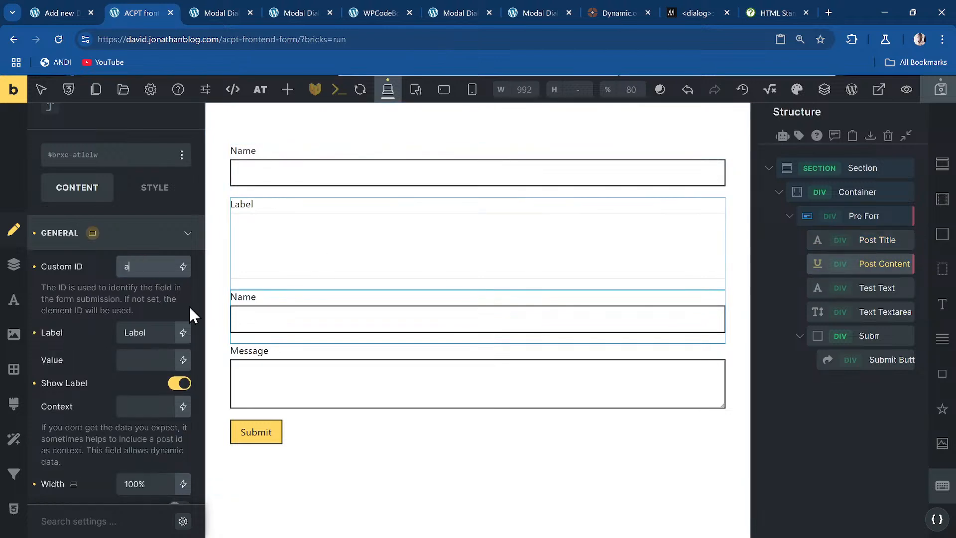
pyautogui.write('cpt_content')
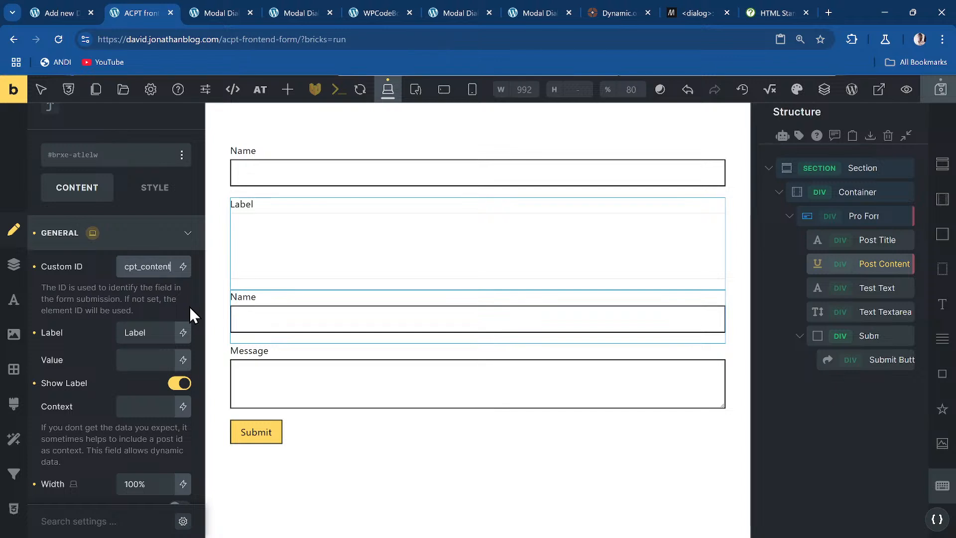
pyautogui.click(871, 289)
pyautogui.doubleClick(145, 267)
pyautogui.write('ac')
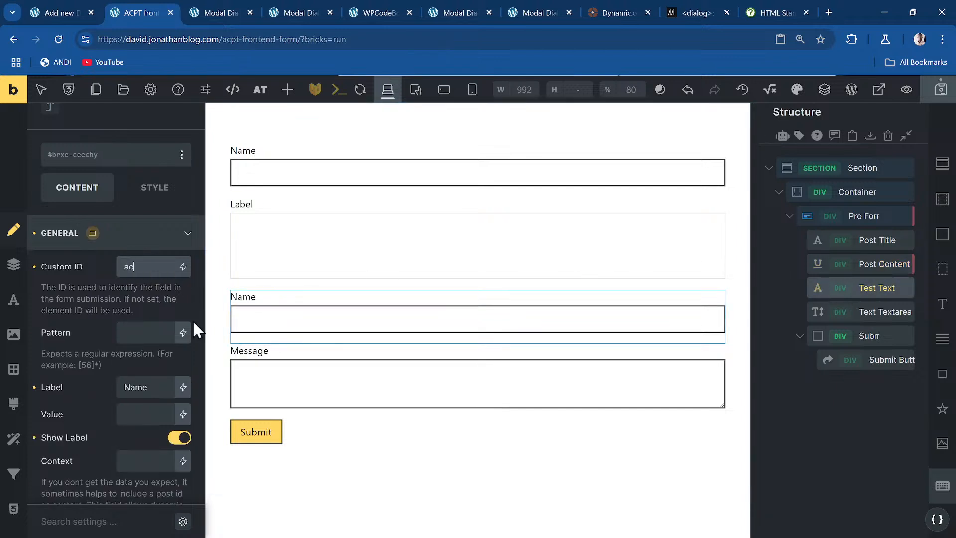
pyautogui.write('pt_test_text')
pyautogui.hotkey('ctrl', 'a')
pyautogui.hotkey('ctrl', 'c')
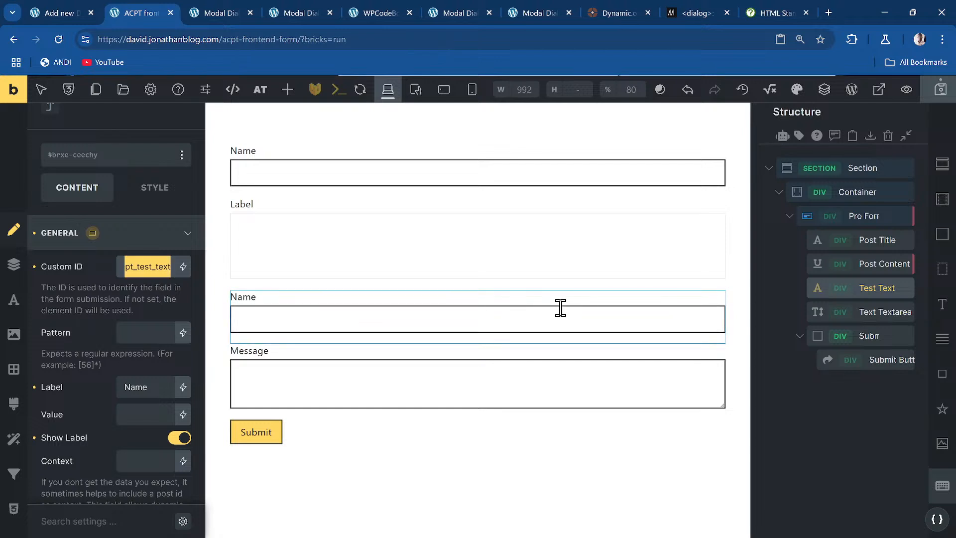
pyautogui.click(885, 311)
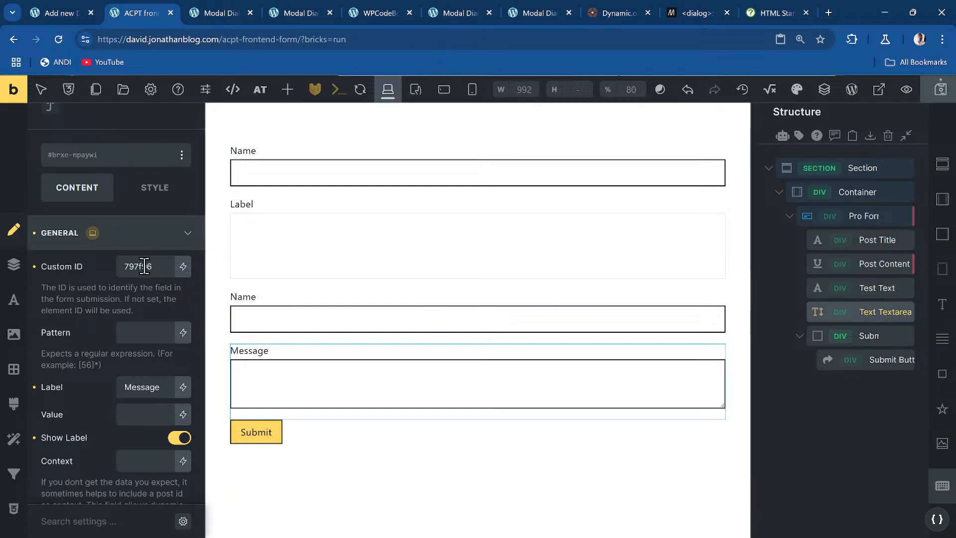
pyautogui.hotkey('ctrl', 'a')
pyautogui.hotkey('ctrl', 'v')
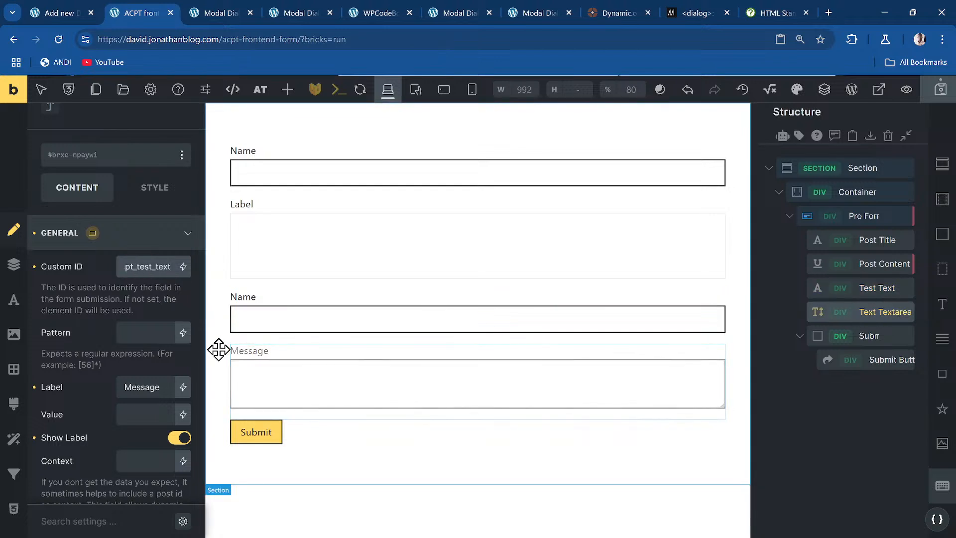
pyautogui.write('area')
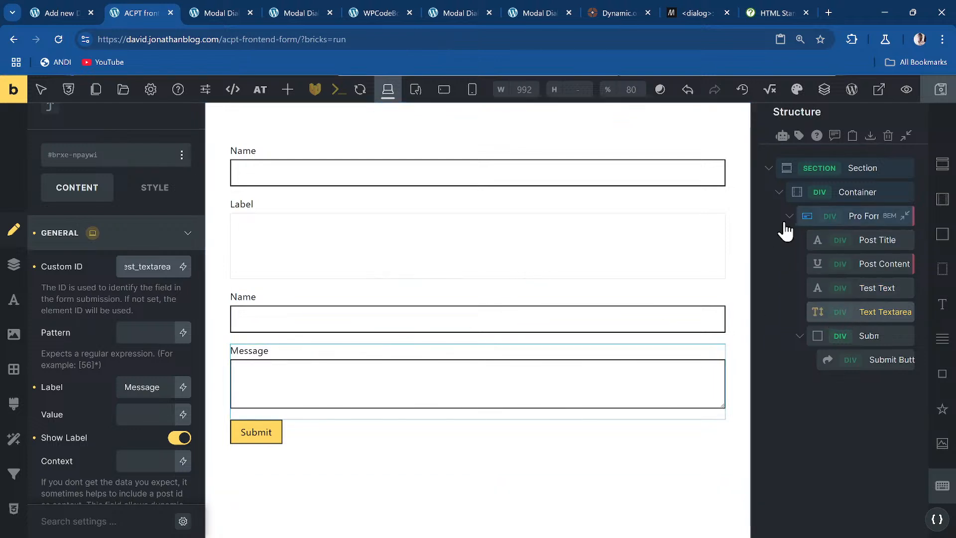
# - Select the Pro Form and add Create New Post as its after-submit action
pyautogui.click(861, 213)
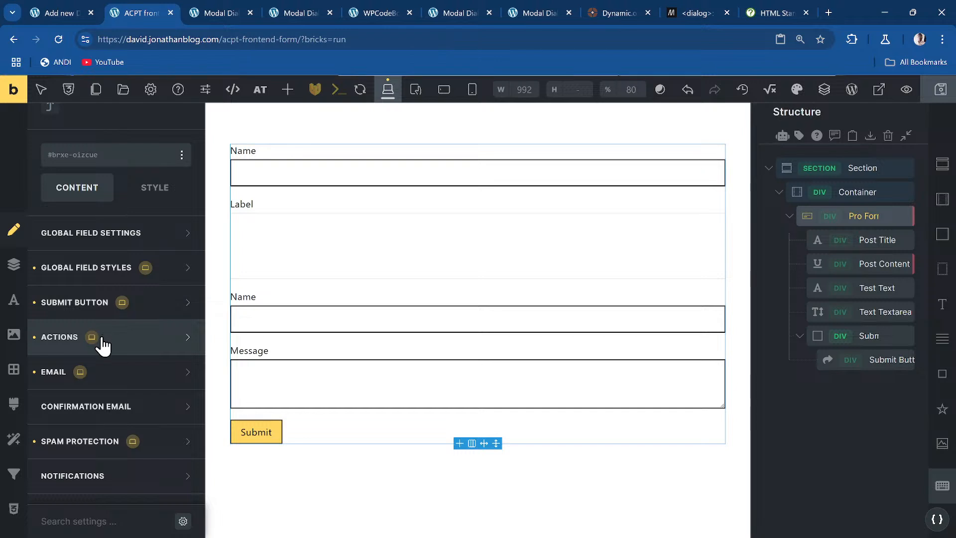
pyautogui.click(69, 343)
pyautogui.scroll(-1, 151, 319)
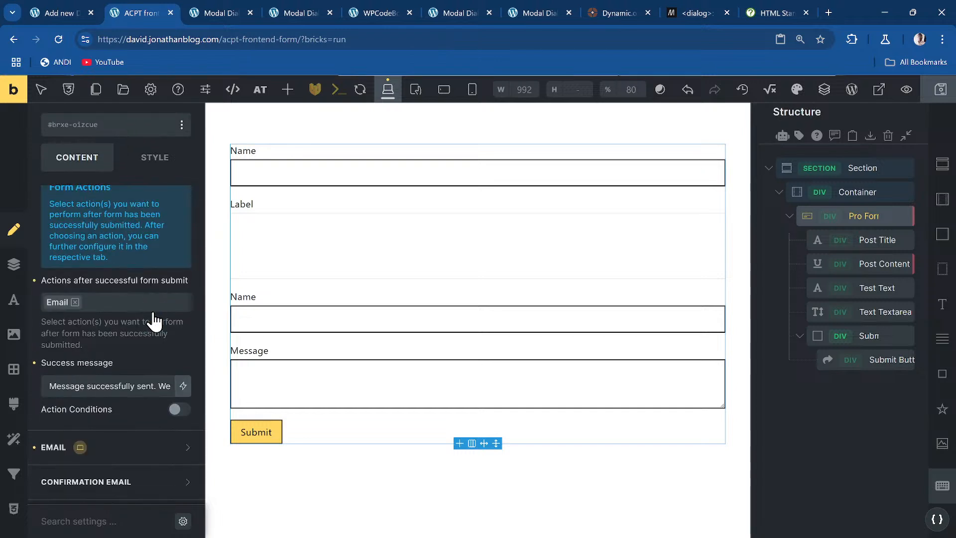
pyautogui.click(75, 313)
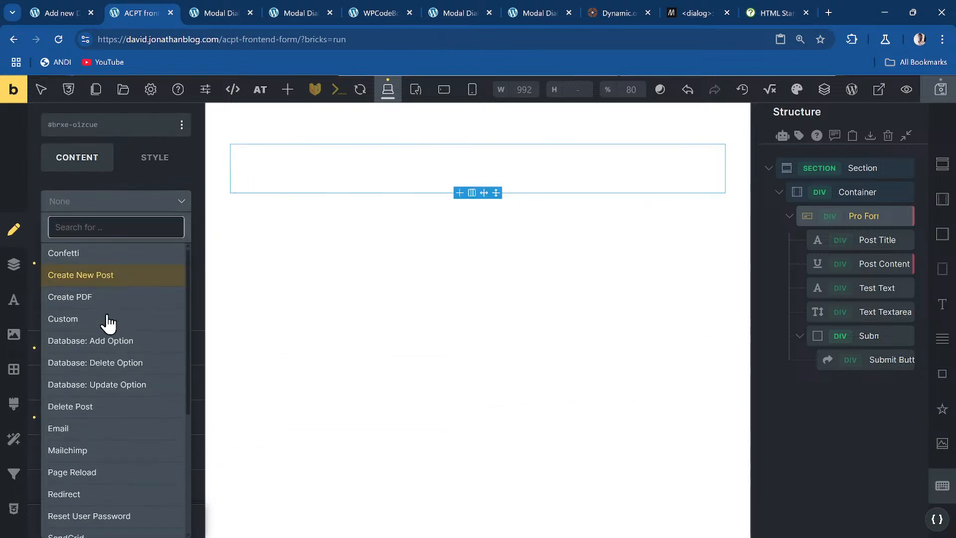
pyautogui.scroll(-3, 127, 326)
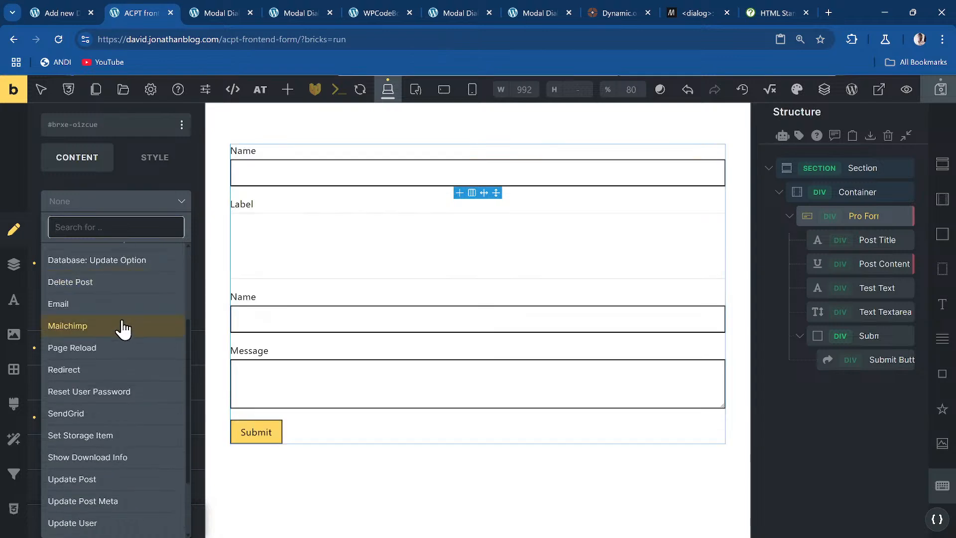
pyautogui.scroll(-2, 123, 327)
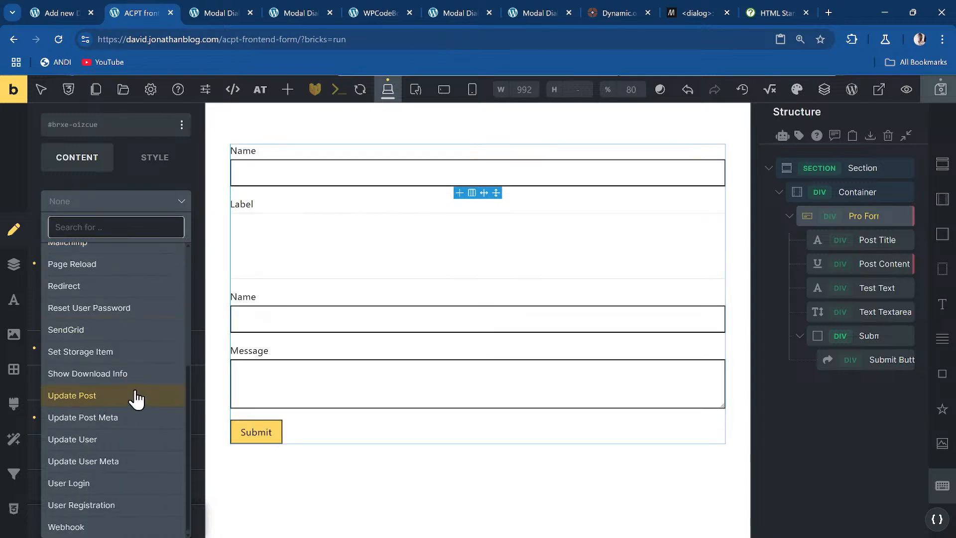
pyautogui.write('cre')
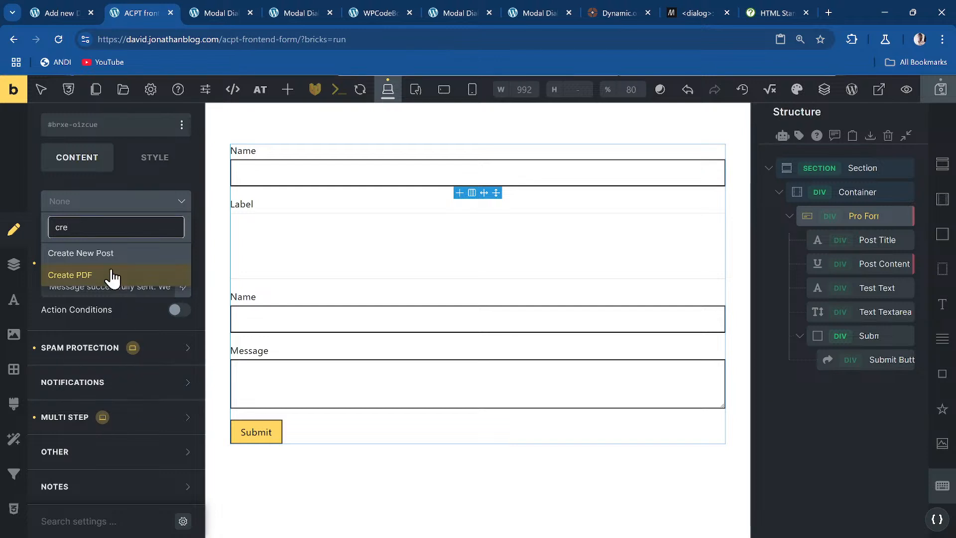
pyautogui.click(85, 253)
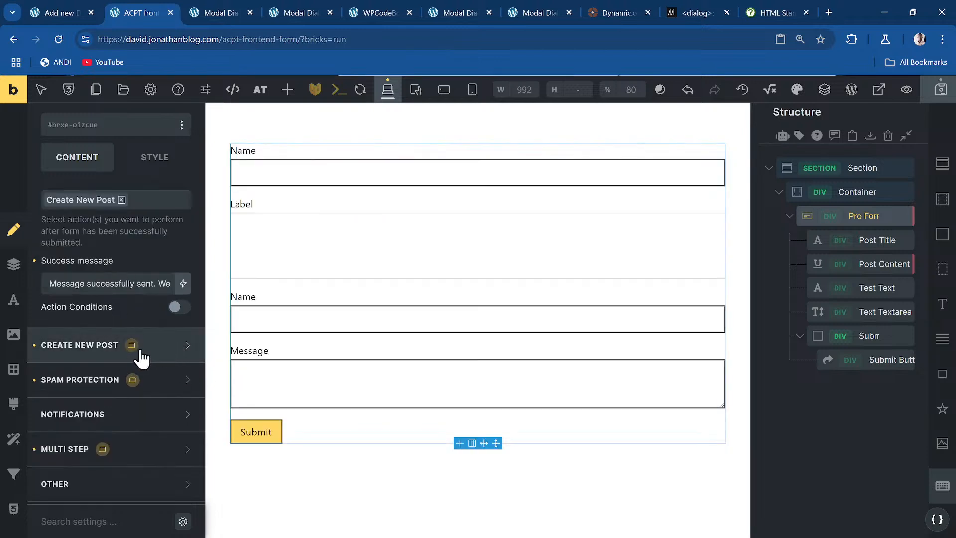
# - Add Update Post Meta as a second form action
pyautogui.click(142, 203)
pyautogui.write('update')
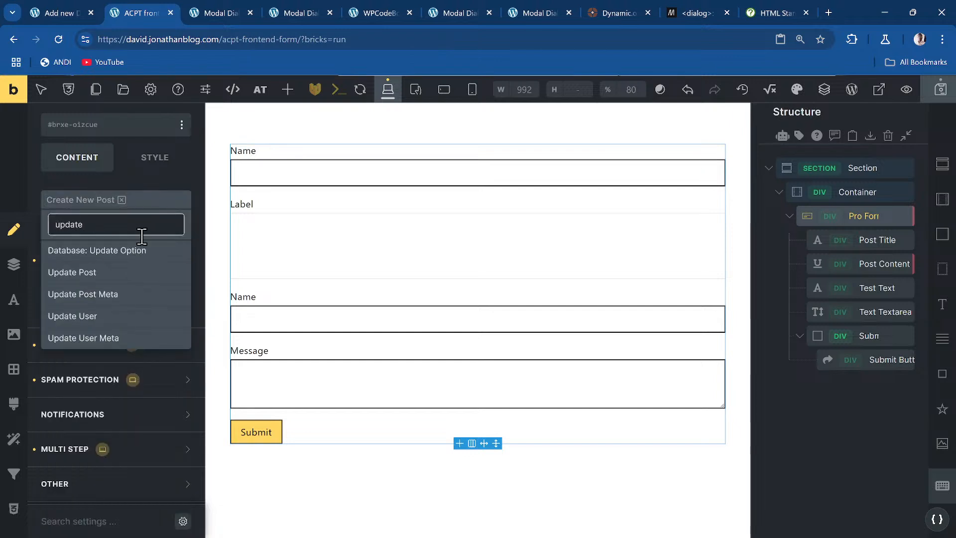
pyautogui.click(109, 298)
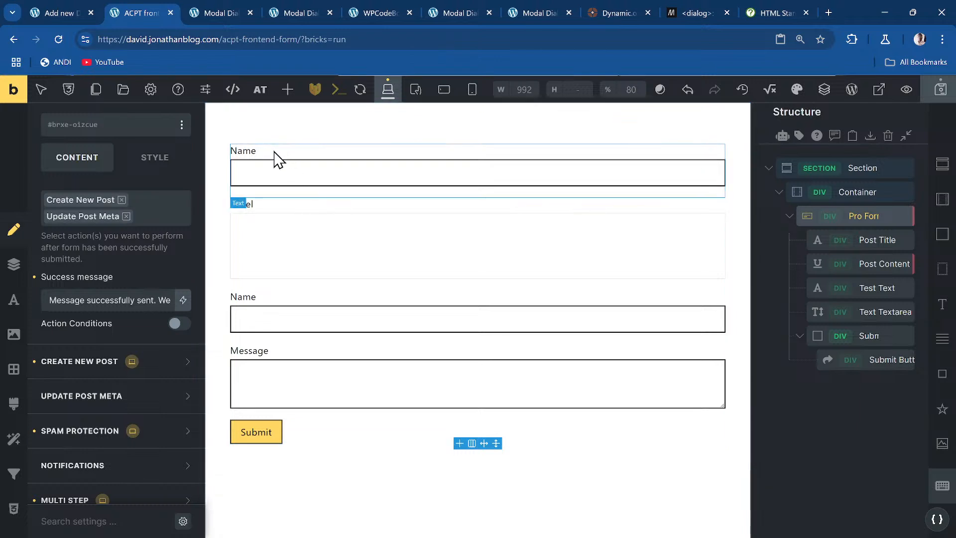
# - Relabel the first two fields as Post Title and Post Content
pyautogui.click(260, 180)
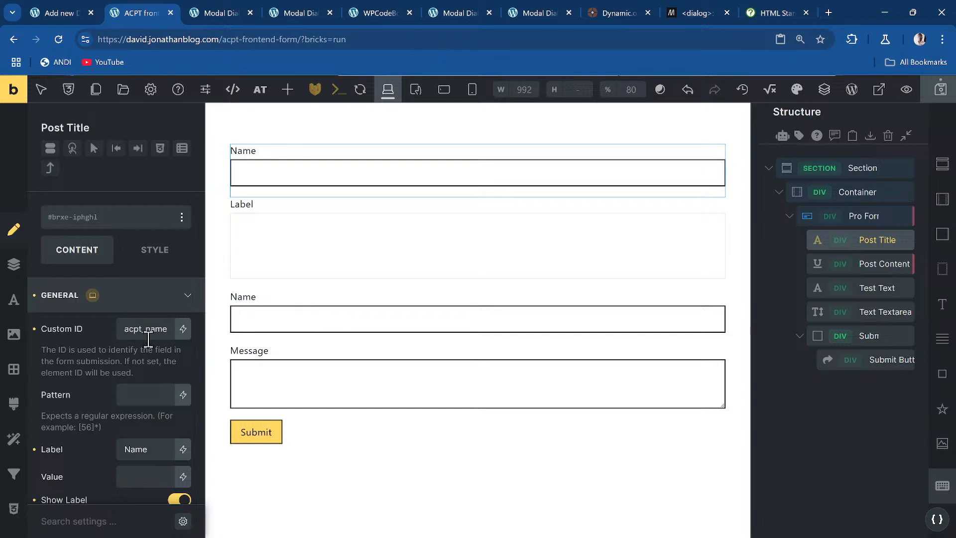
pyautogui.doubleClick(149, 452)
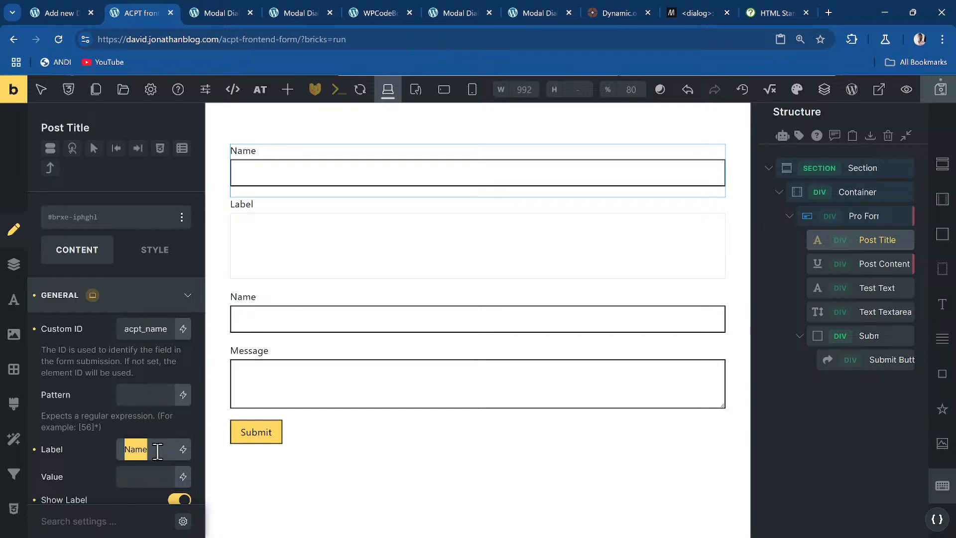
pyautogui.write('Post Title')
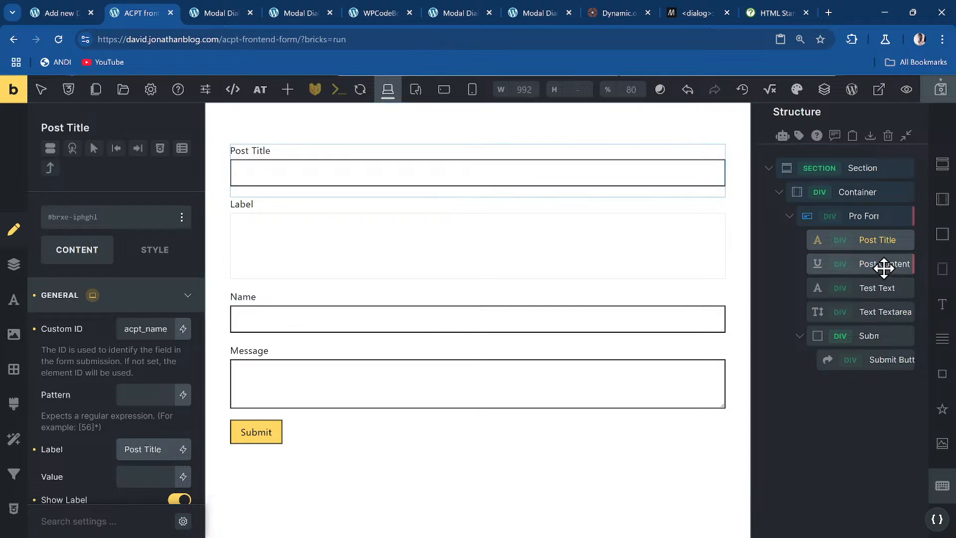
pyautogui.click(823, 265)
pyautogui.click(158, 395)
pyautogui.doubleClick(158, 395)
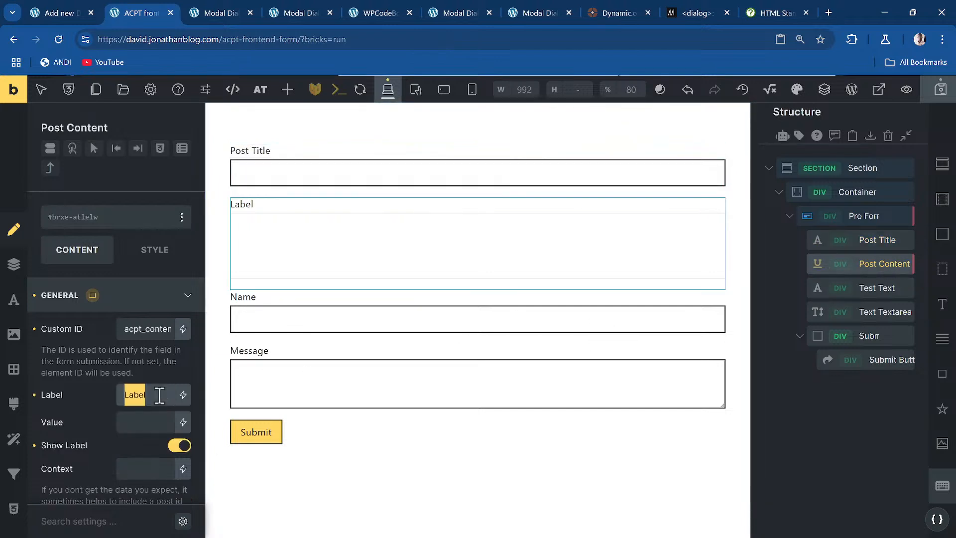
pyautogui.write('Post Content')
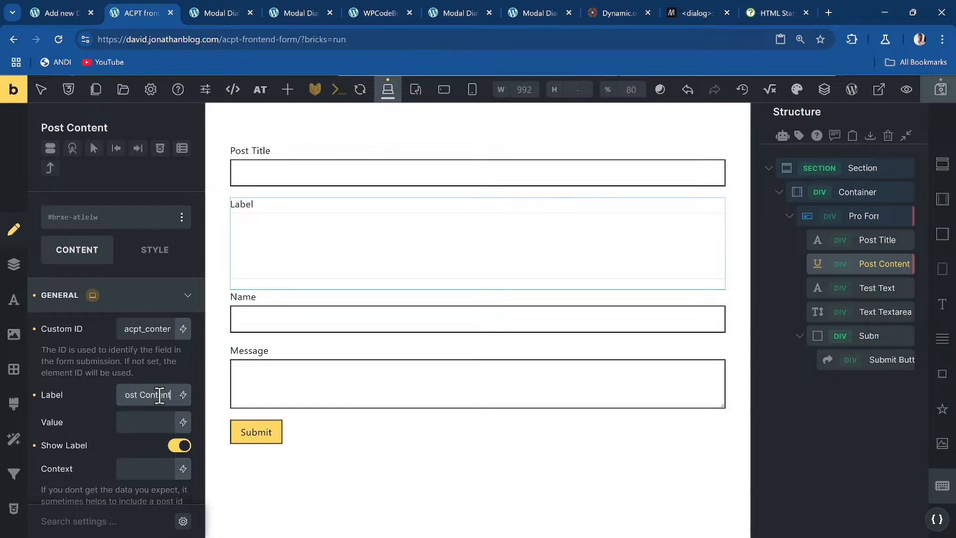
# - Relabel the other fields Test Text and Test Textarea, then save the page
pyautogui.click(875, 287)
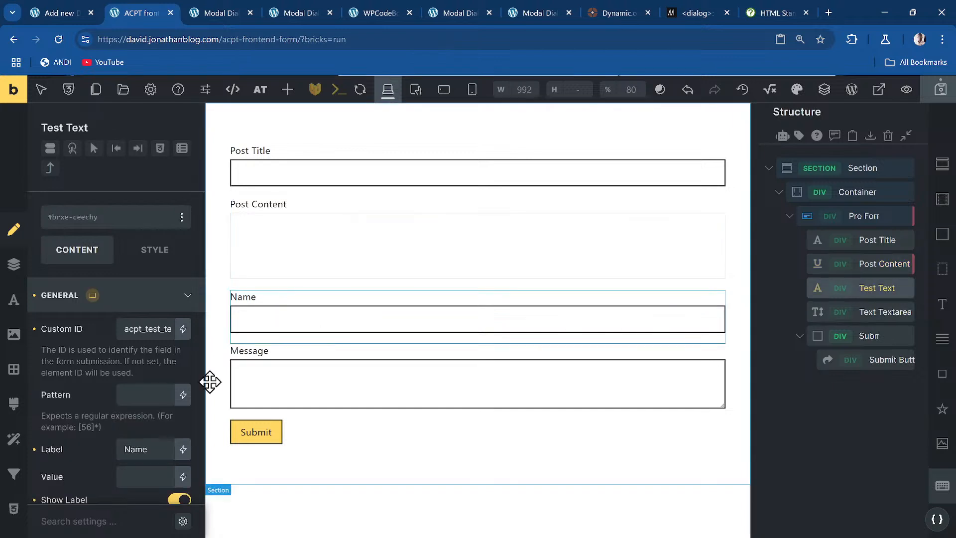
pyautogui.doubleClick(147, 449)
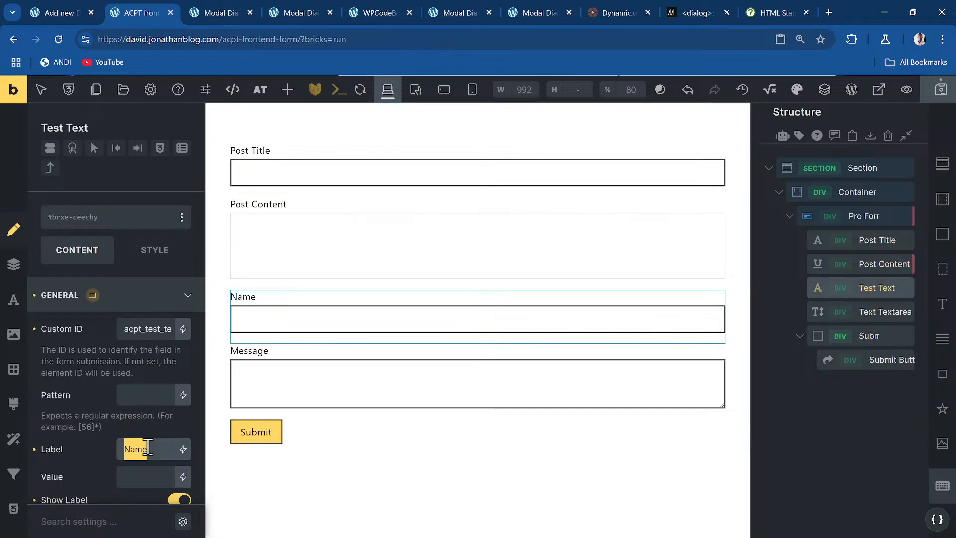
pyautogui.write('Test Text')
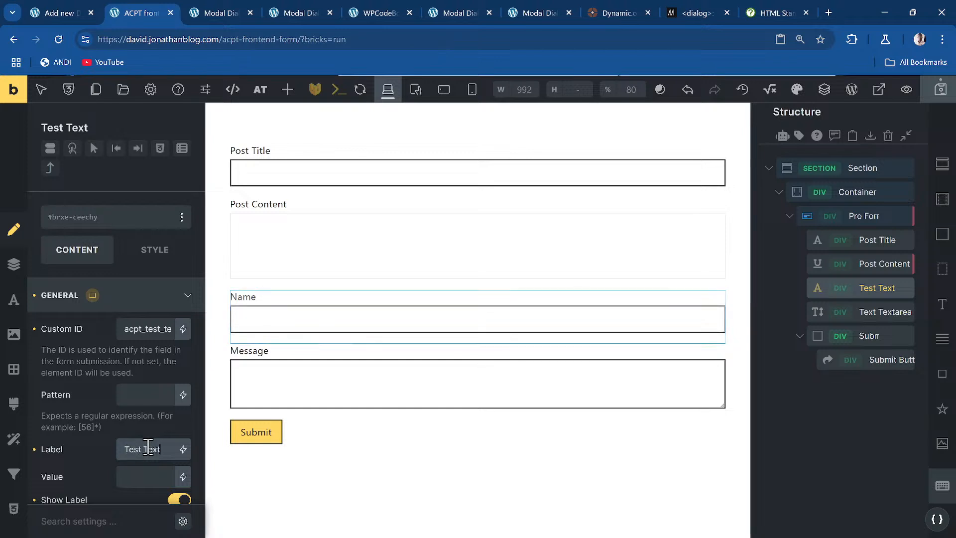
pyautogui.click(865, 312)
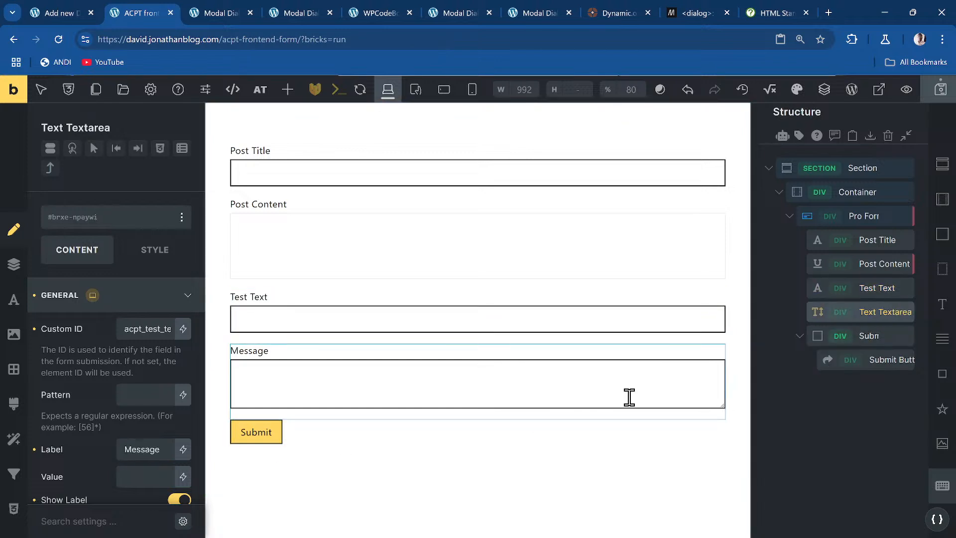
pyautogui.doubleClick(149, 449)
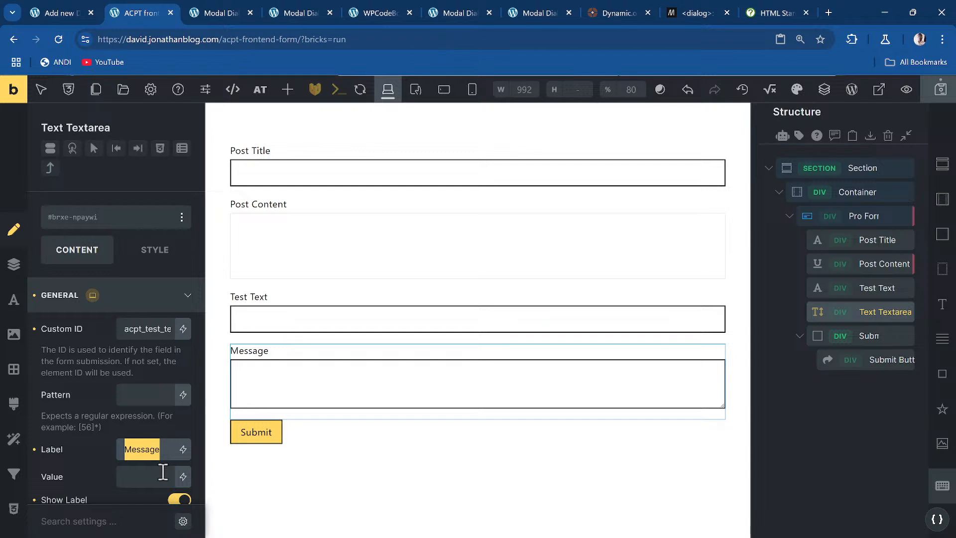
pyautogui.write('Test Te')
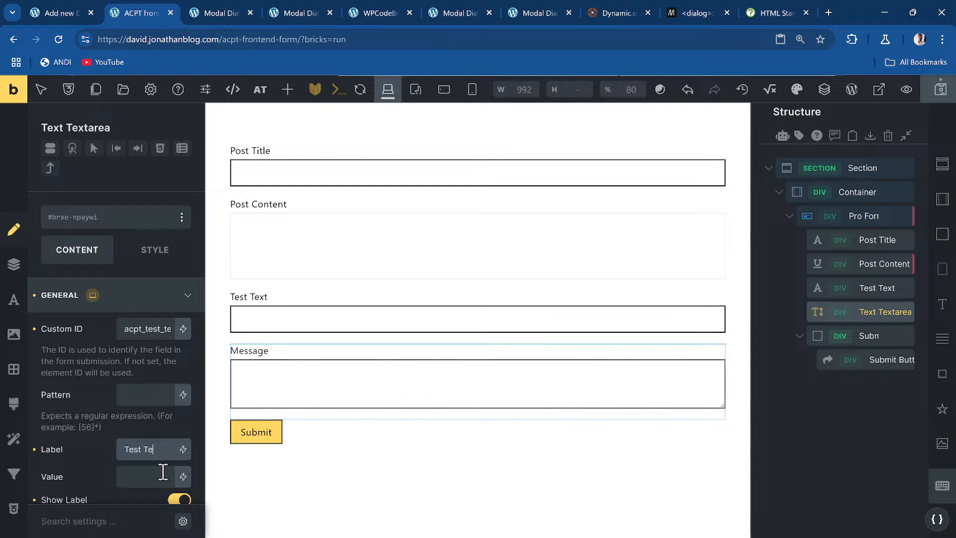
pyautogui.write('xtarea')
pyautogui.hotkey('ctrl', 's')
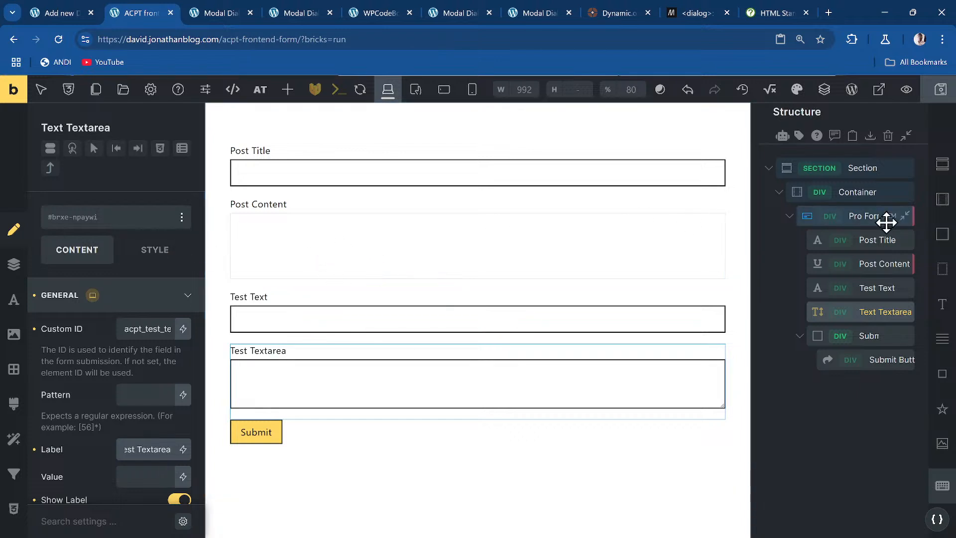
# - Set the form's Create New Post action to create Demos posts
pyautogui.click(862, 216)
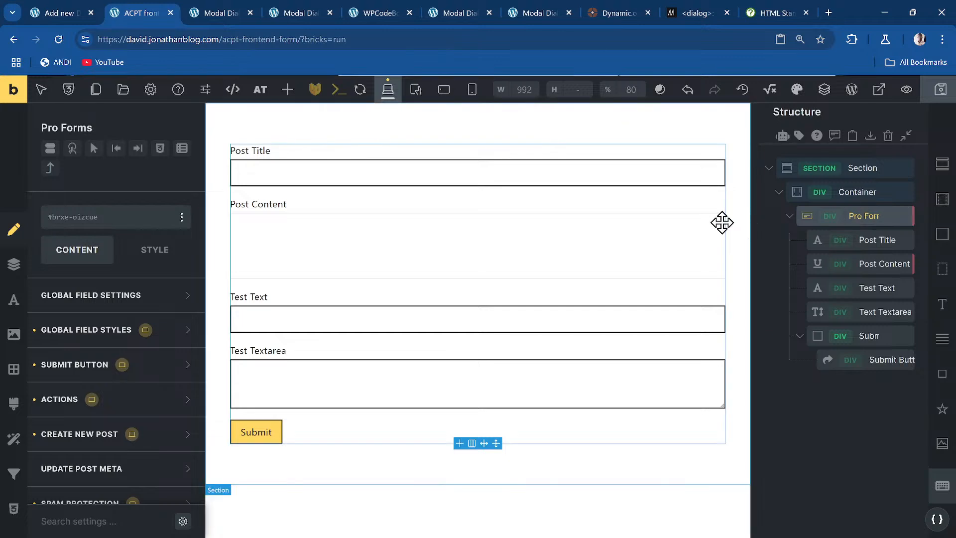
pyautogui.click(102, 401)
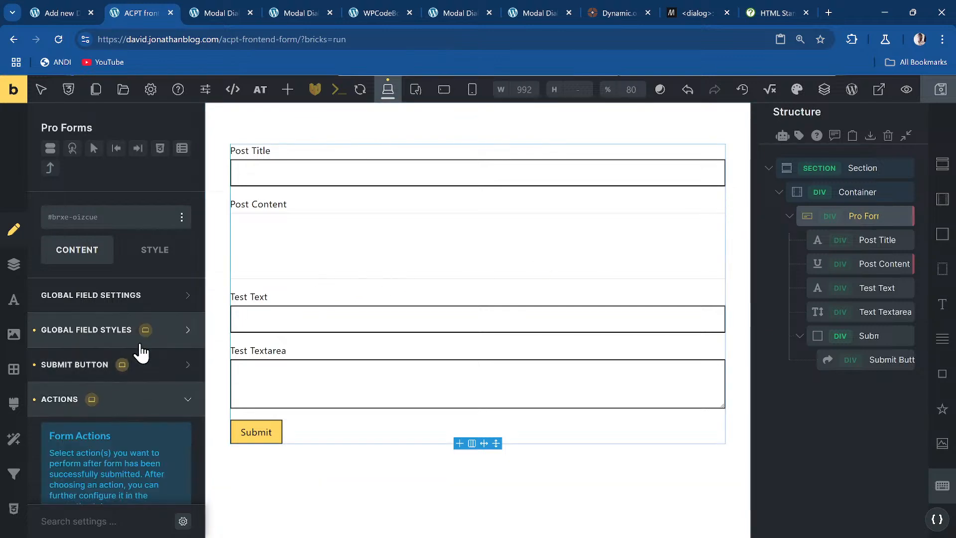
pyautogui.scroll(-5, 79, 352)
pyautogui.scroll(-3, 110, 368)
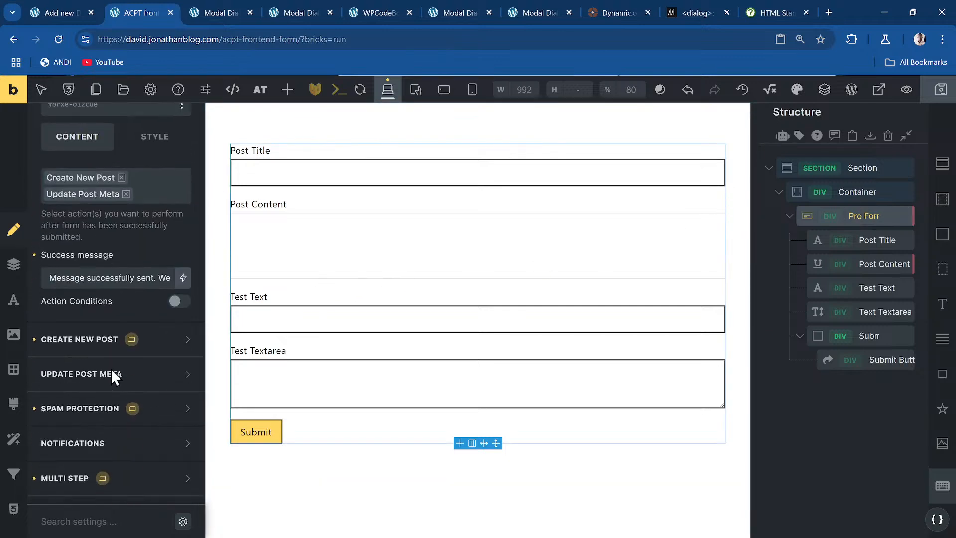
pyautogui.click(104, 341)
pyautogui.scroll(-3, 167, 324)
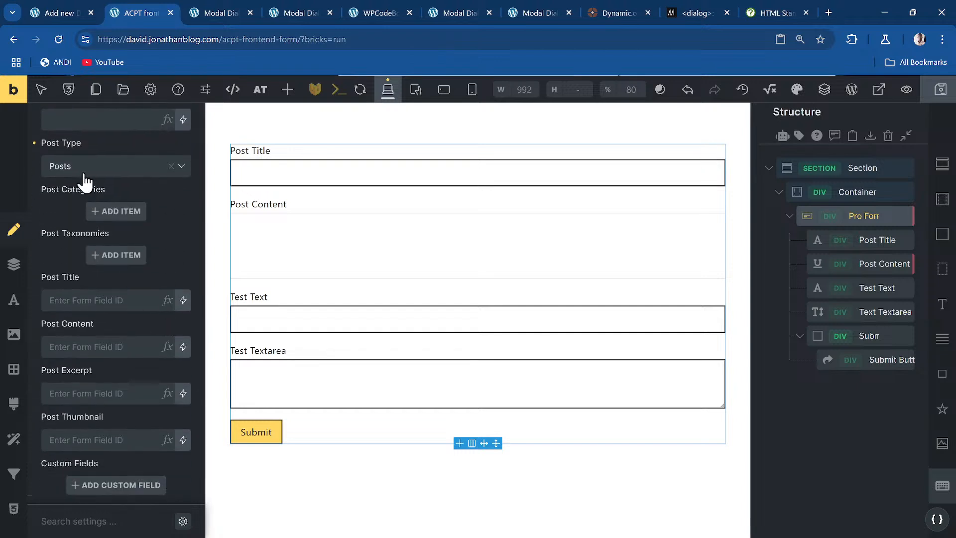
pyautogui.scroll(1, 85, 181)
pyautogui.click(96, 234)
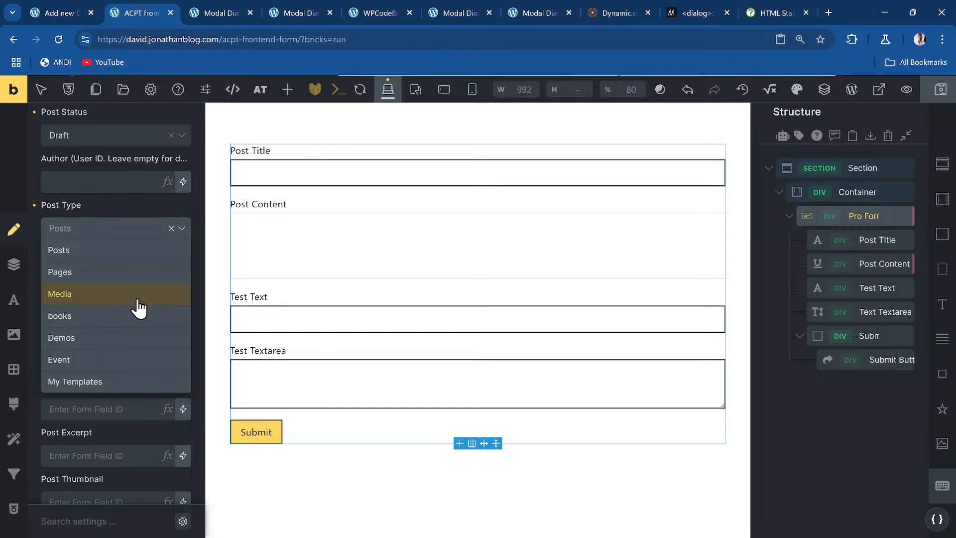
pyautogui.click(119, 339)
# - Set the post status to Publish and allow creation only for logged-in users
pyautogui.scroll(1, 136, 269)
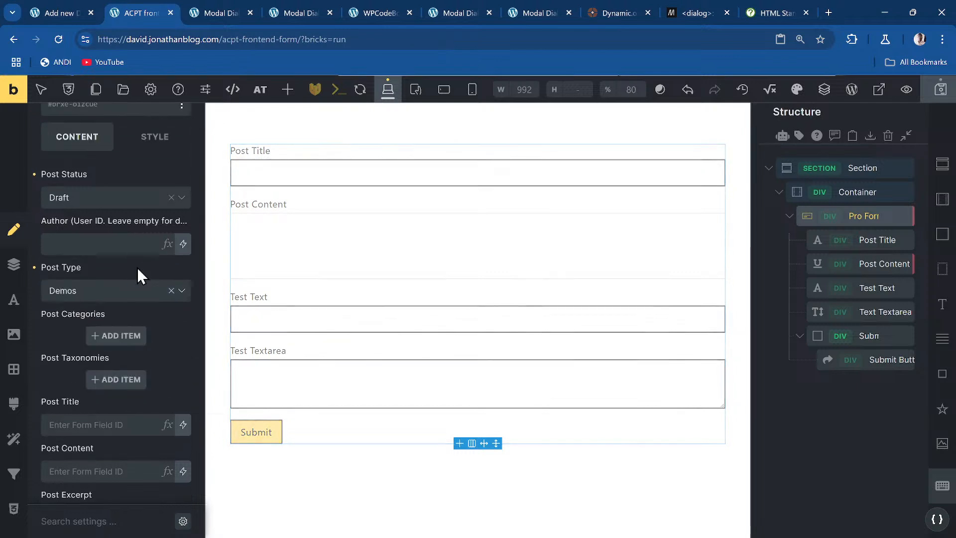
pyautogui.click(83, 200)
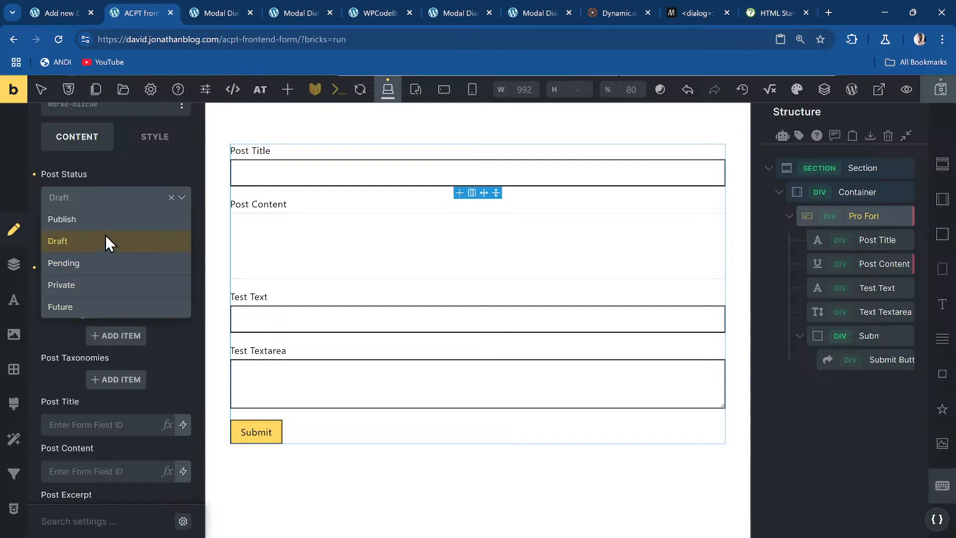
pyautogui.click(104, 228)
pyautogui.scroll(3, 128, 241)
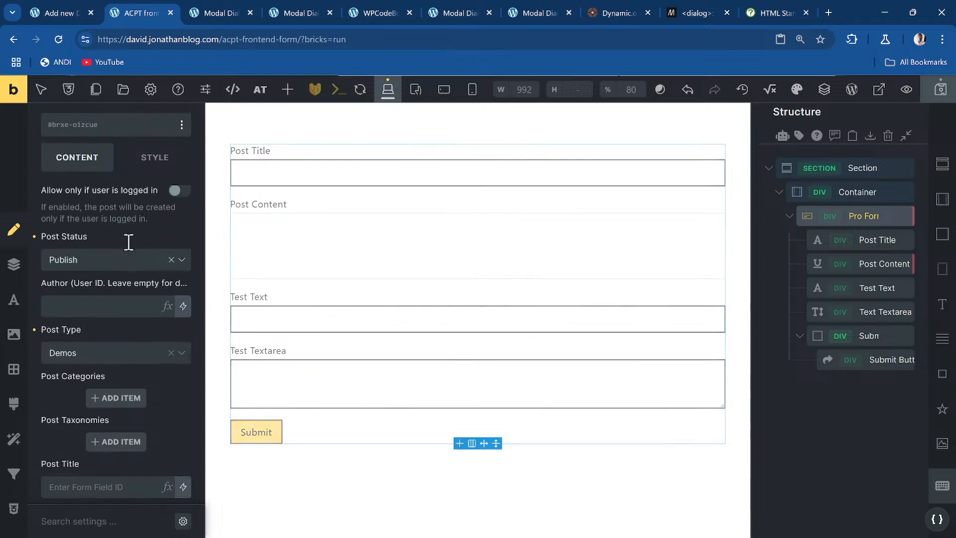
pyautogui.click(176, 253)
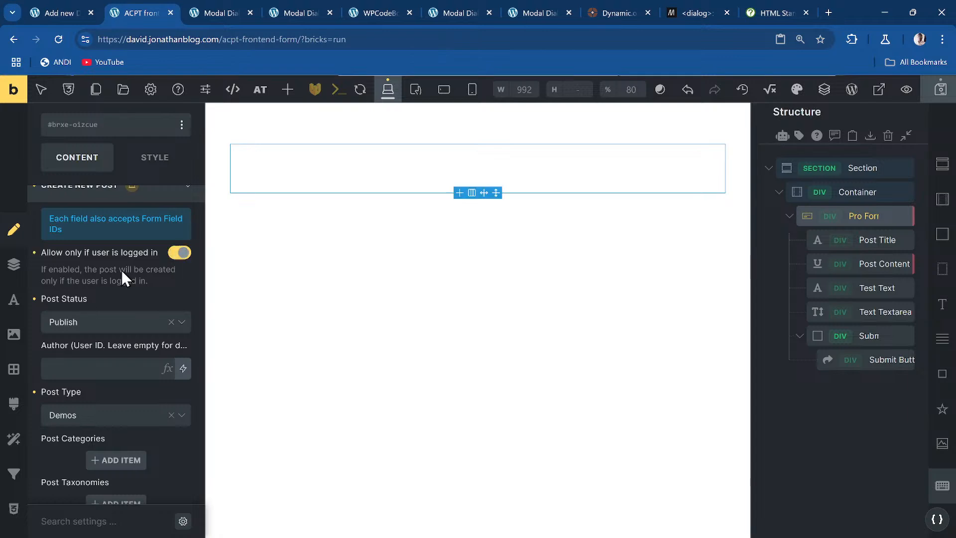
pyautogui.scroll(-3, 111, 274)
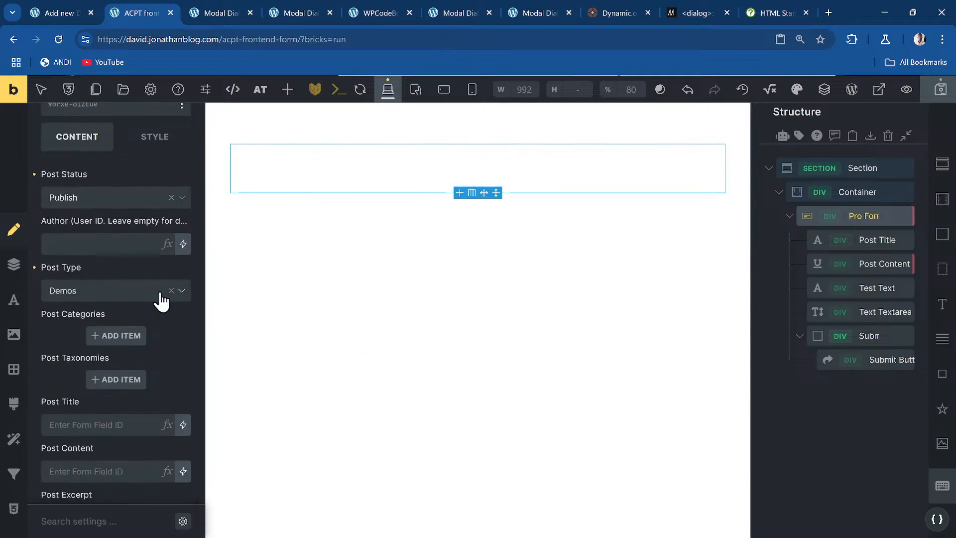
pyautogui.scroll(-2, 149, 303)
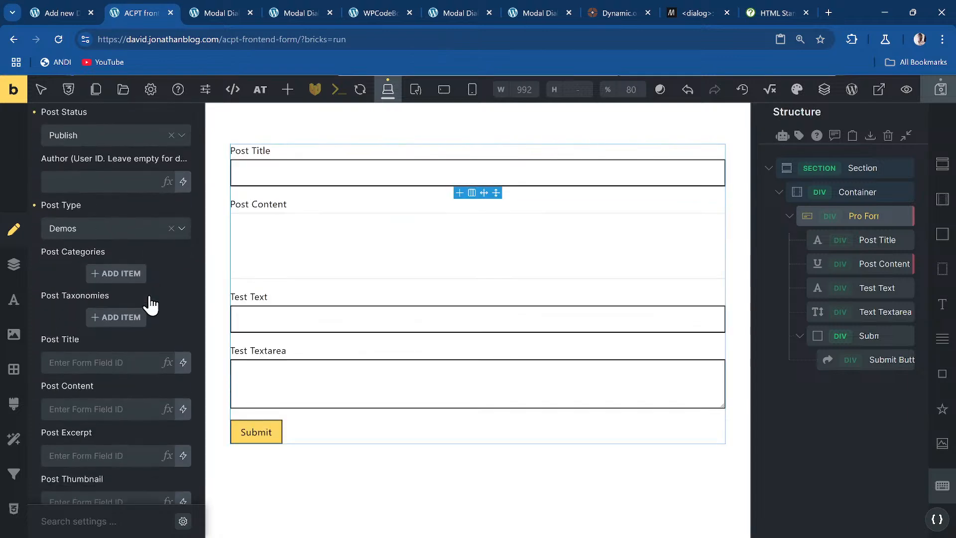
# - Map the new post's Post Title to the {{acpt_name}} form field
pyautogui.click(79, 301)
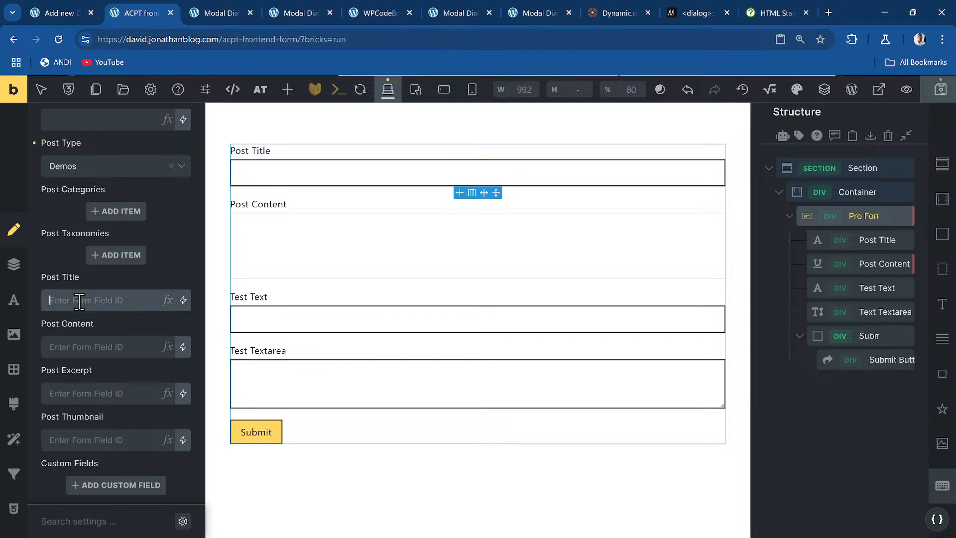
pyautogui.click(168, 302)
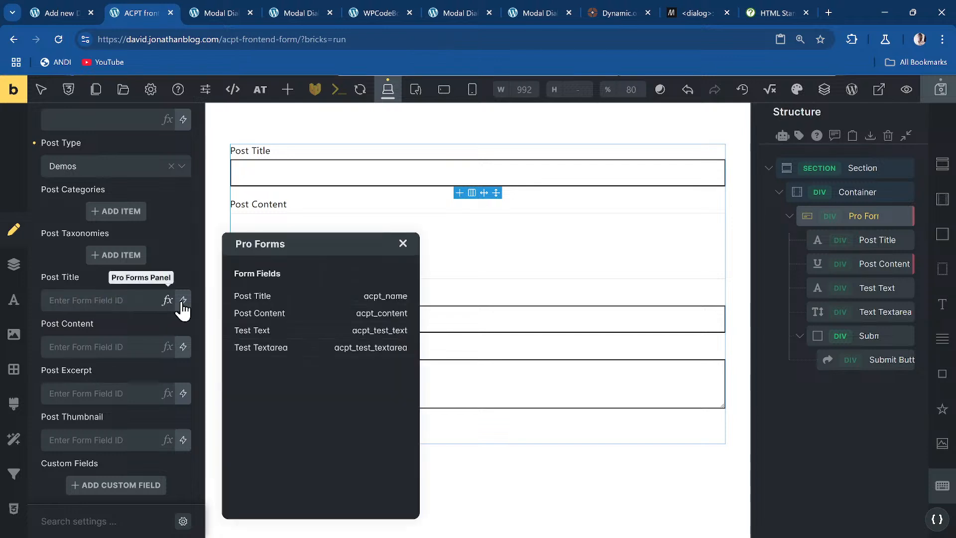
pyautogui.click(244, 297)
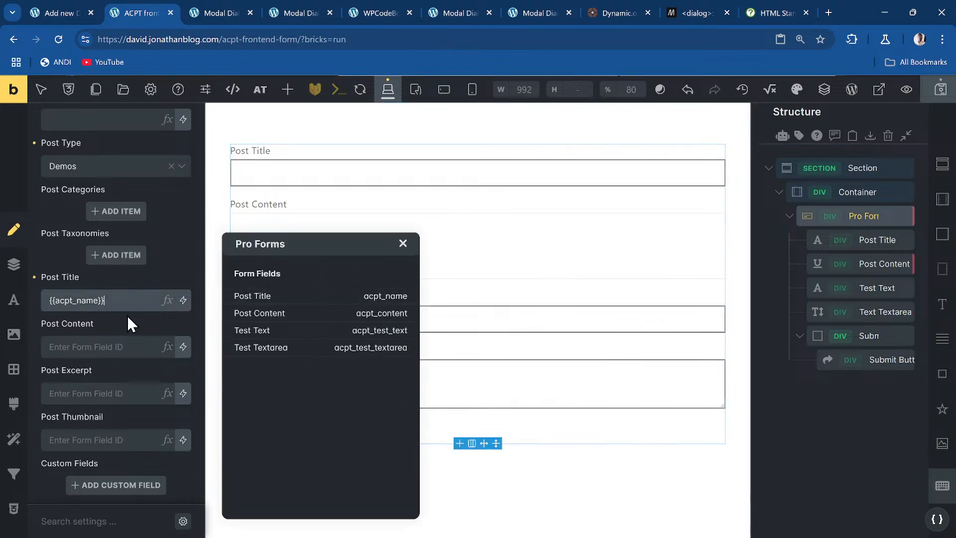
pyautogui.scroll(-2, 128, 324)
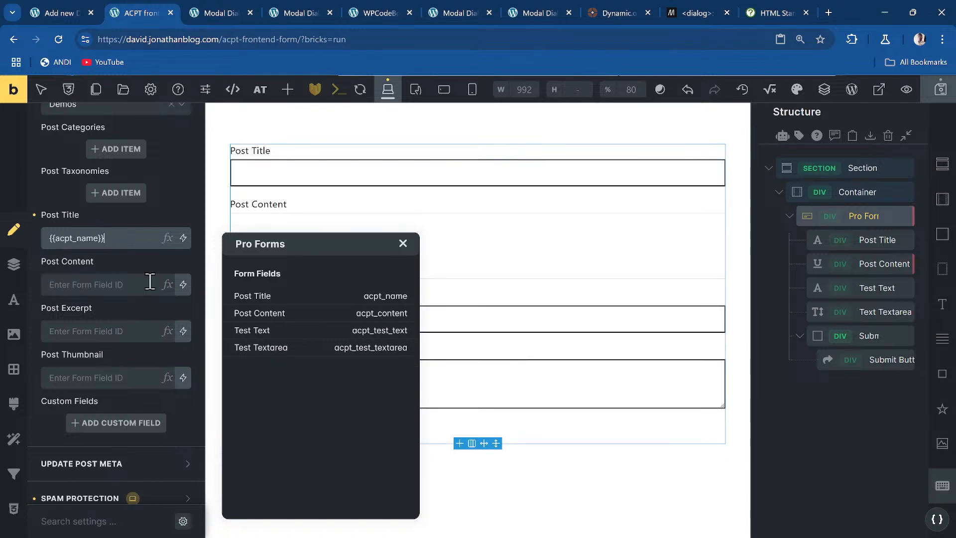
# - Map the new post's Post Content to the {{acpt_content}} form field
pyautogui.click(168, 286)
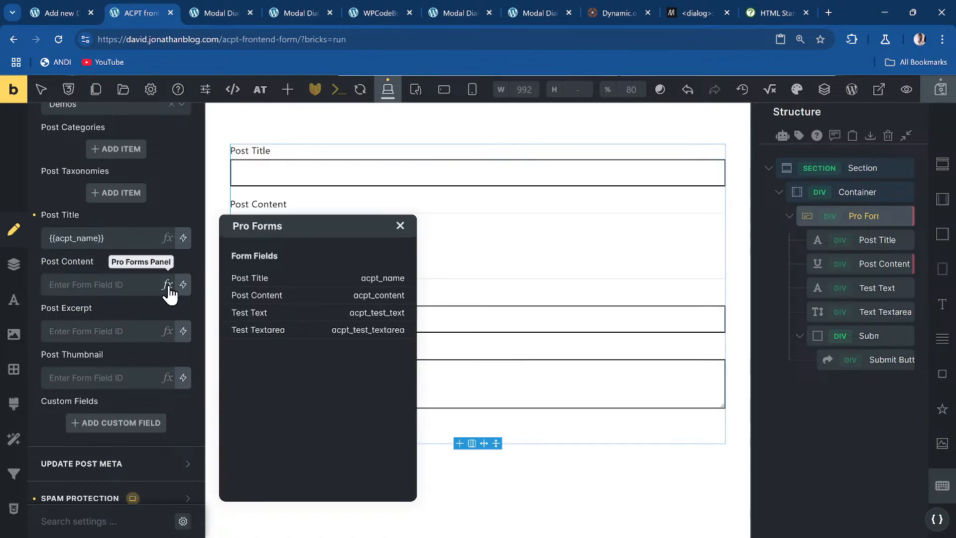
pyautogui.click(277, 297)
pyautogui.click(100, 327)
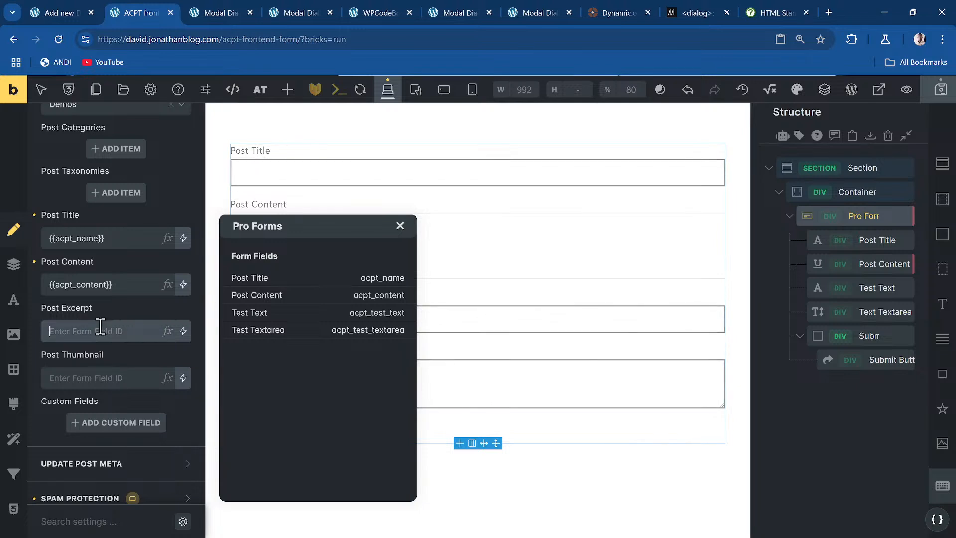
pyautogui.scroll(-3, 115, 327)
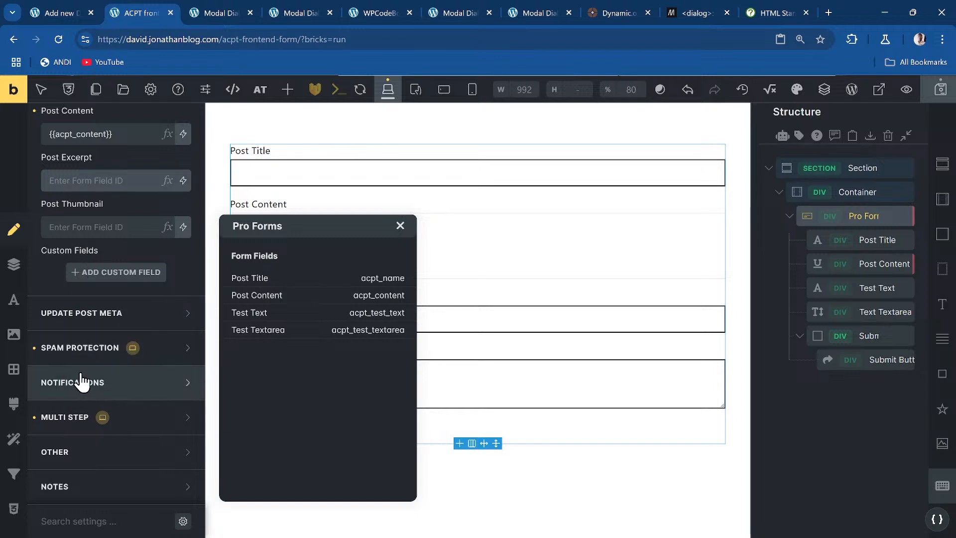
# - Set the Update Post Meta source to ACPT and add a post meta item
pyautogui.click(102, 314)
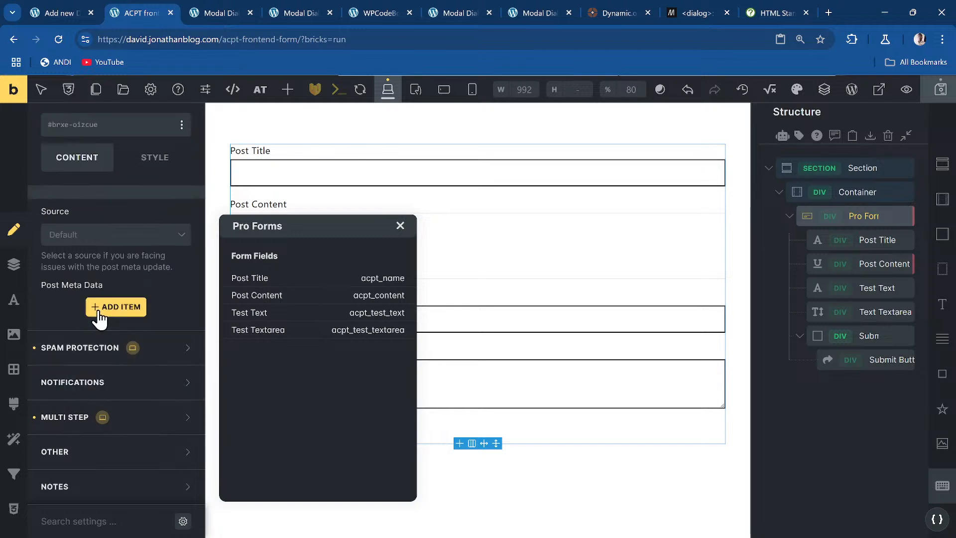
pyautogui.scroll(3, 100, 319)
pyautogui.click(83, 361)
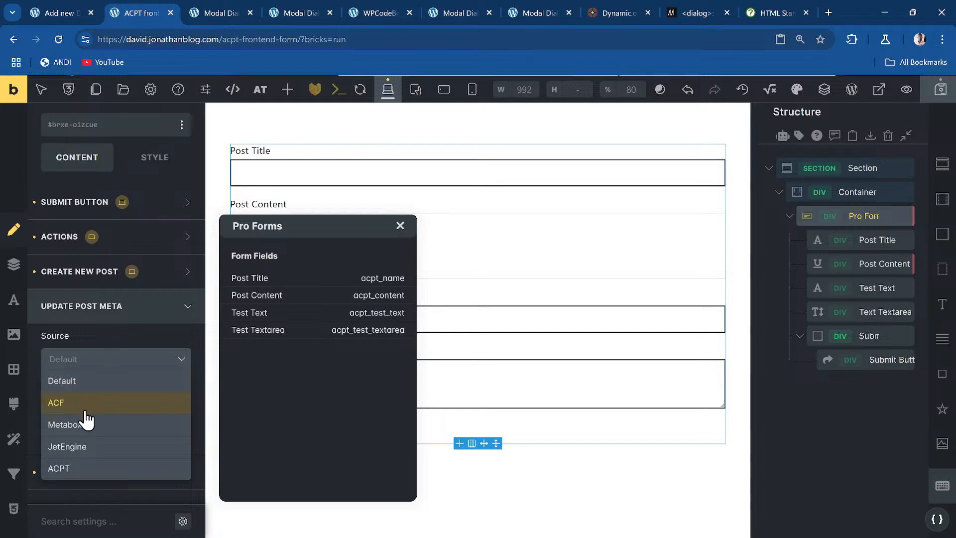
pyautogui.click(85, 468)
pyautogui.scroll(-2, 131, 367)
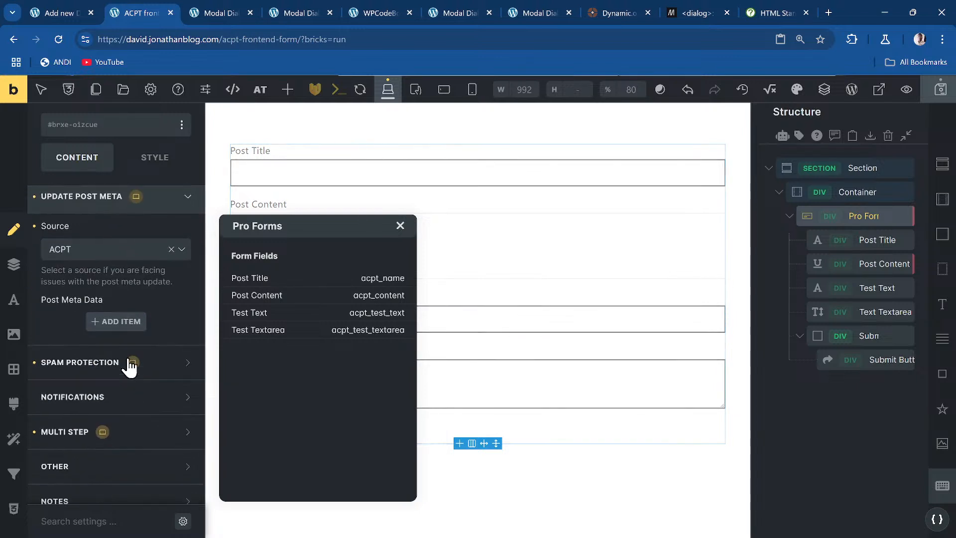
pyautogui.click(117, 308)
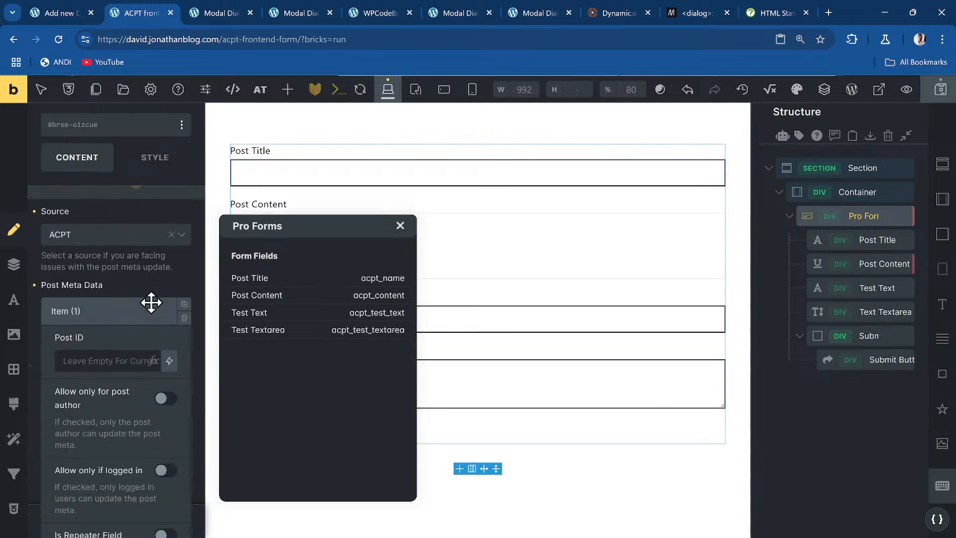
pyautogui.scroll(-1, 147, 300)
# - Set the item's Post ID to {{live_post_id}}, restricted to logged-in users
pyautogui.click(103, 301)
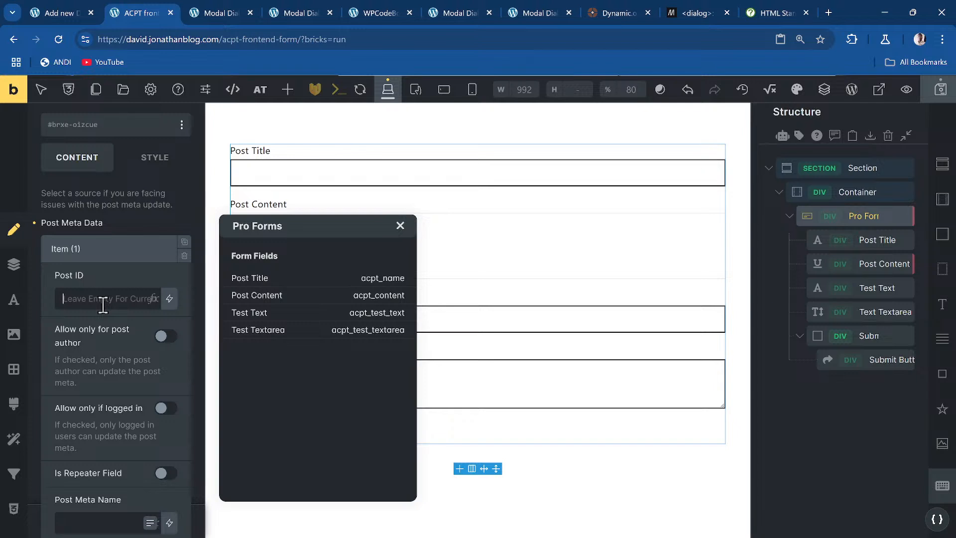
pyautogui.write('{{')
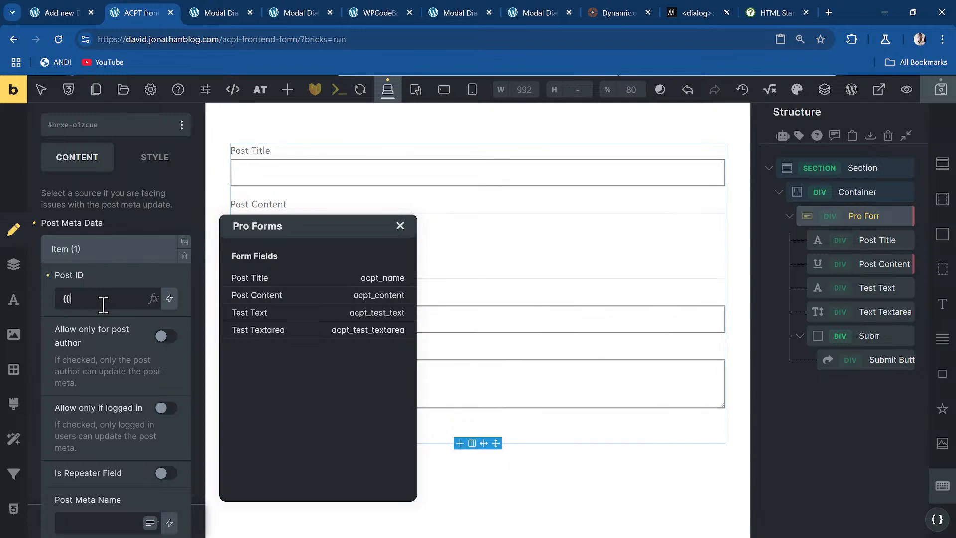
pyautogui.write('live_post_id}')
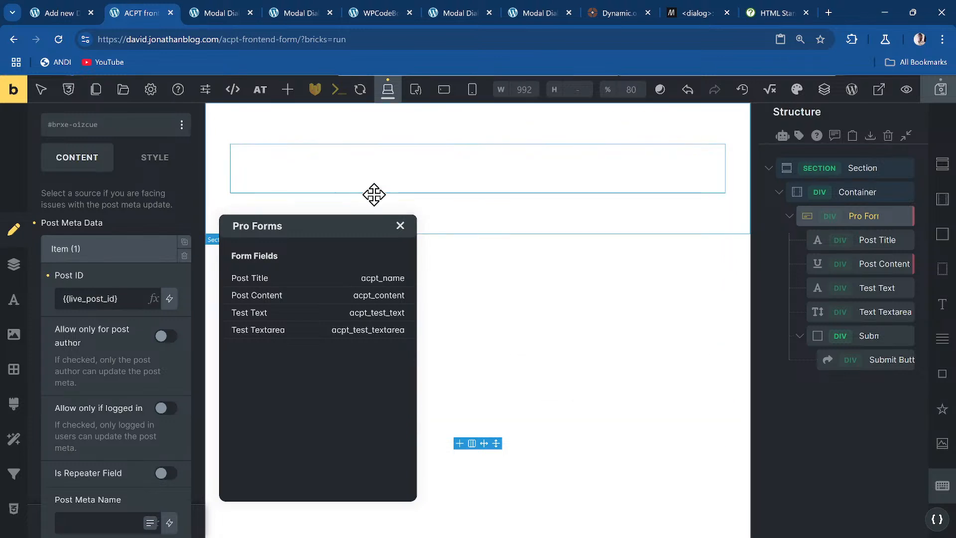
pyautogui.write('}')
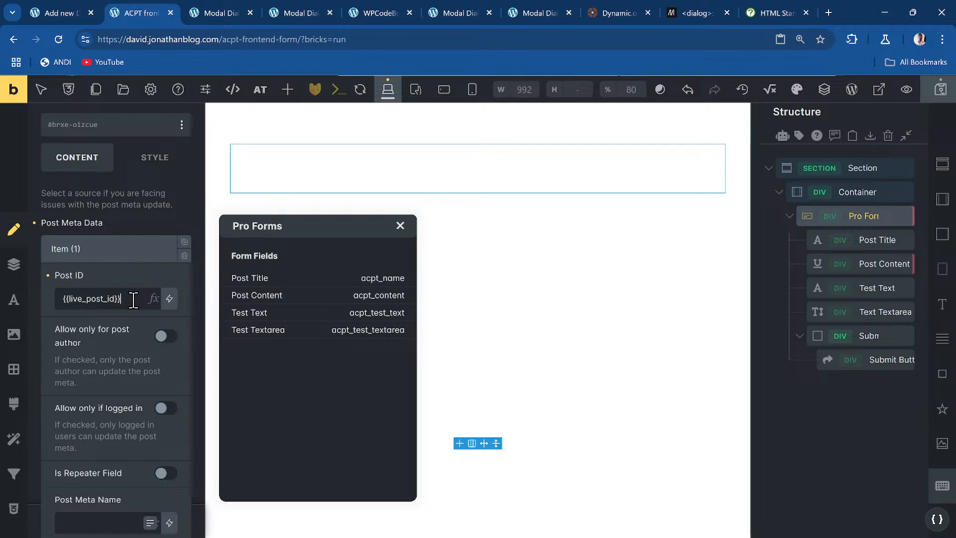
pyautogui.scroll(-1, 94, 353)
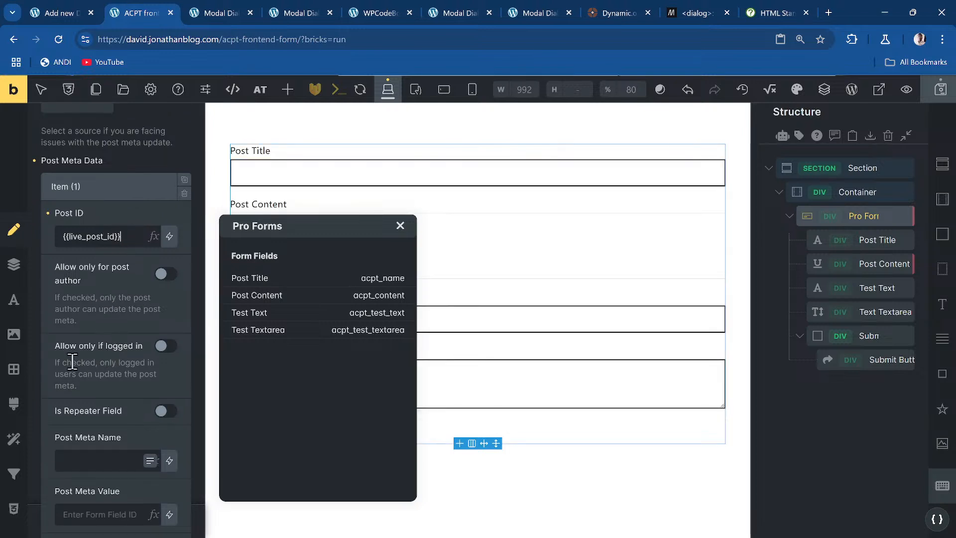
pyautogui.click(161, 345)
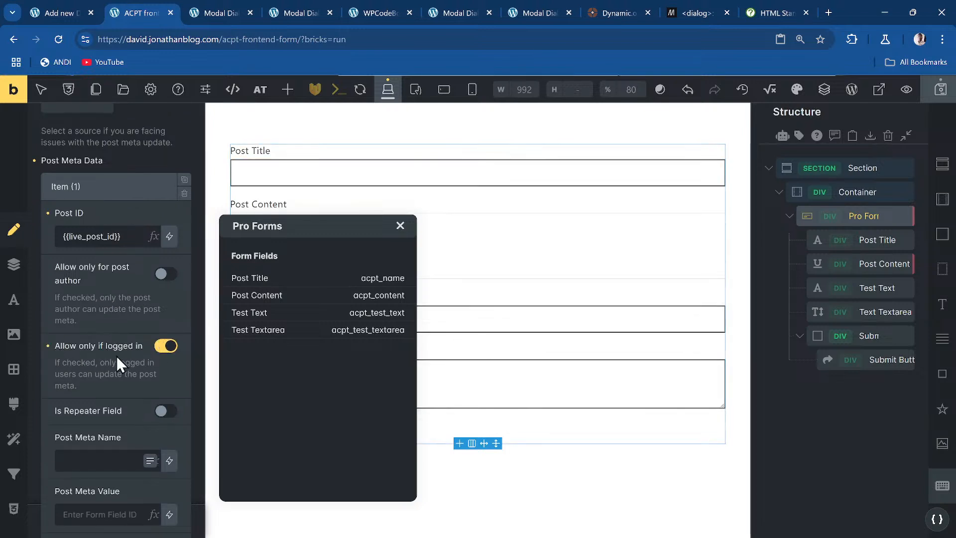
pyautogui.scroll(-2, 116, 356)
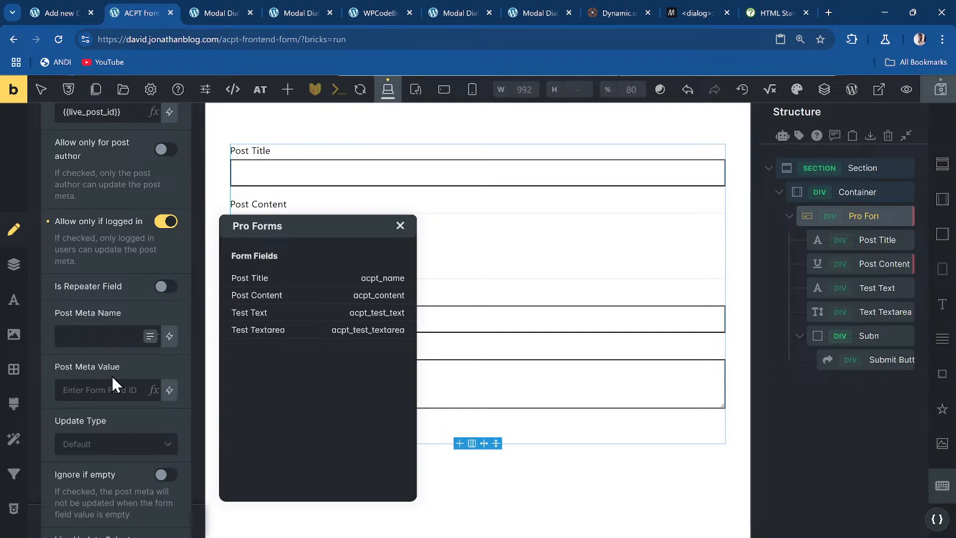
# - Set the Post Meta Value to the {{acpt_test_text}} form field
pyautogui.click(116, 392)
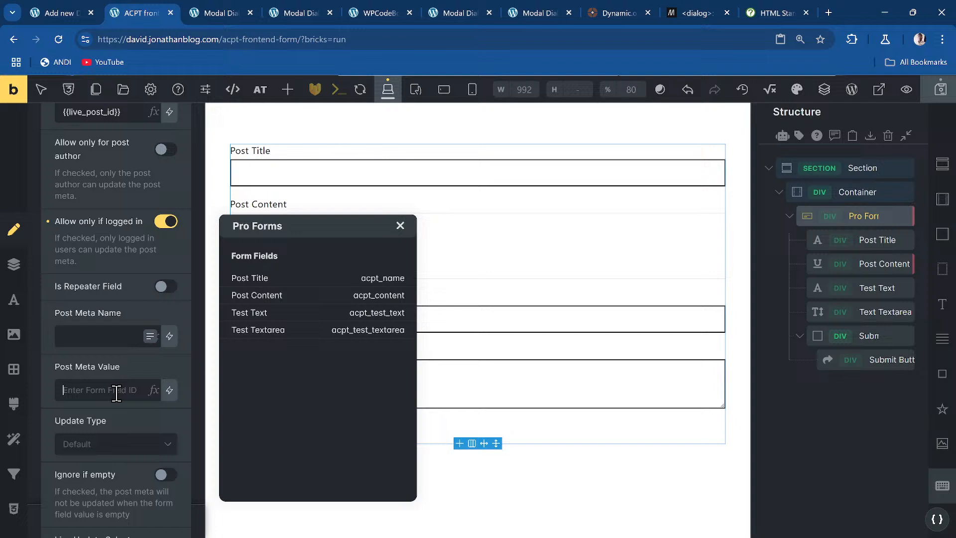
pyautogui.click(151, 392)
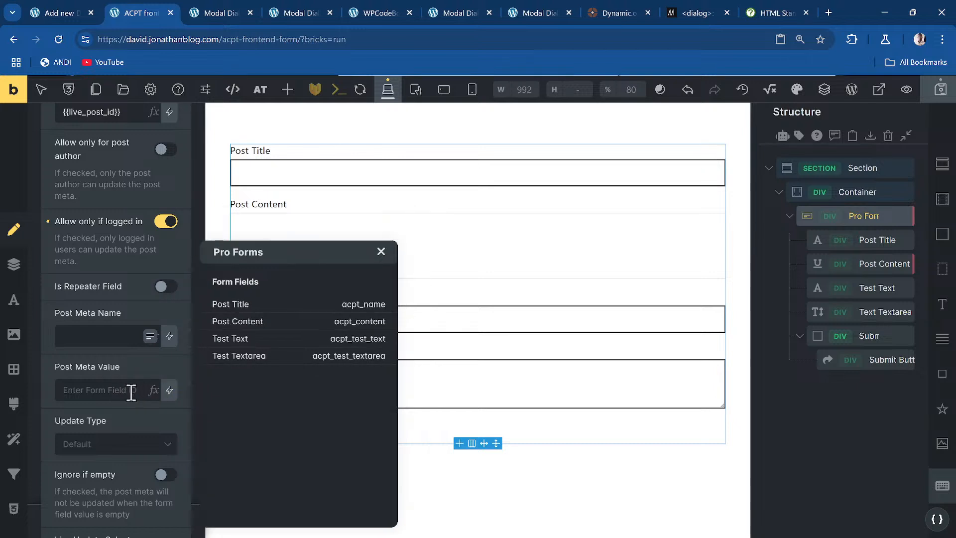
pyautogui.click(246, 339)
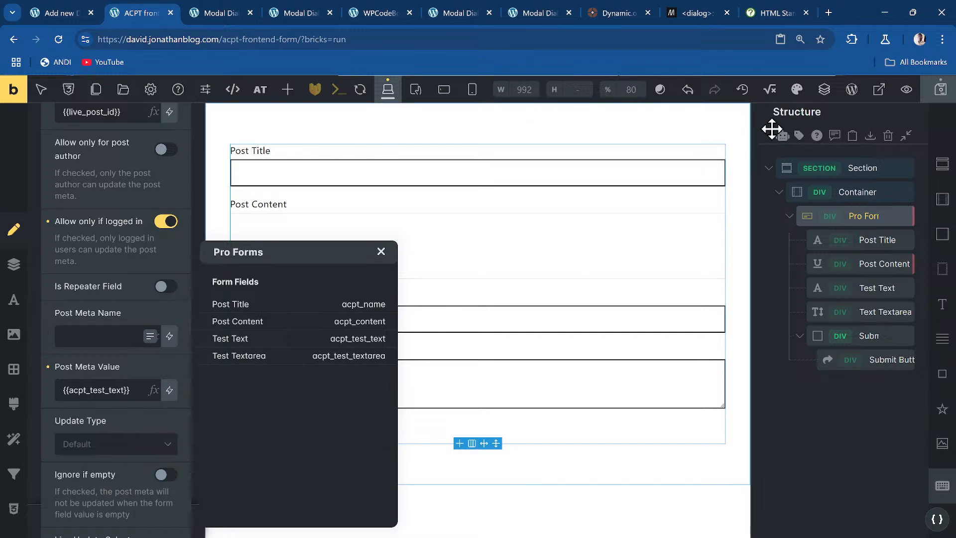
pyautogui.click(113, 330)
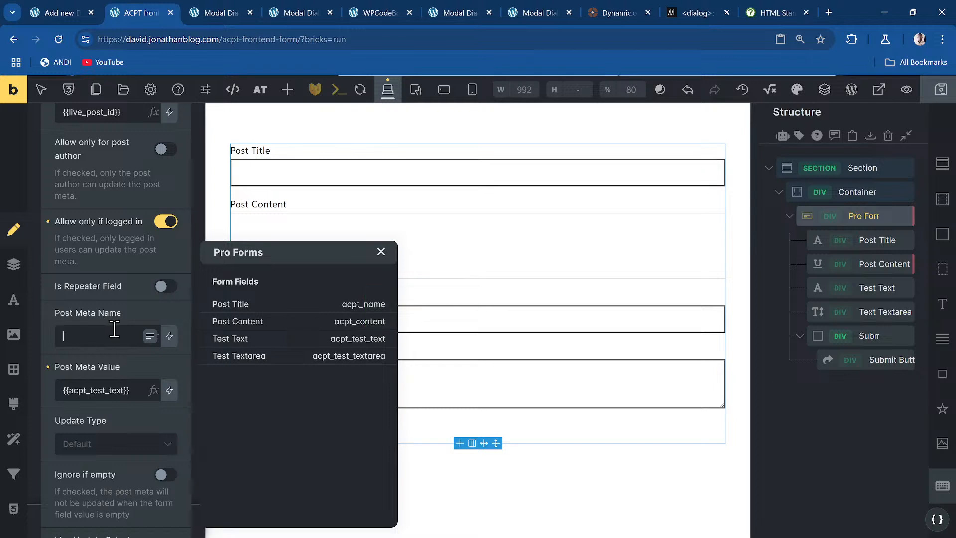
# - Open the WordPress admin in a new tab and go to ACPT's custom post types
pyautogui.click(55, 10)
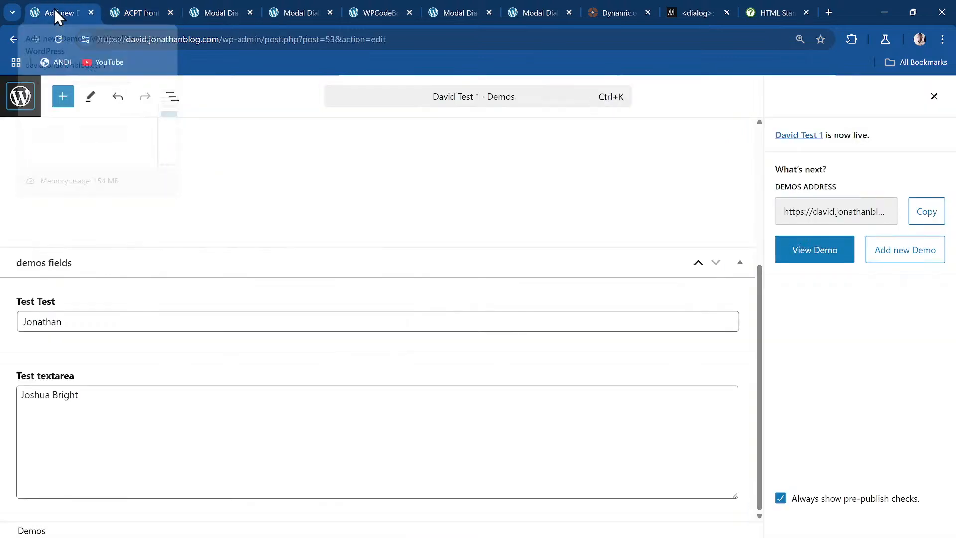
pyautogui.rightClick(15, 102)
pyautogui.click(80, 119)
pyautogui.click(119, 15)
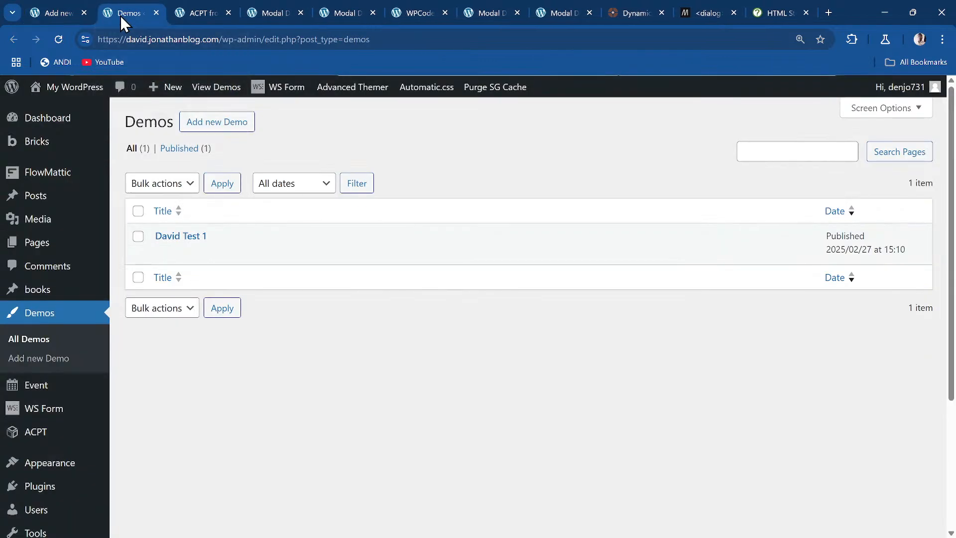
pyautogui.scroll(-3, 69, 279)
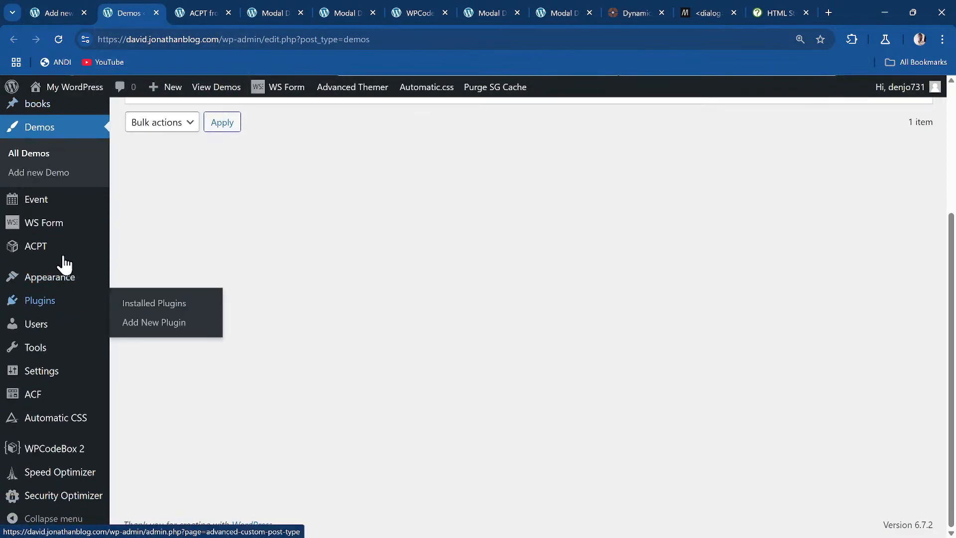
pyautogui.click(64, 260)
pyautogui.scroll(-1, 250, 265)
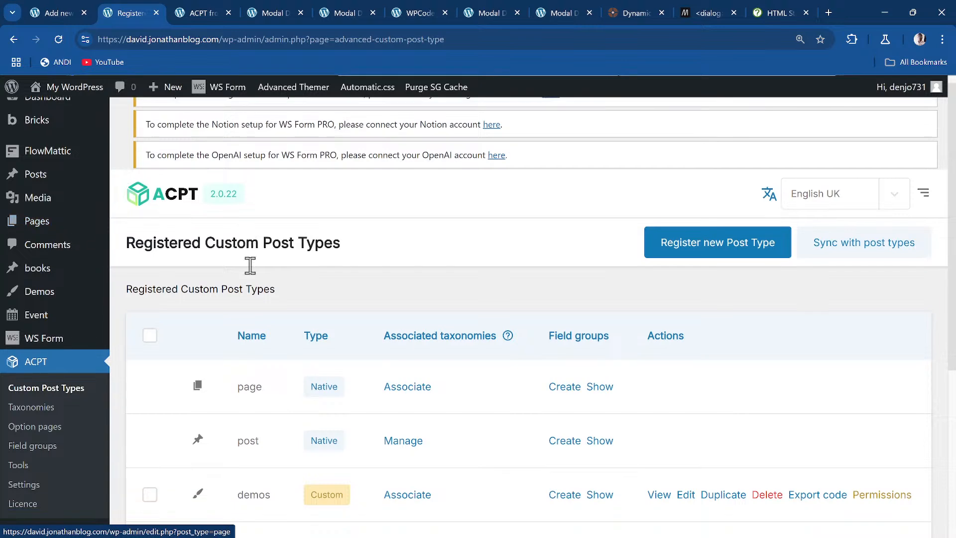
pyautogui.scroll(-3, 250, 266)
pyautogui.scroll(-1, 248, 275)
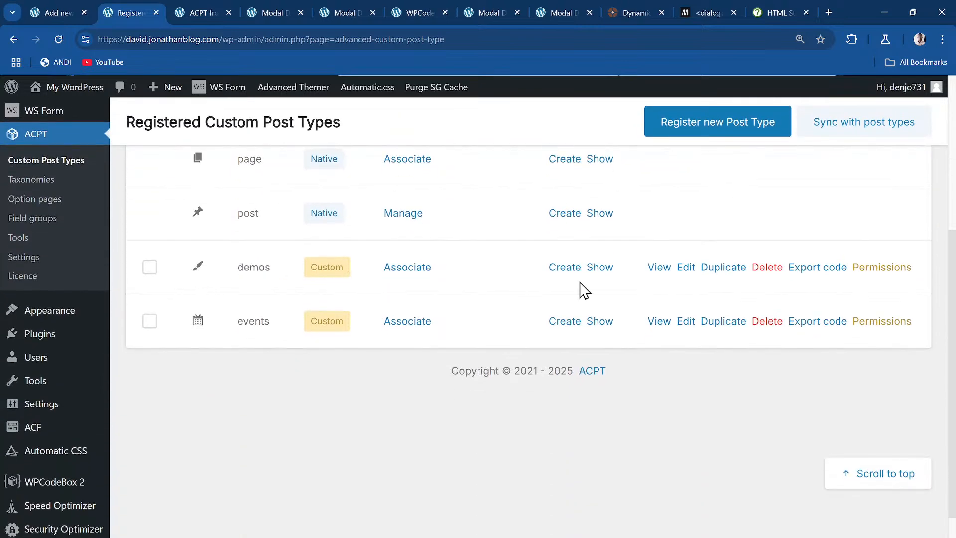
# - Edit the demo-fields field group and copy its meta box label 'demos fields'
pyautogui.click(60, 224)
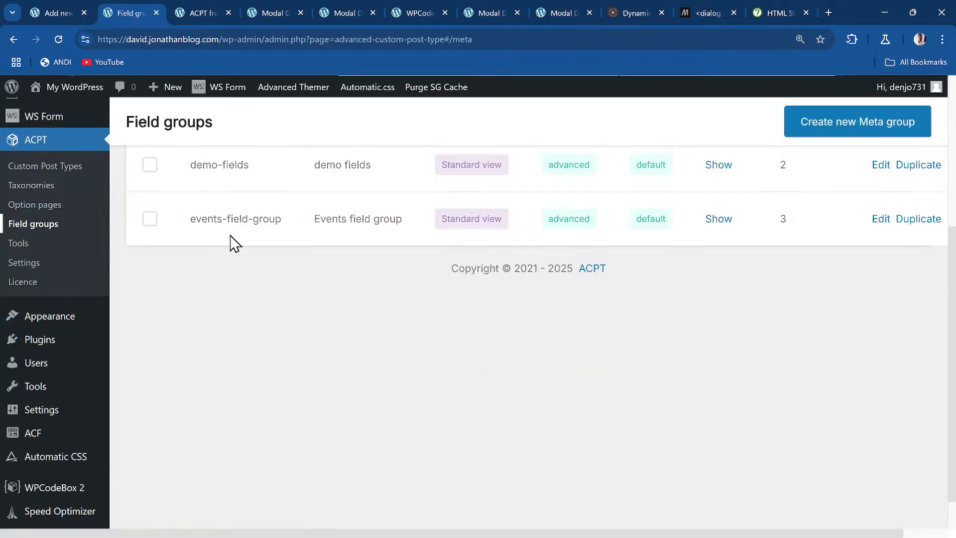
pyautogui.scroll(2, 291, 261)
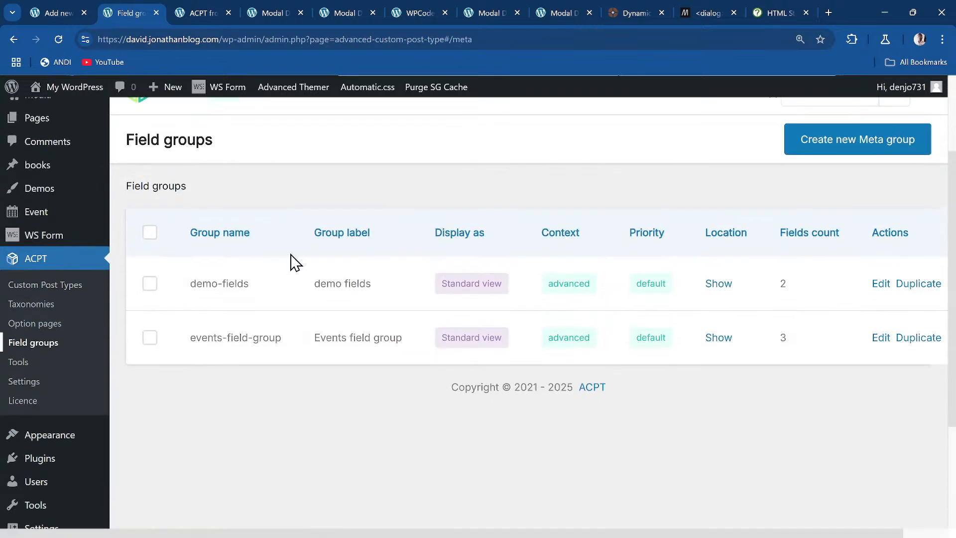
pyautogui.click(879, 285)
pyautogui.scroll(-3, 465, 301)
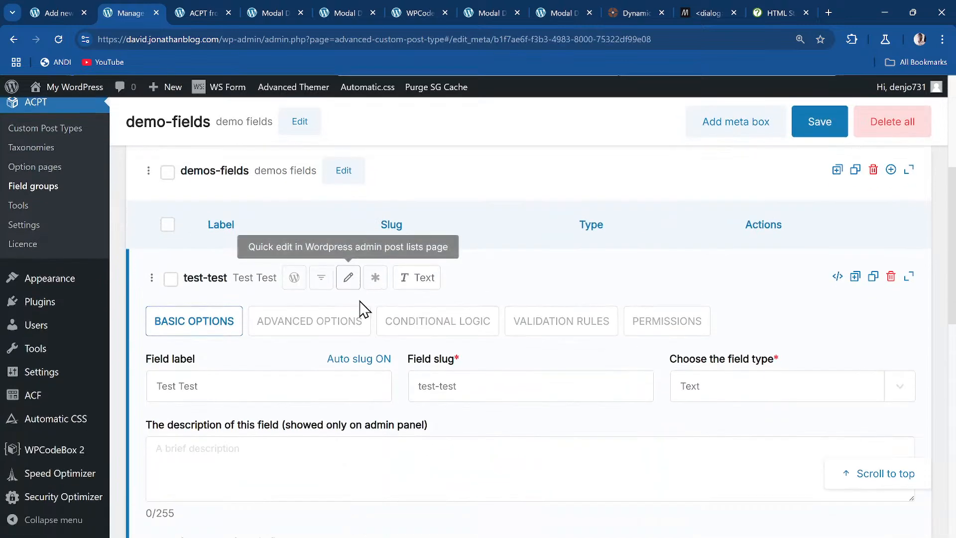
pyautogui.scroll(2, 351, 309)
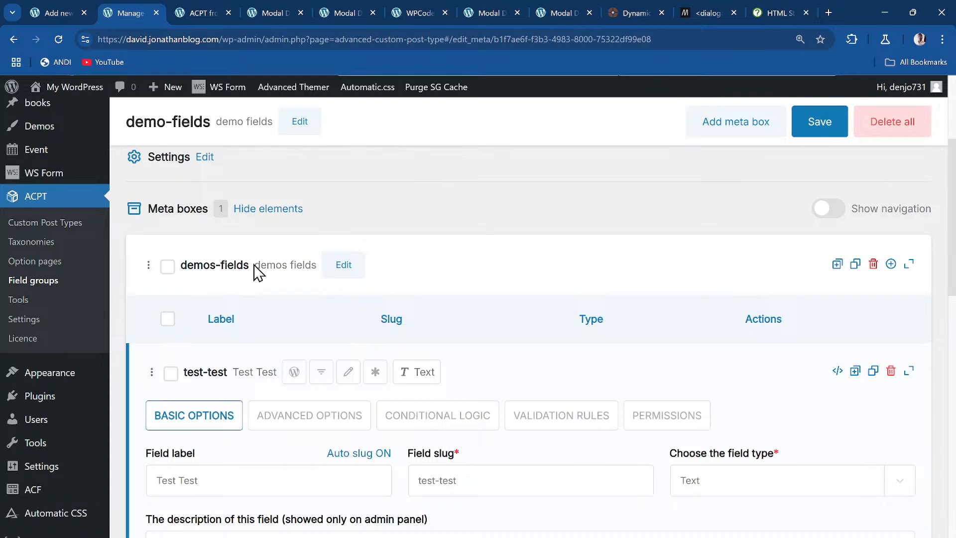
pyautogui.moveTo(254, 265); pyautogui.dragTo(323, 269)
pyautogui.hotkey('ctrl', 'c')
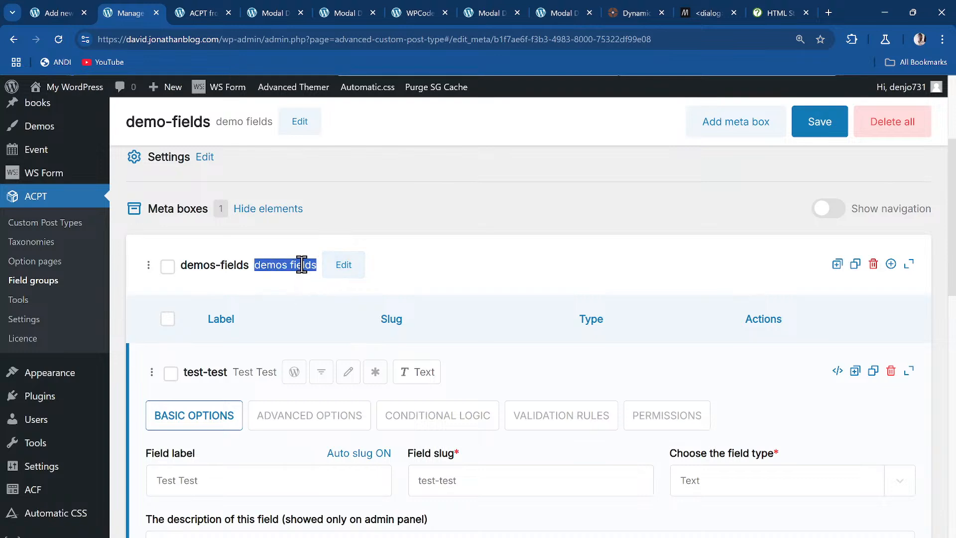
pyautogui.click(199, 13)
# - Set Post Meta Name to 'demos fields_test-test' using the ACPT field slug test-test
pyautogui.hotkey('ctrl', 'v')
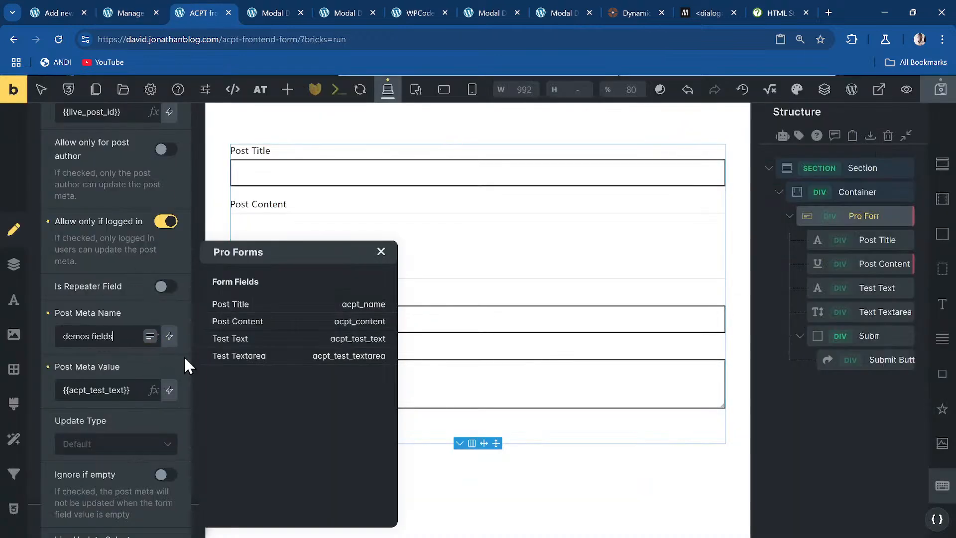
pyautogui.write('_')
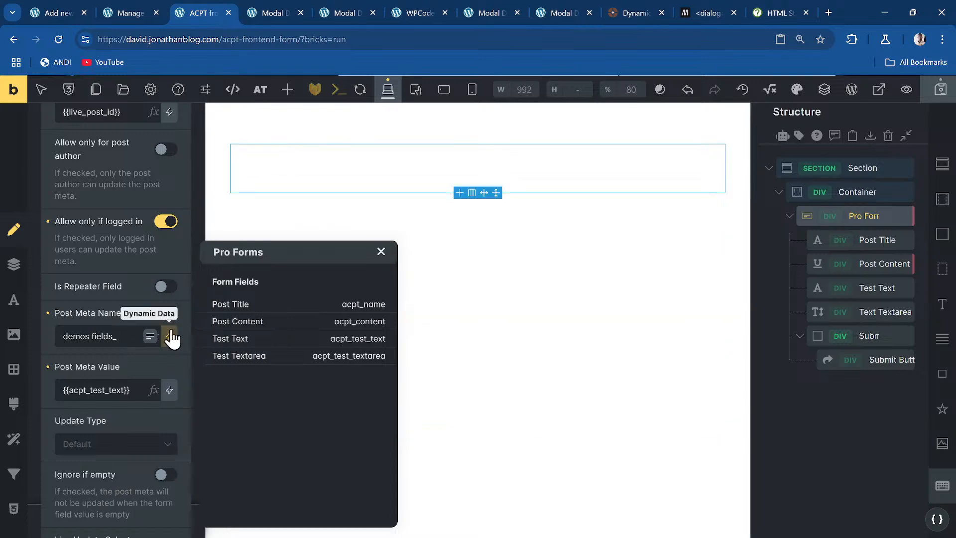
pyautogui.click(127, 13)
pyautogui.scroll(-3, 284, 371)
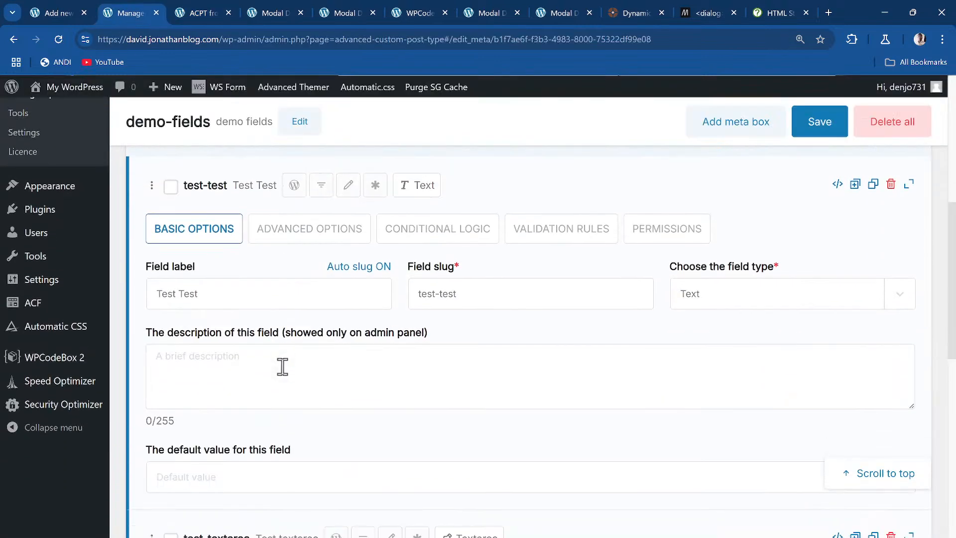
pyautogui.scroll(2, 281, 367)
pyautogui.scroll(-3, 282, 369)
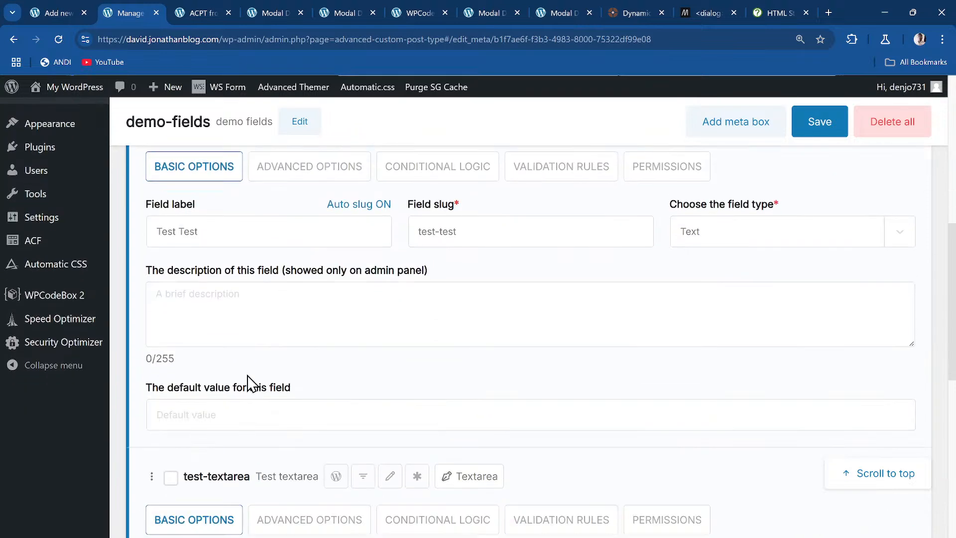
pyautogui.scroll(-10, 244, 383)
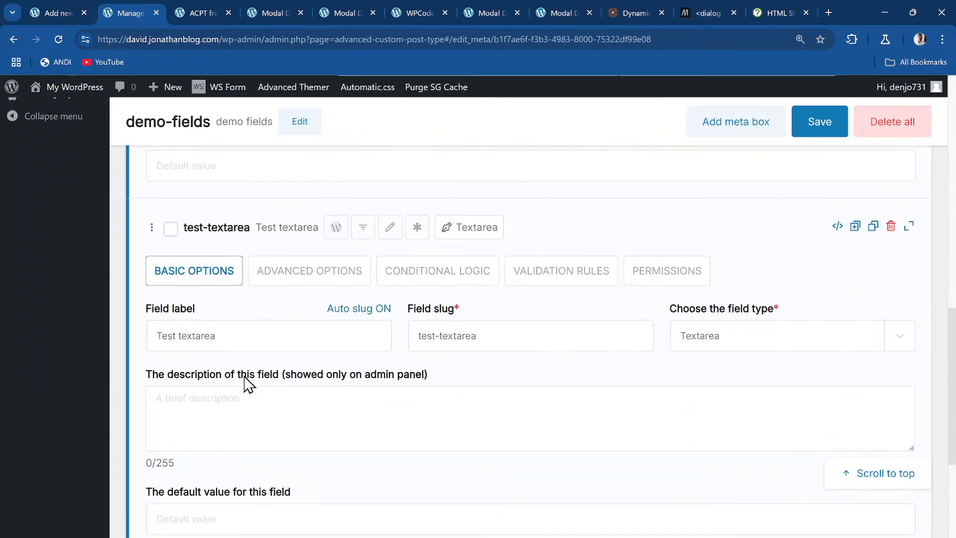
pyautogui.scroll(5, 232, 383)
pyautogui.scroll(10, 230, 383)
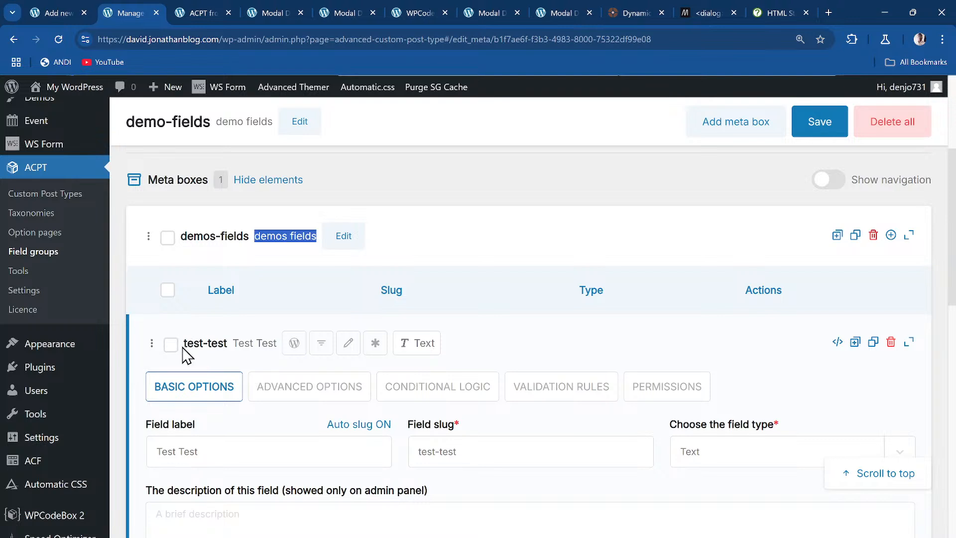
pyautogui.moveTo(182, 349); pyautogui.dragTo(230, 351)
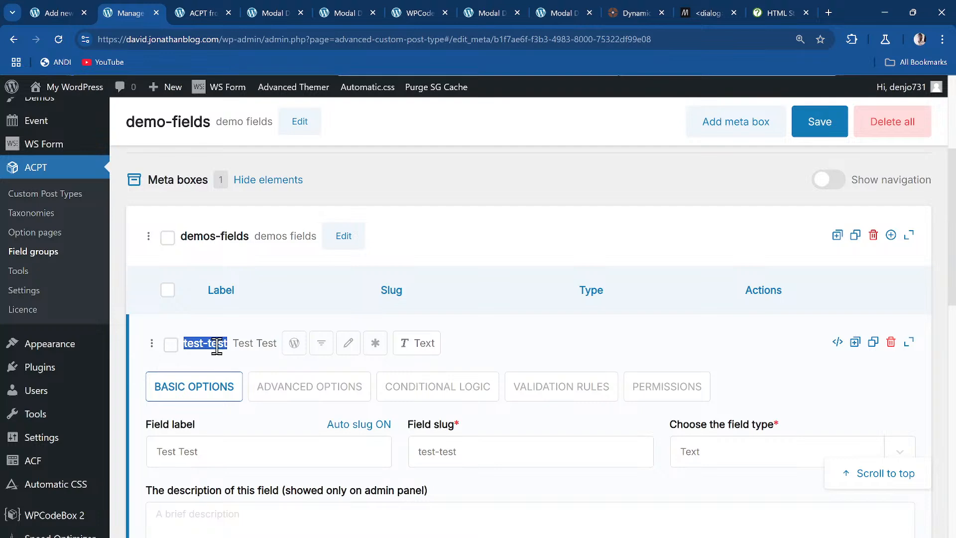
pyautogui.click(206, 11)
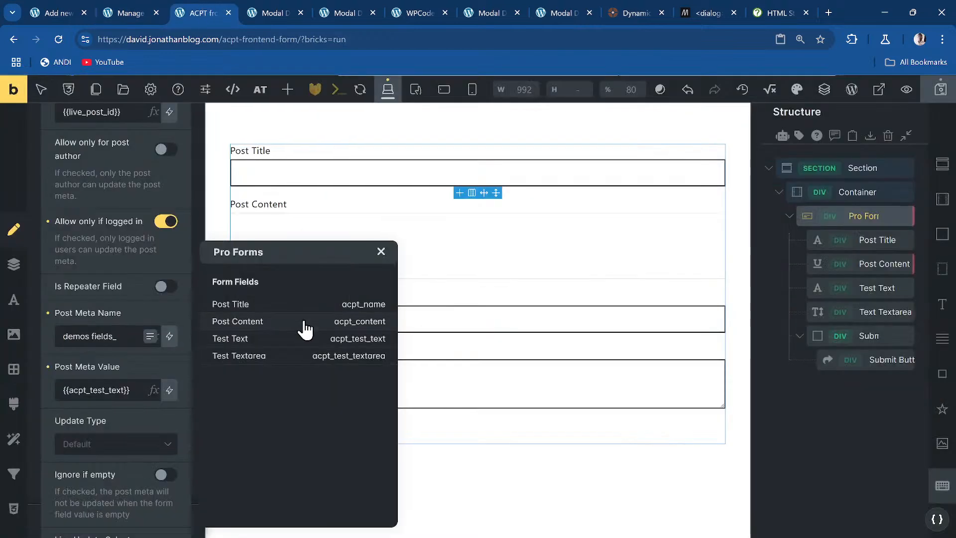
pyautogui.click(123, 447)
pyautogui.click(122, 447)
pyautogui.write('test-test')
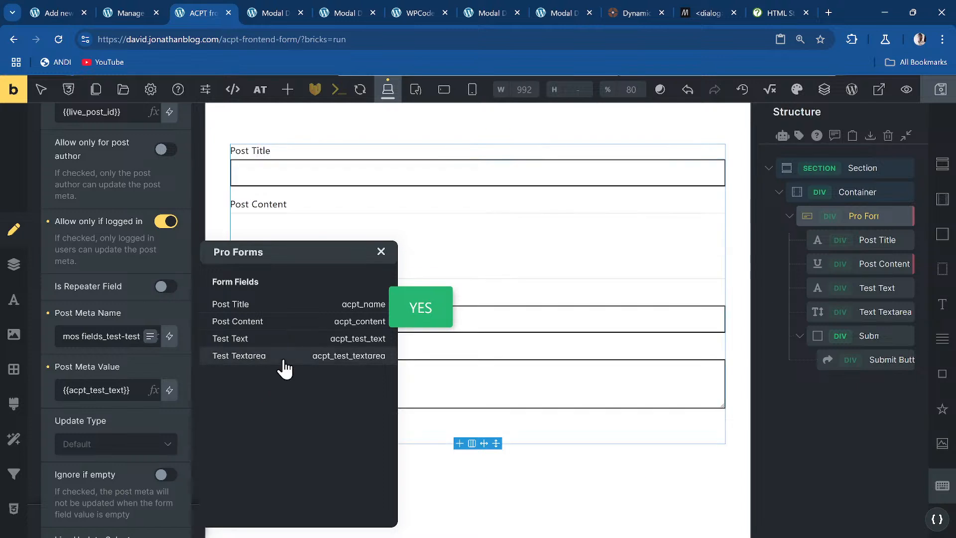
pyautogui.scroll(4, 102, 278)
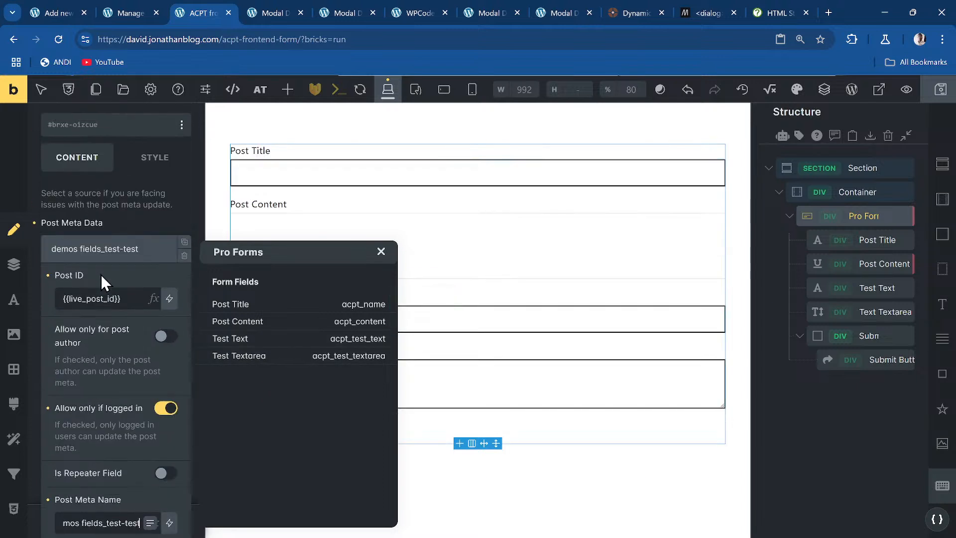
# - Duplicate the post meta entry and set its value to {{acpt_test_textarea}}
pyautogui.click(111, 250)
pyautogui.click(185, 270)
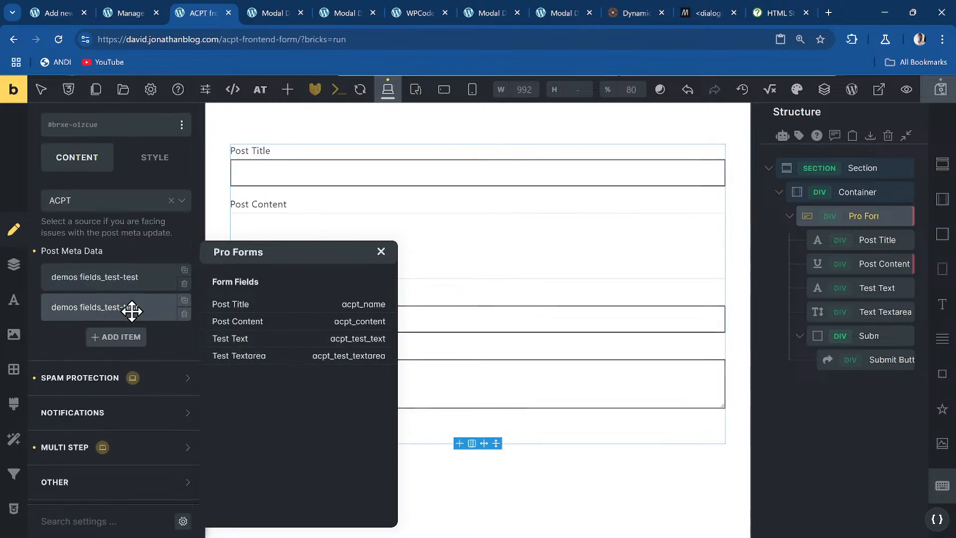
pyautogui.click(132, 310)
pyautogui.scroll(-2, 135, 299)
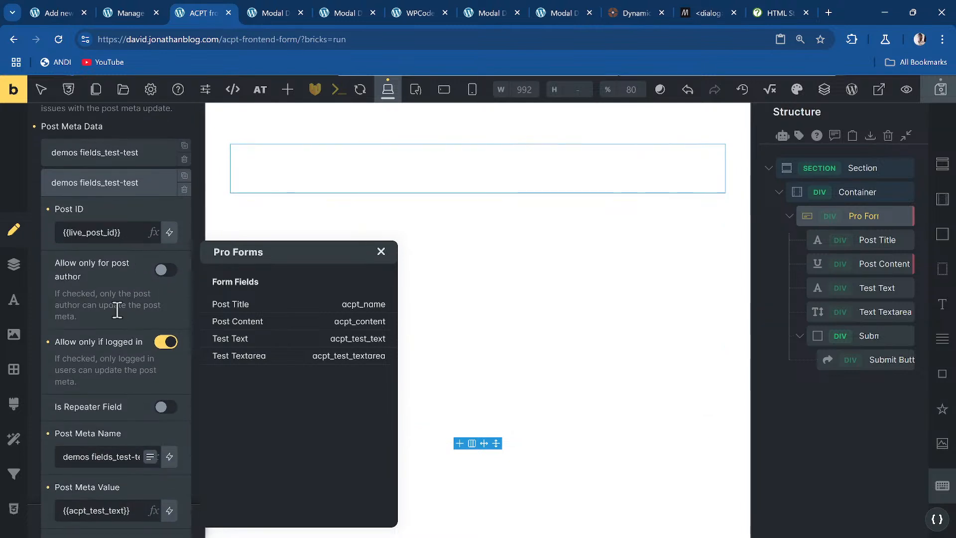
pyautogui.scroll(-4, 117, 310)
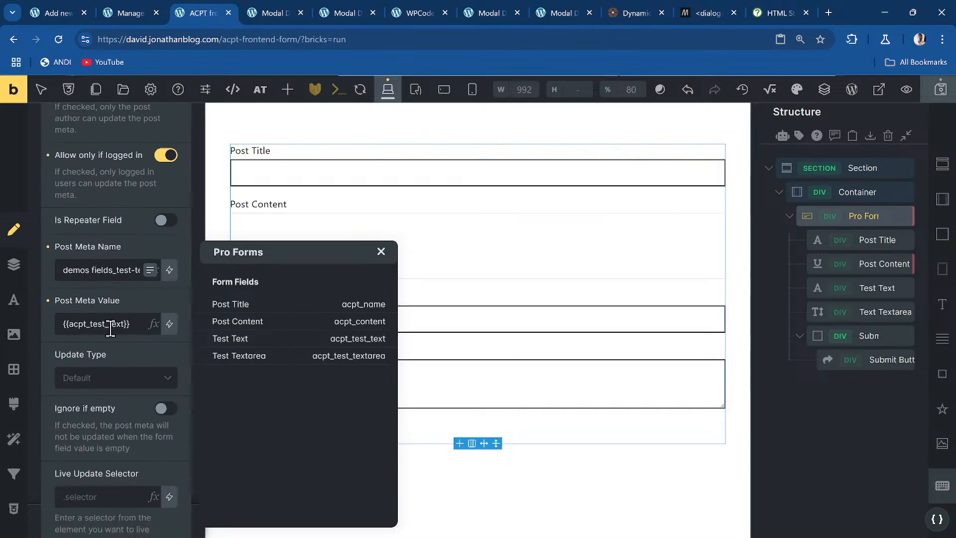
pyautogui.tripleClick(110, 328)
pyautogui.press('BackSpace')
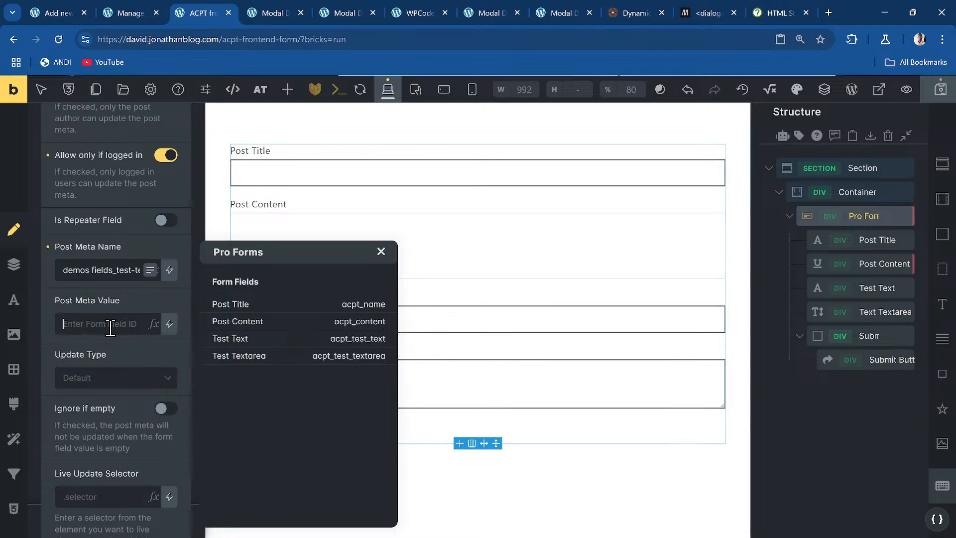
pyautogui.click(154, 327)
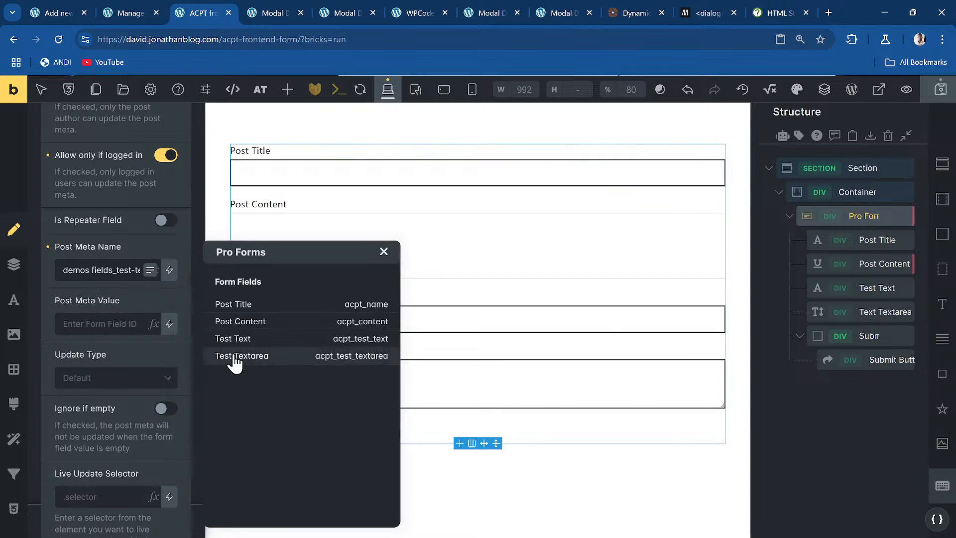
pyautogui.click(251, 360)
# - Remove the old test-test slug from the duplicate's name and look up the test-textarea slug in ACPT
pyautogui.tripleClick(115, 273)
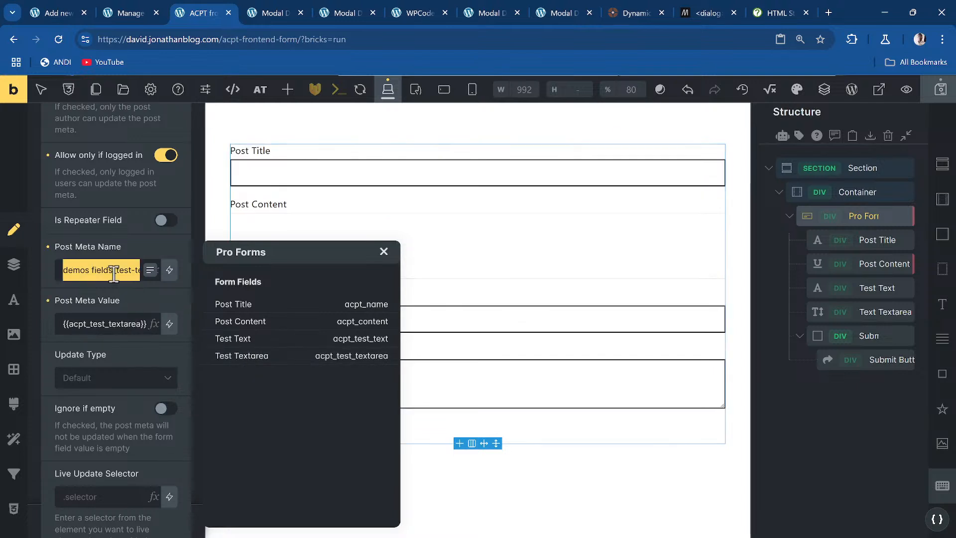
pyautogui.click(106, 265)
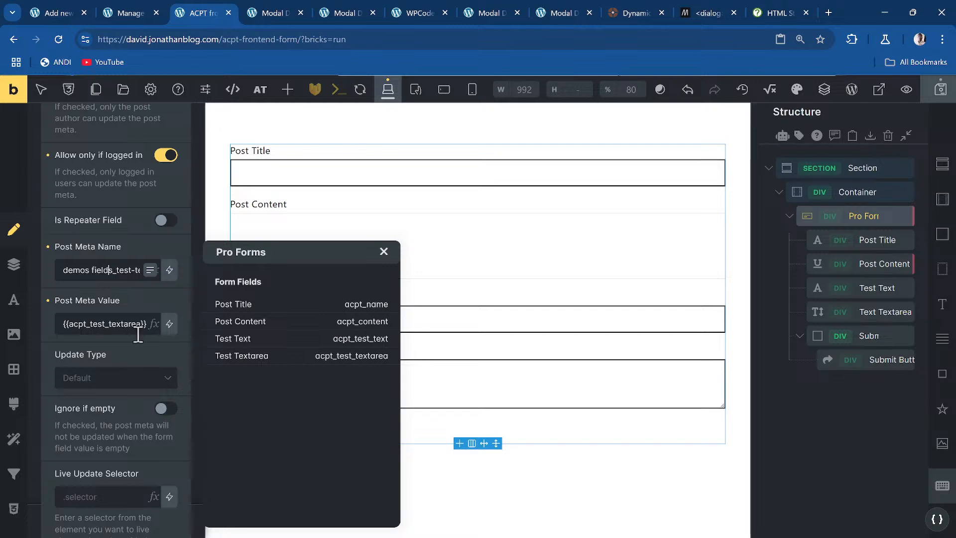
pyautogui.hotkey('shift', 'End')
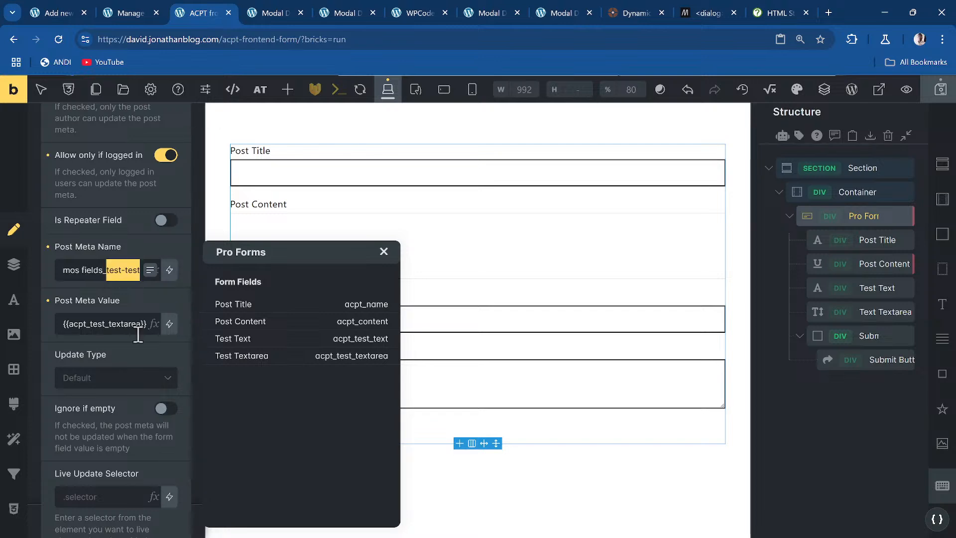
pyautogui.press('Delete')
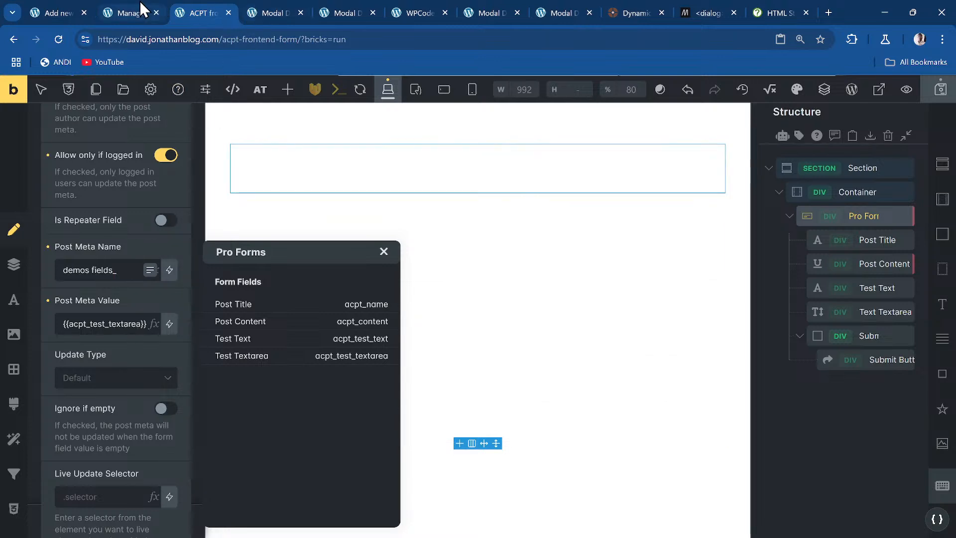
pyautogui.click(132, 13)
pyautogui.scroll(-5, 282, 336)
pyautogui.scroll(-2, 281, 336)
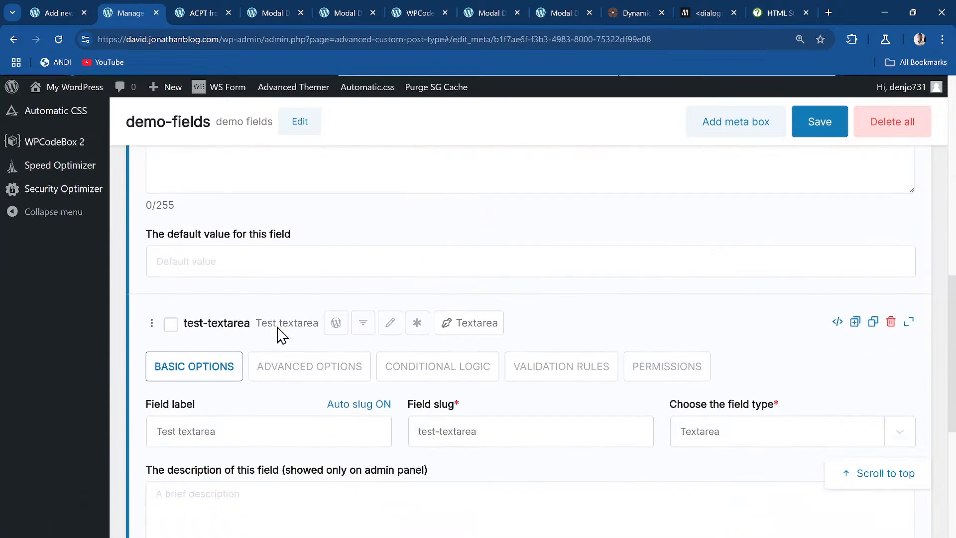
pyautogui.moveTo(184, 324); pyautogui.dragTo(250, 323)
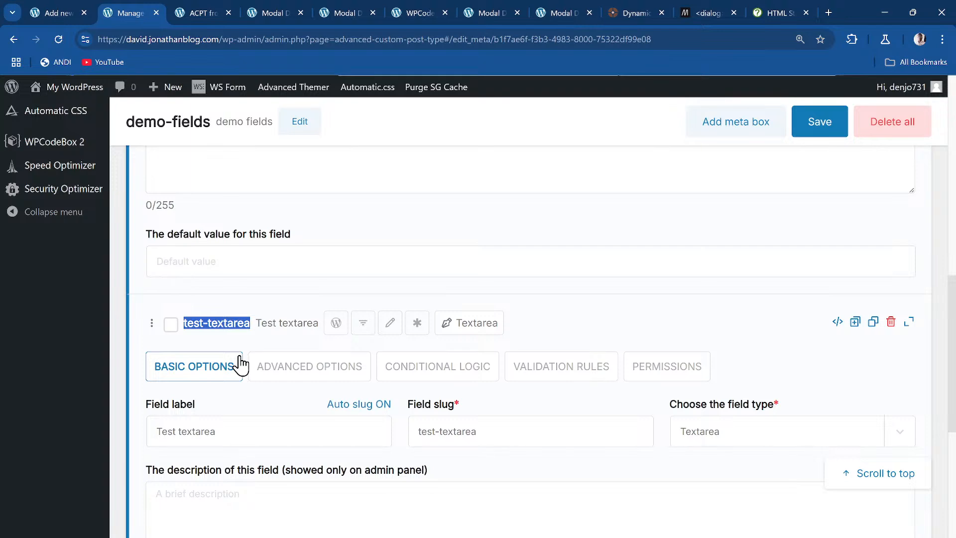
pyautogui.click(52, 13)
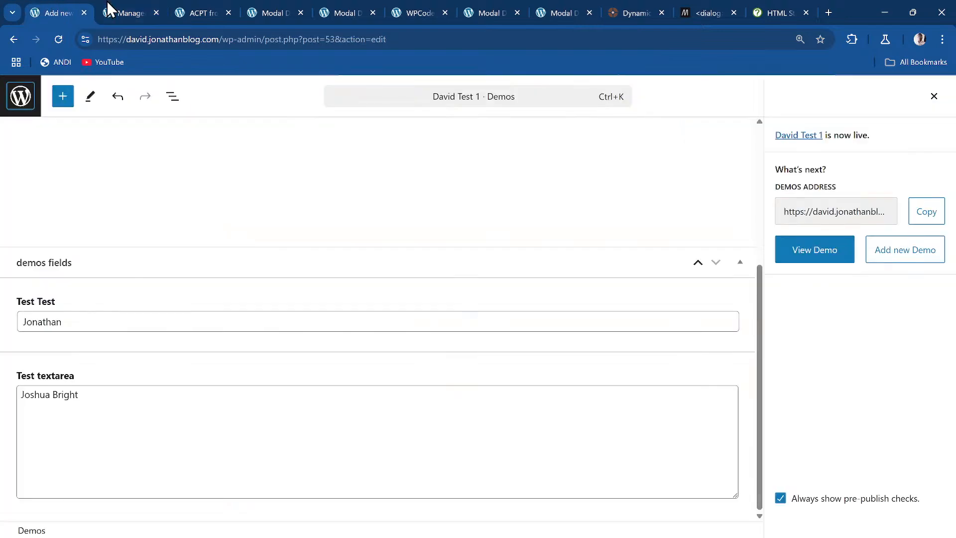
pyautogui.click(176, 8)
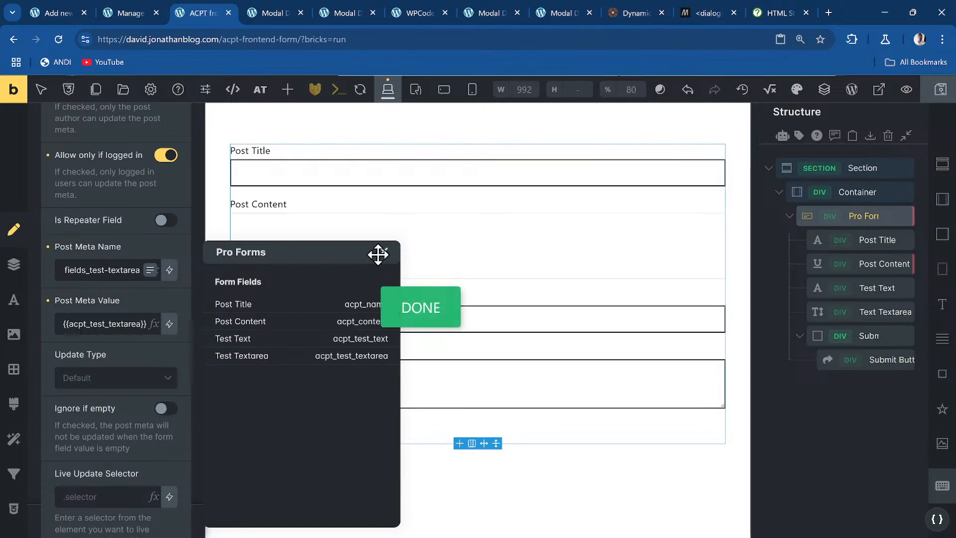
# - On the live form, enter a test post title and the content 'This is just a placeholder'
pyautogui.click(12, 95)
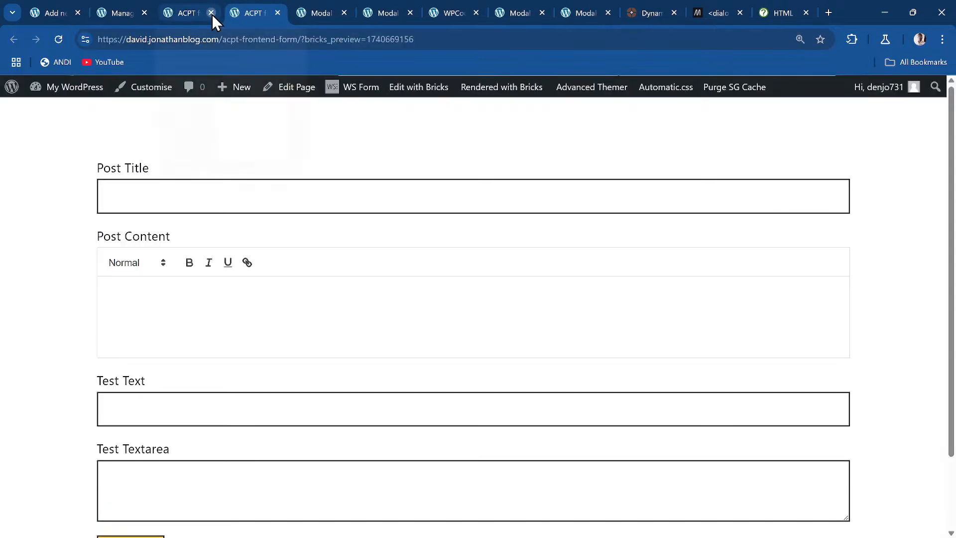
pyautogui.click(149, 194)
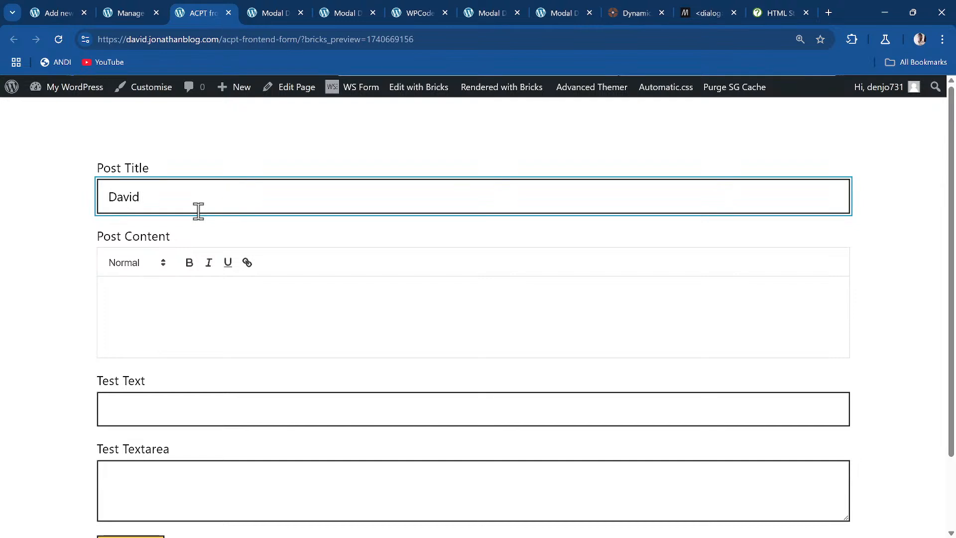
pyautogui.write('David Test')
pyautogui.click(177, 291)
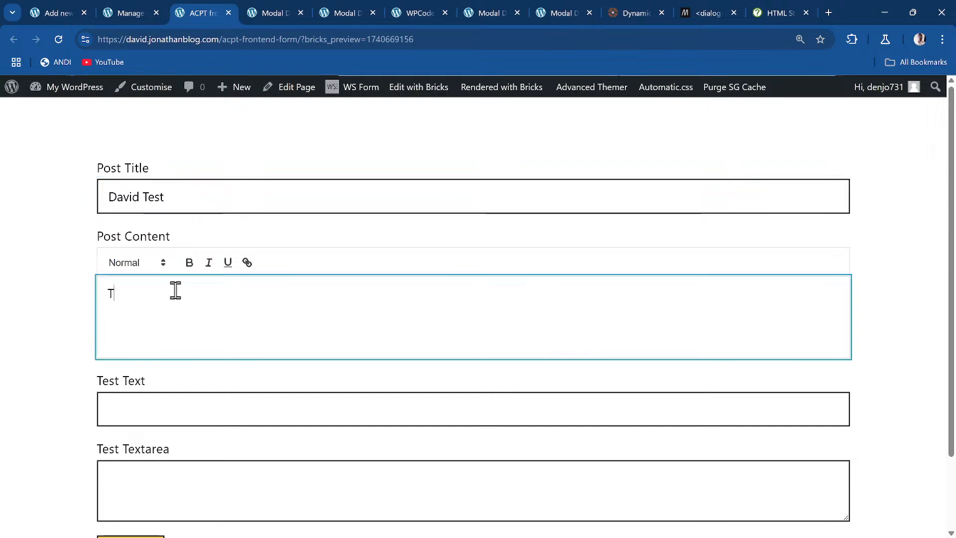
pyautogui.write('This is just a place')
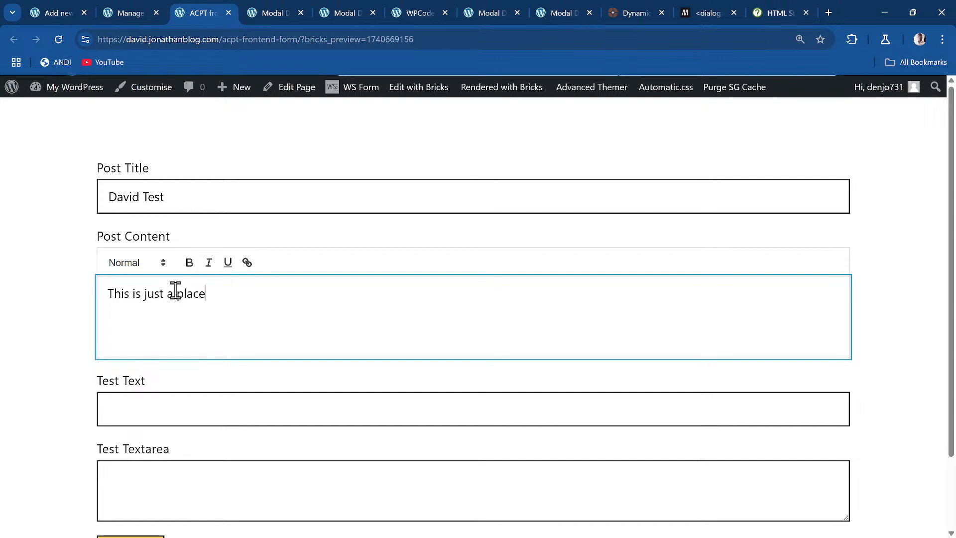
pyautogui.write('holder')
pyautogui.scroll(-2, 254, 275)
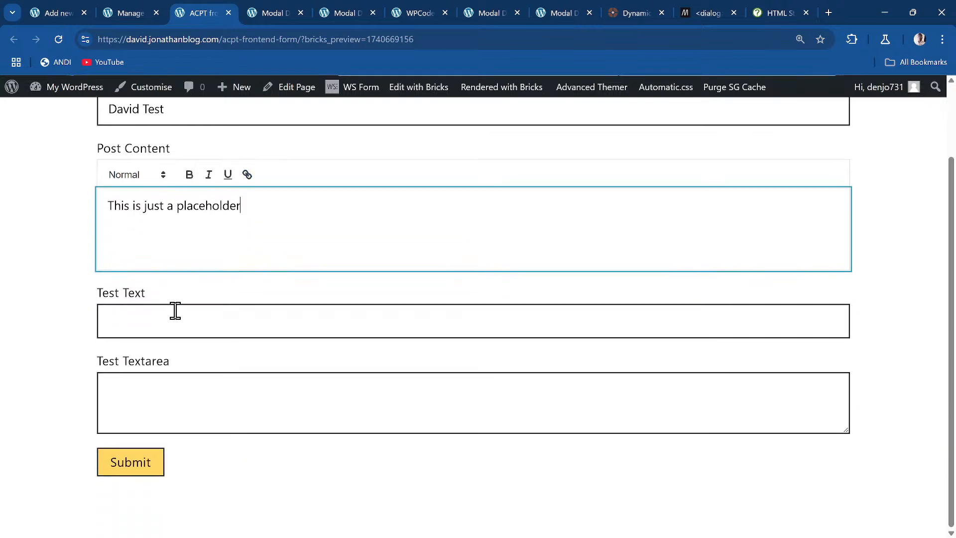
pyautogui.click(168, 319)
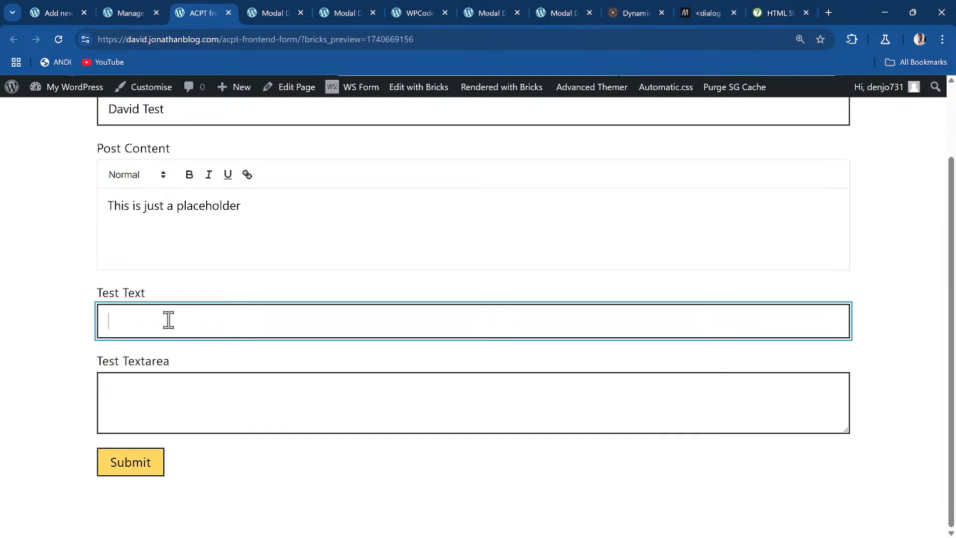
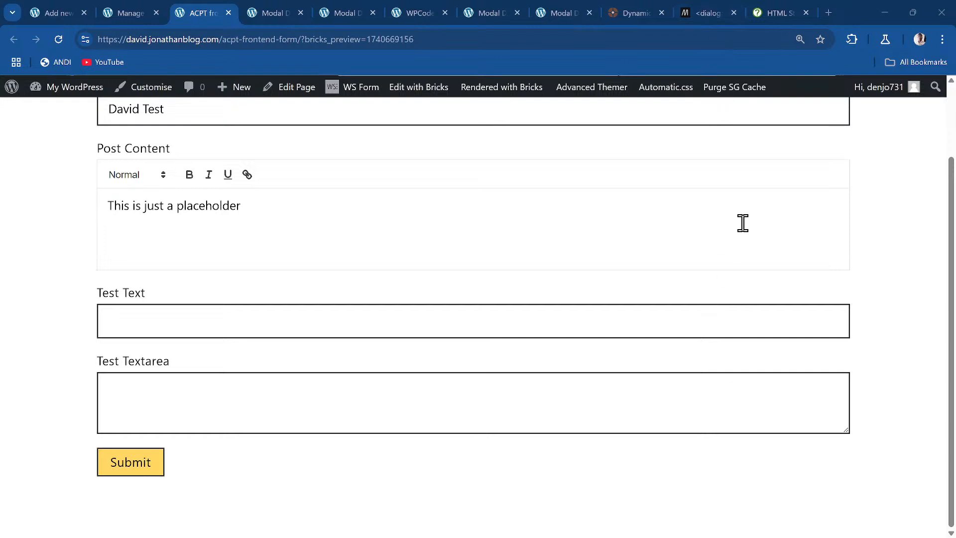
# - Submit the frontend form with Test Text 'Test 123' and Test Textarea 'Text area 1234'
pyautogui.click(524, 319)
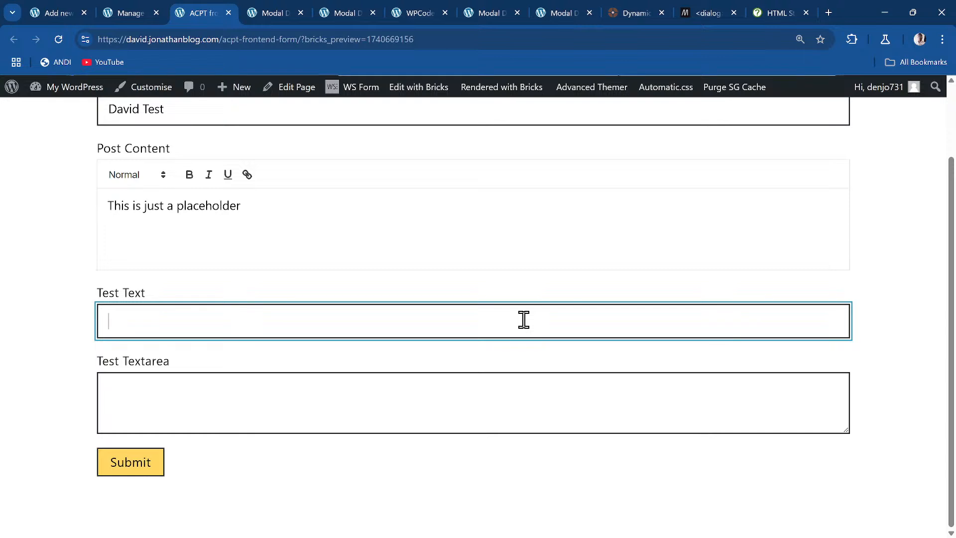
pyautogui.write('Test 123')
pyautogui.press('Tab')
pyautogui.write('T')
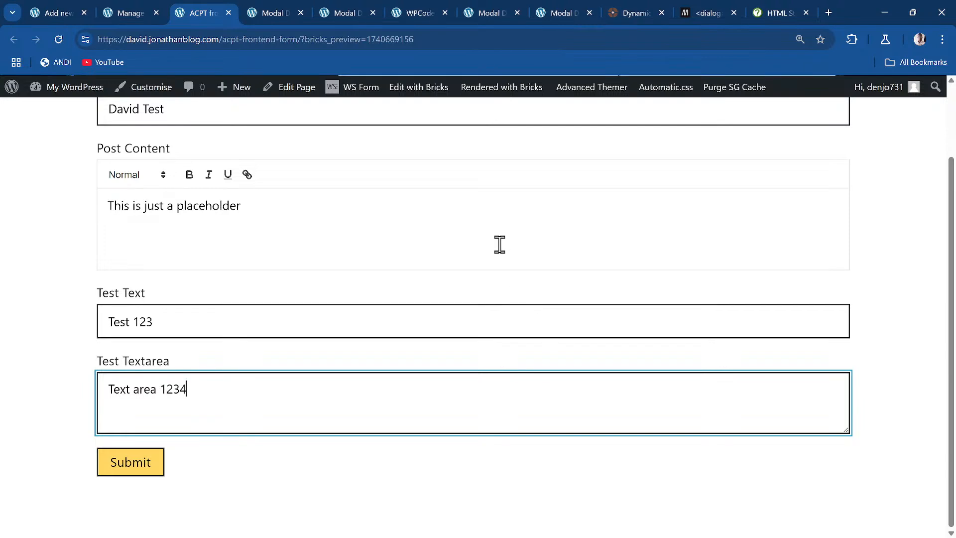
pyautogui.scroll(2, 499, 243)
pyautogui.scroll(-2, 444, 312)
pyautogui.click(130, 463)
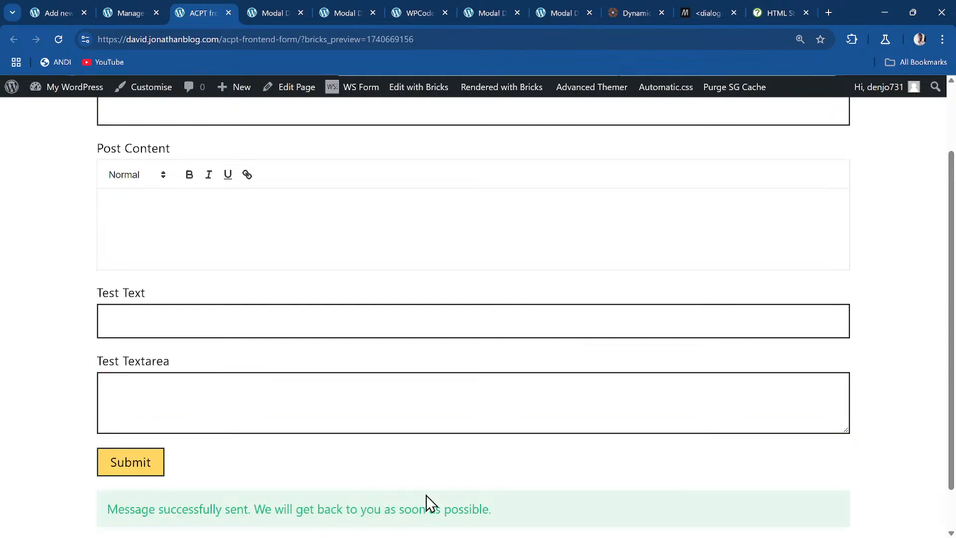
# - Open the latest post from Demos > All Demos in the post editor
pyautogui.click(151, 12)
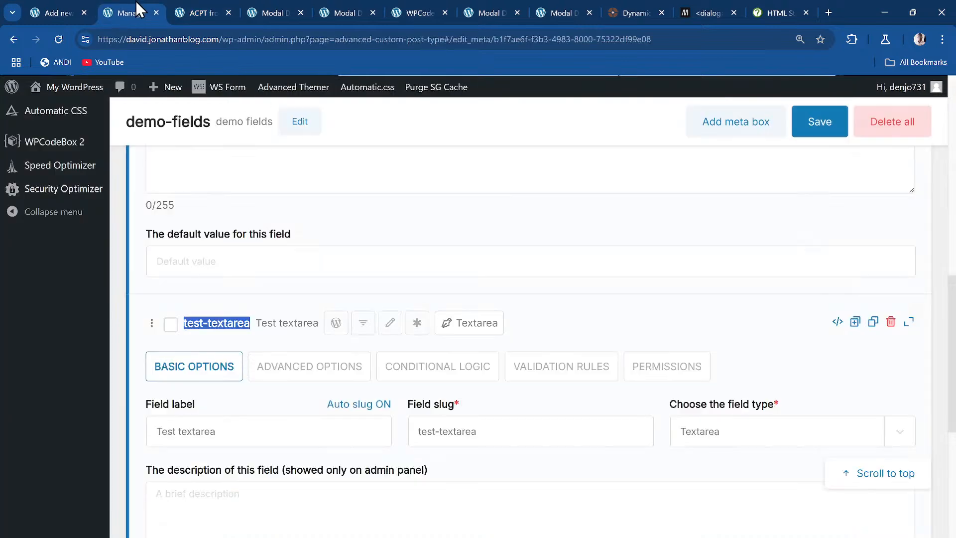
pyautogui.scroll(10, 107, 228)
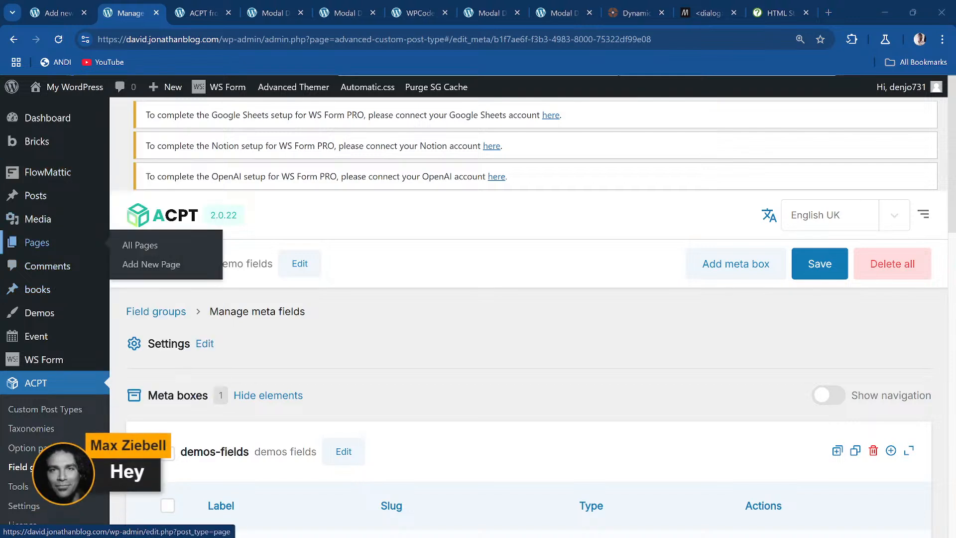
pyautogui.click(140, 245)
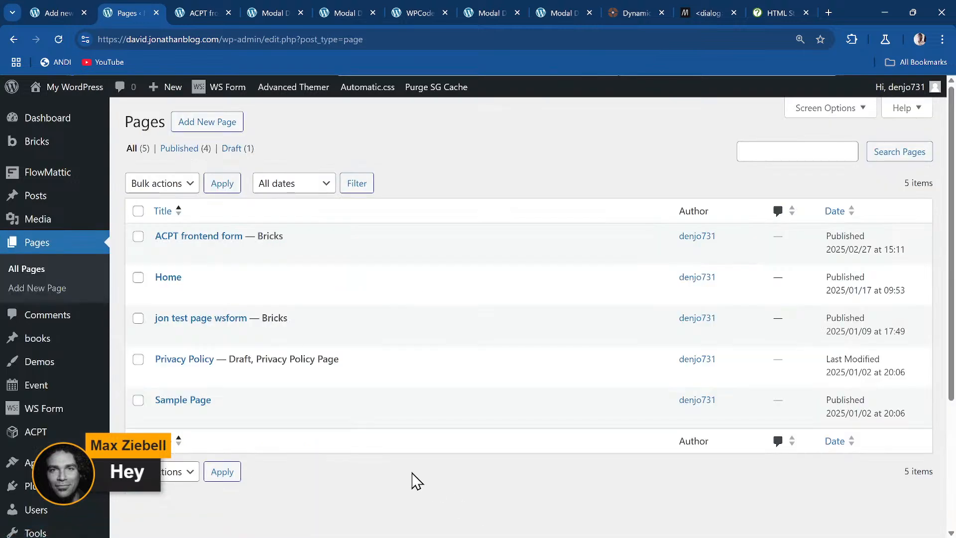
pyautogui.click(143, 367)
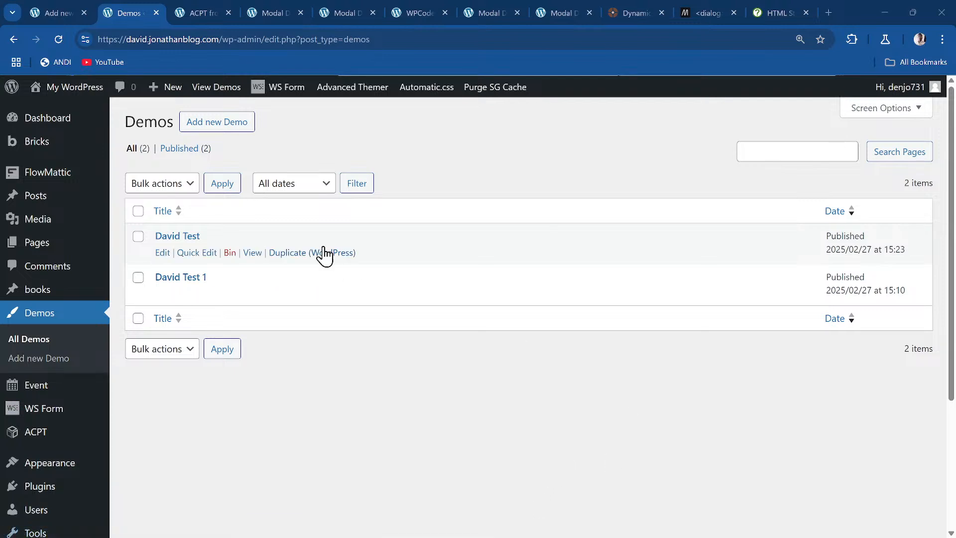
pyautogui.click(189, 10)
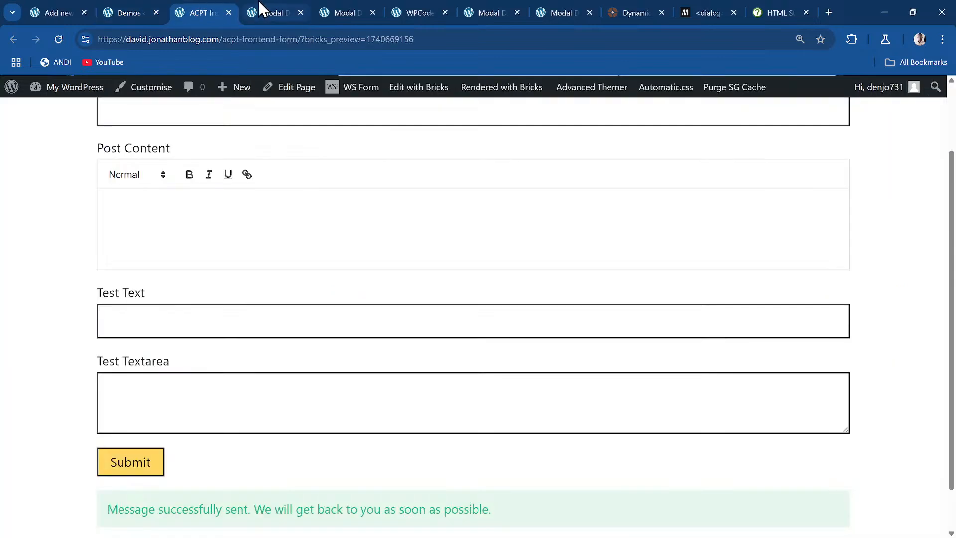
pyautogui.click(115, 9)
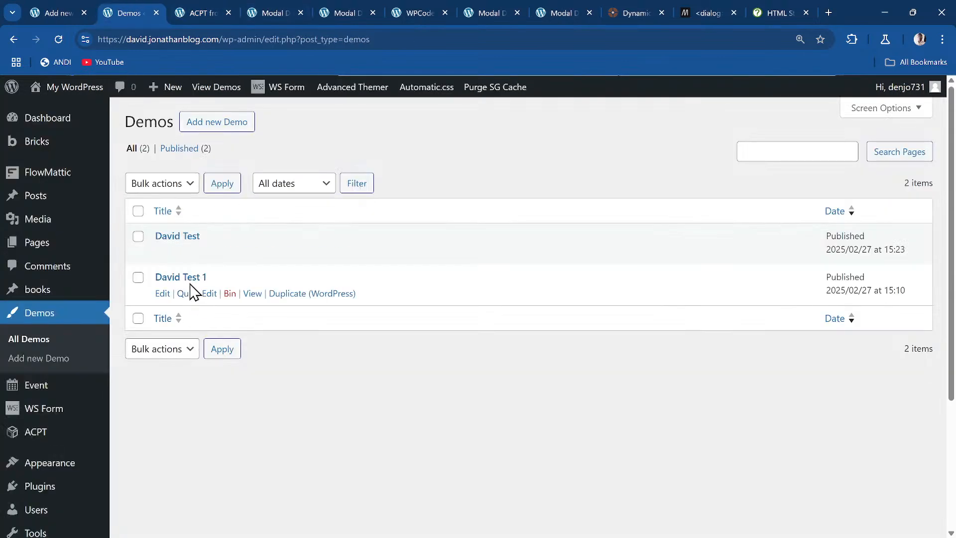
pyautogui.click(188, 234)
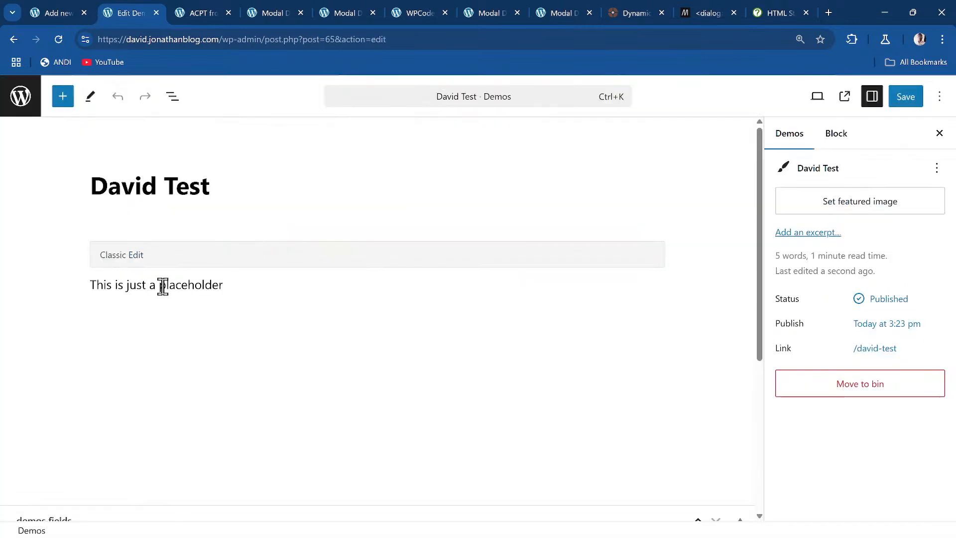
# - Confirm the post's demos test fields are empty, then return to the frontend form page
pyautogui.scroll(-5, 153, 287)
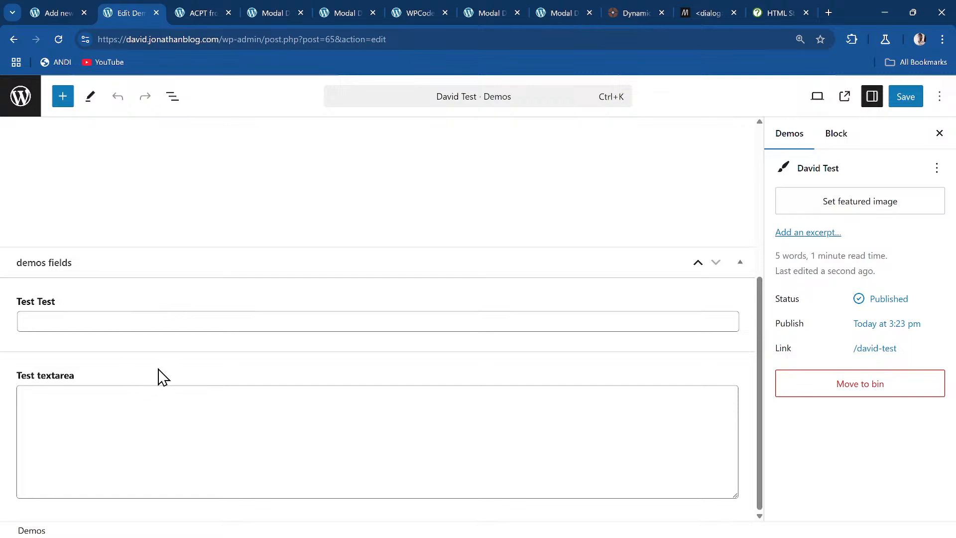
pyautogui.scroll(5, 235, 393)
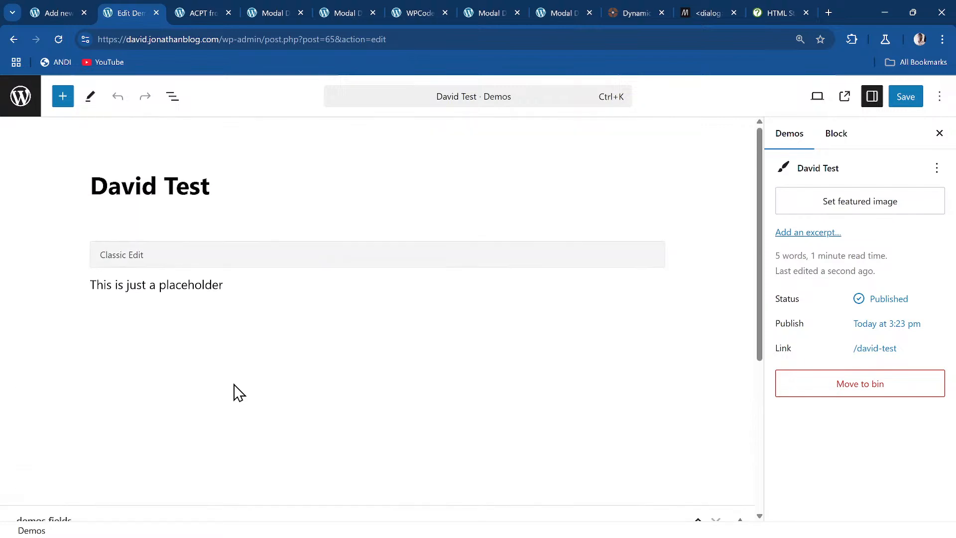
pyautogui.scroll(-5, 238, 397)
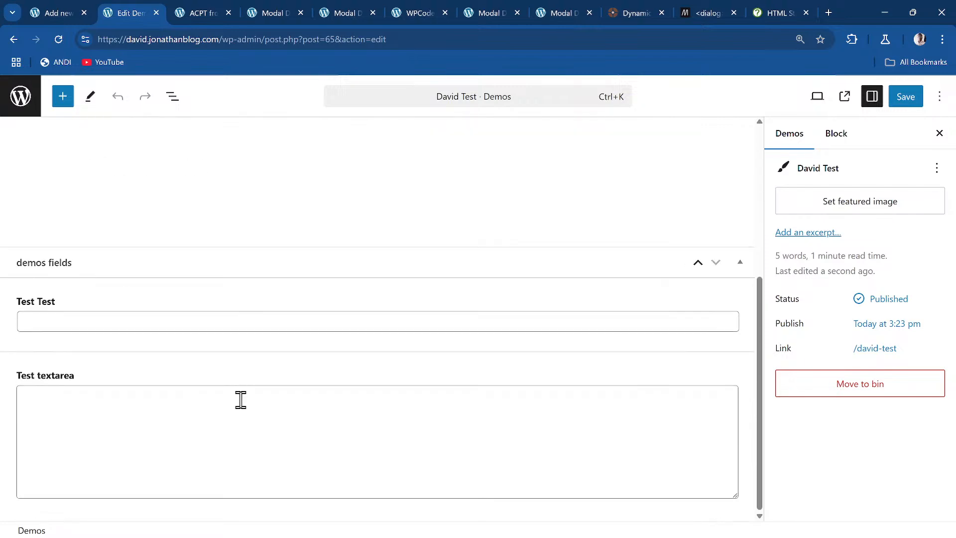
pyautogui.click(211, 11)
pyautogui.click(271, 11)
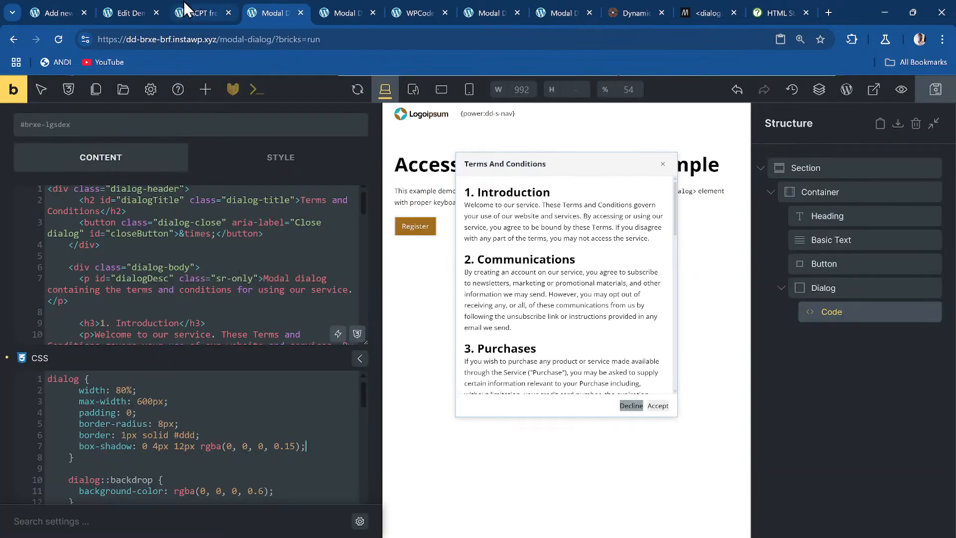
pyautogui.click(204, 12)
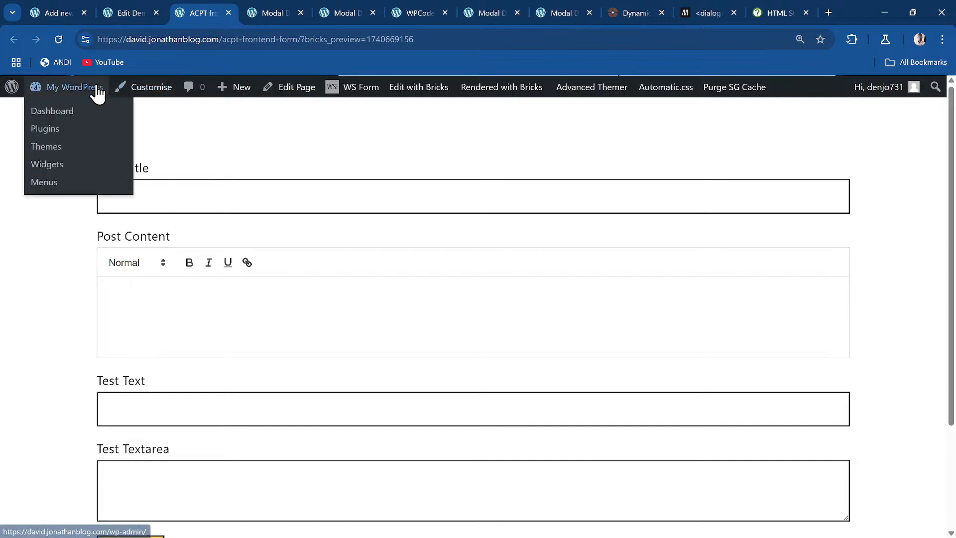
pyautogui.click(147, 10)
pyautogui.click(203, 11)
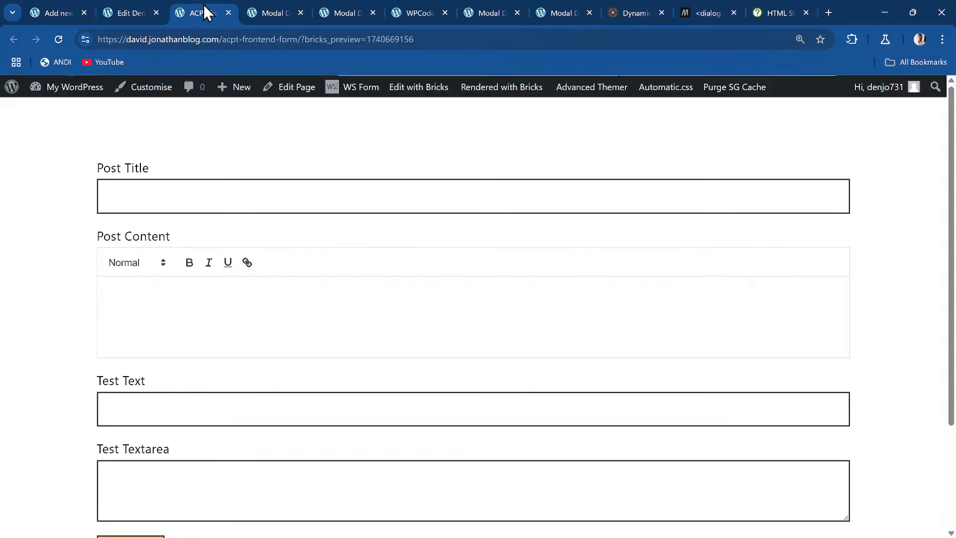
pyautogui.click(79, 96)
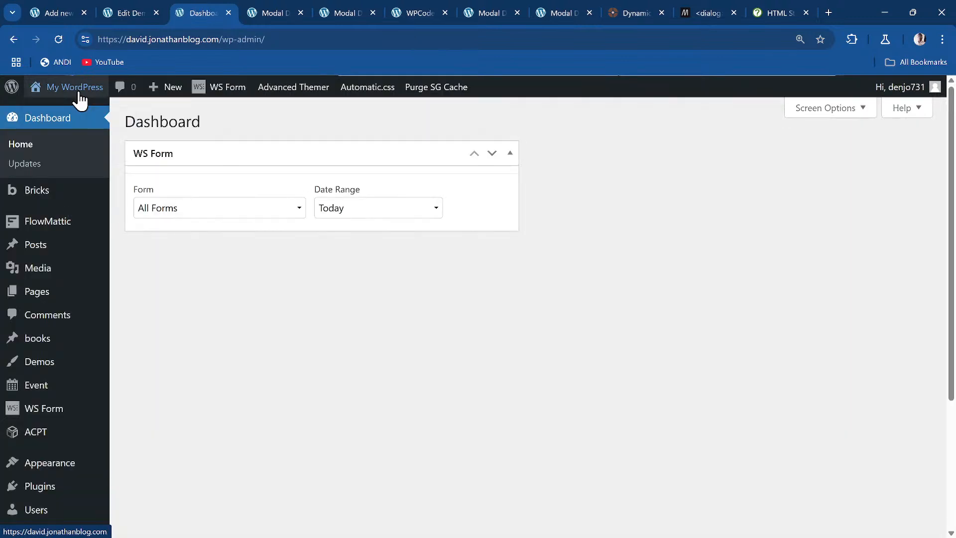
pyautogui.click(13, 39)
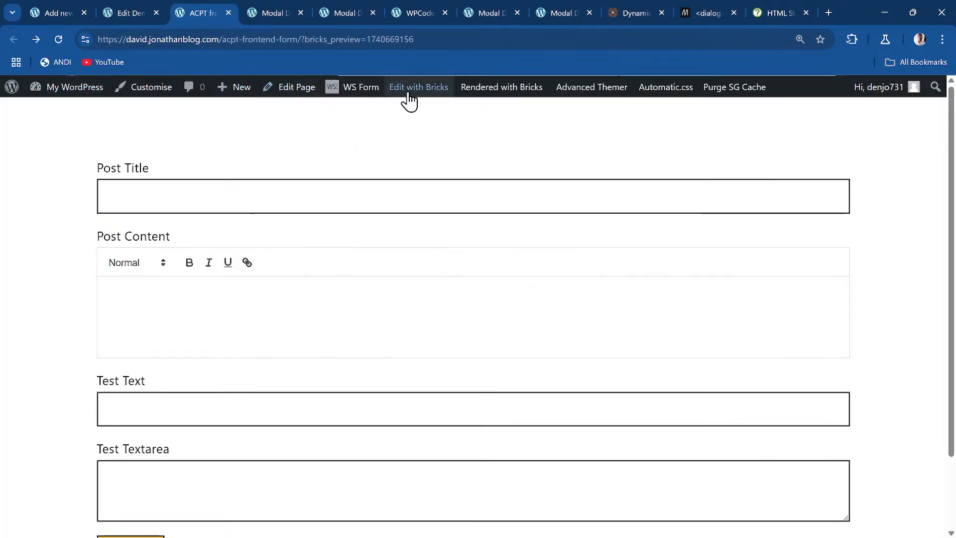
# - Open the form page in Bricks Builder and select the Pro Form's settings
pyautogui.moveTo(408, 97)
pyautogui.click(438, 95)
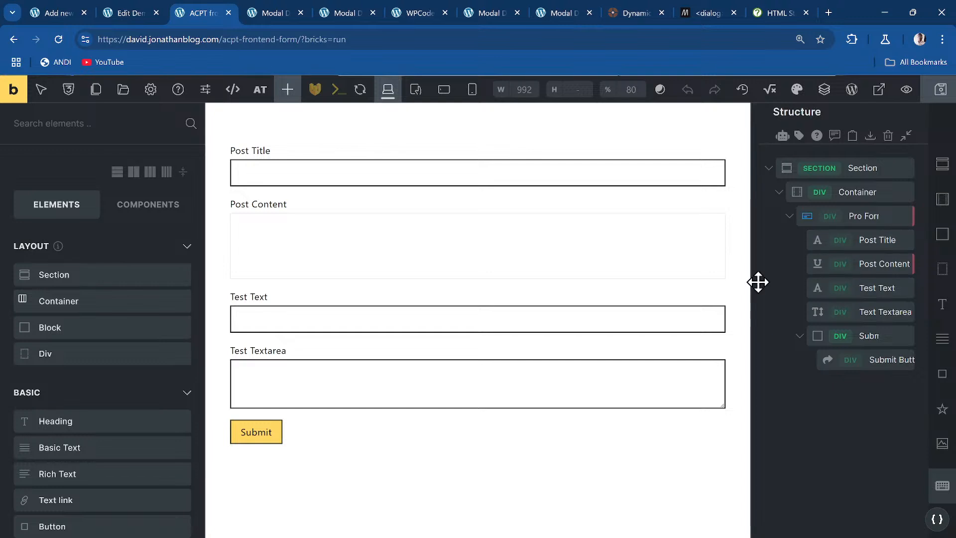
pyautogui.click(885, 289)
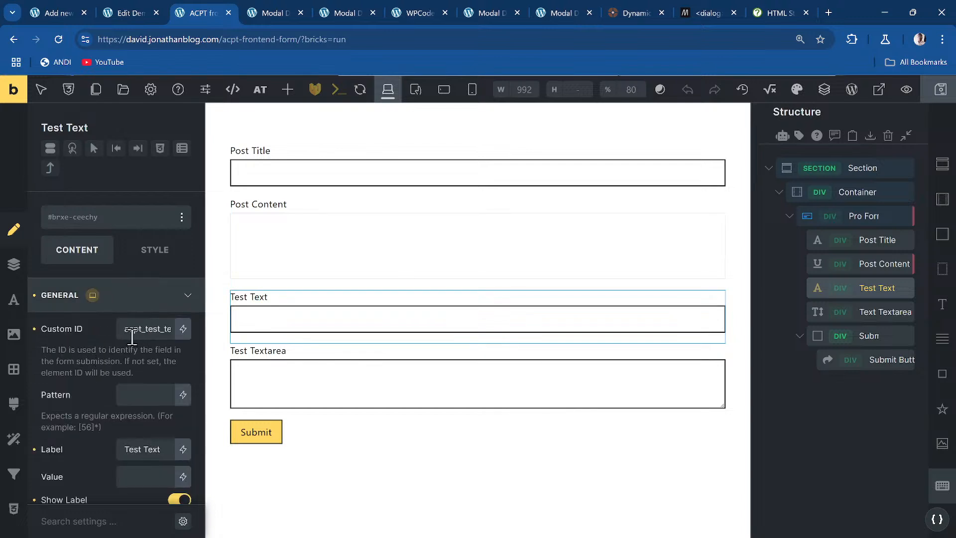
pyautogui.click(872, 221)
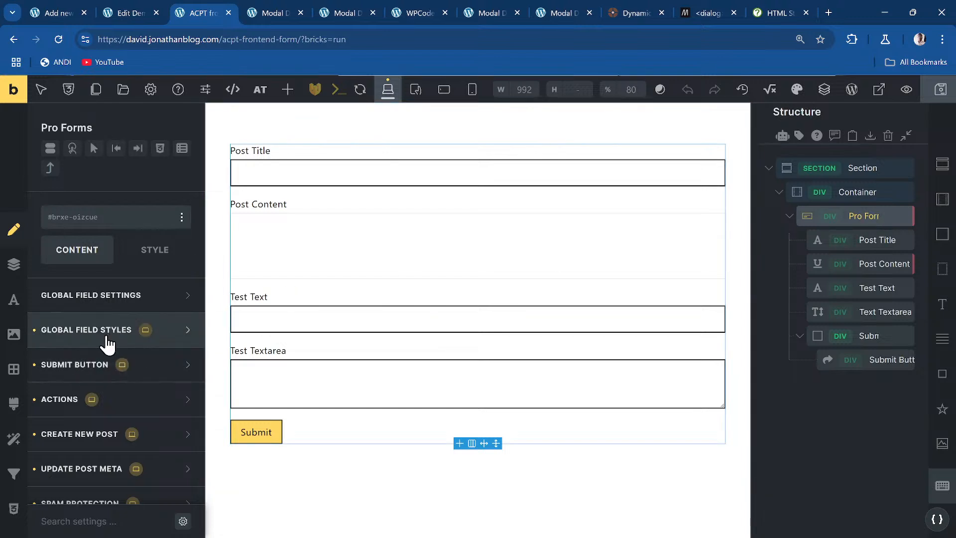
# - Inspect the first Update Post Meta mapping: {{acpt_test_text}} into demos fields_test-test for {{live_post_id}}
pyautogui.scroll(-1, 100, 398)
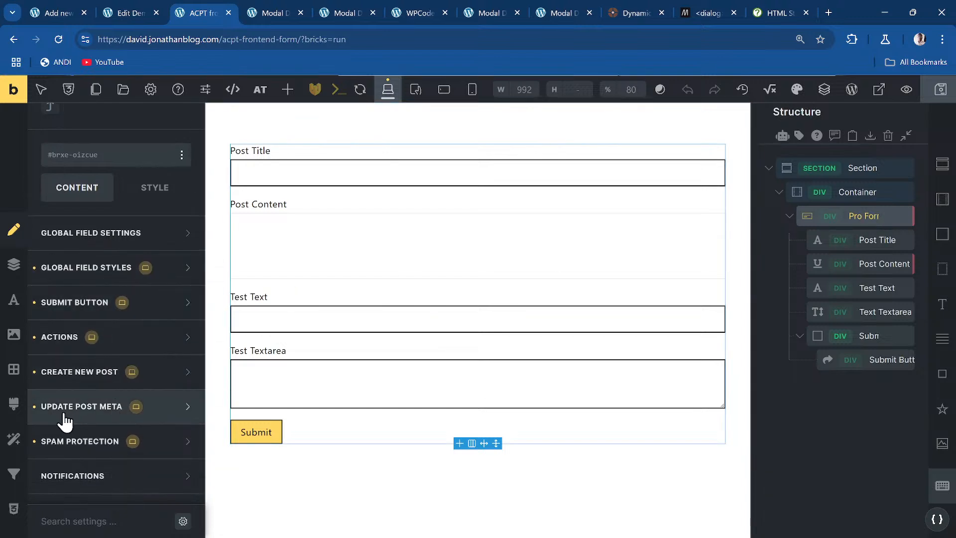
pyautogui.click(82, 402)
pyautogui.scroll(-3, 94, 398)
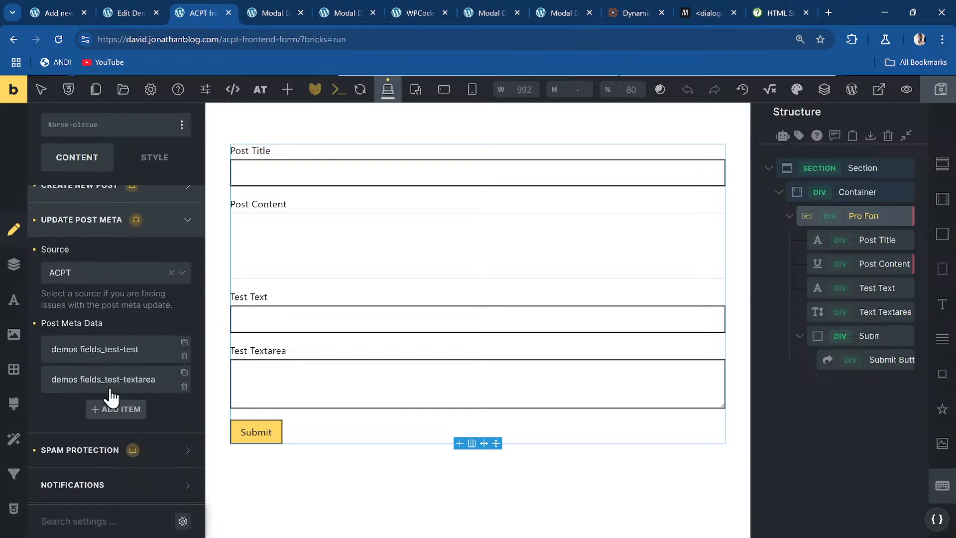
pyautogui.click(81, 350)
pyautogui.scroll(-3, 94, 351)
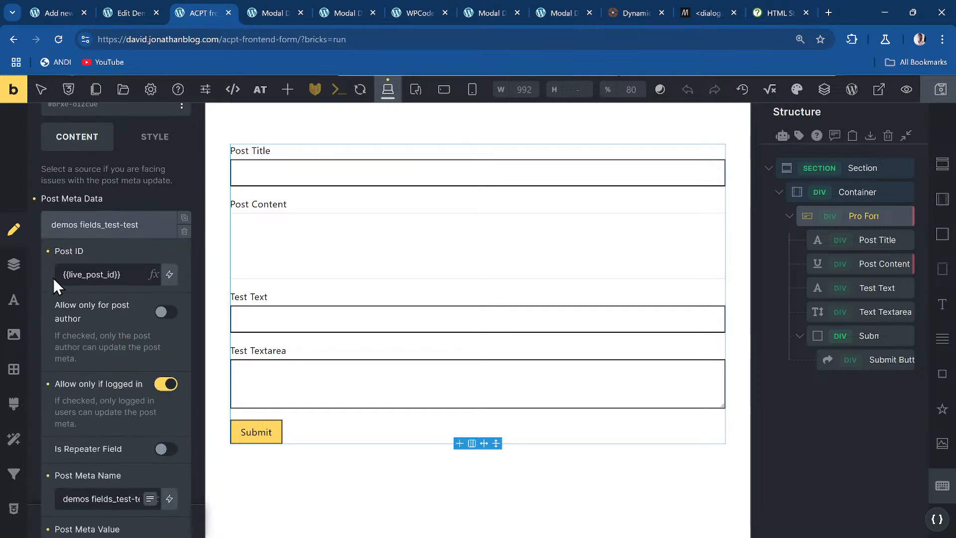
pyautogui.scroll(-3, 88, 374)
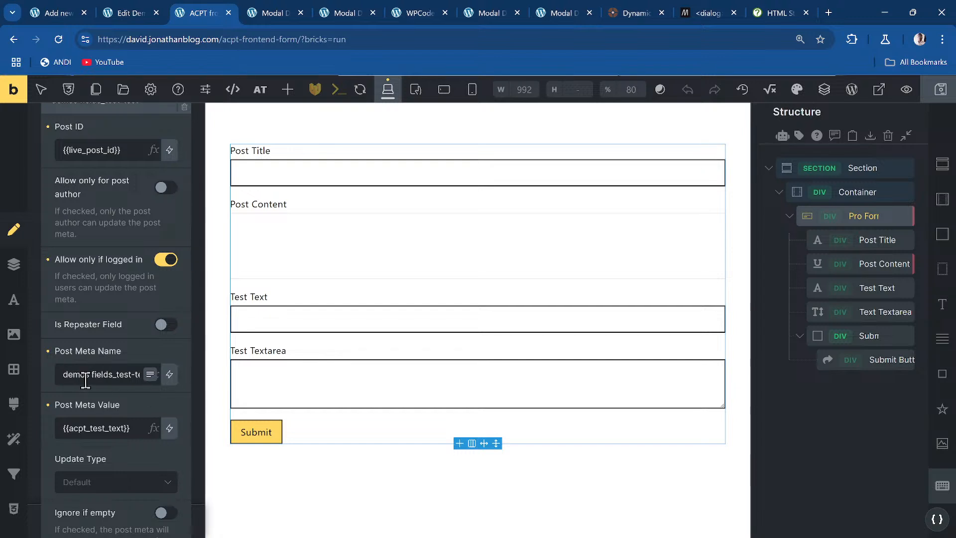
pyautogui.scroll(-1, 103, 405)
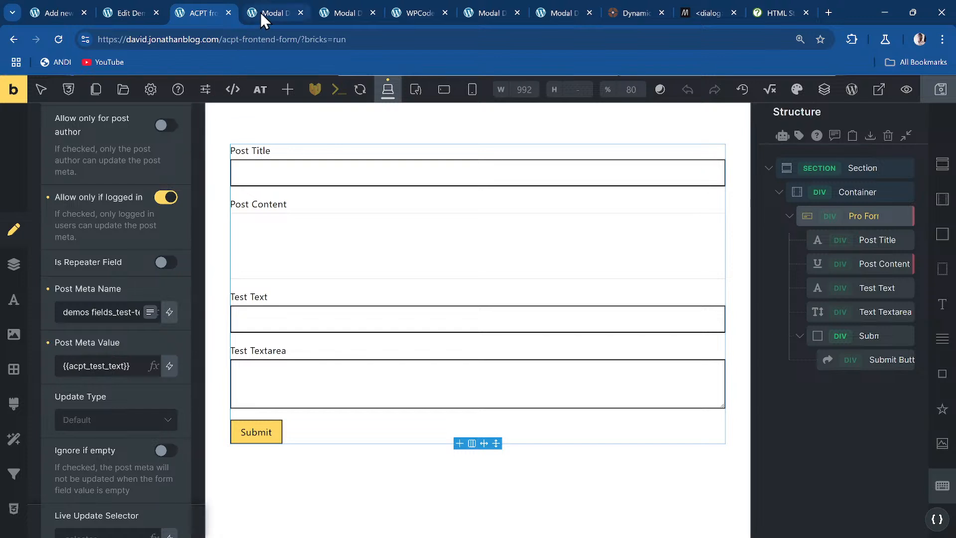
# - Open the preview in a new tab and go to WordPress admin's Installed Plugins list
pyautogui.click(13, 90)
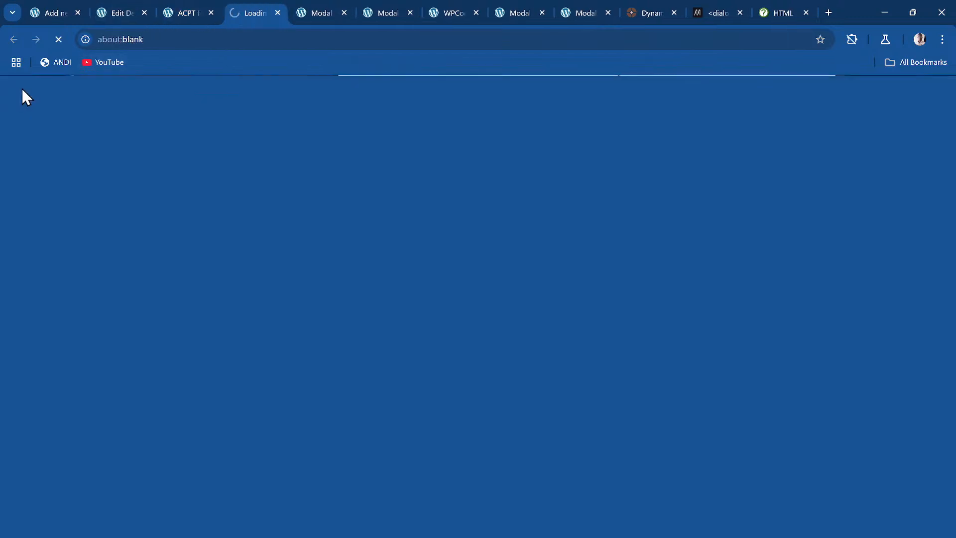
pyautogui.click(64, 99)
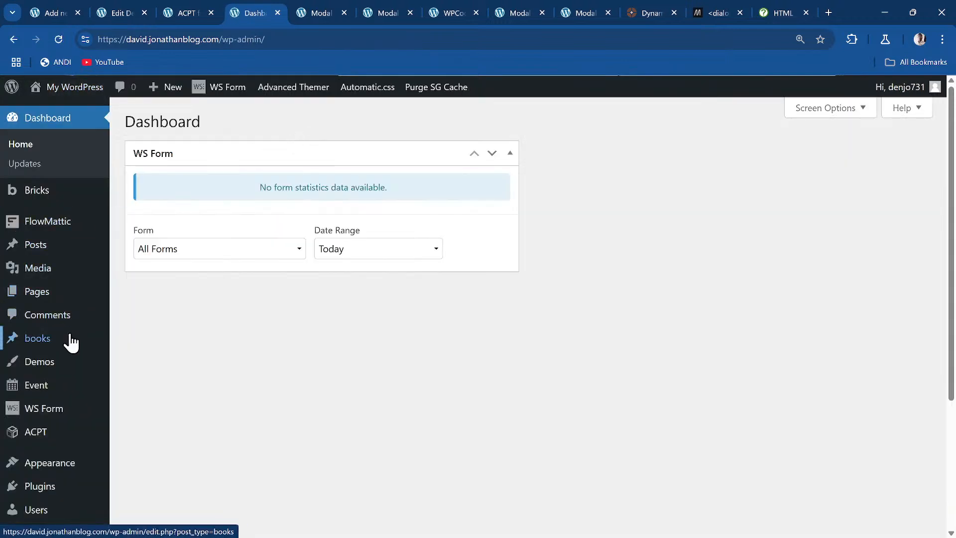
pyautogui.scroll(-1, 70, 342)
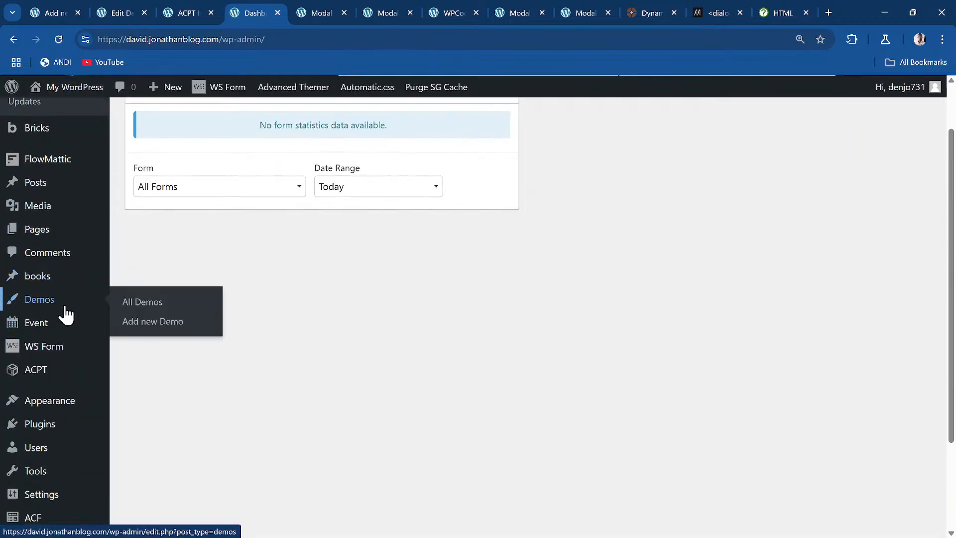
pyautogui.scroll(-2, 66, 326)
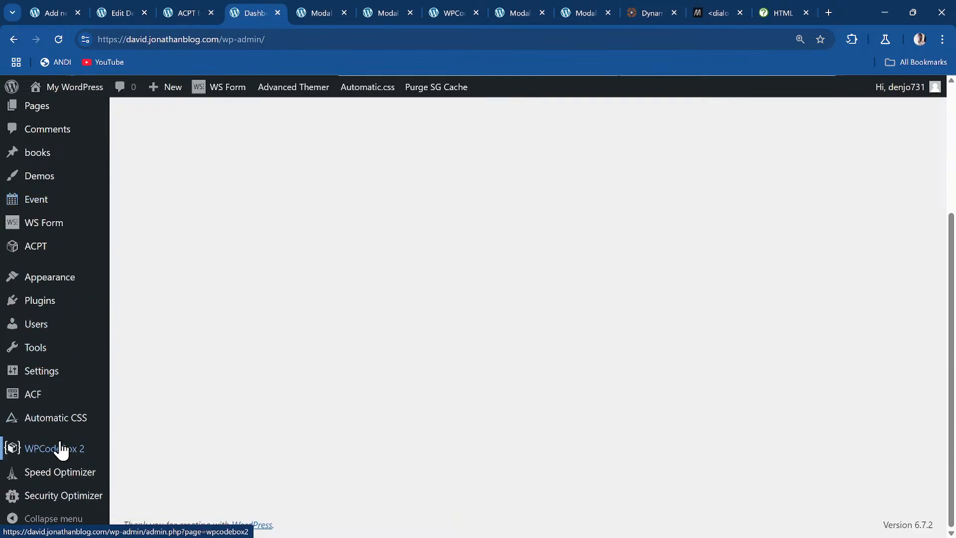
pyautogui.scroll(3, 60, 427)
pyautogui.scroll(-3, 58, 414)
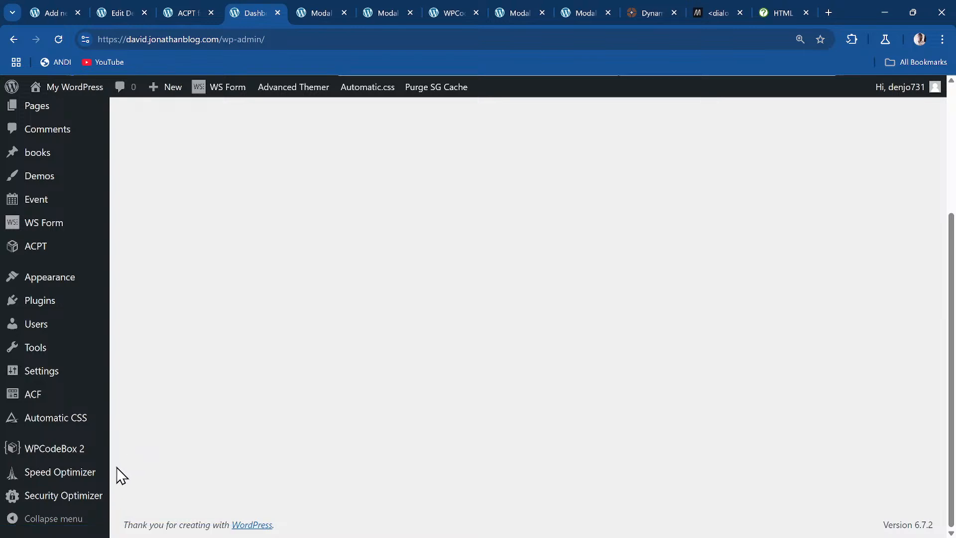
pyautogui.scroll(1, 58, 329)
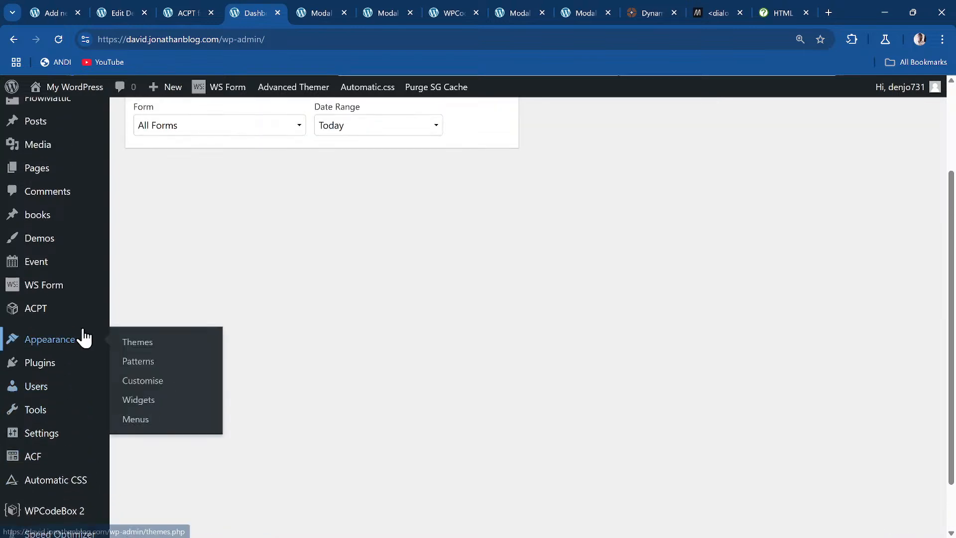
pyautogui.moveTo(71, 373)
pyautogui.click(140, 367)
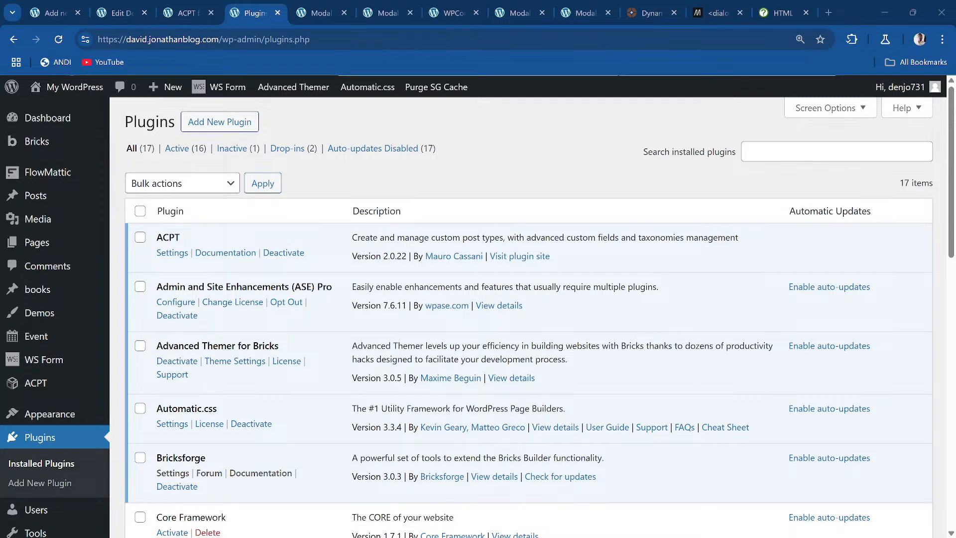
# - Review the installed plugins, then reach Add Plugins with the .zip upload panel showing
pyautogui.click(171, 4)
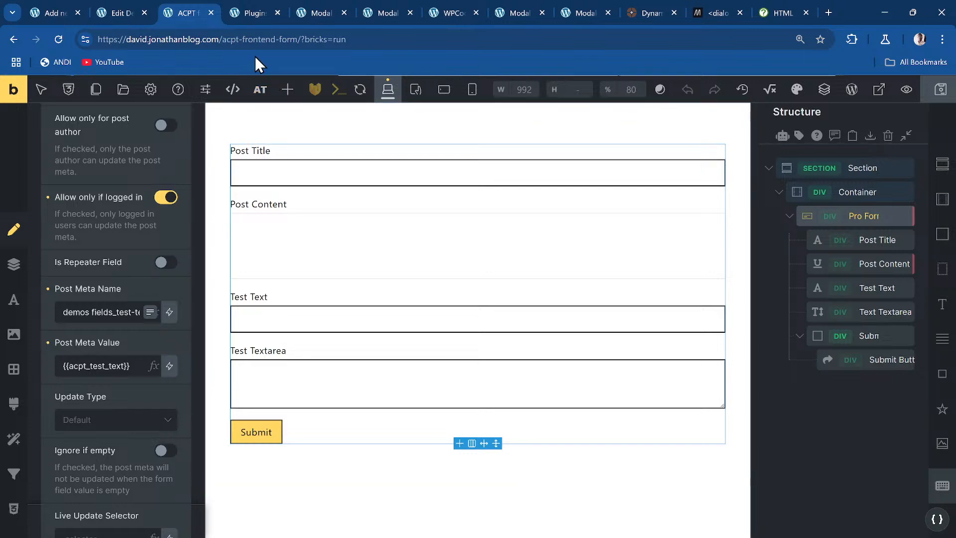
pyautogui.click(254, 12)
pyautogui.scroll(-2, 252, 249)
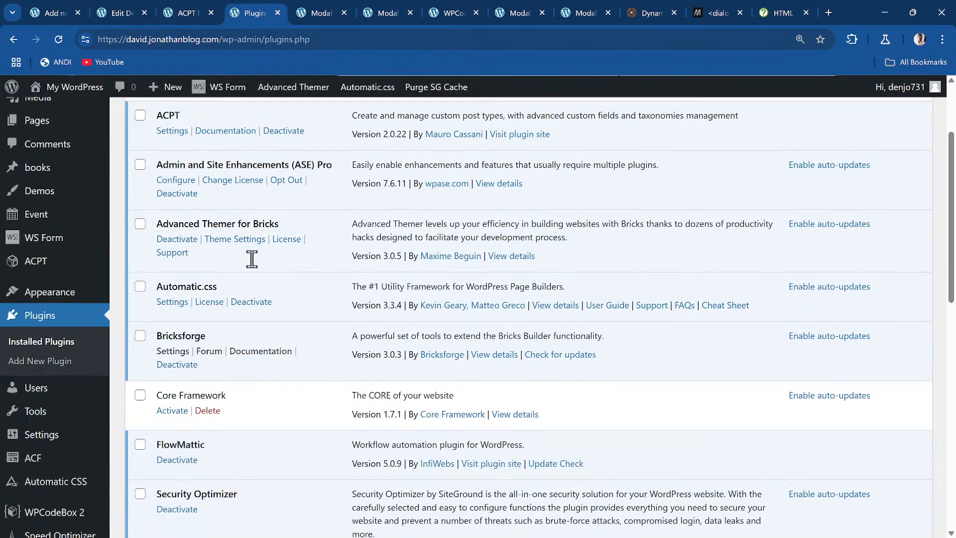
pyautogui.scroll(-4, 252, 261)
pyautogui.scroll(2, 252, 267)
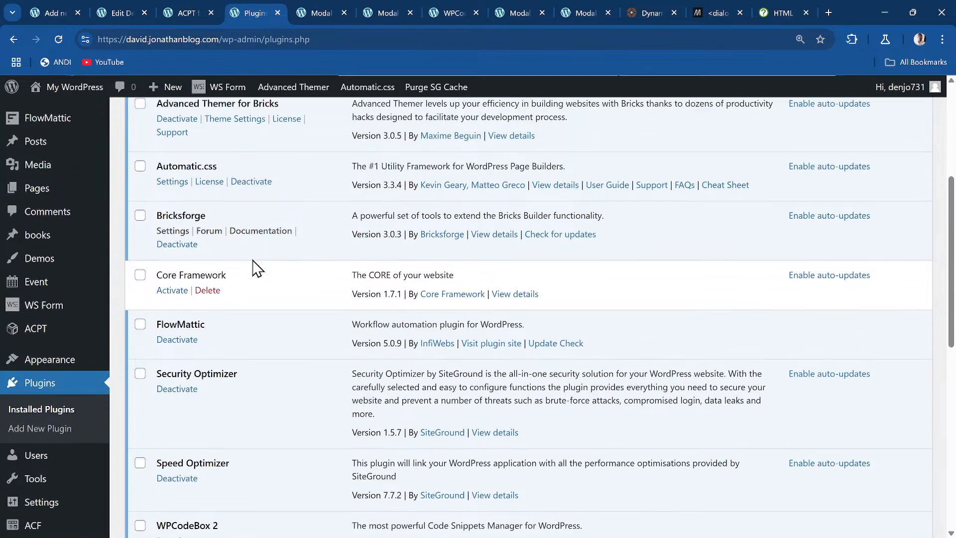
pyautogui.scroll(-4, 256, 268)
pyautogui.scroll(-6, 256, 269)
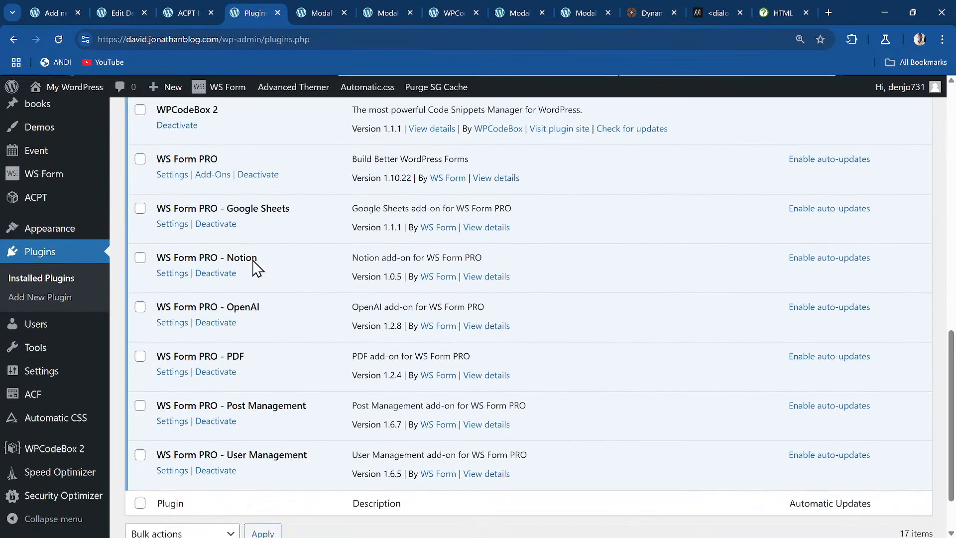
pyautogui.scroll(15, 255, 269)
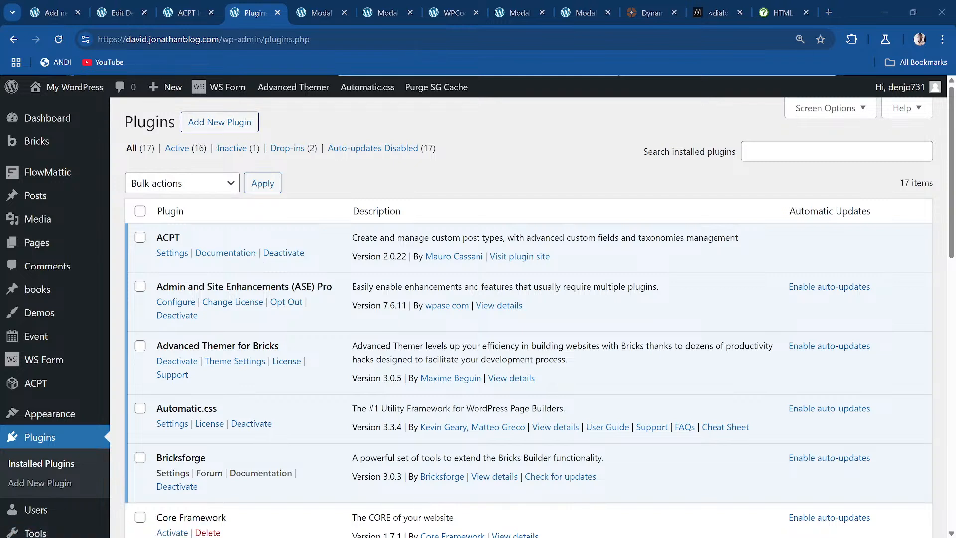
pyautogui.click(220, 122)
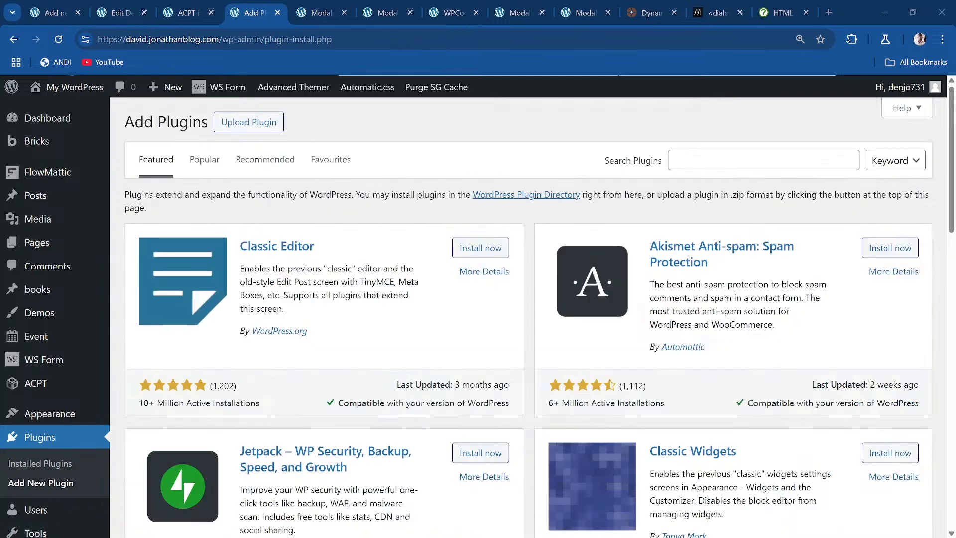
pyautogui.click(256, 122)
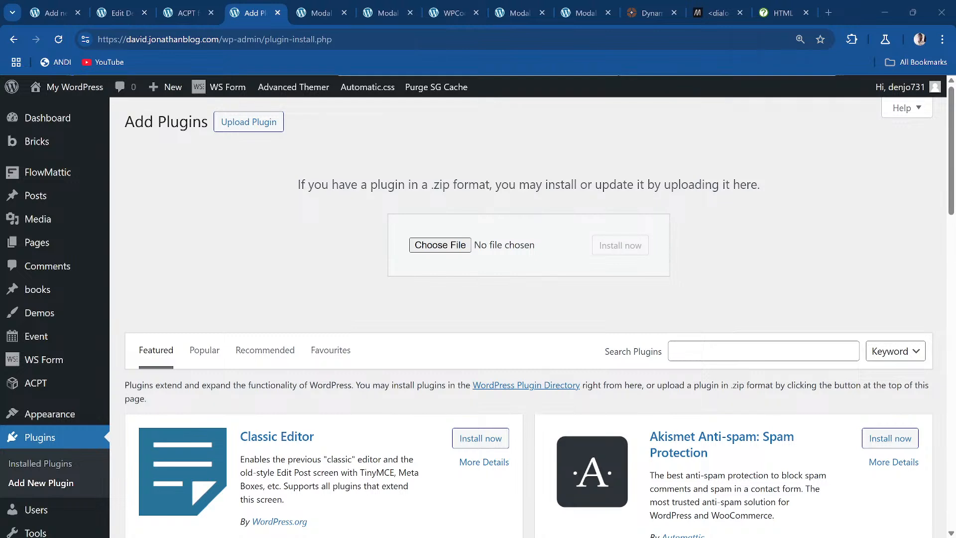
# - Upload the dynamic-shortcodes 1.5.9 zip, install it, and activate Dynamic Shortcodes
pyautogui.moveTo(557, 164); pyautogui.dragTo(473, 244)
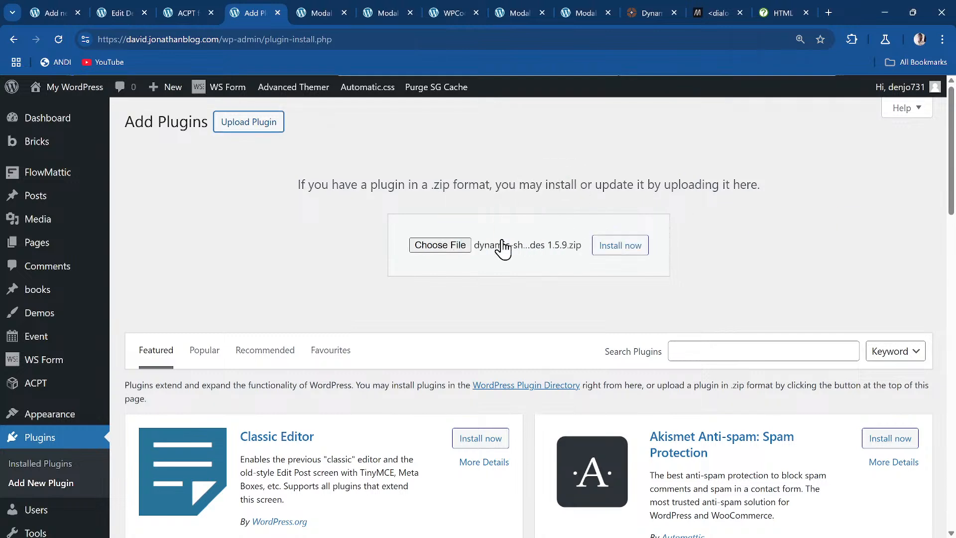
pyautogui.click(620, 249)
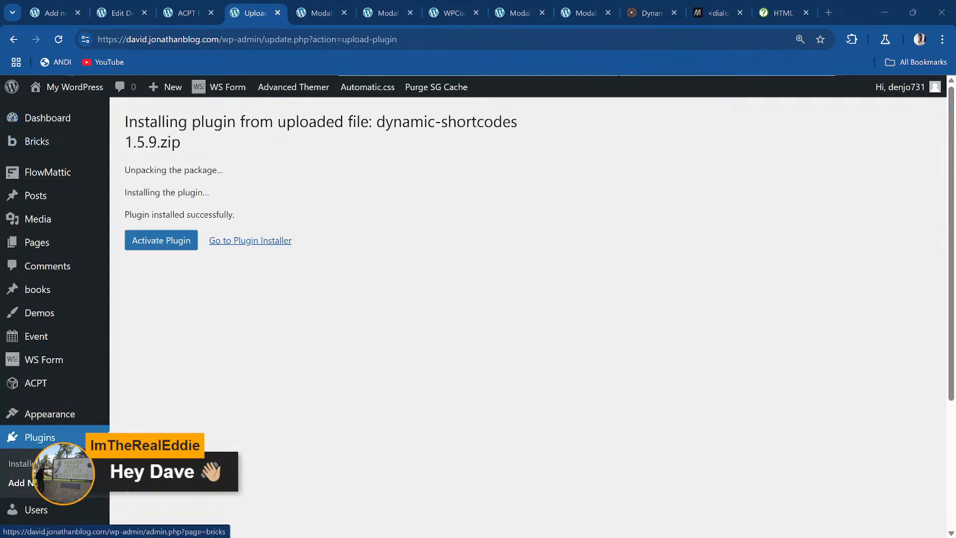
pyautogui.click(169, 243)
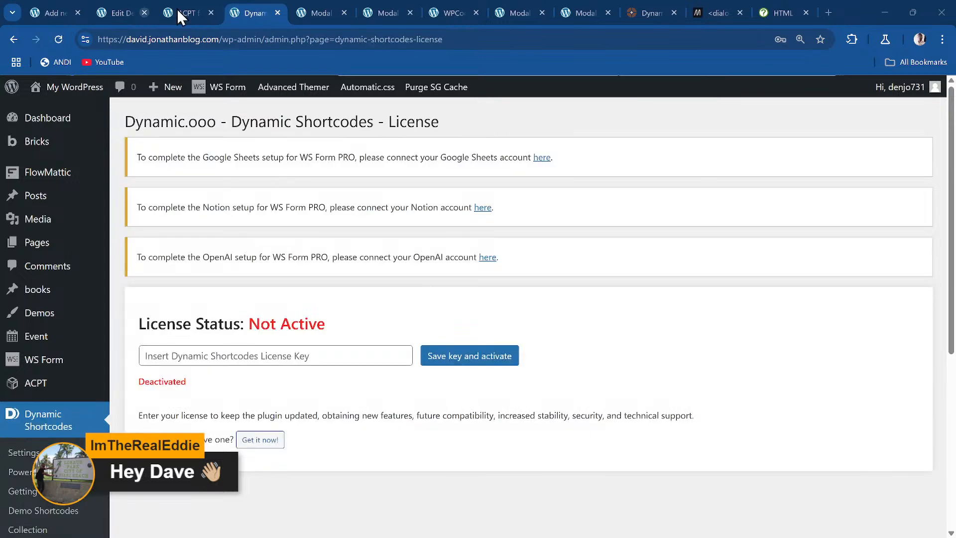
# - Open Dynamic Shortcodes' Demo Shortcodes page and search the preview post list for the test posts
pyautogui.hotkey('ctrl', 'w')
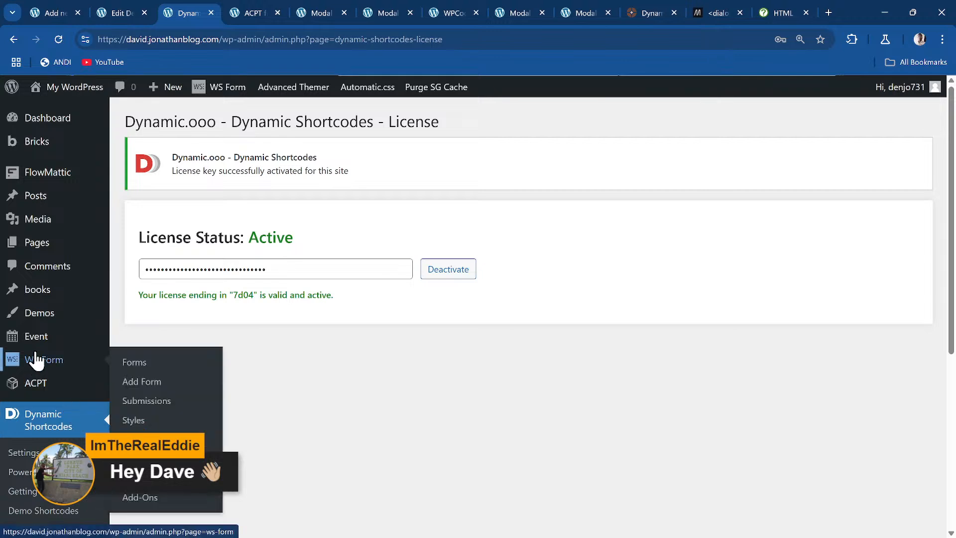
pyautogui.scroll(-2, 21, 311)
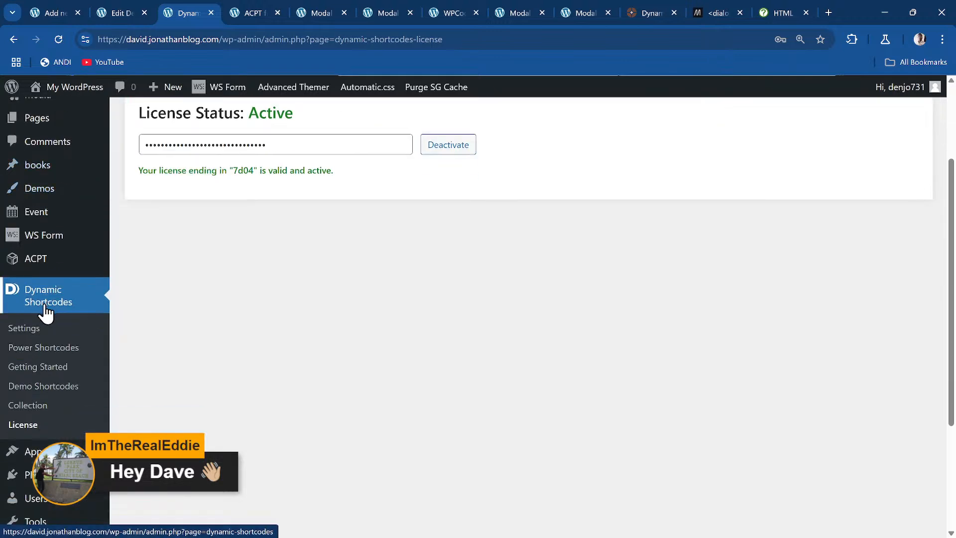
pyautogui.click(59, 388)
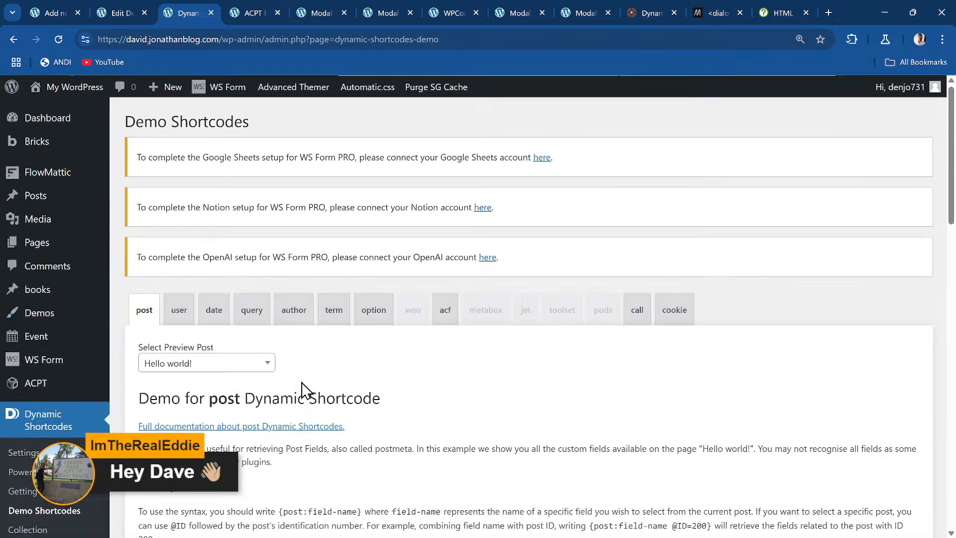
pyautogui.scroll(-3, 190, 309)
pyautogui.click(235, 241)
pyautogui.write('d')
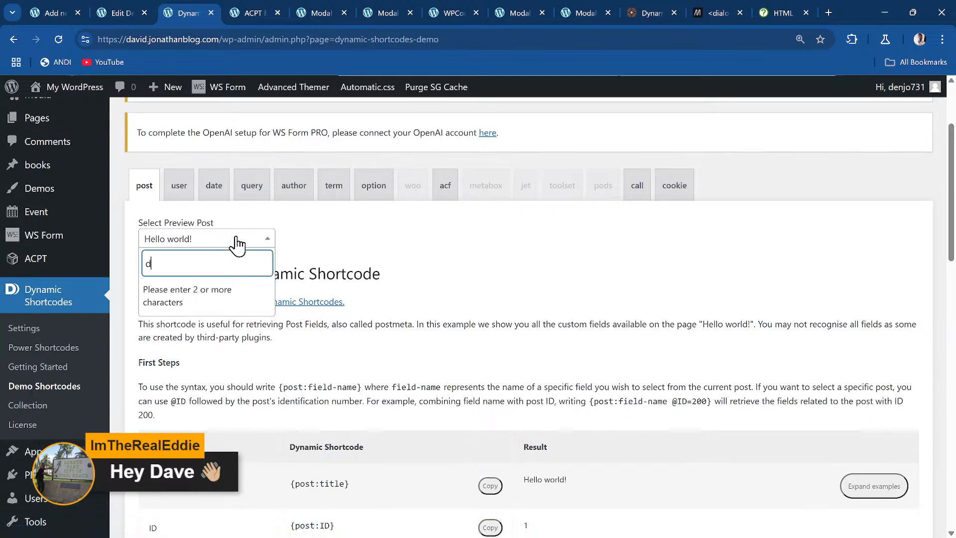
pyautogui.write('avid')
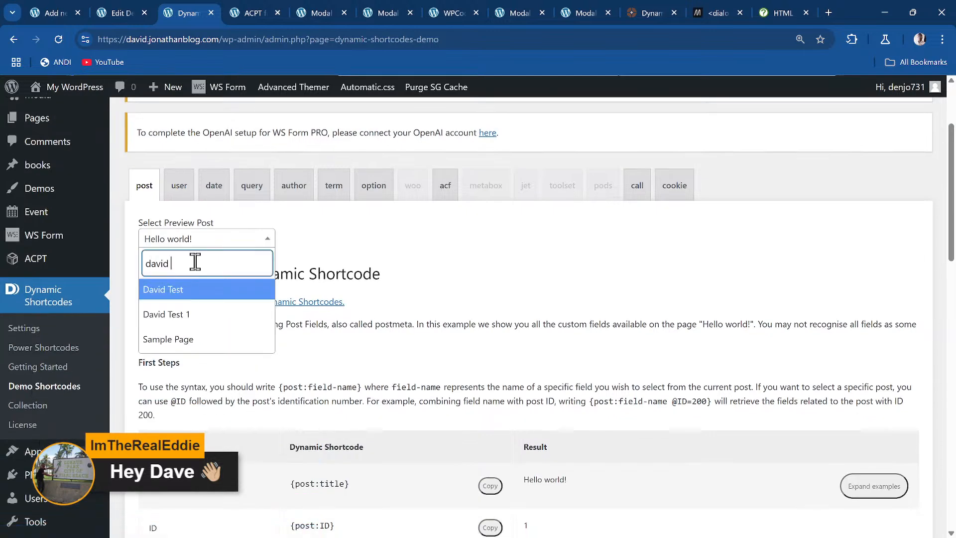
# - Preview test post ID 65 and read its field results, Test 123 and Text area 1234
pyautogui.click(199, 289)
pyautogui.scroll(-5, 219, 298)
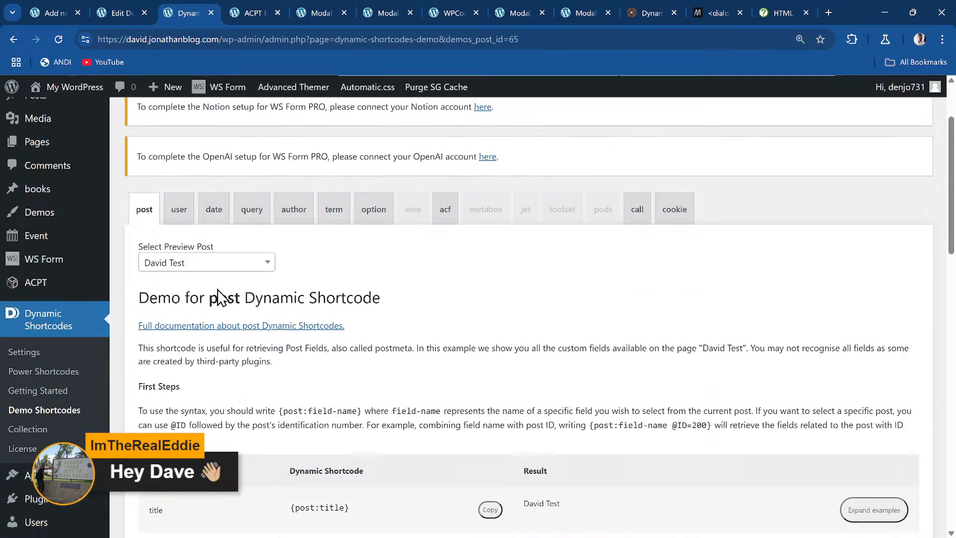
pyautogui.scroll(-14, 222, 298)
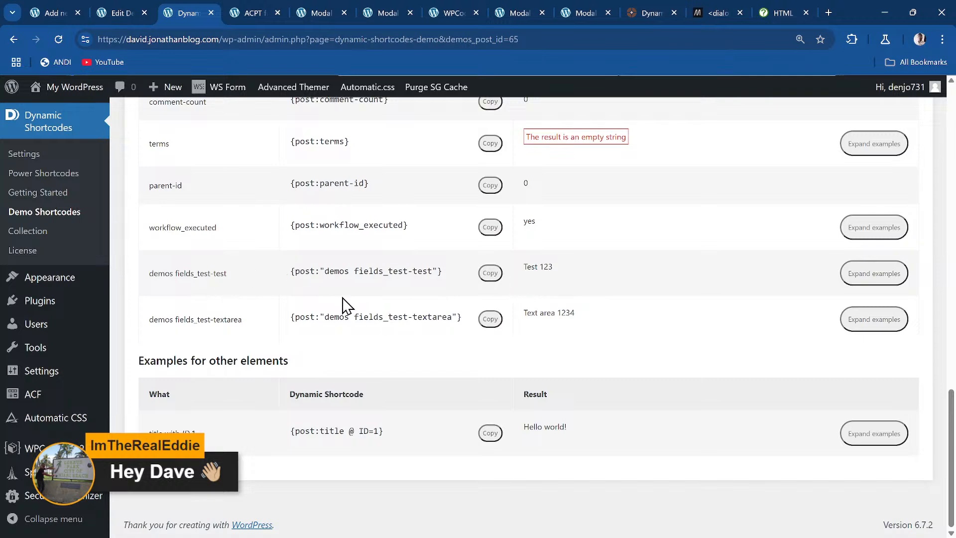
pyautogui.scroll(3, 377, 314)
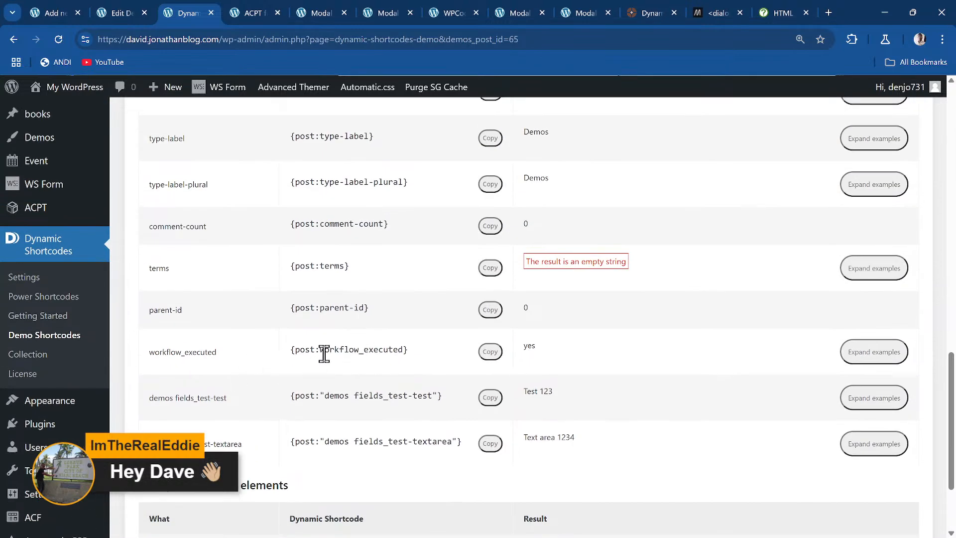
pyautogui.scroll(-3, 374, 395)
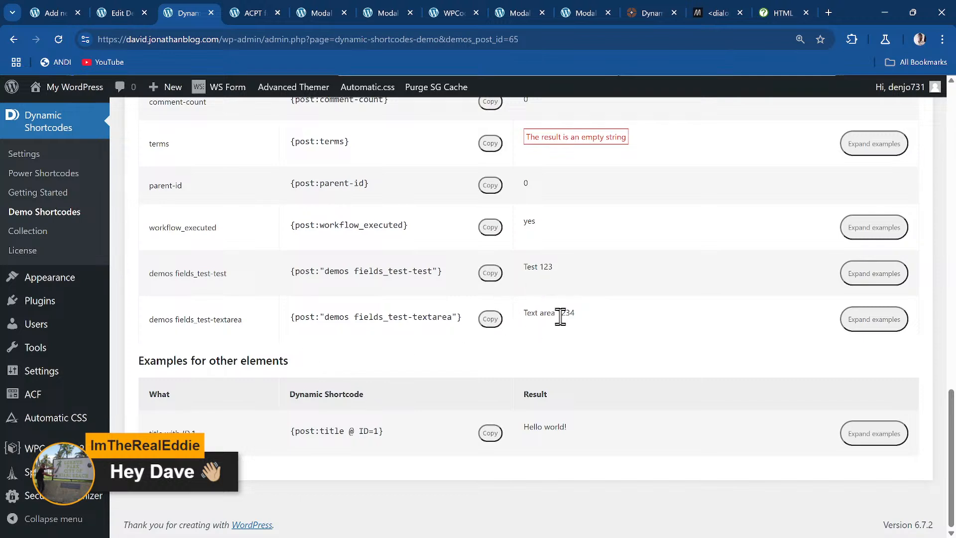
pyautogui.scroll(16, 211, 293)
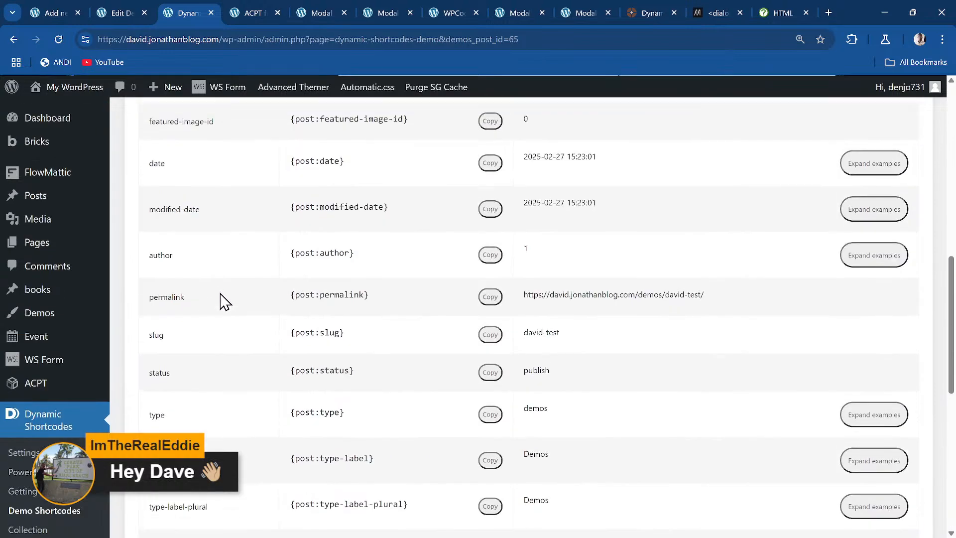
pyautogui.scroll(-1, 223, 305)
# - Reopen the Select Preview Post chooser and search again for the test posts
pyautogui.click(265, 303)
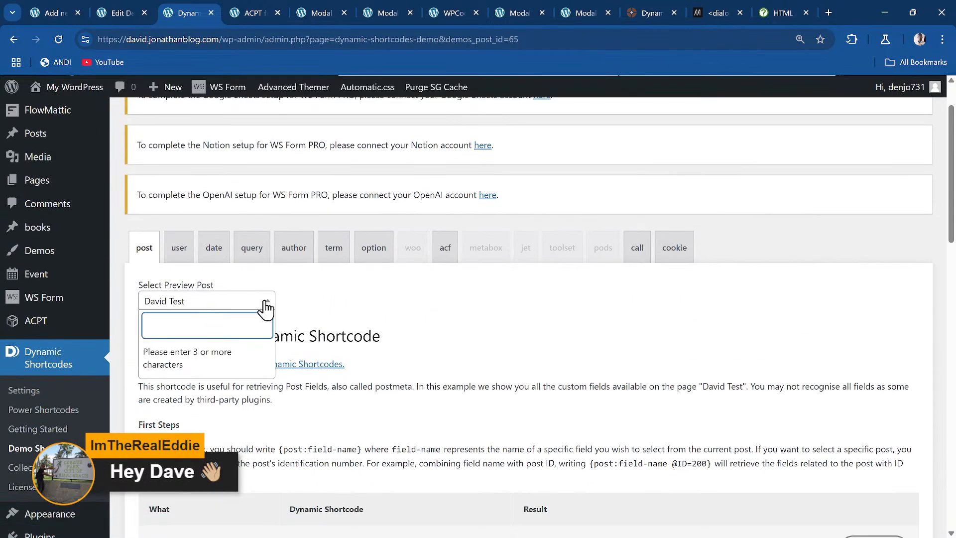
pyautogui.click(408, 301)
pyautogui.scroll(-15, 352, 299)
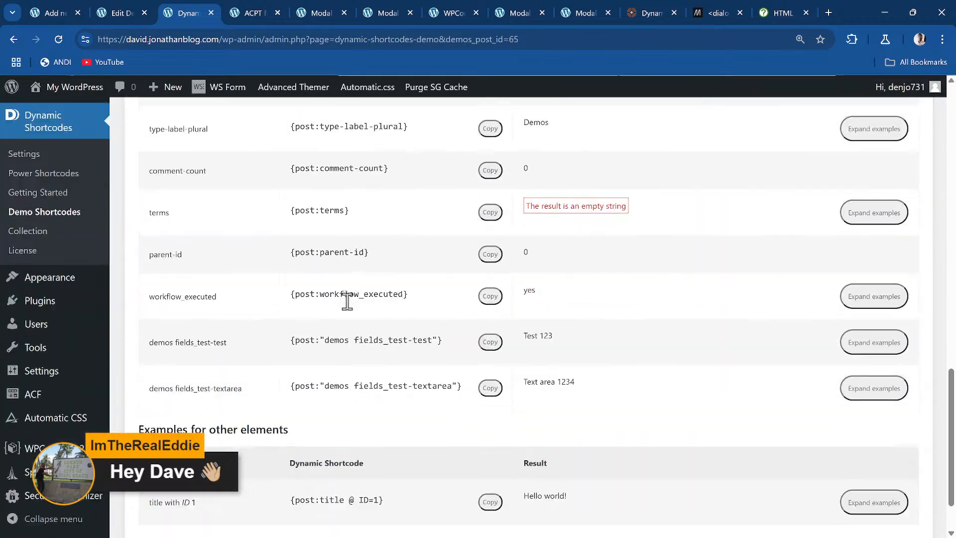
pyautogui.scroll(5, 352, 310)
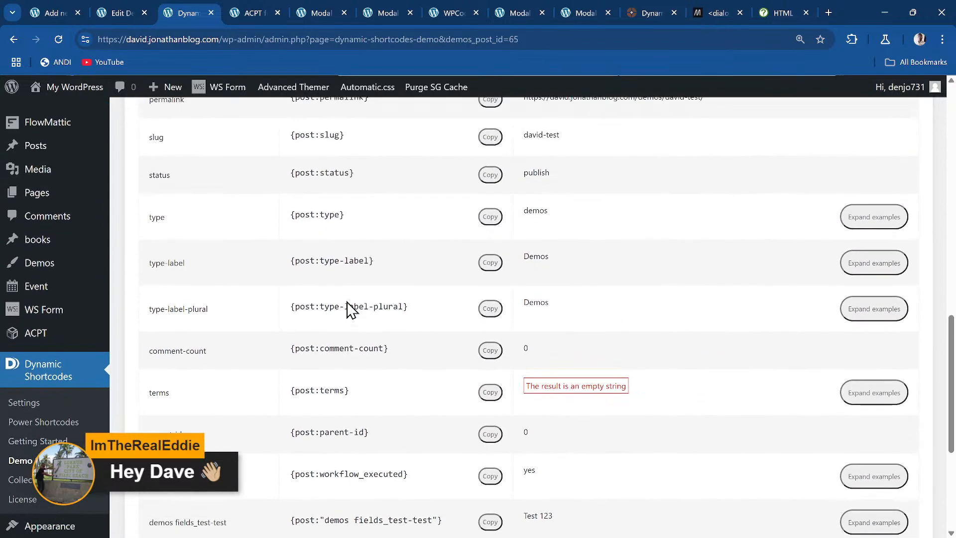
pyautogui.scroll(3, 299, 328)
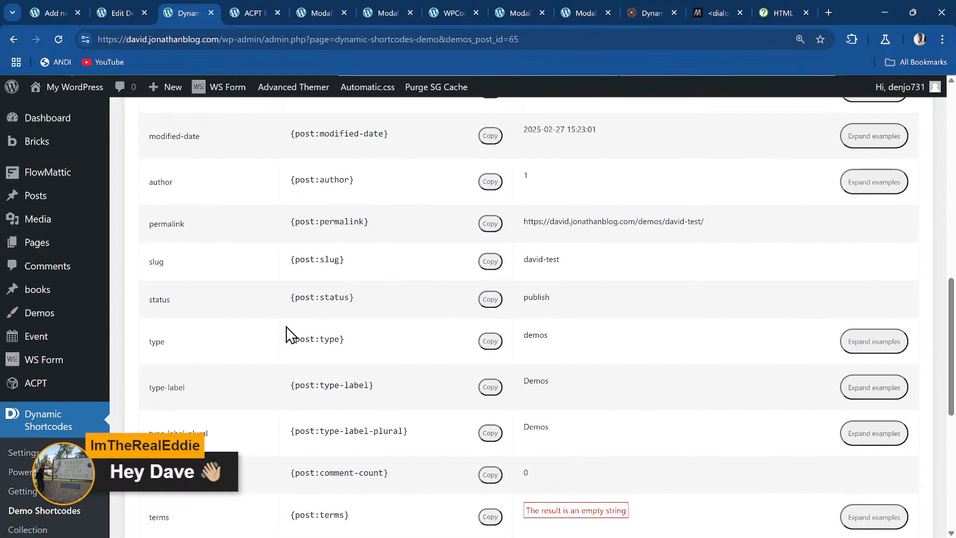
pyautogui.scroll(6, 287, 328)
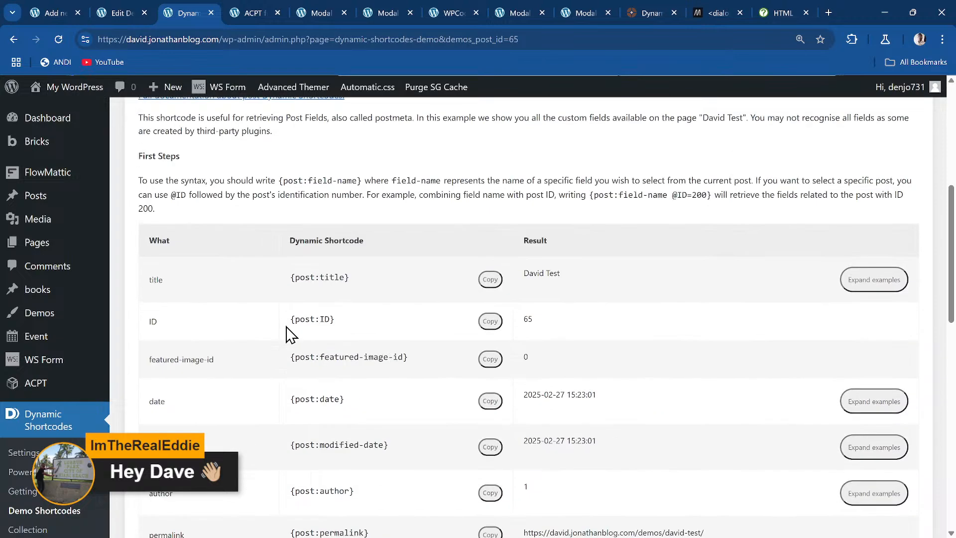
pyautogui.scroll(-4, 288, 334)
pyautogui.scroll(3, 92, 299)
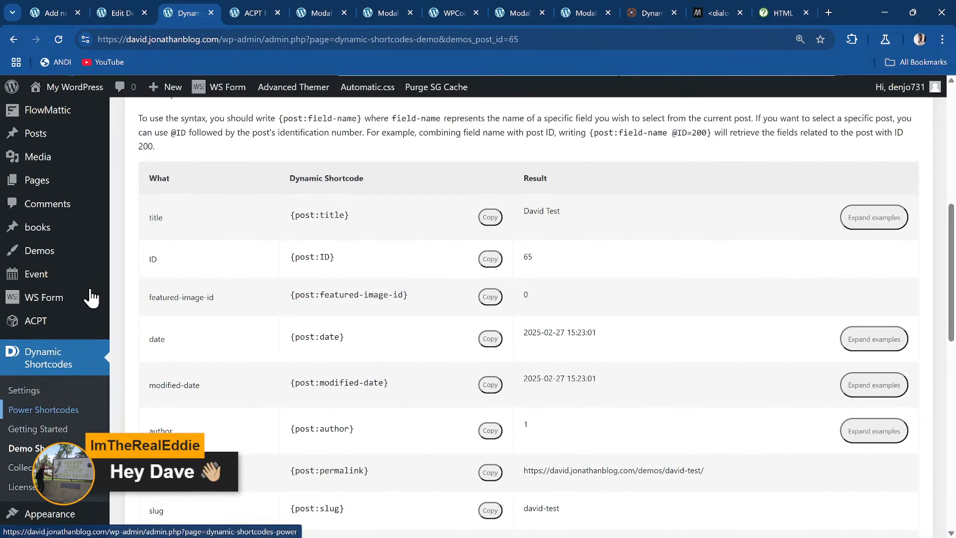
pyautogui.moveTo(58, 335)
pyautogui.scroll(2, 255, 244)
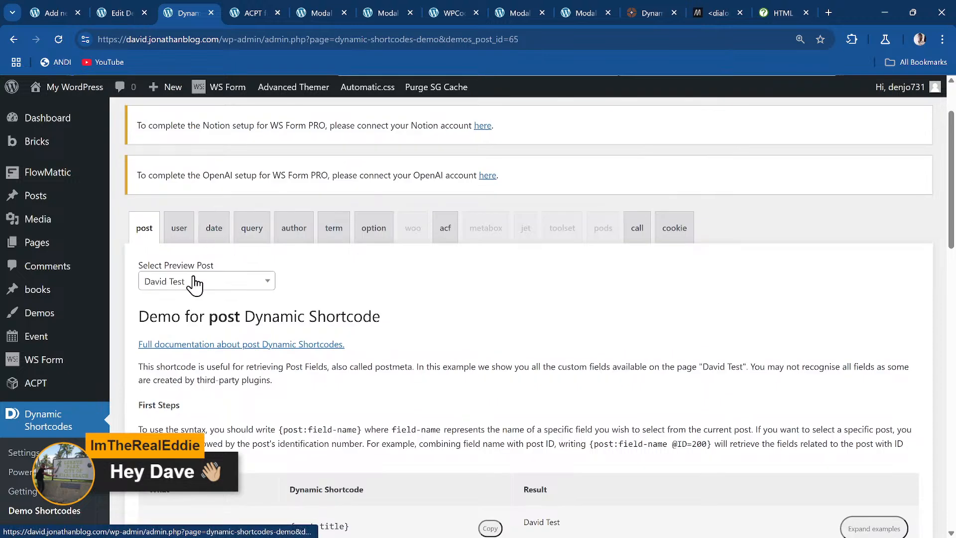
pyautogui.click(192, 287)
pyautogui.write('da')
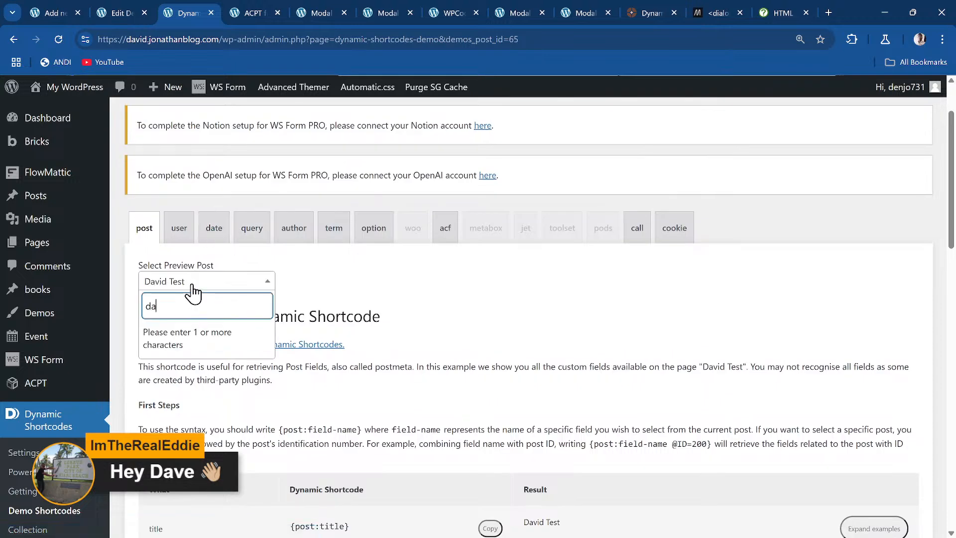
pyautogui.write('vid')
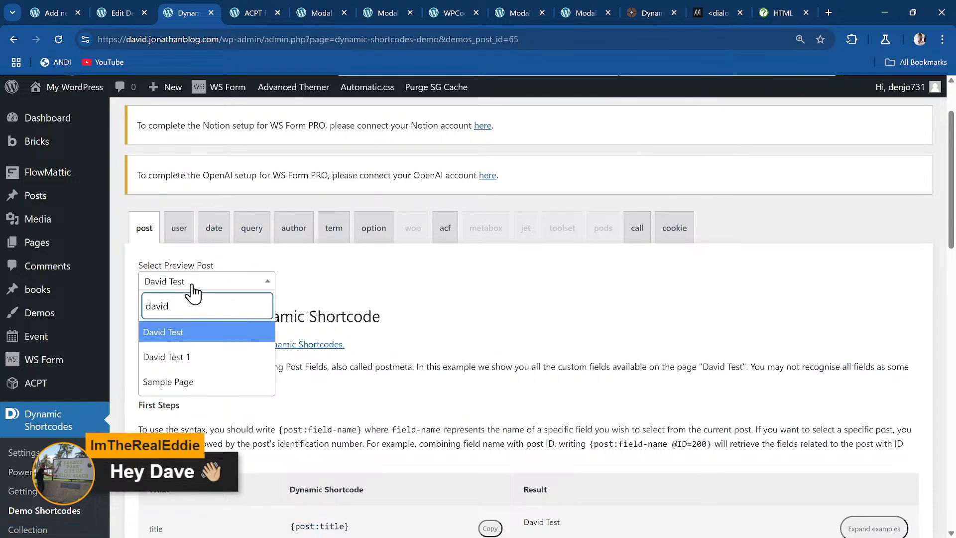
# - Preview the second test post, ID 53, and scroll through its shortcode field results
pyautogui.click(192, 361)
pyautogui.scroll(-20, 374, 321)
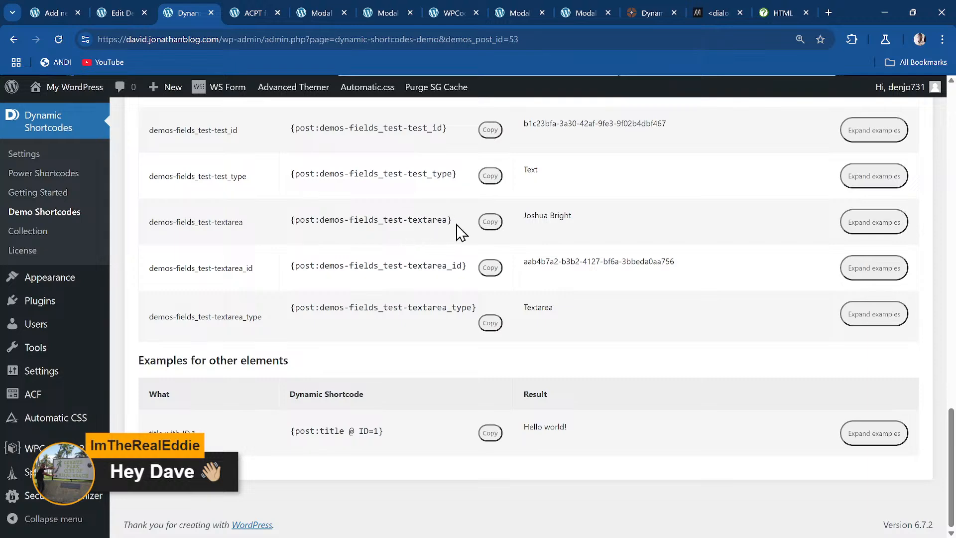
pyautogui.scroll(1, 543, 227)
pyautogui.scroll(1, 542, 227)
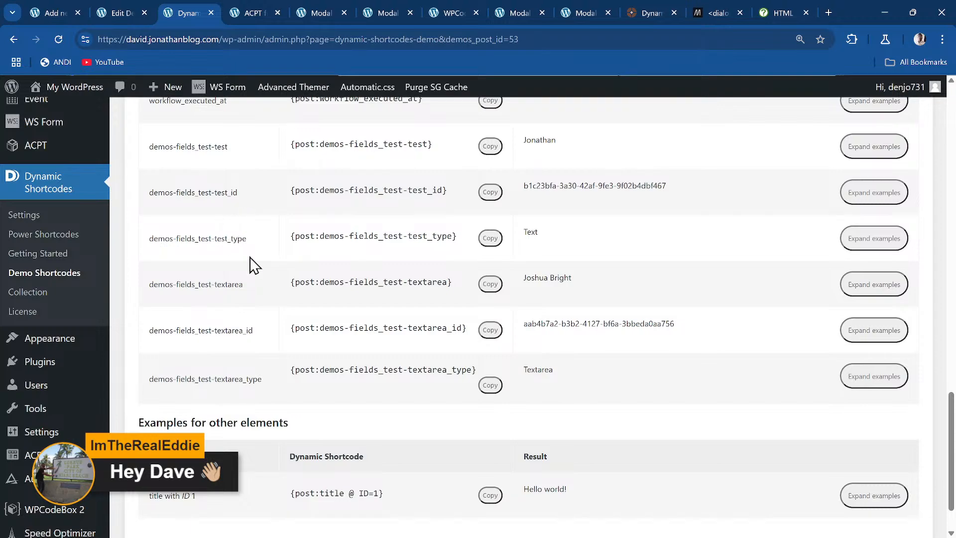
pyautogui.scroll(5, 213, 267)
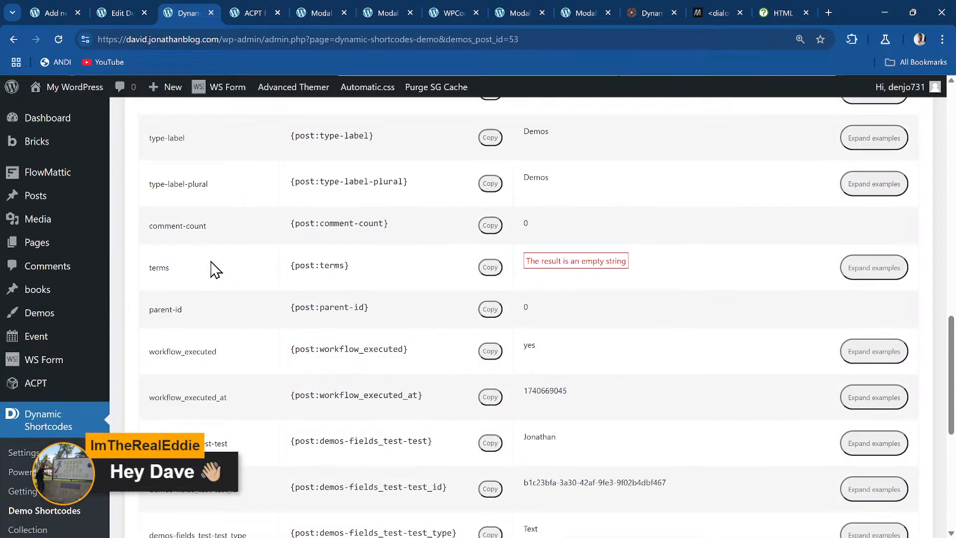
pyautogui.scroll(-5, 212, 264)
pyautogui.scroll(5, 211, 264)
pyautogui.scroll(6, 212, 265)
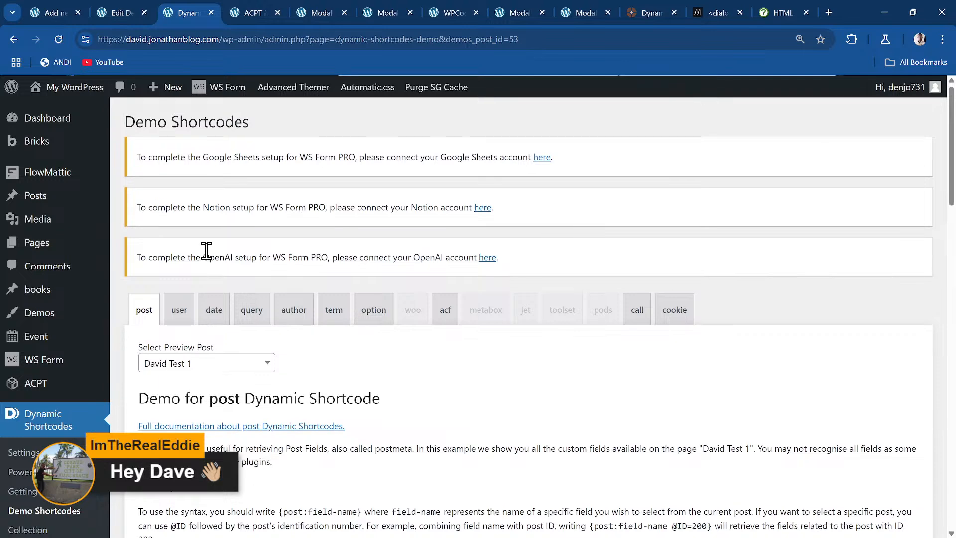
pyautogui.scroll(-2, 194, 253)
# - Switch the preview back to test post ID 65 to see Test 123 and Text area 1234
pyautogui.click(209, 242)
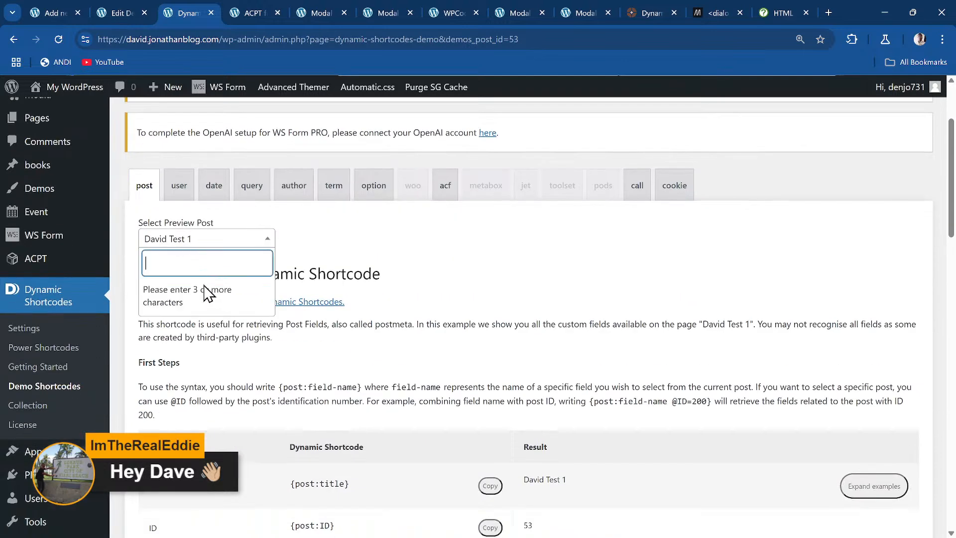
pyautogui.write('dav')
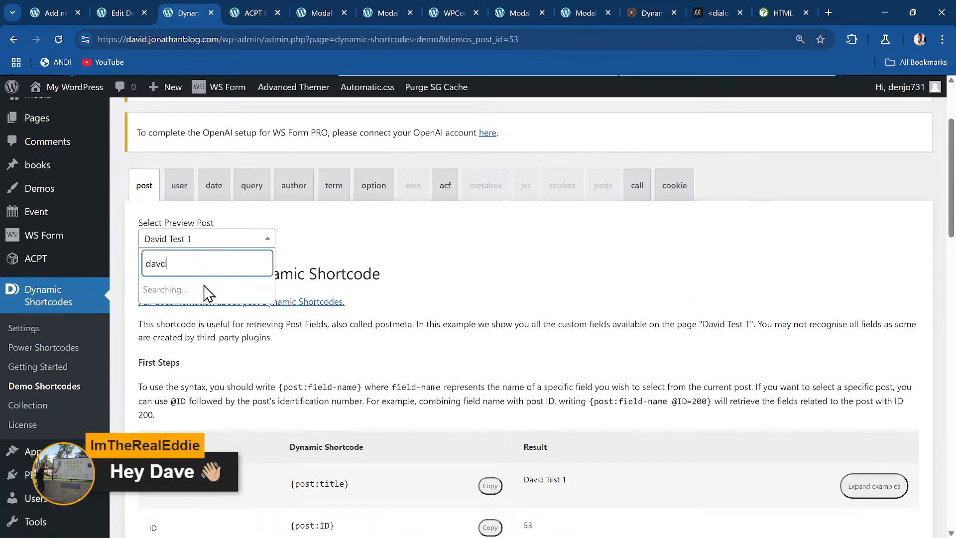
pyautogui.write('id test')
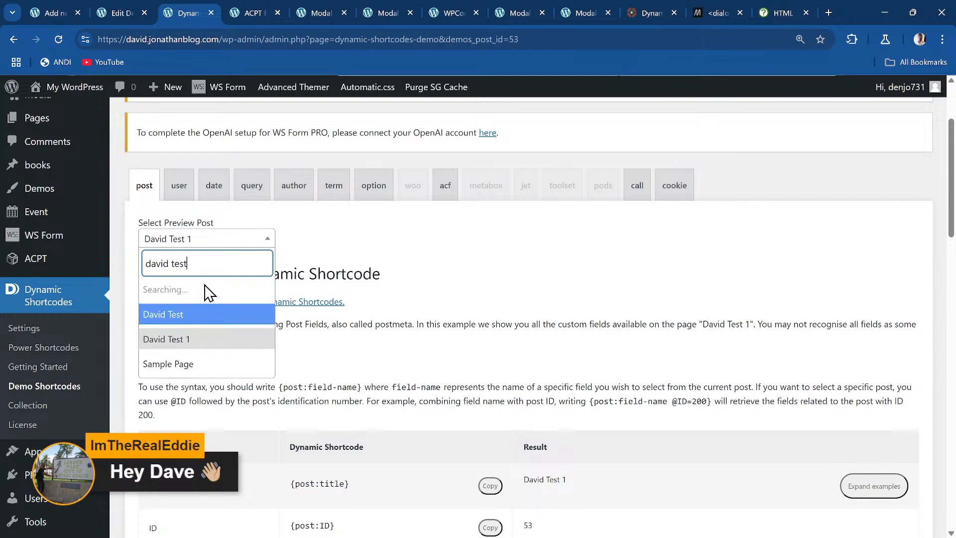
pyautogui.click(209, 290)
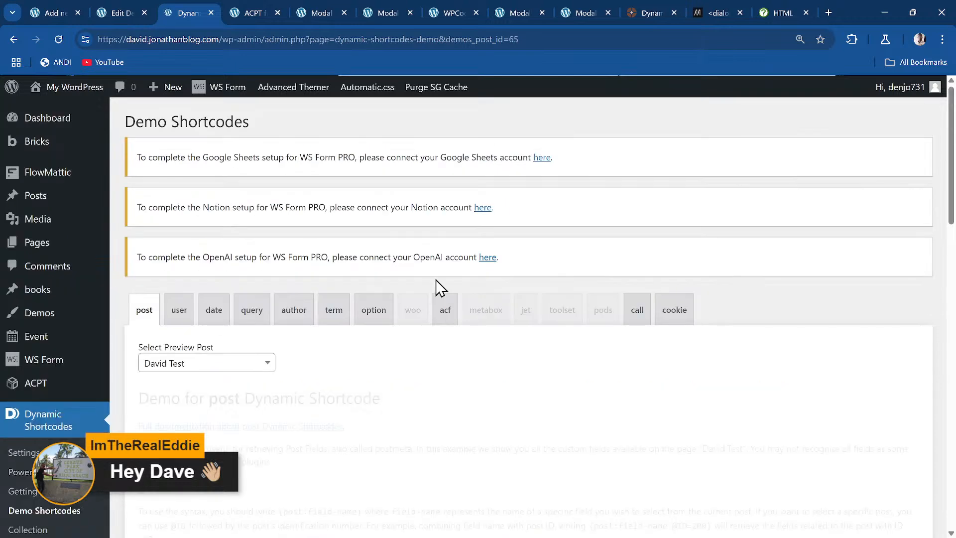
pyautogui.scroll(-20, 436, 287)
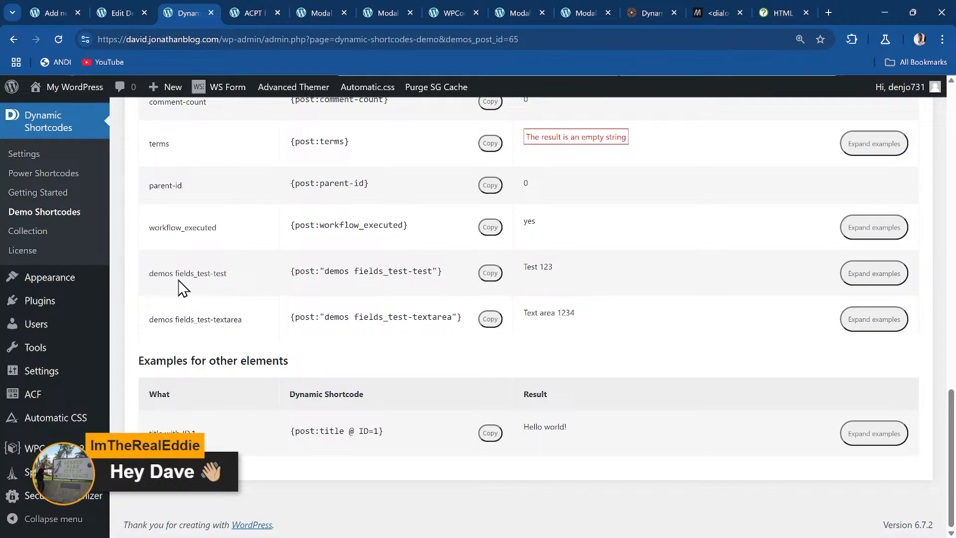
pyautogui.click(122, 13)
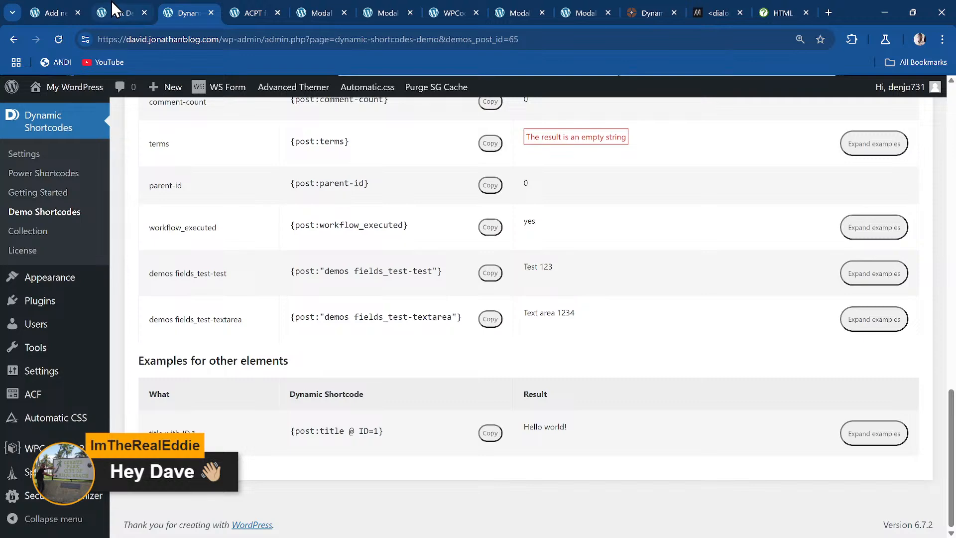
# - Fix the meta name to demos-fields_test-test, check the textarea mapping, then view the page on the frontend
pyautogui.click(252, 13)
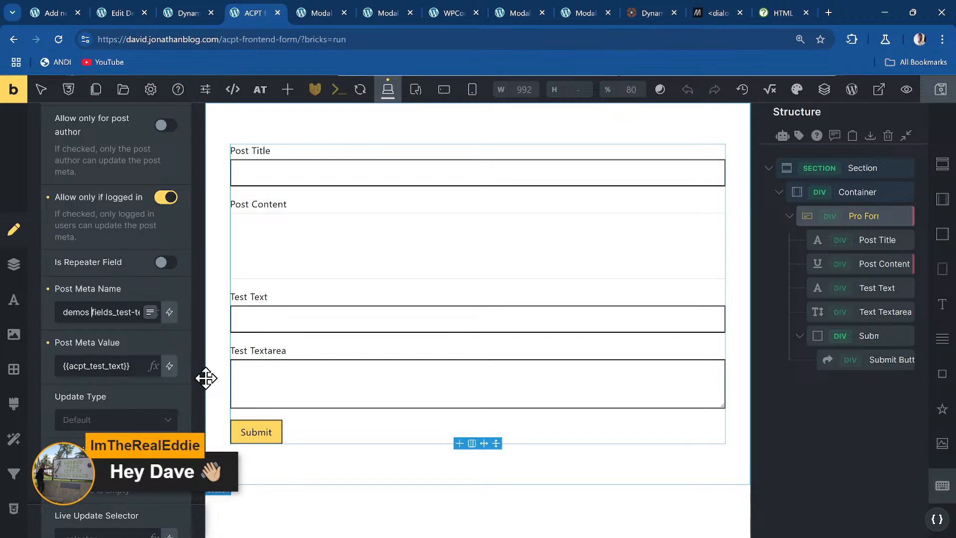
pyautogui.write('-')
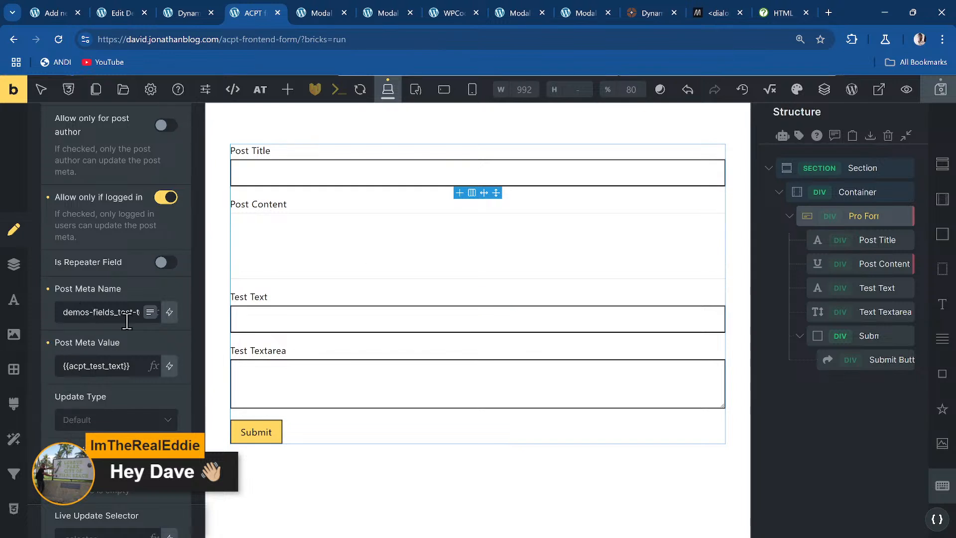
pyautogui.scroll(5, 127, 321)
pyautogui.click(110, 284)
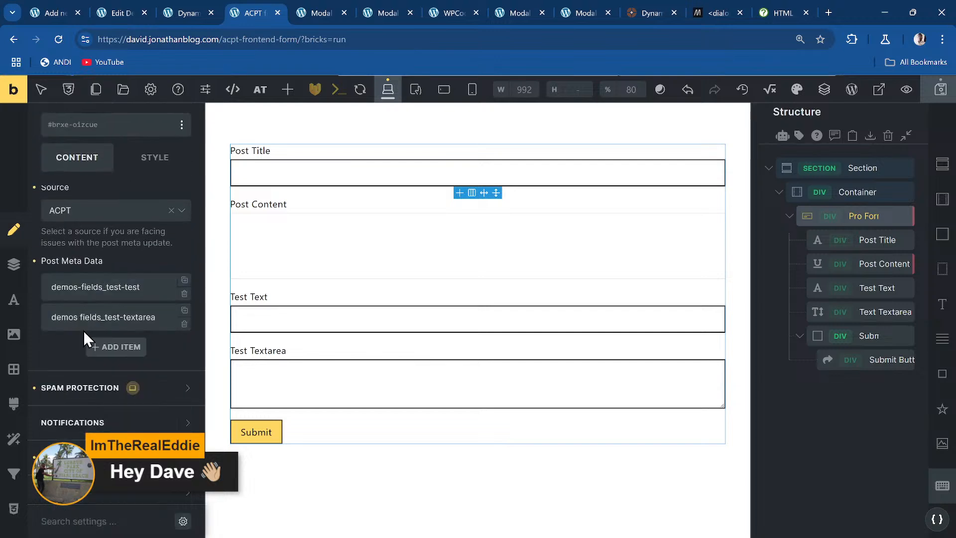
pyautogui.click(107, 317)
pyautogui.scroll(-3, 109, 365)
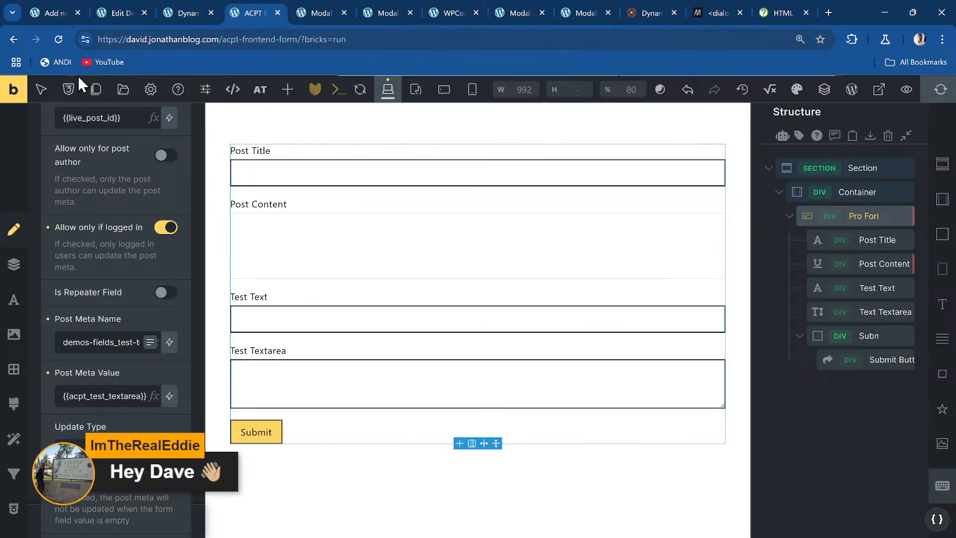
pyautogui.click(12, 97)
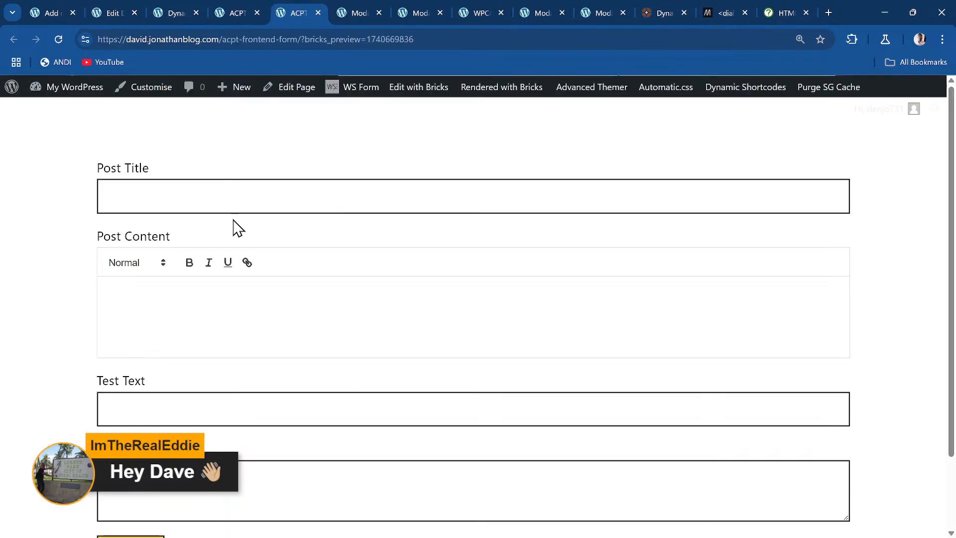
# - Enter a person's name as the post title, put 'Test 24' in Test Text, and move to the textarea
pyautogui.click(233, 194)
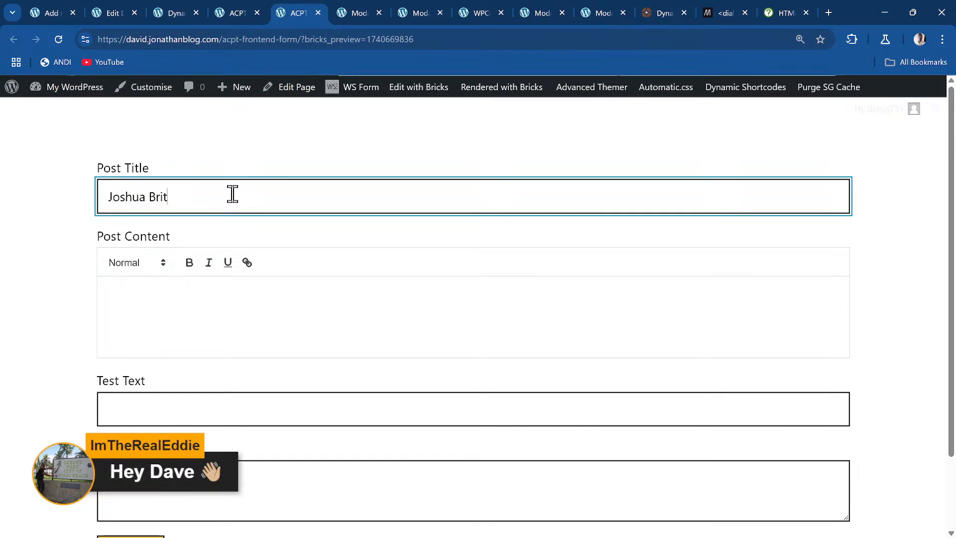
pyautogui.write('Joshua Bright')
pyautogui.press('Tab')
pyautogui.press('Tab')
pyautogui.press('Tab')
pyautogui.press('Tab')
pyautogui.press('Tab')
pyautogui.press('Tab')
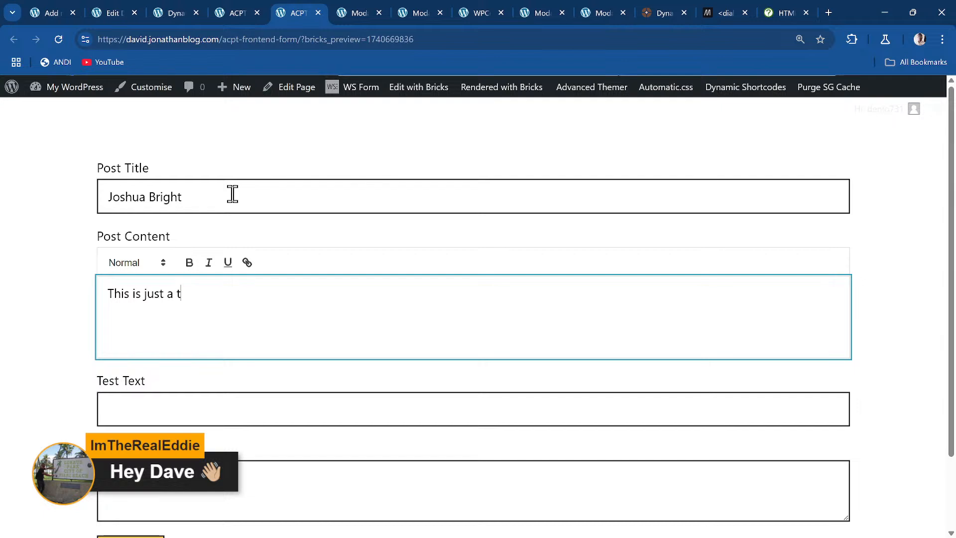
pyautogui.click(192, 410)
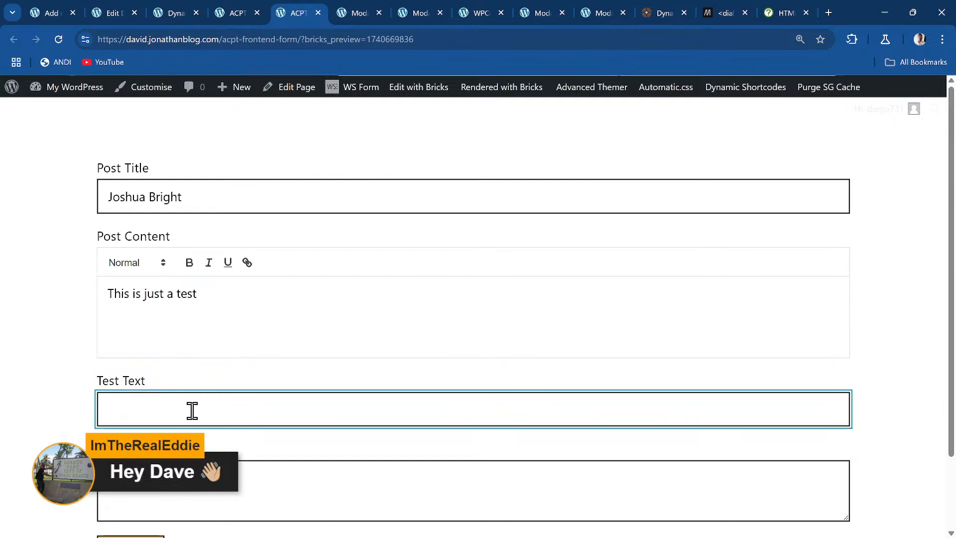
pyautogui.write('Test 24')
pyautogui.press('Tab')
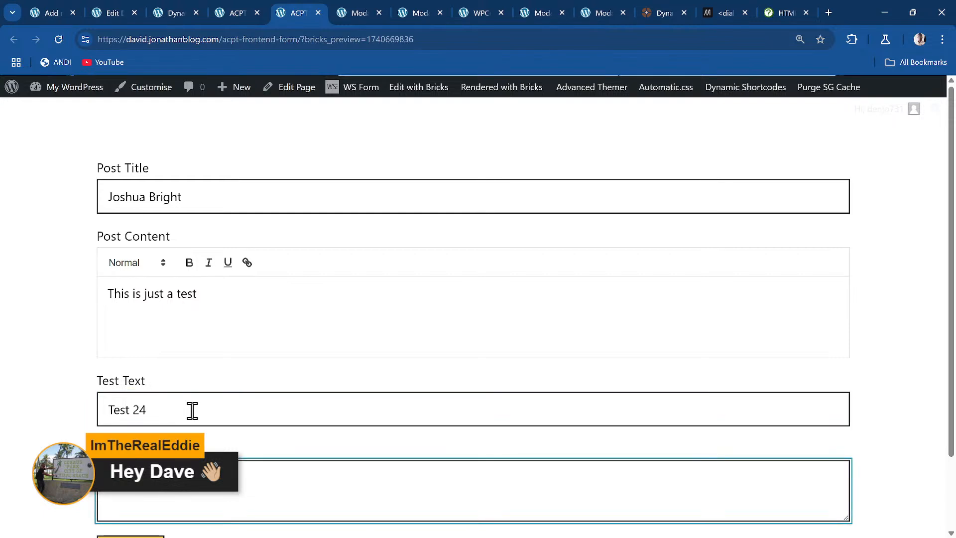
pyautogui.scroll(-2, 192, 410)
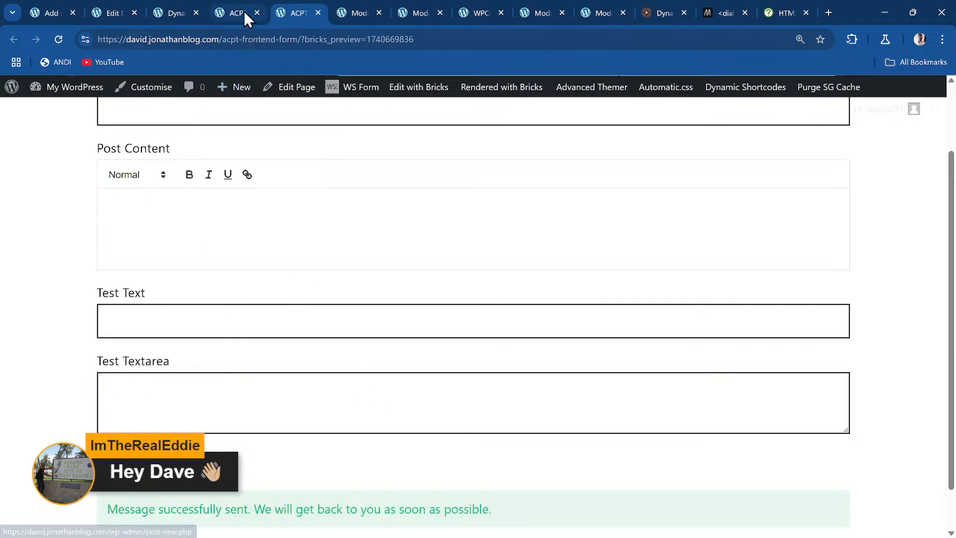
# - Open the newest Demos post and check its content and Test 24 / Test 56 demos fields
pyautogui.click(103, 12)
pyautogui.click(19, 96)
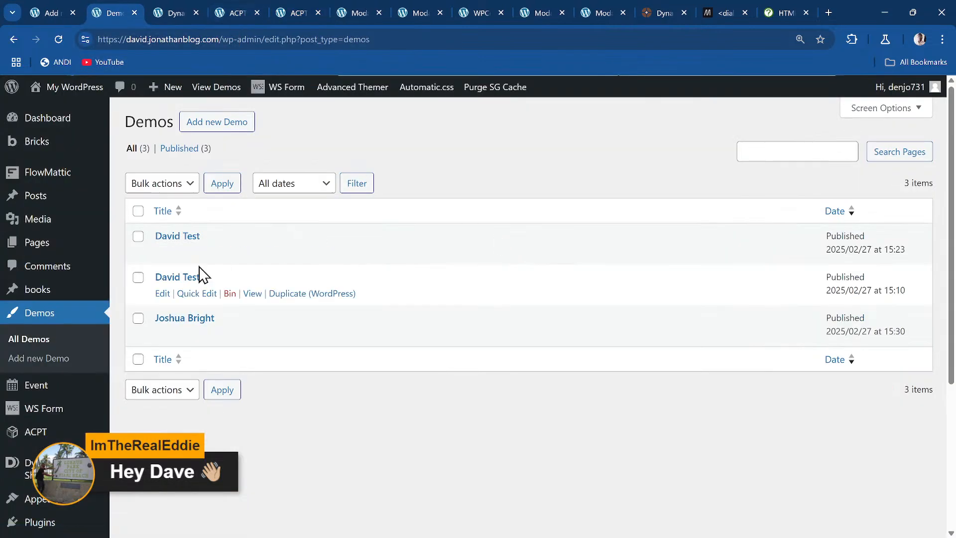
pyautogui.click(201, 320)
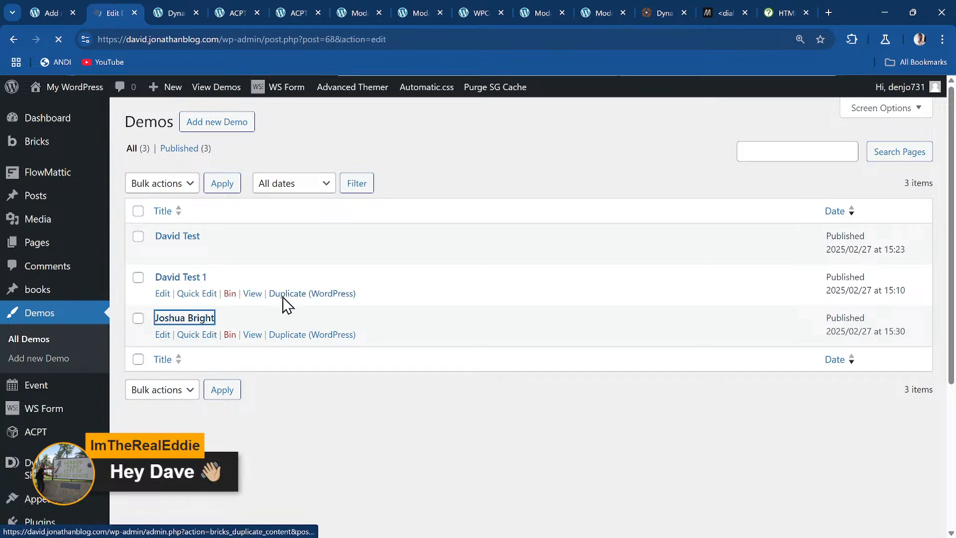
pyautogui.scroll(-3, 271, 285)
pyautogui.scroll(-2, 270, 285)
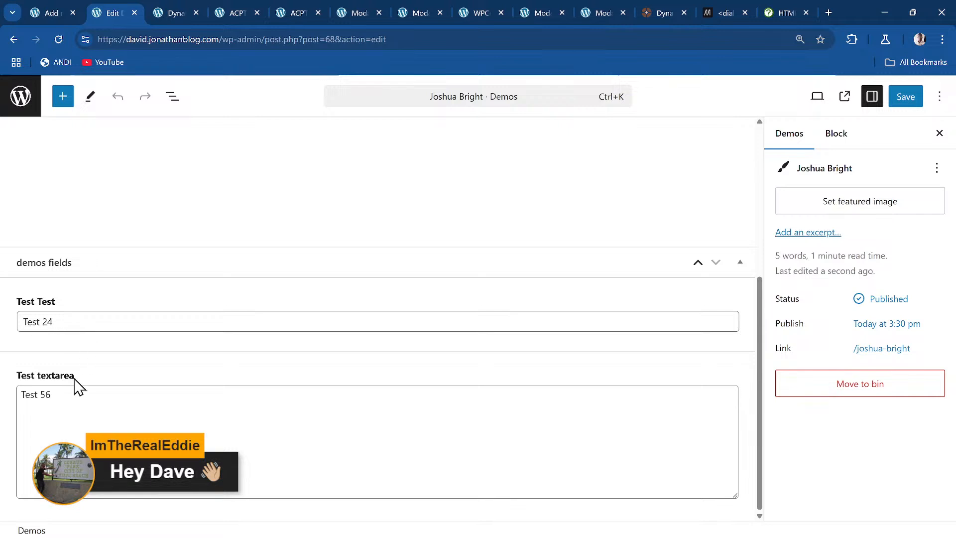
pyautogui.scroll(5, 373, 169)
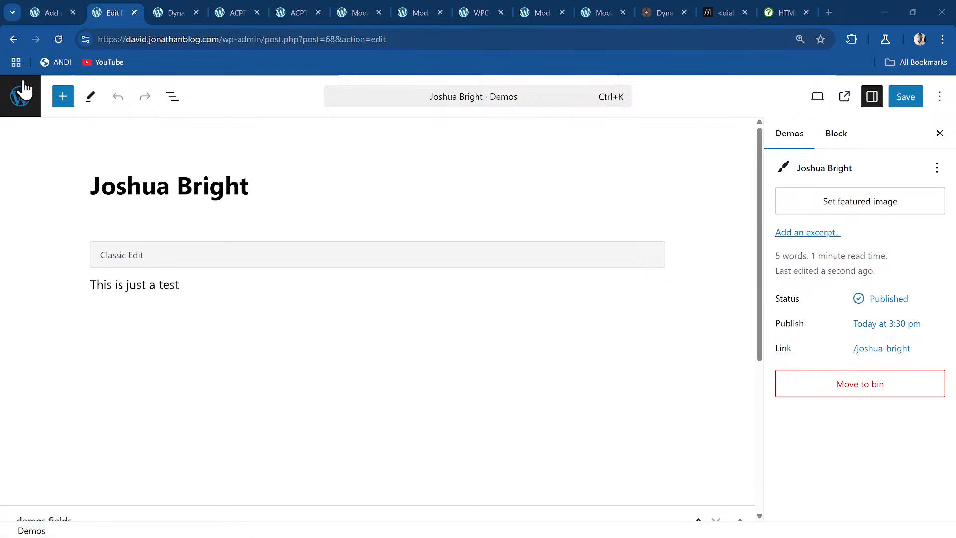
# - Open the demo-fields field group in ACPT and add a new field to it
pyautogui.click(50, 13)
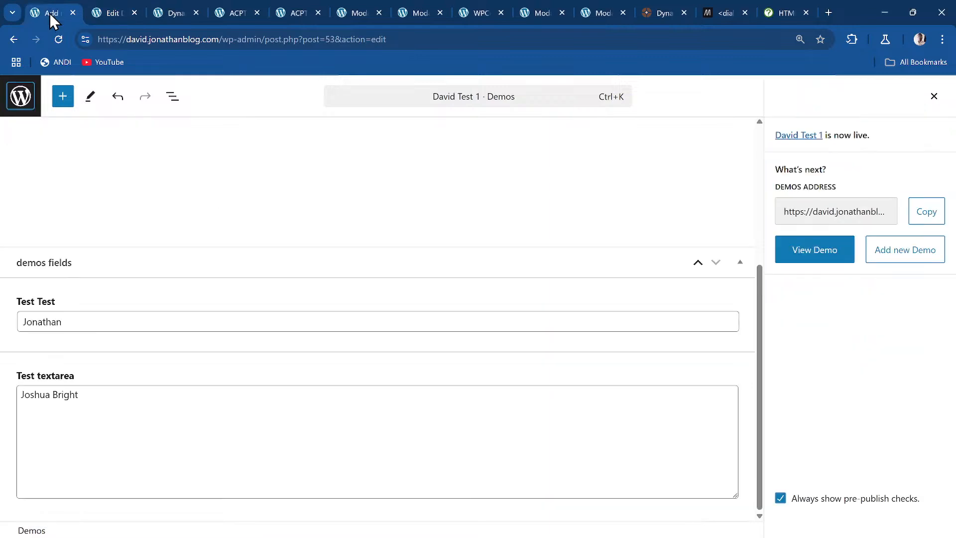
pyautogui.click(20, 95)
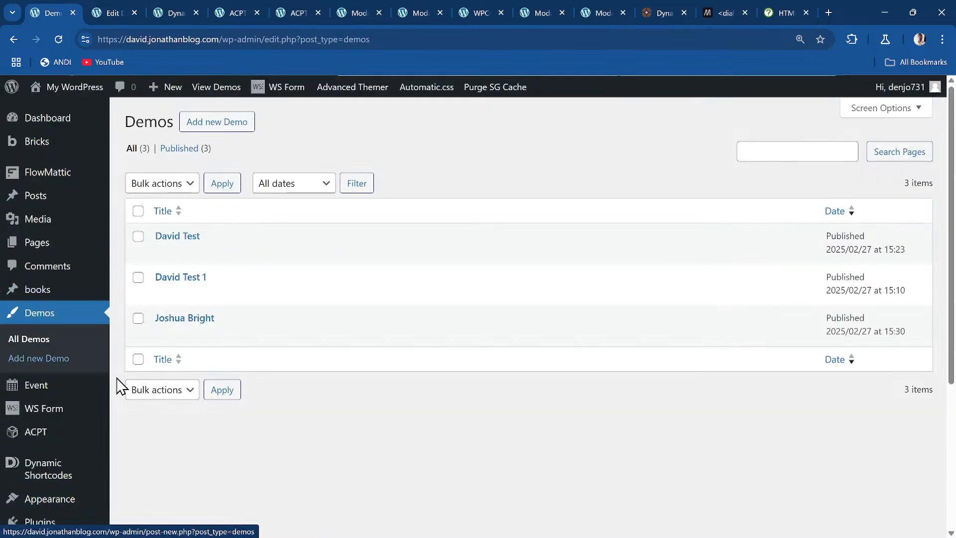
pyautogui.scroll(-3, 120, 378)
pyautogui.moveTo(38, 247)
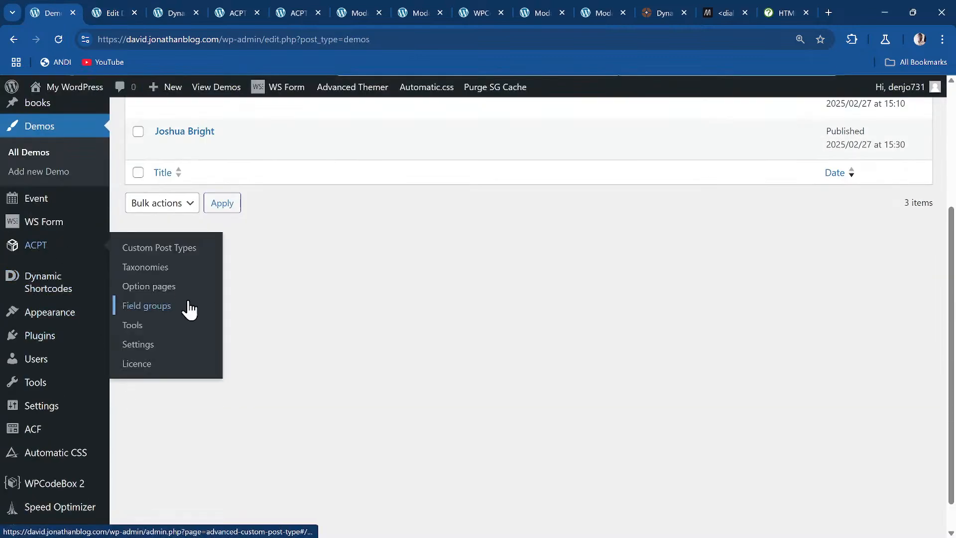
pyautogui.click(147, 305)
pyautogui.scroll(-5, 276, 300)
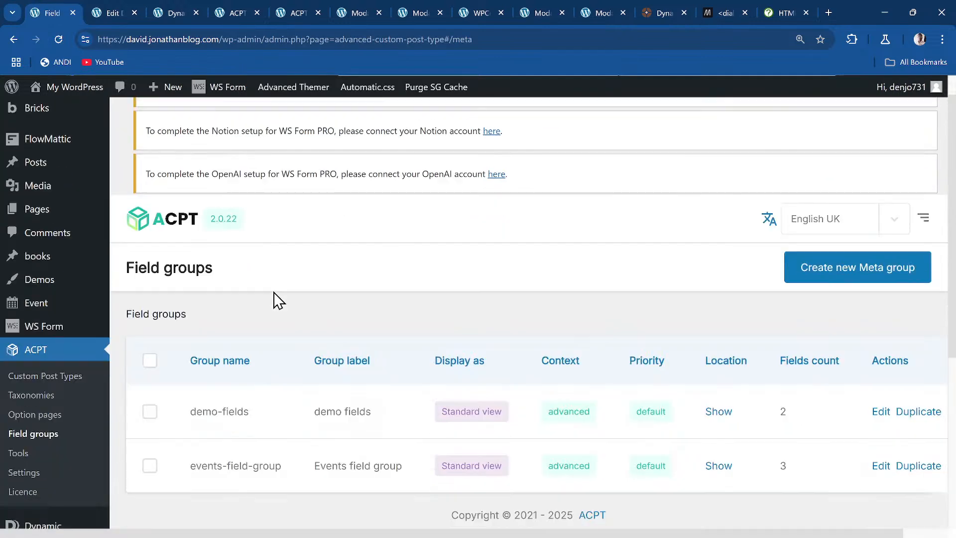
pyautogui.scroll(1, 276, 300)
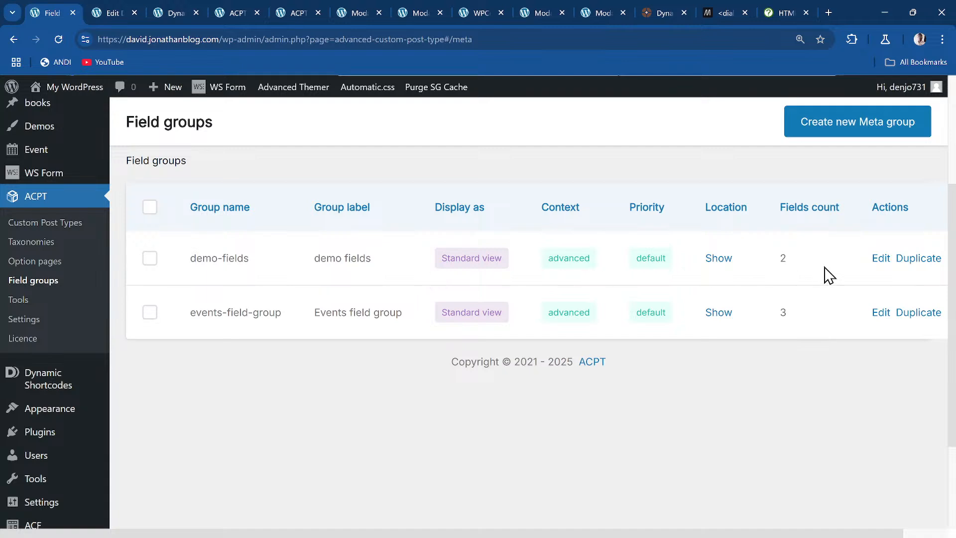
pyautogui.click(879, 259)
pyautogui.scroll(-7, 235, 258)
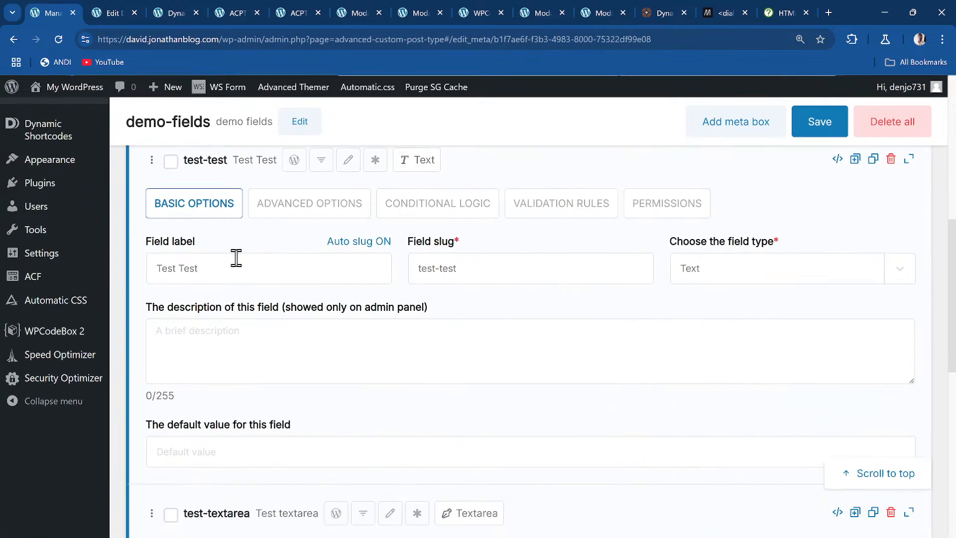
pyautogui.scroll(-5, 235, 258)
pyautogui.click(189, 374)
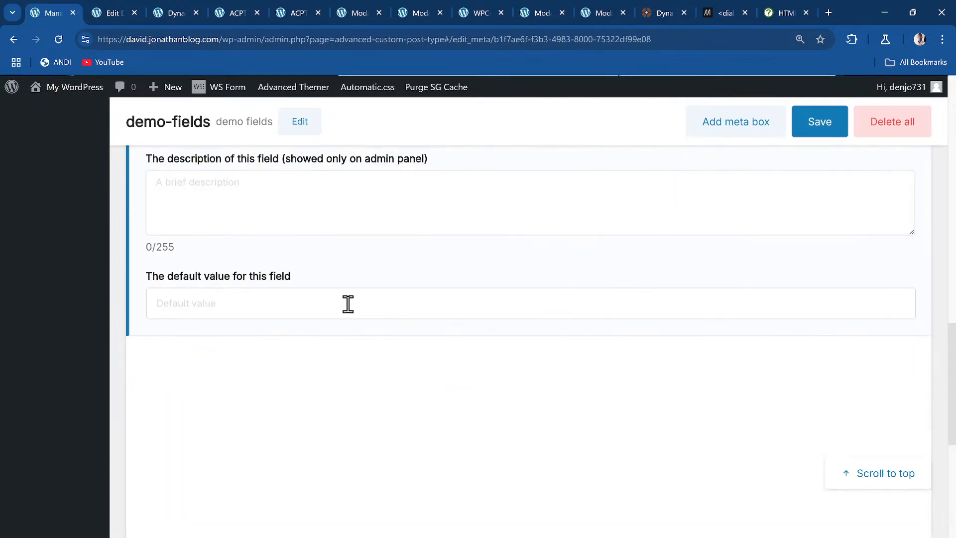
# - Label the new field 'Test Checkbox' and set its field type to Radio
pyautogui.click(243, 294)
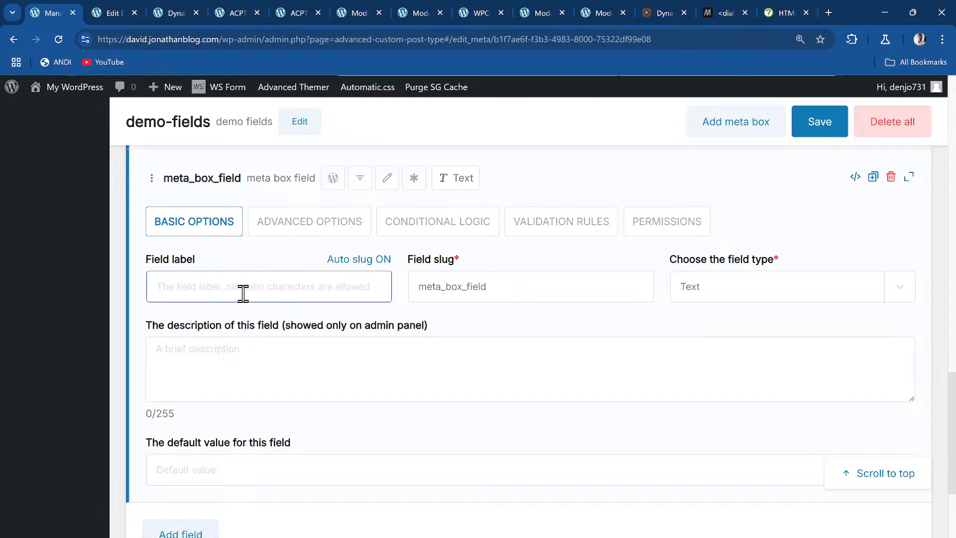
pyautogui.write('test_')
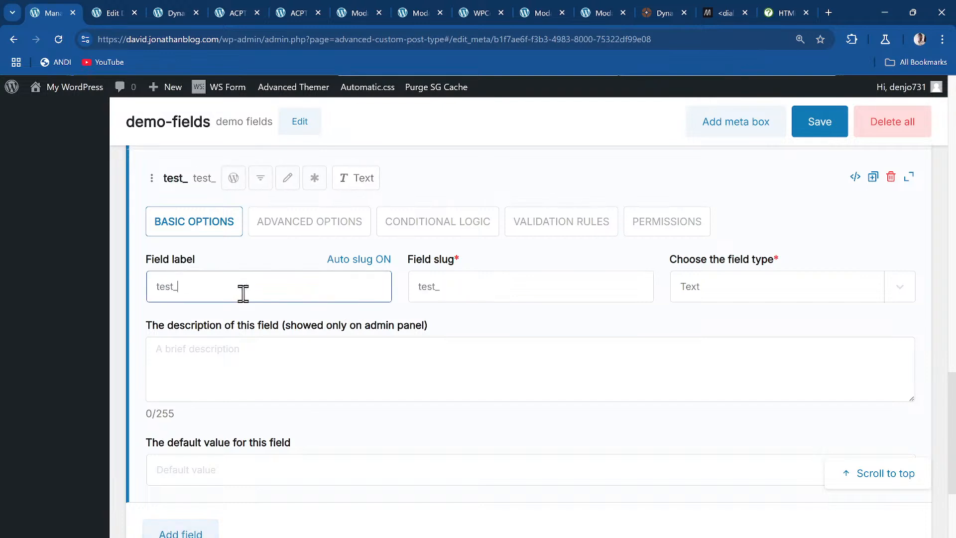
pyautogui.press('BackSpace')
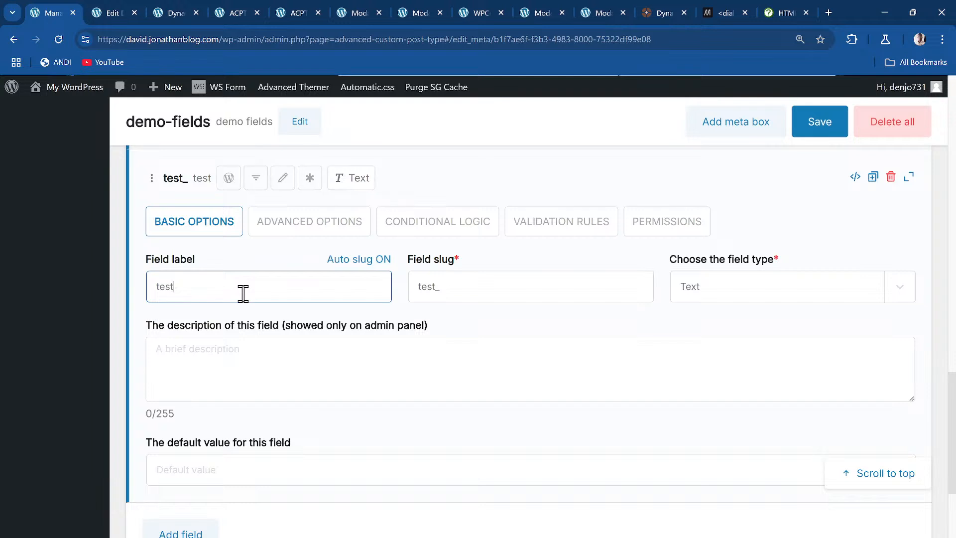
pyautogui.write('-')
pyautogui.press('BackSpace')
pyautogui.press('BackSpace')
pyautogui.press('BackSpace')
pyautogui.press('BackSpace')
pyautogui.press('BackSpace')
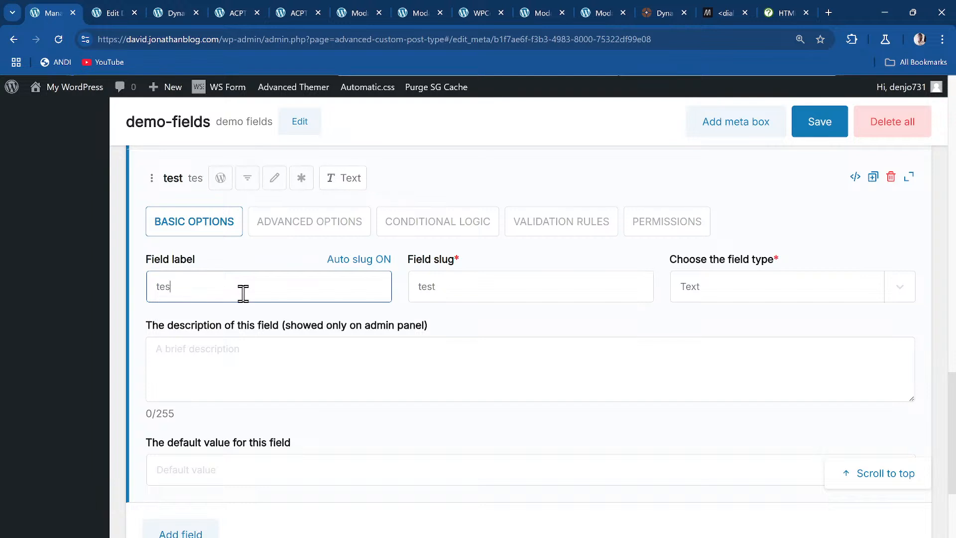
pyautogui.write('Test ')
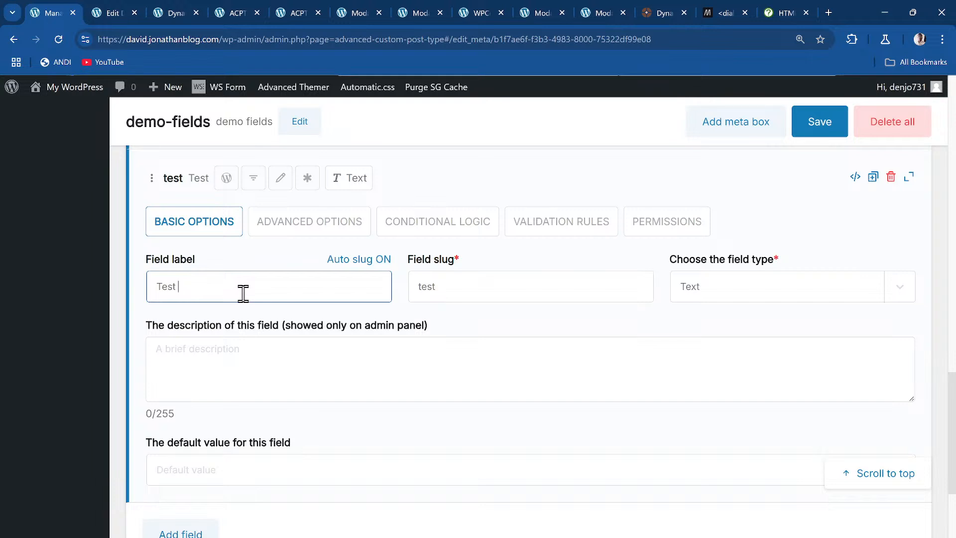
pyautogui.write('Checkbox')
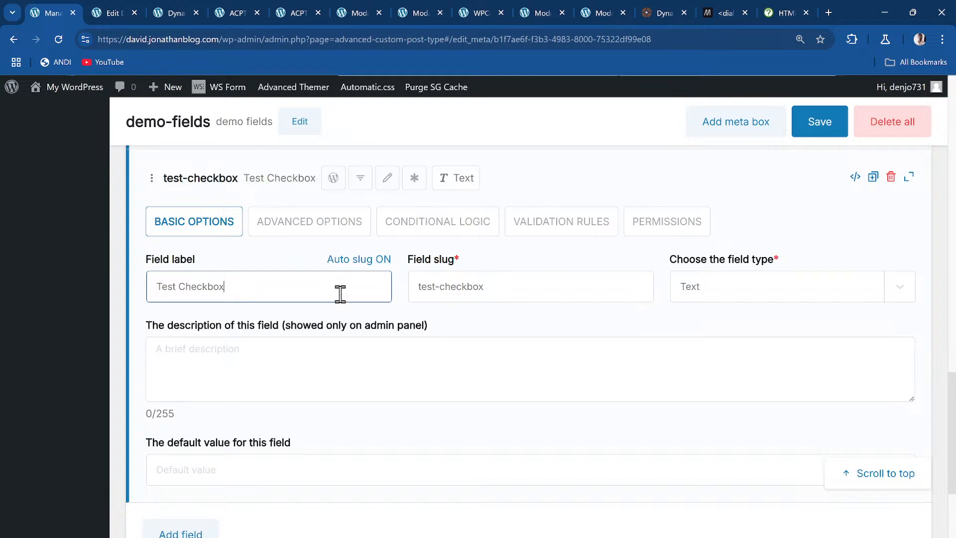
pyautogui.hotkey('ctrl', 'shift', 'Left')
pyautogui.click(757, 285)
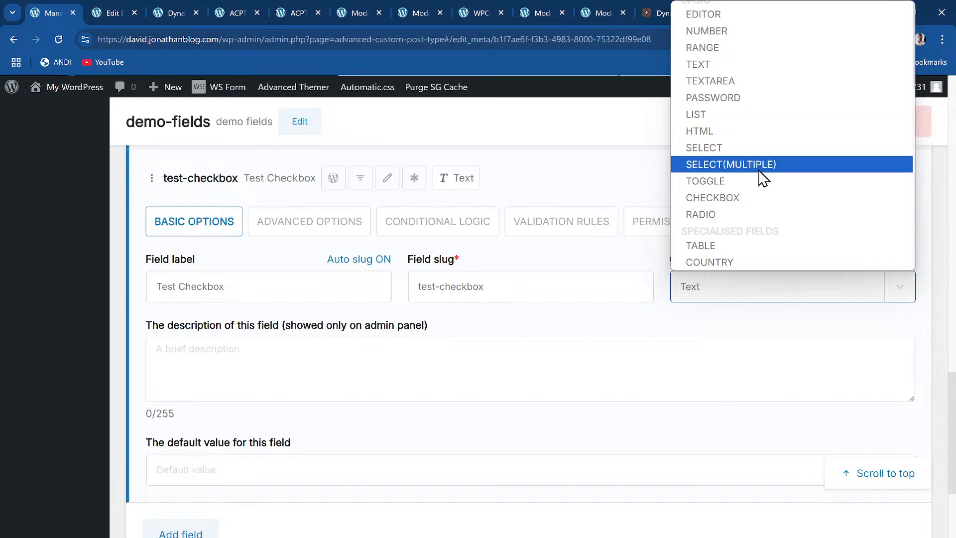
pyautogui.click(760, 214)
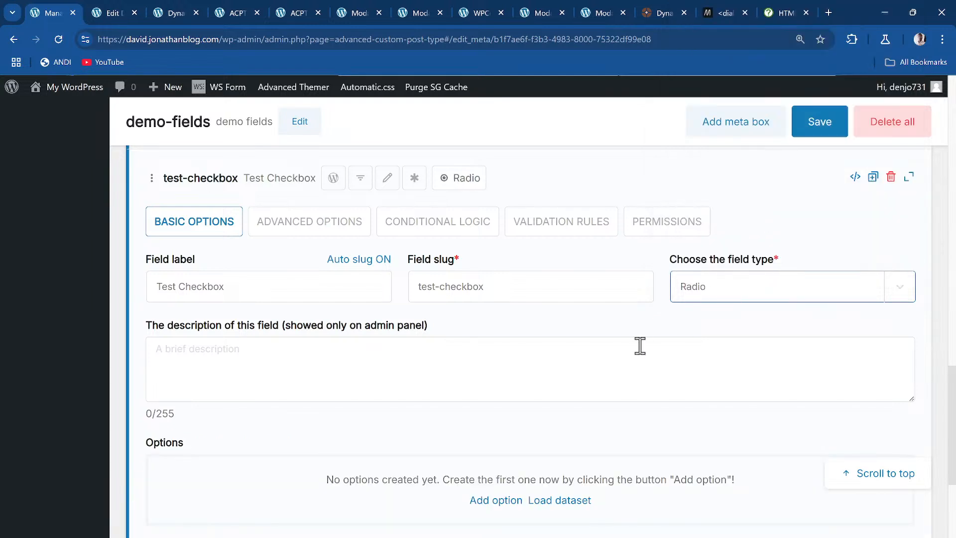
pyautogui.scroll(-1, 279, 328)
# - Add two radio choices to Test Checkbox, labelled Option 1 and Option 2
pyautogui.click(287, 332)
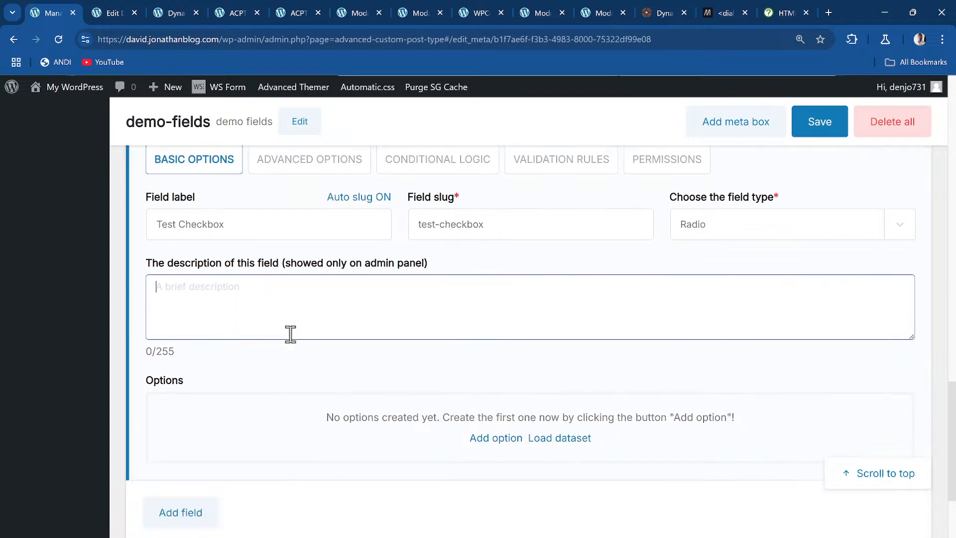
pyautogui.scroll(-3, 288, 333)
pyautogui.click(499, 298)
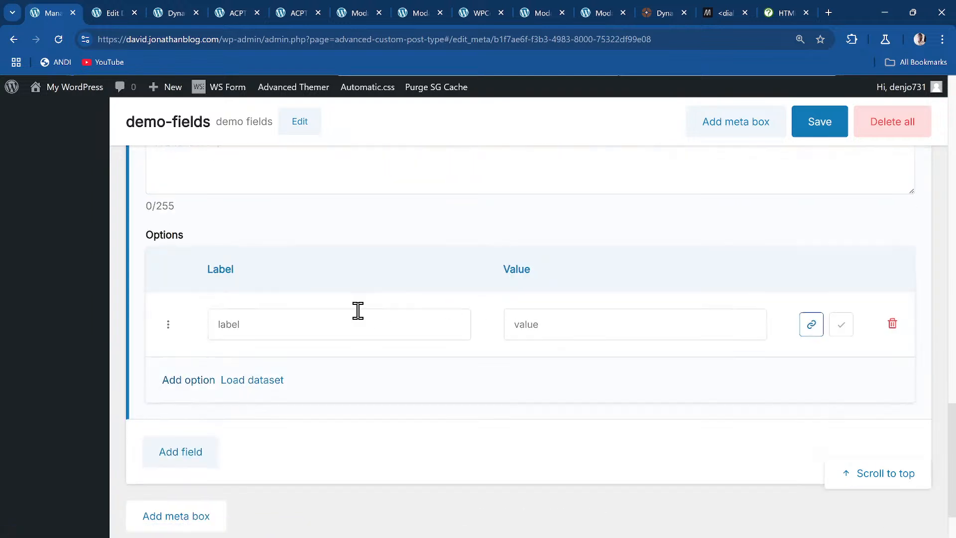
pyautogui.click(314, 265)
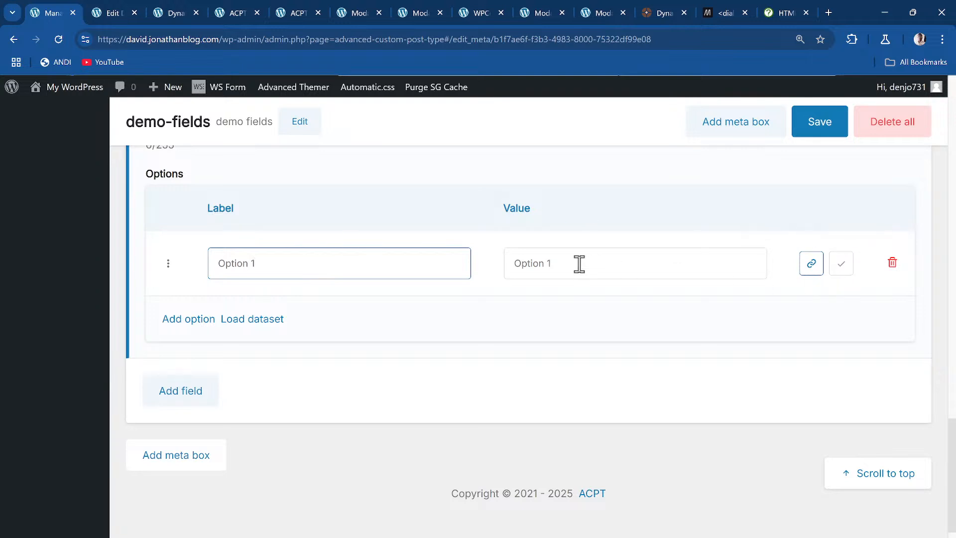
pyautogui.click(194, 320)
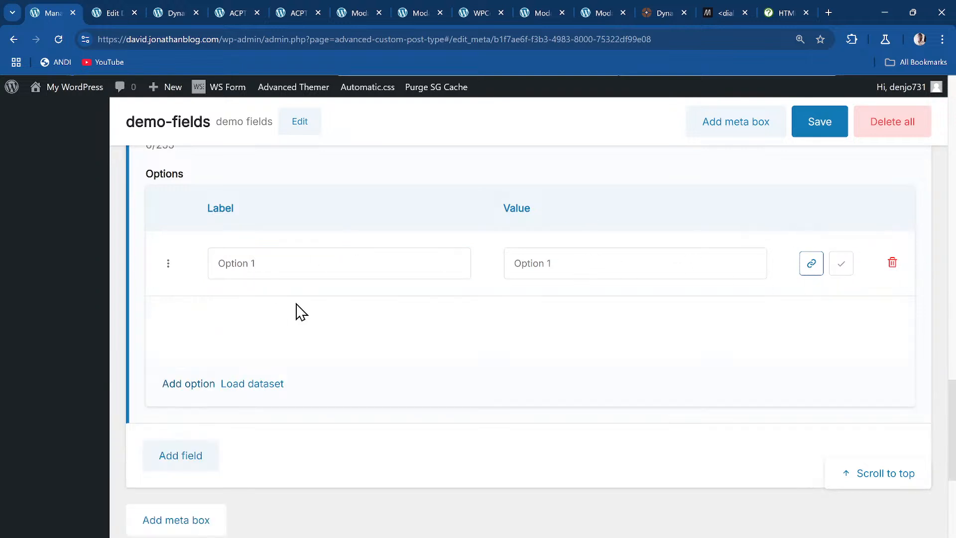
pyautogui.click(290, 330)
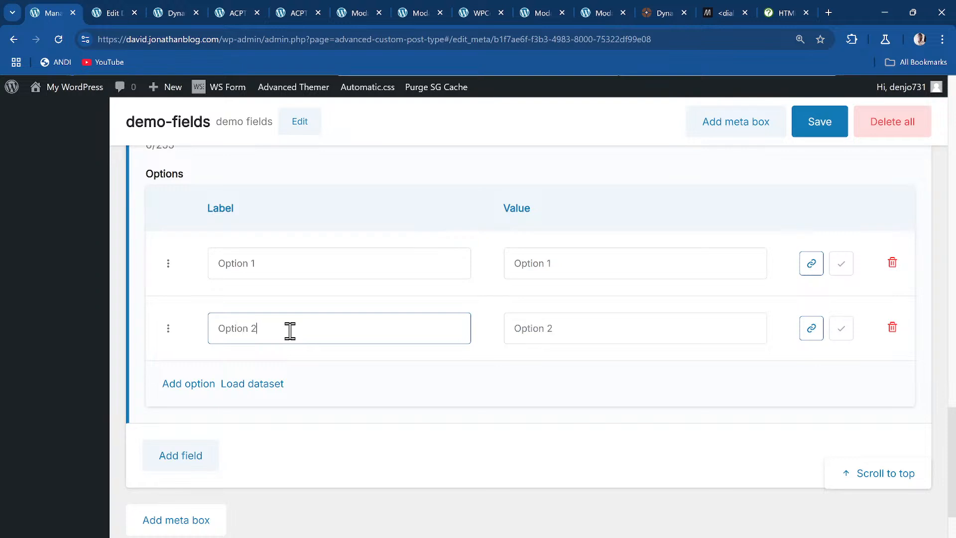
pyautogui.scroll(4, 340, 353)
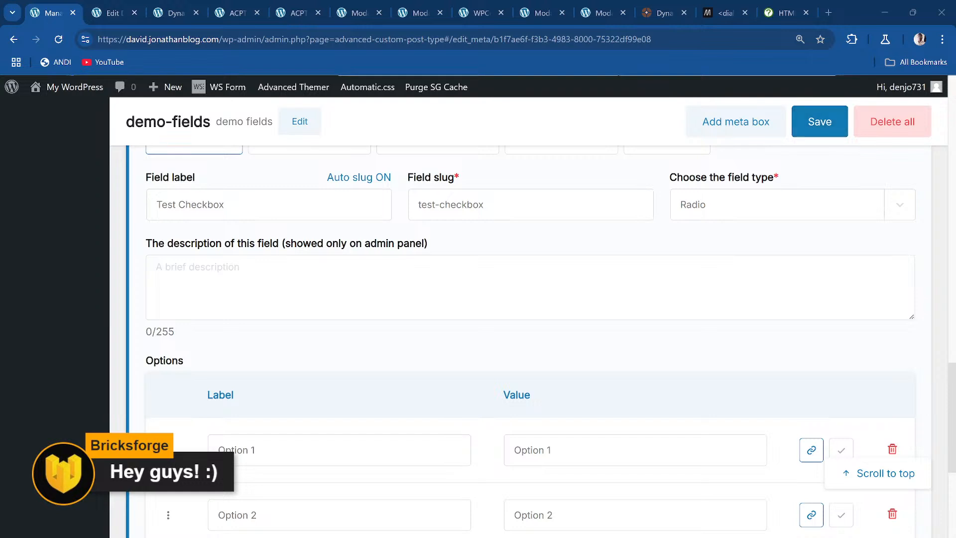
# - Save the demo-fields group and confirm the 'Meta group settings successfully saved' notice
pyautogui.click(829, 121)
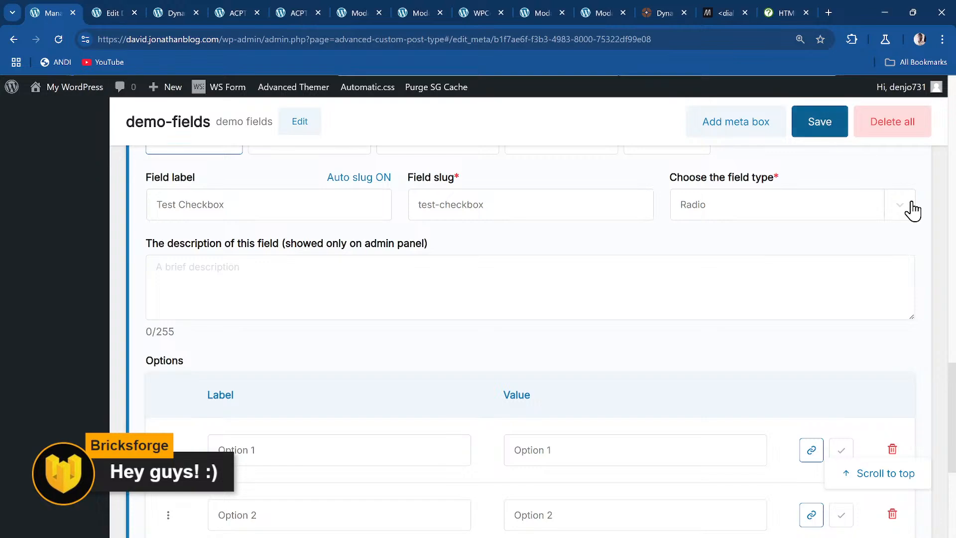
pyautogui.scroll(2, 568, 284)
pyautogui.scroll(10, 568, 284)
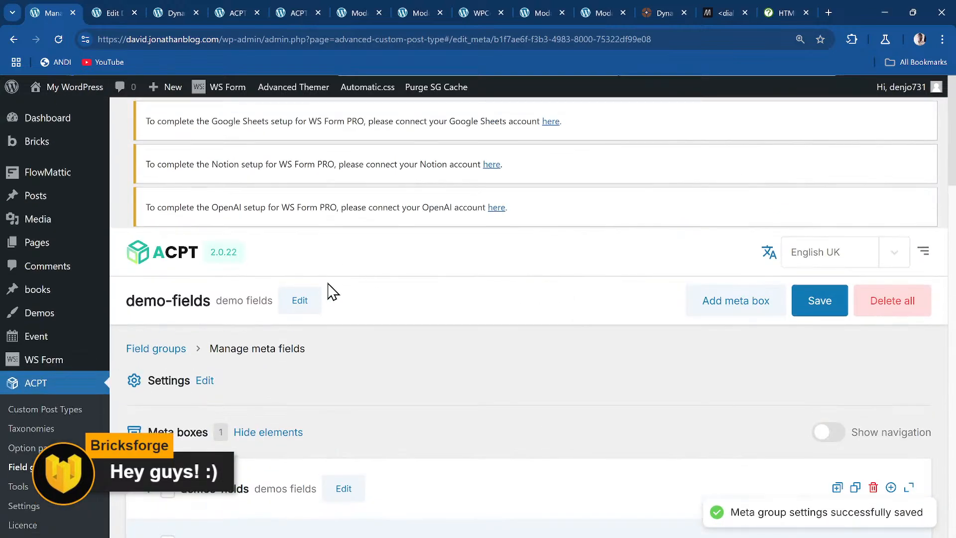
pyautogui.scroll(-20, 244, 292)
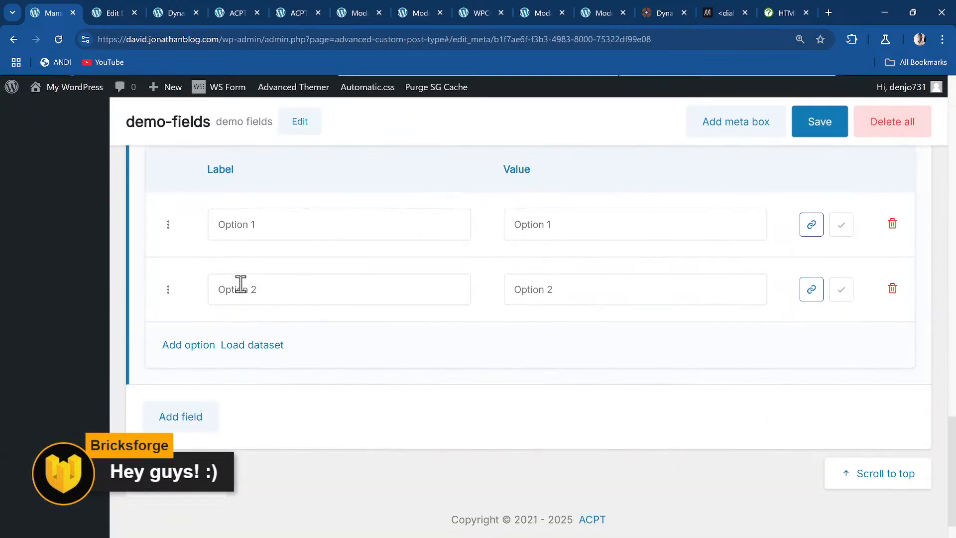
pyautogui.scroll(5, 244, 288)
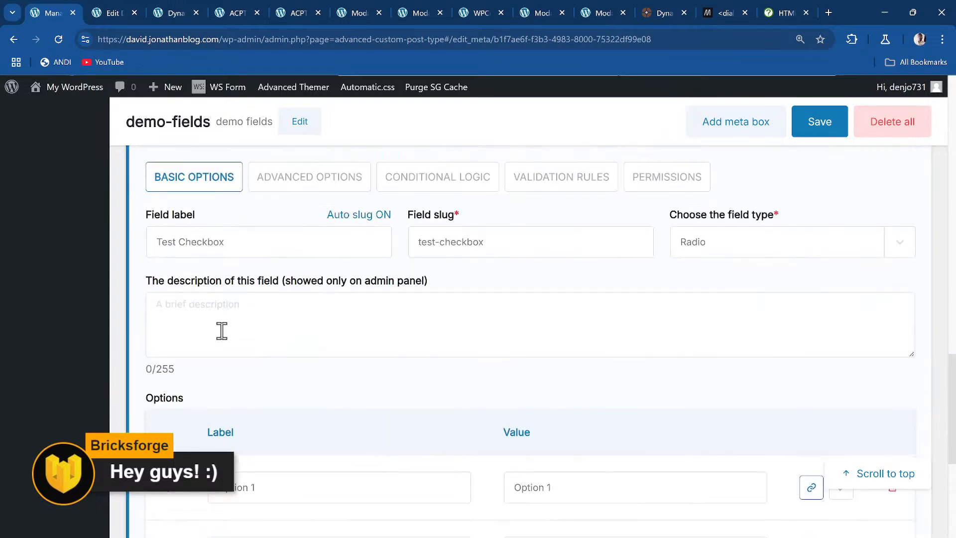
pyautogui.scroll(4, 207, 320)
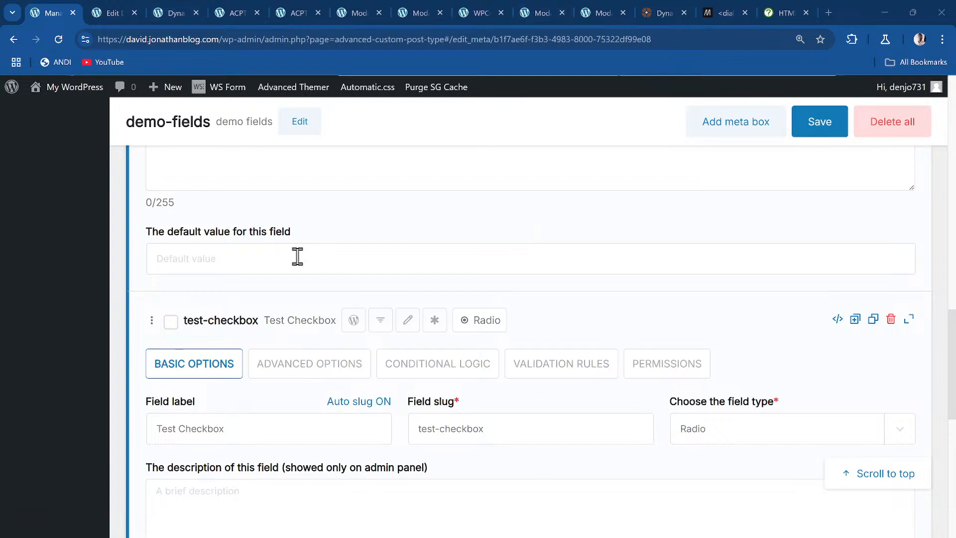
pyautogui.scroll(5, 235, 252)
pyautogui.scroll(6, 223, 247)
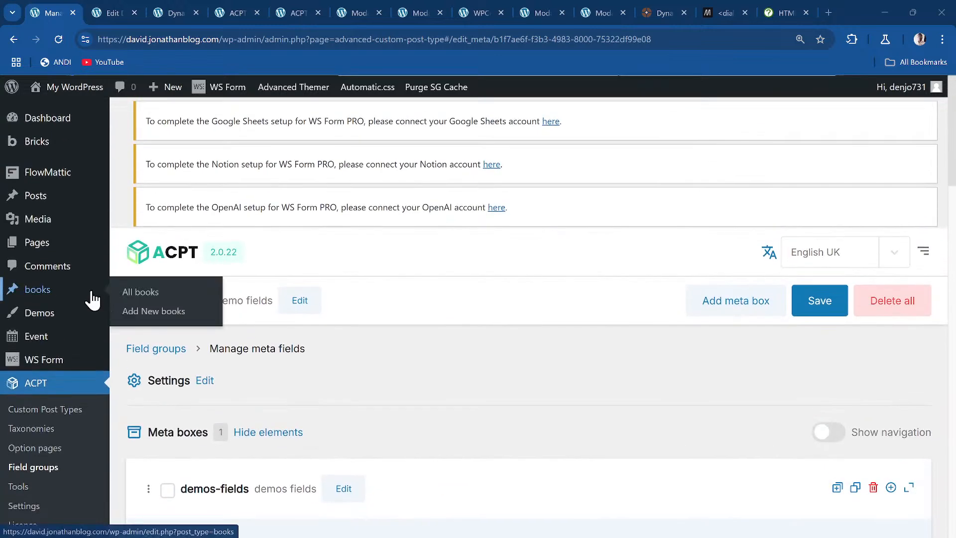
# - Open the newest post from the Demos list for editing
pyautogui.click(37, 243)
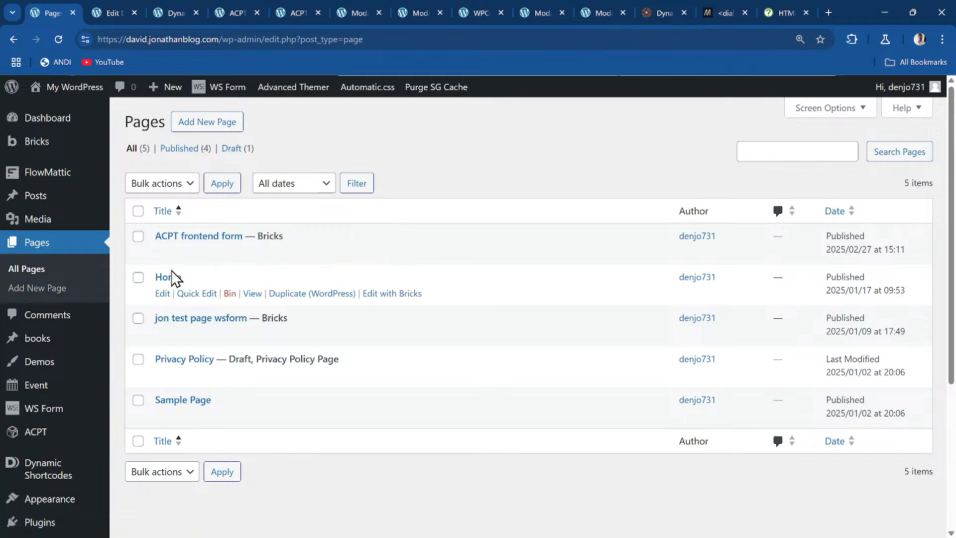
pyautogui.click(52, 364)
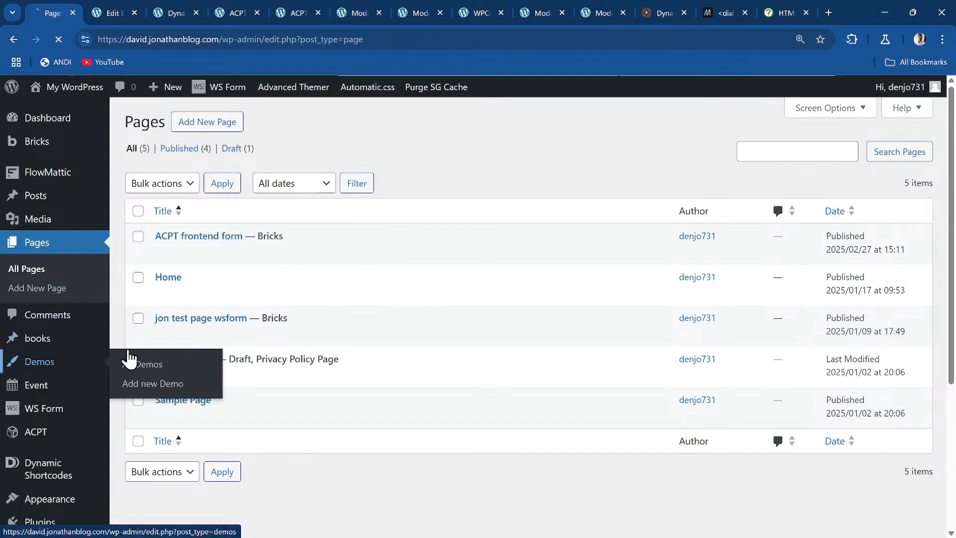
pyautogui.click(198, 322)
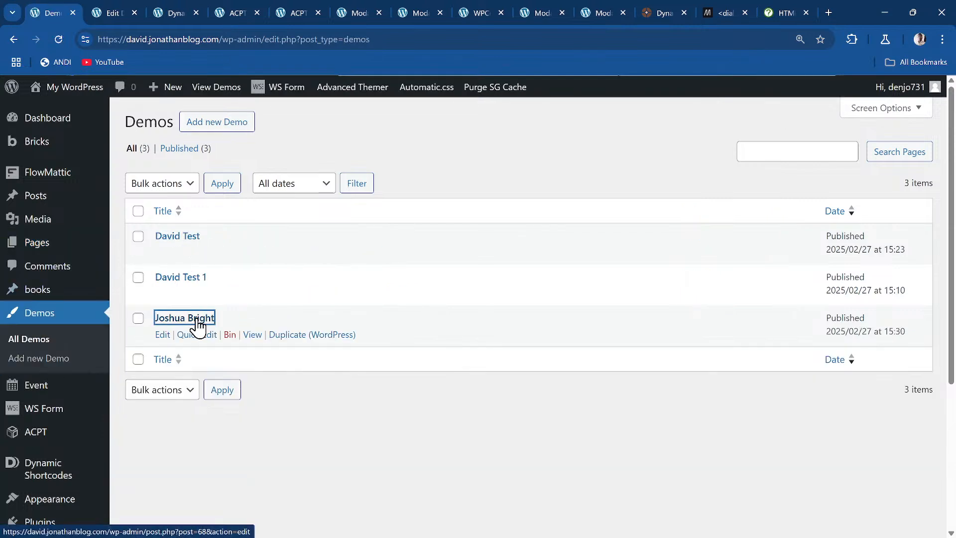
pyautogui.scroll(-1, 199, 260)
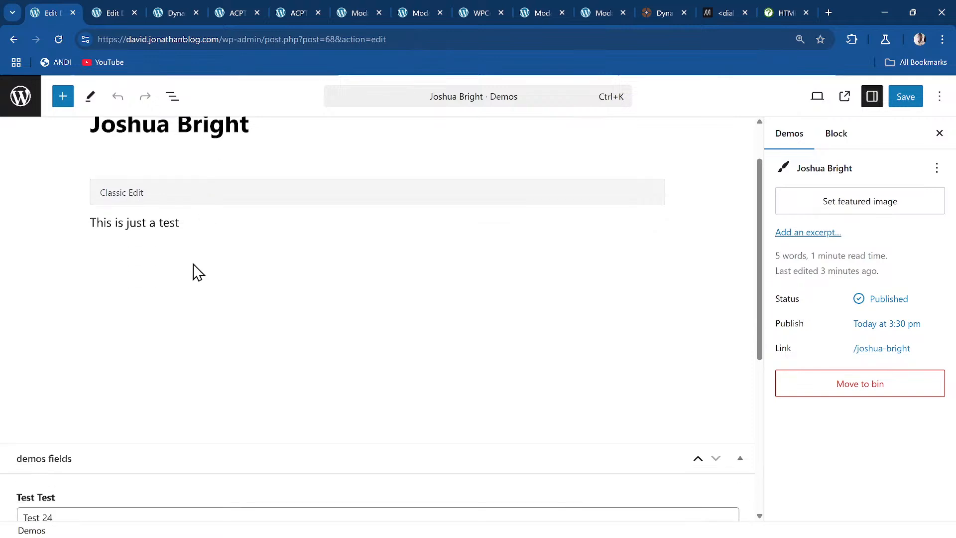
pyautogui.scroll(-4, 197, 272)
# - Change Test Test to 'Test 25' and Test textarea to 'Test 57', choose Option 2, and save
pyautogui.click(157, 268)
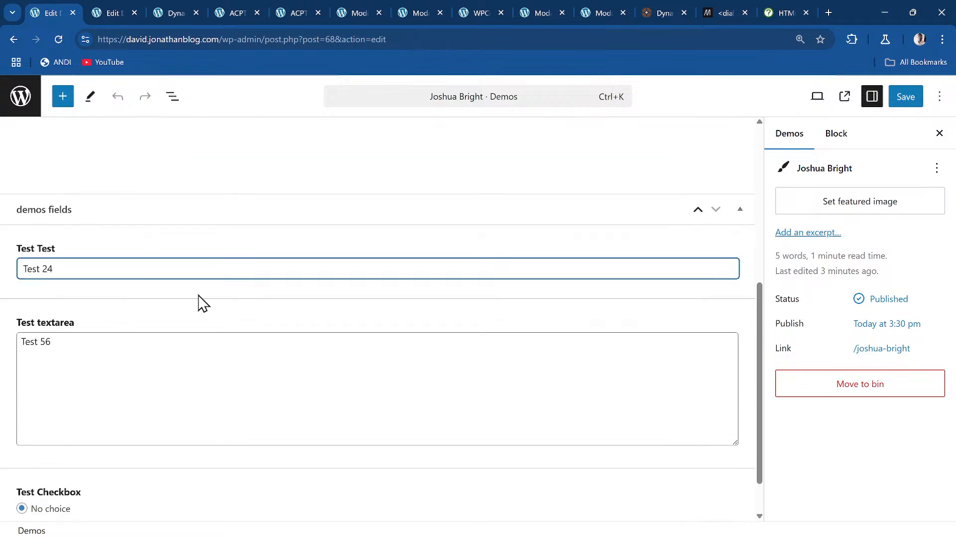
pyautogui.click(104, 364)
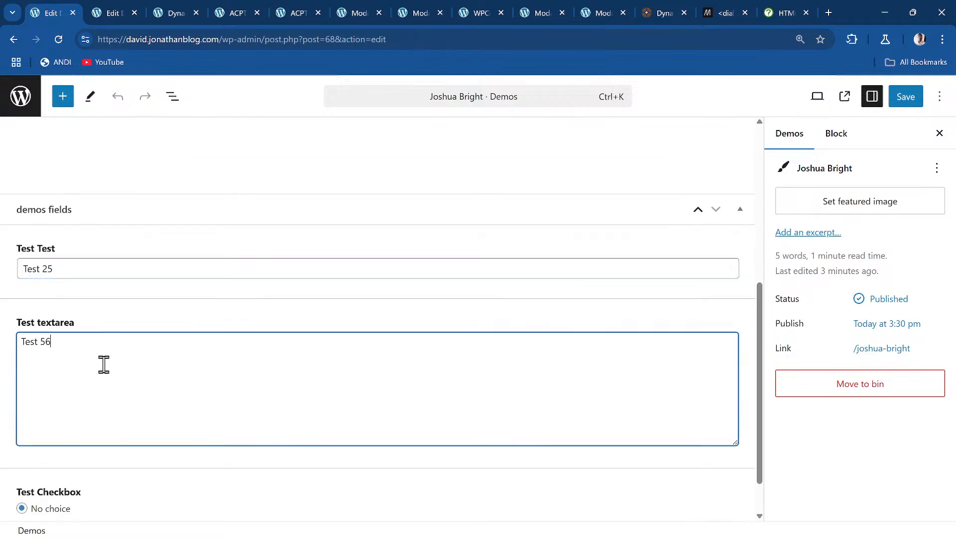
pyautogui.scroll(-2, 103, 365)
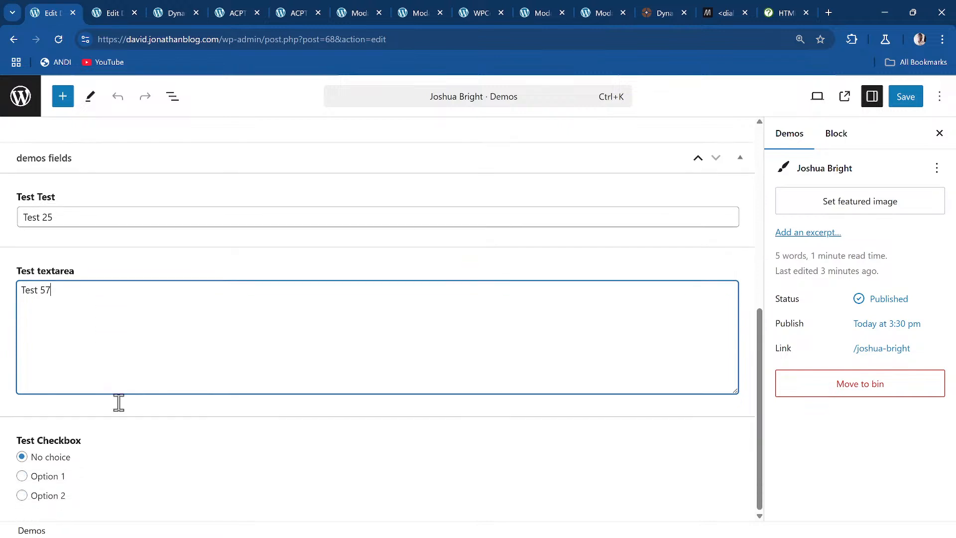
pyautogui.moveTo(43, 477); pyautogui.dragTo(45, 476)
pyautogui.click(45, 494)
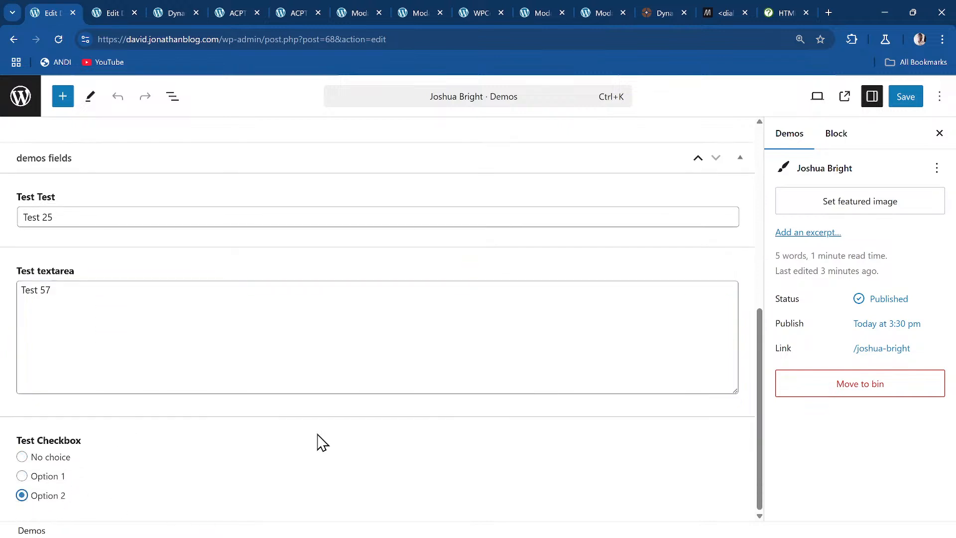
pyautogui.click(904, 98)
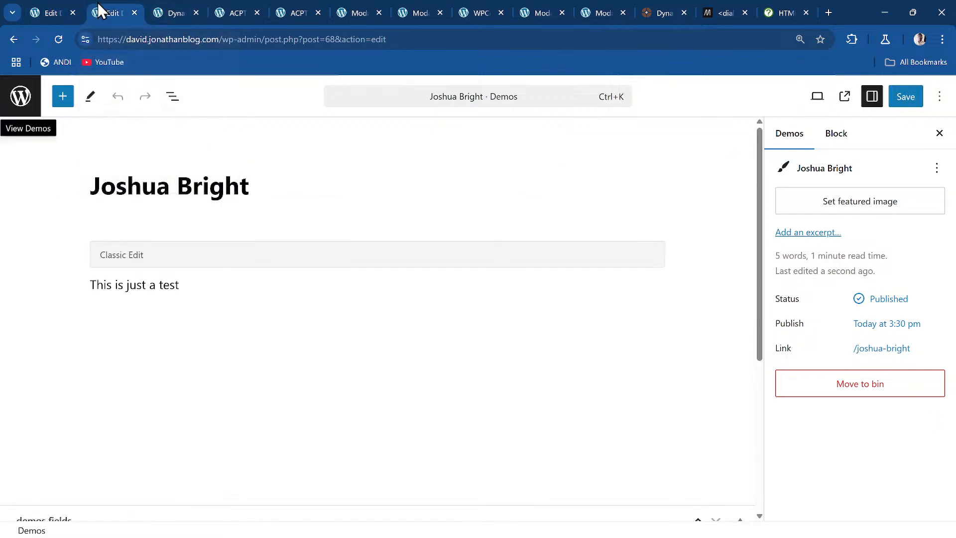
# - Add a Hidden field to the Pro Form and place it below Post Content
pyautogui.click(171, 13)
pyautogui.click(223, 9)
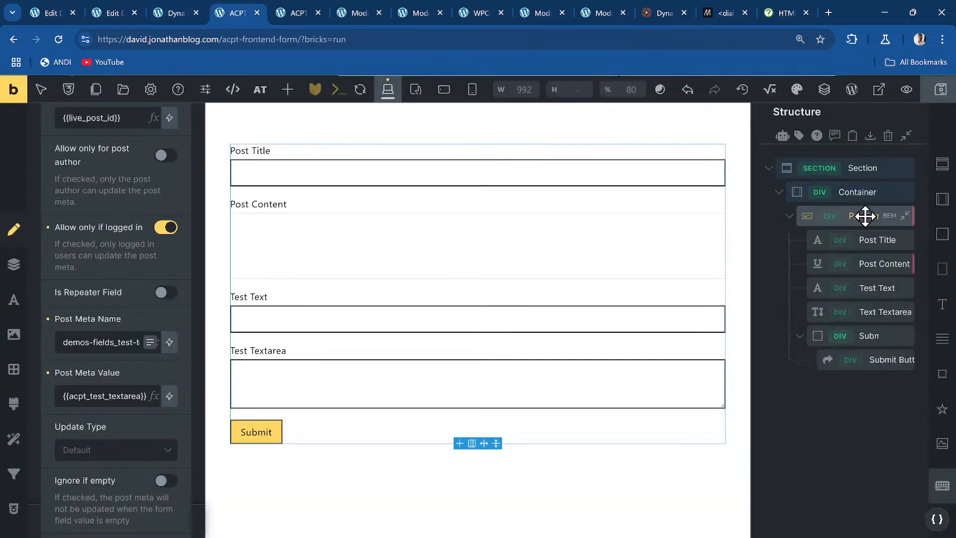
pyautogui.scroll(10, 107, 224)
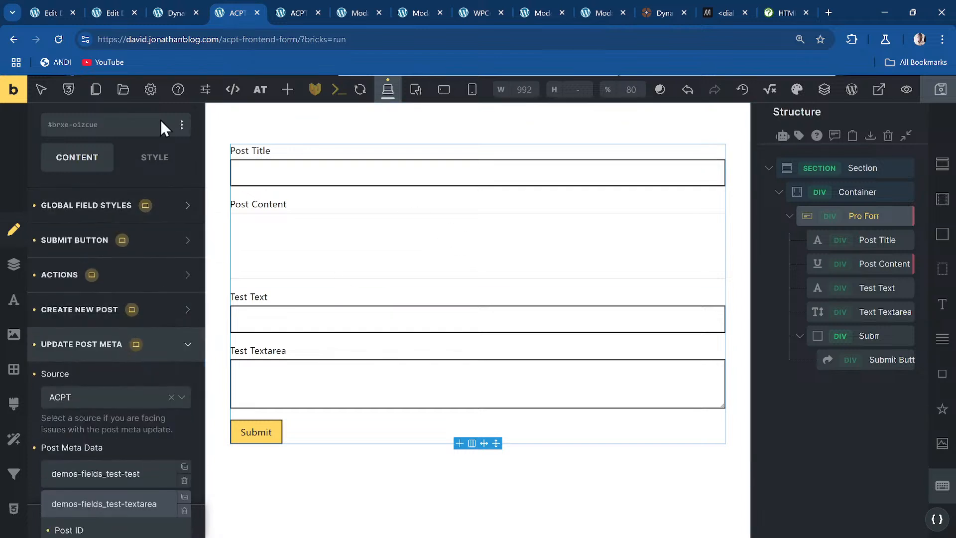
pyautogui.click(287, 90)
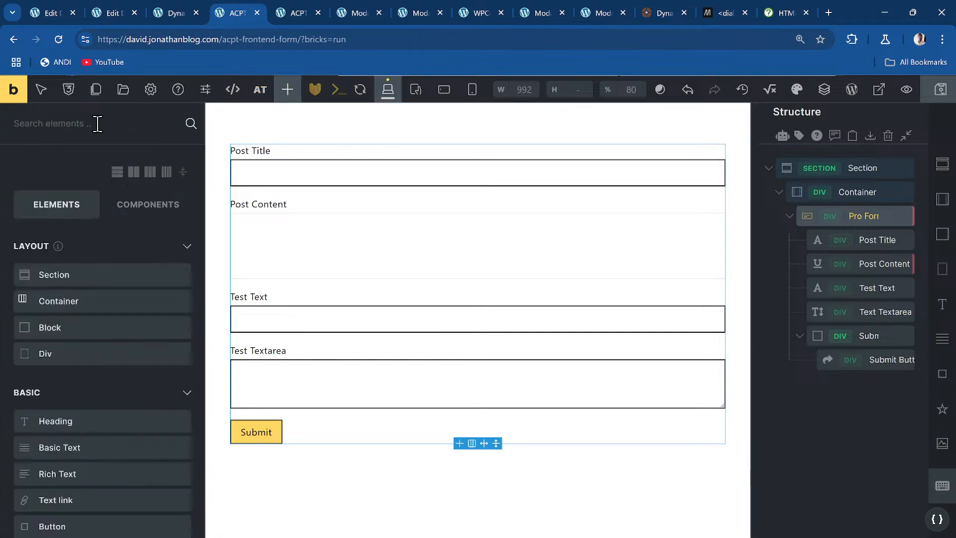
pyautogui.write('hidden')
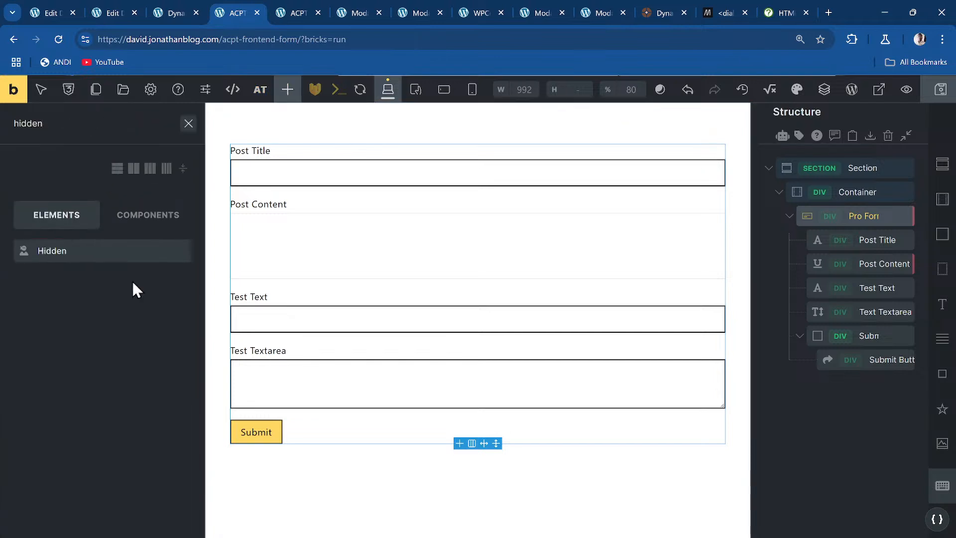
pyautogui.click(118, 259)
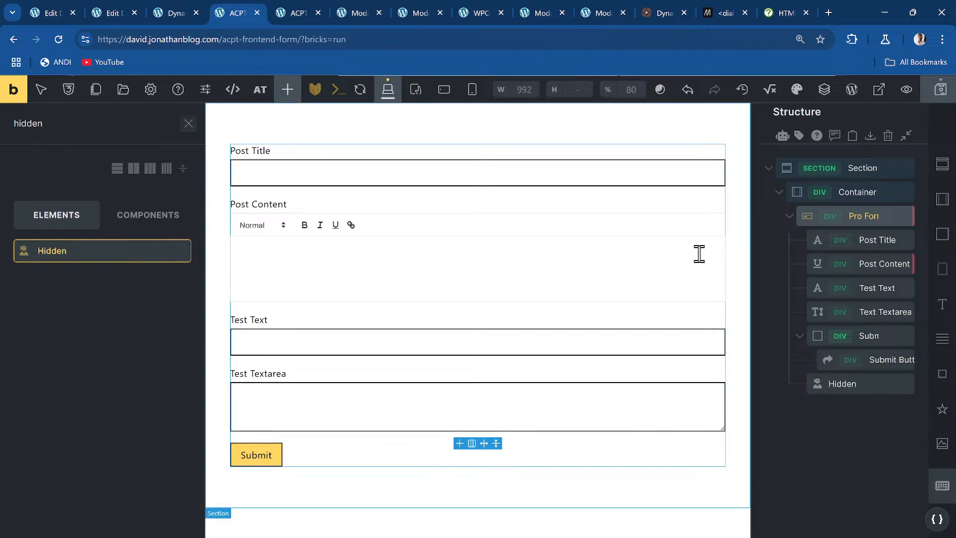
pyautogui.moveTo(828, 387); pyautogui.dragTo(845, 222)
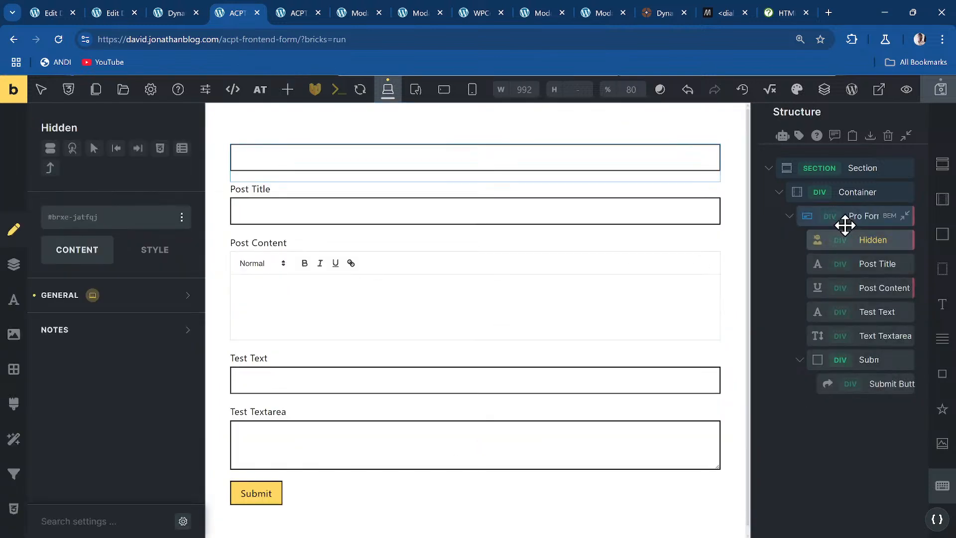
# - Give the hidden field Custom ID test_id and a URL parameter value ending in :id
pyautogui.click(130, 298)
pyautogui.scroll(-1, 136, 310)
pyautogui.doubleClick(151, 266)
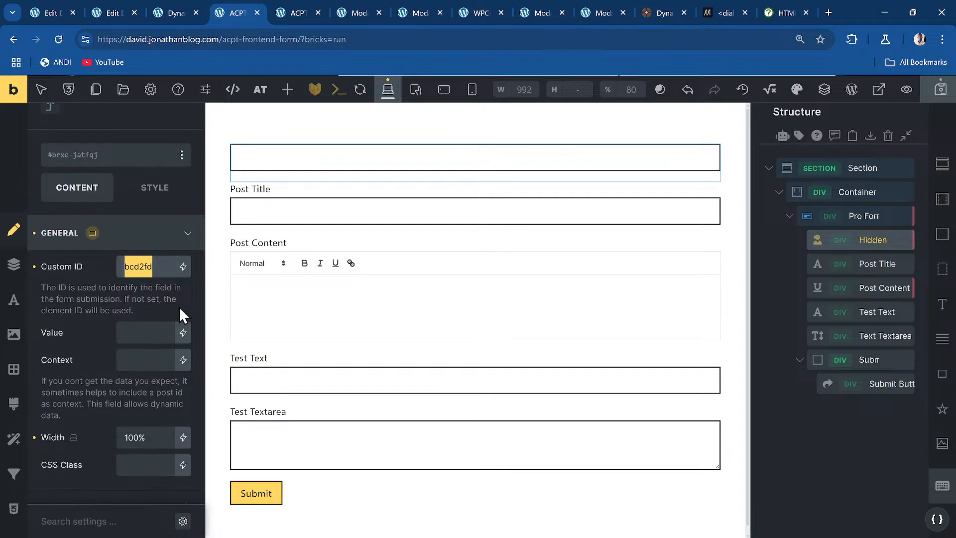
pyautogui.write('test_id')
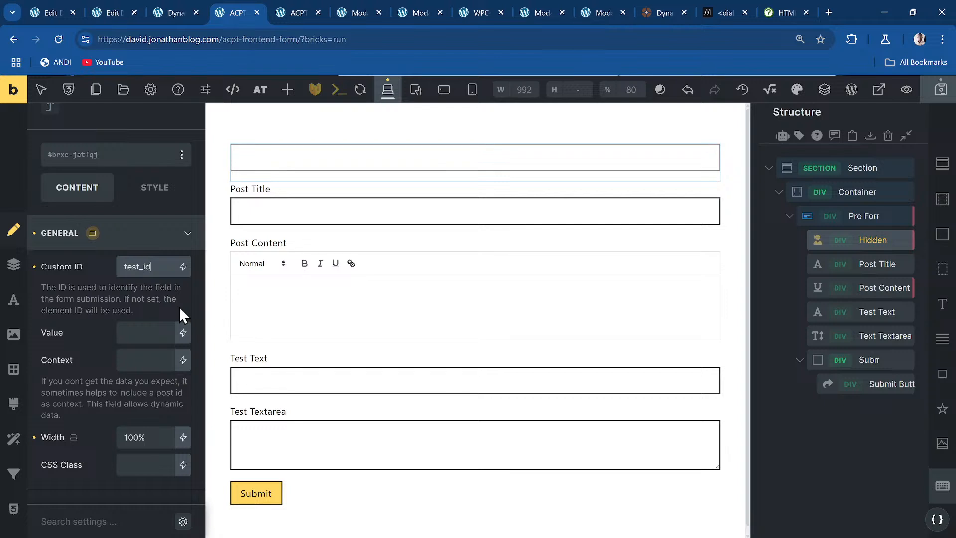
pyautogui.click(183, 333)
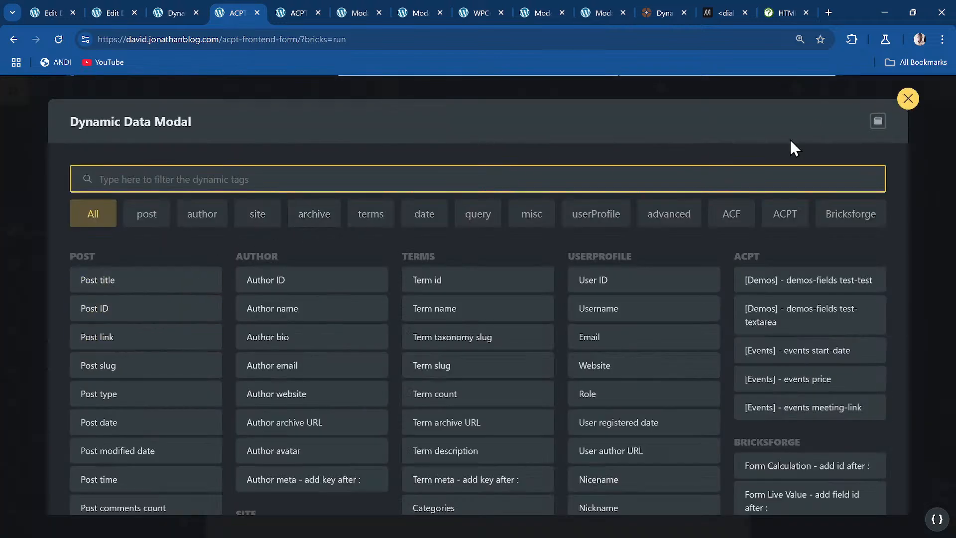
pyautogui.write('url')
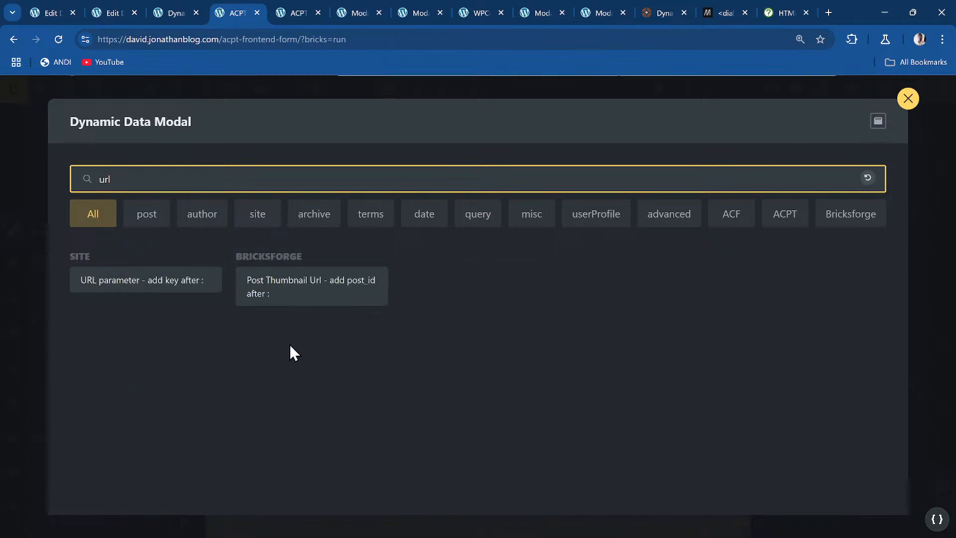
pyautogui.click(186, 290)
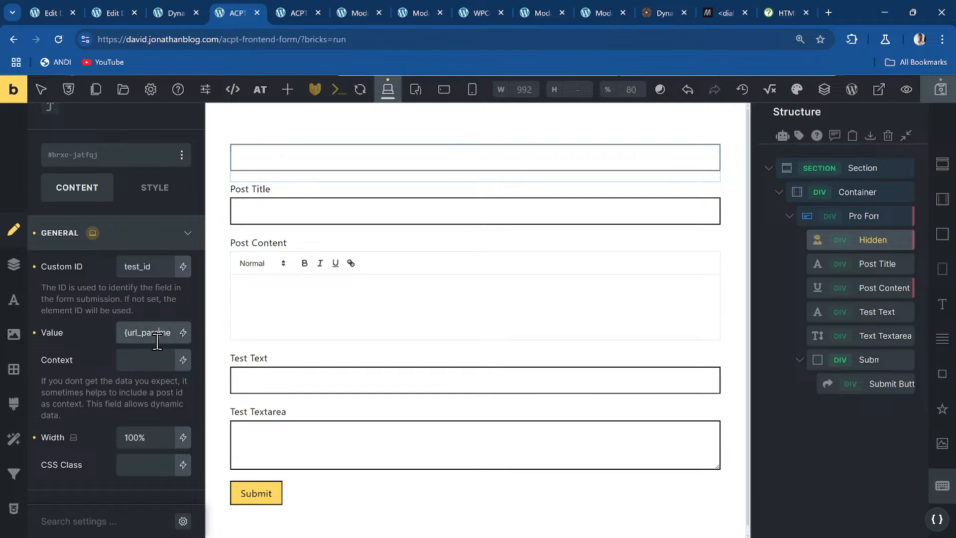
pyautogui.write(':id')
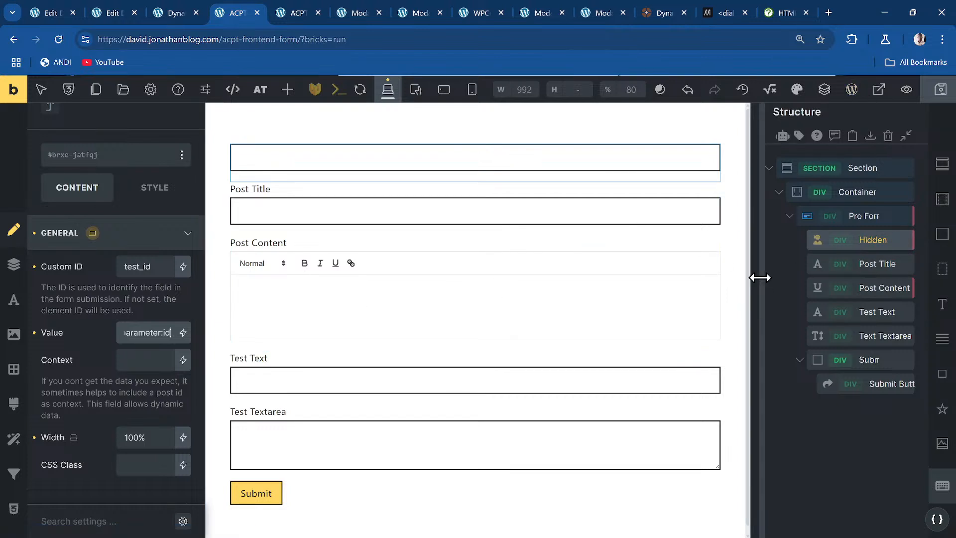
# - Replace the Pro Form's Create New Post action with an Update Post action
pyautogui.click(869, 216)
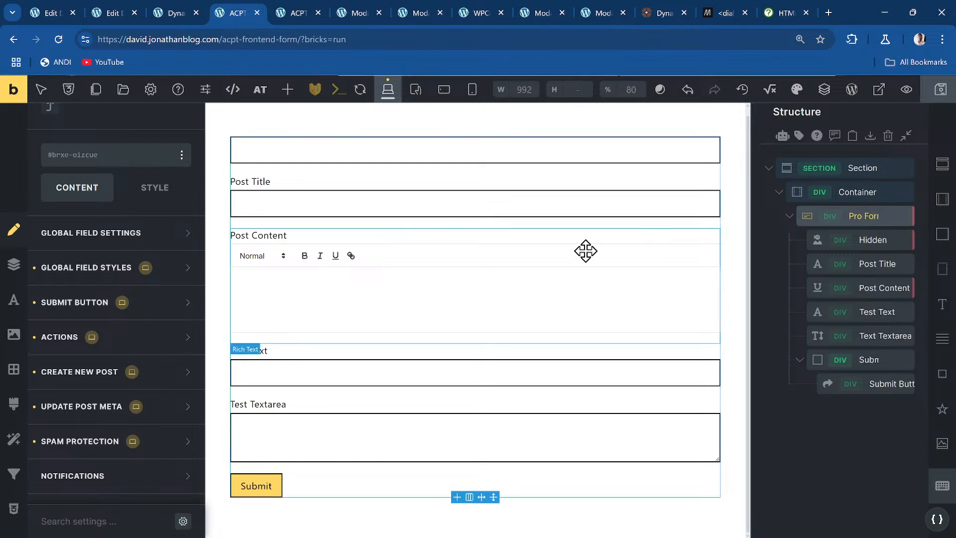
pyautogui.click(120, 337)
pyautogui.scroll(-5, 154, 314)
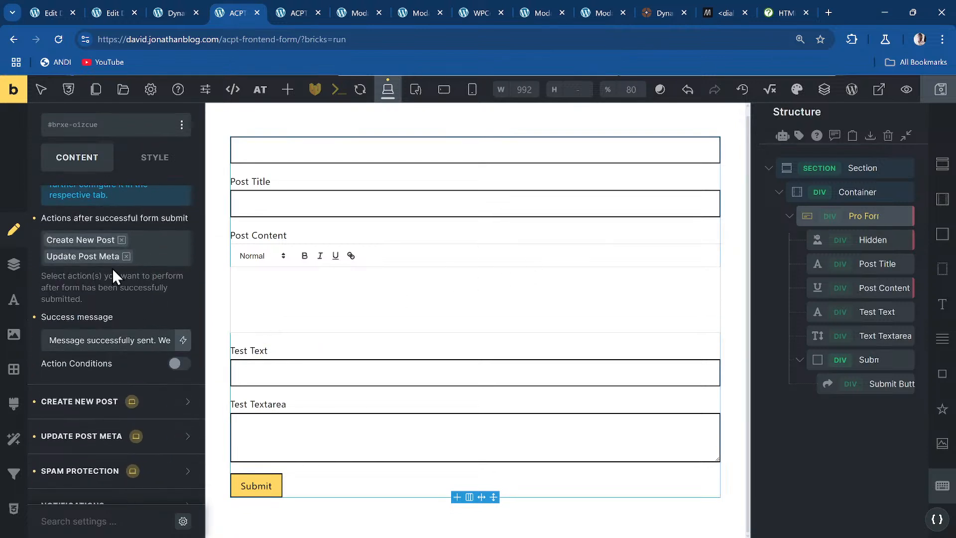
pyautogui.click(122, 240)
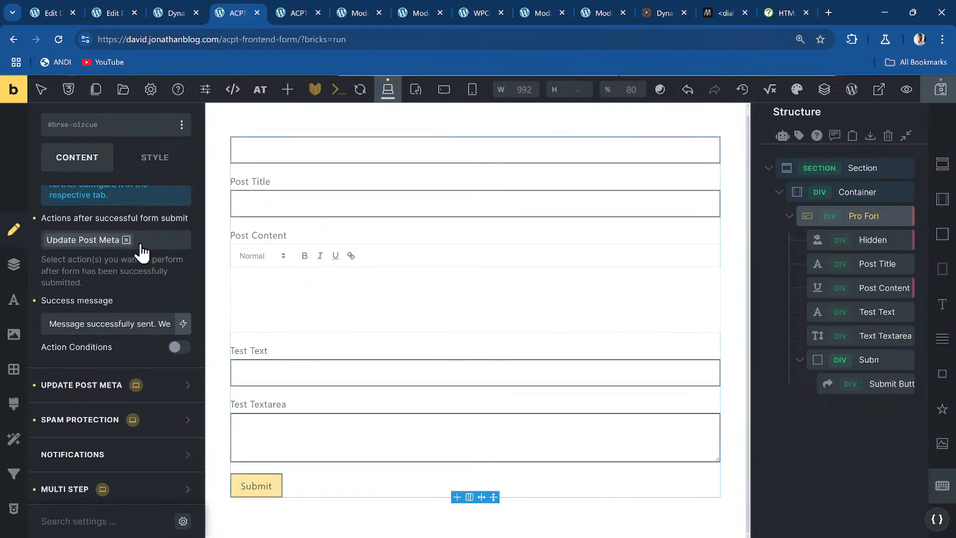
pyautogui.click(150, 241)
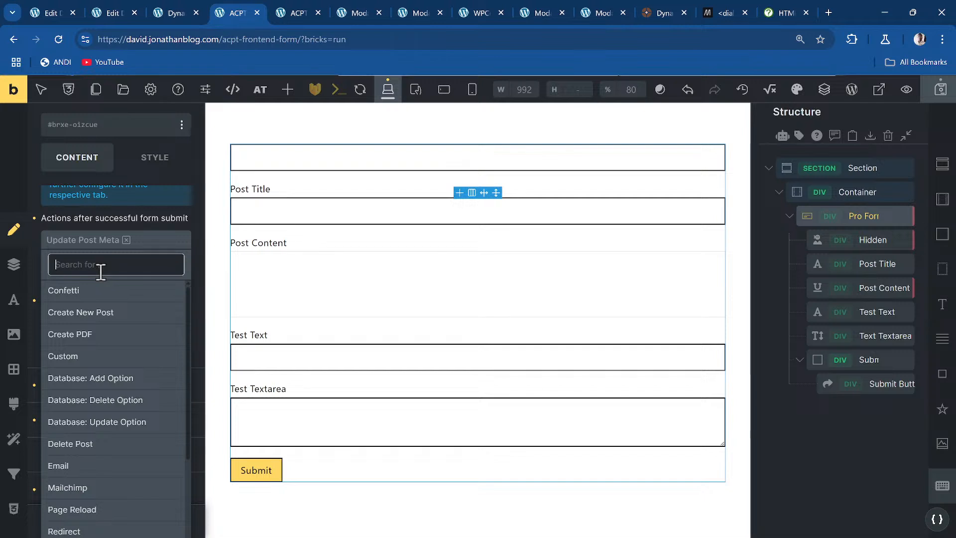
pyautogui.write('update')
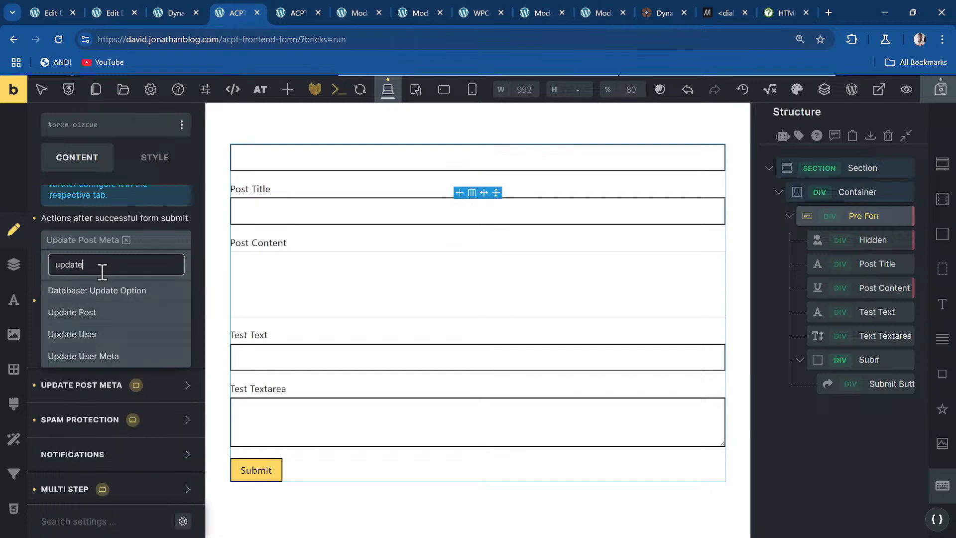
pyautogui.click(85, 318)
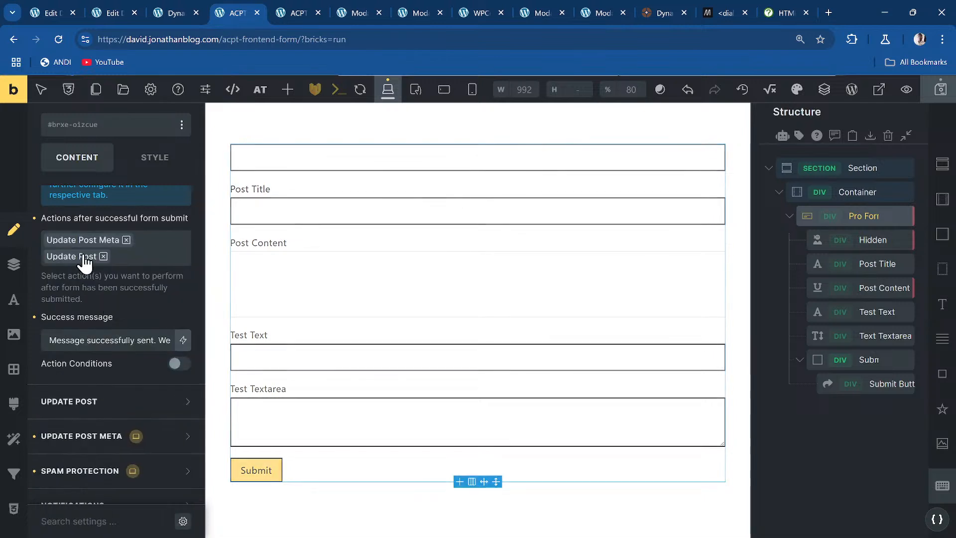
pyautogui.scroll(-3, 100, 345)
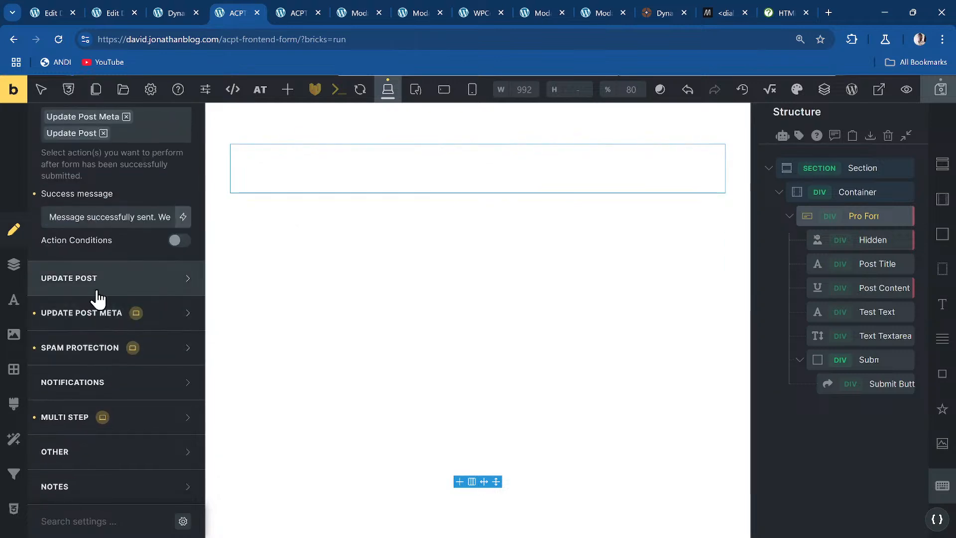
pyautogui.click(68, 296)
pyautogui.scroll(4, 106, 232)
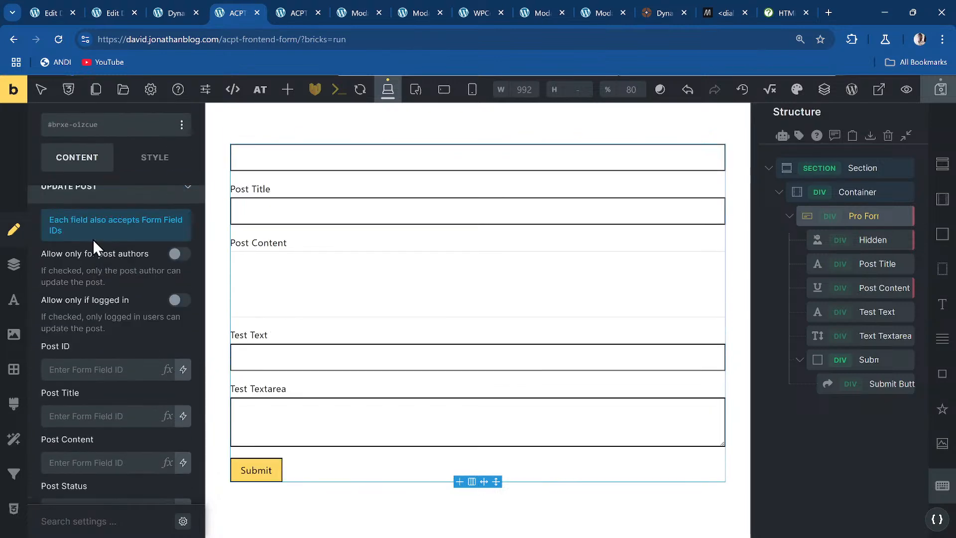
pyautogui.scroll(-2, 71, 259)
# - Map Update Post's Post ID, Title and Content to test_id, acpt_name and acpt_content
pyautogui.click(78, 307)
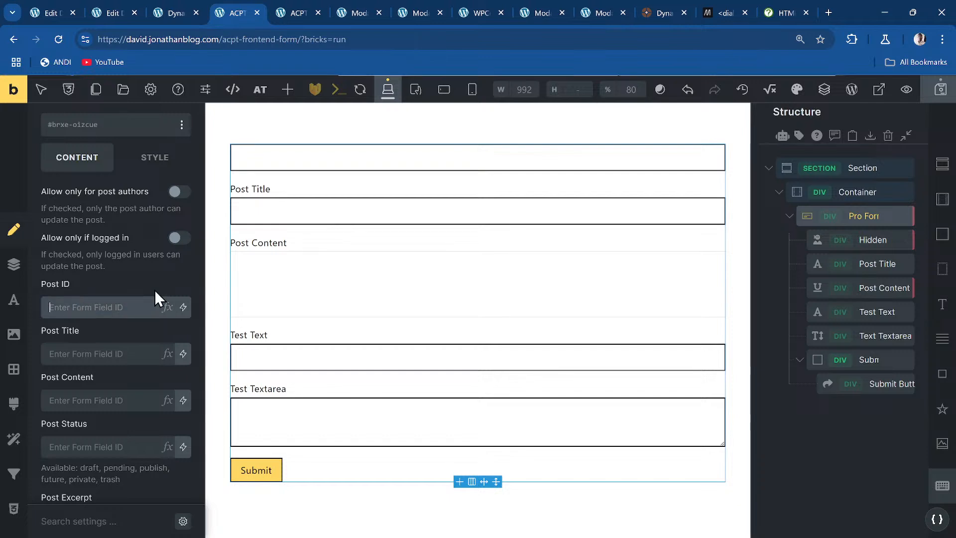
pyautogui.click(168, 310)
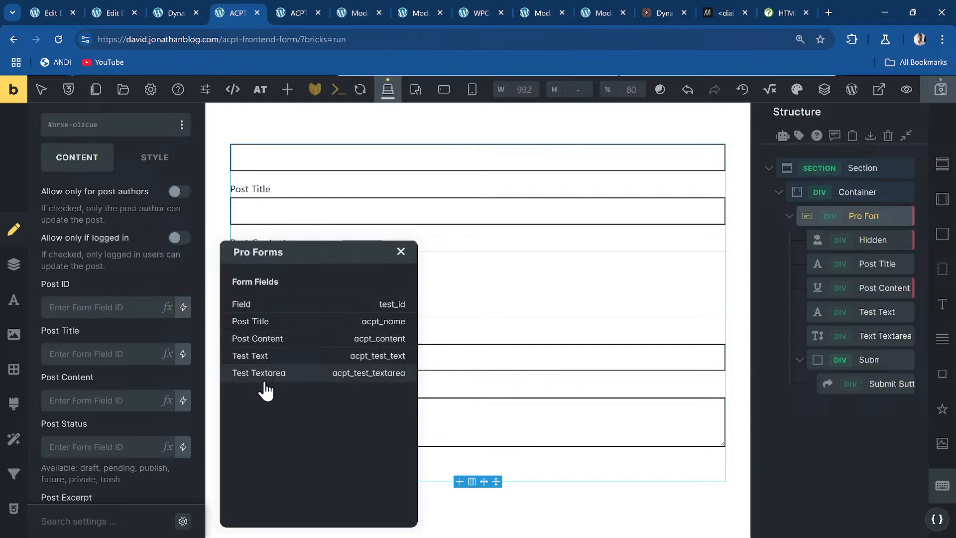
pyautogui.click(256, 306)
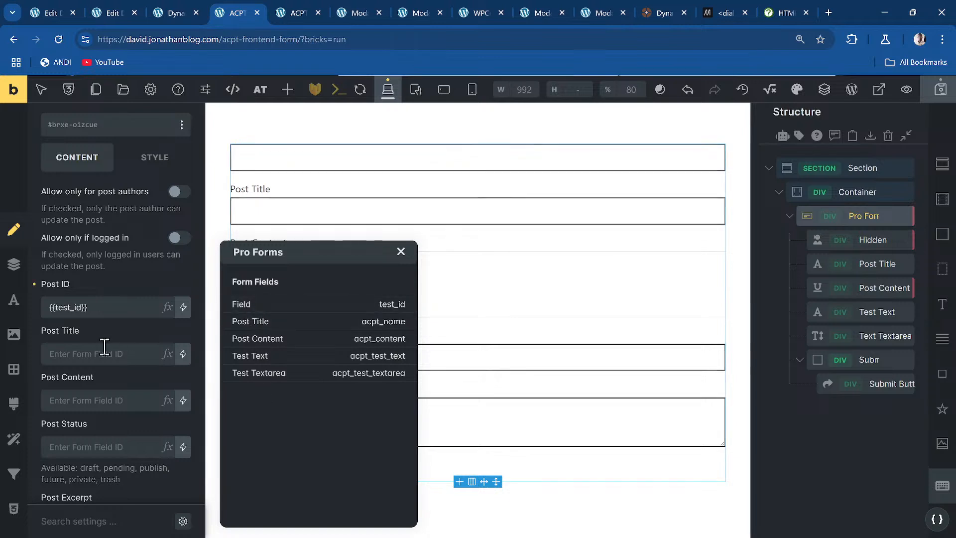
pyautogui.click(167, 357)
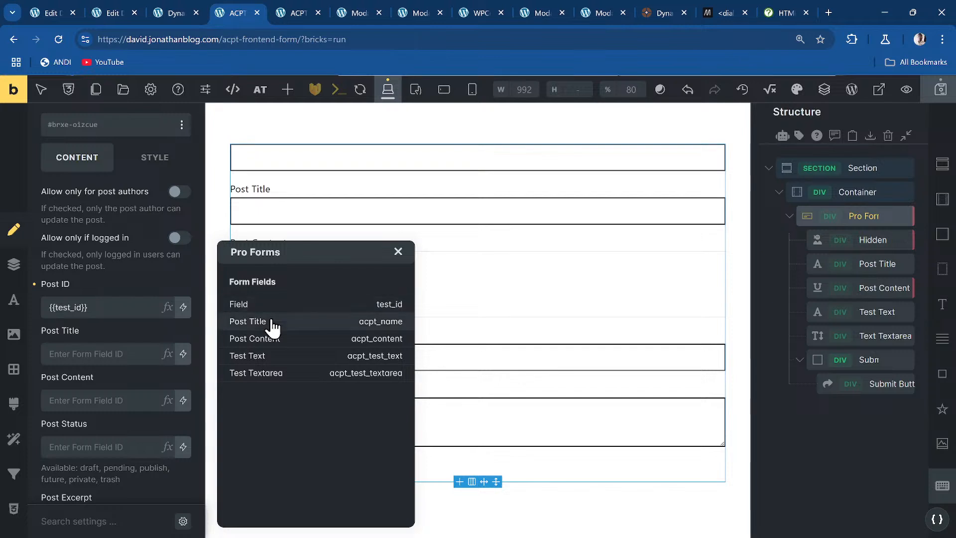
pyautogui.click(271, 323)
pyautogui.scroll(-2, 109, 391)
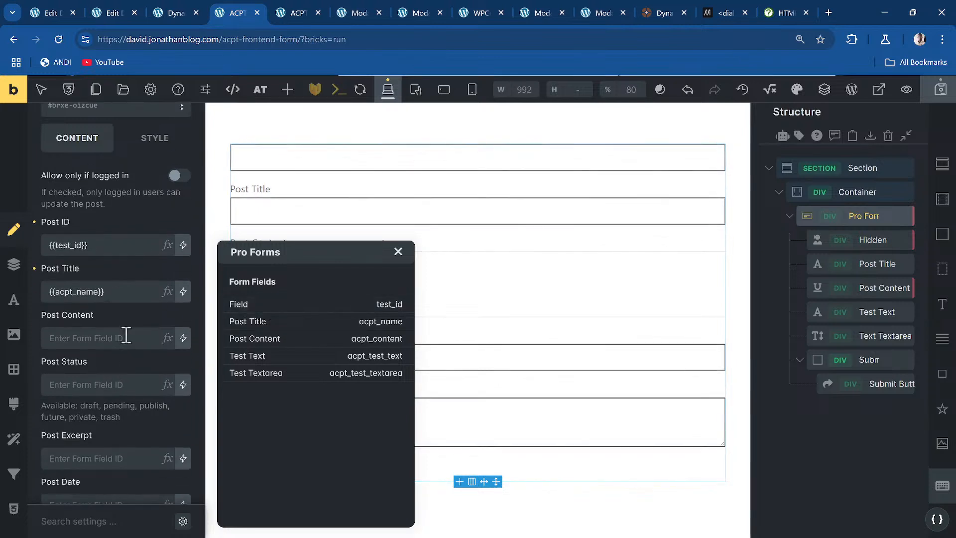
pyautogui.click(168, 339)
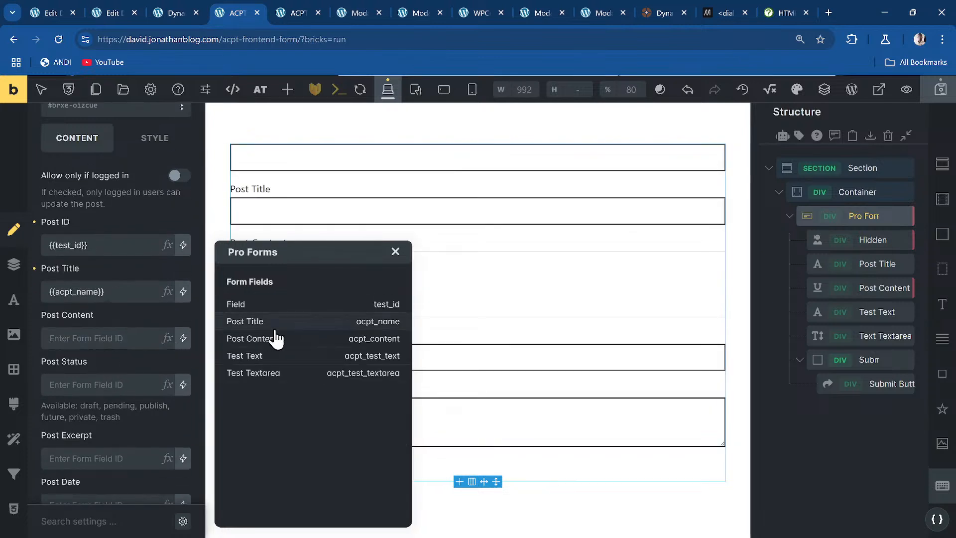
pyautogui.click(272, 340)
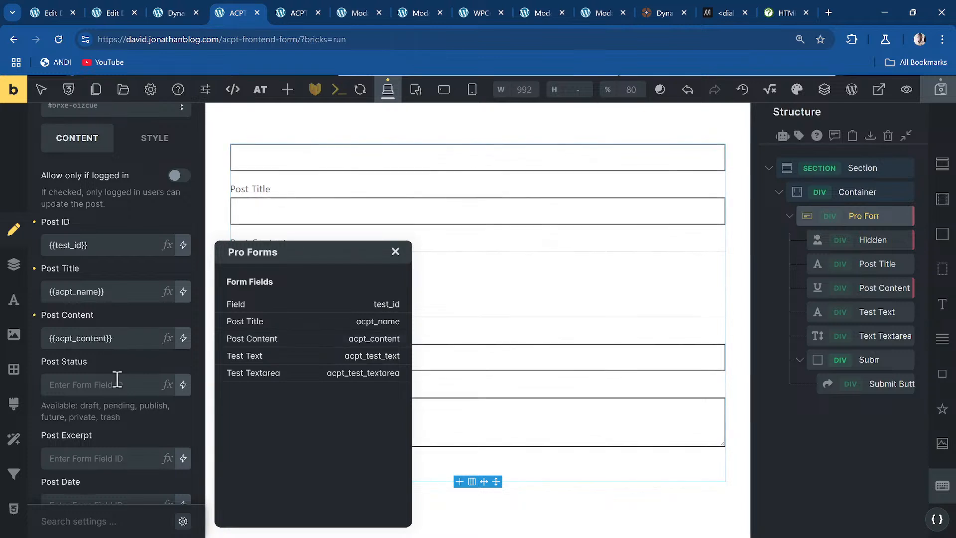
pyautogui.scroll(-3, 130, 374)
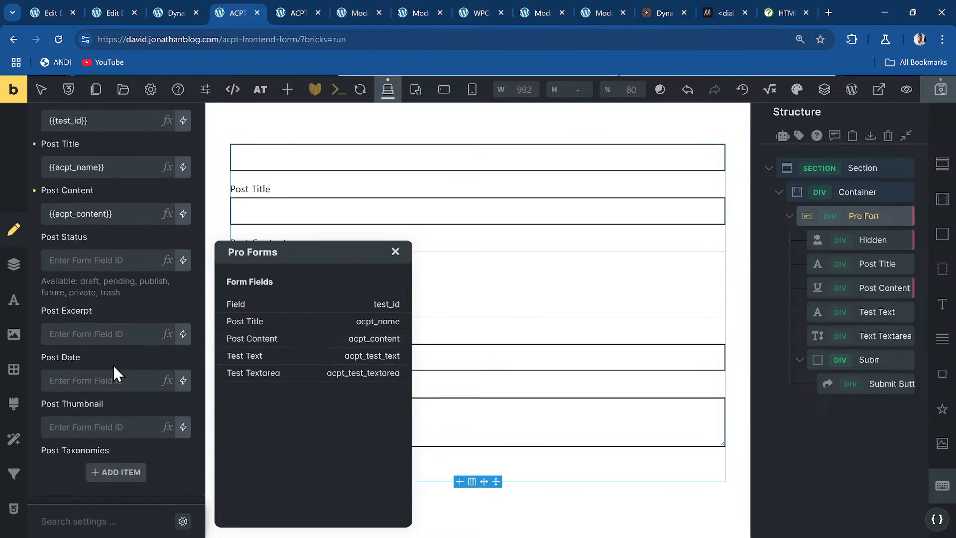
pyautogui.scroll(-5, 99, 374)
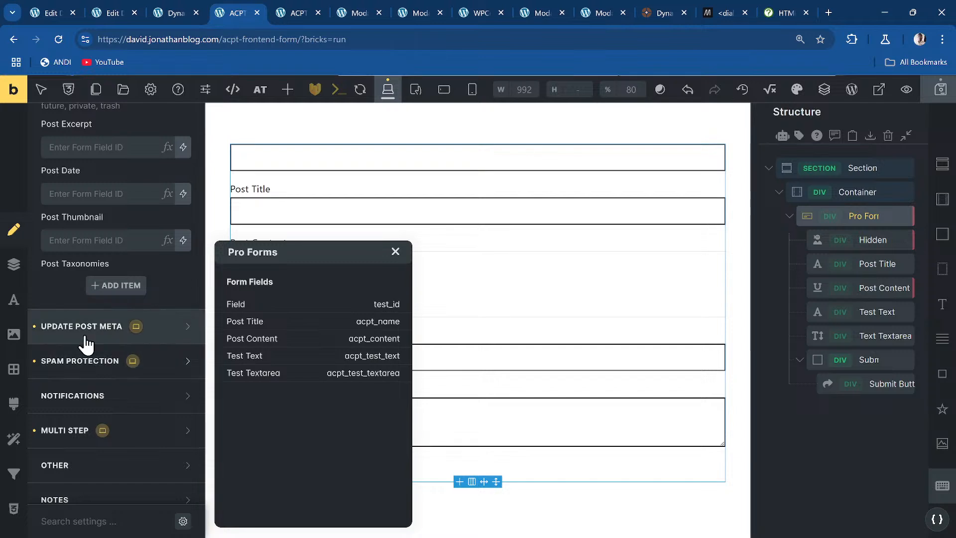
pyautogui.click(84, 329)
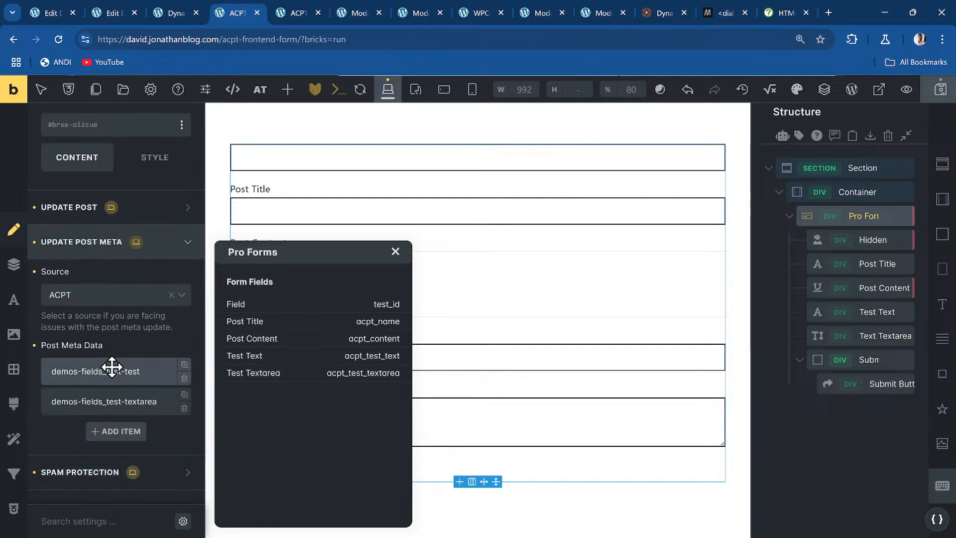
# - Replace the demos-fields_test-test meta item's {{live_post_id}} Post ID with test_id
pyautogui.click(115, 369)
pyautogui.scroll(-3, 127, 351)
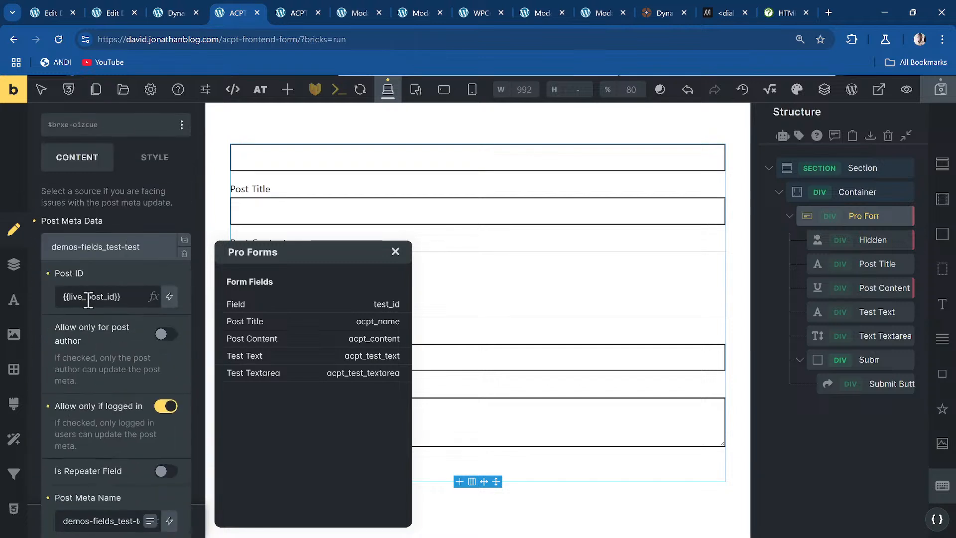
pyautogui.tripleClick(85, 298)
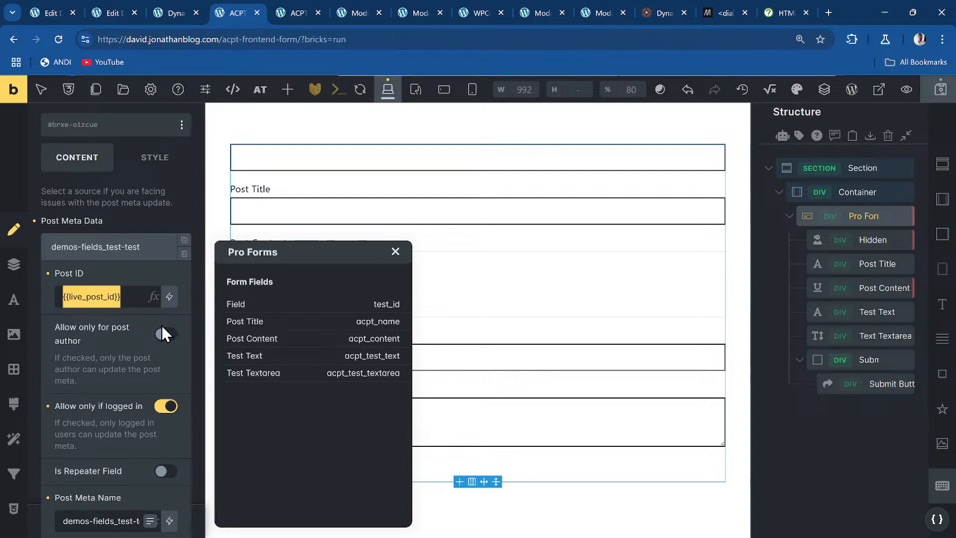
pyautogui.press('BackSpace')
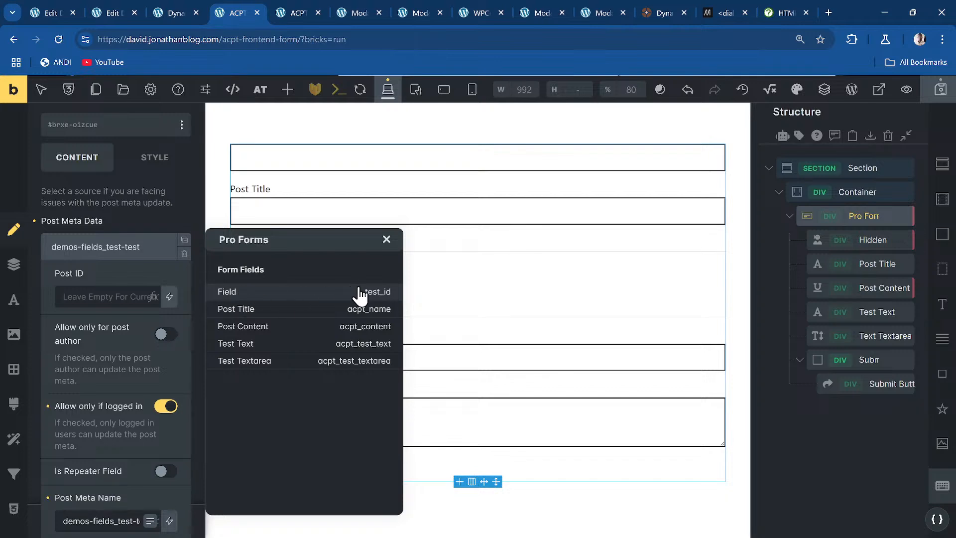
pyautogui.click(373, 291)
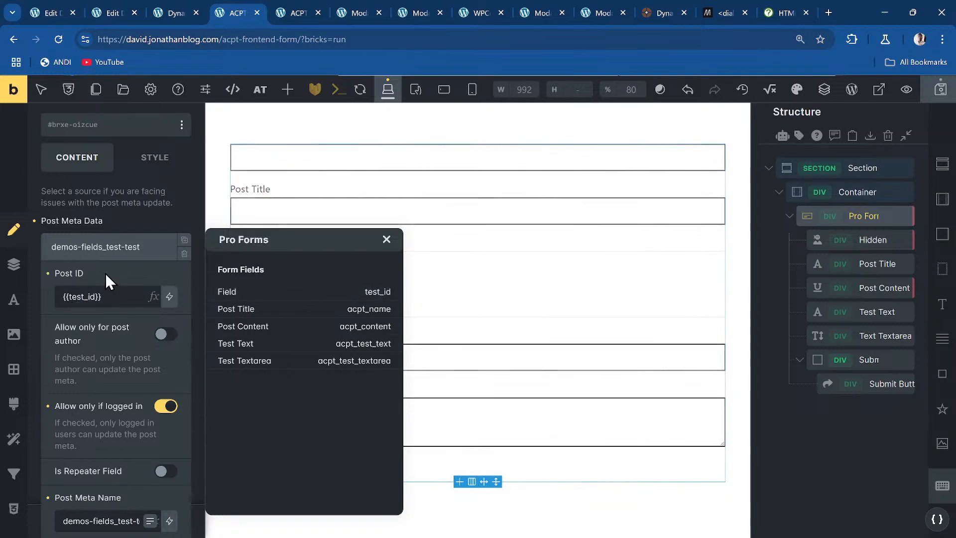
pyautogui.scroll(-4, 107, 338)
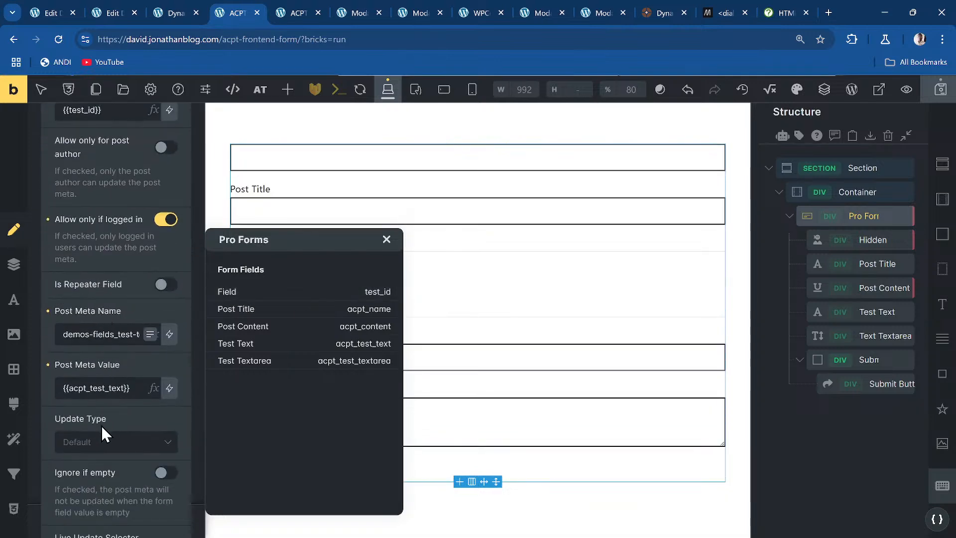
pyautogui.scroll(5, 101, 418)
pyautogui.click(121, 249)
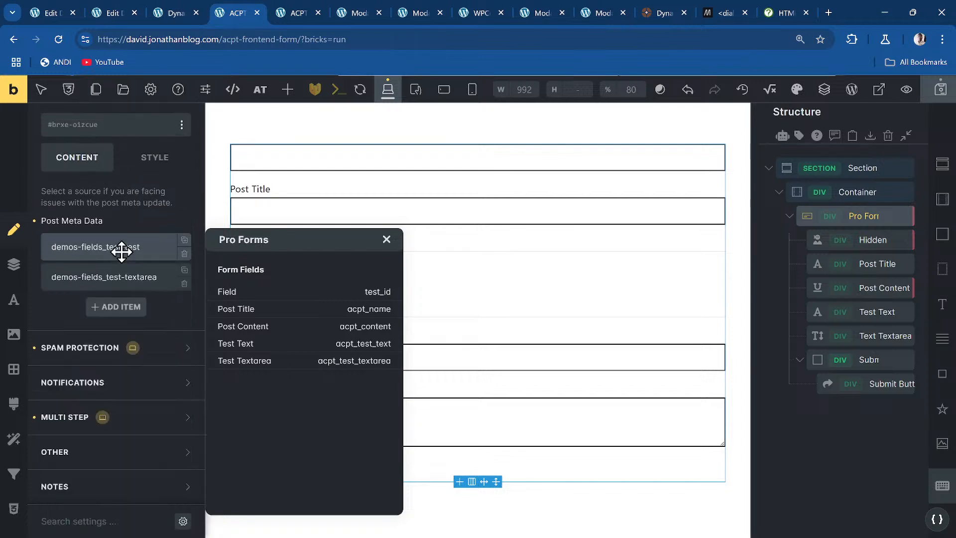
# - Set the demos-fields_test-textarea item's Post ID to test_id and add a third meta item
pyautogui.click(132, 280)
pyautogui.tripleClick(120, 325)
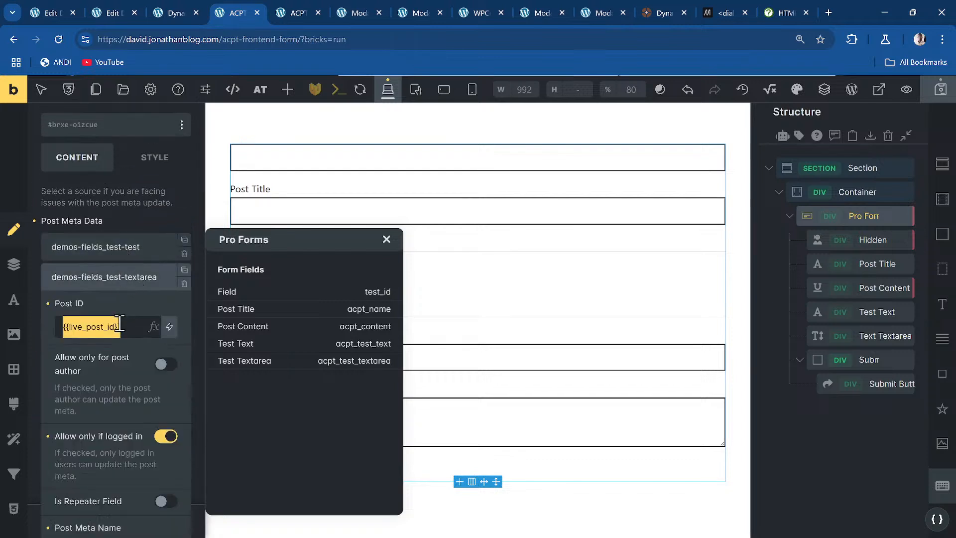
pyautogui.press('BackSpace')
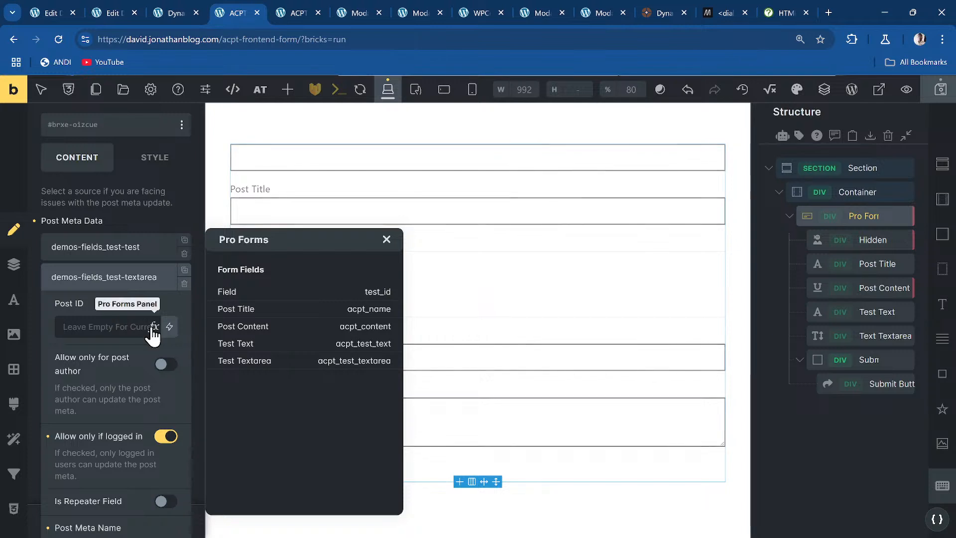
pyautogui.click(256, 304)
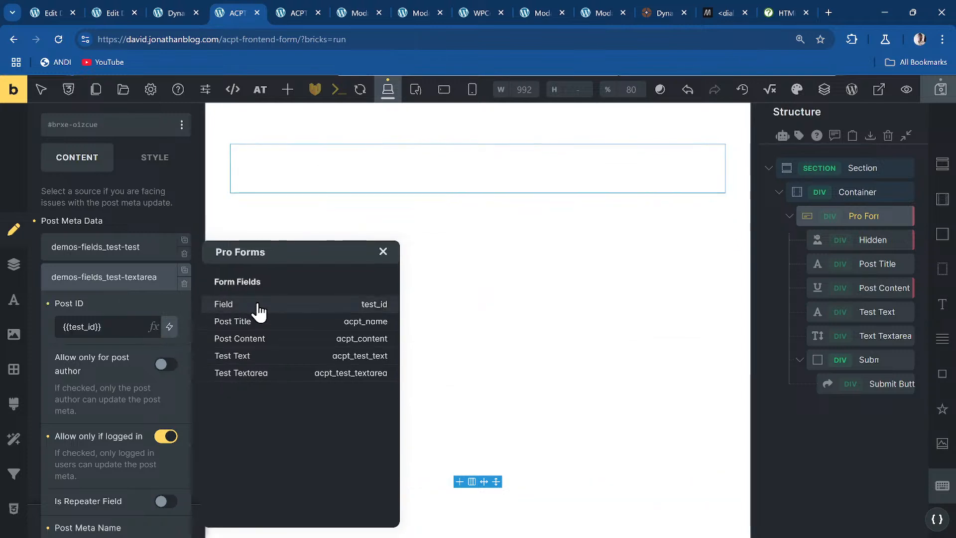
pyautogui.click(103, 277)
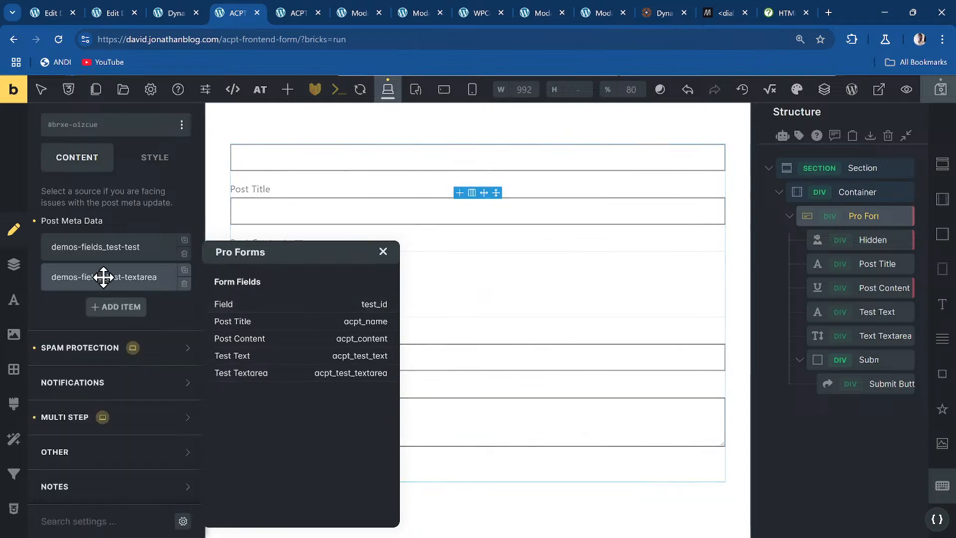
pyautogui.click(128, 318)
pyautogui.scroll(-1, 115, 345)
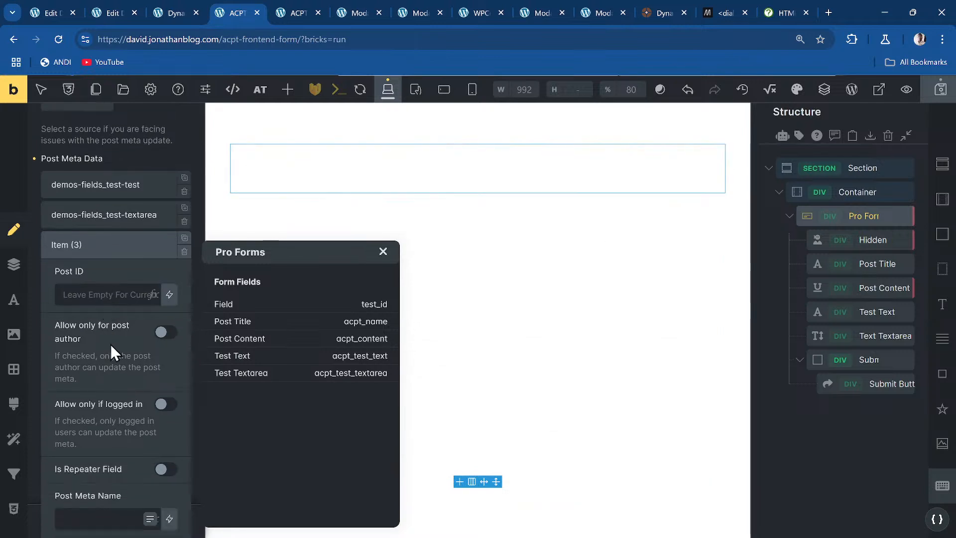
# - Open the Dynamic Shortcodes Demo Shortcodes page from WordPress admin
pyautogui.click(53, 15)
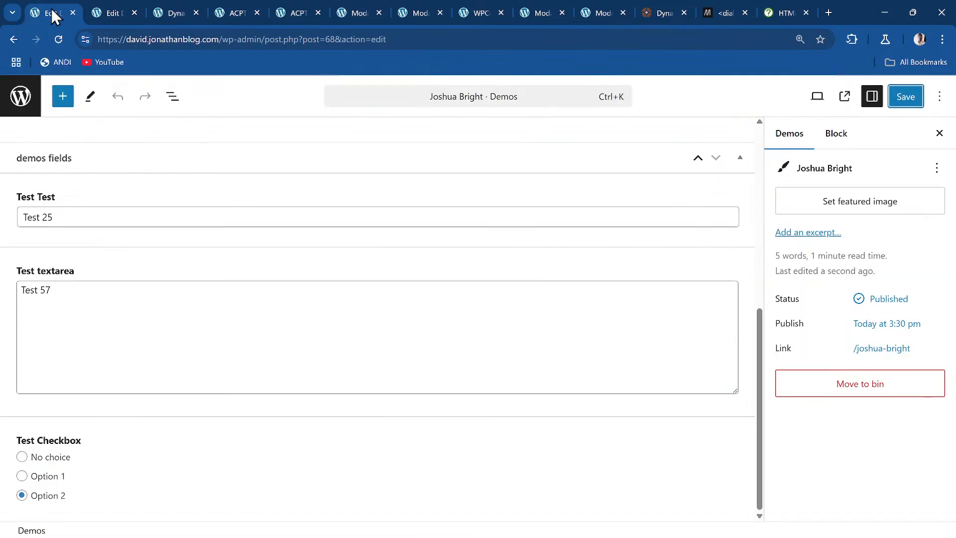
pyautogui.click(108, 12)
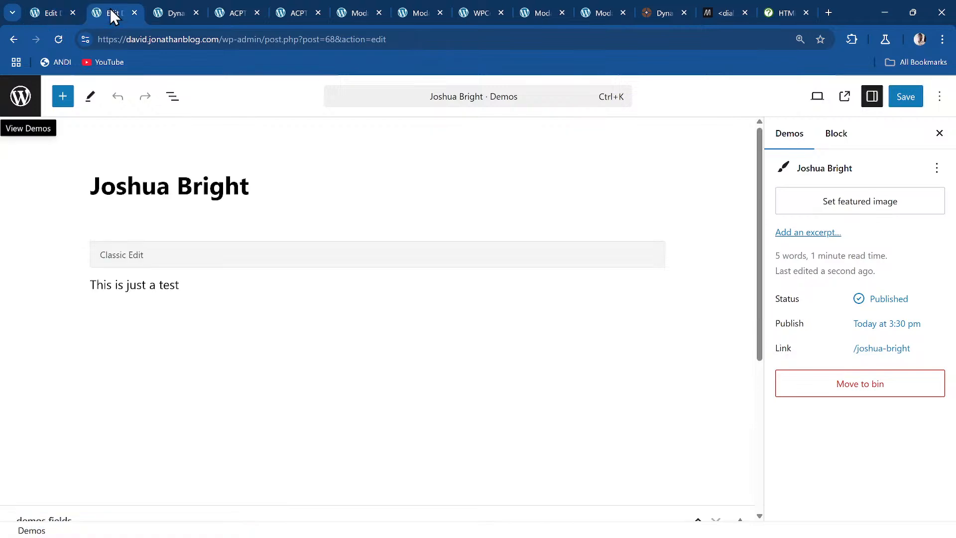
pyautogui.click(21, 96)
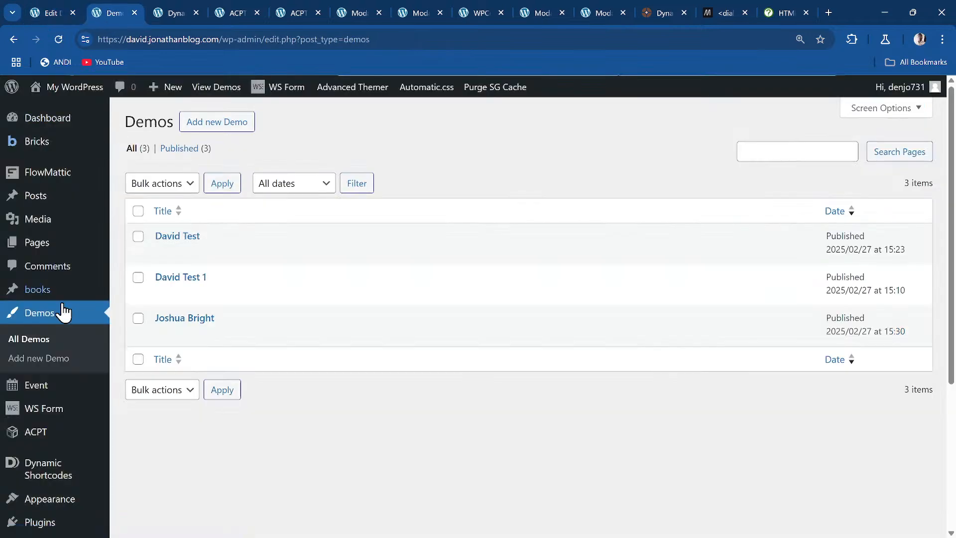
pyautogui.scroll(-1, 49, 320)
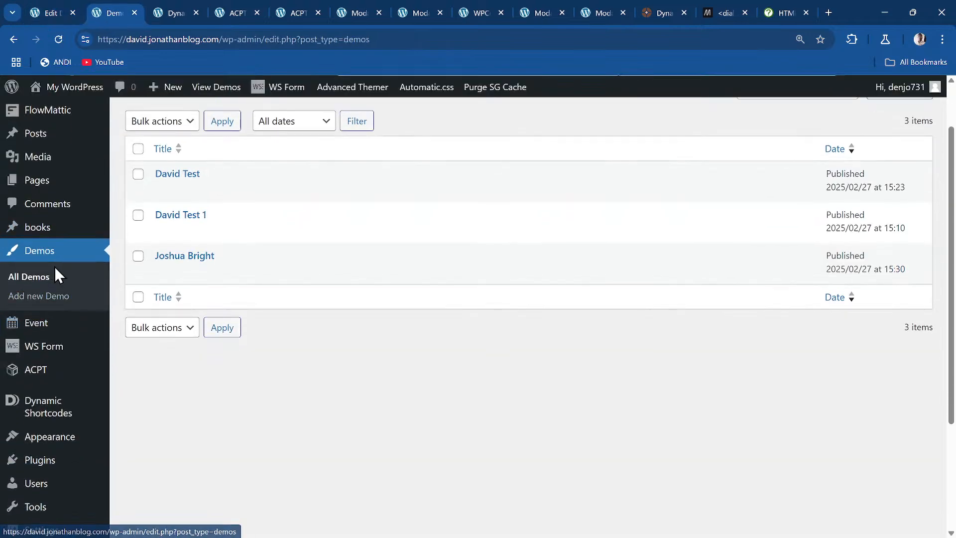
pyautogui.scroll(-1, 56, 274)
pyautogui.moveTo(68, 363)
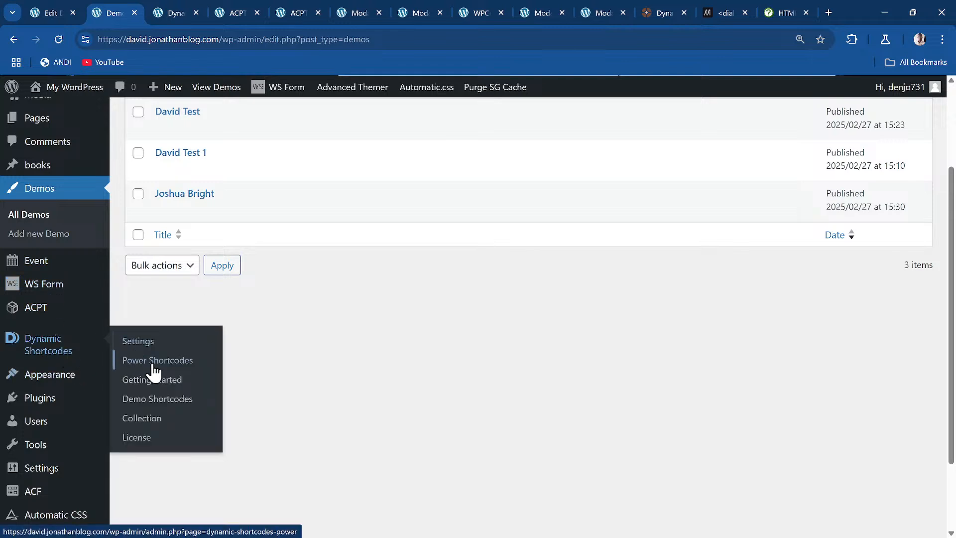
pyautogui.click(193, 399)
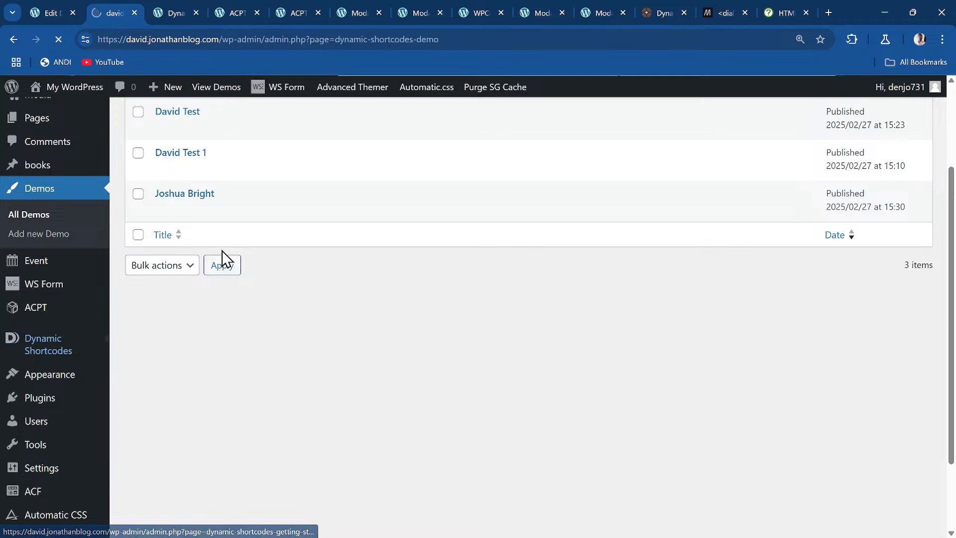
pyautogui.scroll(-2, 222, 259)
# - Preview the shortcode values of posts 65 and 53 via the preview post picker
pyautogui.click(224, 239)
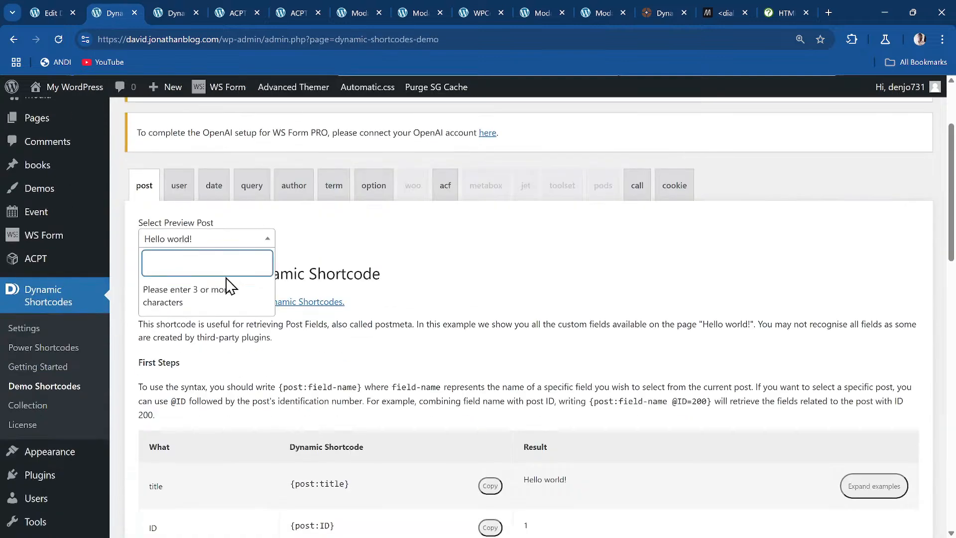
pyautogui.write('dav')
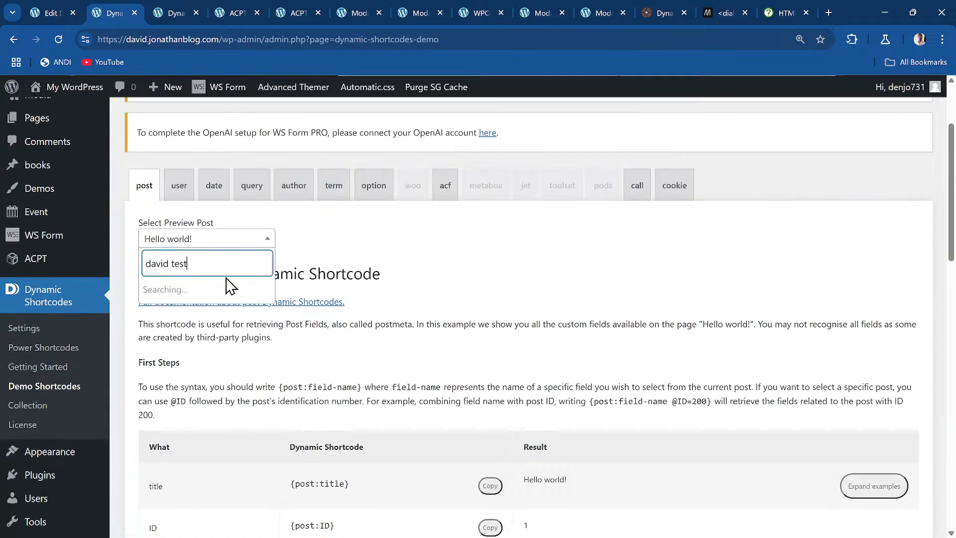
pyautogui.write('id test')
pyautogui.click(214, 288)
pyautogui.scroll(-15, 234, 289)
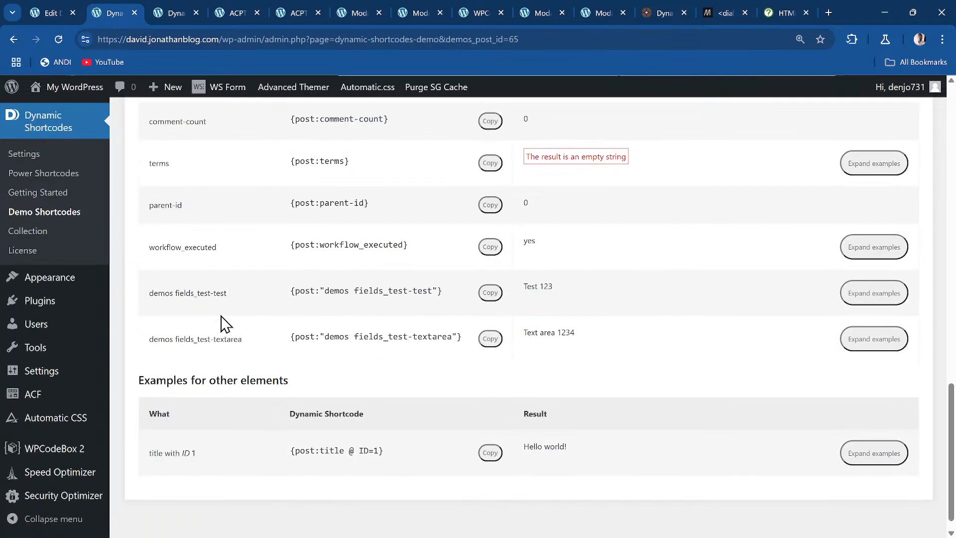
pyautogui.scroll(1, 236, 347)
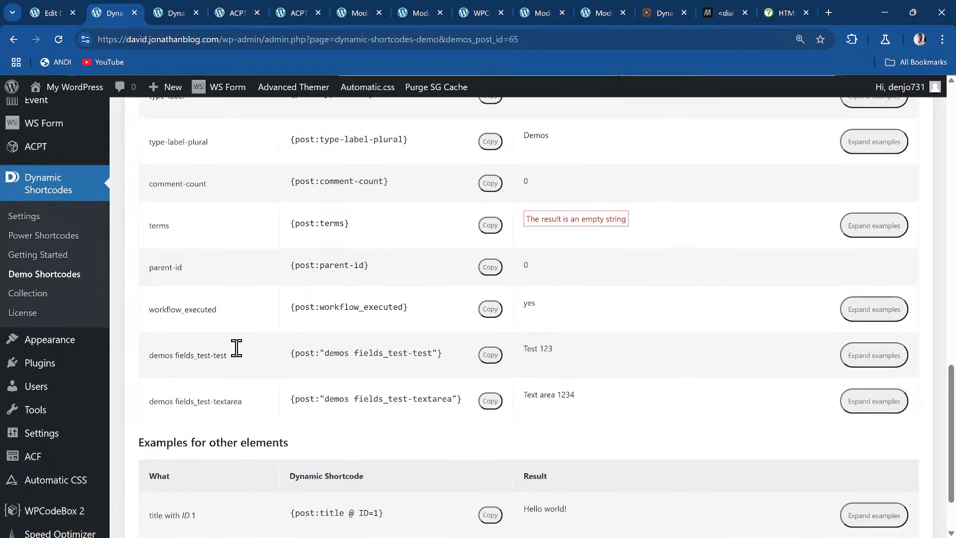
pyautogui.scroll(1, 241, 357)
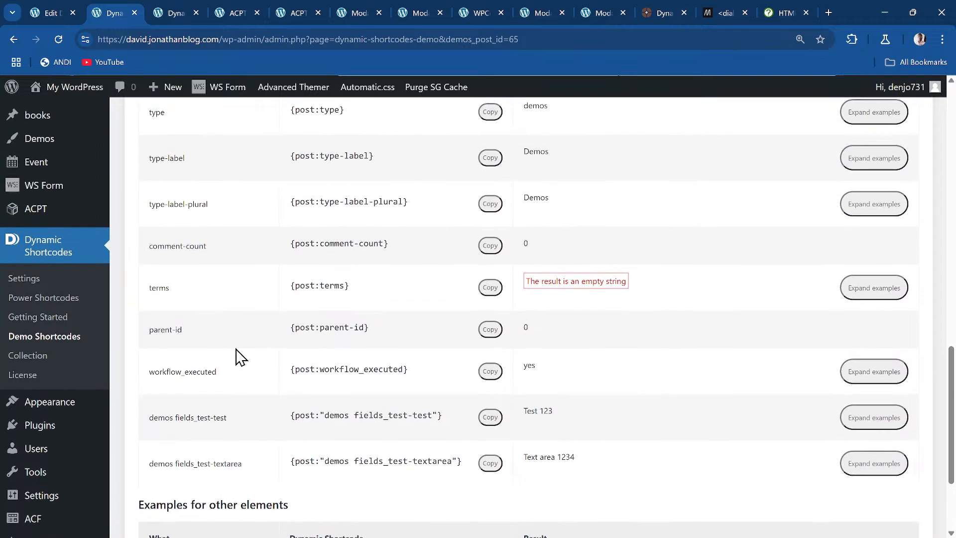
pyautogui.scroll(15, 239, 354)
pyautogui.scroll(-1, 205, 333)
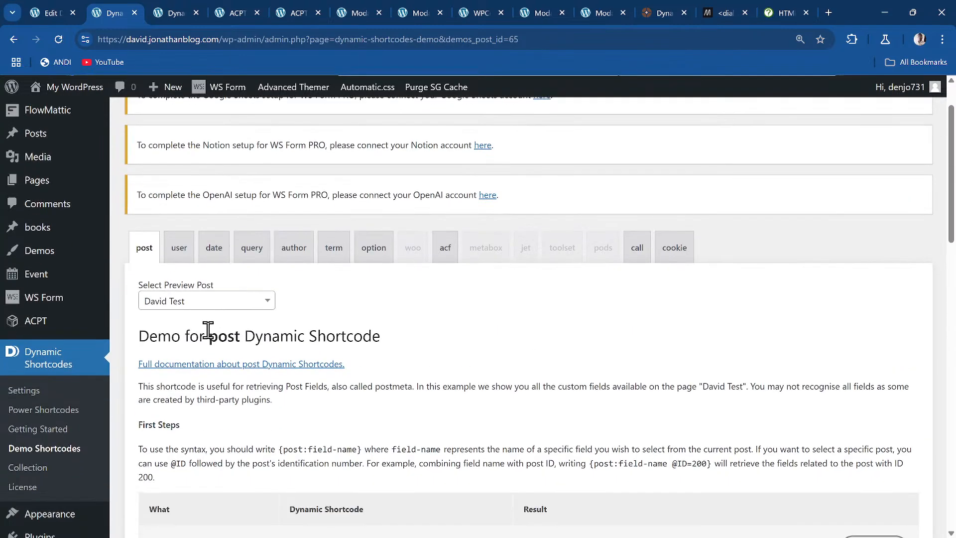
pyautogui.click(207, 301)
pyautogui.write('dav')
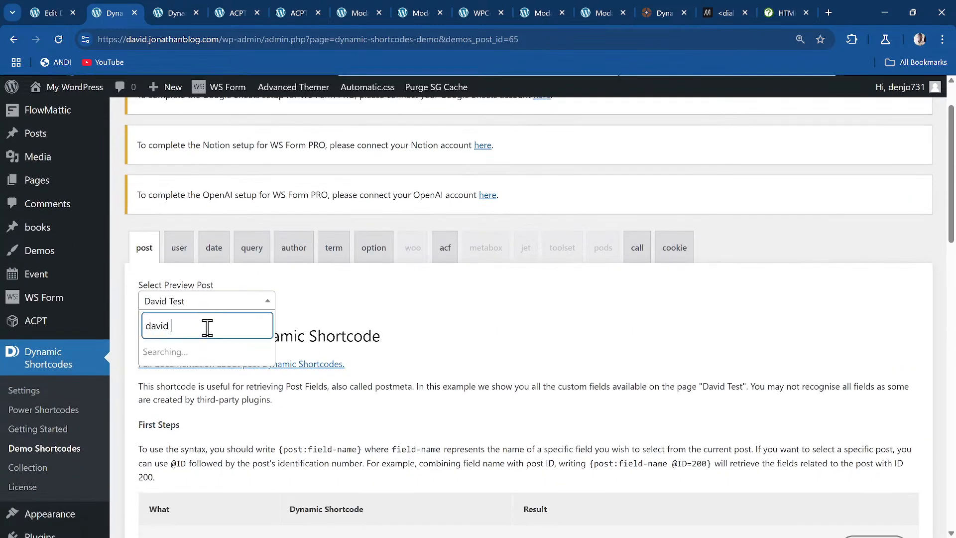
pyautogui.write('id')
pyautogui.click(234, 375)
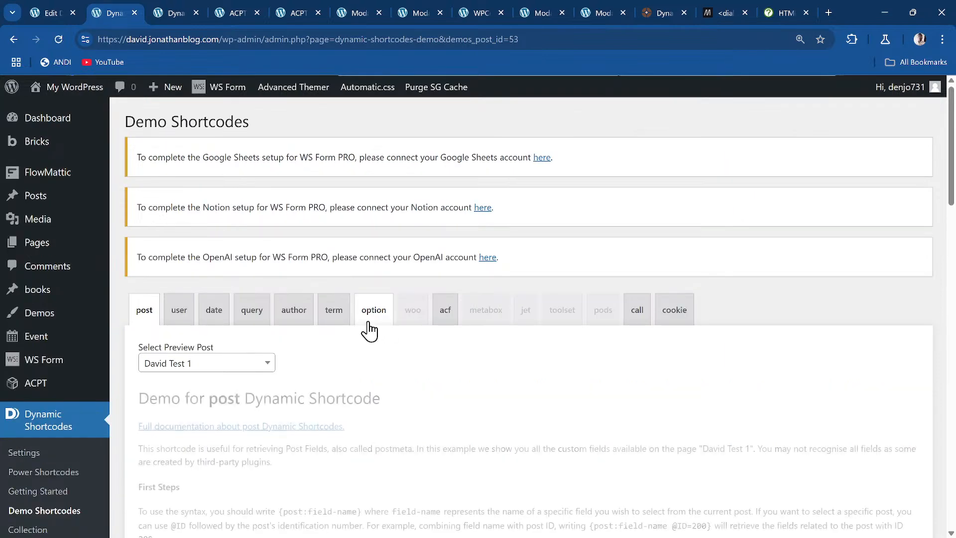
pyautogui.scroll(-20, 368, 323)
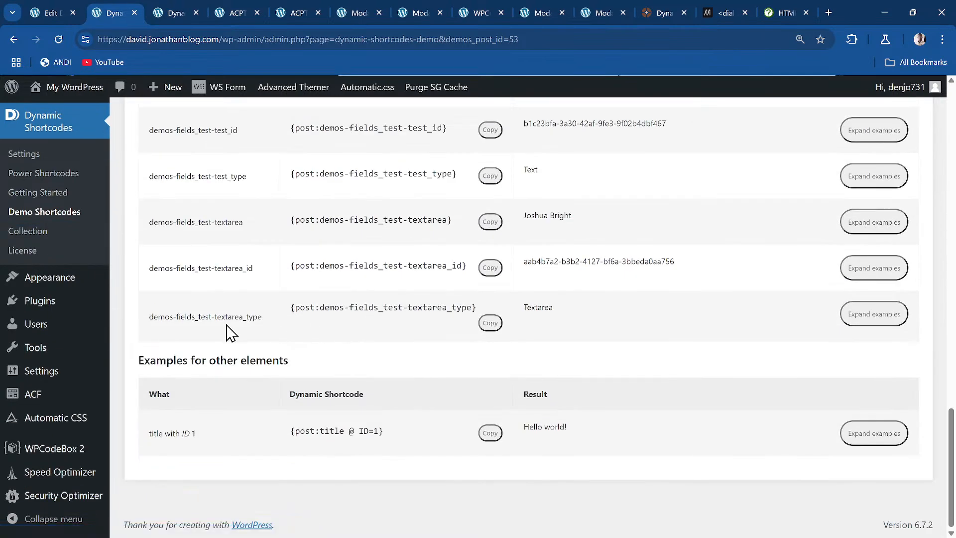
pyautogui.scroll(15, 229, 294)
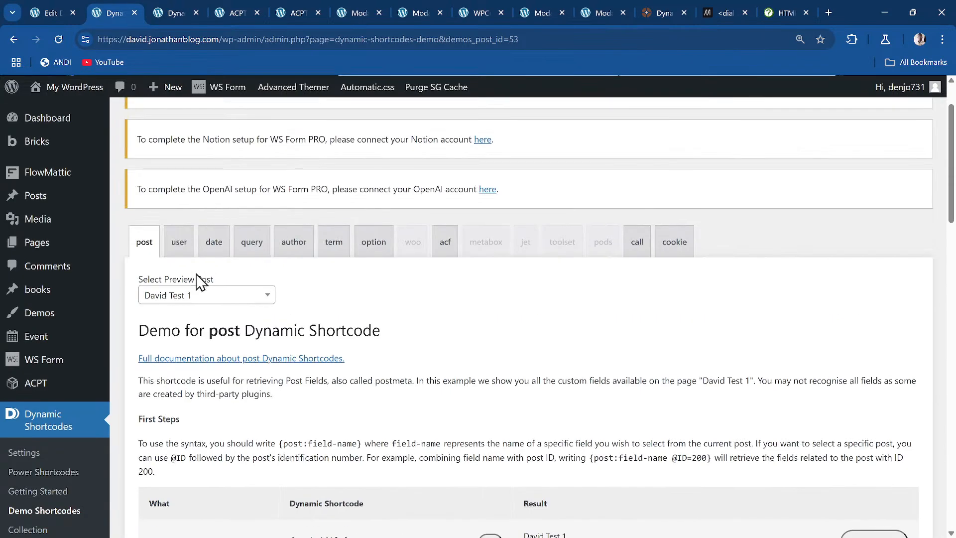
# - Preview post 68 and select the demos-fields_test-checkbox field name
pyautogui.click(197, 296)
pyautogui.write('josh')
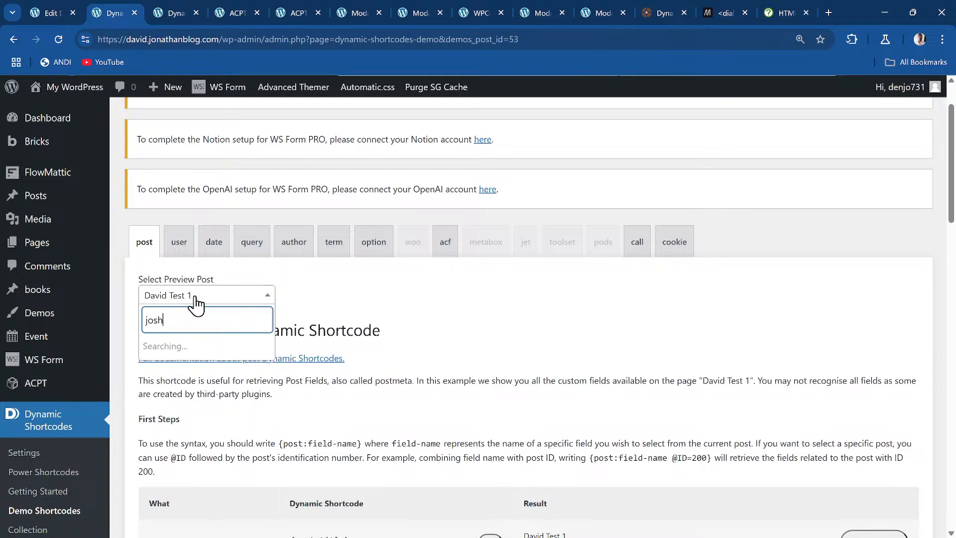
pyautogui.click(149, 345)
pyautogui.scroll(-20, 288, 296)
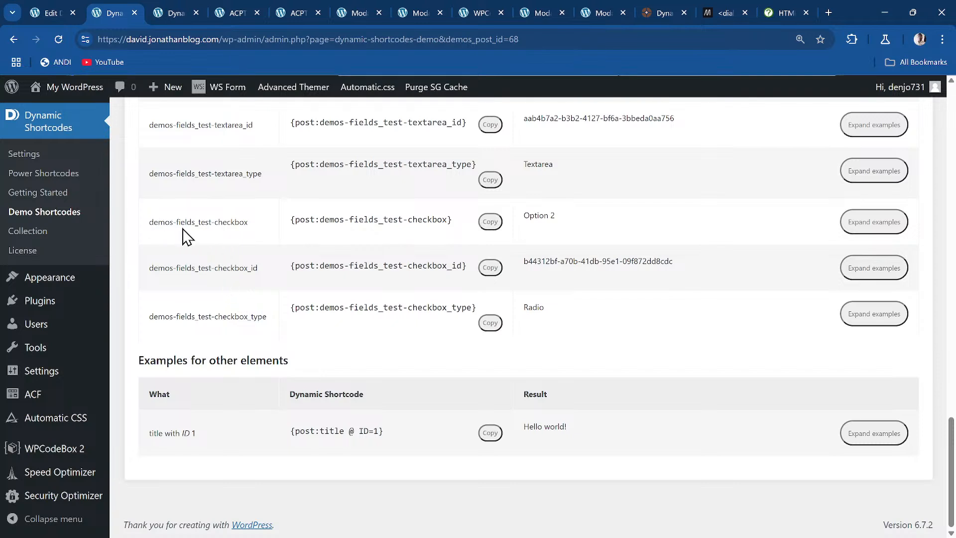
pyautogui.moveTo(252, 225); pyautogui.dragTo(151, 229)
pyautogui.hotkey('ctrl', 'c')
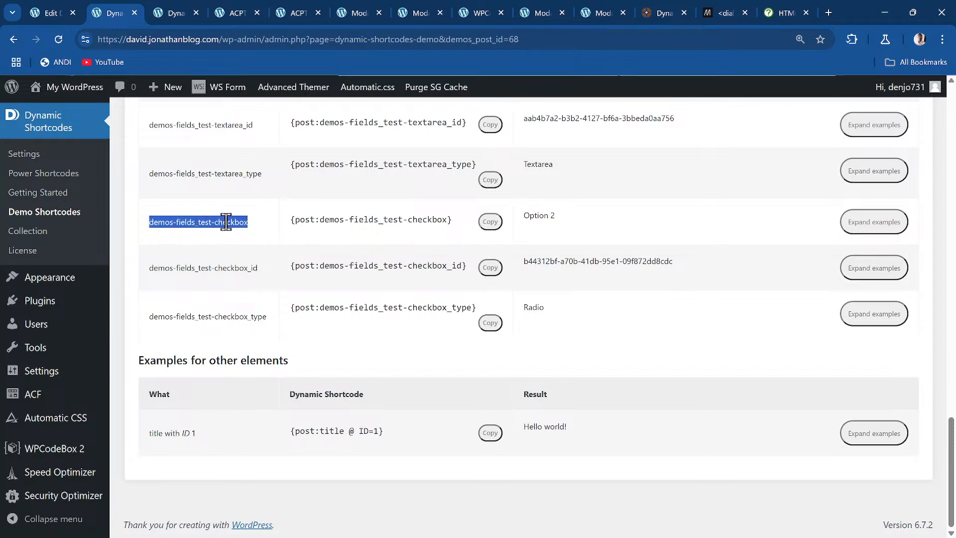
# - Paste demos-fields_test-checkbox as the third meta item's Post Meta Name
pyautogui.click(175, 9)
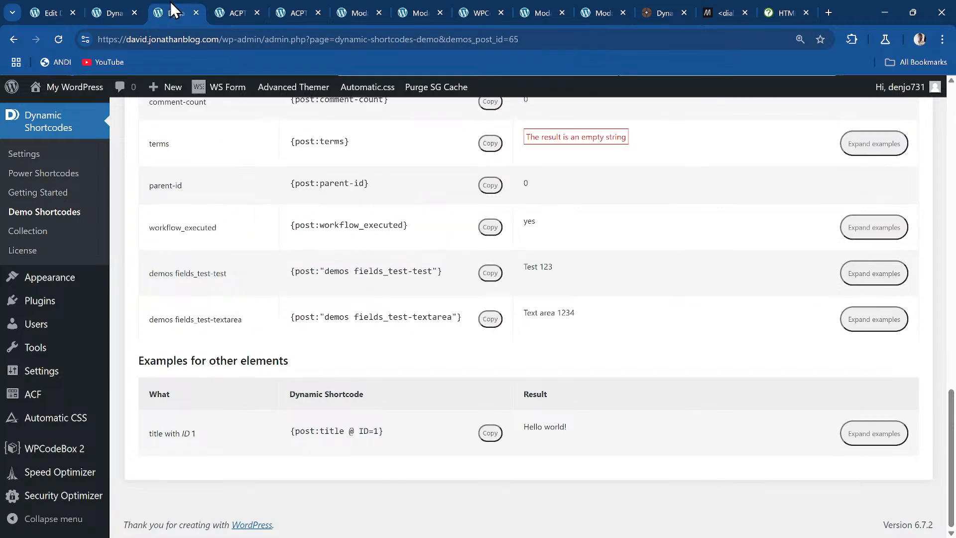
pyautogui.click(234, 13)
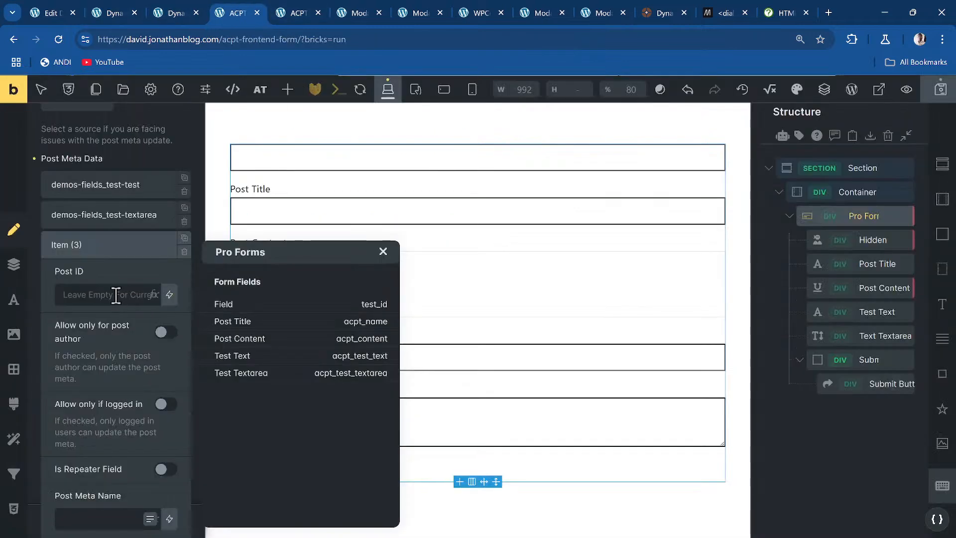
pyautogui.scroll(-5, 104, 440)
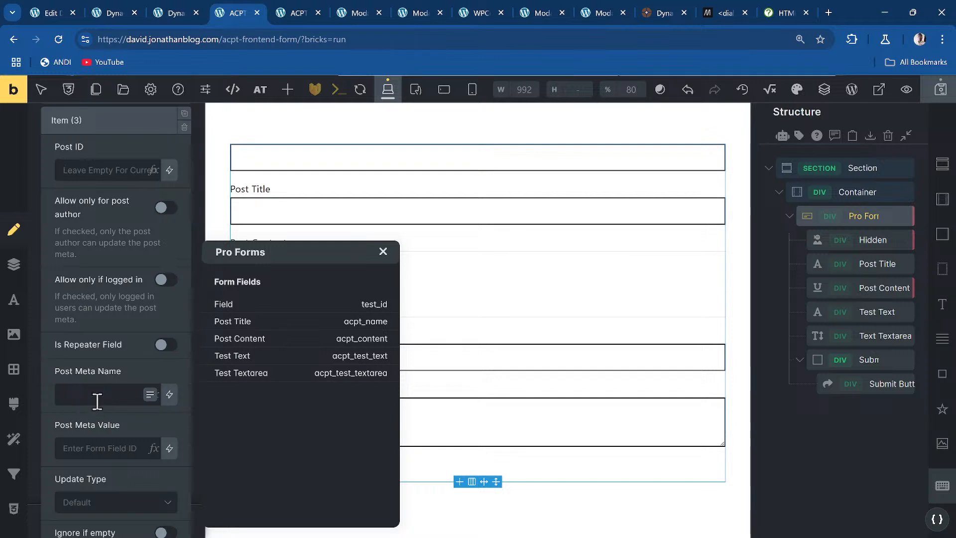
pyautogui.hotkey('ctrl', 'v')
pyautogui.scroll(5, 109, 357)
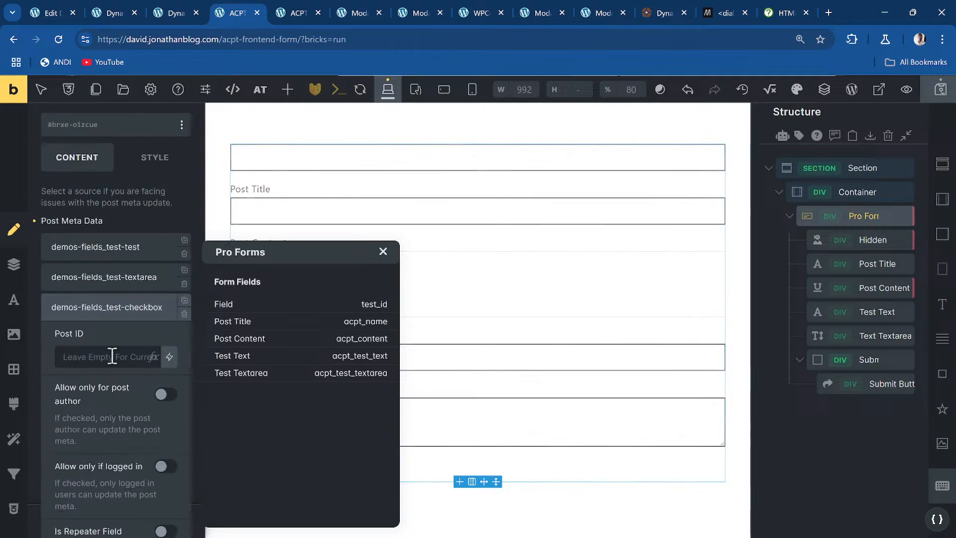
# - Set that item's Post ID to the test_id field, collapse it, and select Text Textarea
pyautogui.click(154, 358)
pyautogui.click(231, 304)
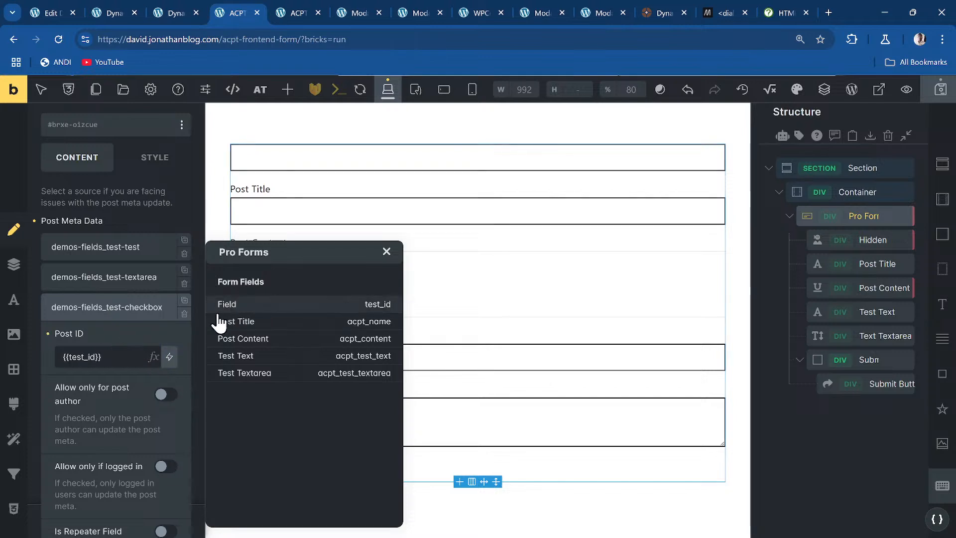
pyautogui.click(118, 307)
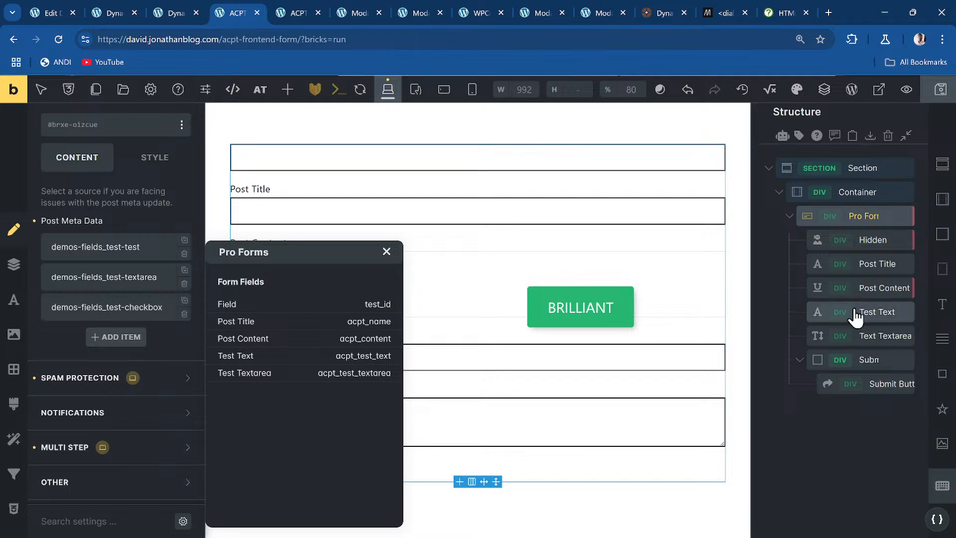
pyautogui.click(877, 335)
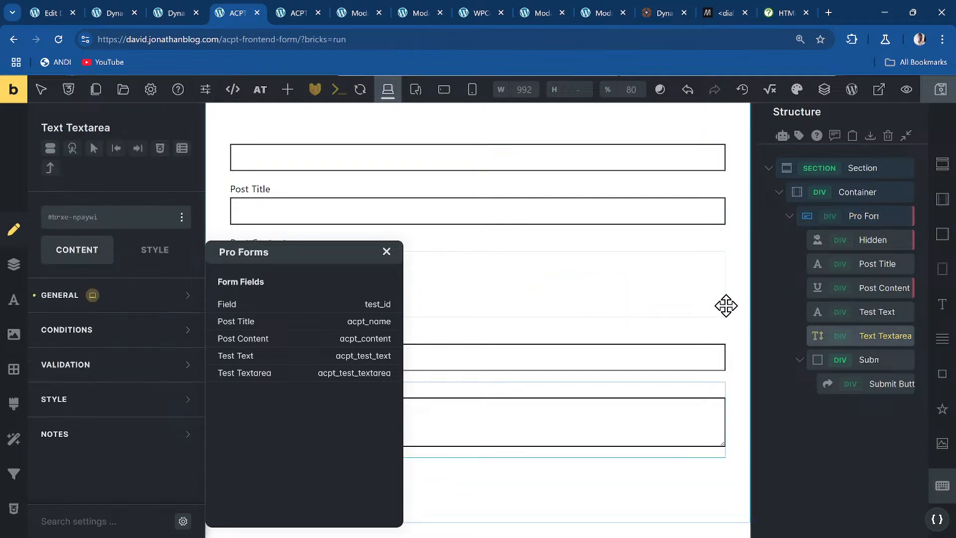
# - Search the elements for 'radio' and add a Radio Wrapper to the form
pyautogui.click(288, 90)
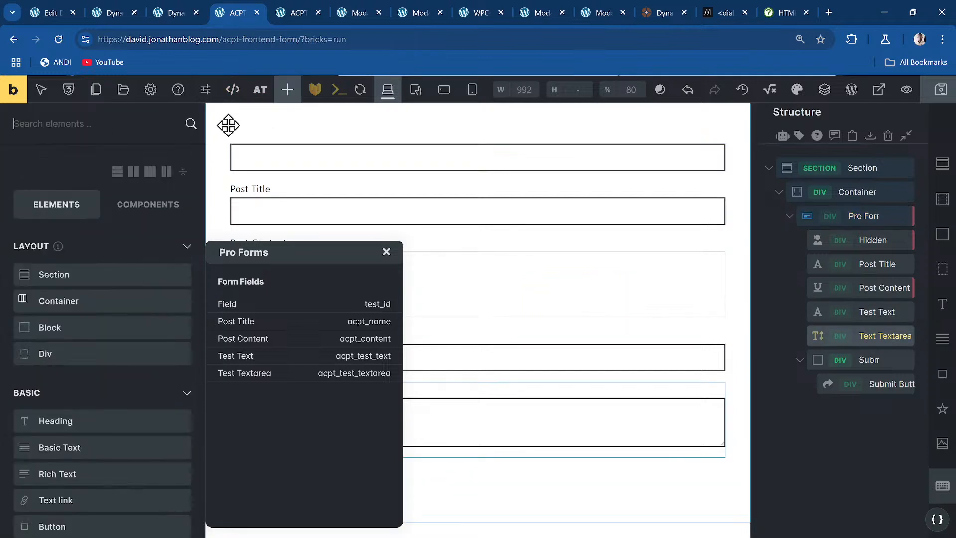
pyautogui.click(103, 126)
pyautogui.write('radio')
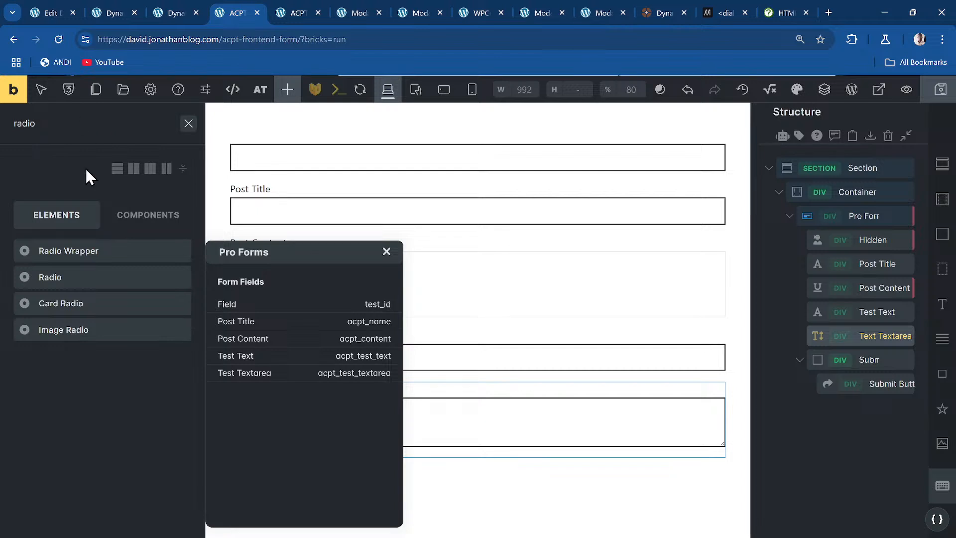
pyautogui.click(107, 252)
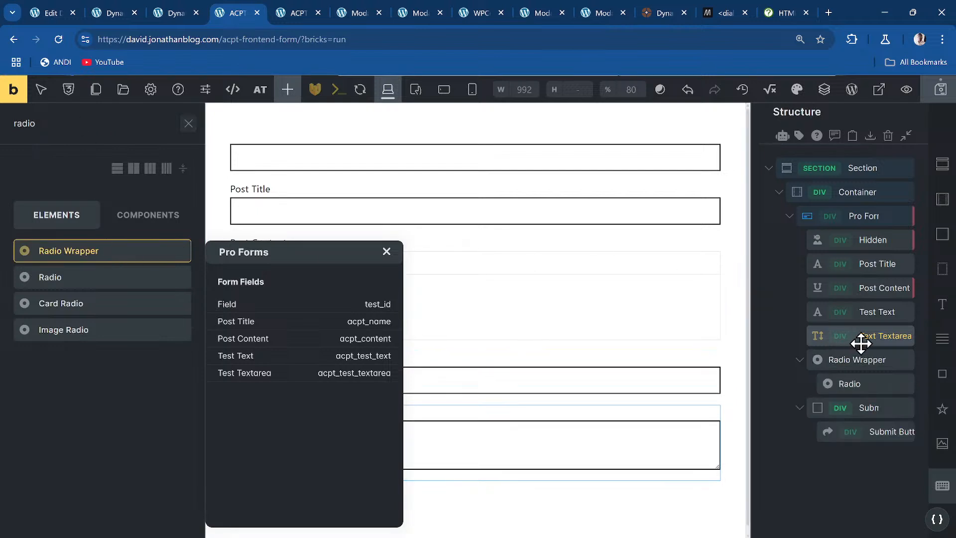
# - Move the Radio Wrapper in the Structure panel to sit right after Text Textarea
pyautogui.moveTo(878, 367)
pyautogui.mouseDown()
pyautogui.moveTo(882, 336)
pyautogui.moveTo(870, 318)
pyautogui.moveTo(864, 355)
pyautogui.moveTo(884, 384)
pyautogui.mouseUp()
pyautogui.moveTo(866, 417); pyautogui.dragTo(858, 396)
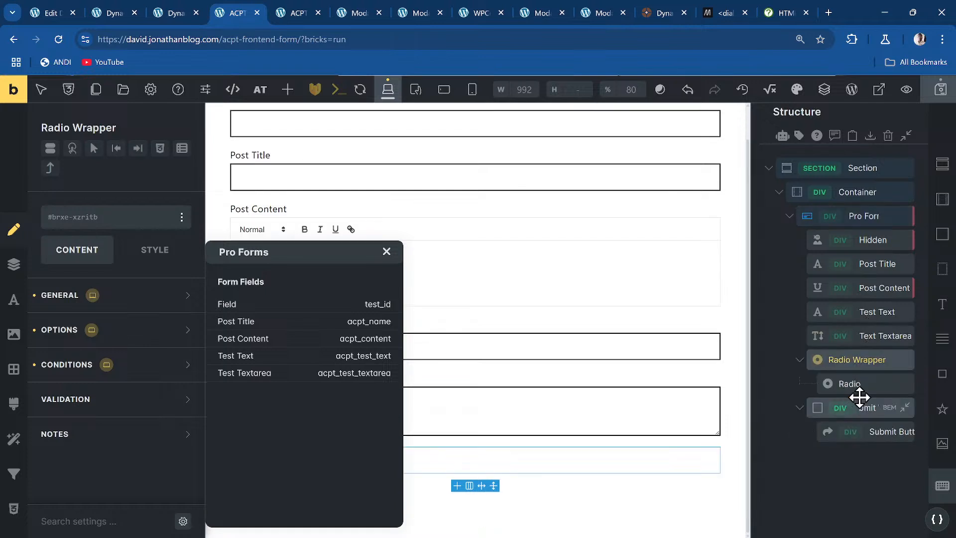
pyautogui.click(867, 385)
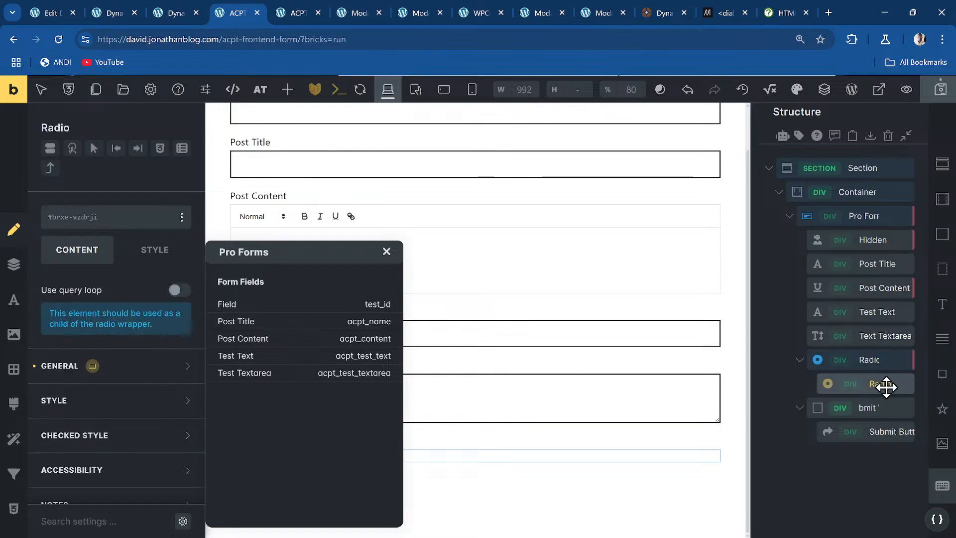
pyautogui.click(871, 360)
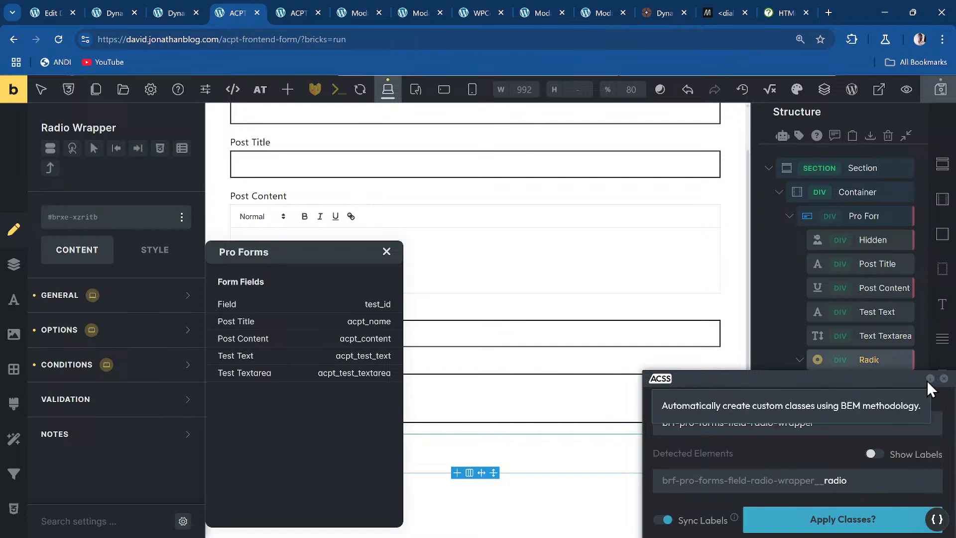
pyautogui.click(944, 378)
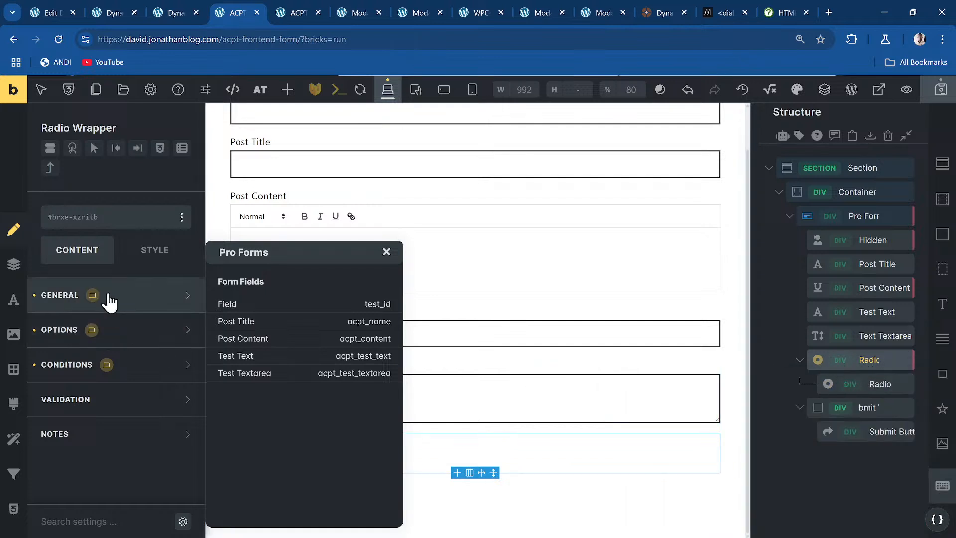
# - Set the radio group's Custom ID to checkbox_test and its label to Test Checkbox
pyautogui.click(140, 304)
pyautogui.doubleClick(149, 329)
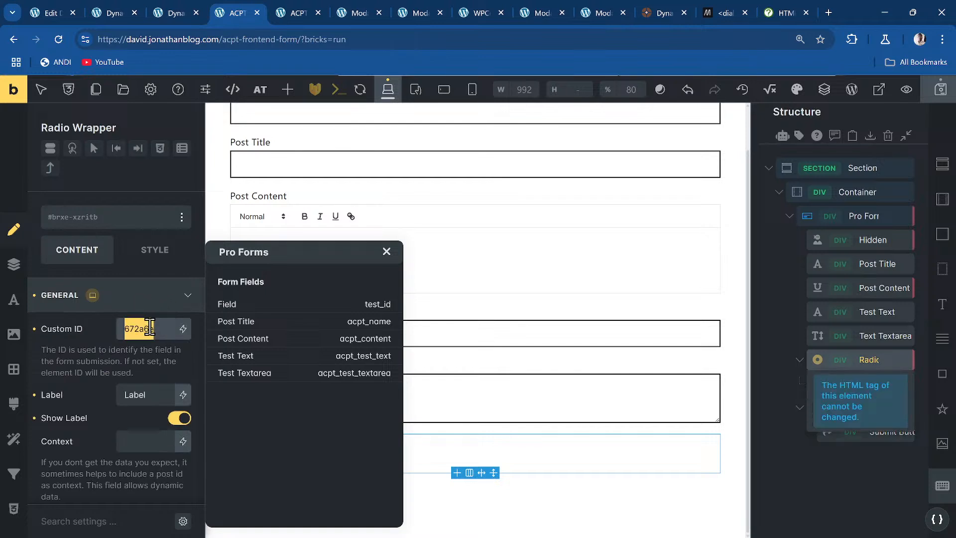
pyautogui.write('checkbox')
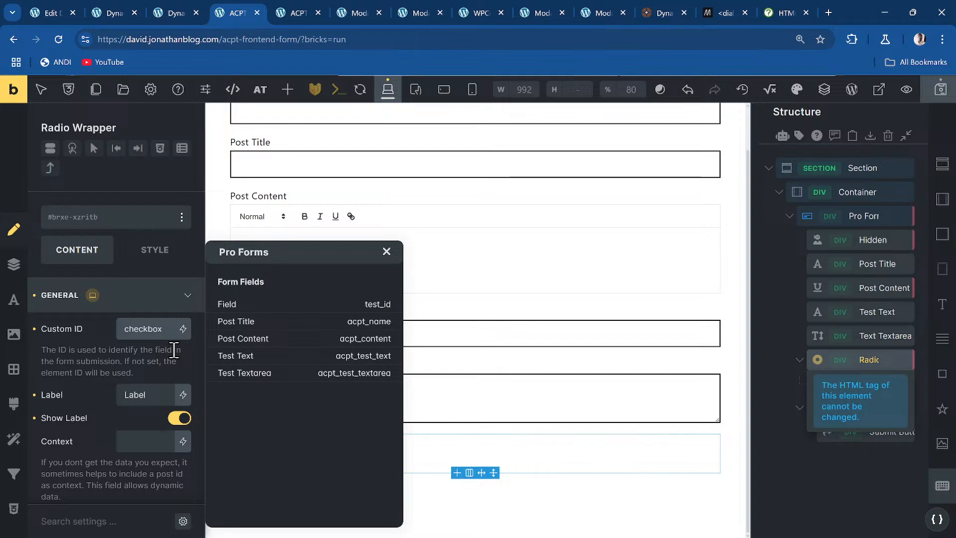
pyautogui.write('_tet')
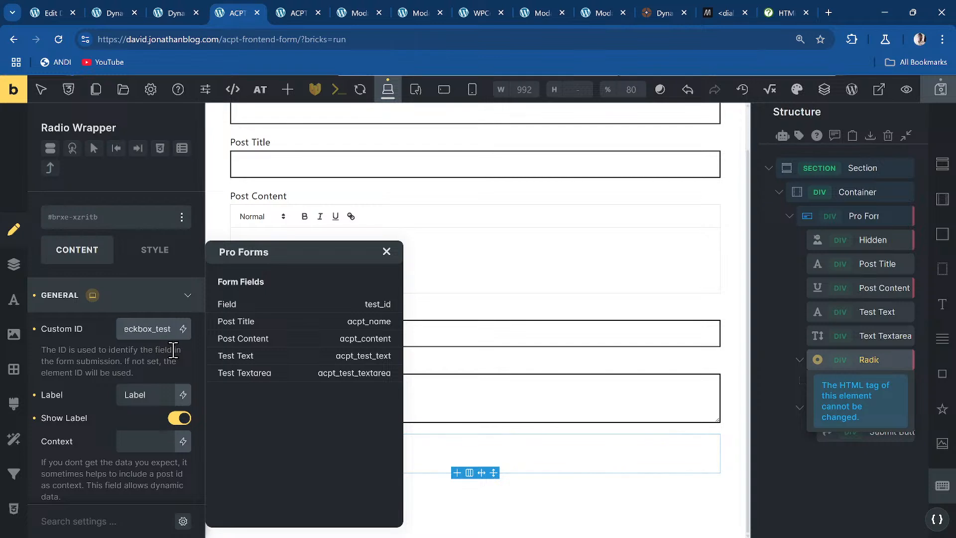
pyautogui.click(95, 332)
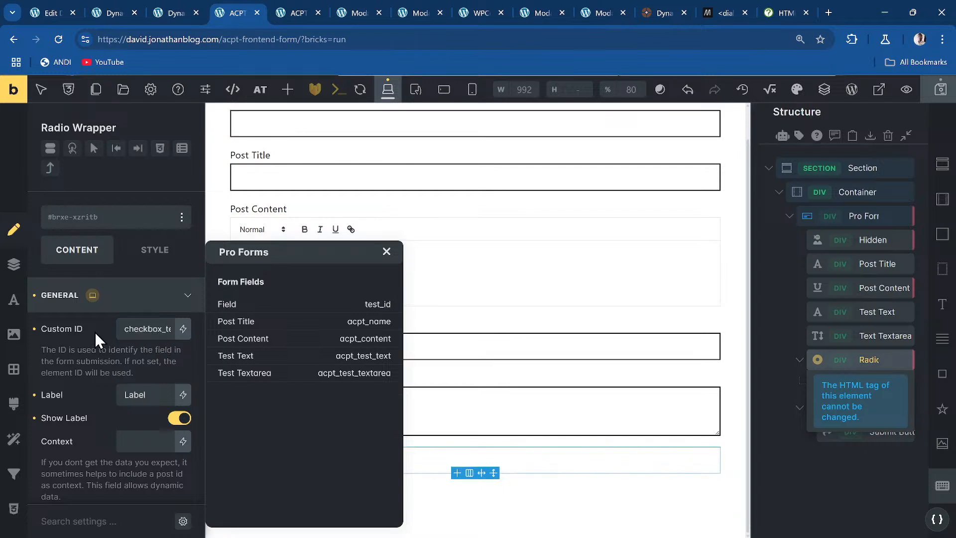
pyautogui.doubleClick(147, 398)
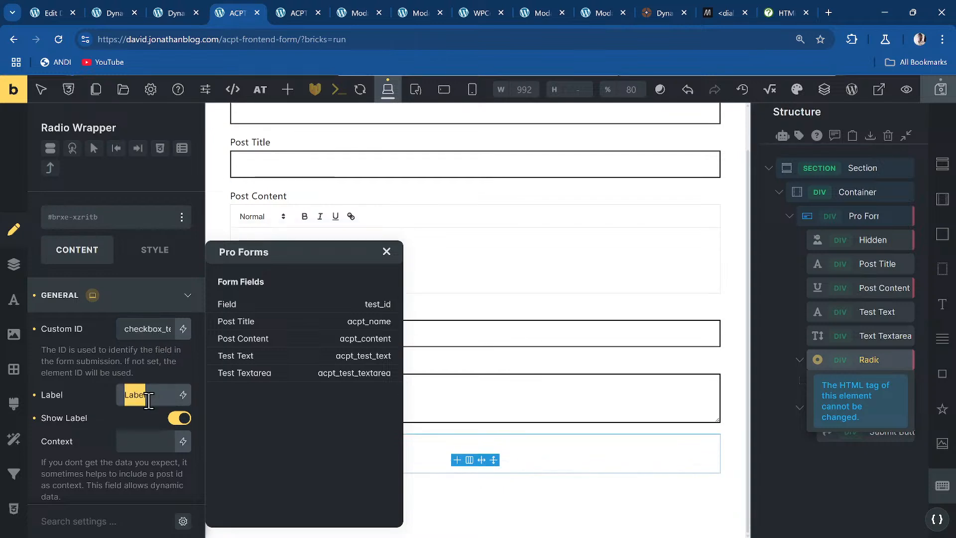
pyautogui.write('Te')
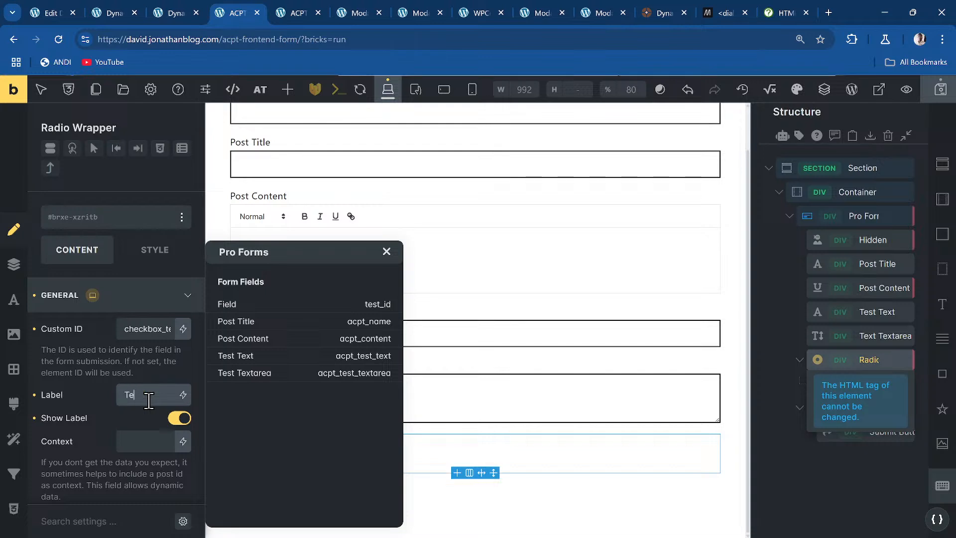
pyautogui.write('st Checkb')
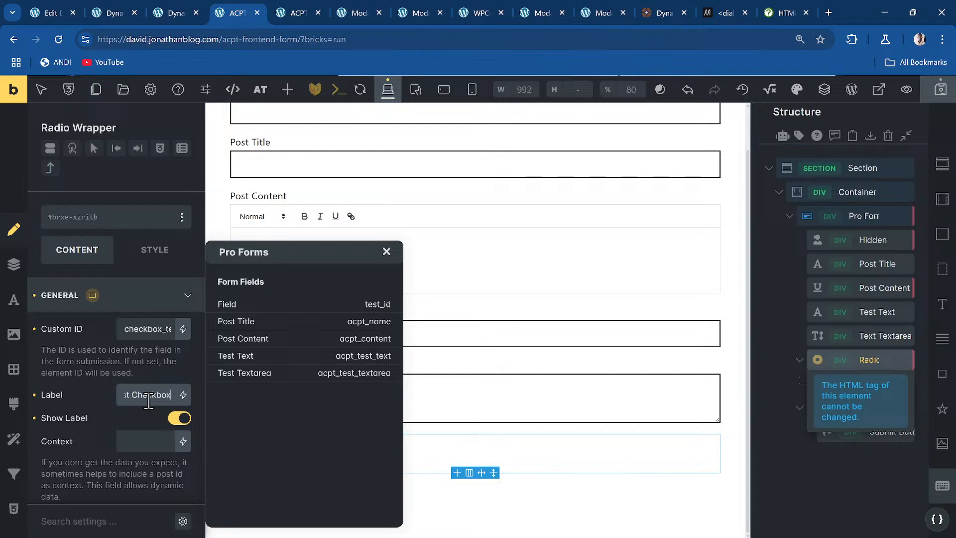
pyautogui.scroll(-4, 100, 388)
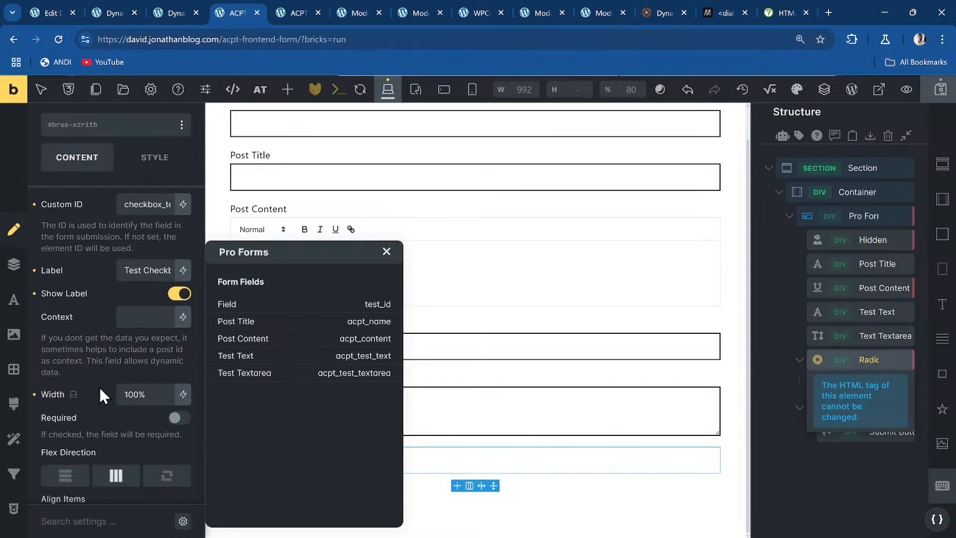
pyautogui.scroll(-5, 99, 387)
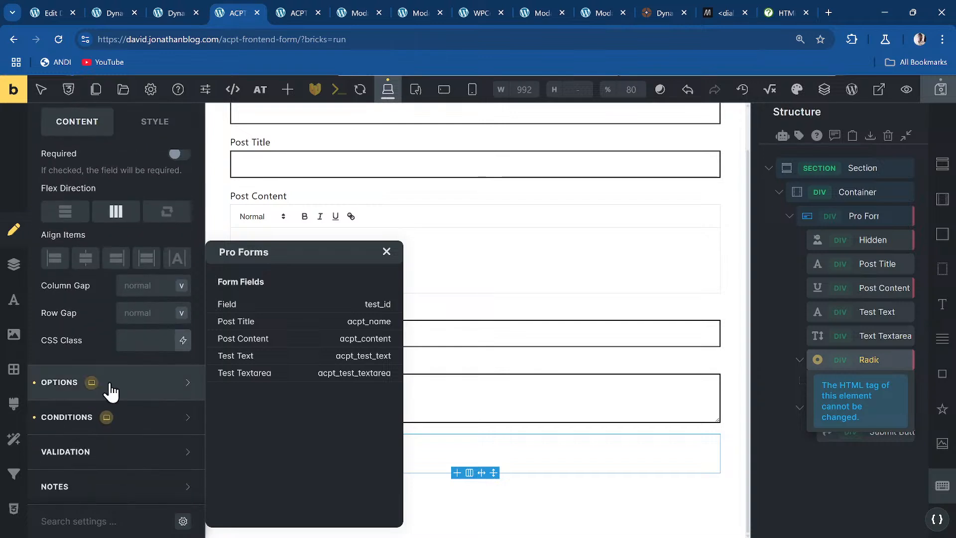
# - Set the radio group's Populate Options to Static
pyautogui.click(105, 387)
pyautogui.click(116, 379)
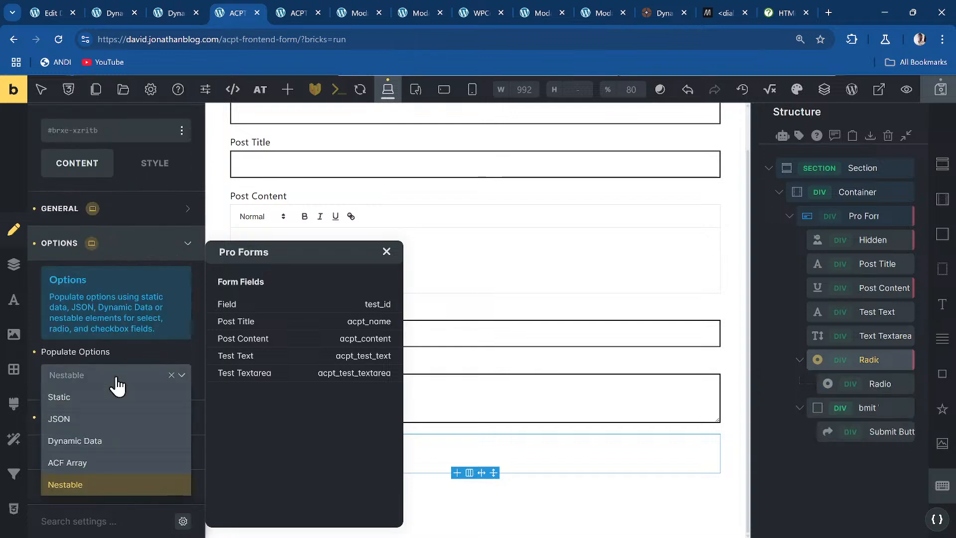
pyautogui.click(117, 384)
pyautogui.click(117, 384)
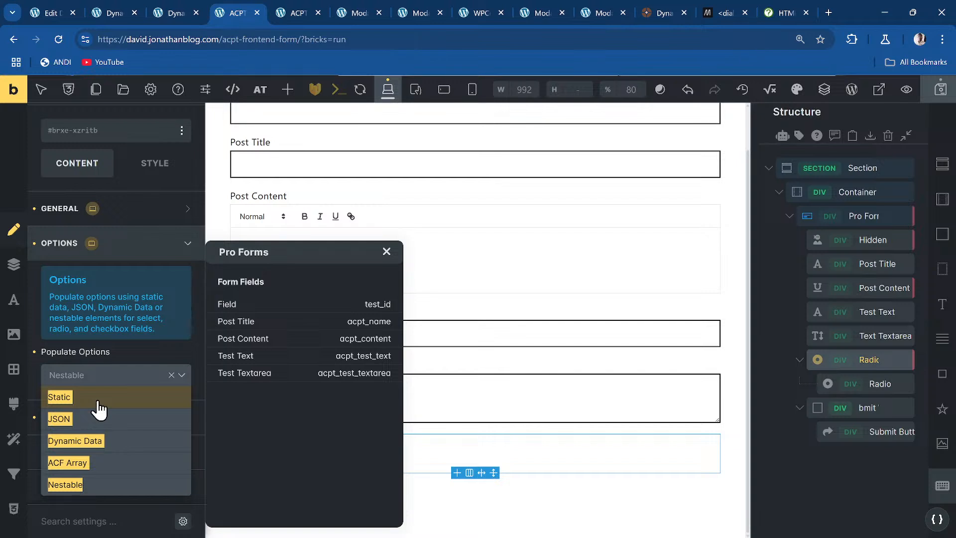
pyautogui.click(99, 401)
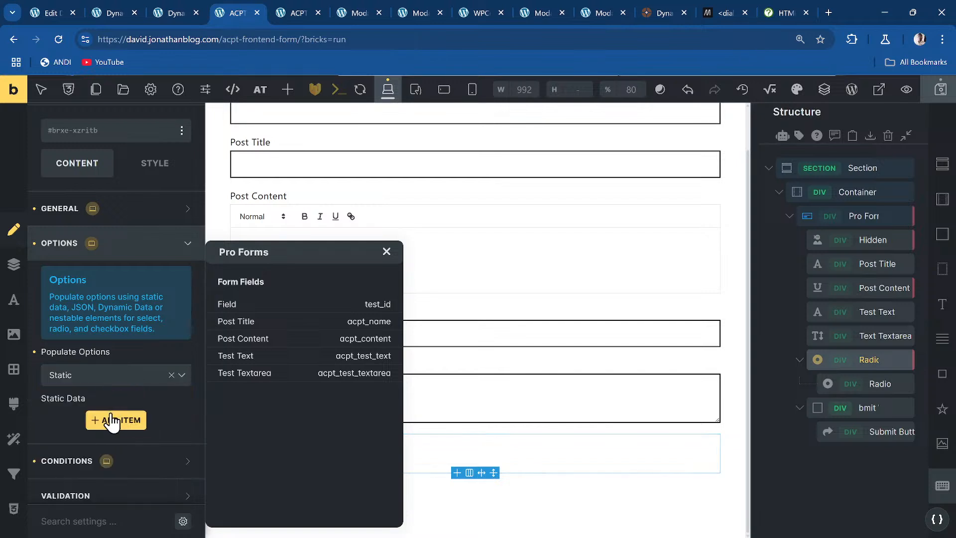
# - Delete the nested Radio element and add a first static option item
pyautogui.click(884, 386)
pyautogui.rightClick(884, 386)
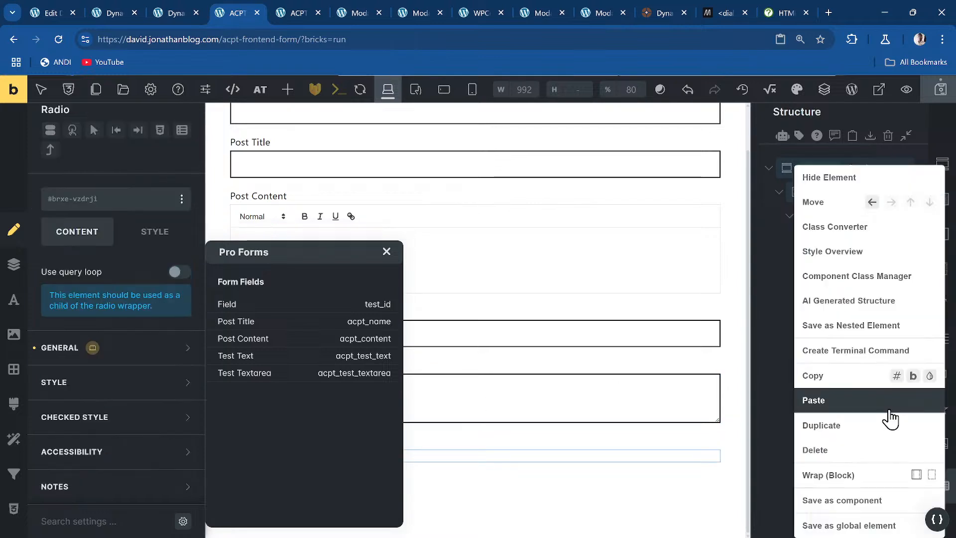
pyautogui.click(868, 453)
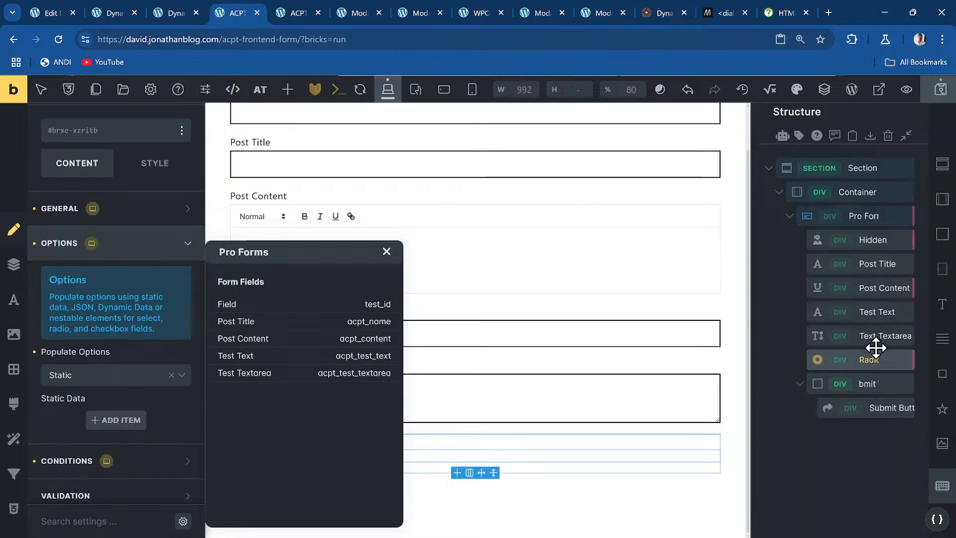
pyautogui.click(96, 421)
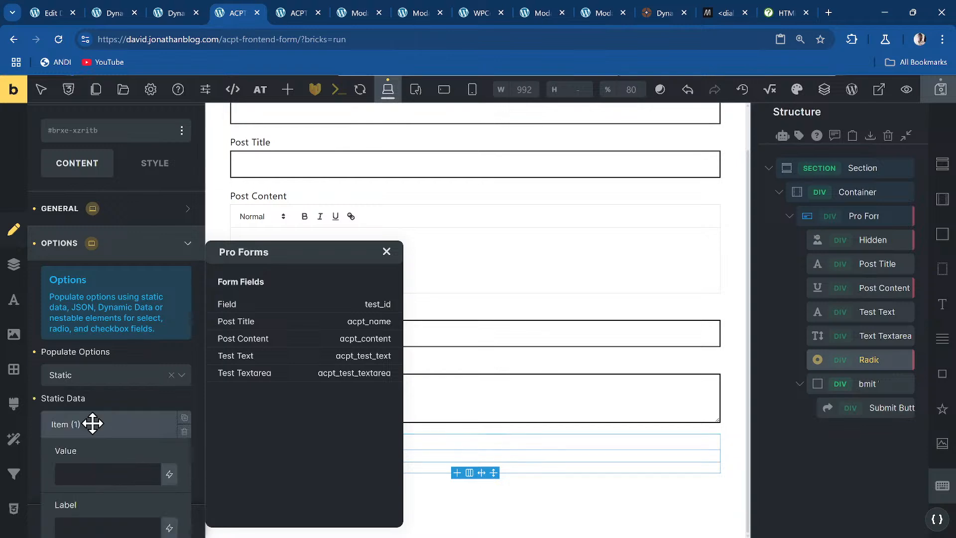
pyautogui.scroll(-3, 97, 438)
pyautogui.click(116, 350)
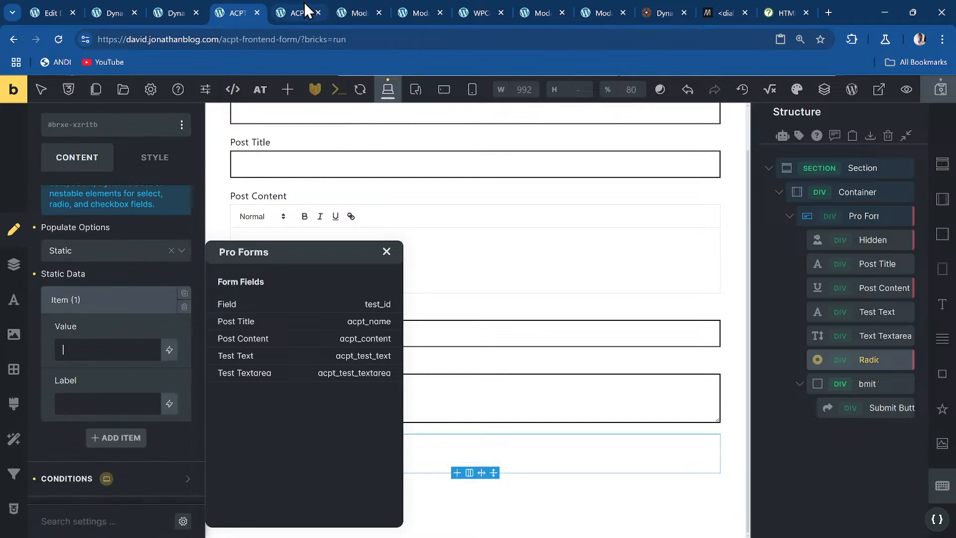
# - Copy the stored checkbox value from the demo page and set the first option to Option 1
pyautogui.click(59, 9)
pyautogui.click(100, 9)
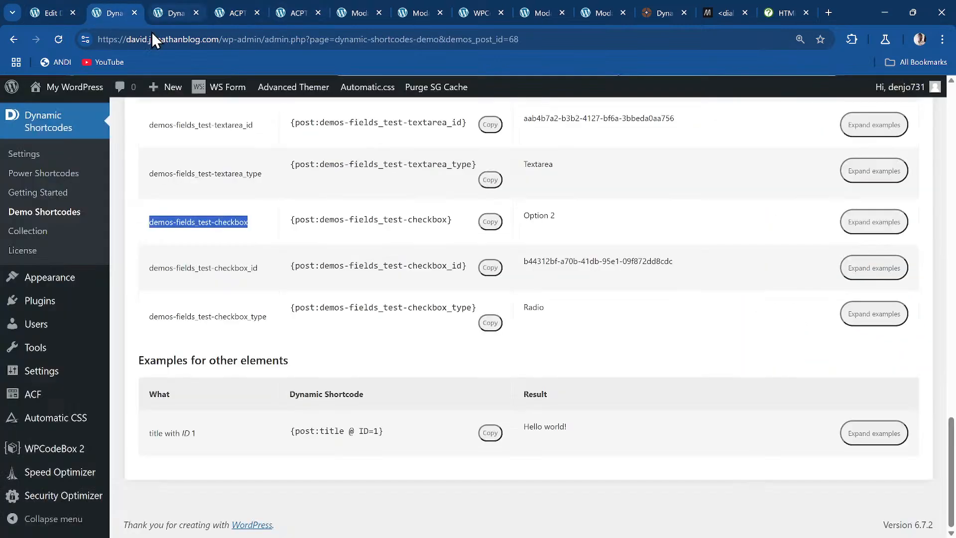
pyautogui.moveTo(523, 216); pyautogui.dragTo(591, 227)
pyautogui.hotkey('ctrl', 'c')
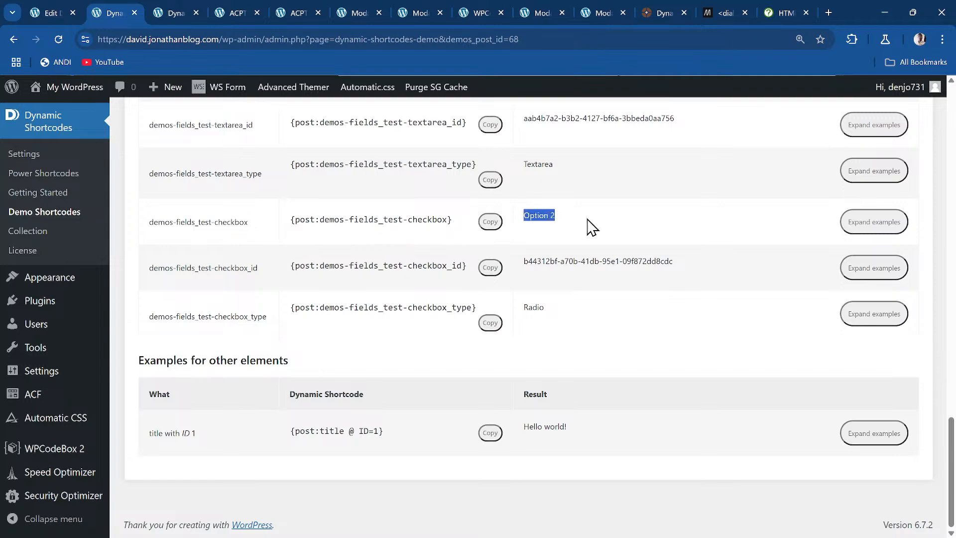
pyautogui.click(234, 12)
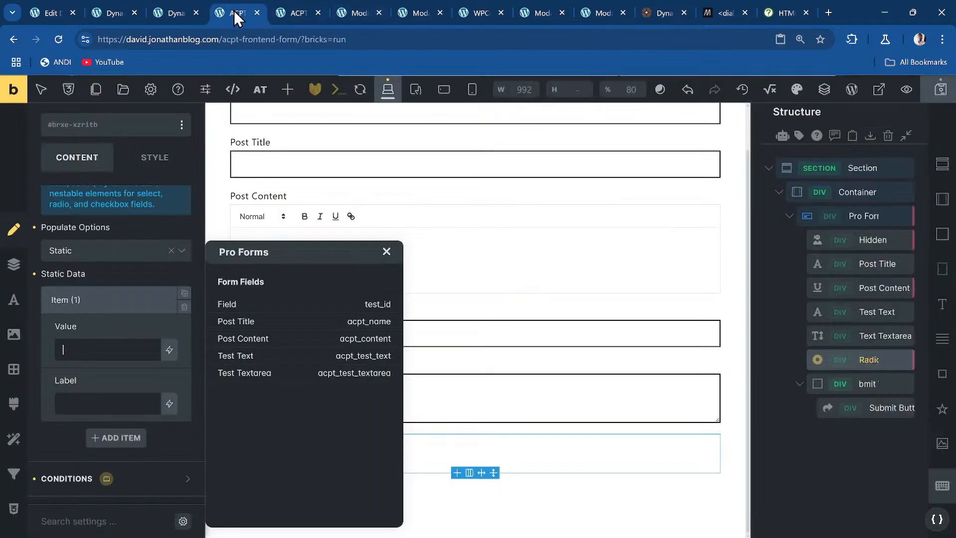
pyautogui.press('BackSpace')
pyautogui.write('1')
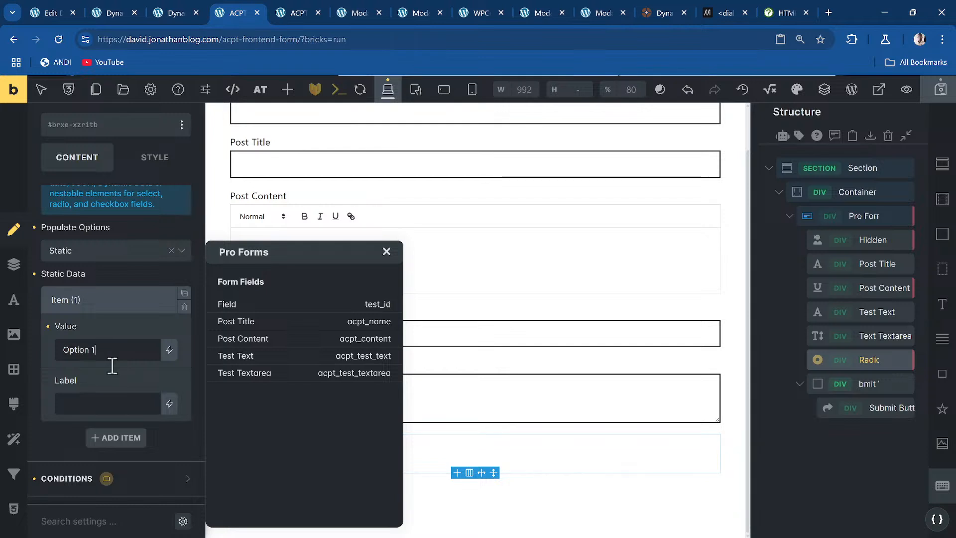
pyautogui.hotkey('ctrl', 'v')
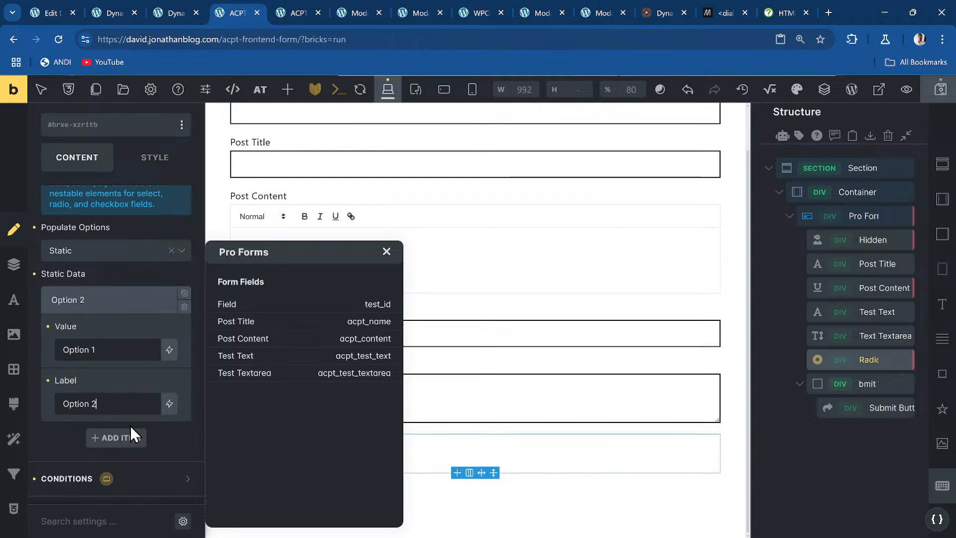
pyautogui.press('BackSpace')
pyautogui.write('1')
# - Duplicate the option and change the copy's value and label to Option 2
pyautogui.click(185, 294)
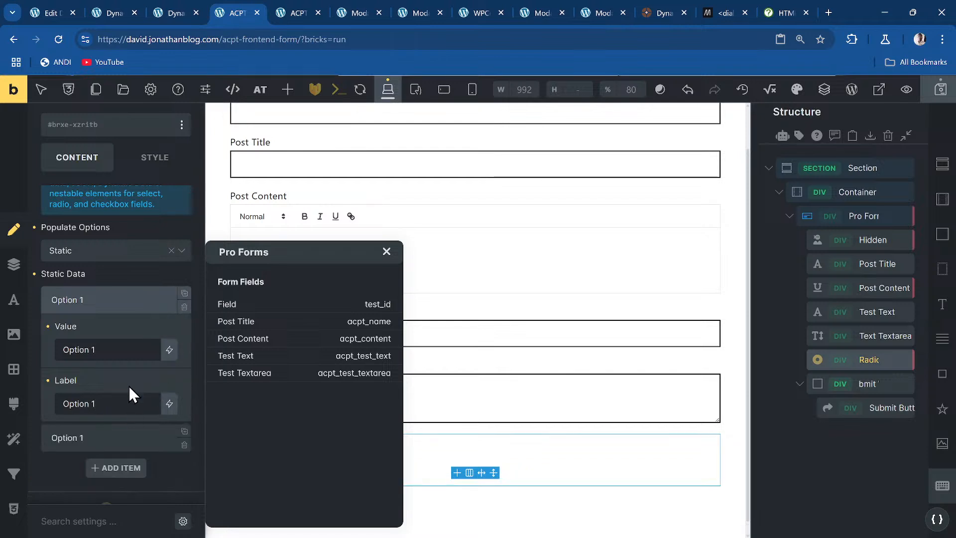
pyautogui.click(122, 438)
pyautogui.click(129, 380)
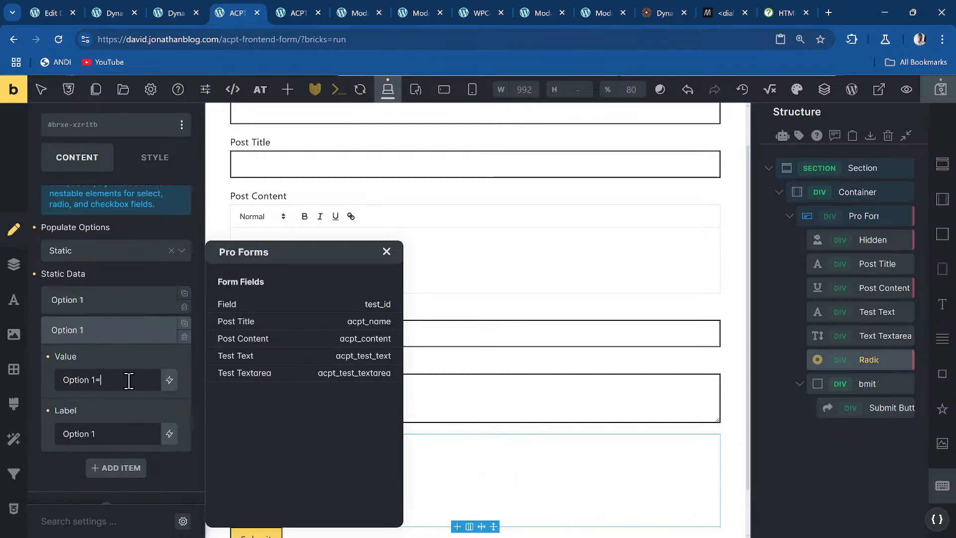
pyautogui.press('BackSpace')
pyautogui.write('2')
pyautogui.click(125, 429)
pyautogui.press('BackSpace')
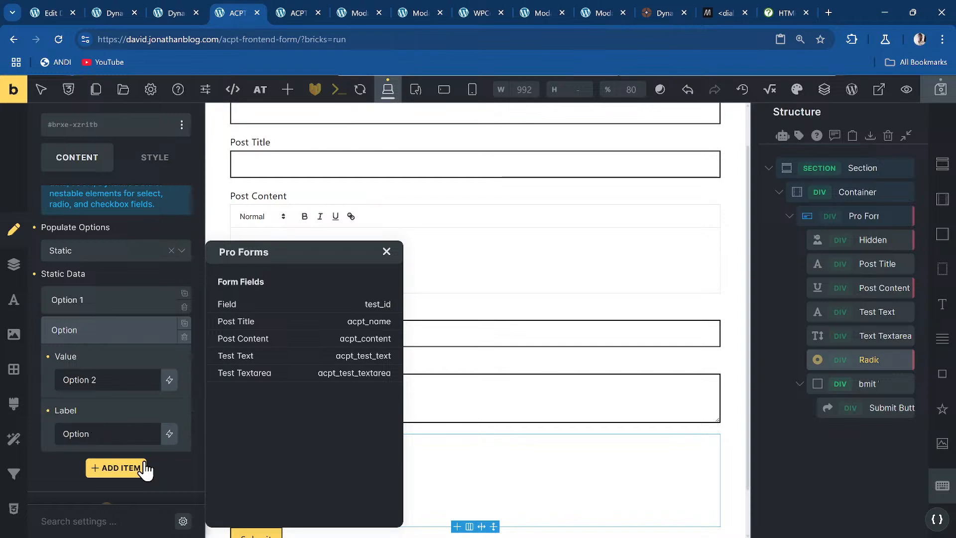
pyautogui.write('2')
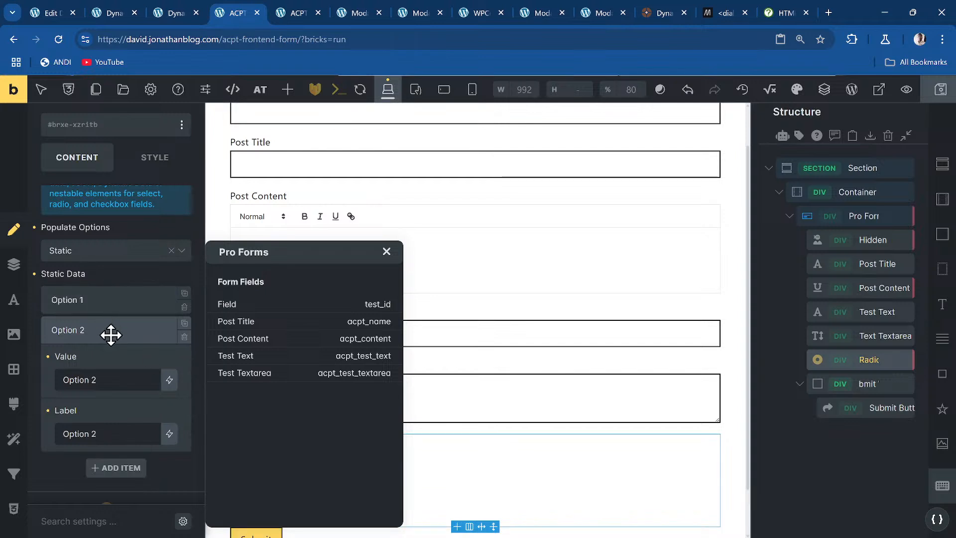
pyautogui.click(111, 331)
pyautogui.click(288, 7)
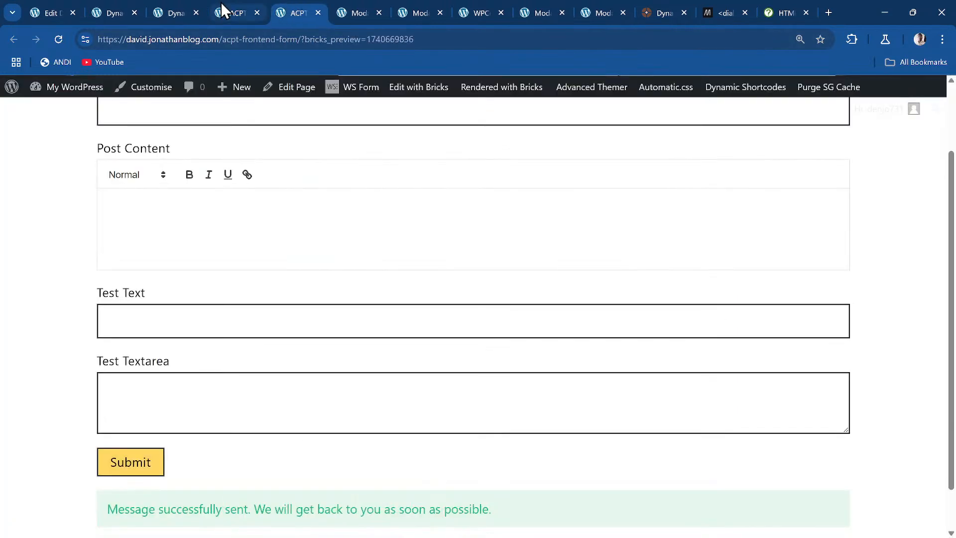
# - Map the third post meta item's value to {{checkbox_test}} and reload the builder
pyautogui.click(241, 9)
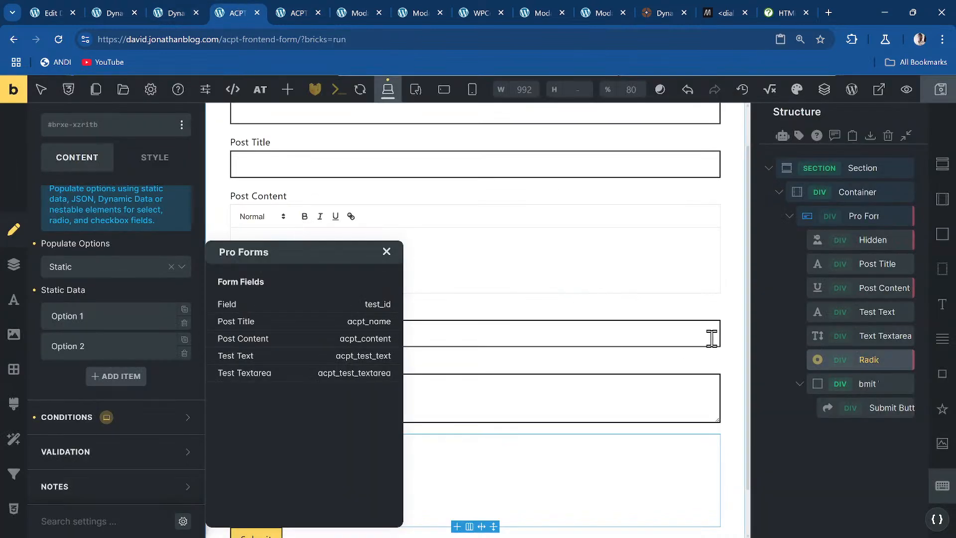
pyautogui.click(861, 218)
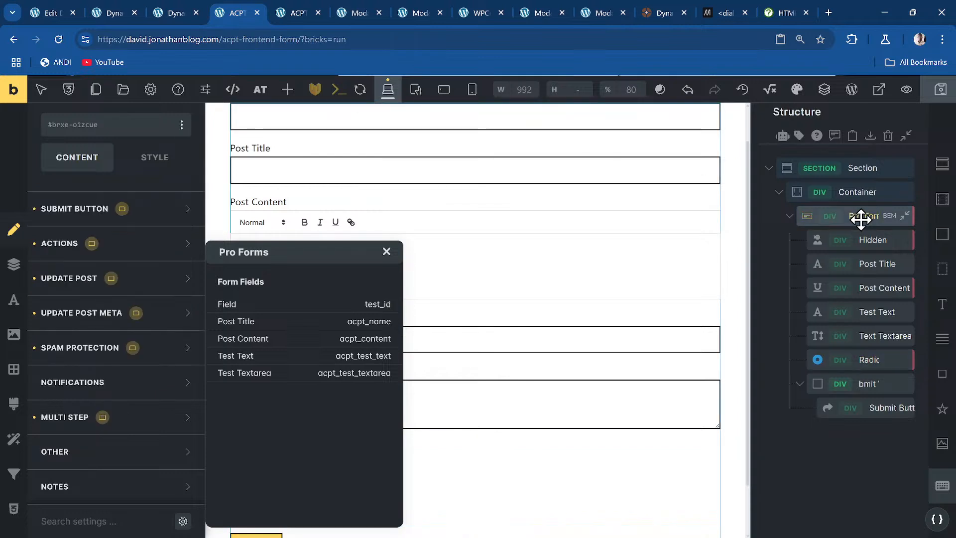
pyautogui.click(120, 246)
pyautogui.scroll(-5, 128, 352)
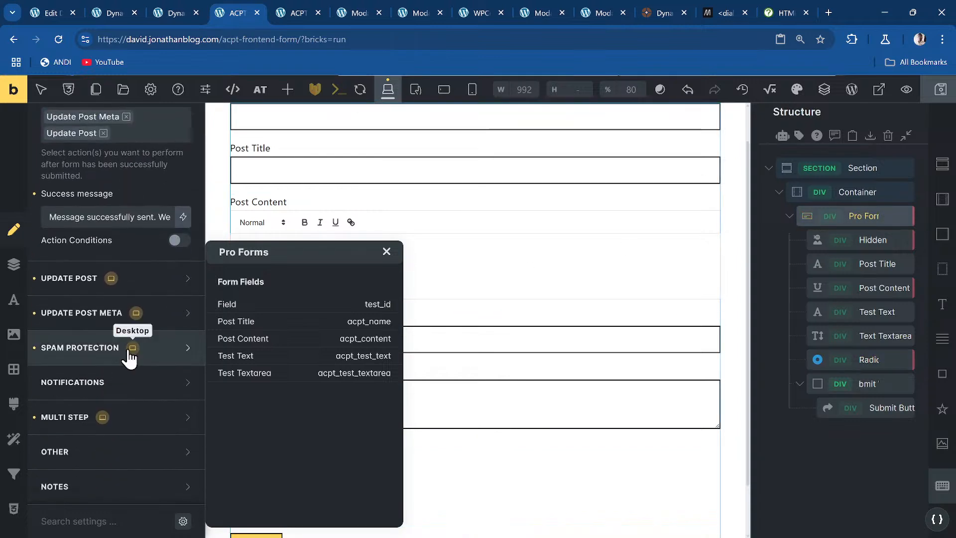
pyautogui.click(95, 314)
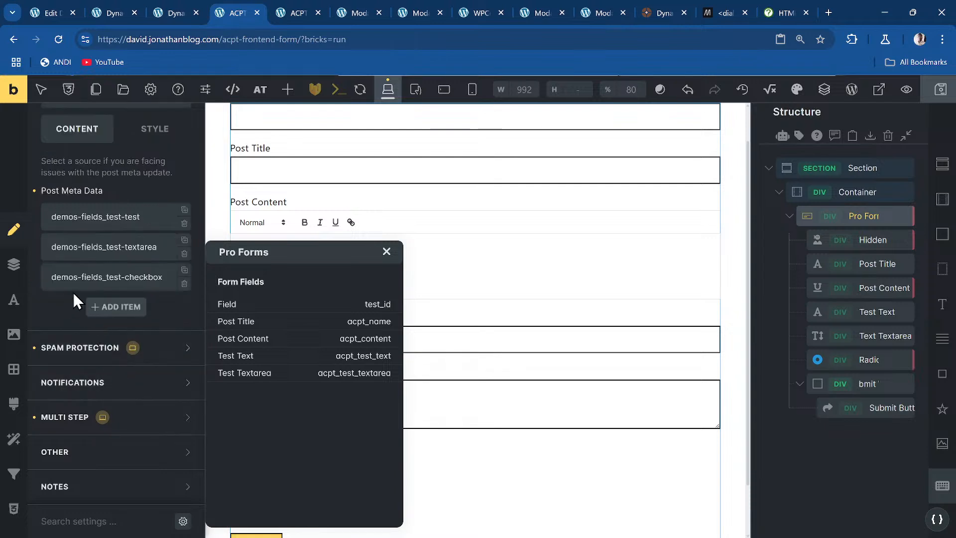
pyautogui.scroll(-6, 139, 363)
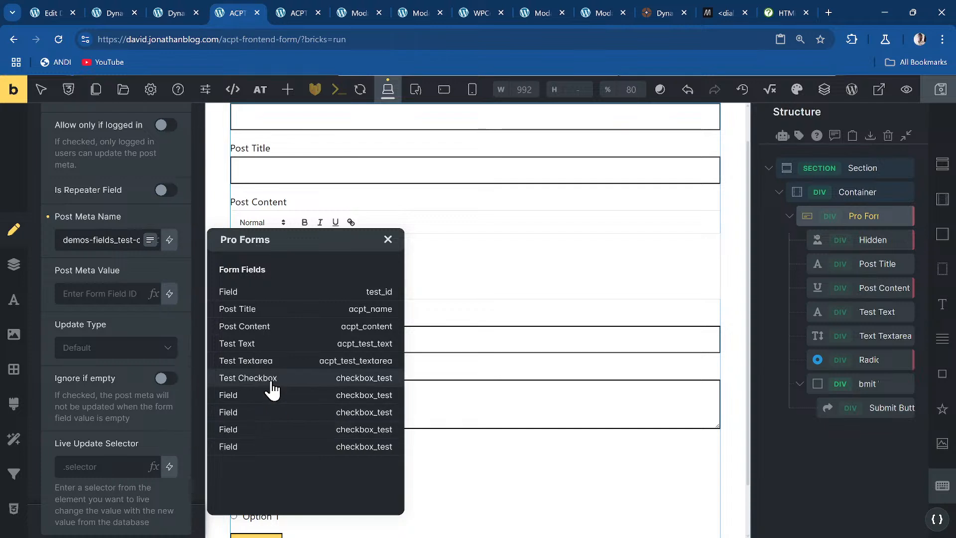
pyautogui.click(272, 383)
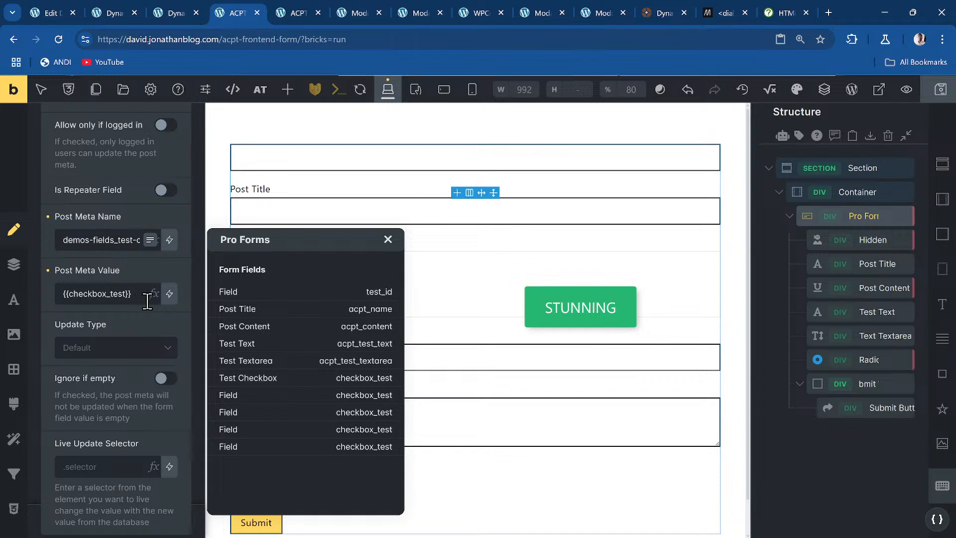
pyautogui.click(54, 40)
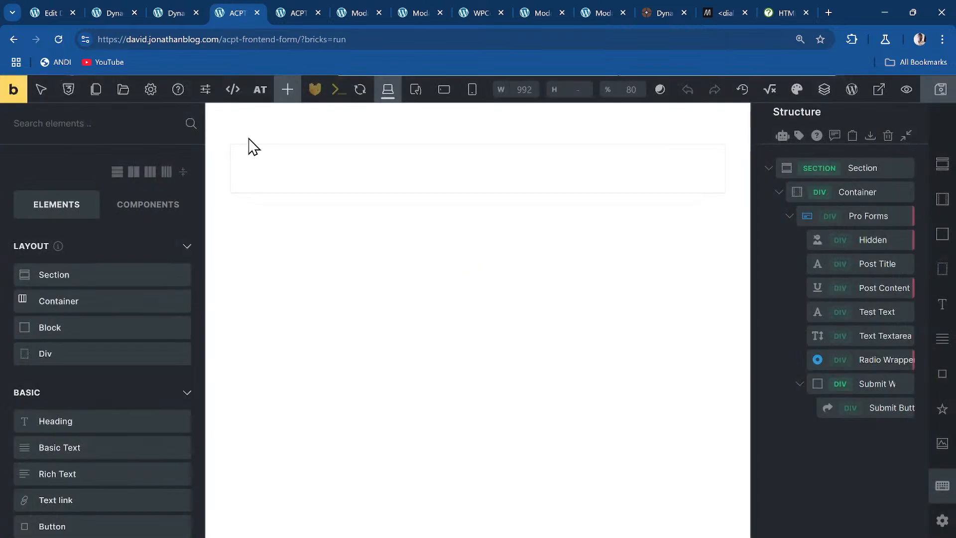
# - Expand the Pro Form's Update Post Meta and the demos-fields_test-test item mapped to {{acpt_test_text}}
pyautogui.click(870, 216)
pyautogui.scroll(-3, 100, 411)
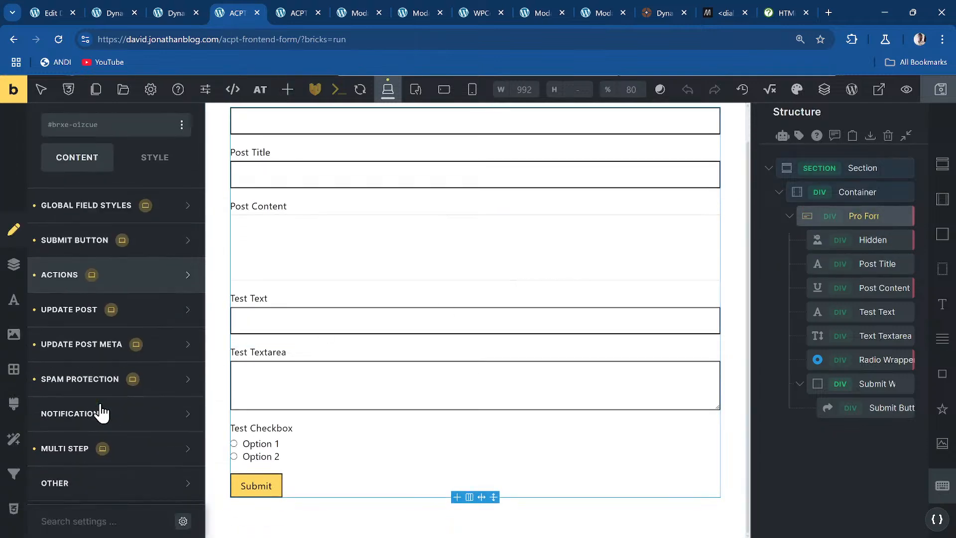
pyautogui.click(133, 313)
pyautogui.scroll(-4, 127, 354)
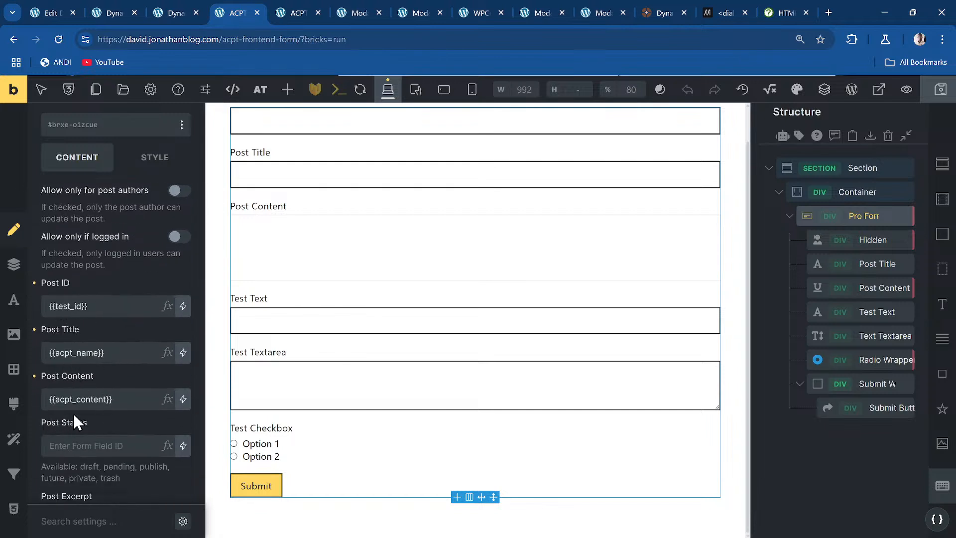
pyautogui.scroll(-8, 118, 405)
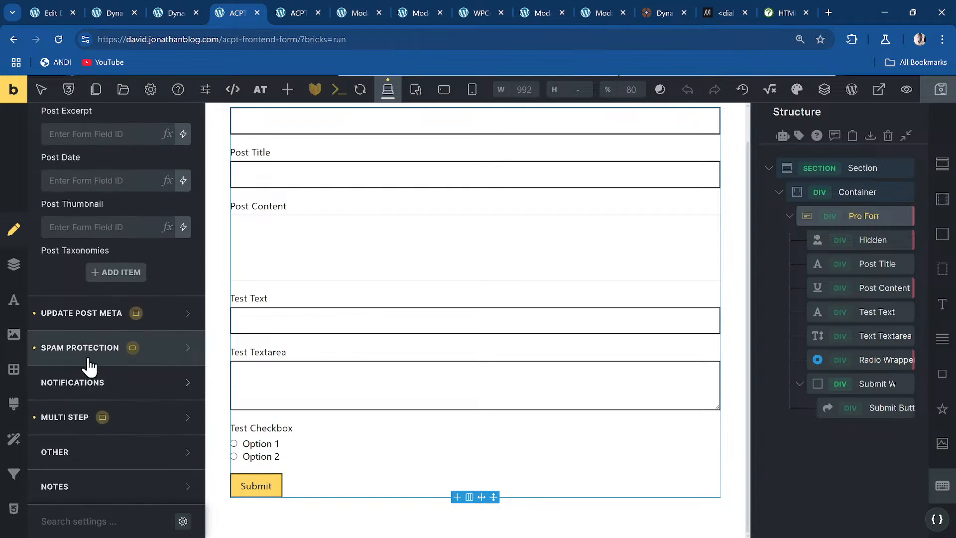
pyautogui.click(111, 314)
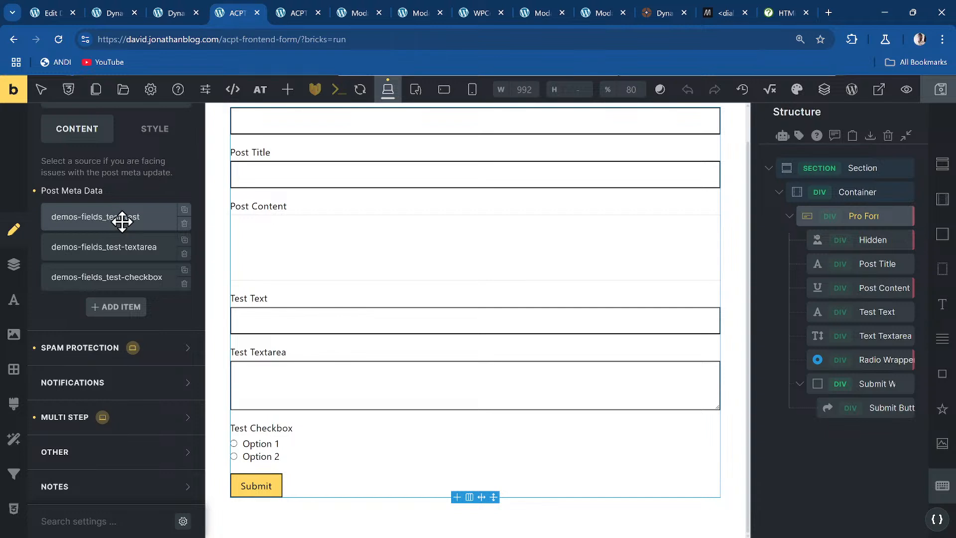
pyautogui.click(107, 215)
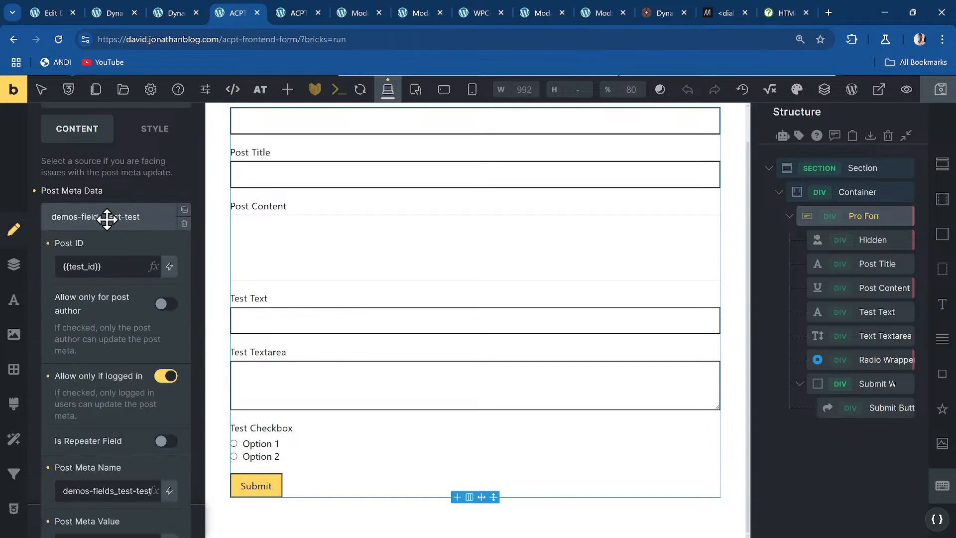
pyautogui.scroll(-2, 88, 310)
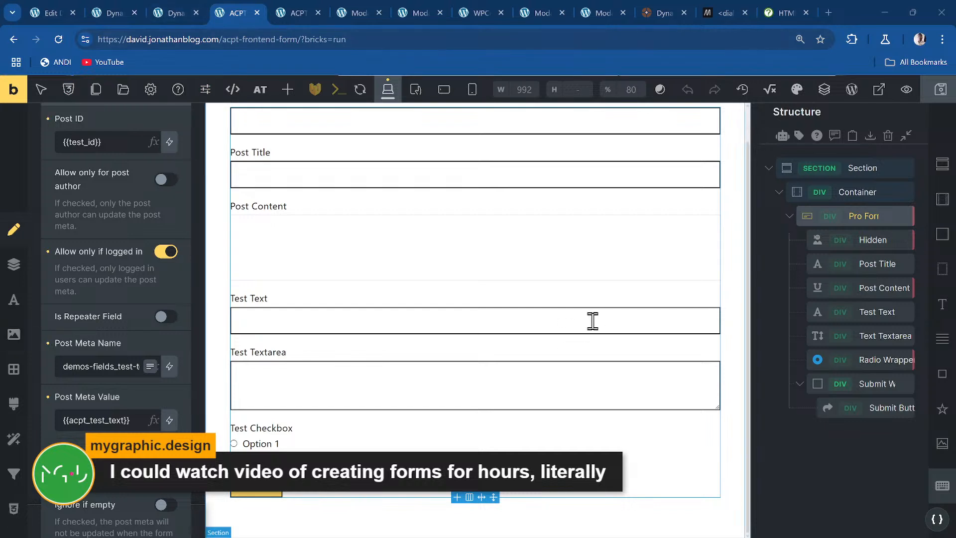
# - Check the front-end form, then collapse the demos-fields_test-test meta mapping
pyautogui.click(295, 9)
pyautogui.scroll(2, 273, 222)
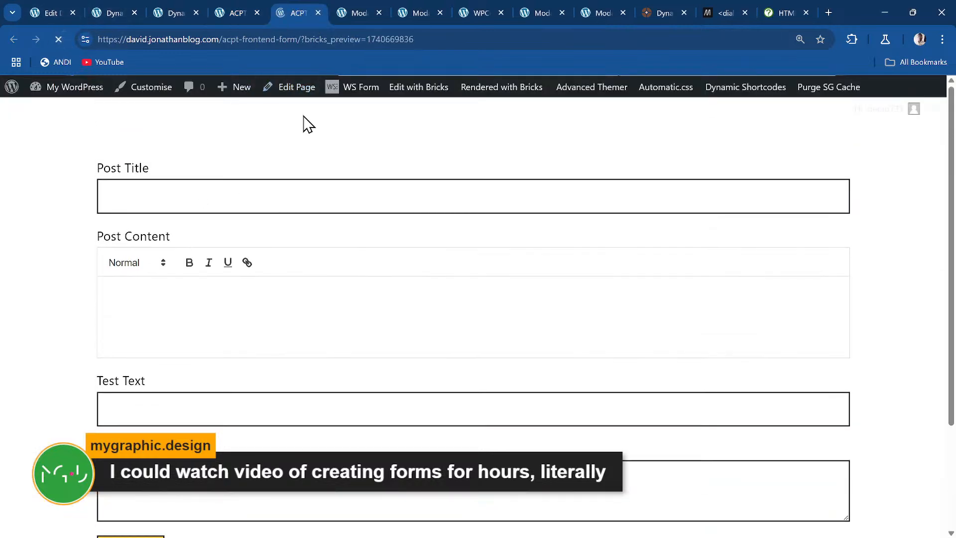
pyautogui.click(234, 12)
pyautogui.scroll(4, 144, 241)
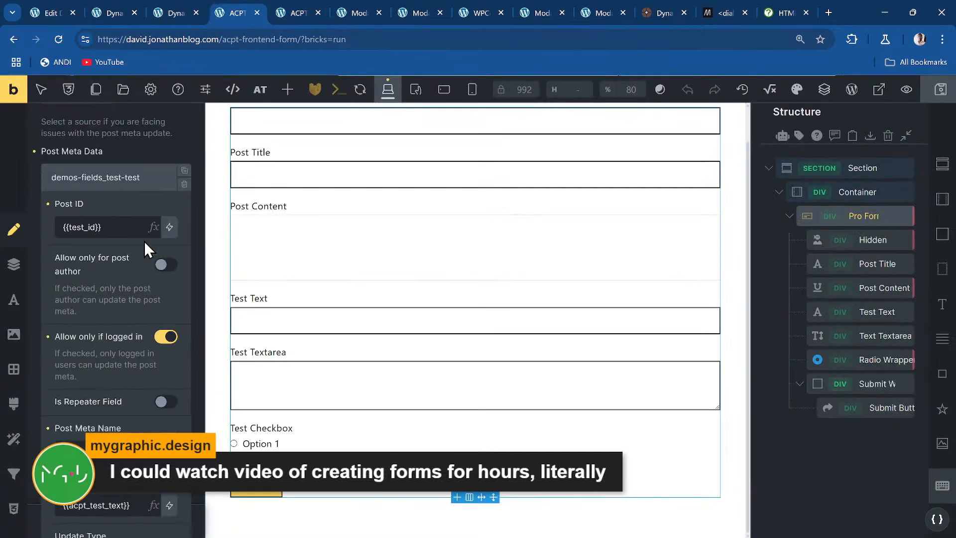
pyautogui.click(119, 279)
pyautogui.scroll(5, 120, 249)
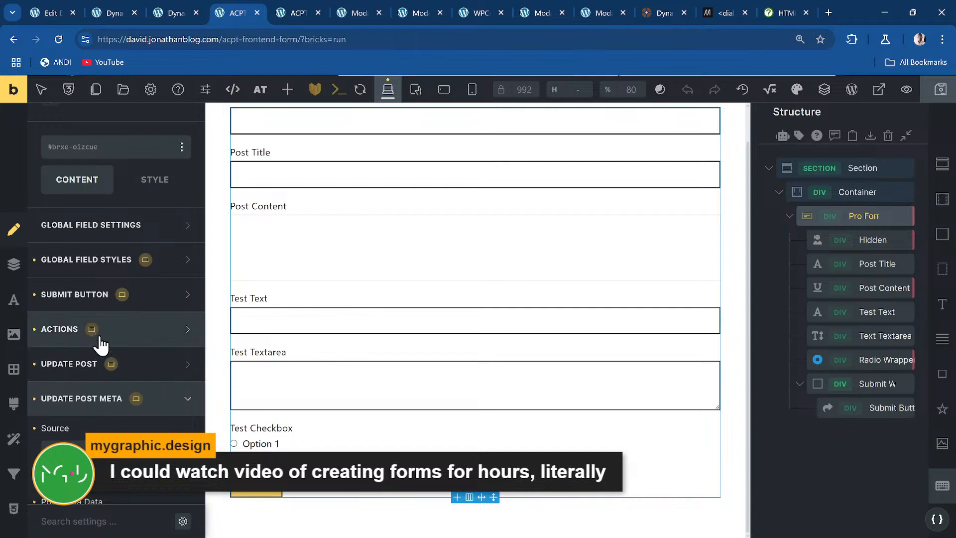
# - Add Page Reload to the form's after-submit actions, then select the Post Title field
pyautogui.click(122, 333)
pyautogui.scroll(-2, 131, 316)
pyautogui.click(153, 316)
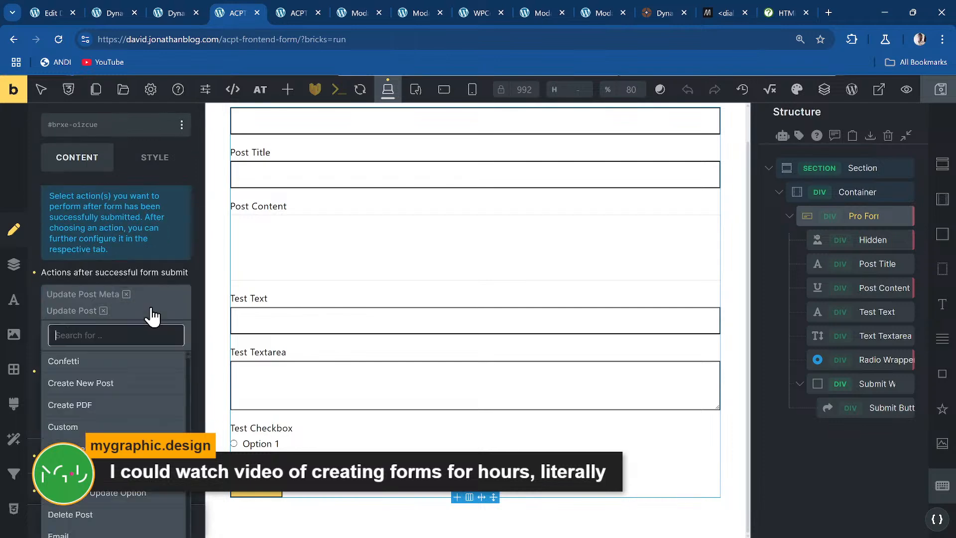
pyautogui.write('rel')
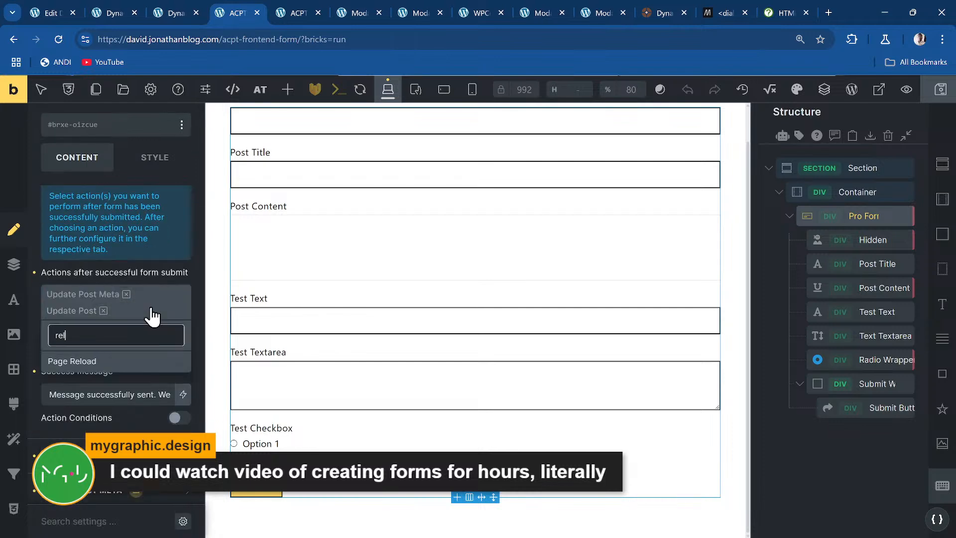
pyautogui.click(139, 362)
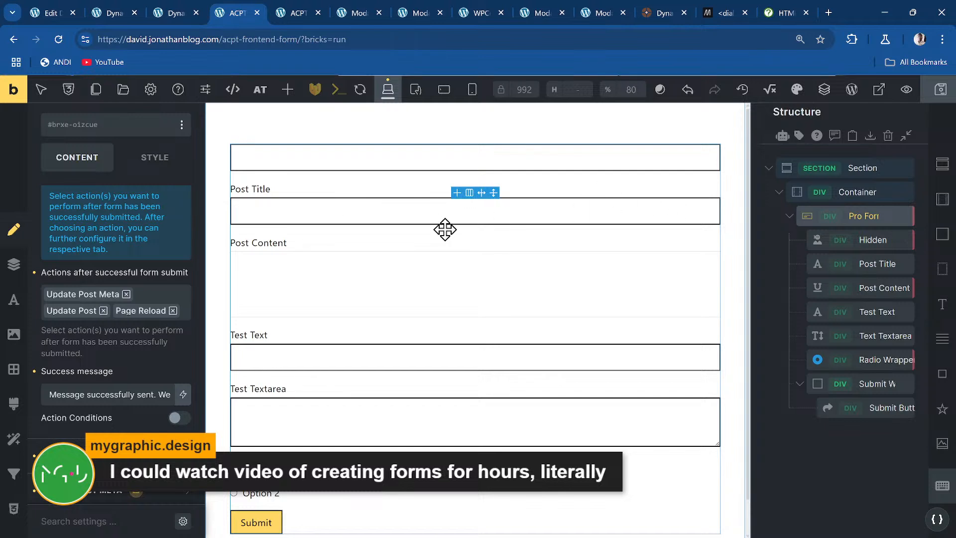
pyautogui.click(891, 262)
pyautogui.scroll(1, 378, 190)
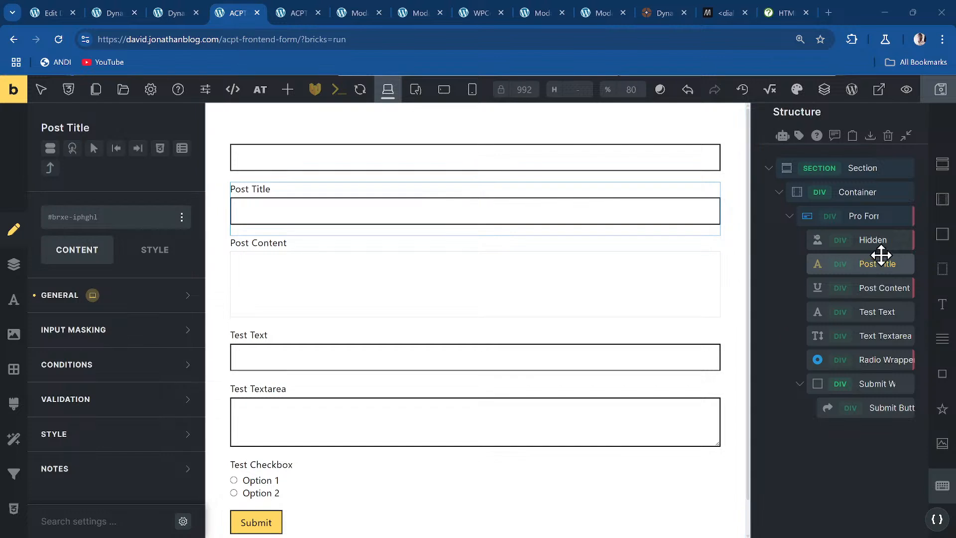
# - Set Post Title's value to the brf_post_title tag with the URL id parameter
pyautogui.click(136, 299)
pyautogui.scroll(-5, 158, 348)
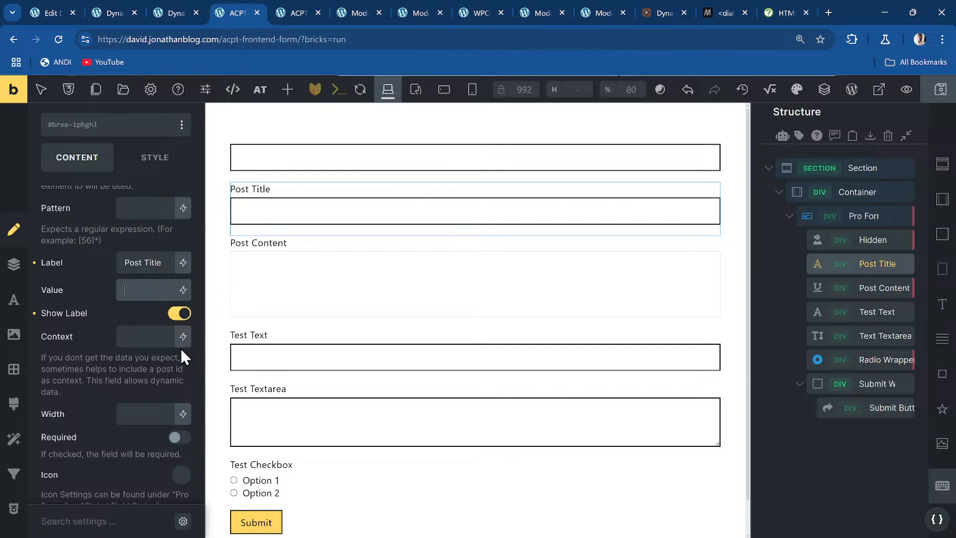
pyautogui.click(183, 290)
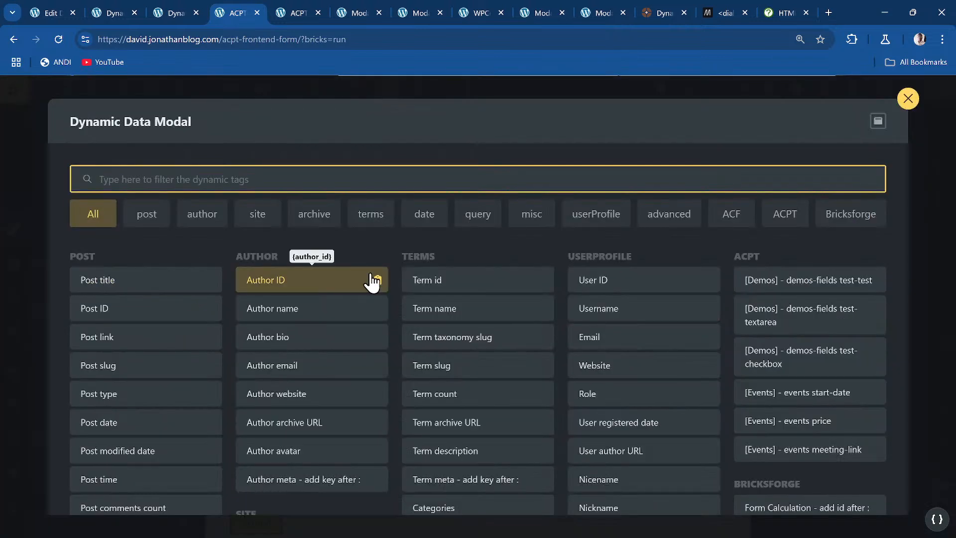
pyautogui.scroll(-8, 429, 310)
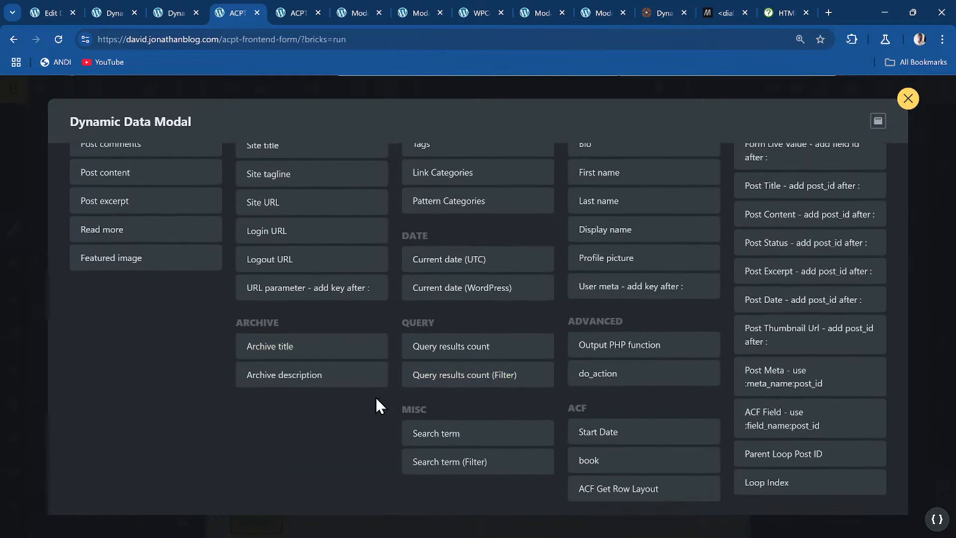
pyautogui.scroll(8, 376, 401)
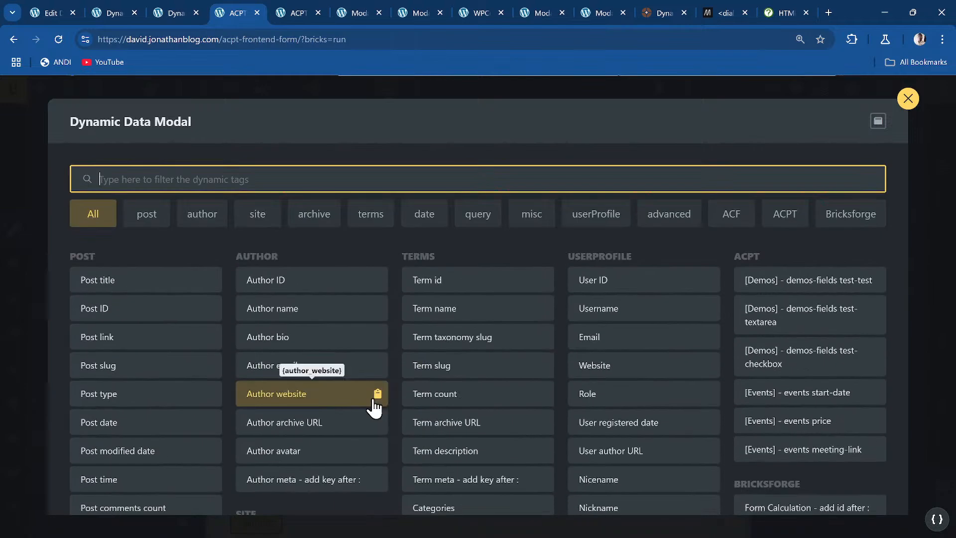
pyautogui.click(839, 229)
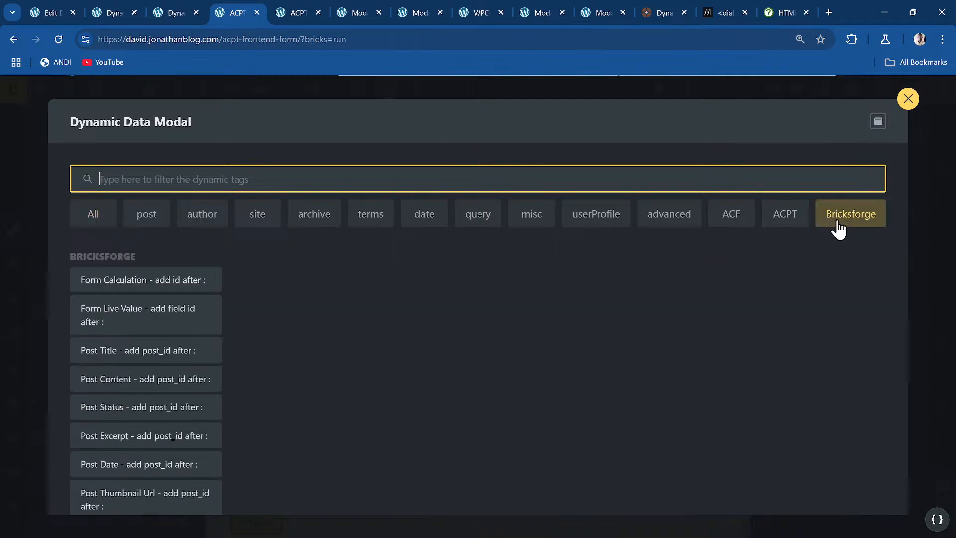
pyautogui.scroll(-3, 261, 323)
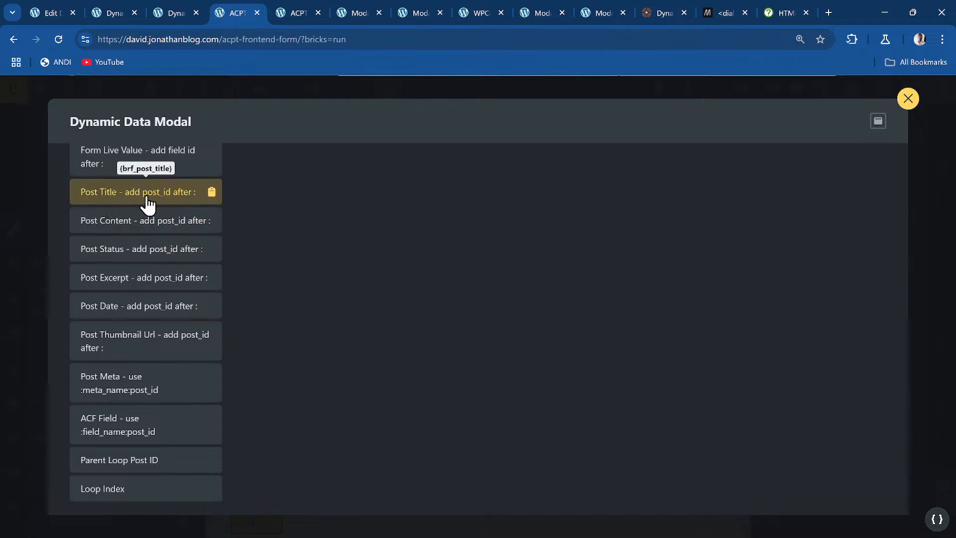
pyautogui.click(172, 193)
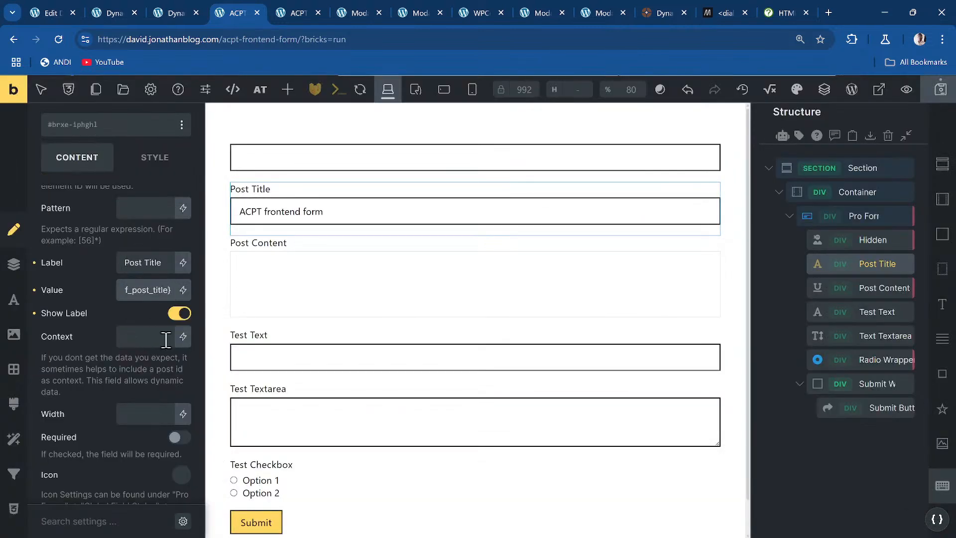
pyautogui.press('Left')
pyautogui.write(':{}url_para')
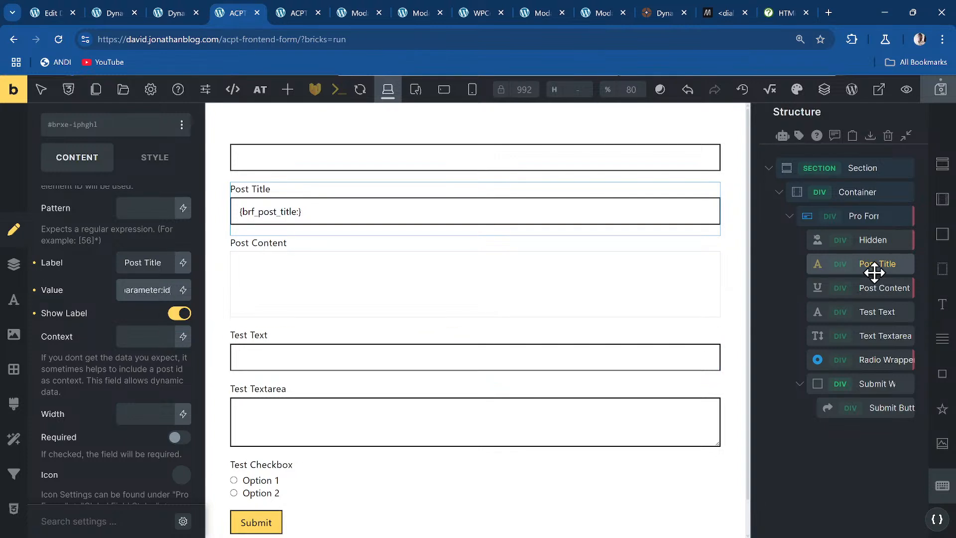
# - Set Post Content's value to the brf_post_content tag with {url_parameter:id}
pyautogui.click(880, 289)
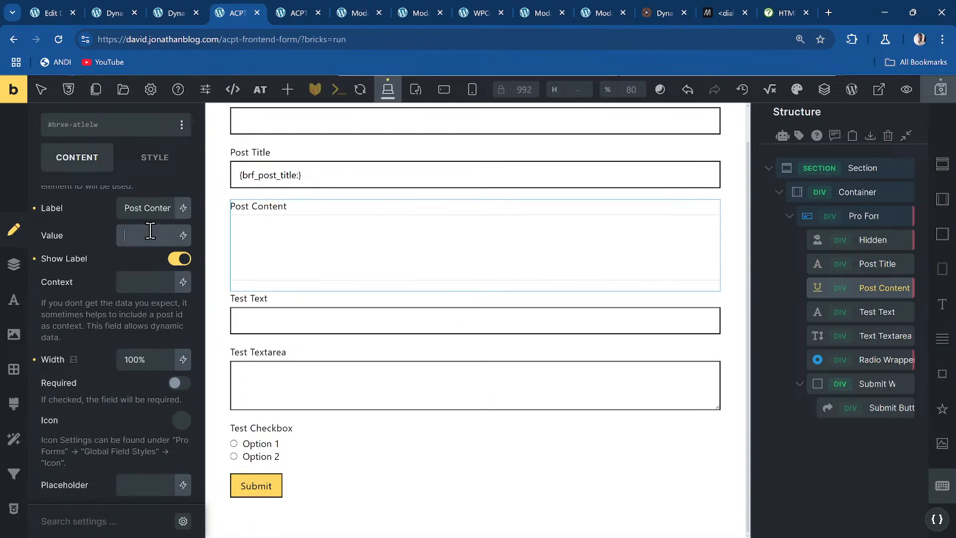
pyautogui.click(183, 236)
pyautogui.write('cont')
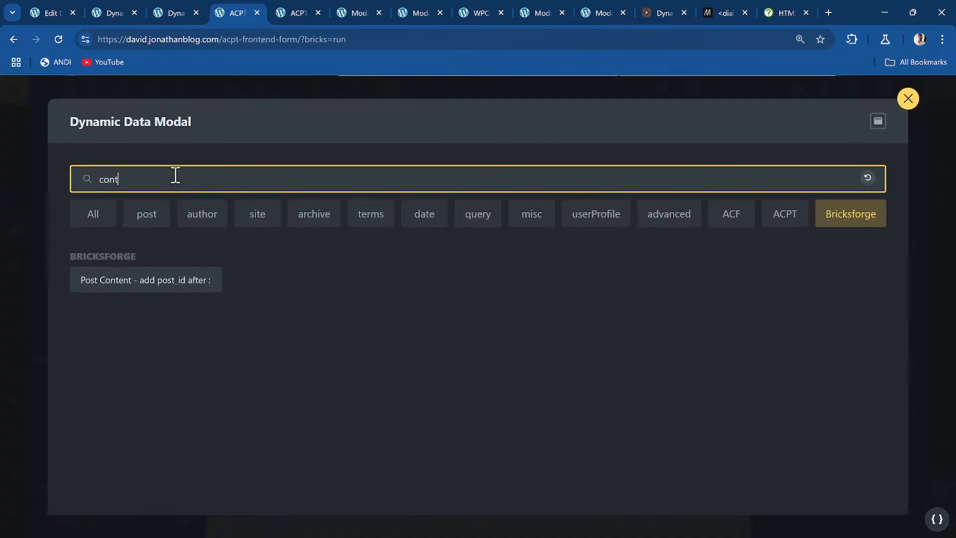
pyautogui.click(164, 285)
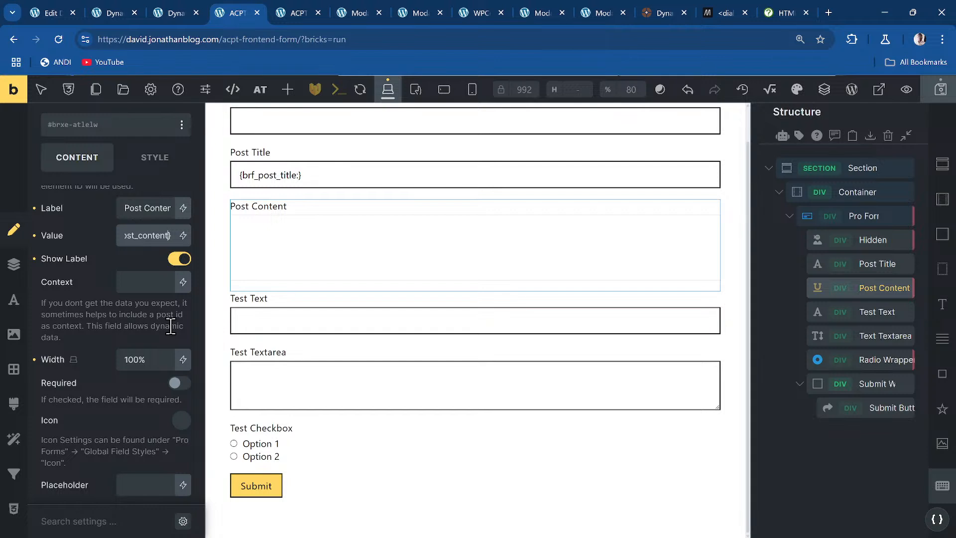
pyautogui.write('{}')
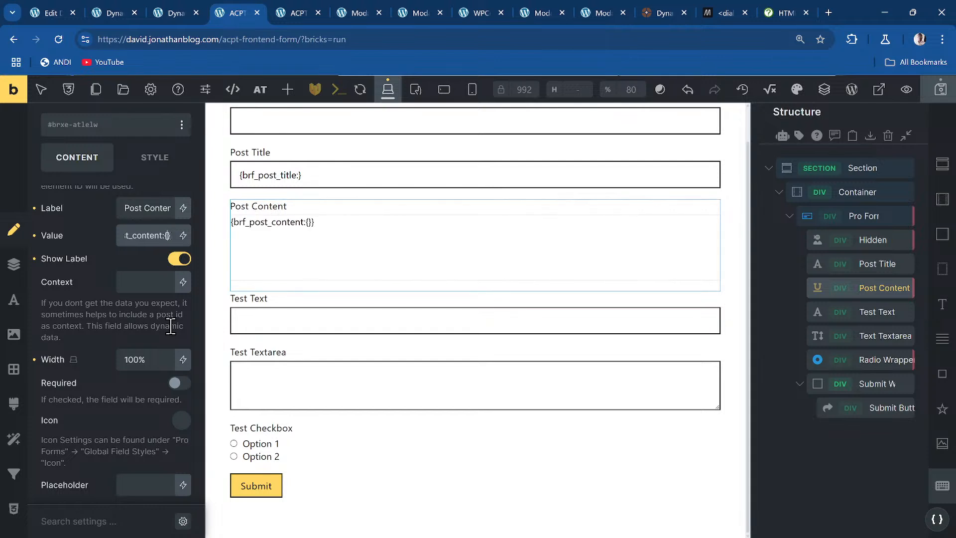
pyautogui.write('url_param')
pyautogui.write('eter:')
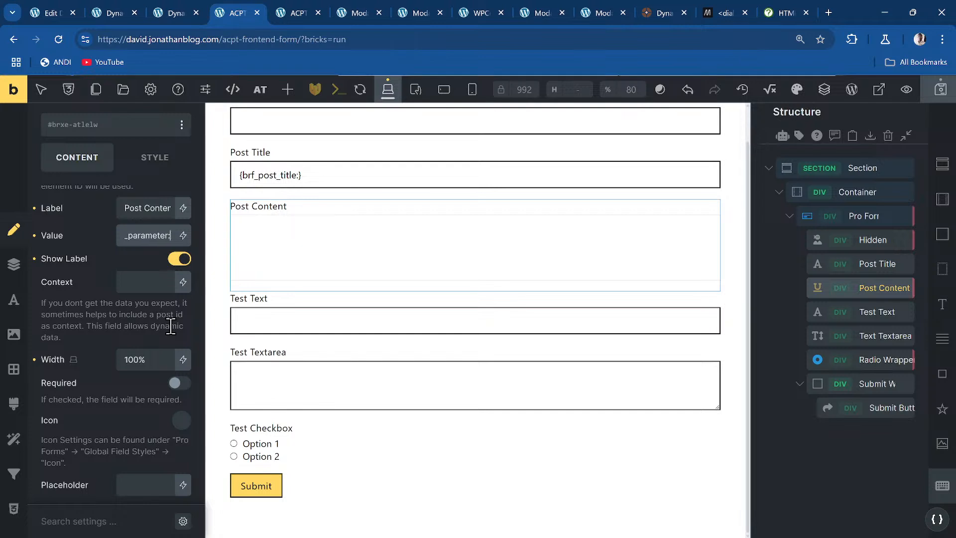
pyautogui.write('id')
# - Insert the Bricksforge Post Meta tag as the Test Text field's value and go to its end
pyautogui.click(861, 311)
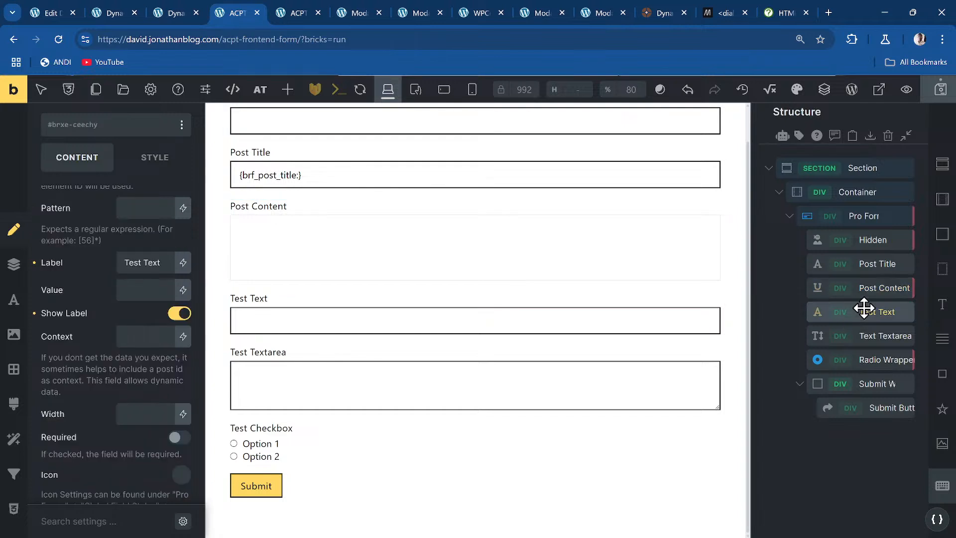
pyautogui.scroll(1, 135, 309)
pyautogui.scroll(1, 136, 309)
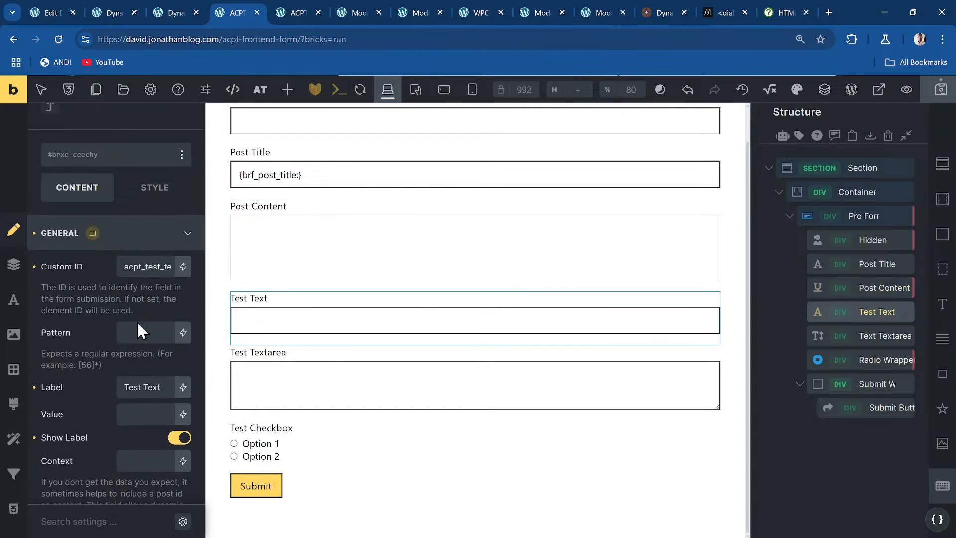
pyautogui.scroll(-2, 137, 324)
pyautogui.click(139, 289)
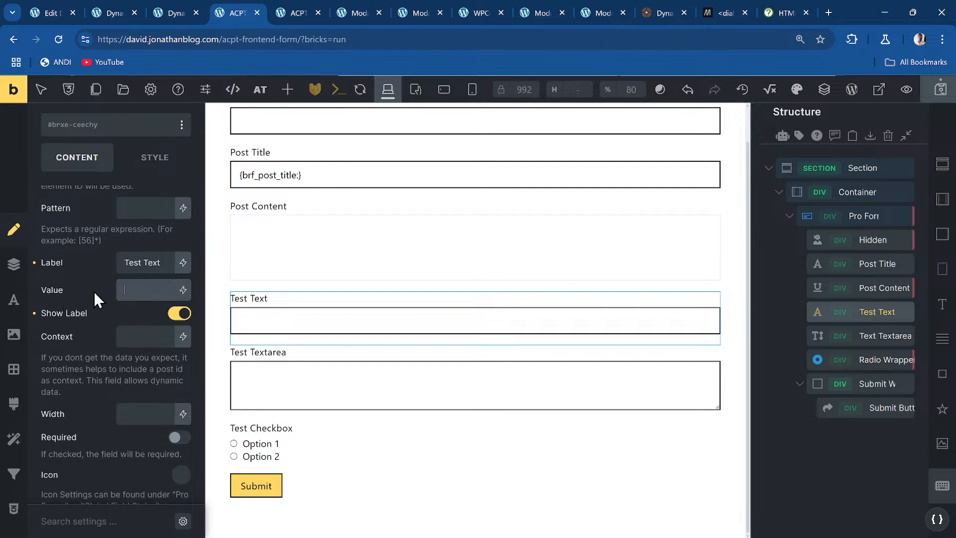
pyautogui.click(183, 290)
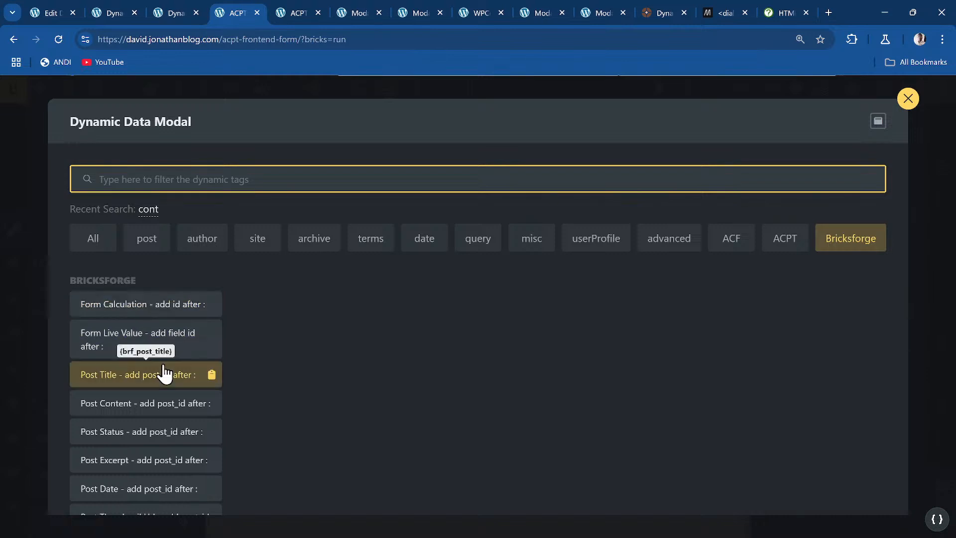
pyautogui.scroll(-3, 156, 378)
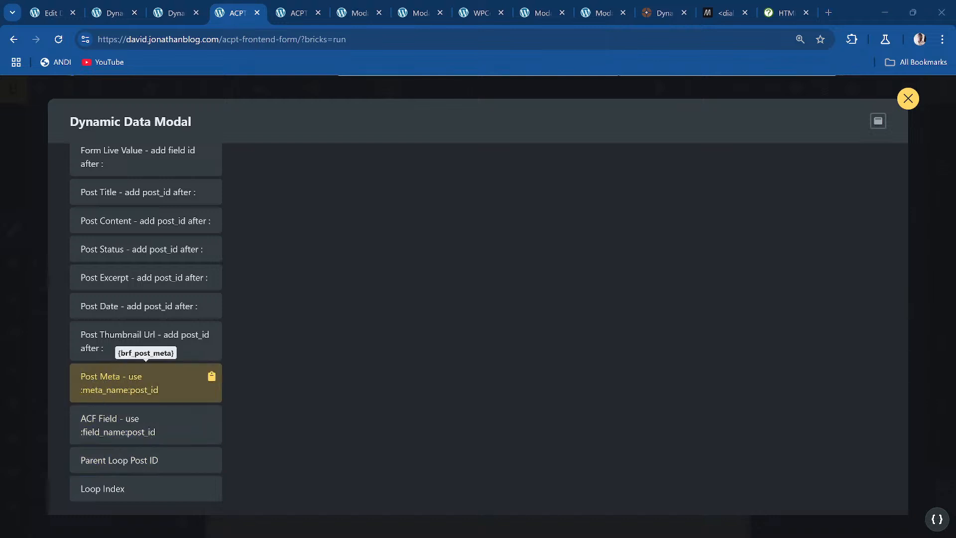
pyautogui.click(145, 383)
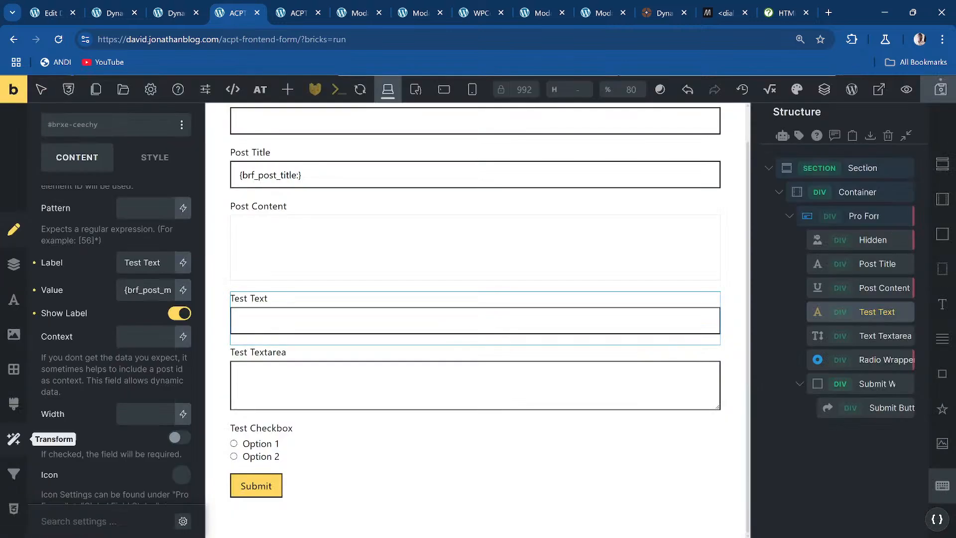
pyautogui.click(143, 290)
pyautogui.press('End')
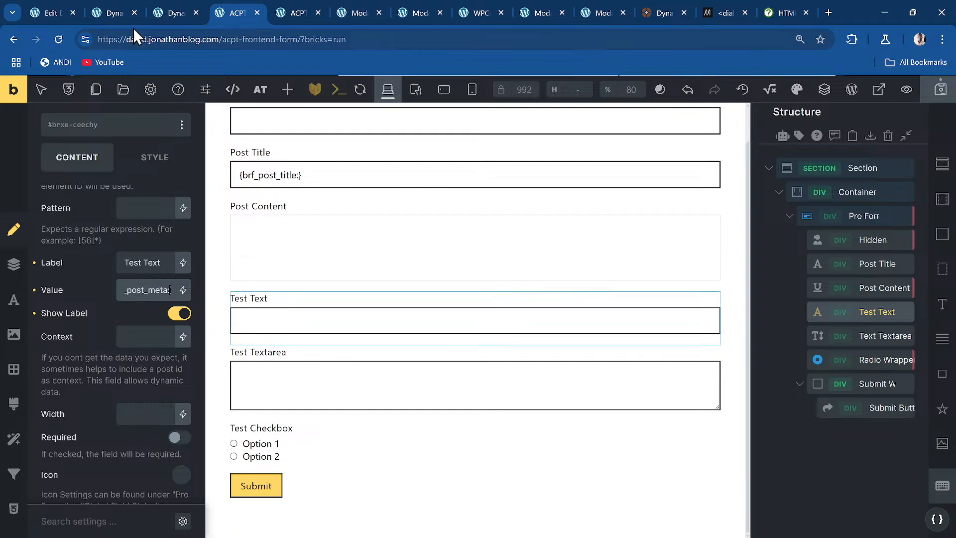
pyautogui.click(97, 8)
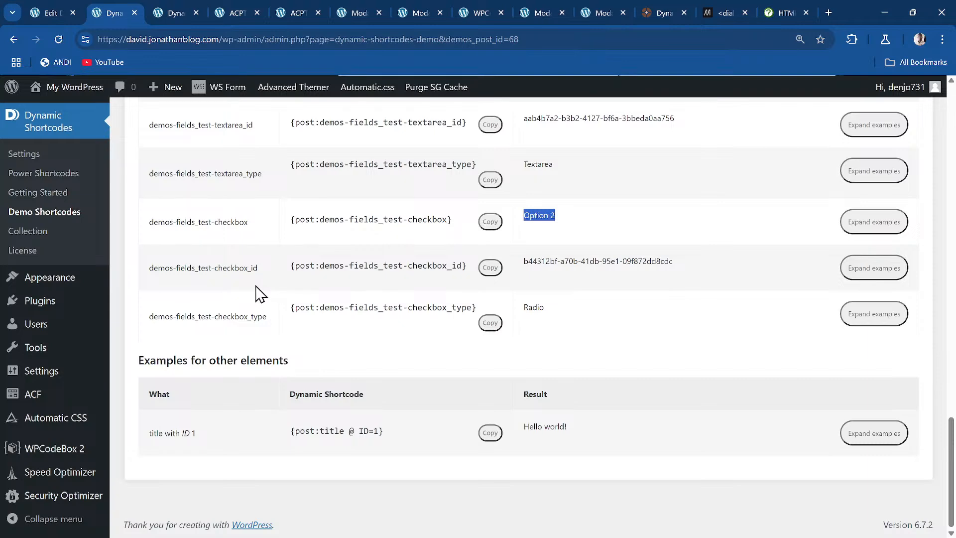
# - Select the demos-fields_test-test meta key name in Dynamic Shortcodes, then return to the Bricks editor
pyautogui.scroll(3, 254, 290)
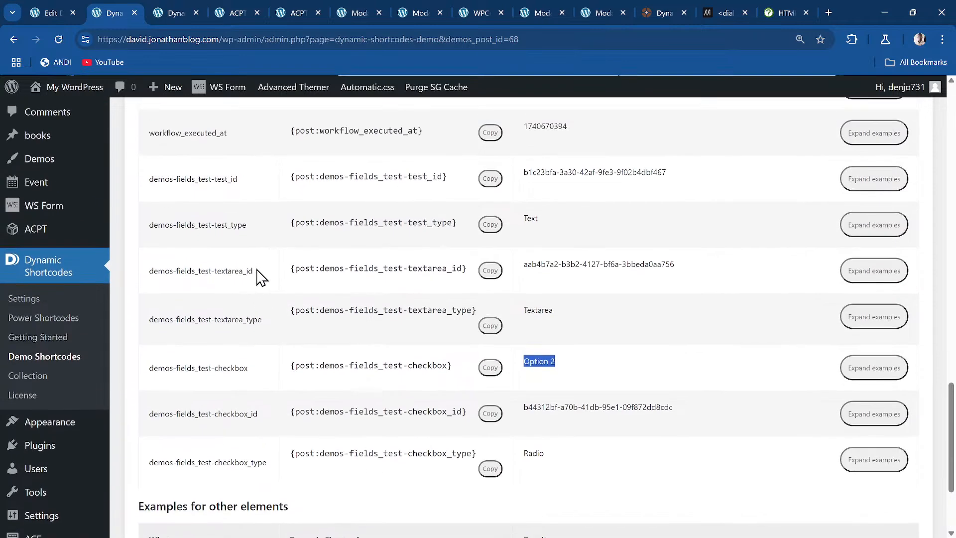
pyautogui.scroll(1, 260, 277)
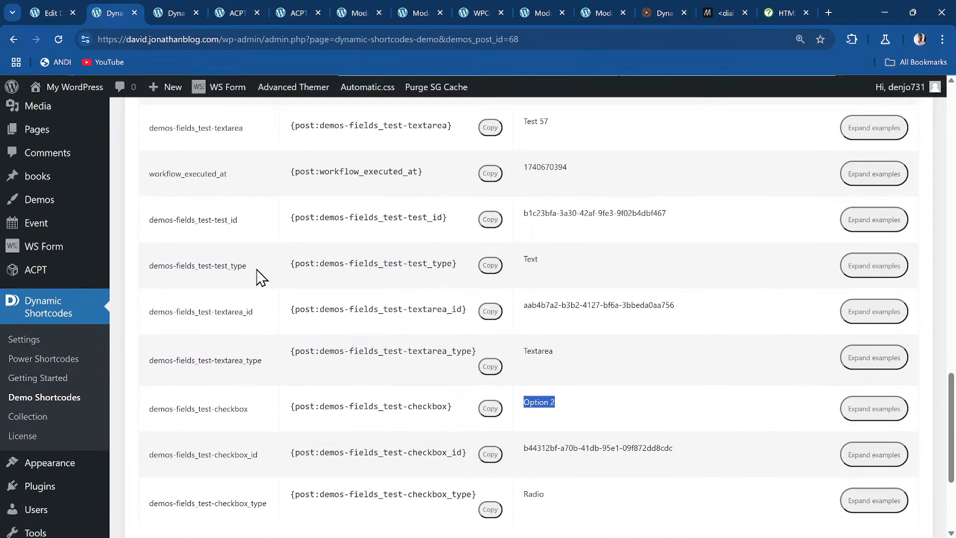
pyautogui.scroll(3, 260, 278)
pyautogui.moveTo(225, 206); pyautogui.dragTo(145, 216)
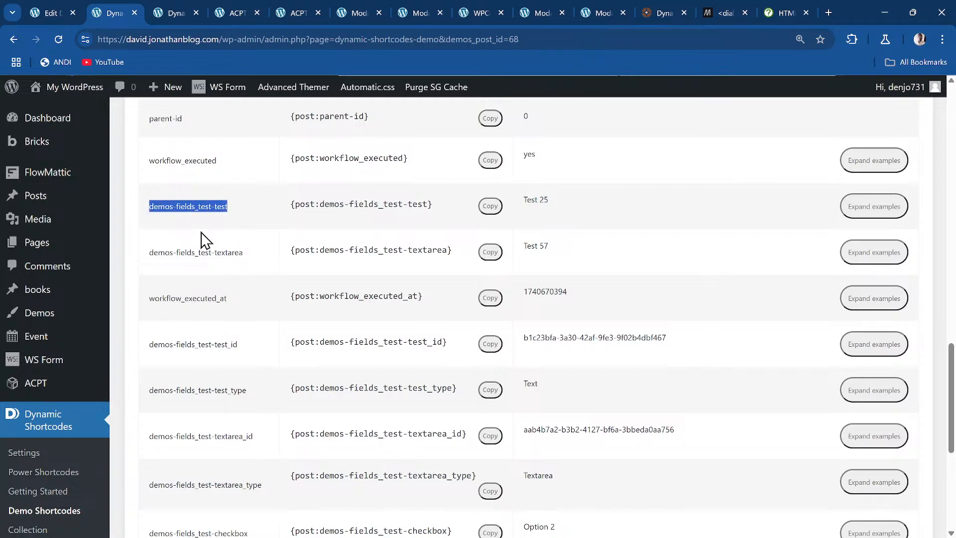
pyautogui.click(238, 13)
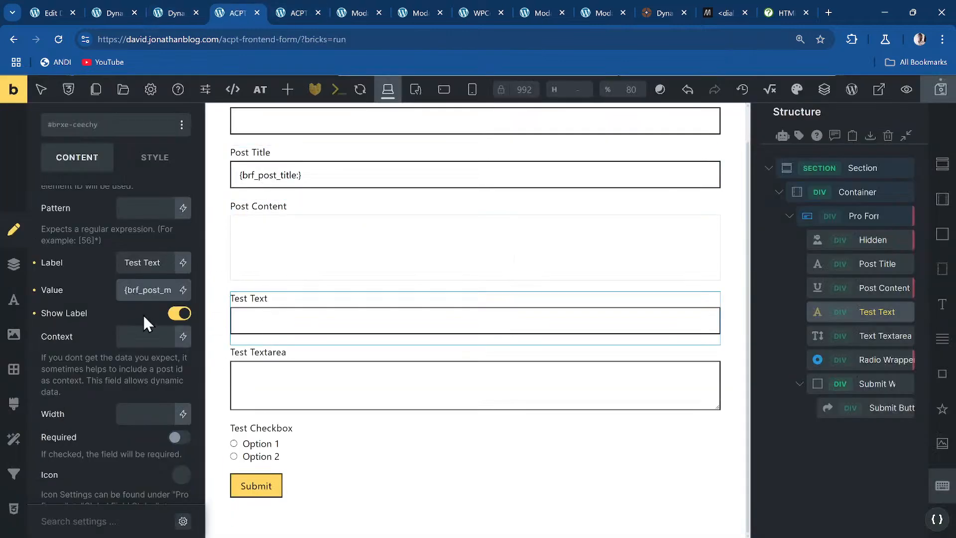
# - Complete Test Text's value with the demos-fields_test-test key and {url_parameter:id} tag, then select it
pyautogui.press('End')
pyautogui.hotkey('ctrl', 'v')
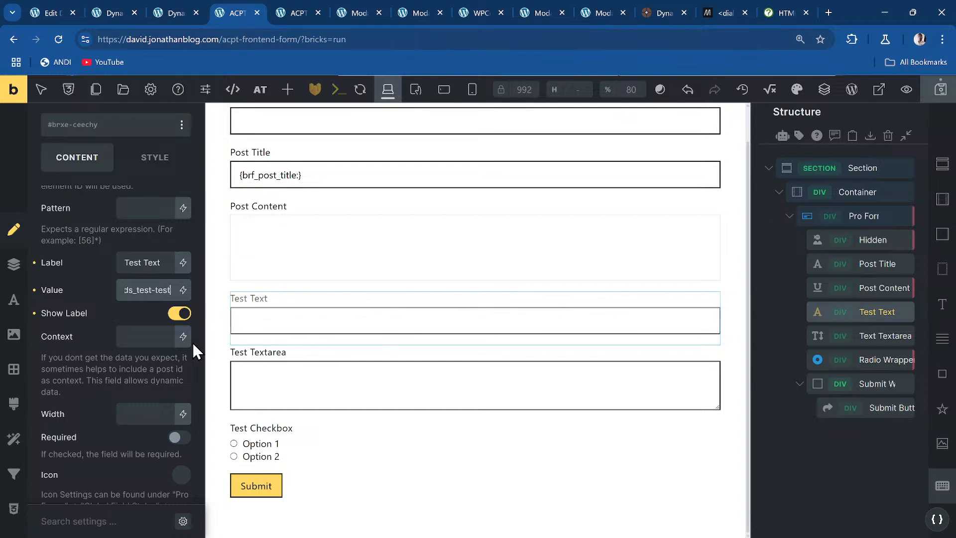
pyautogui.write(':}')
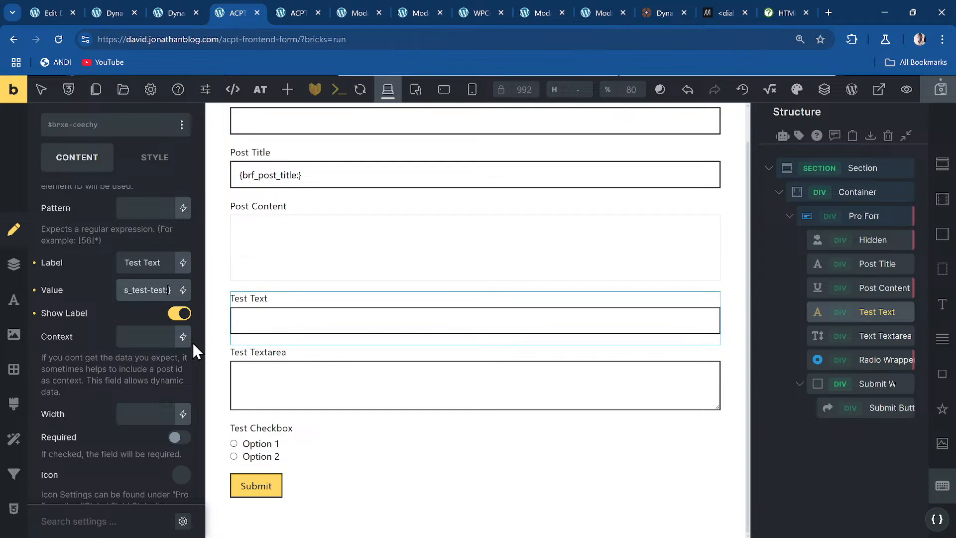
pyautogui.write('{url')
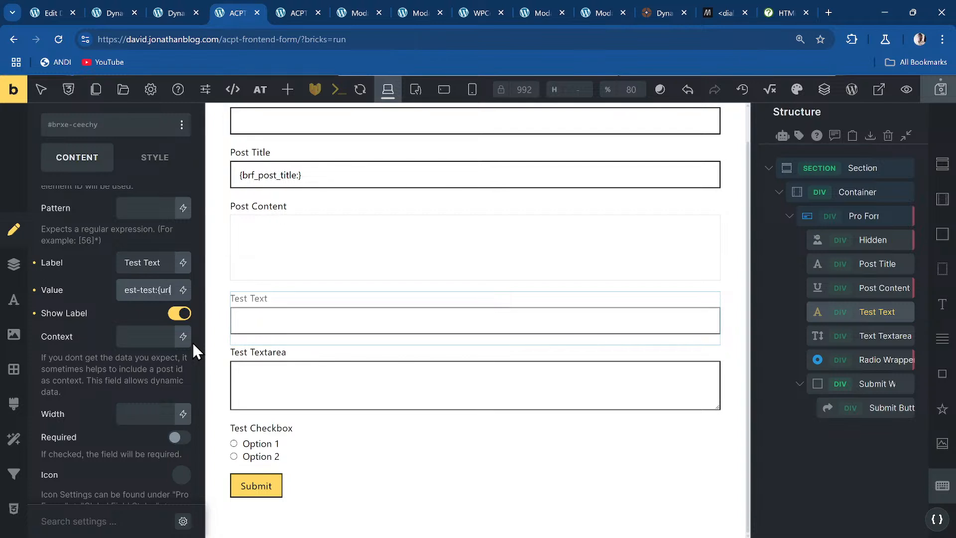
pyautogui.write('_paramet')
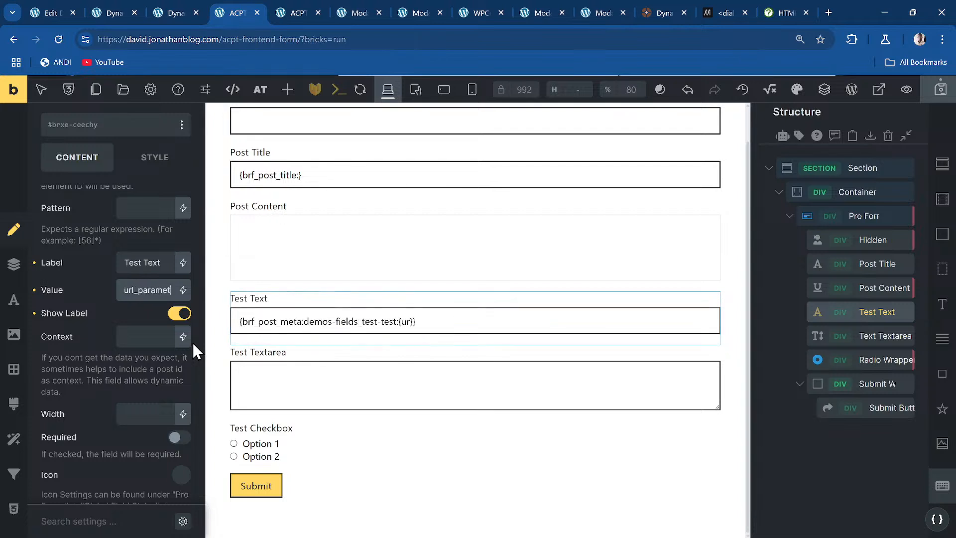
pyautogui.write('er:id')
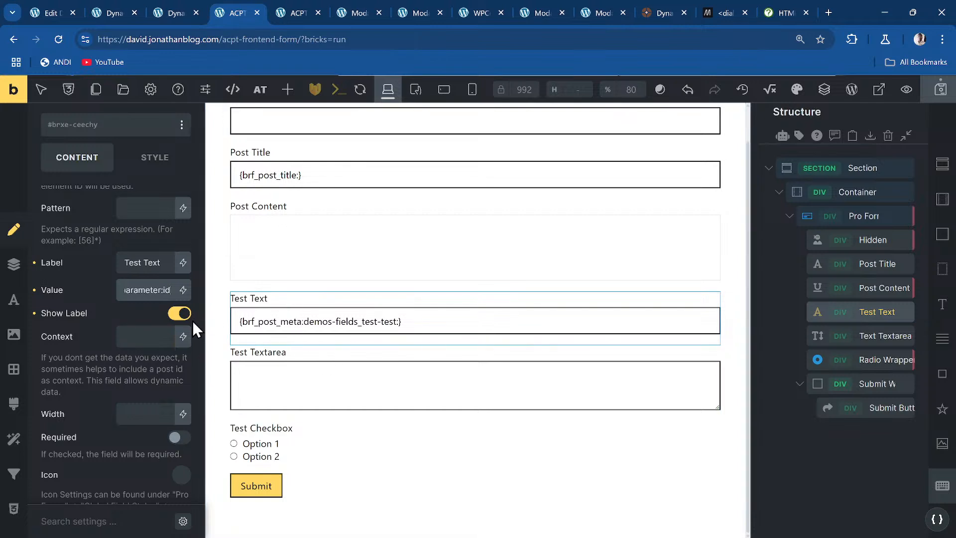
pyautogui.tripleClick(137, 289)
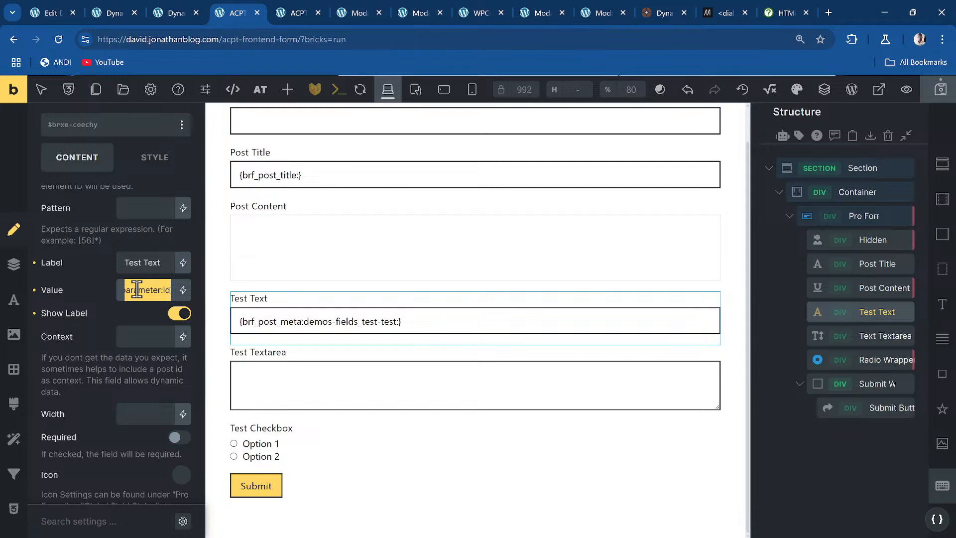
# - Paste the same brf_post_meta value expression into the Test Textarea field's value
pyautogui.click(893, 333)
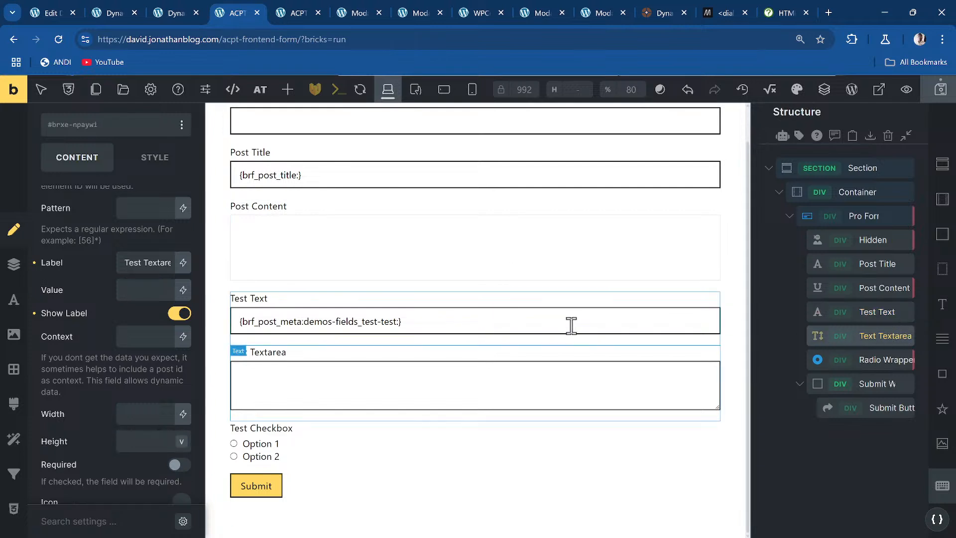
pyautogui.click(142, 290)
pyautogui.write('{url_parameter:id}}')
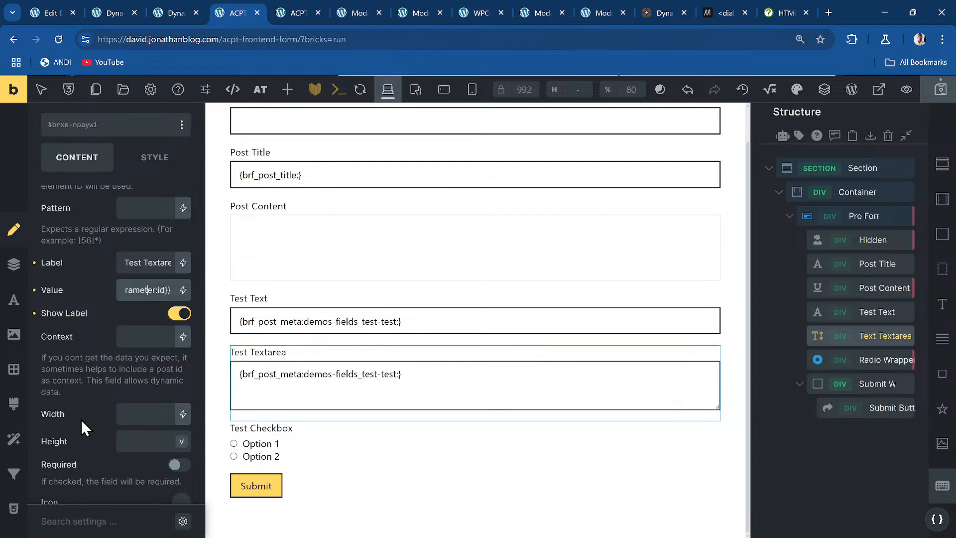
pyautogui.press('Left')
pyautogui.press('Left')
pyautogui.press('Left')
pyautogui.press('Left')
pyautogui.press('Left')
pyautogui.press('Left')
pyautogui.press('Left')
pyautogui.press('Left')
pyautogui.press('Left')
pyautogui.press('Left')
pyautogui.press('Left')
pyautogui.press('Left')
pyautogui.press('Left')
pyautogui.press('Left')
pyautogui.press('Left')
pyautogui.press('Left')
pyautogui.press('Left')
pyautogui.press('Left')
pyautogui.press('Left')
pyautogui.press('Left')
pyautogui.press('Left')
pyautogui.press('Left')
pyautogui.press('Left')
pyautogui.press('Left')
pyautogui.press('Left')
pyautogui.press('Left')
pyautogui.press('Left')
pyautogui.press('Left')
pyautogui.press('Left')
pyautogui.press('Left')
pyautogui.press('Left')
pyautogui.press('Left')
pyautogui.press('Left')
pyautogui.press('Left')
pyautogui.press('Left')
pyautogui.press('Left')
pyautogui.press('Left')
# - Set the Dynamic Shortcodes preview post to the Demos post with ID 68
pyautogui.click(160, 11)
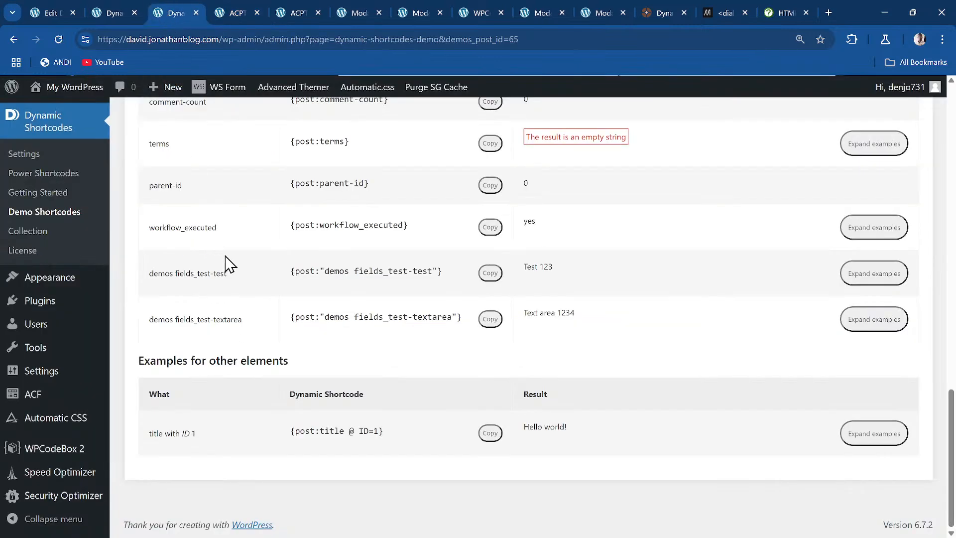
pyautogui.scroll(1, 230, 319)
pyautogui.scroll(1, 231, 316)
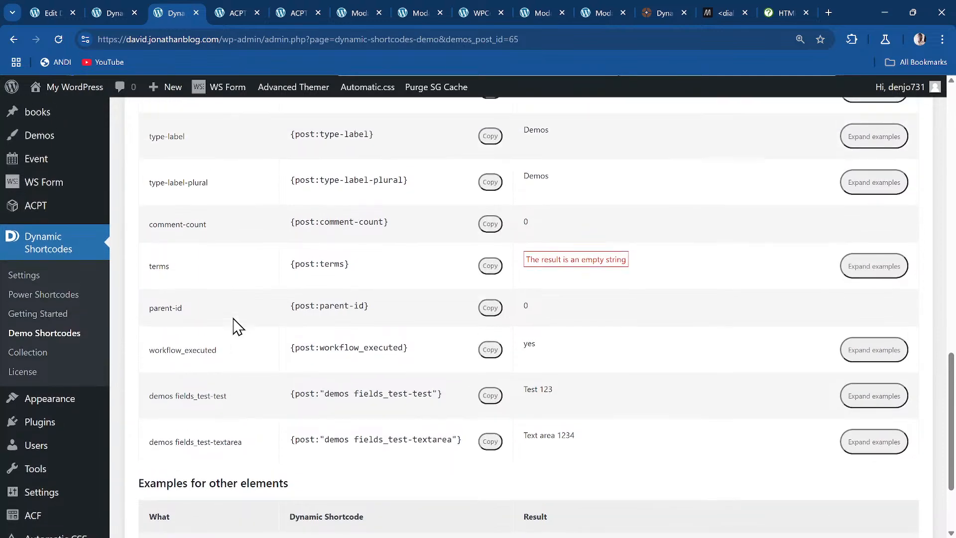
pyautogui.scroll(12, 231, 342)
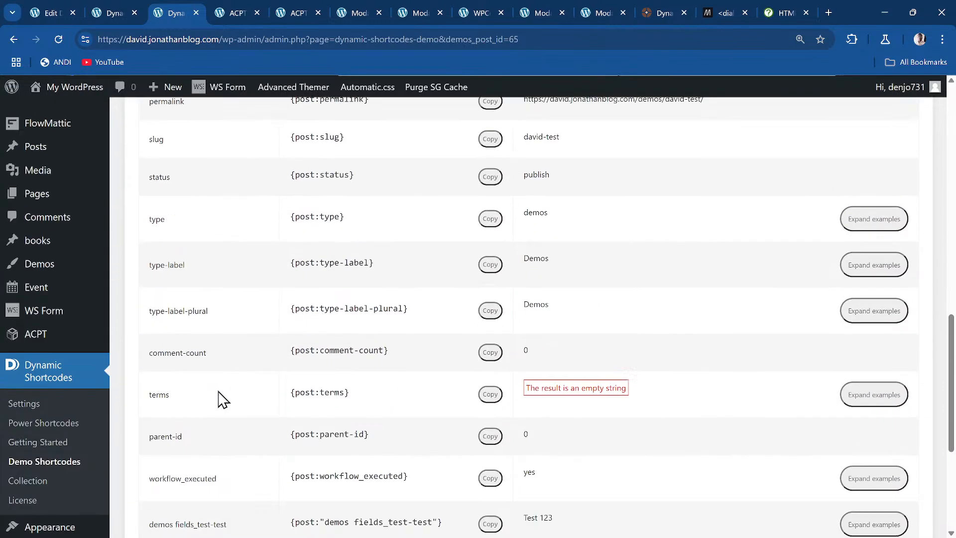
pyautogui.scroll(2, 209, 281)
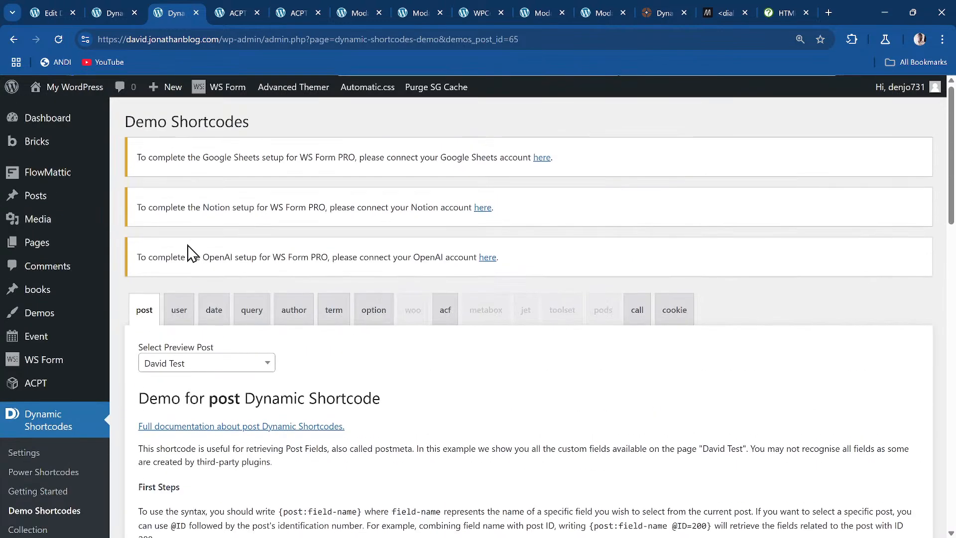
pyautogui.click(202, 371)
pyautogui.scroll(-1, 236, 366)
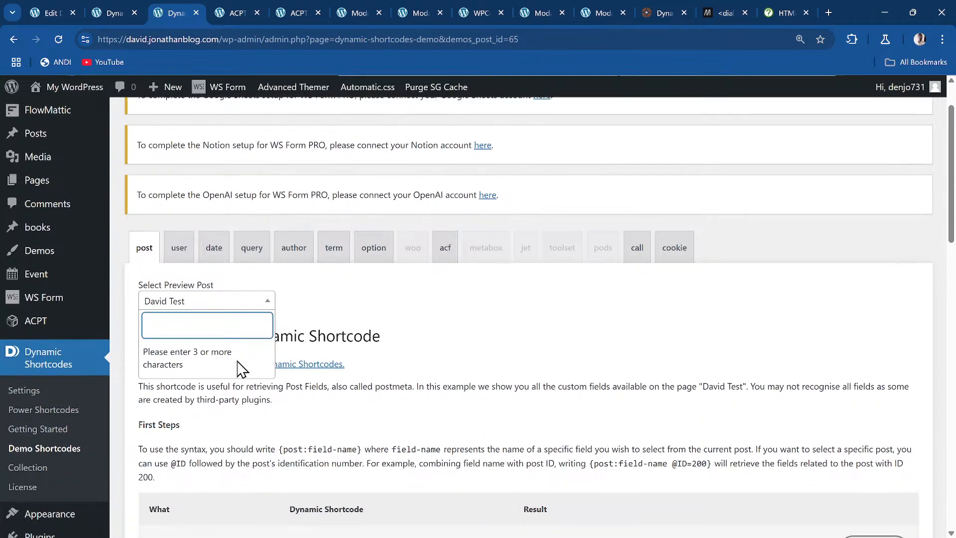
pyautogui.write('josh')
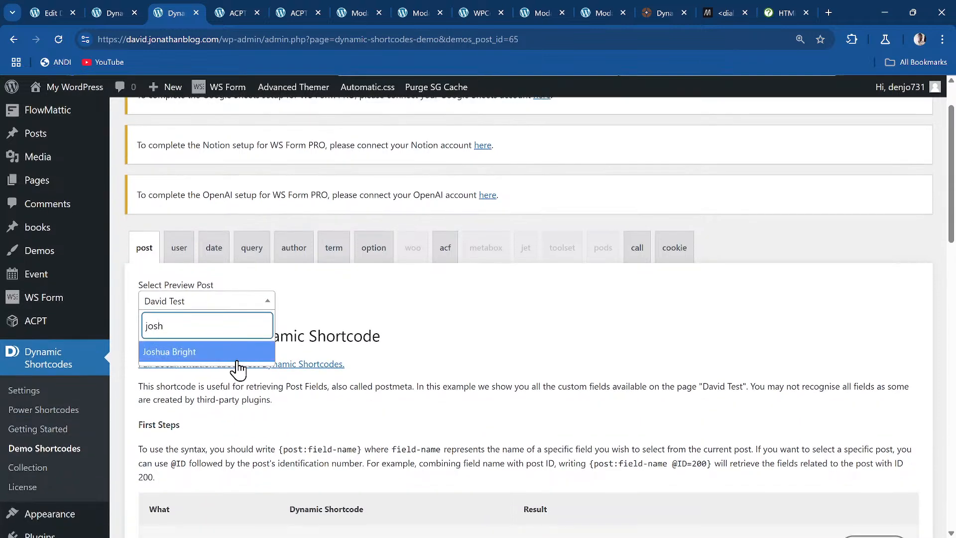
pyautogui.click(238, 351)
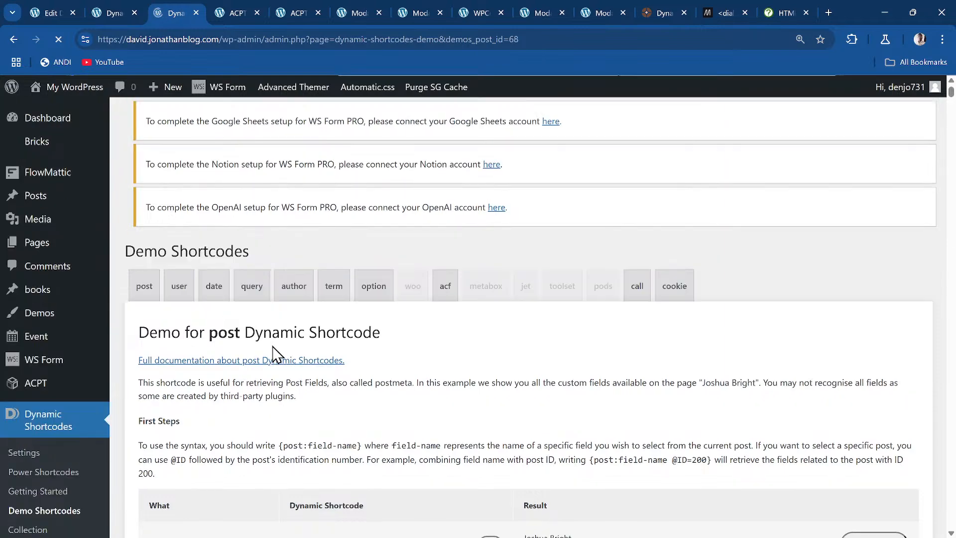
# - Scroll to the demos-fields rows showing test-test as Test 25 and test-textarea as Test 57
pyautogui.scroll(-10, 285, 358)
pyautogui.scroll(-6, 287, 359)
pyautogui.scroll(3, 287, 360)
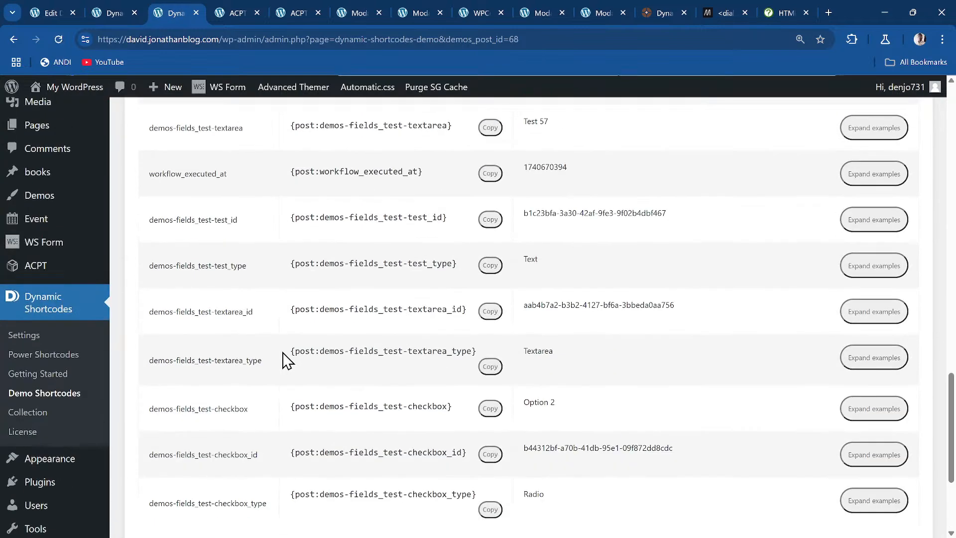
pyautogui.scroll(1, 284, 360)
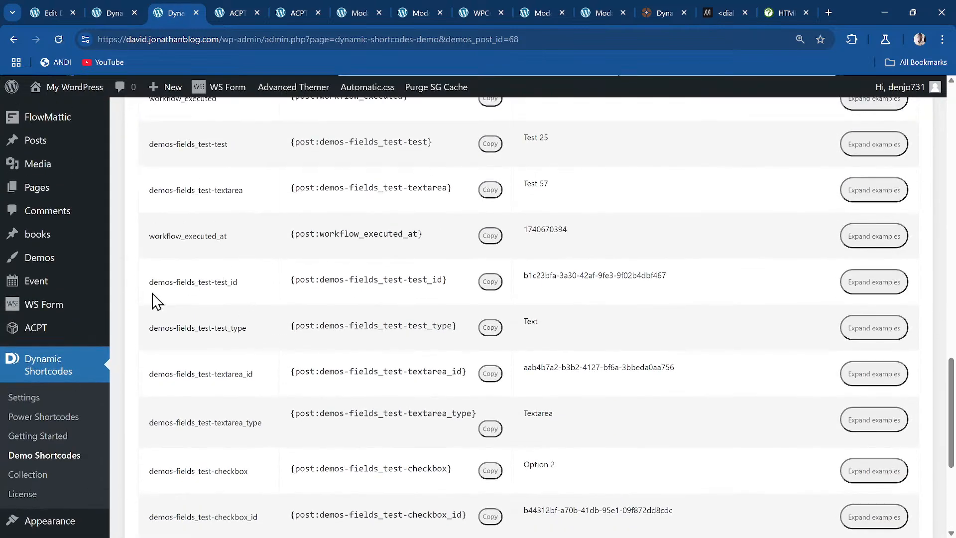
pyautogui.scroll(-1, 160, 302)
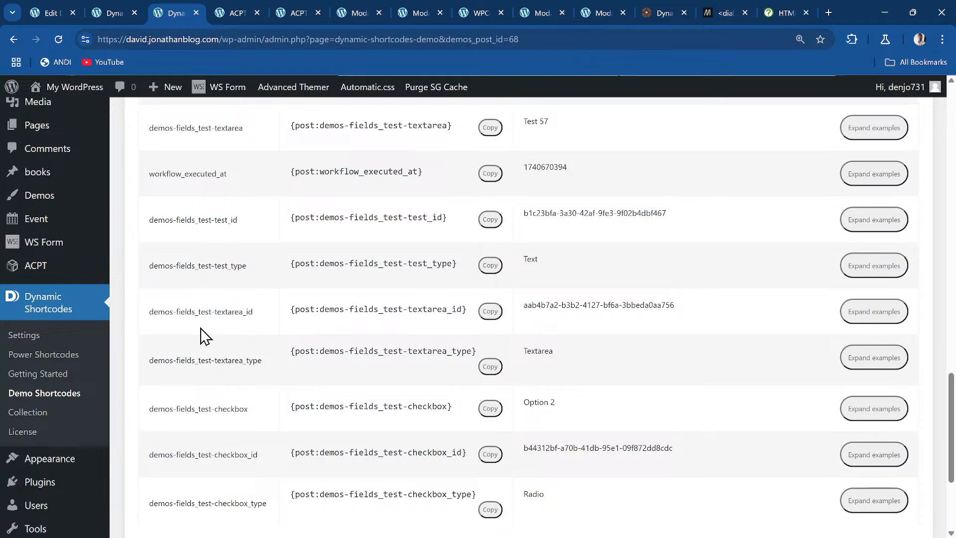
pyautogui.scroll(1, 182, 264)
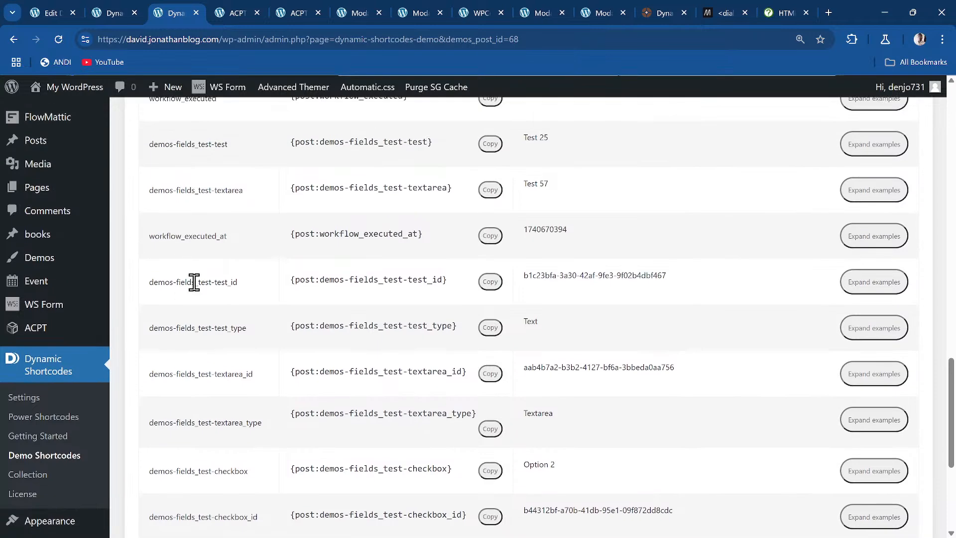
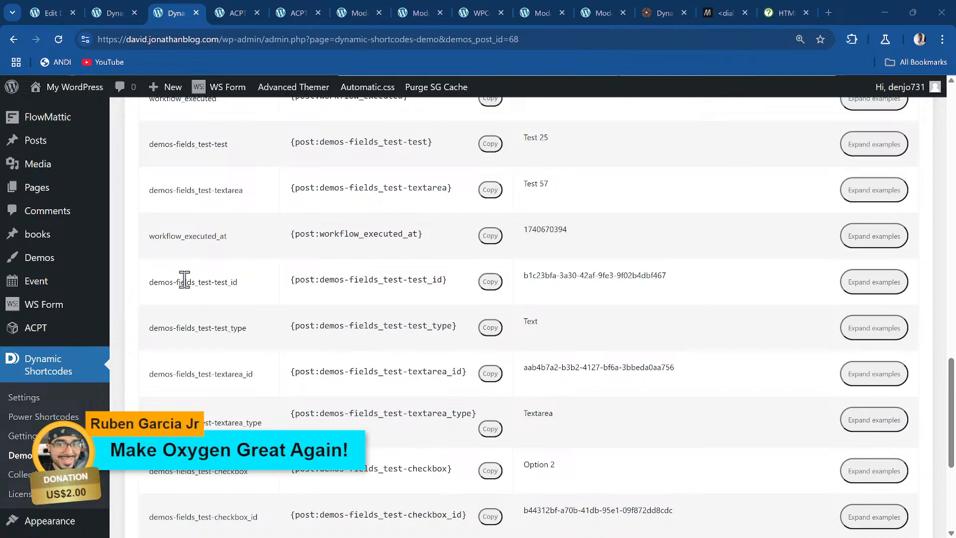
# - Copy the demos-fields_test-test field name from the Dynamic Shortcodes demo list
pyautogui.scroll(-2, 209, 323)
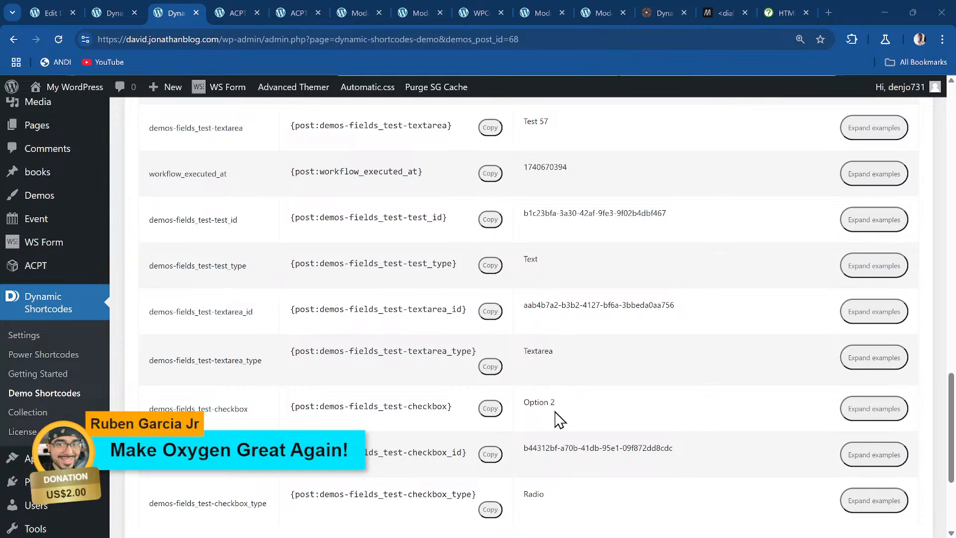
pyautogui.scroll(3, 557, 413)
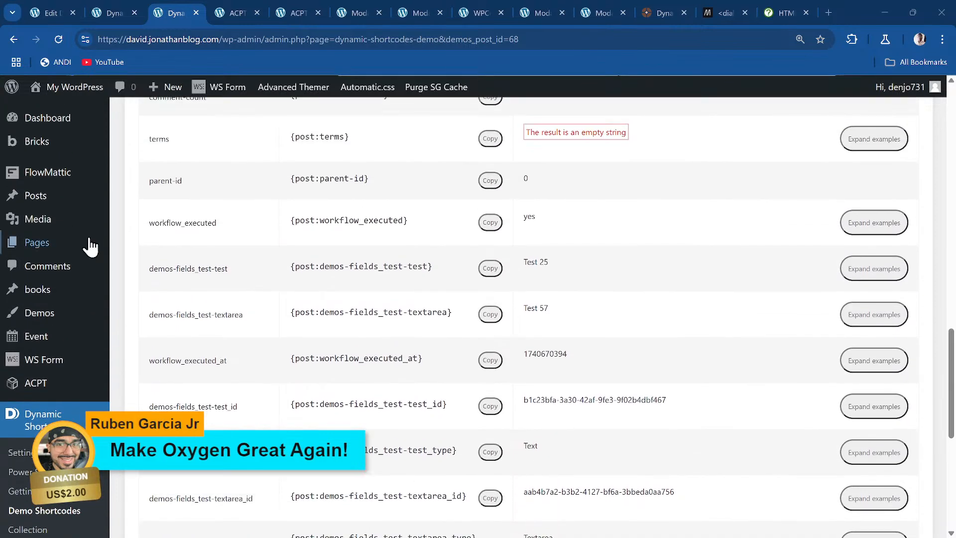
pyautogui.moveTo(235, 278); pyautogui.dragTo(152, 276)
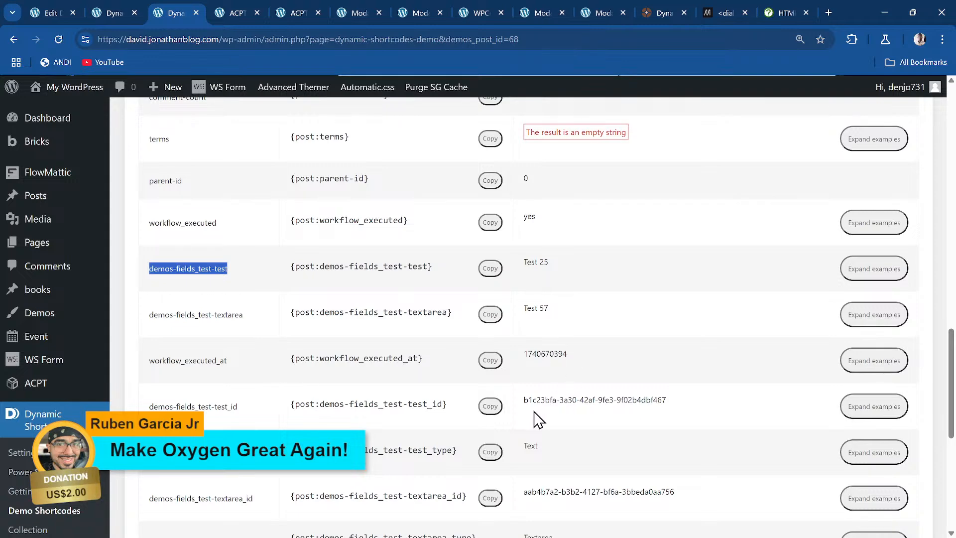
# - Close the duplicate Dynamic Shortcodes browser tab
pyautogui.scroll(1, 241, 147)
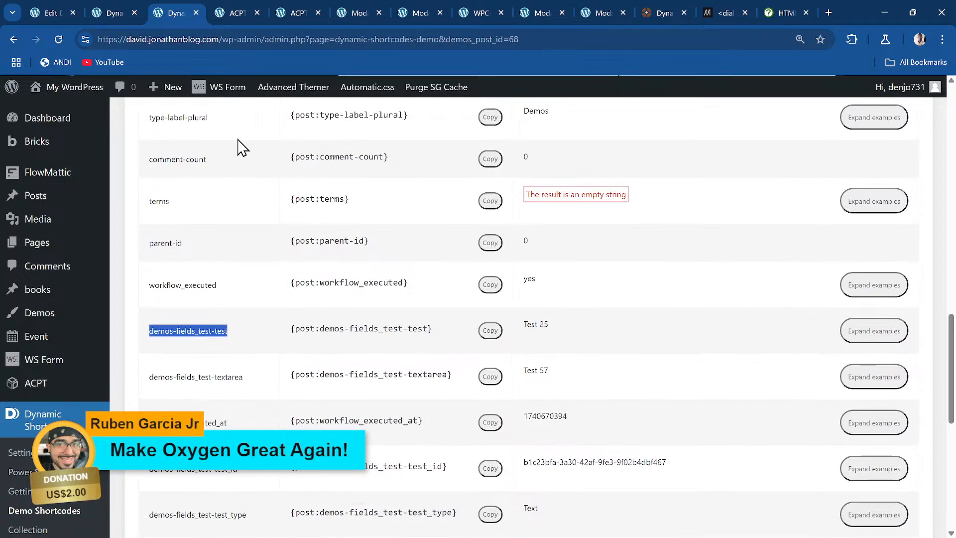
pyautogui.click(114, 9)
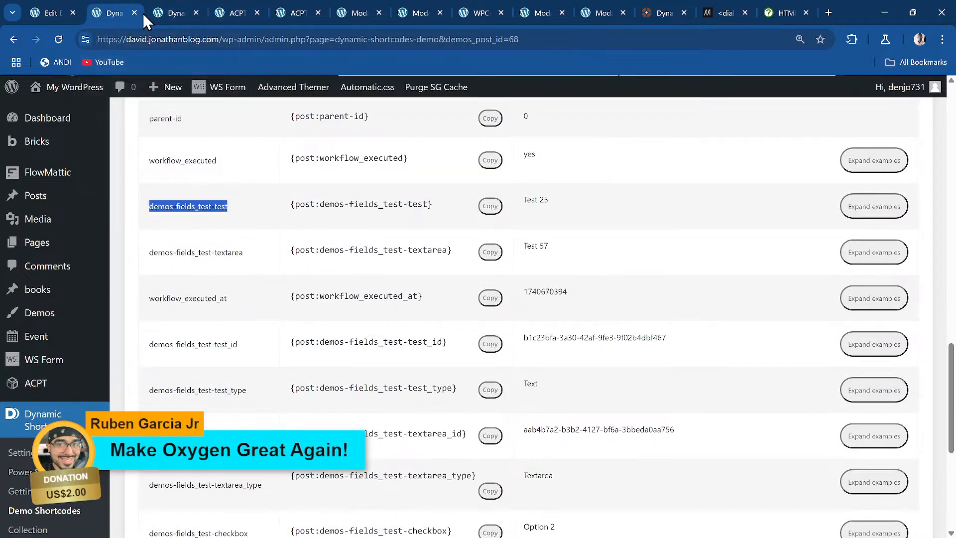
pyautogui.click(135, 12)
# - Delete the demos-fields_test-test key from the Test Text value, leaving {brf_post_meta::}
pyautogui.click(174, 13)
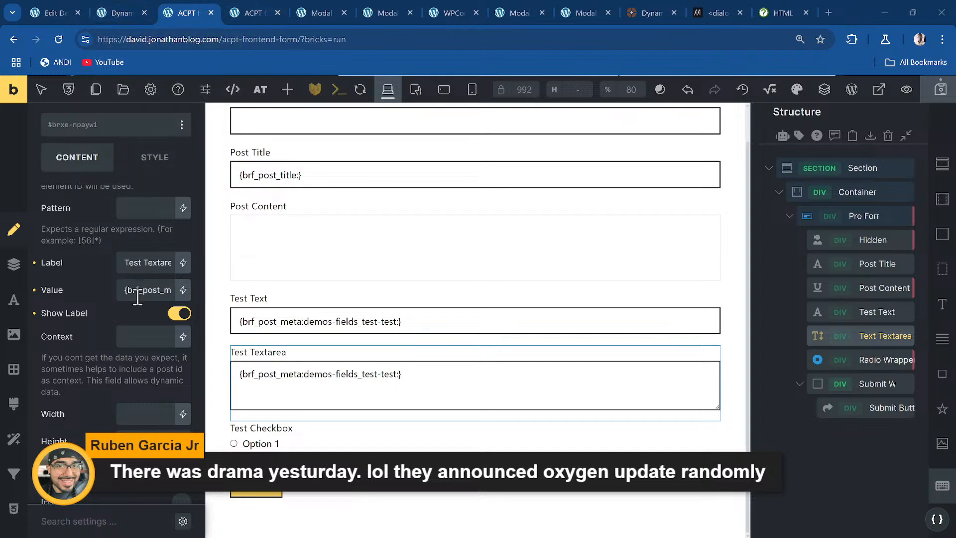
pyautogui.click(874, 310)
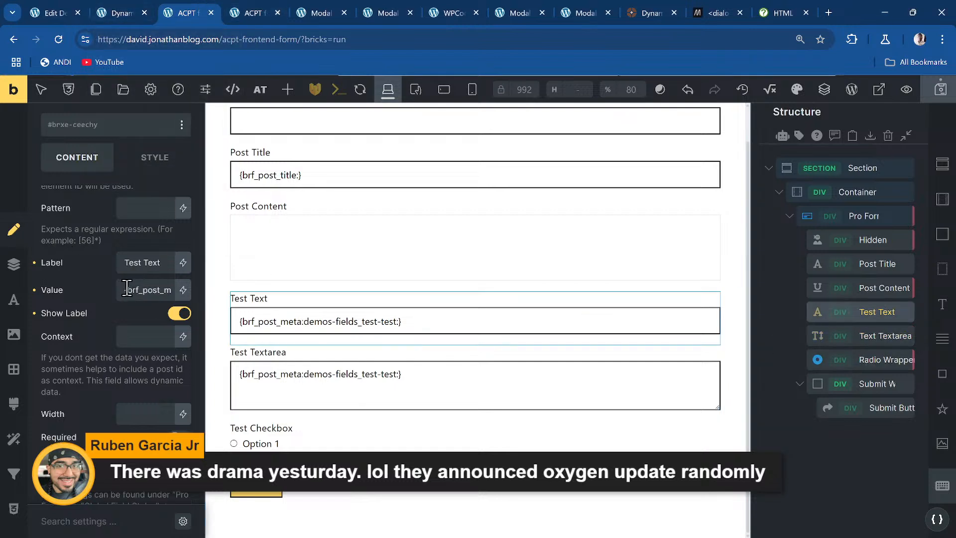
pyautogui.press('End')
pyautogui.press('Left')
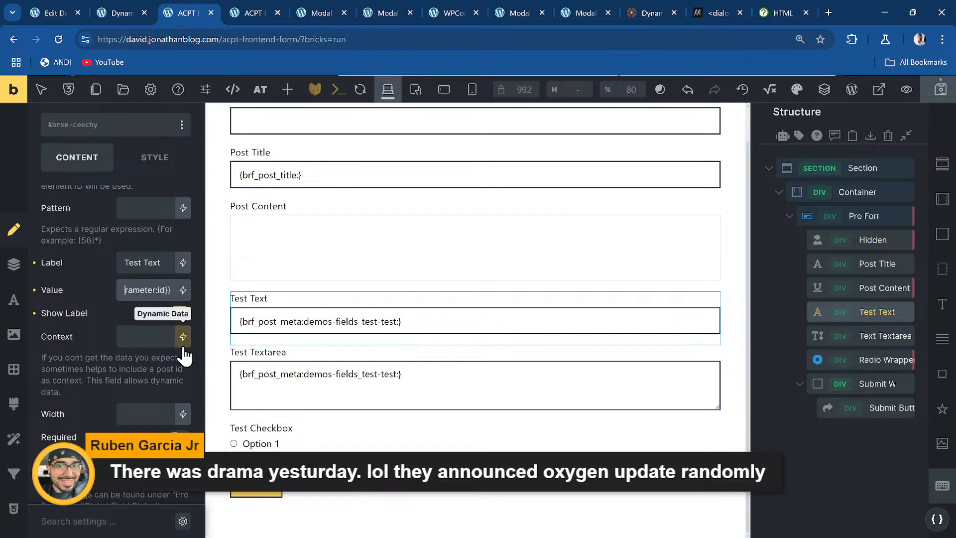
pyautogui.press('Left')
pyautogui.press('Left')
pyautogui.press('Left')
pyautogui.press('Left')
pyautogui.press('Left')
pyautogui.press('Left')
pyautogui.press('Left')
pyautogui.press('Left')
pyautogui.press('Left')
pyautogui.press('Left')
pyautogui.press('Left')
pyautogui.press('Left')
pyautogui.press('Left')
pyautogui.press('Left')
pyautogui.press('Left')
pyautogui.press('Left')
pyautogui.press('Left')
pyautogui.press('Left')
pyautogui.press('Left')
pyautogui.press('Left')
pyautogui.press('Left')
pyautogui.press('Left')
pyautogui.press('Left')
pyautogui.press('Left')
pyautogui.press('Left')
pyautogui.press('Left')
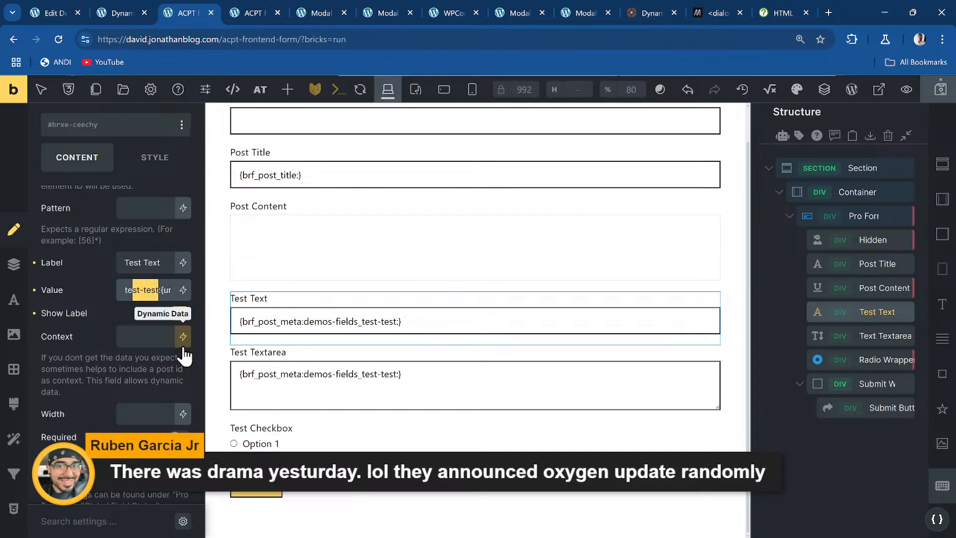
pyautogui.hotkey('shift', 'Left')
pyautogui.hotkey('shift', 'Left')
pyautogui.hotkey('shift', 'Left')
pyautogui.hotkey('shift', 'Left')
pyautogui.hotkey('shift', 'Left')
pyautogui.hotkey('shift', 'Left')
pyautogui.hotkey('shift', 'Left')
pyautogui.hotkey('shift', 'Left')
pyautogui.hotkey('shift', 'Left')
pyautogui.hotkey('shift', 'Left')
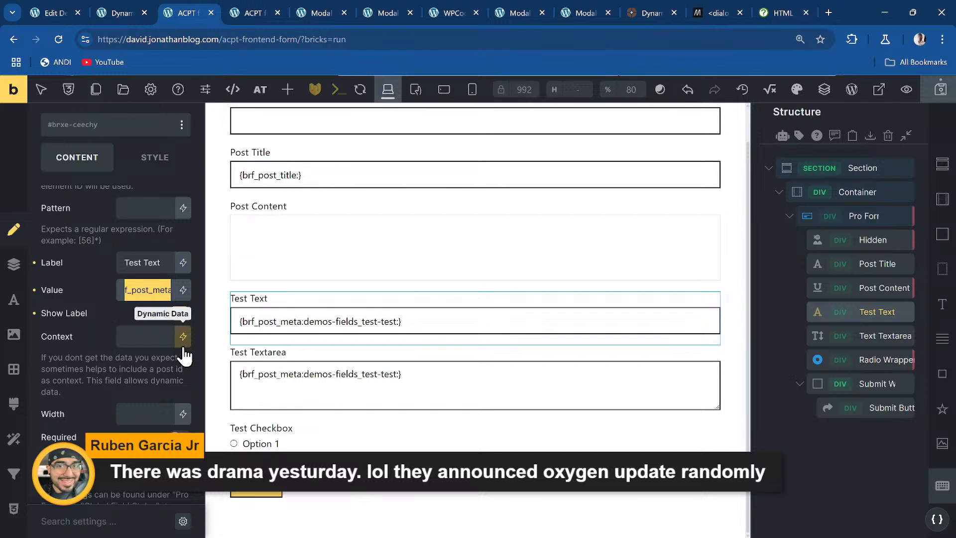
pyautogui.hotkey('shift', 'Left')
pyautogui.hotkey('shift', 'Right')
pyautogui.hotkey('shift', 'Right')
pyautogui.hotkey('shift', 'Right')
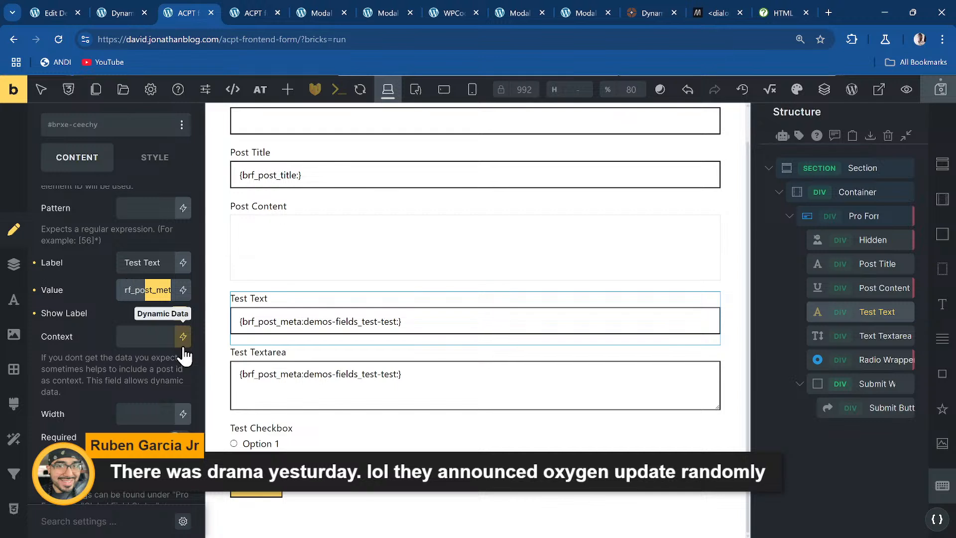
pyautogui.hotkey('shift', 'Right')
pyautogui.hotkey('shift', 'Right')
pyautogui.hotkey('shift', 'Right')
pyautogui.press('Right')
pyautogui.press('Right')
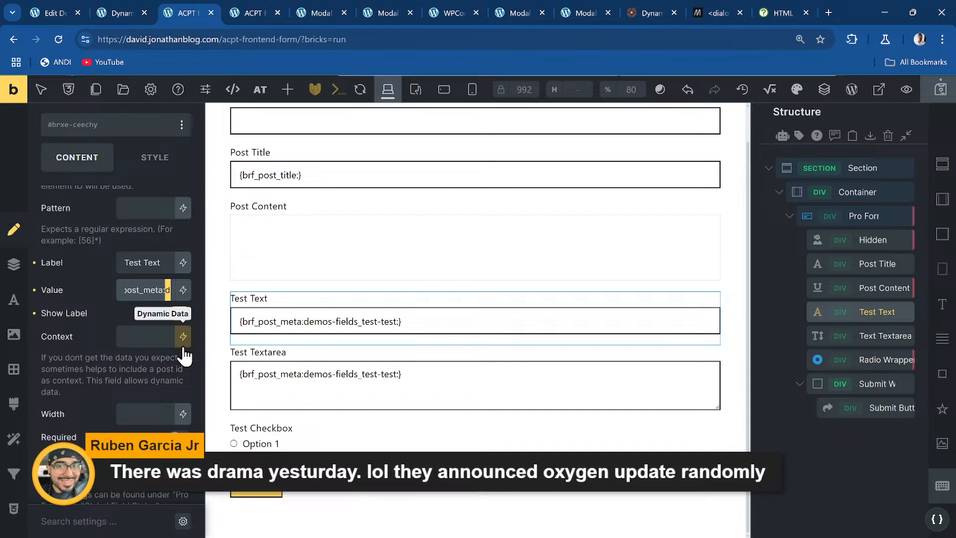
pyautogui.write('{url_parameter:id}')
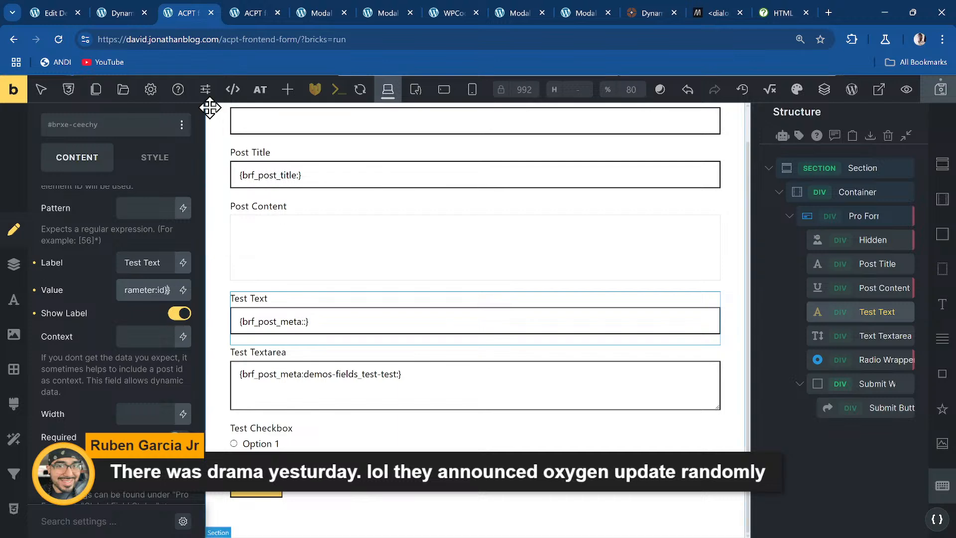
pyautogui.click(110, 9)
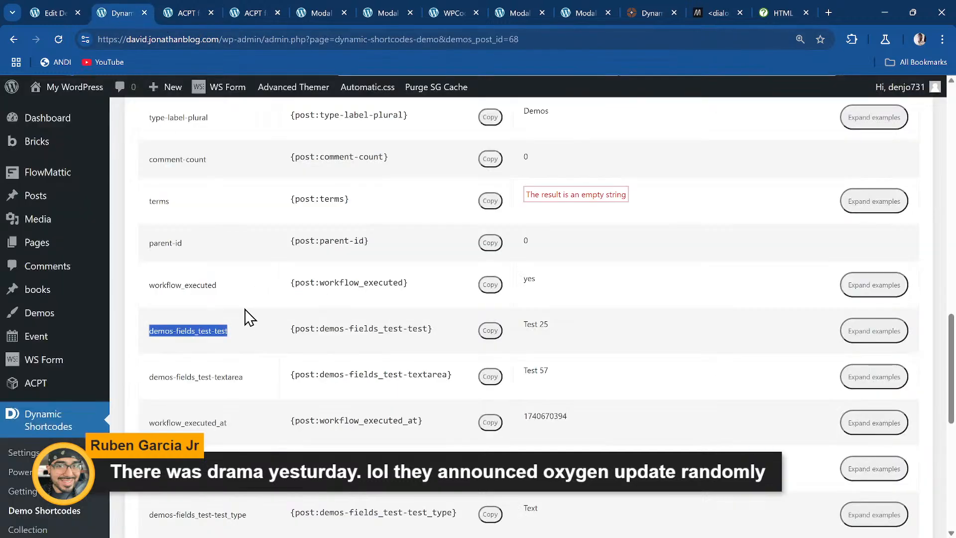
# - Copy the demos-fields_test-textarea field name from the Dynamic Shortcodes list
pyautogui.scroll(-3, 249, 319)
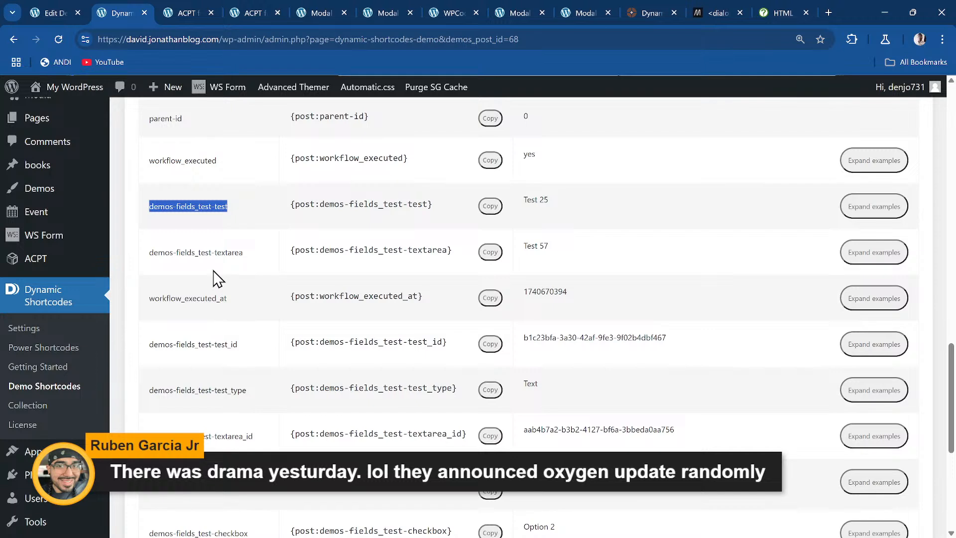
pyautogui.click(248, 259)
pyautogui.moveTo(247, 258); pyautogui.dragTo(144, 263)
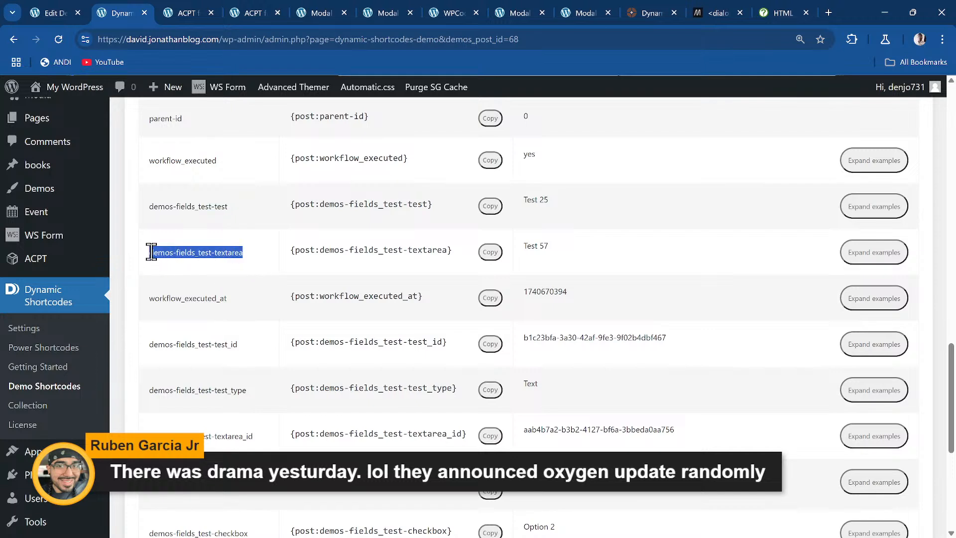
# - Replace the Test Textarea value's meta key with demos-fields_test-textarea and preview the form
pyautogui.click(184, 4)
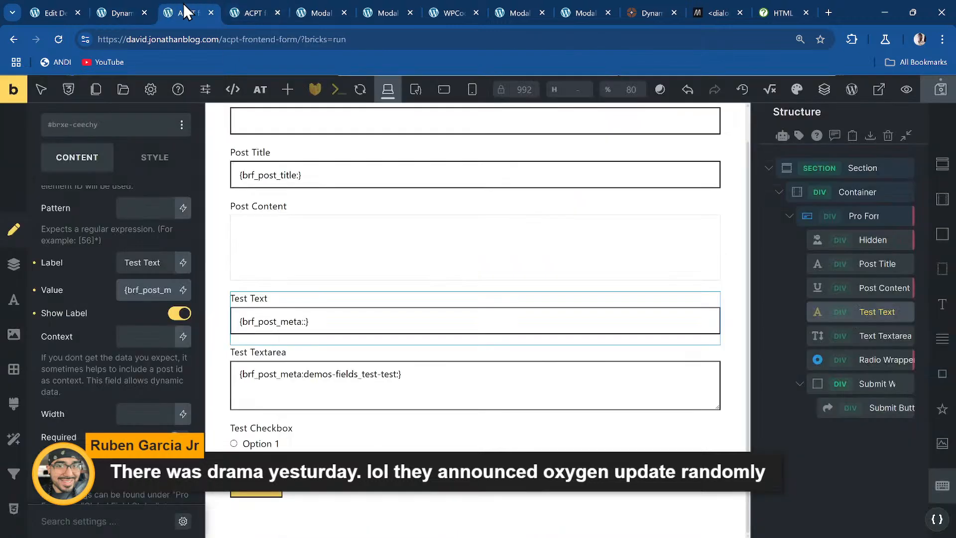
pyautogui.click(865, 333)
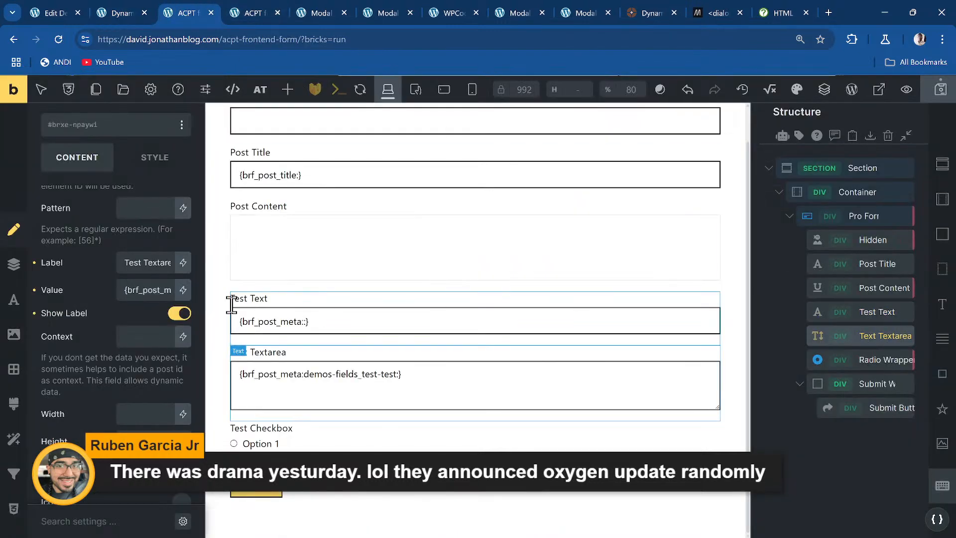
pyautogui.click(131, 289)
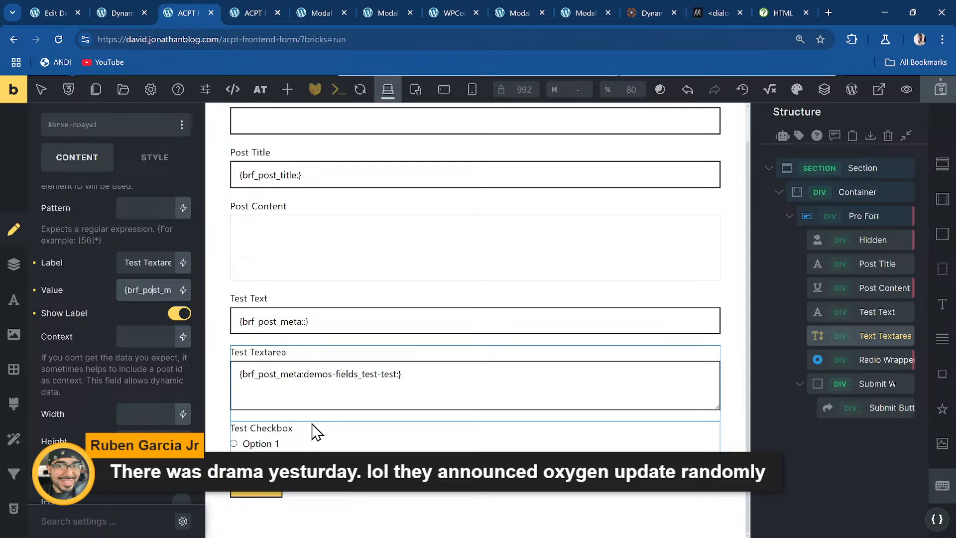
pyautogui.press('Right')
pyautogui.press('Right')
pyautogui.press('Right')
pyautogui.press('Right')
pyautogui.press('Right')
pyautogui.press('Right')
pyautogui.press('Right')
pyautogui.press('Right')
pyautogui.hotkey('shift', 'Right')
pyautogui.hotkey('shift', 'Right')
pyautogui.hotkey('shift', 'Right')
pyautogui.hotkey('shift', 'Right')
pyautogui.hotkey('shift', 'Right')
pyautogui.hotkey('shift', 'Right')
pyautogui.hotkey('shift', 'Right')
pyautogui.hotkey('shift', 'Right')
pyautogui.hotkey('shift', 'Right')
pyautogui.hotkey('shift', 'Right')
pyautogui.hotkey('shift', 'Right')
pyautogui.hotkey('shift', 'Right')
pyautogui.hotkey('shift', 'Right')
pyautogui.hotkey('shift', 'Right')
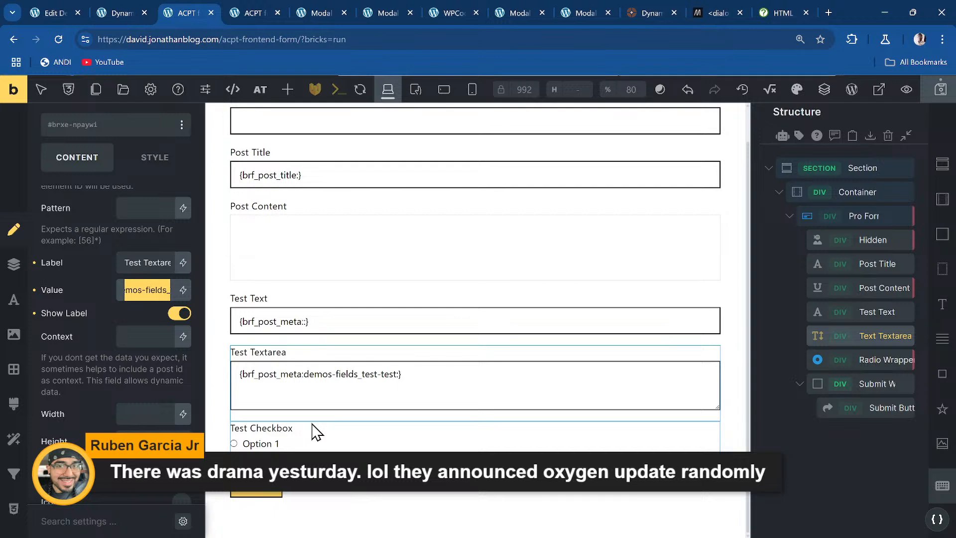
pyautogui.hotkey('shift', 'Right')
pyautogui.hotkey('shift', 'Right')
pyautogui.hotkey('shift', 'Right')
pyautogui.hotkey('shift', 'Right')
pyautogui.hotkey('shift', 'Right')
pyautogui.hotkey('shift', 'Right')
pyautogui.hotkey('shift', 'Right')
pyautogui.hotkey('shift', 'Right')
pyautogui.hotkey('shift', 'Right')
pyautogui.hotkey('shift', 'Right')
pyautogui.hotkey('shift', 'Right')
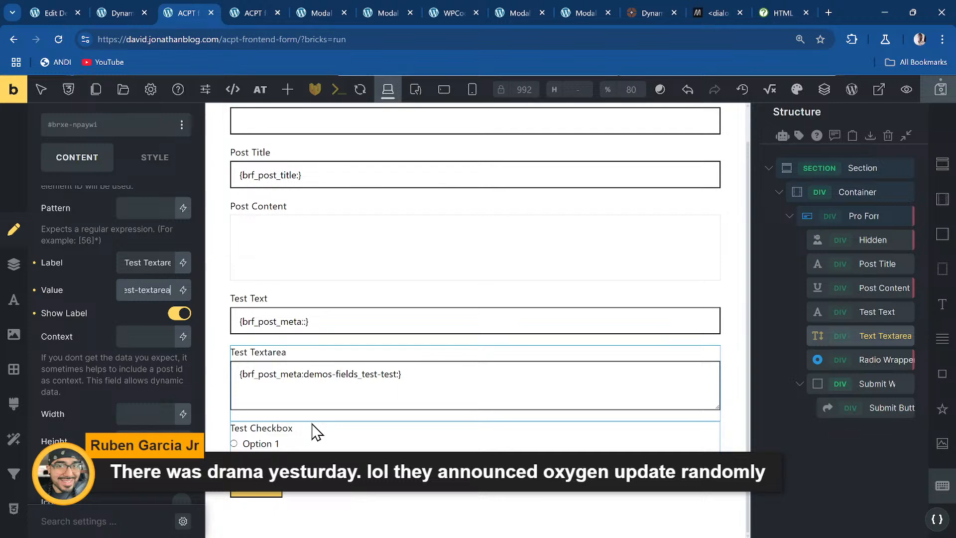
pyautogui.click(249, 12)
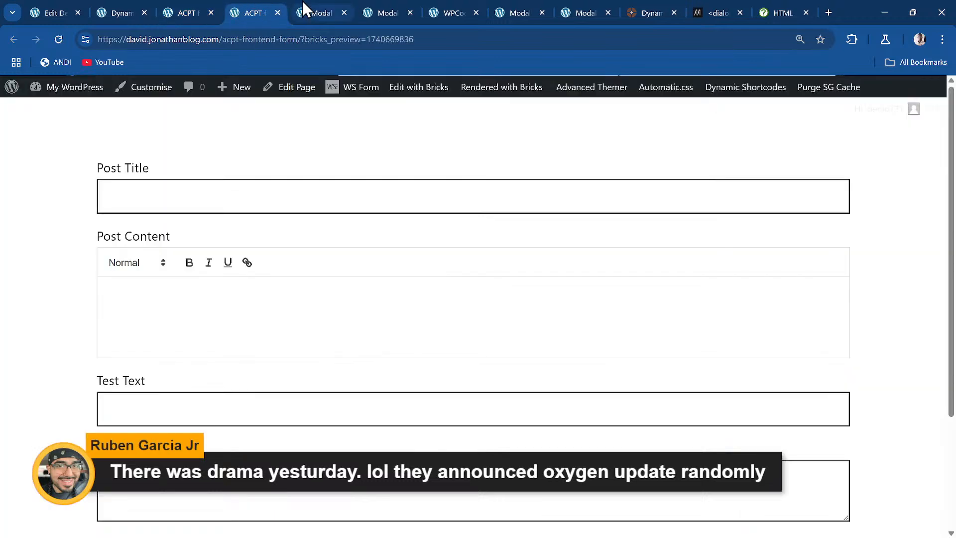
pyautogui.click(122, 12)
# - Copy the demos-fields_test-checkbox field name and select the Test Checkbox radio field
pyautogui.scroll(-5, 182, 368)
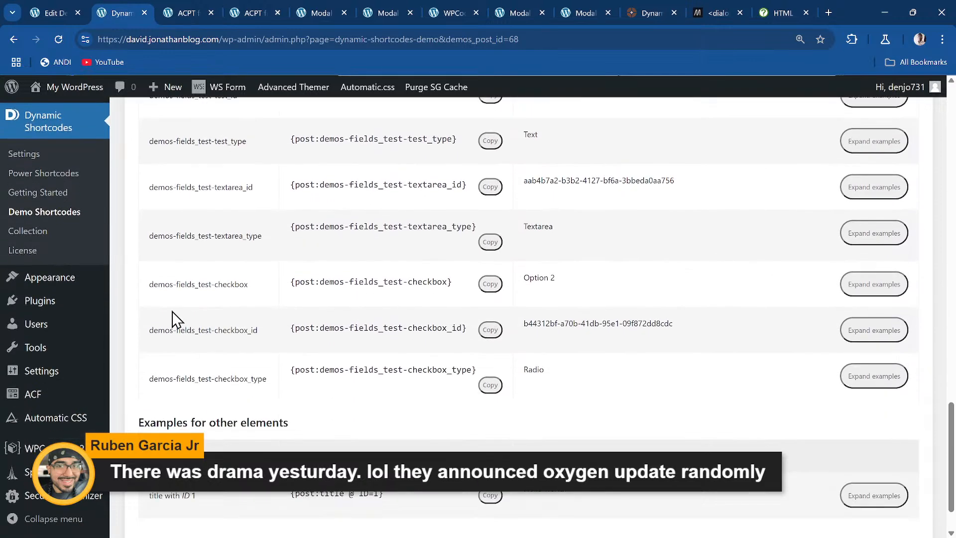
pyautogui.moveTo(148, 291); pyautogui.dragTo(253, 287)
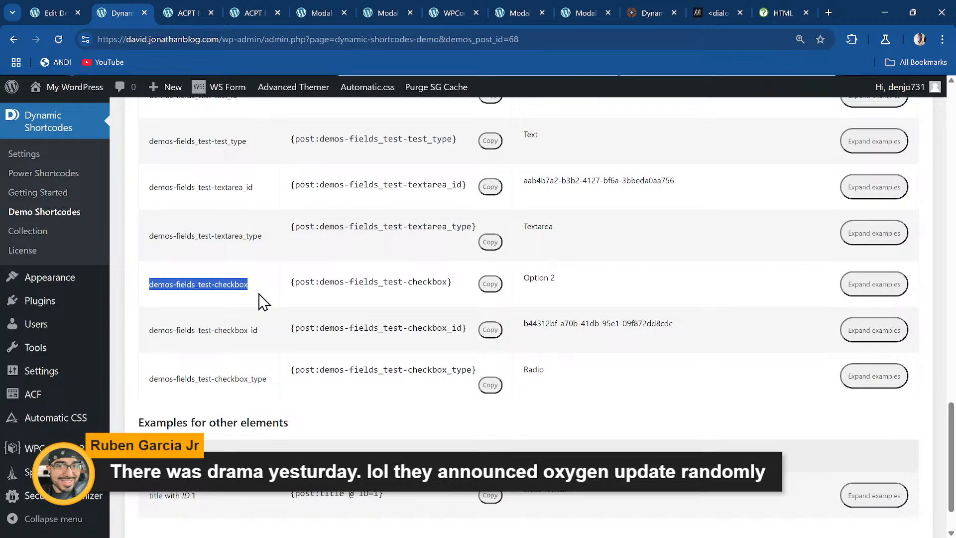
pyautogui.click(182, 12)
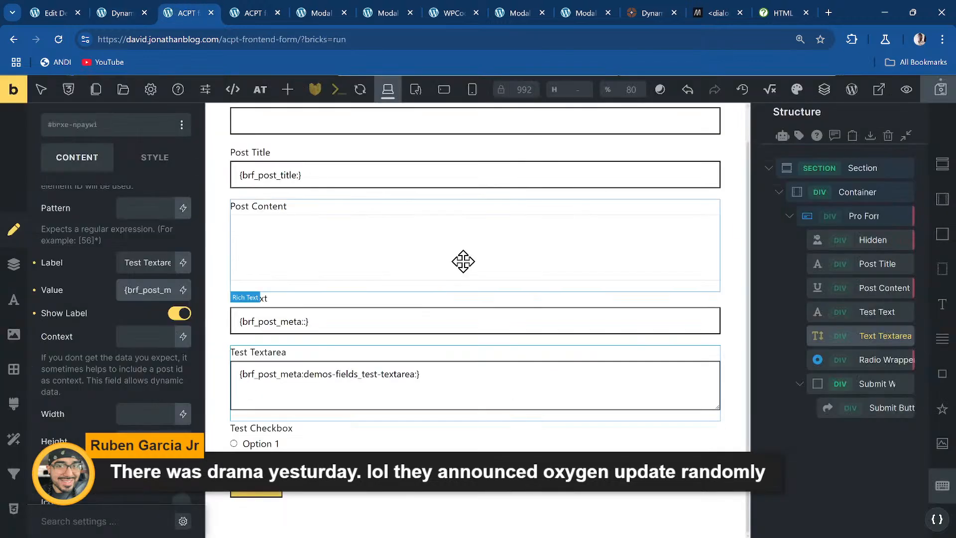
pyautogui.click(887, 358)
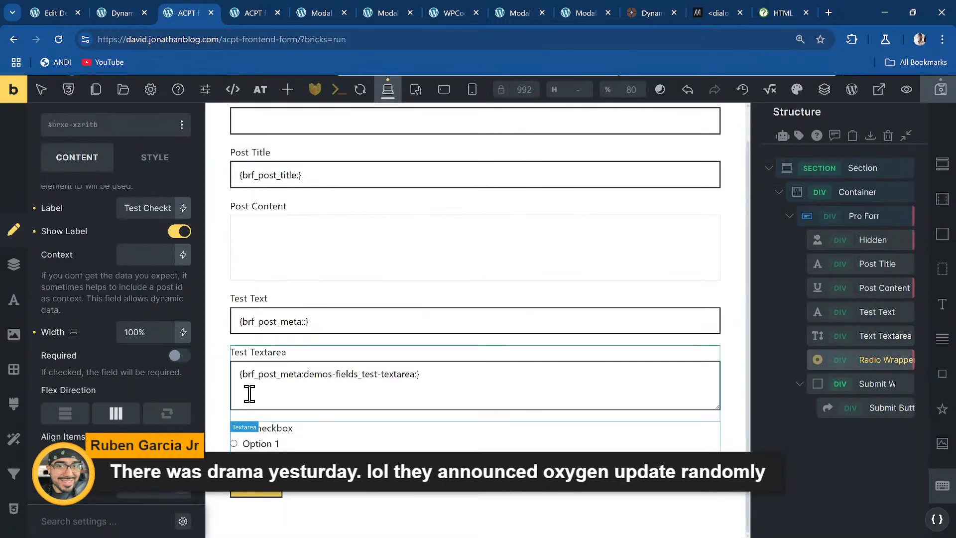
# - Expand the Test Checkbox options and inspect Option 1's value and label
pyautogui.scroll(2, 142, 286)
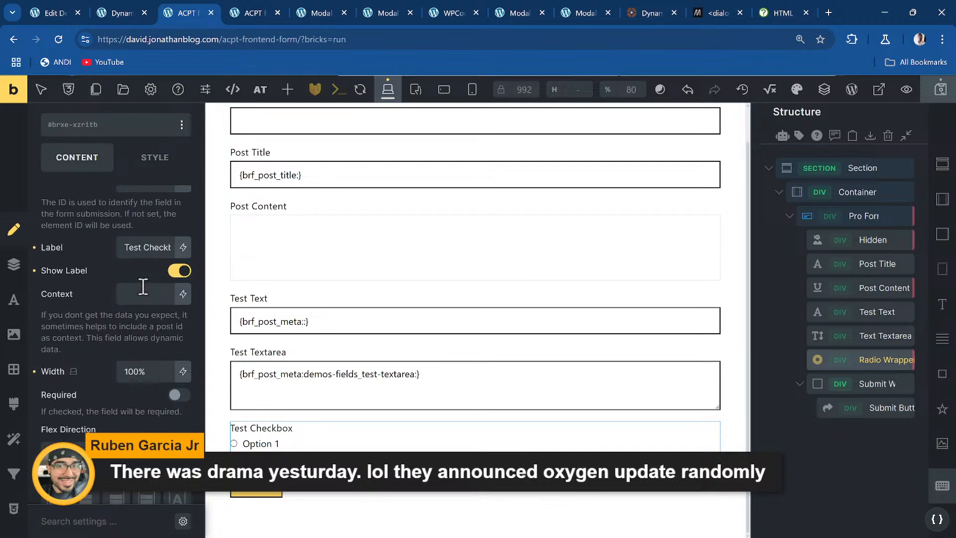
pyautogui.scroll(-4, 140, 286)
pyautogui.scroll(1, 133, 289)
pyautogui.scroll(-2, 133, 288)
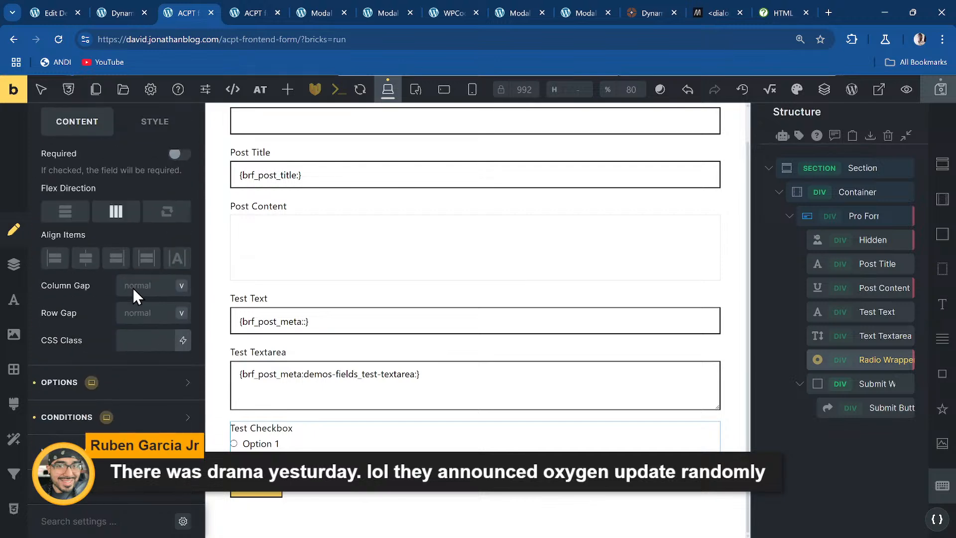
pyautogui.scroll(5, 126, 368)
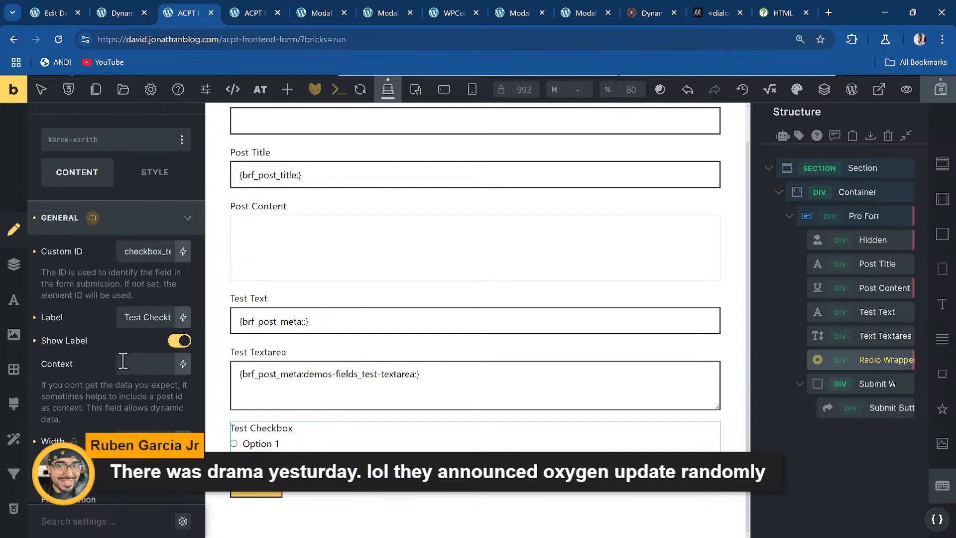
pyautogui.scroll(-2, 142, 338)
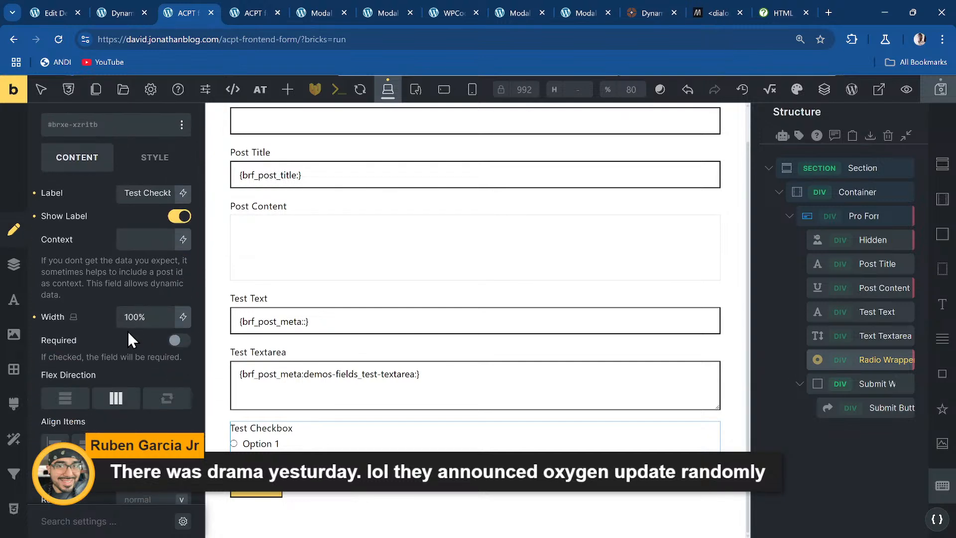
pyautogui.scroll(2, 127, 340)
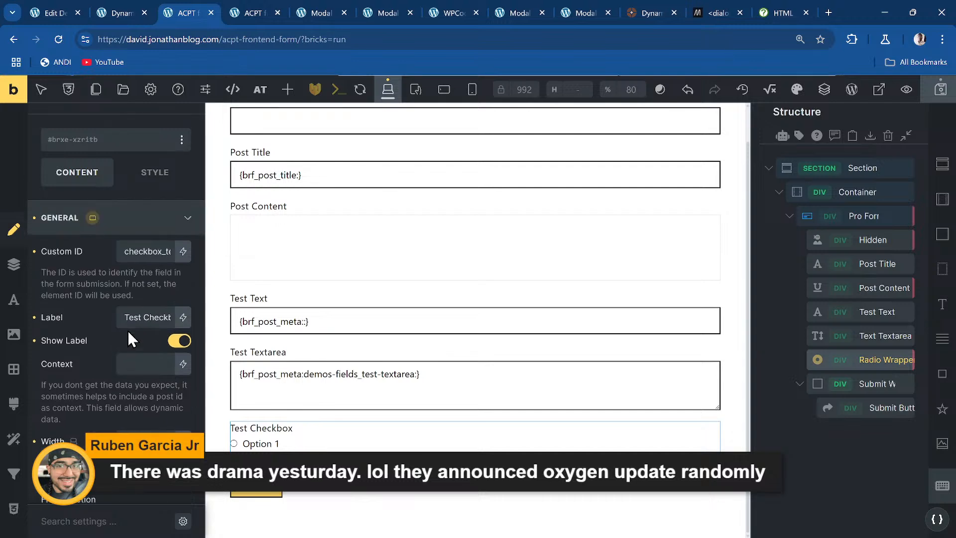
pyautogui.scroll(-3, 127, 338)
pyautogui.click(123, 388)
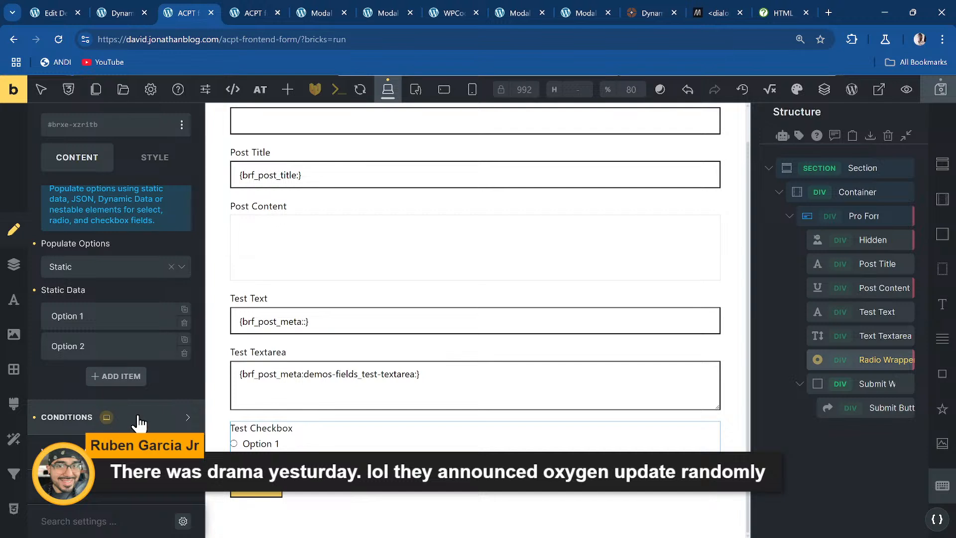
pyautogui.click(130, 316)
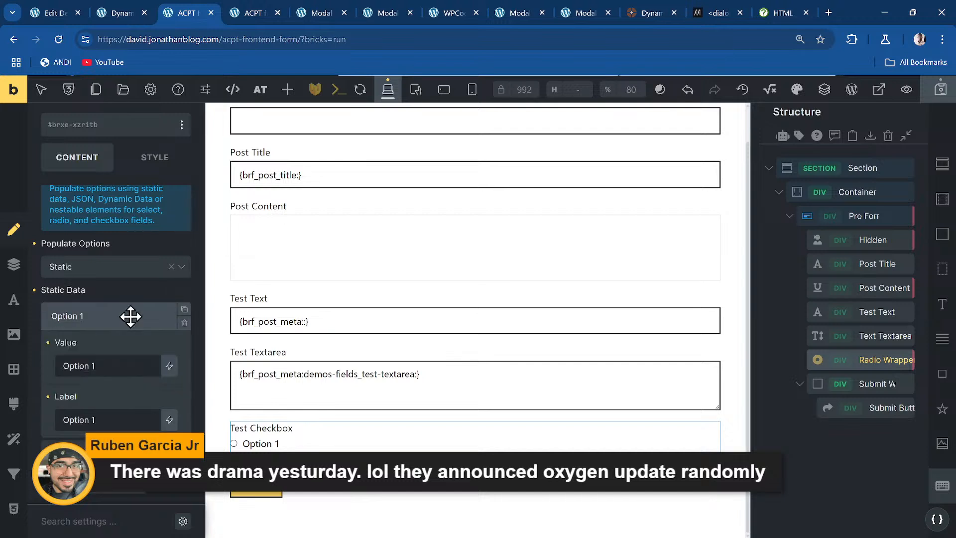
pyautogui.click(131, 317)
# - Review the radio field's general settings, then collapse its options and view the front-end preview
pyautogui.scroll(4, 131, 317)
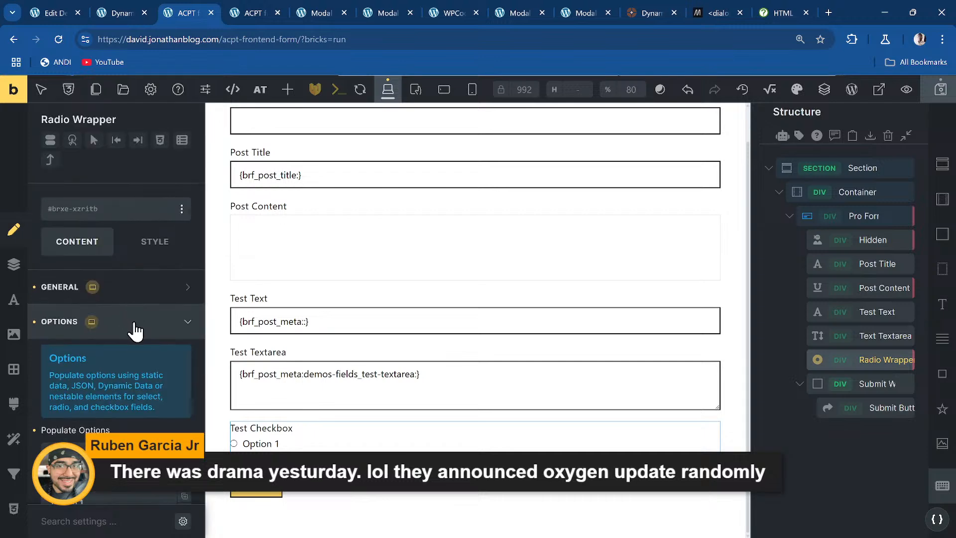
pyautogui.click(133, 299)
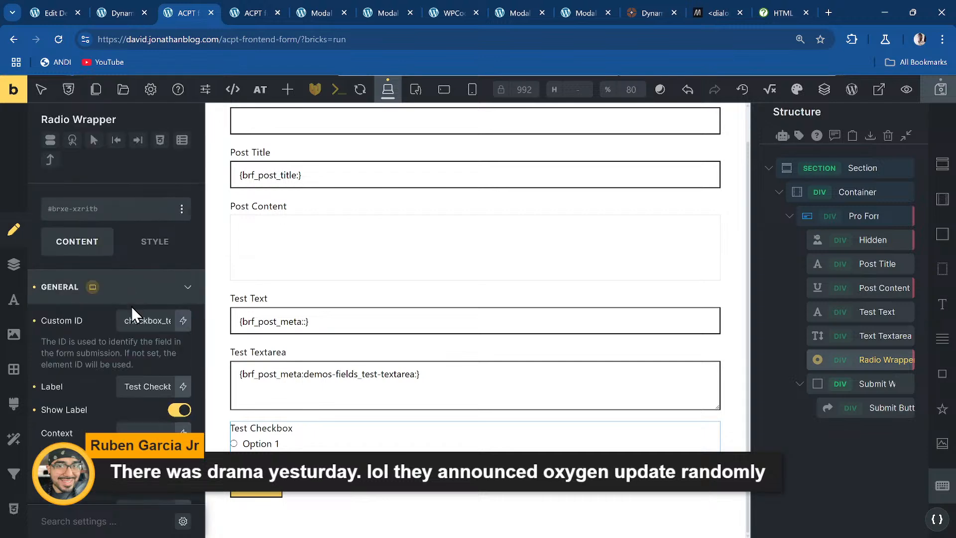
pyautogui.scroll(-3, 88, 340)
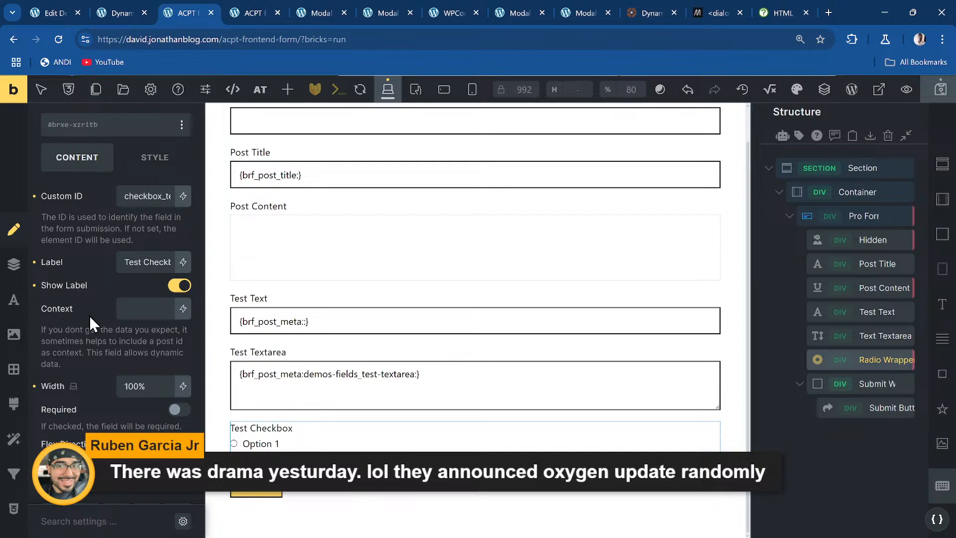
pyautogui.scroll(-5, 91, 304)
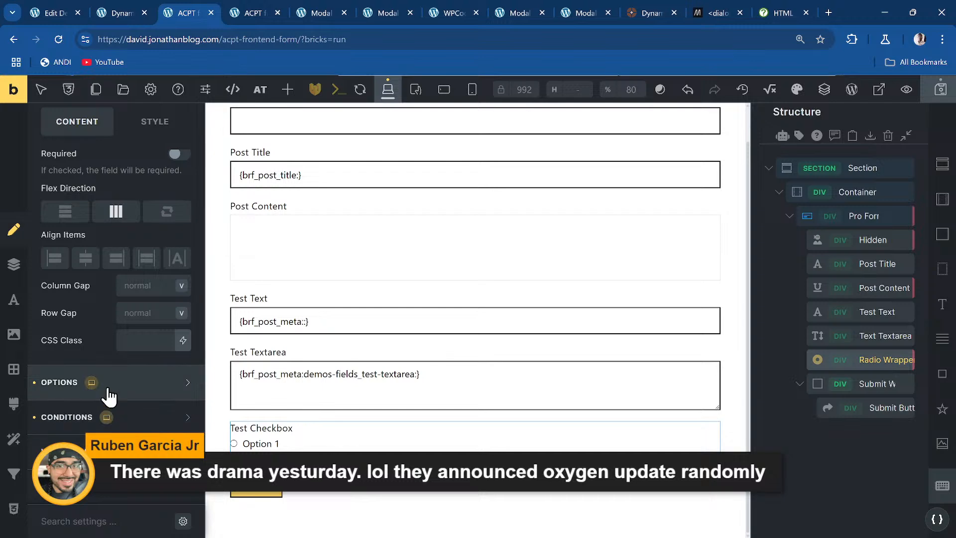
pyautogui.click(125, 383)
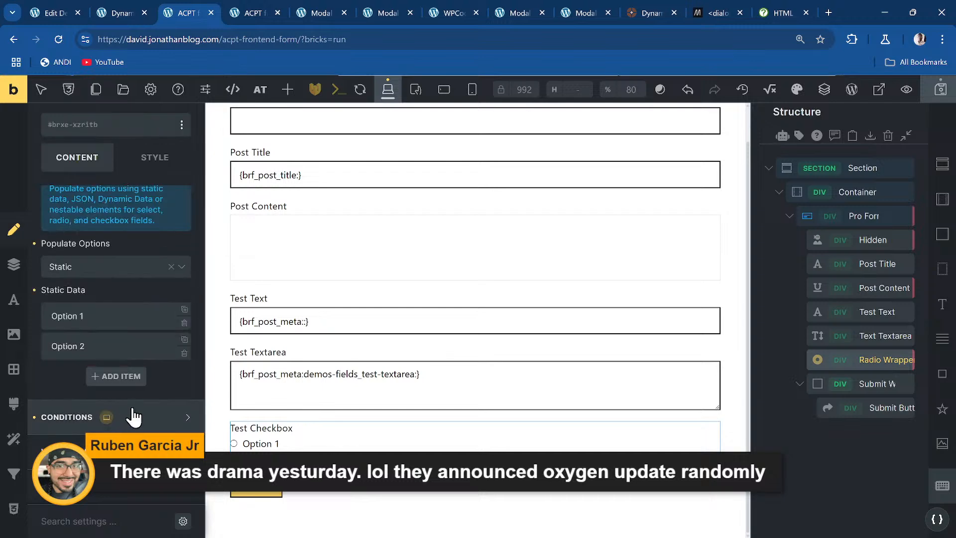
pyautogui.scroll(4, 112, 284)
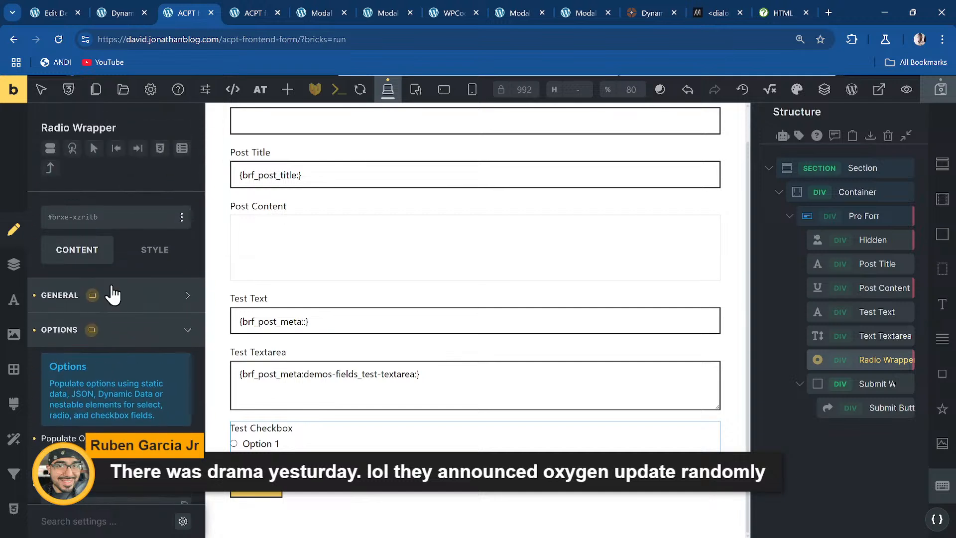
pyautogui.click(133, 339)
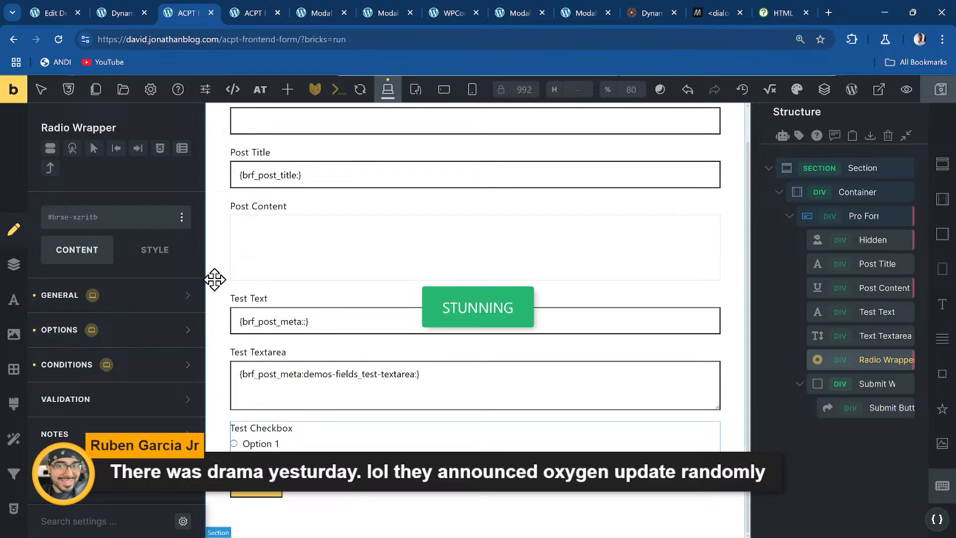
pyautogui.click(257, 10)
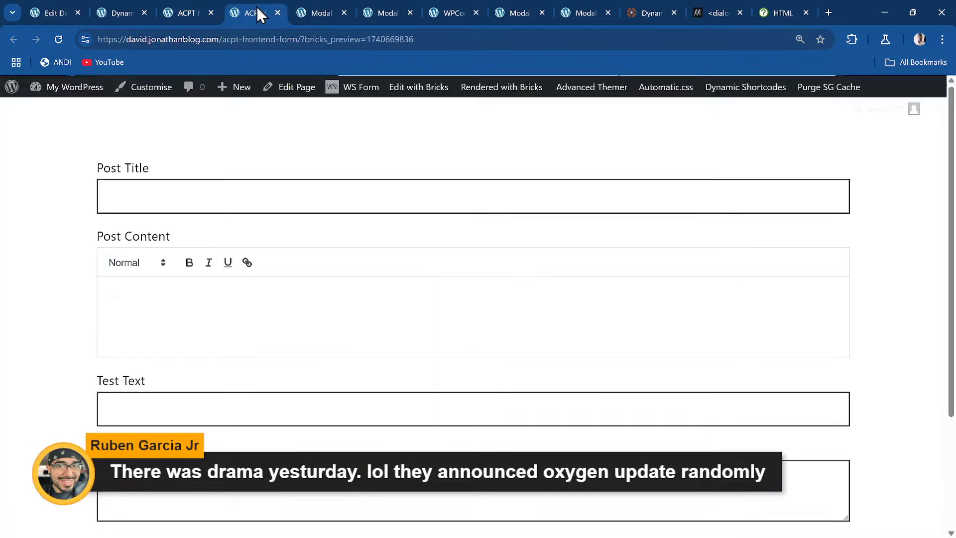
# - Reload the form preview and look up the Demos post ID on the Dynamic Shortcodes page
pyautogui.click(58, 39)
pyautogui.click(449, 40)
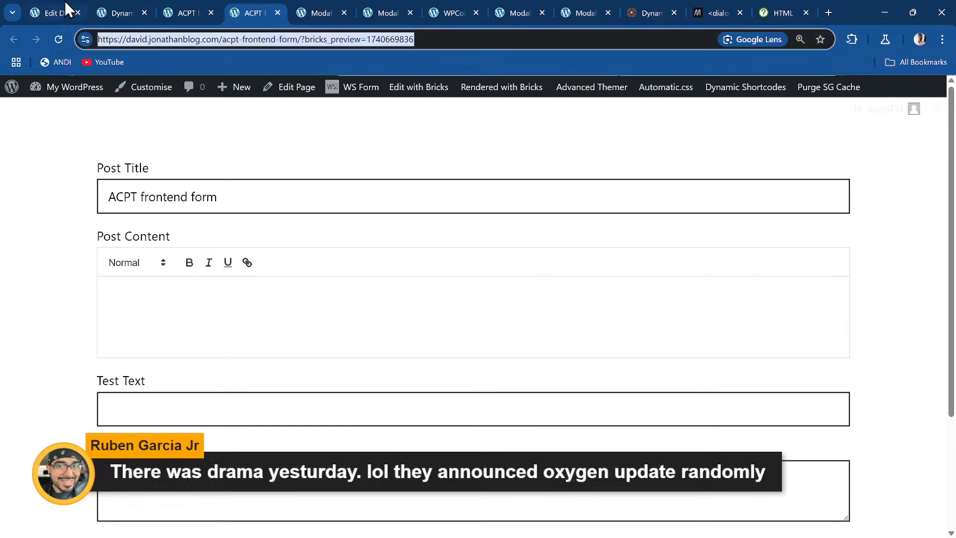
pyautogui.click(117, 10)
pyautogui.click(67, 8)
pyautogui.click(132, 11)
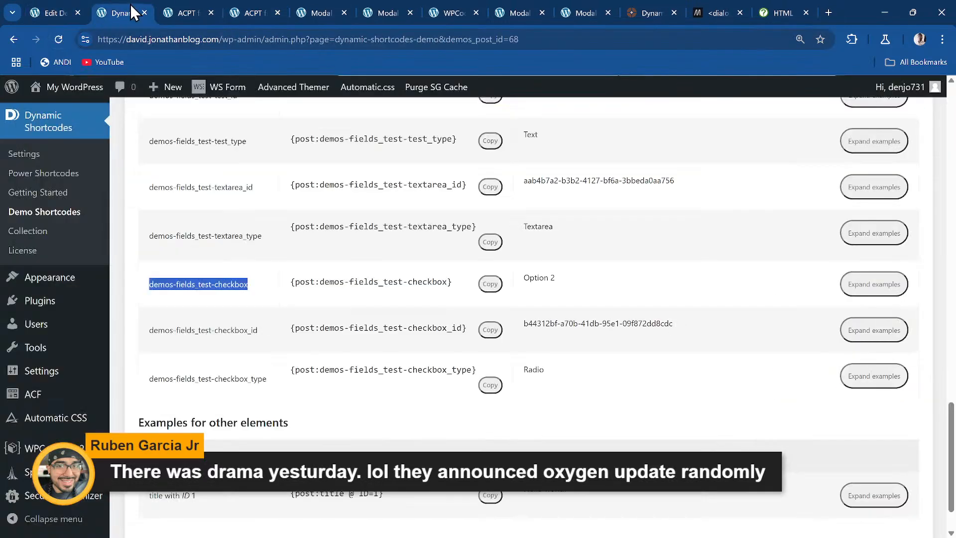
pyautogui.scroll(15, 252, 231)
pyautogui.scroll(-4, 257, 231)
pyautogui.scroll(-3, 257, 231)
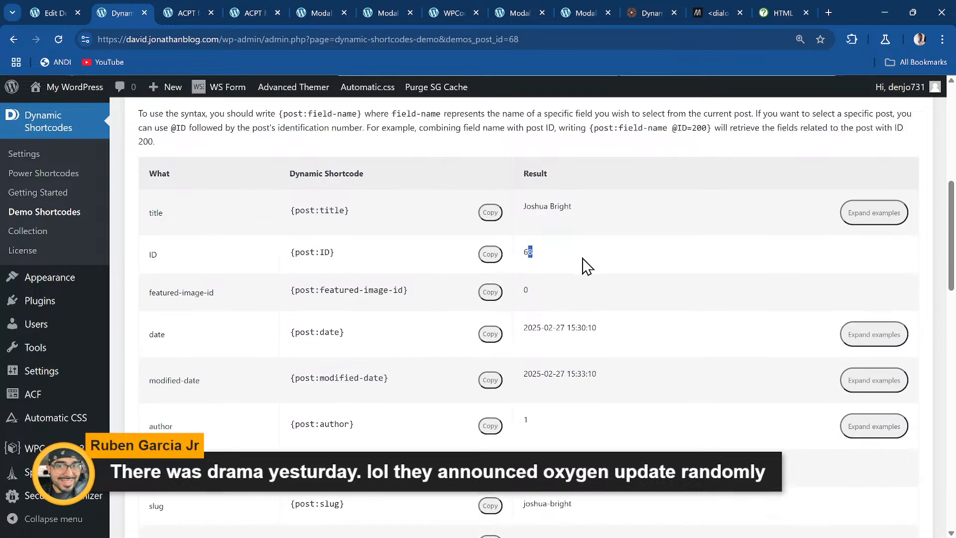
# - Replace the bricks_preview parameter in the page address with id=68
pyautogui.click(252, 13)
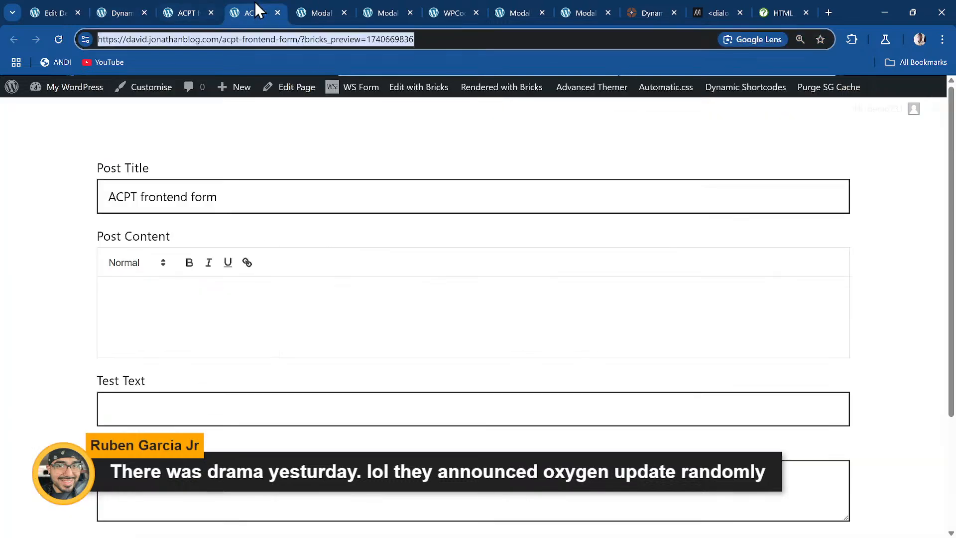
pyautogui.click(439, 37)
pyautogui.moveTo(439, 37); pyautogui.dragTo(319, 54)
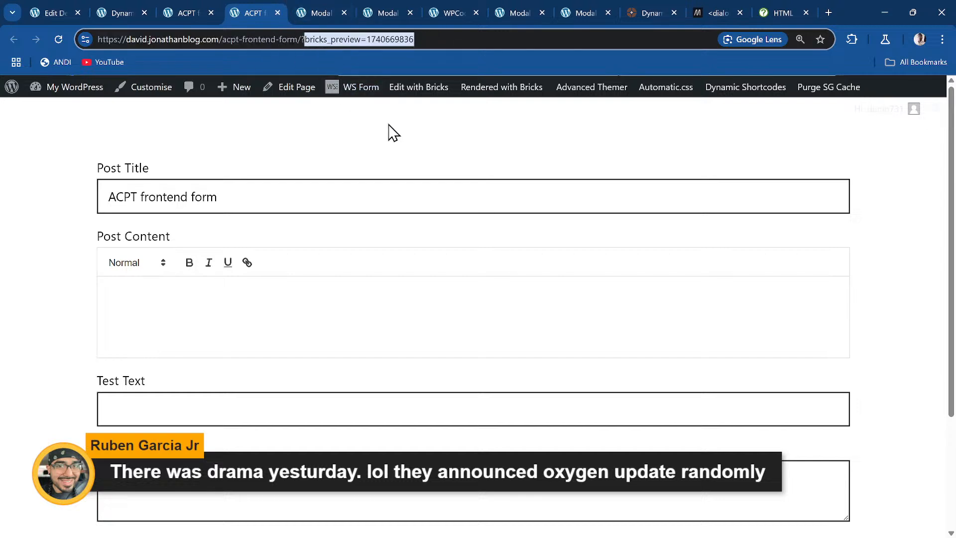
pyautogui.write('id=')
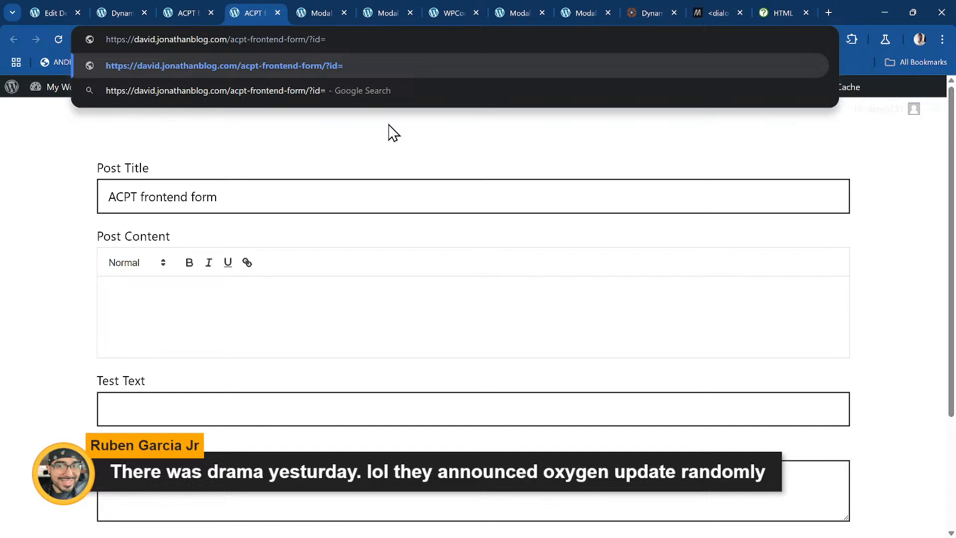
pyautogui.write('68')
# - Load the form at ?id=68, then select demos-fields_test-test among the Dynamic Shortcodes meta rows
pyautogui.press('Return')
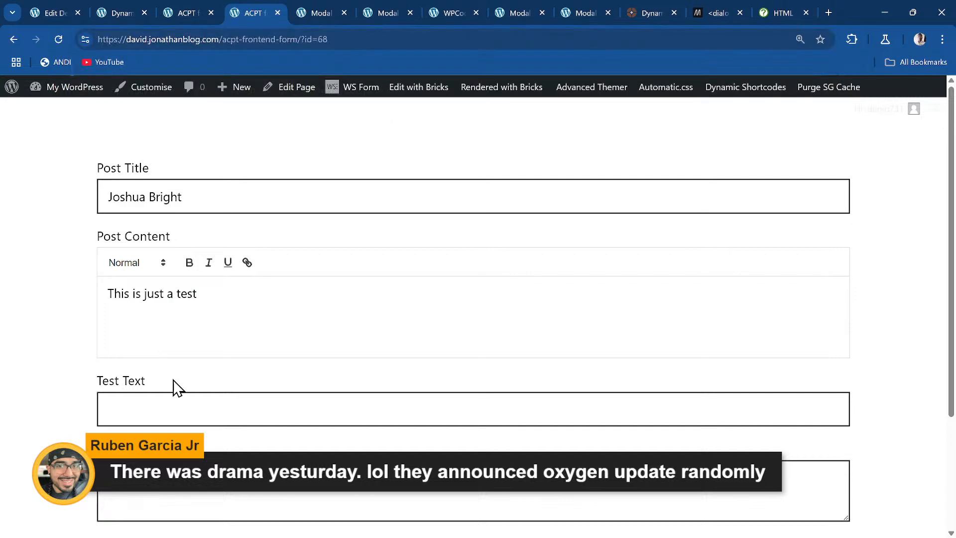
pyautogui.scroll(-3, 151, 407)
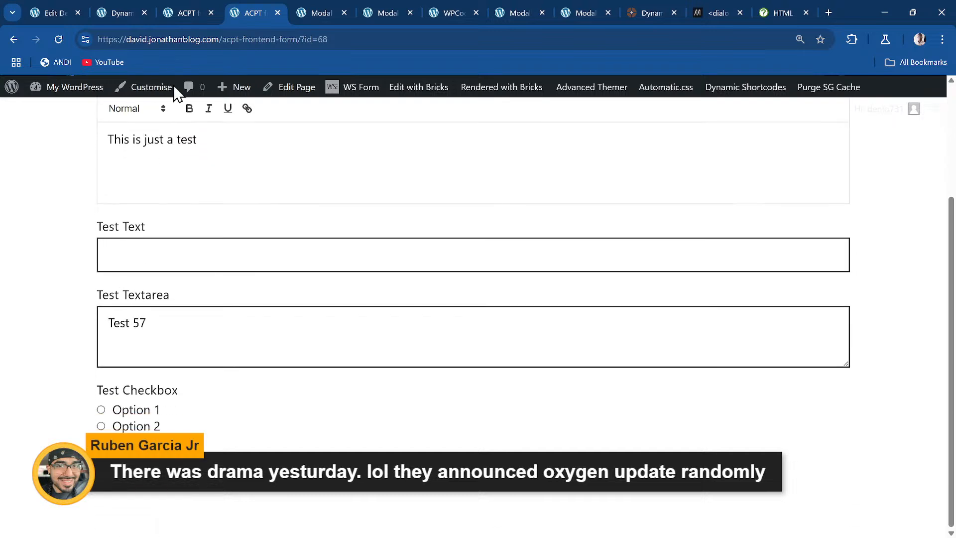
pyautogui.click(188, 17)
pyautogui.click(136, 15)
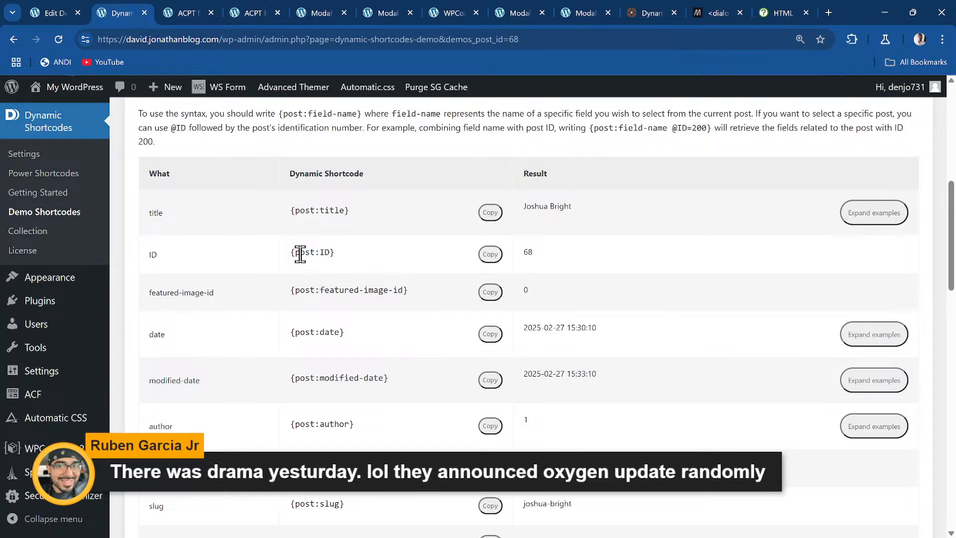
pyautogui.scroll(-3, 299, 256)
pyautogui.scroll(-3, 229, 230)
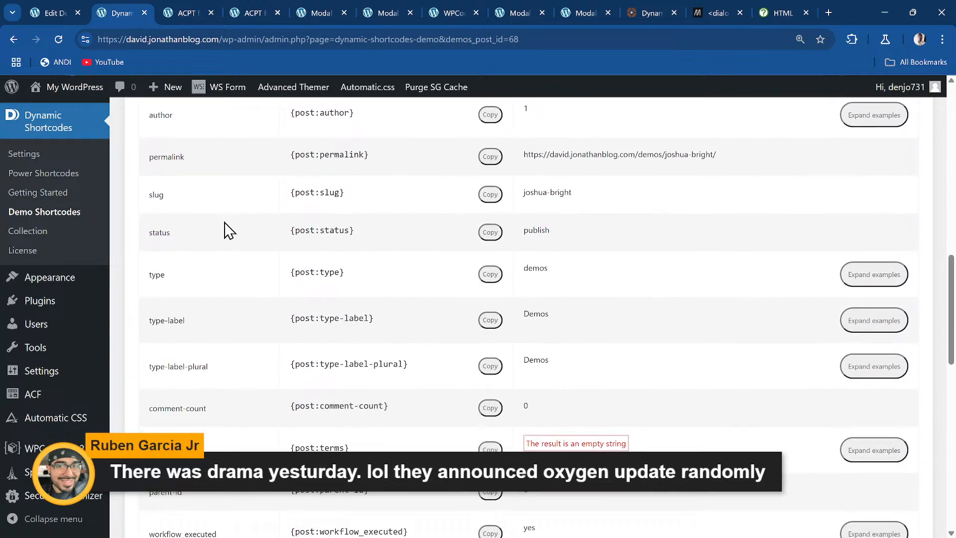
pyautogui.scroll(-7, 229, 230)
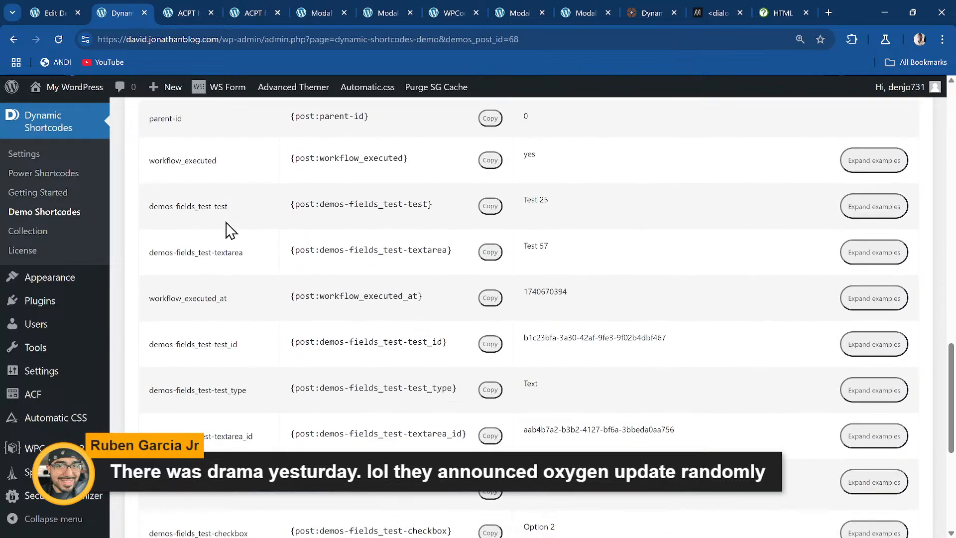
pyautogui.moveTo(226, 206); pyautogui.dragTo(146, 224)
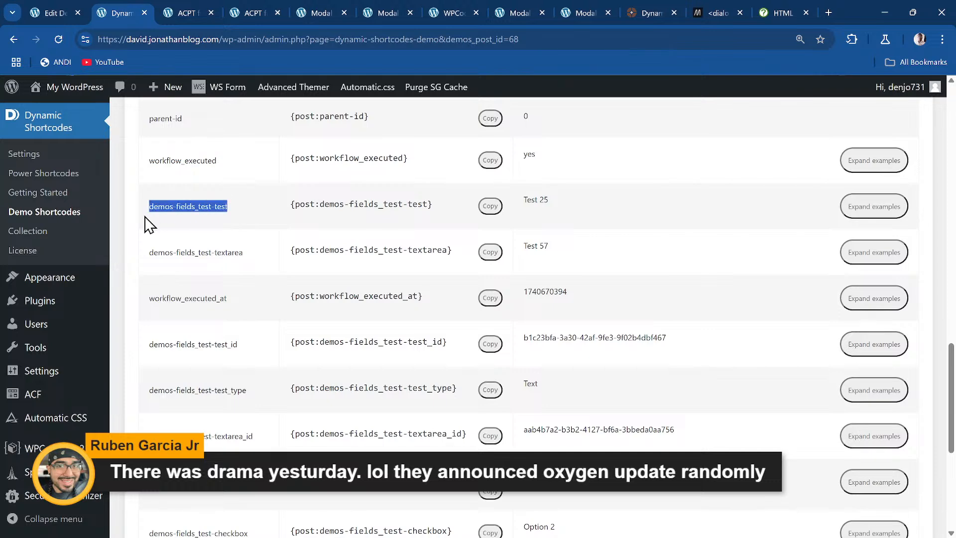
# - Open the Test Text field's value and start rewriting it with a {brf_ prefix
pyautogui.click(189, 12)
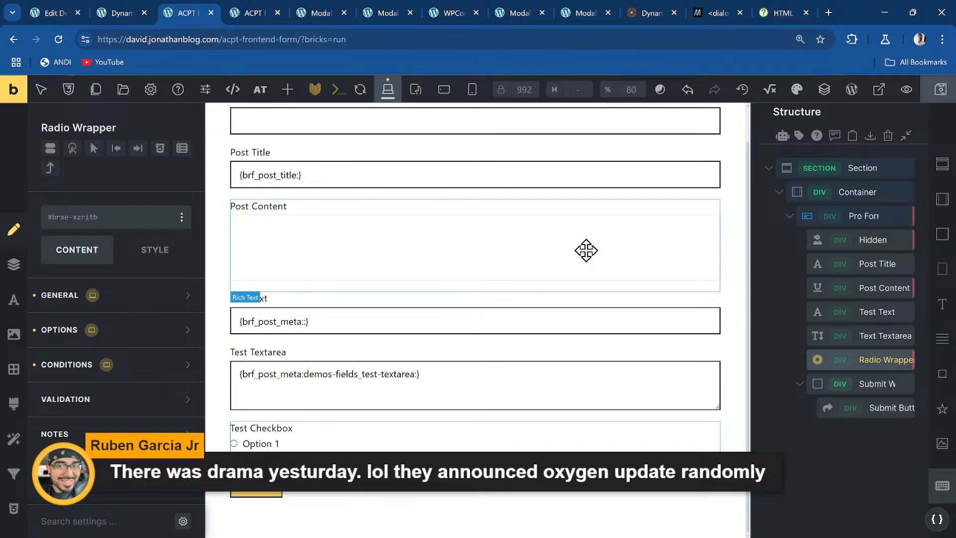
pyautogui.scroll(1, 588, 250)
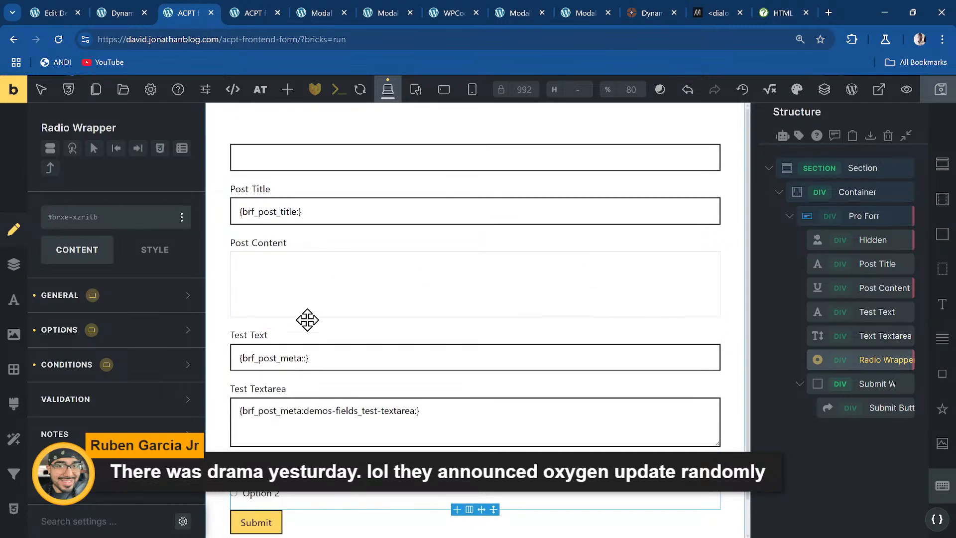
pyautogui.click(306, 345)
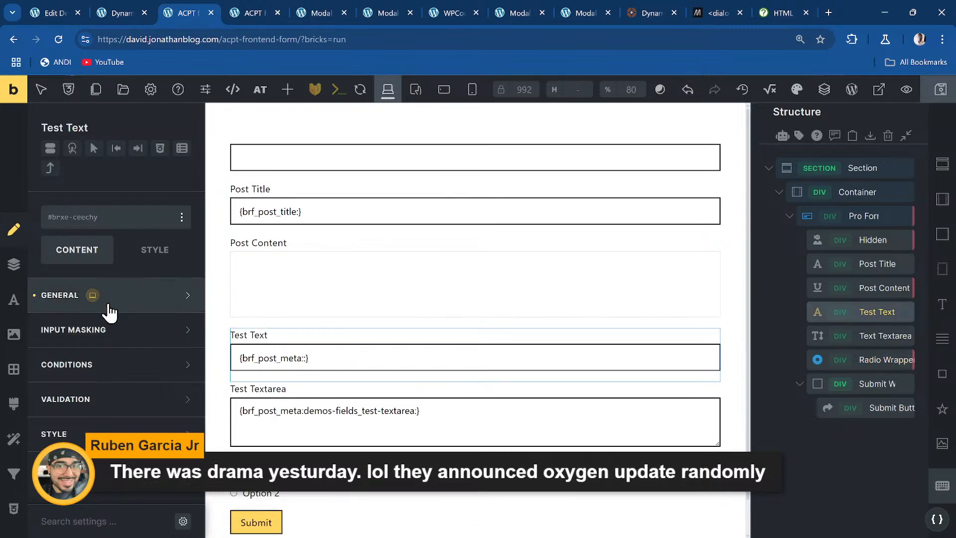
pyautogui.click(124, 296)
pyautogui.scroll(-2, 134, 309)
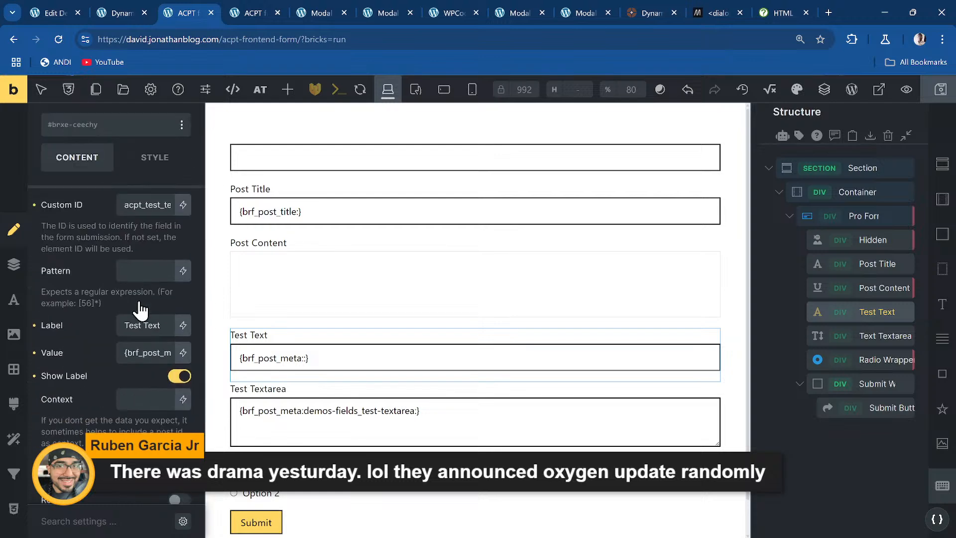
pyautogui.click(155, 351)
pyautogui.press('Right')
pyautogui.press('Right')
pyautogui.press('Right')
pyautogui.press('Right')
pyautogui.press('Right')
pyautogui.press('Right')
pyautogui.press('Right')
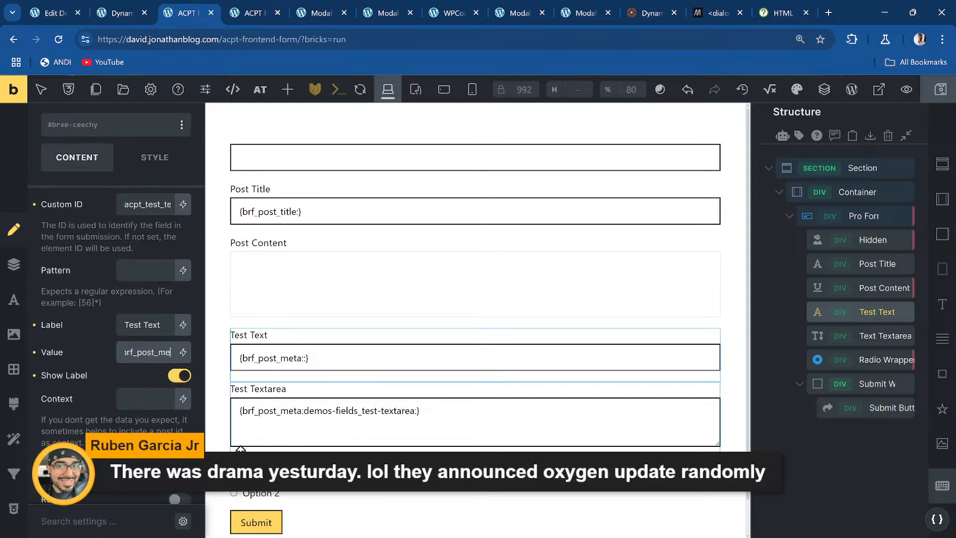
pyautogui.write('{brf_')
pyautogui.press('End')
pyautogui.press('Left')
pyautogui.press('Left')
pyautogui.press('Left')
pyautogui.press('Left')
pyautogui.press('Left')
pyautogui.press('Left')
pyautogui.press('Left')
pyautogui.press('Left')
pyautogui.press('Left')
pyautogui.press('Left')
pyautogui.press('Left')
pyautogui.press('Left')
pyautogui.press('Left')
pyautogui.press('Left')
pyautogui.press('Left')
pyautogui.press('Left')
pyautogui.press('Left')
pyautogui.press('Left')
pyautogui.press('Left')
pyautogui.press('Left')
pyautogui.hotkey('shift', 'End')
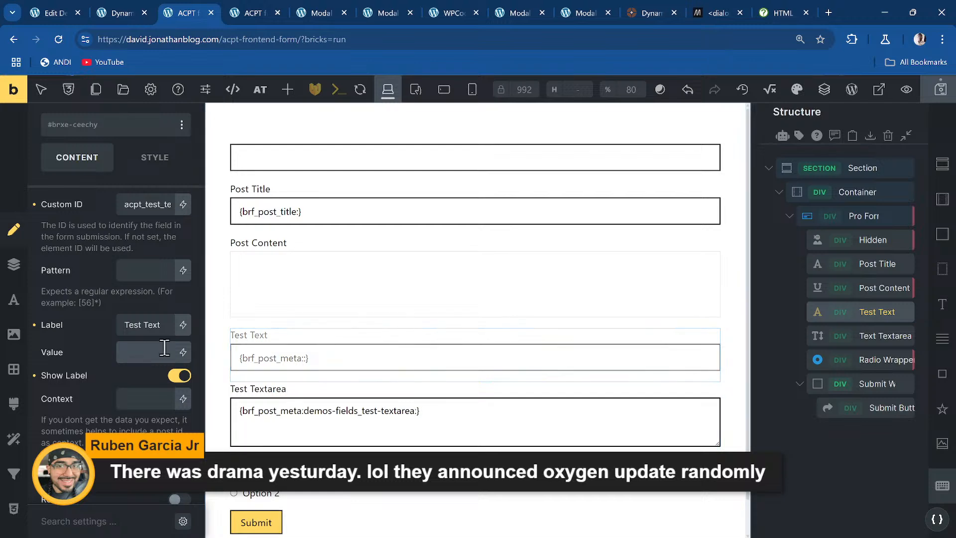
# - Rebuild the value as {brf_post_meta:demos-fields_test-test:{url_paramter:id}} and view the live form
pyautogui.click(183, 352)
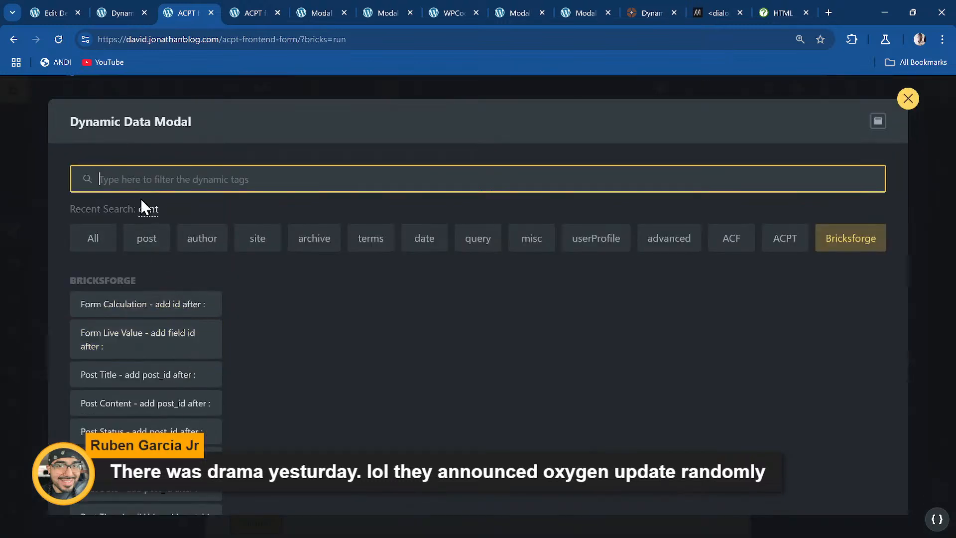
pyautogui.scroll(-2, 164, 309)
pyautogui.scroll(-1, 179, 394)
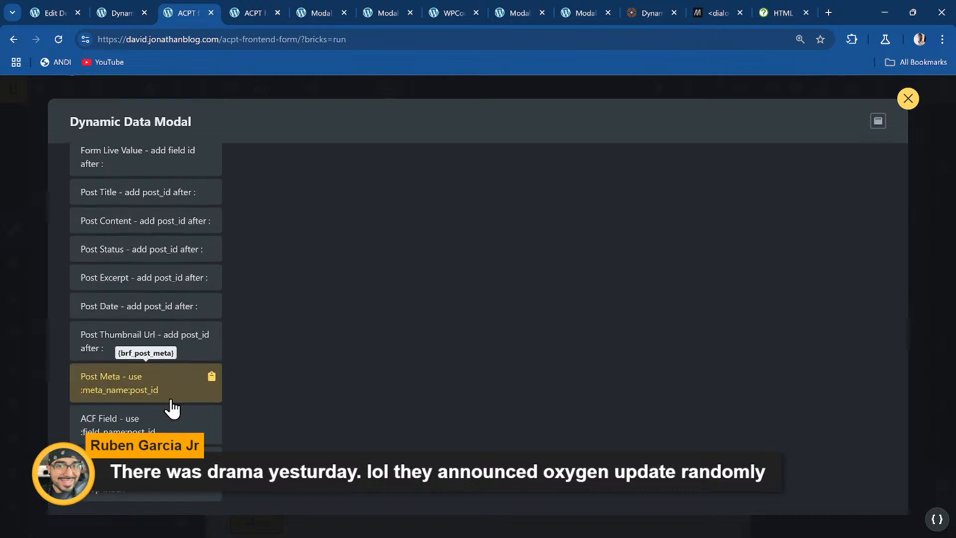
pyautogui.click(171, 398)
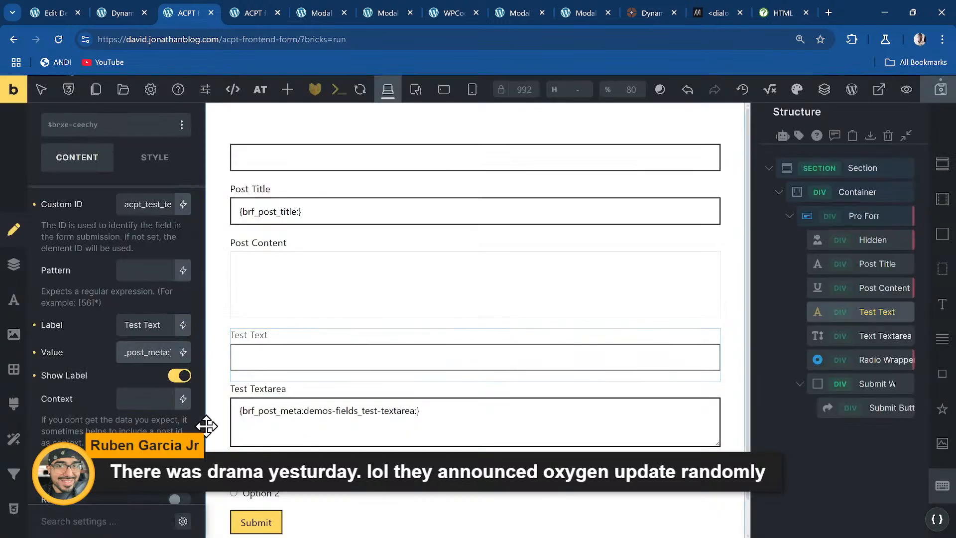
pyautogui.write('demos-fields_test-text')
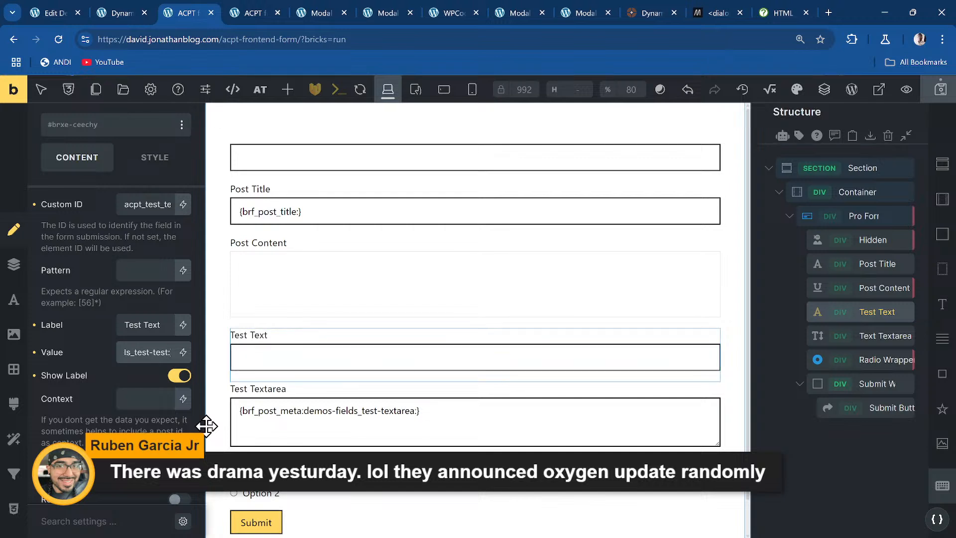
pyautogui.write('{url')
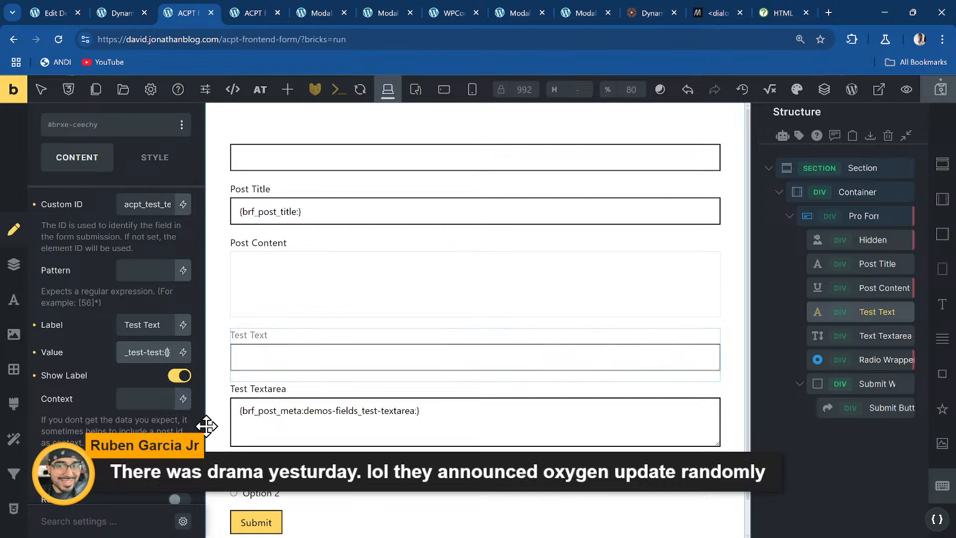
pyautogui.write('_paramter:id')
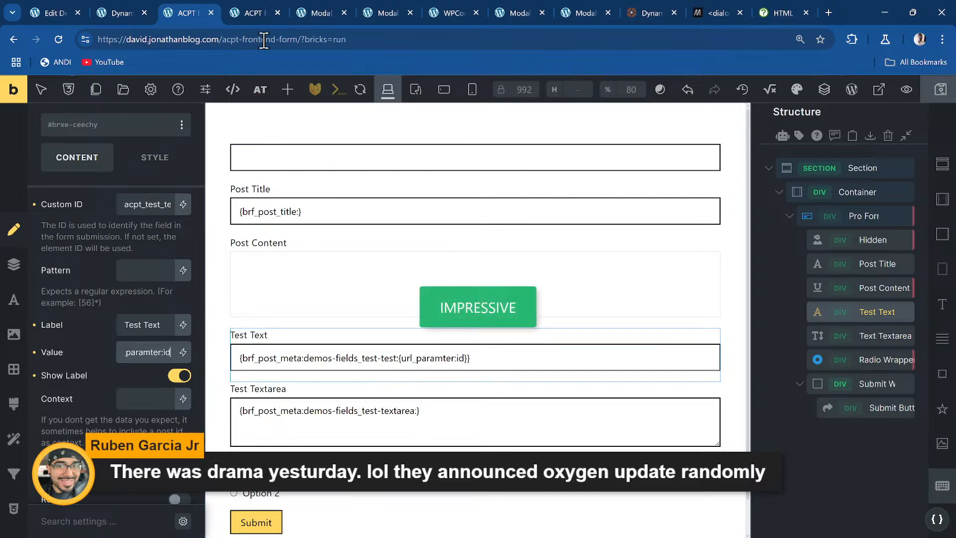
pyautogui.click(253, 11)
# - Reload the live form at ?id=68 to check the Test Text prefill
pyautogui.click(64, 40)
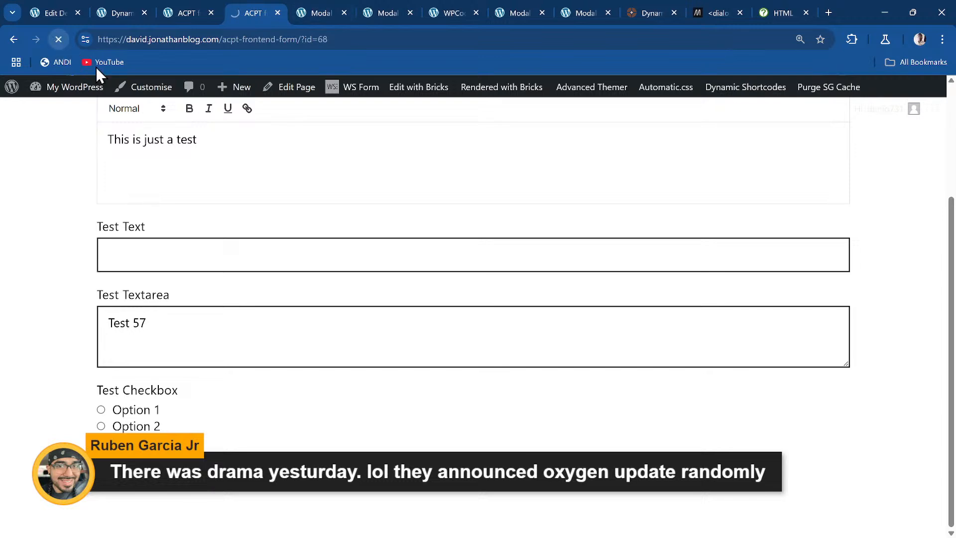
pyautogui.scroll(2, 154, 319)
pyautogui.scroll(-1, 152, 316)
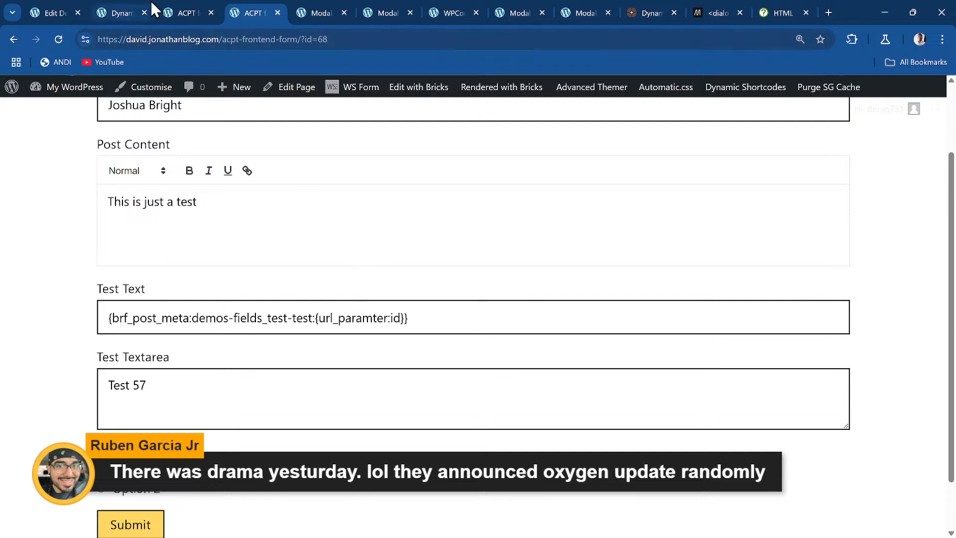
# - Fix 'paramter' to 'parameter' in the Test Text value and save the form
pyautogui.click(185, 12)
pyautogui.click(143, 359)
pyautogui.press('End')
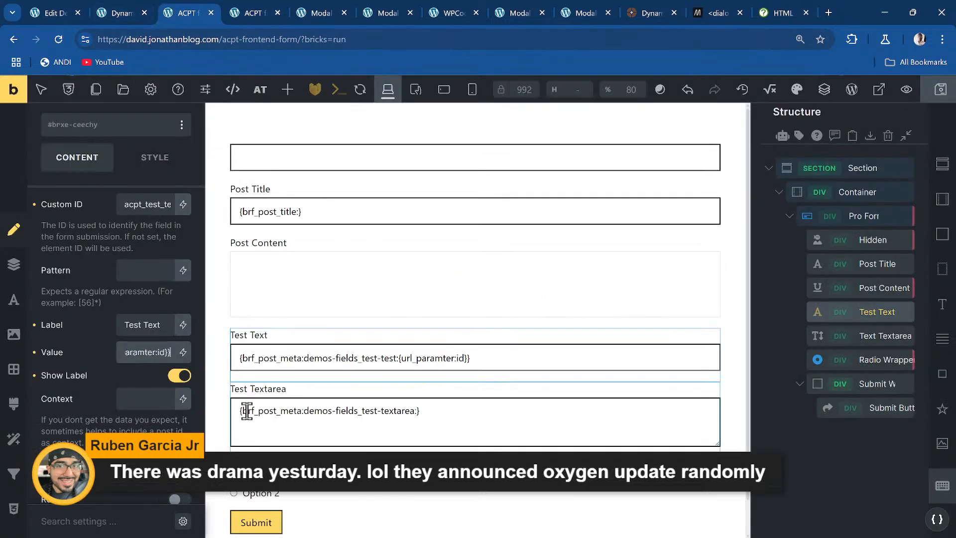
pyautogui.write('e')
pyautogui.hotkey('ctrl', 's')
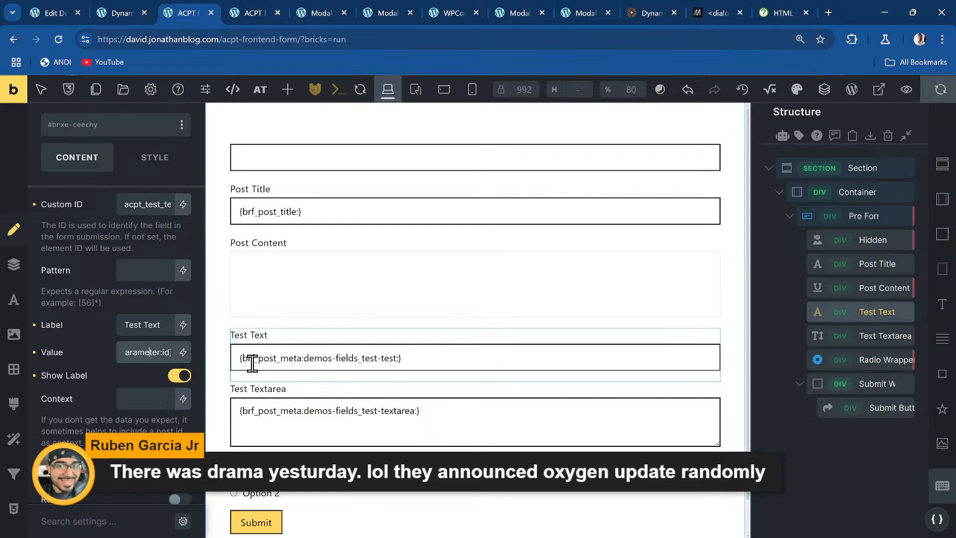
# - Return to the live form and confirm Test Text now prefills 'Test 25'
pyautogui.click(294, 12)
pyautogui.click(244, 11)
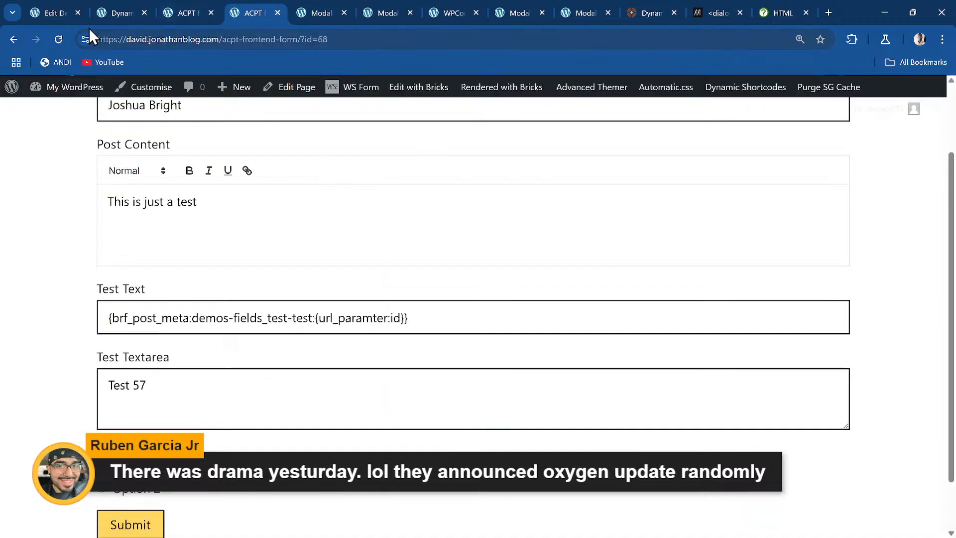
pyautogui.scroll(-1, 229, 256)
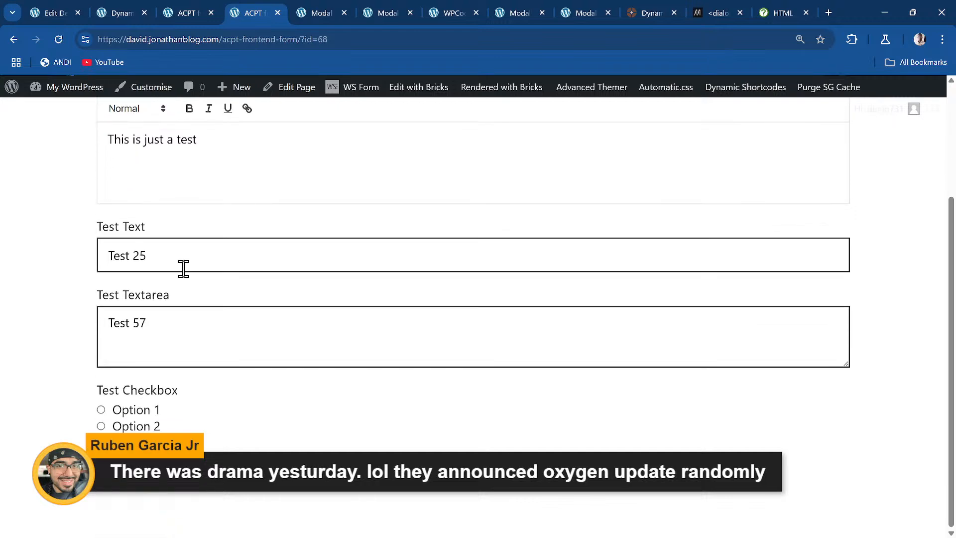
pyautogui.scroll(2, 137, 359)
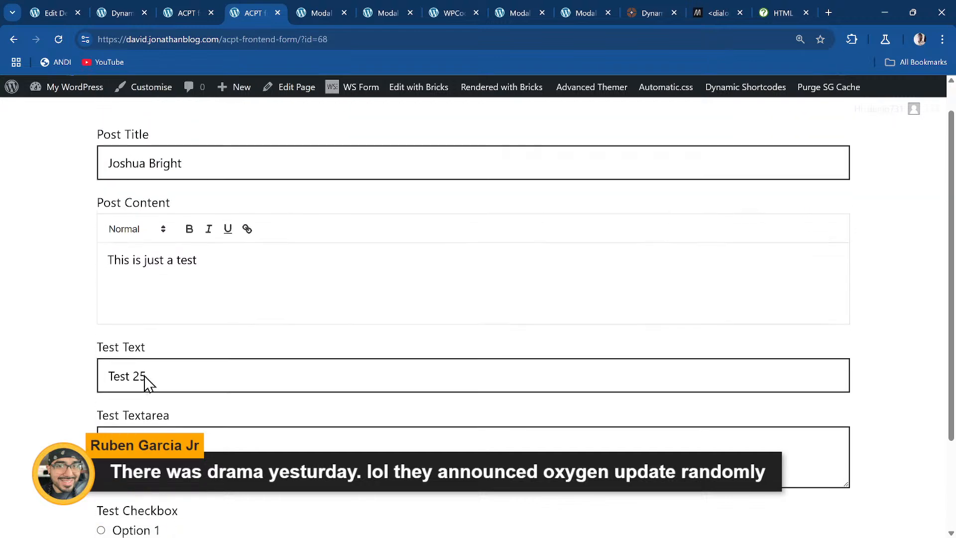
pyautogui.scroll(-2, 196, 297)
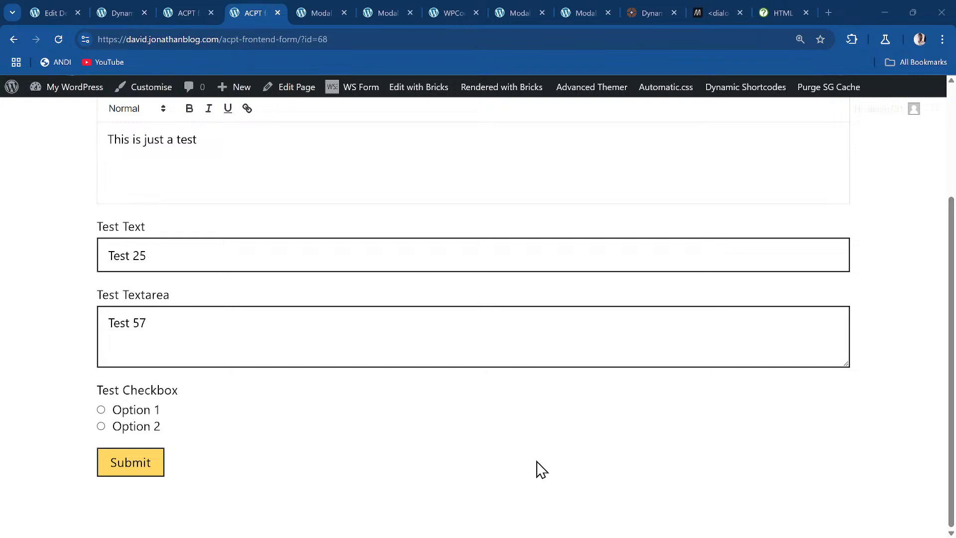
# - Change the post title's surname and set the content to 'This is not a drill'
pyautogui.scroll(3, 274, 451)
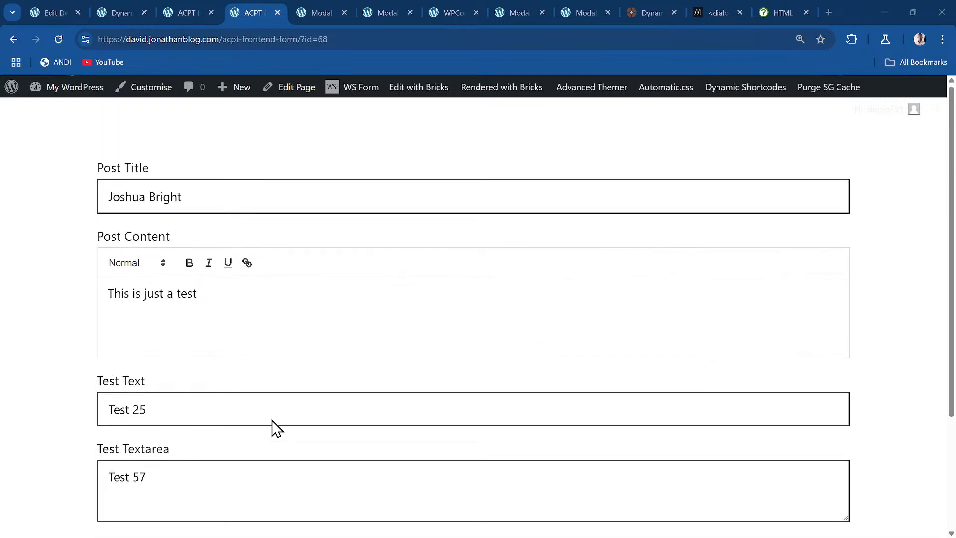
pyautogui.moveTo(202, 196); pyautogui.dragTo(146, 197)
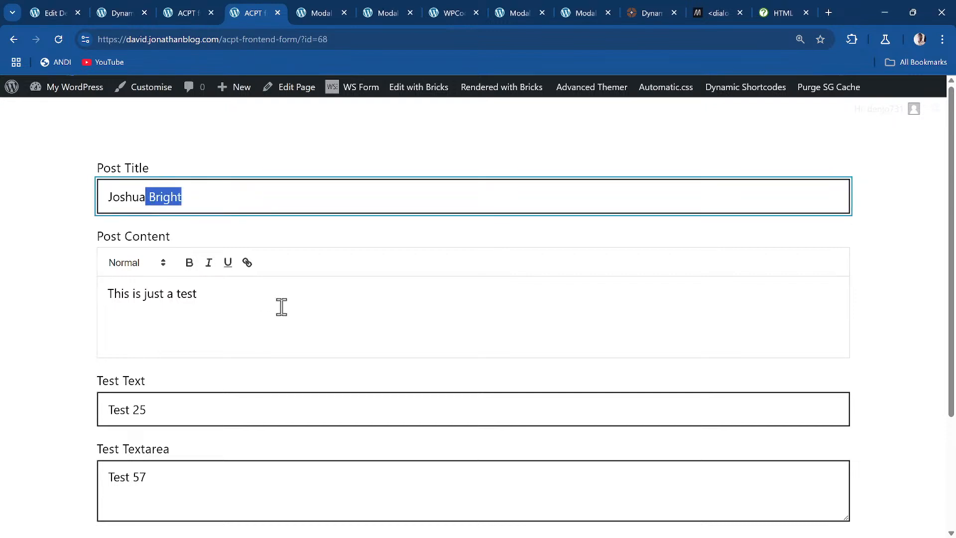
pyautogui.write('Dene')
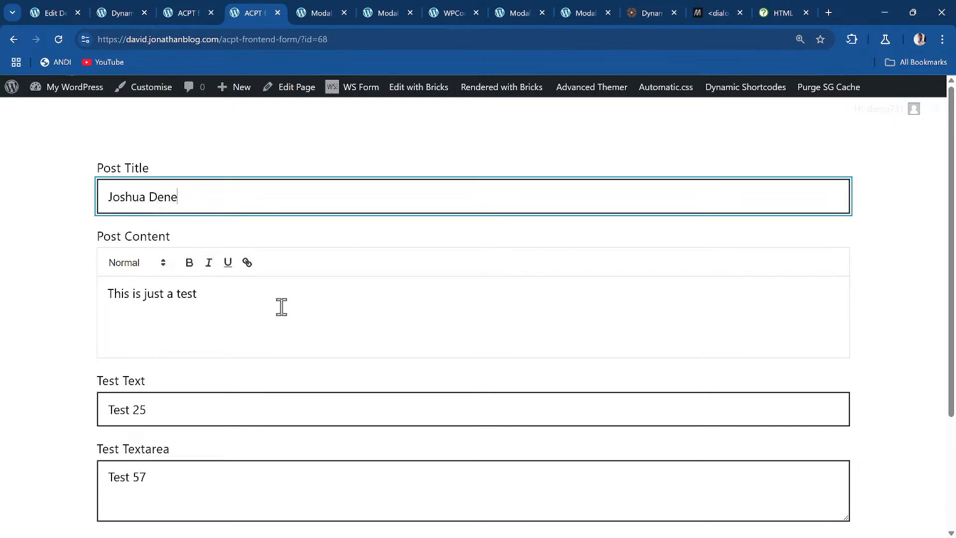
pyautogui.write('do')
pyautogui.click(219, 305)
pyautogui.doubleClick(187, 293)
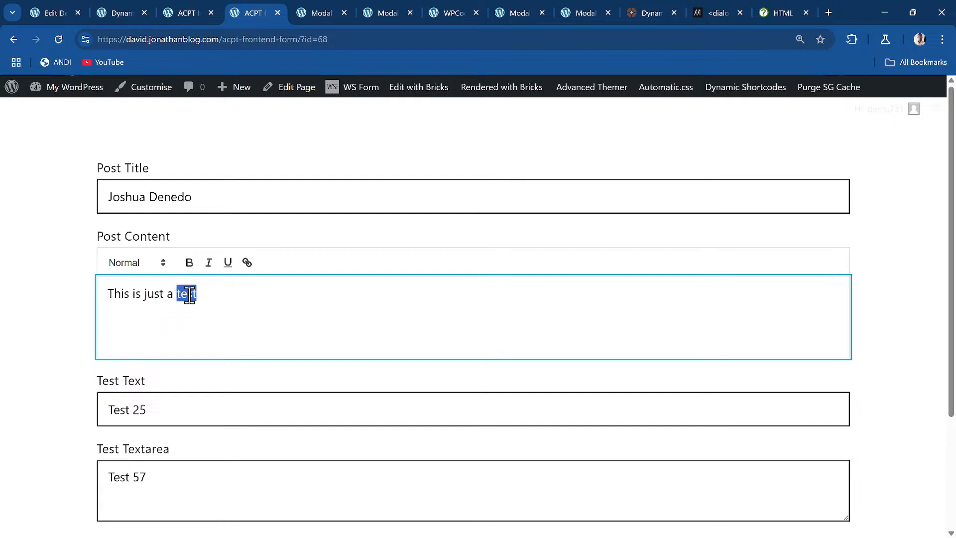
pyautogui.moveTo(143, 295); pyautogui.dragTo(262, 290)
pyautogui.write('not')
# - Set Test Text to 'Published' and replace the Test Textarea text with 'Textarea'
pyautogui.scroll(-3, 261, 289)
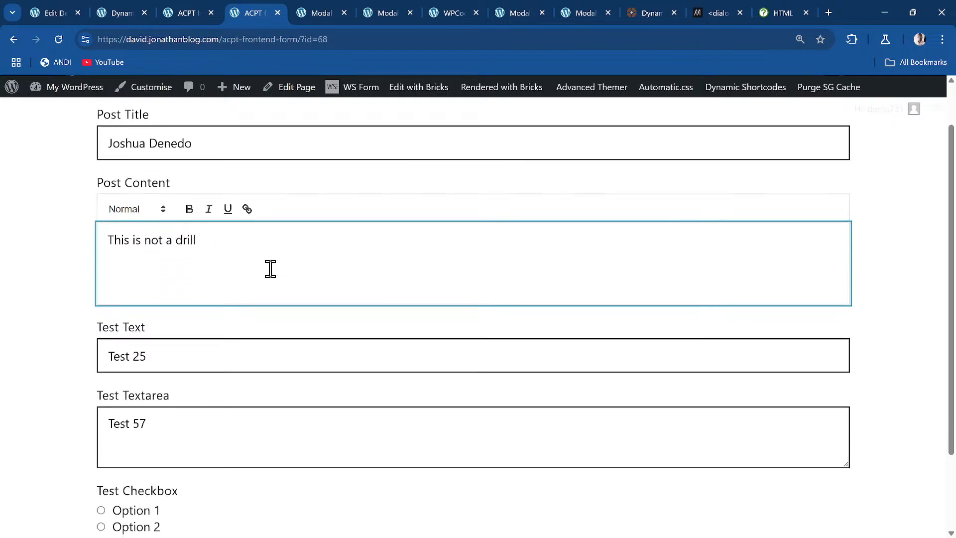
pyautogui.doubleClick(244, 287)
pyautogui.tripleClick(242, 287)
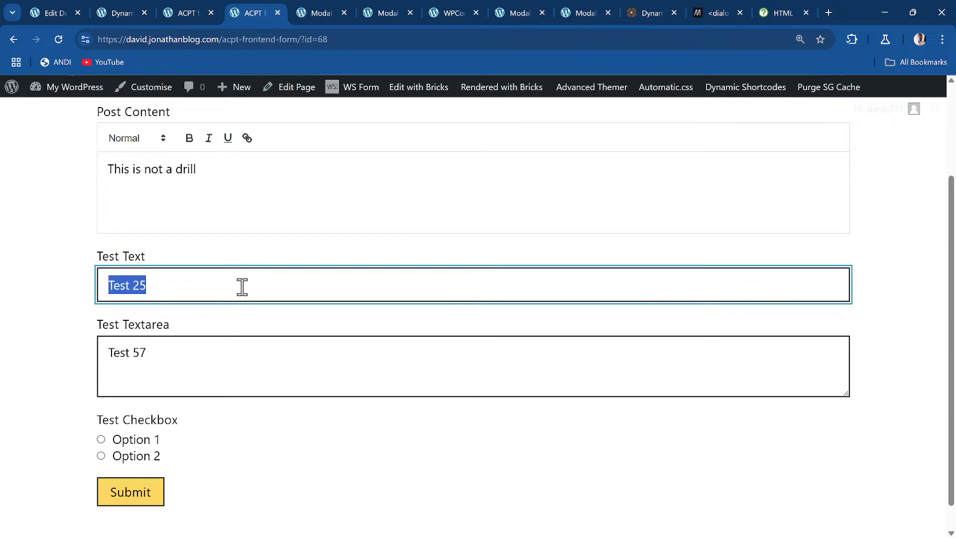
pyautogui.write('Pu')
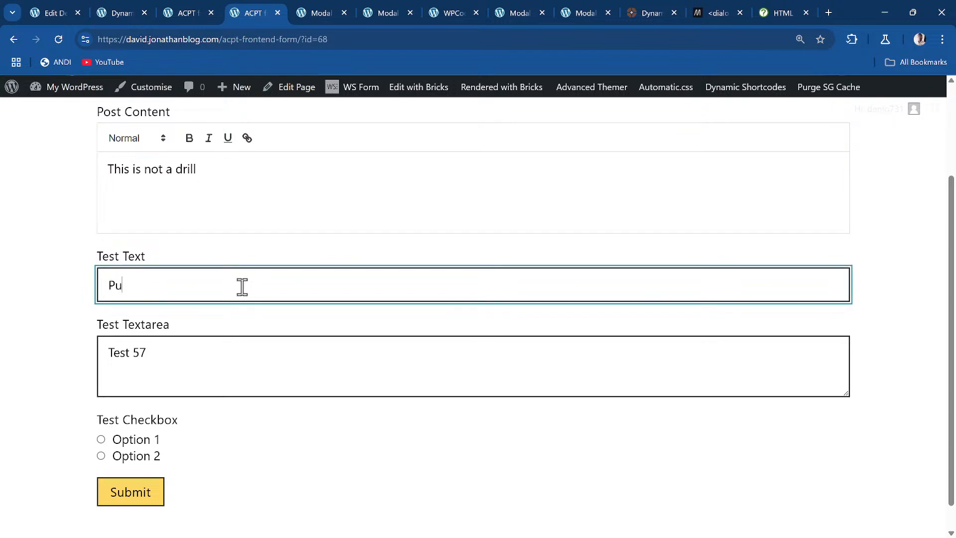
pyautogui.write('blished')
pyautogui.press('Tab')
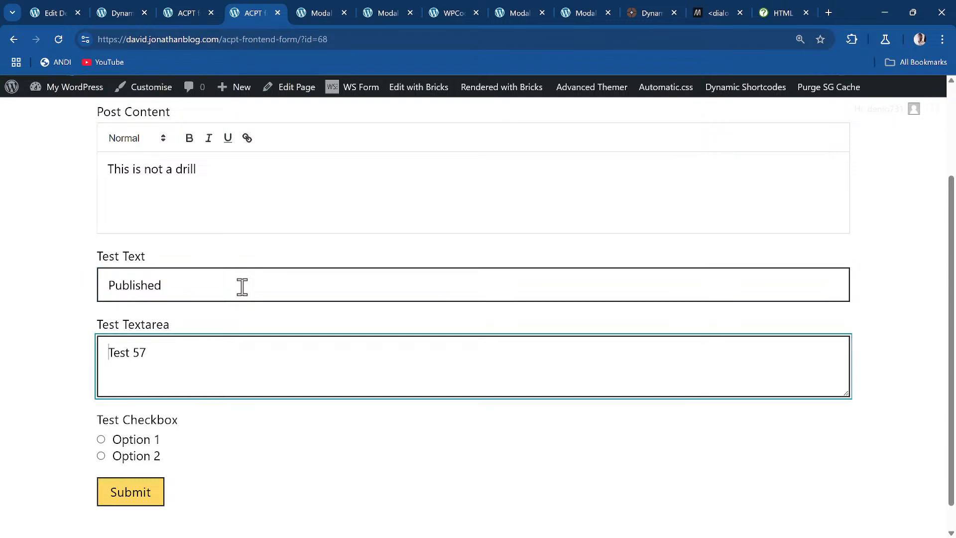
pyautogui.press('Tab')
pyautogui.click(239, 349)
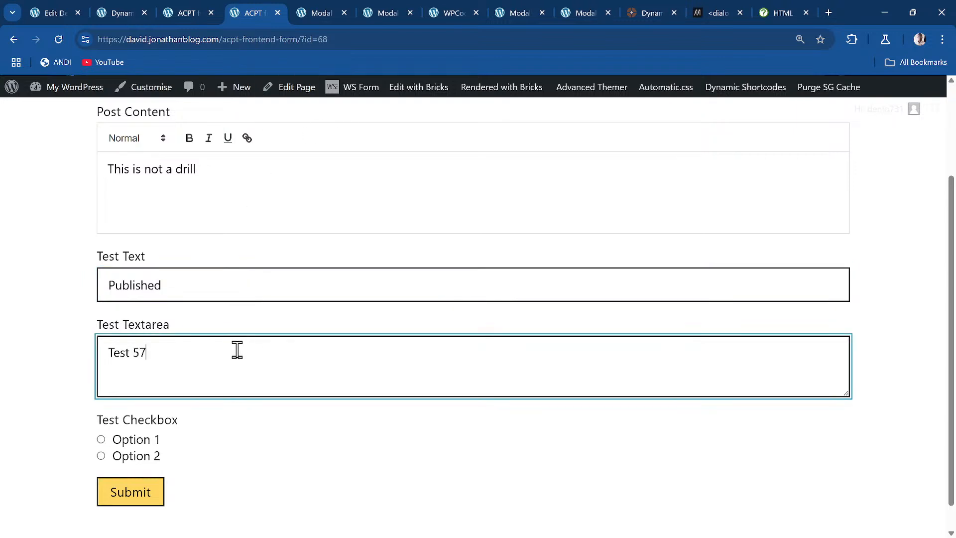
pyautogui.hotkey('ctrl', 'a')
pyautogui.write('TRex')
# - Tick Option 1 for Test Checkbox and submit the form
pyautogui.scroll(-1, 199, 388)
pyautogui.click(150, 427)
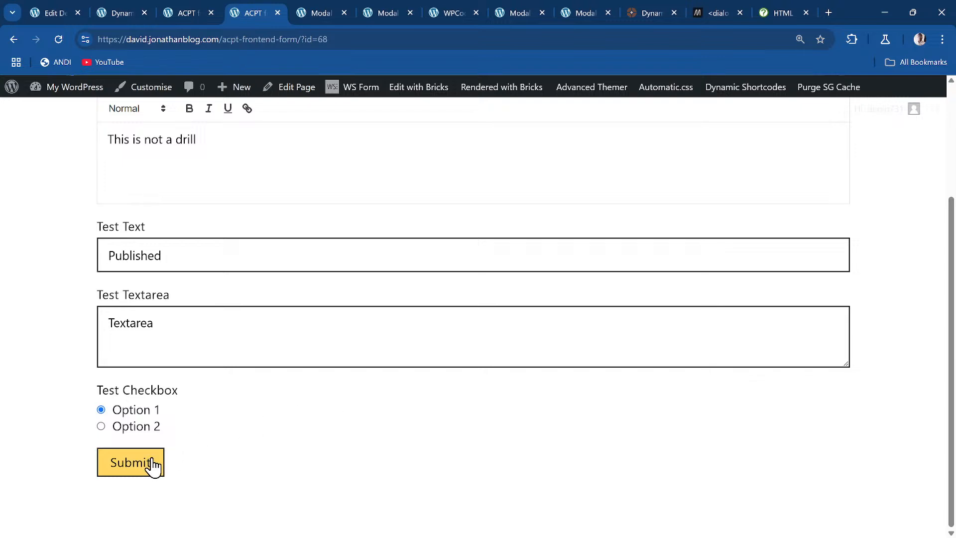
pyautogui.click(130, 462)
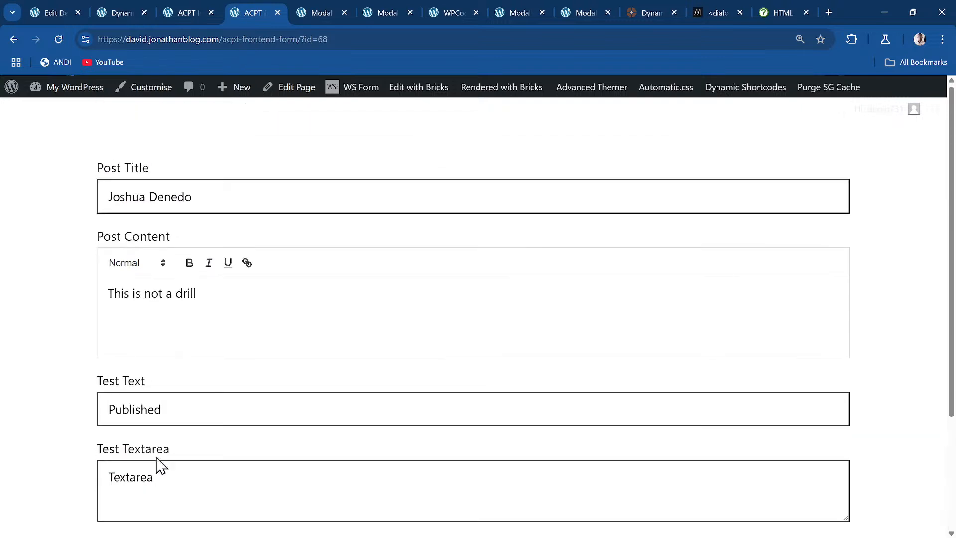
pyautogui.scroll(-3, 157, 464)
pyautogui.click(156, 463)
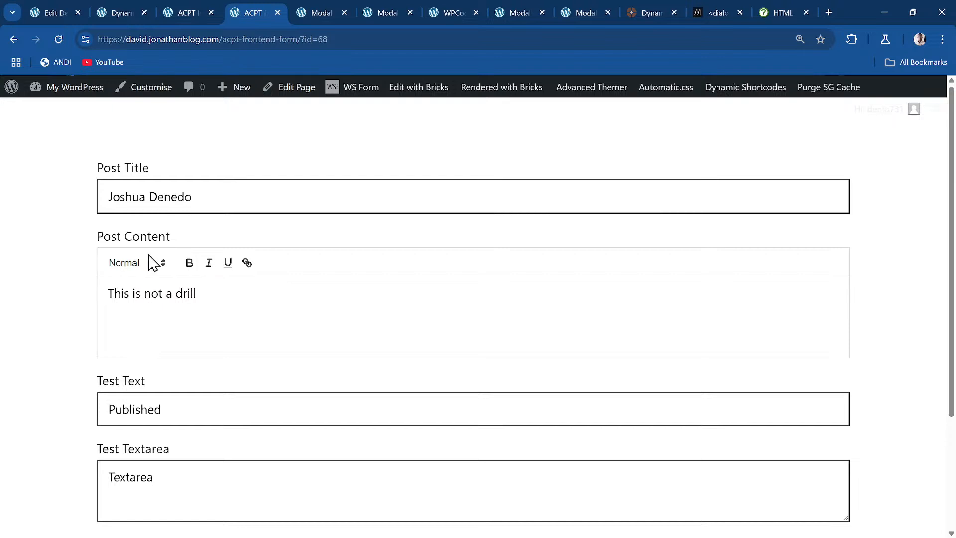
pyautogui.scroll(-2, 155, 418)
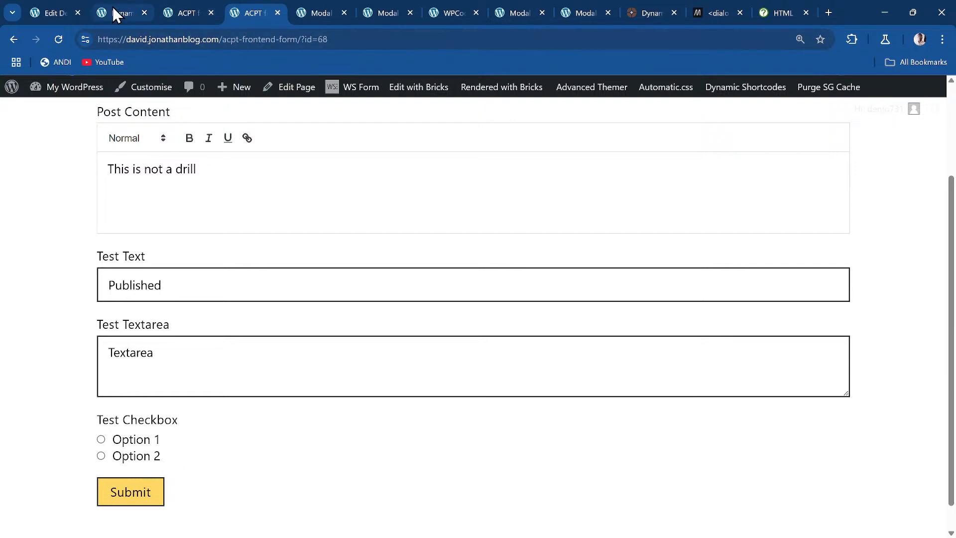
pyautogui.scroll(2, 173, 201)
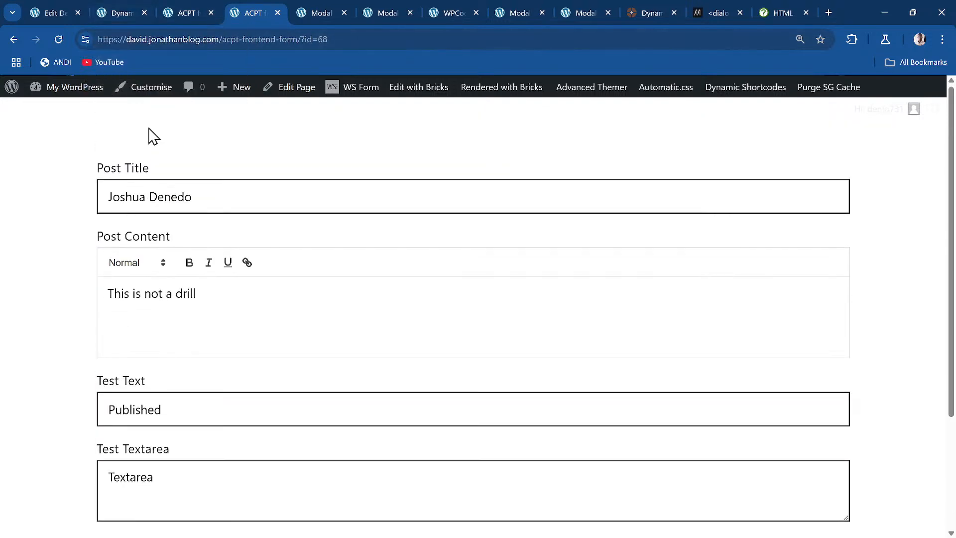
# - Open Demos post 68 from All Demos in a new admin tab and check its demos fields
pyautogui.click(113, 8)
pyautogui.scroll(5, 15, 203)
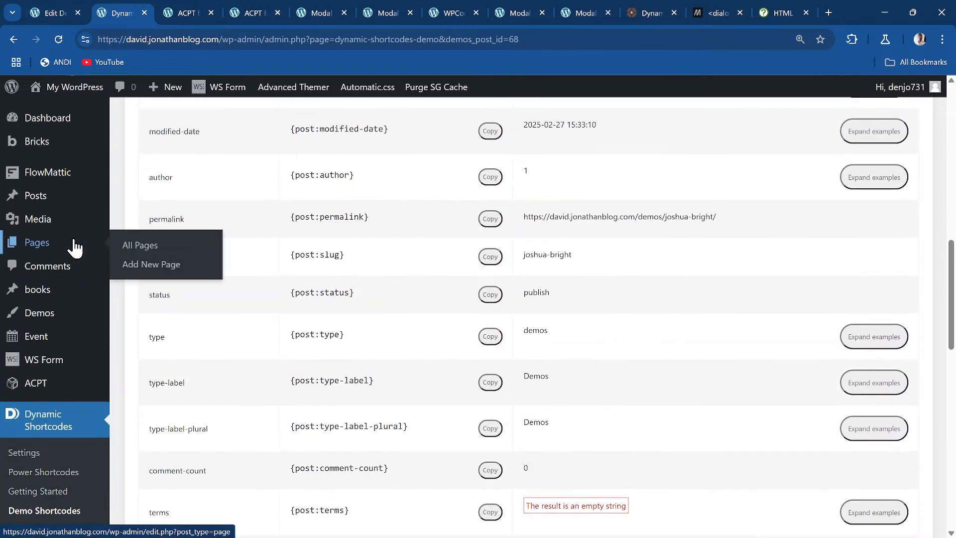
pyautogui.rightClick(75, 243)
pyautogui.click(124, 256)
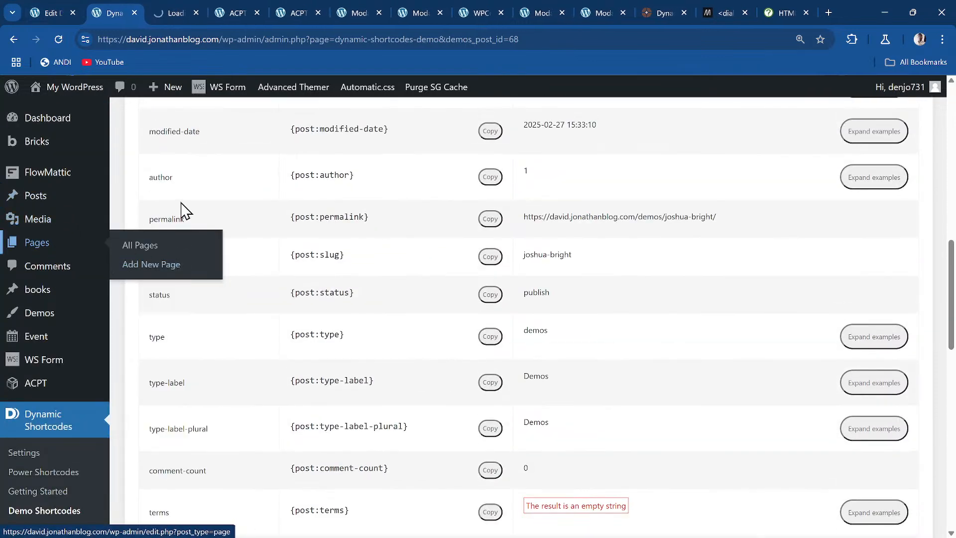
pyautogui.click(159, 9)
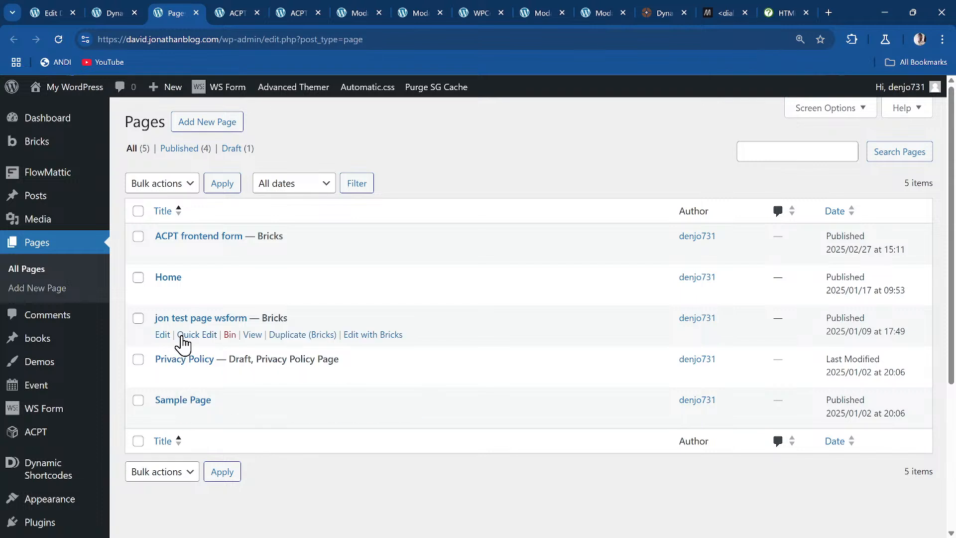
pyautogui.click(64, 362)
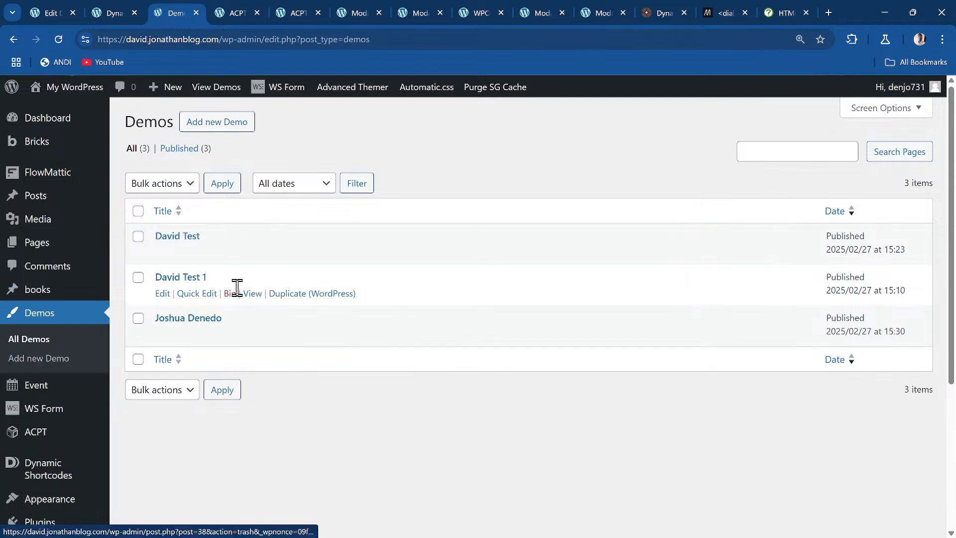
pyautogui.click(192, 321)
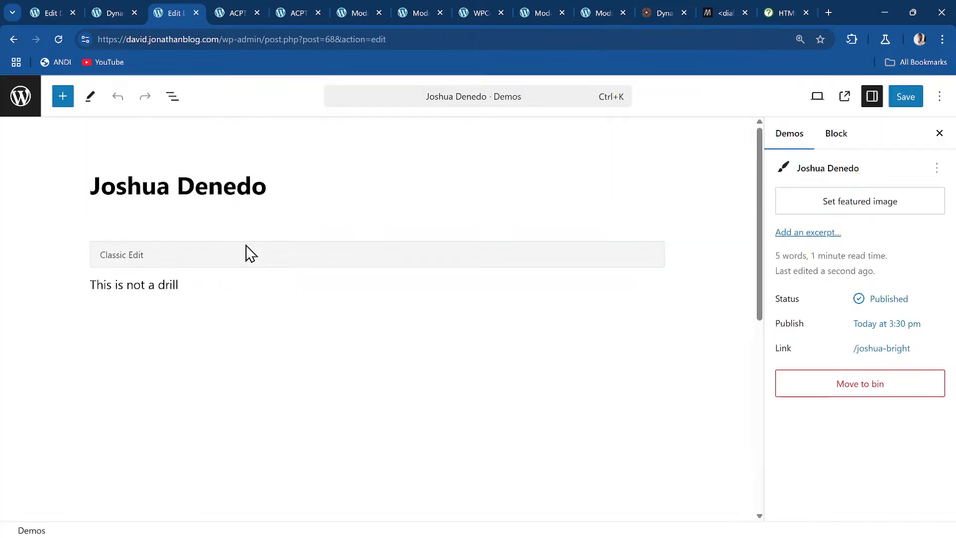
pyautogui.scroll(-5, 194, 256)
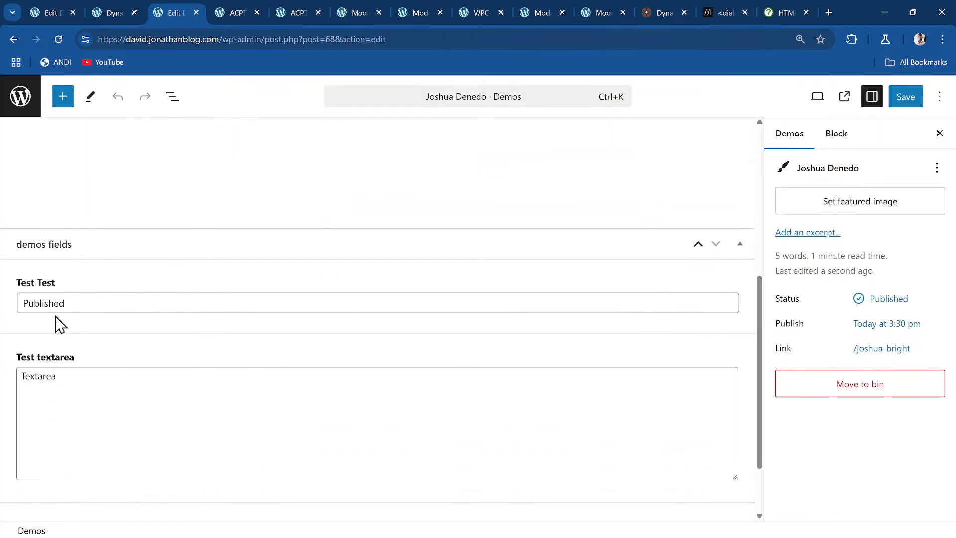
pyautogui.scroll(-2, 74, 387)
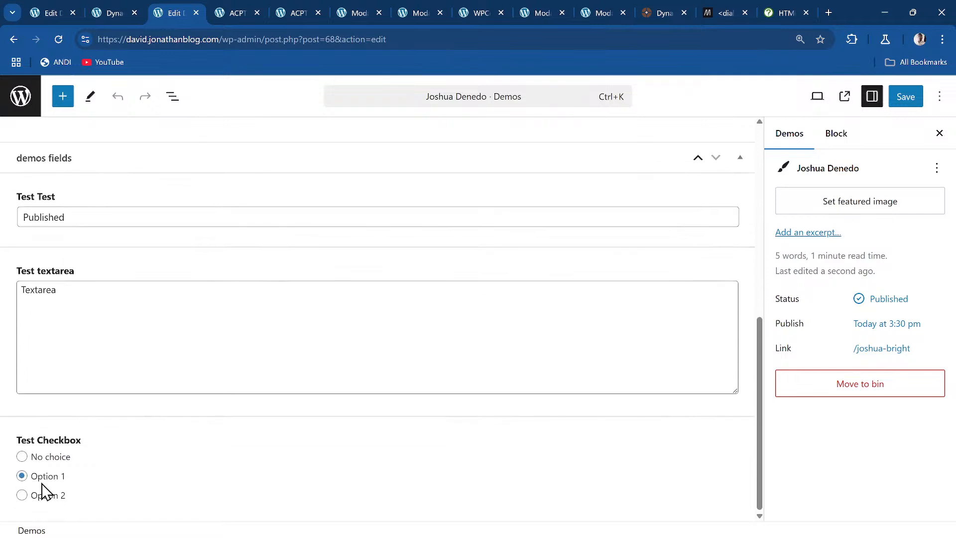
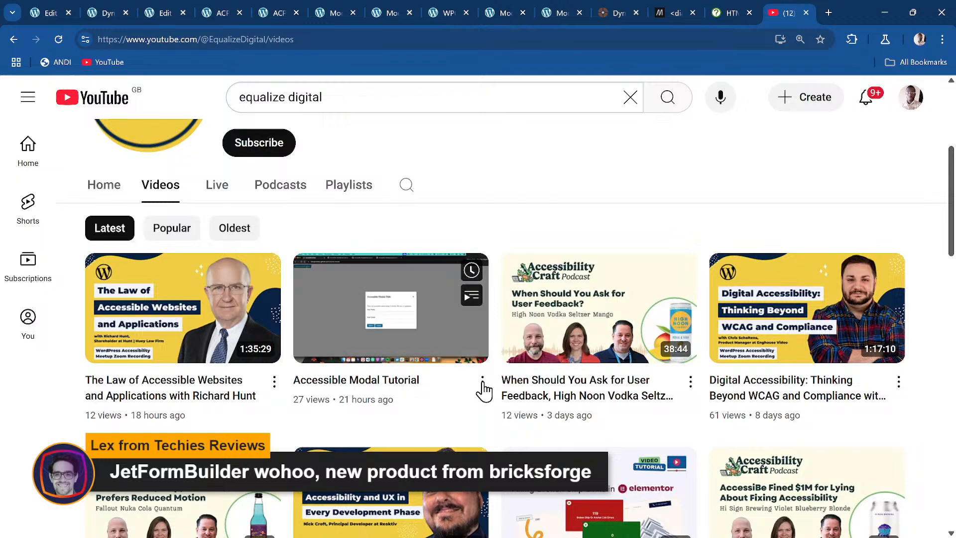
# - Copy the 'Accessible Modal Tutorial' video's share link, then close the Share dialog
pyautogui.click(483, 383)
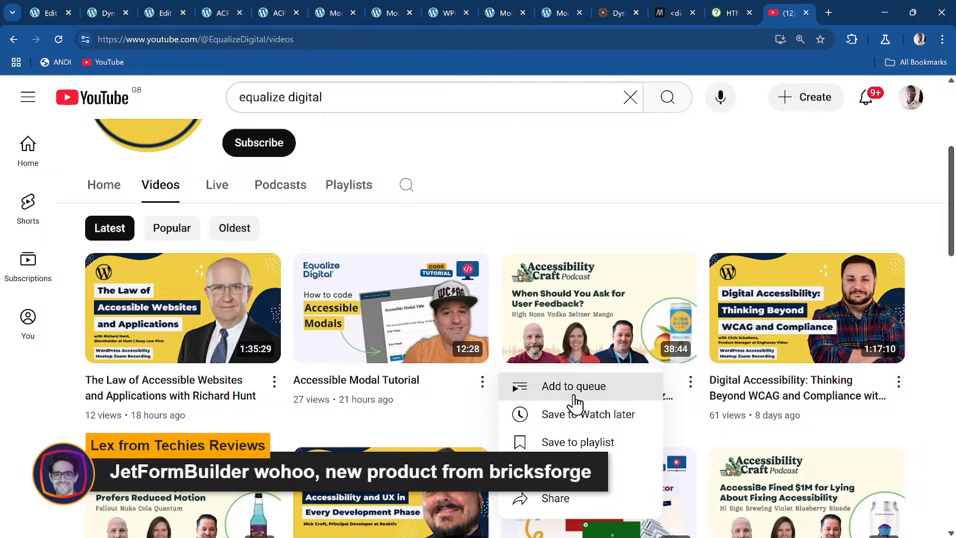
pyautogui.click(570, 498)
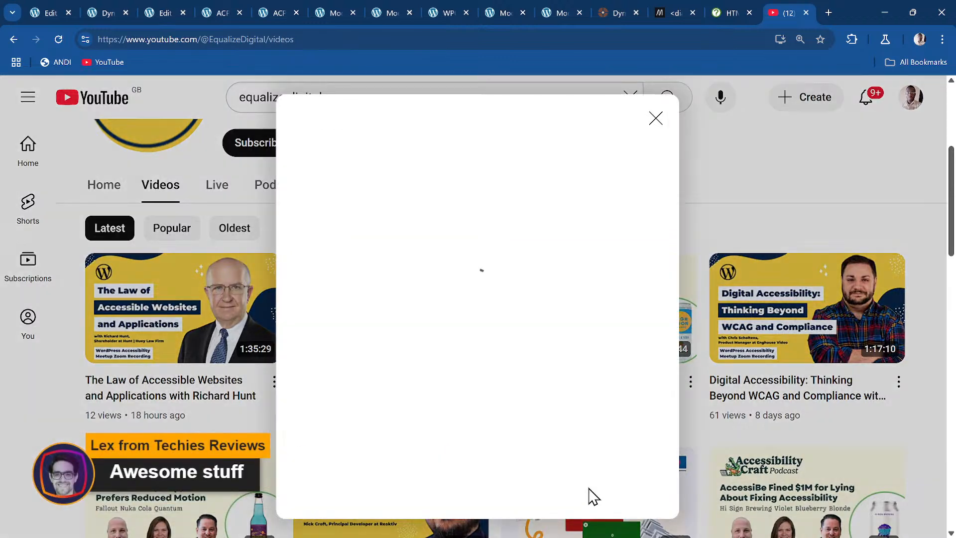
pyautogui.click(614, 334)
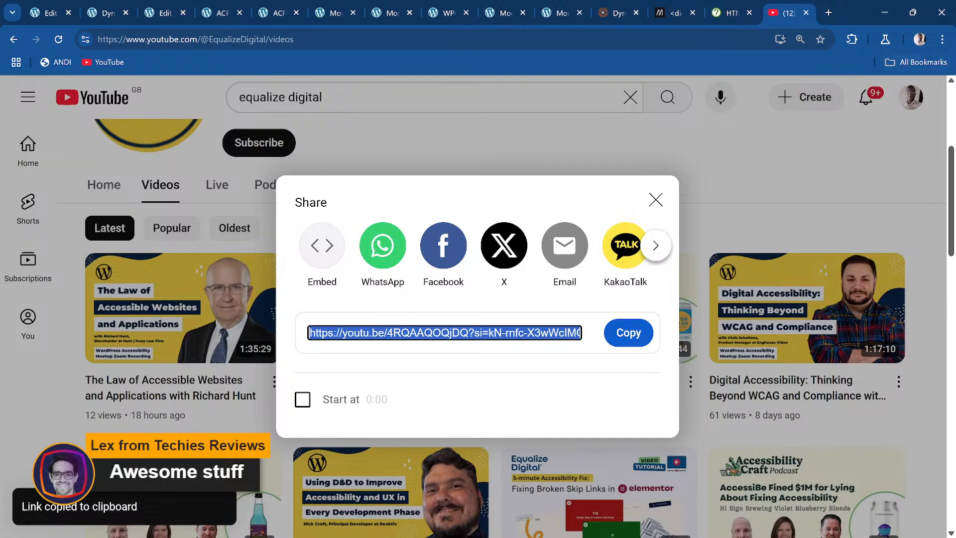
pyautogui.hotkey('alt', 'Tab')
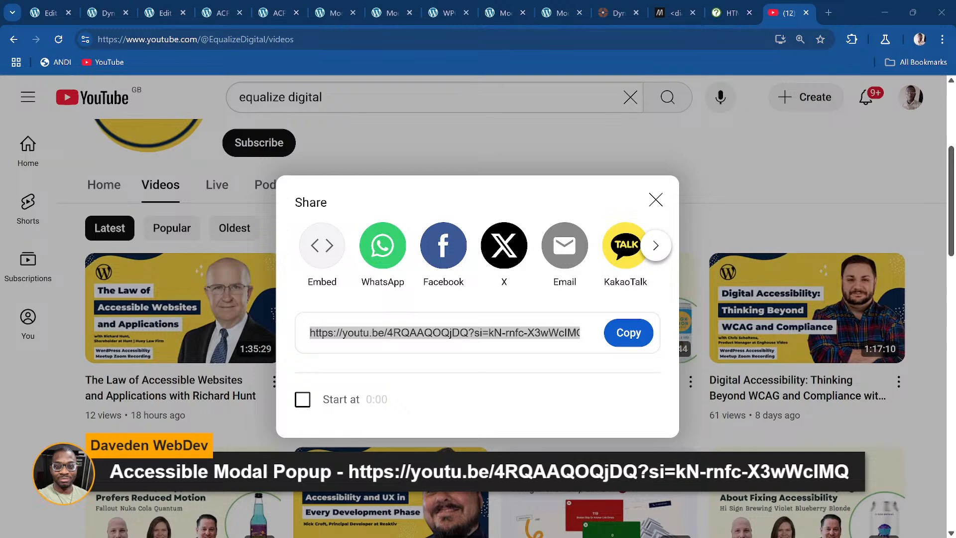
pyautogui.click(656, 200)
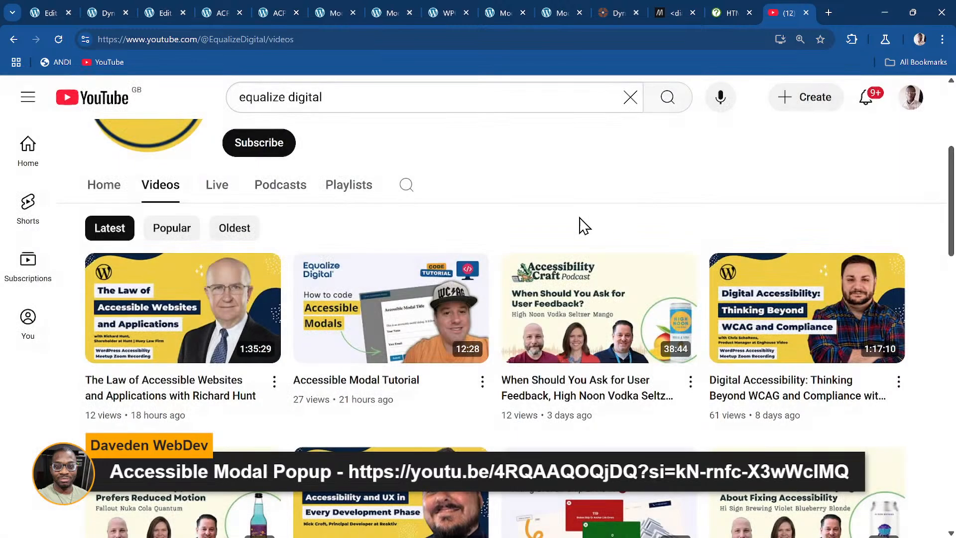
# - Open and pause the Accessible Modal Tutorial video, then follow its equalizedigital.com description link
pyautogui.moveTo(488, 295)
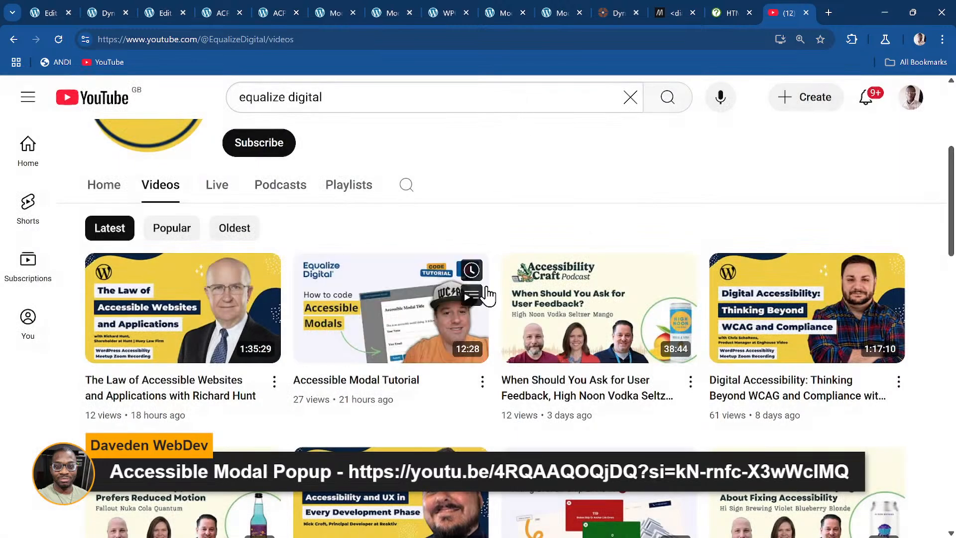
pyautogui.click(402, 388)
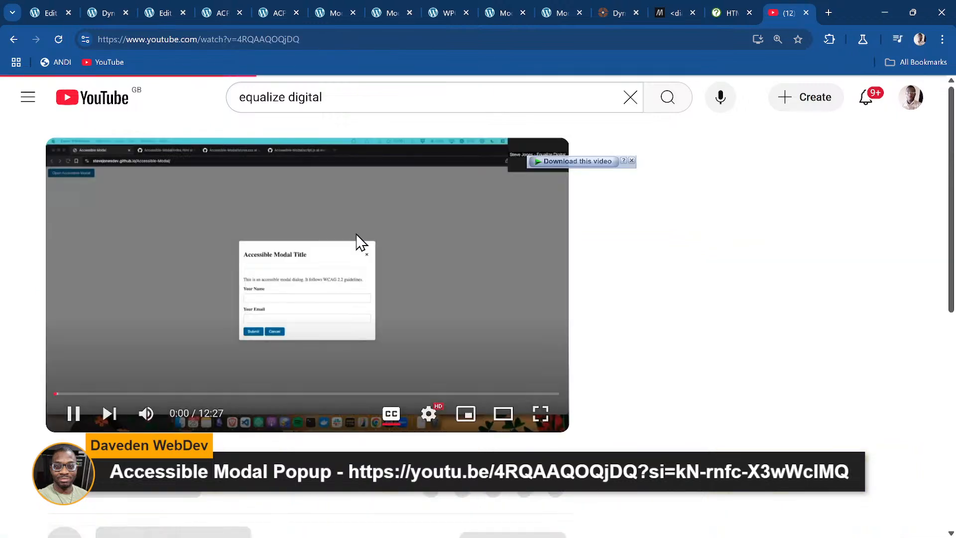
pyautogui.click(361, 243)
pyautogui.scroll(-5, 243, 364)
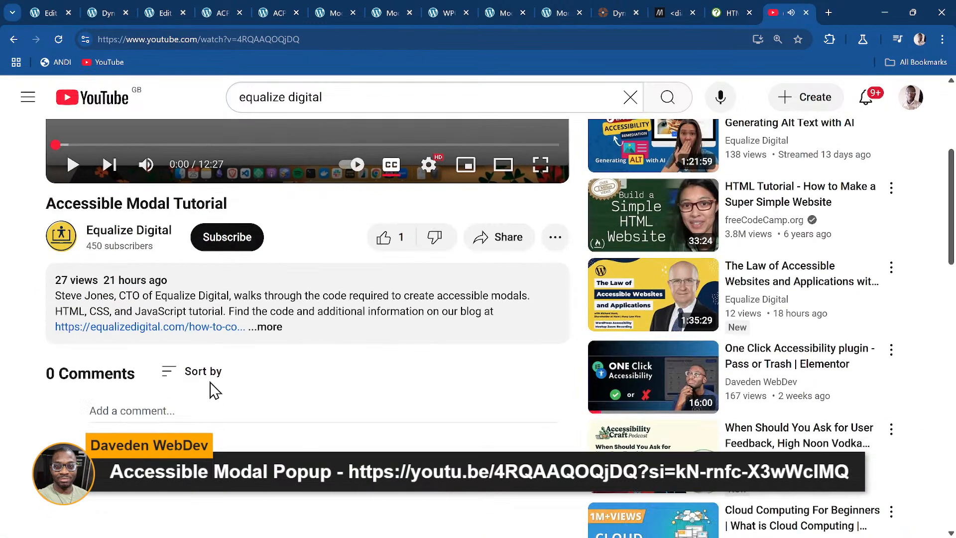
pyautogui.click(201, 334)
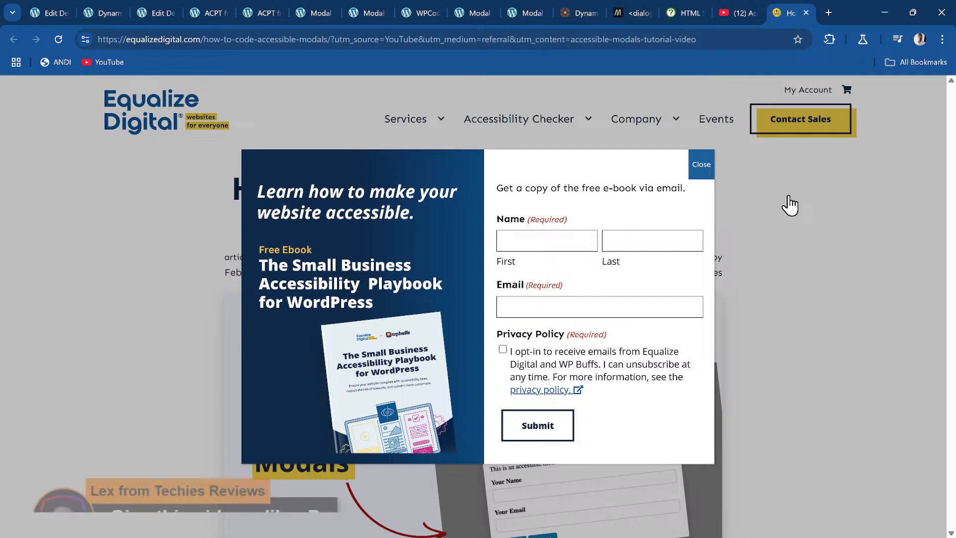
# - Zoom the Equalize Digital article to 400% and scroll through the free e-book popup
pyautogui.hotkey('ctrl', '+')
pyautogui.hotkey('ctrl', '+')
pyautogui.hotkey('ctrl', '+')
pyautogui.hotkey('ctrl', '+')
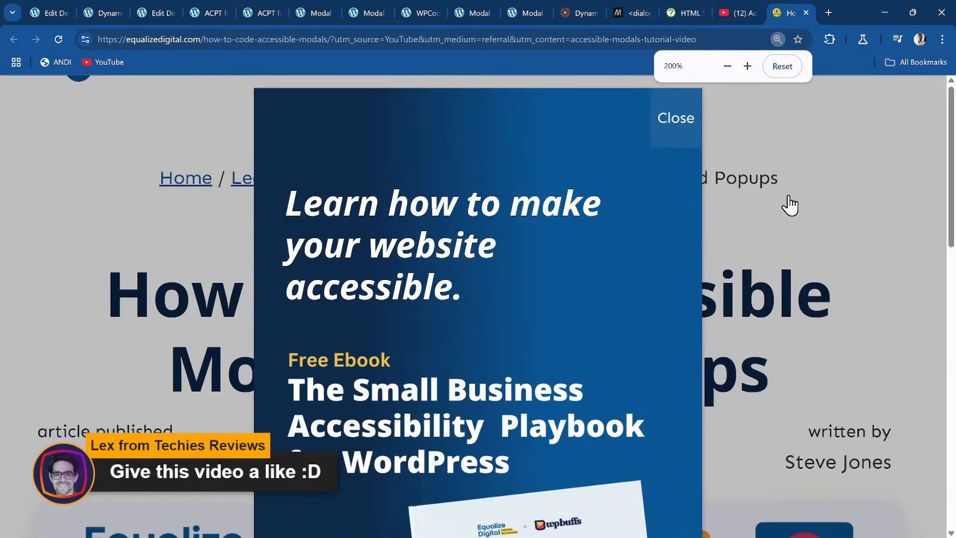
pyautogui.hotkey('ctrl', '+')
pyautogui.hotkey('ctrl', '+')
pyautogui.hotkey('ctrl', '+')
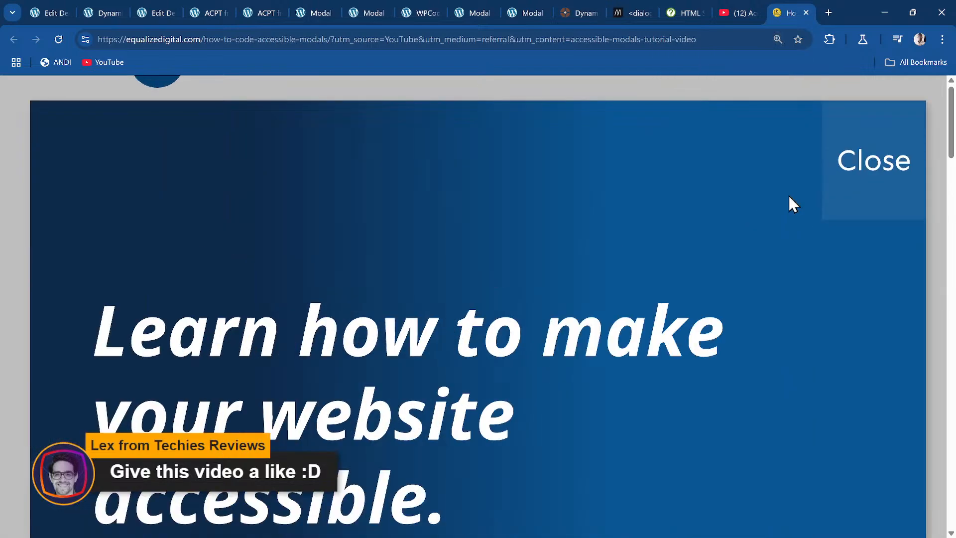
pyautogui.scroll(-10, 500, 250)
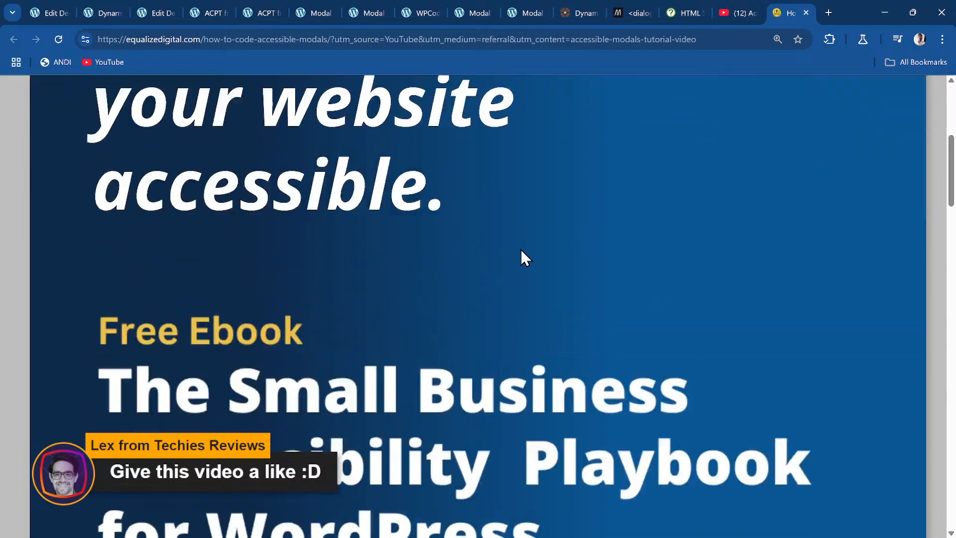
pyautogui.scroll(-3, 523, 253)
pyautogui.scroll(4, 524, 254)
pyautogui.scroll(-16, 525, 255)
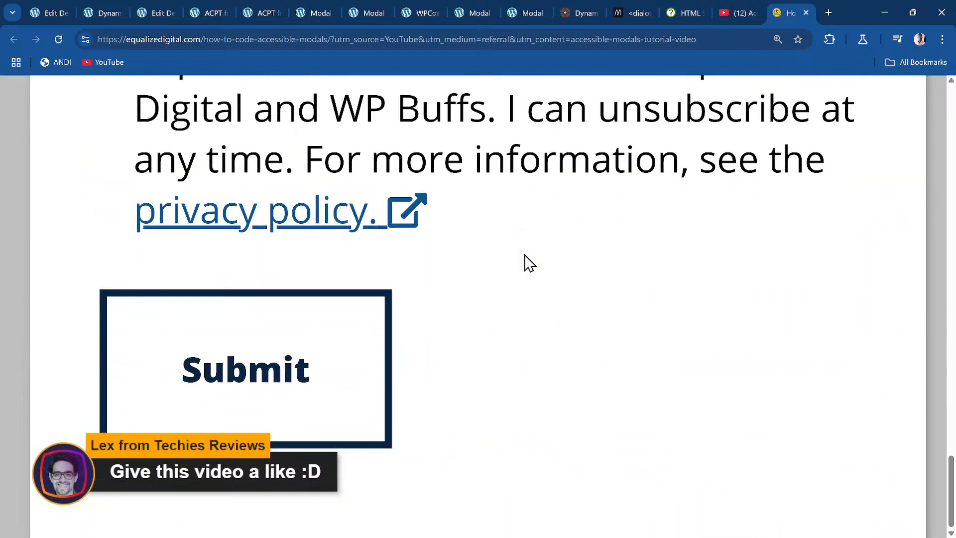
pyautogui.scroll(8, 527, 256)
pyautogui.scroll(10, 528, 256)
pyautogui.scroll(-1, 527, 256)
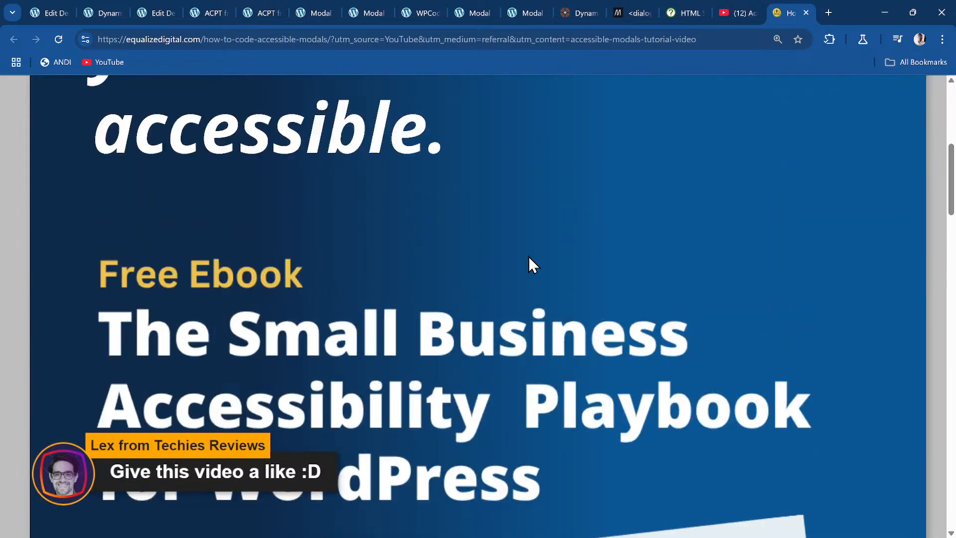
pyautogui.scroll(3, 529, 257)
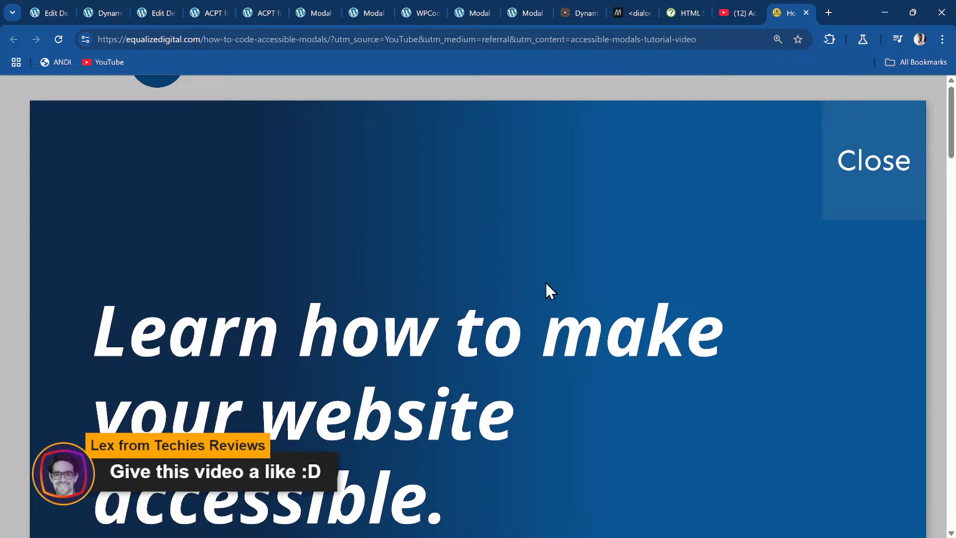
pyautogui.scroll(-15, 509, 256)
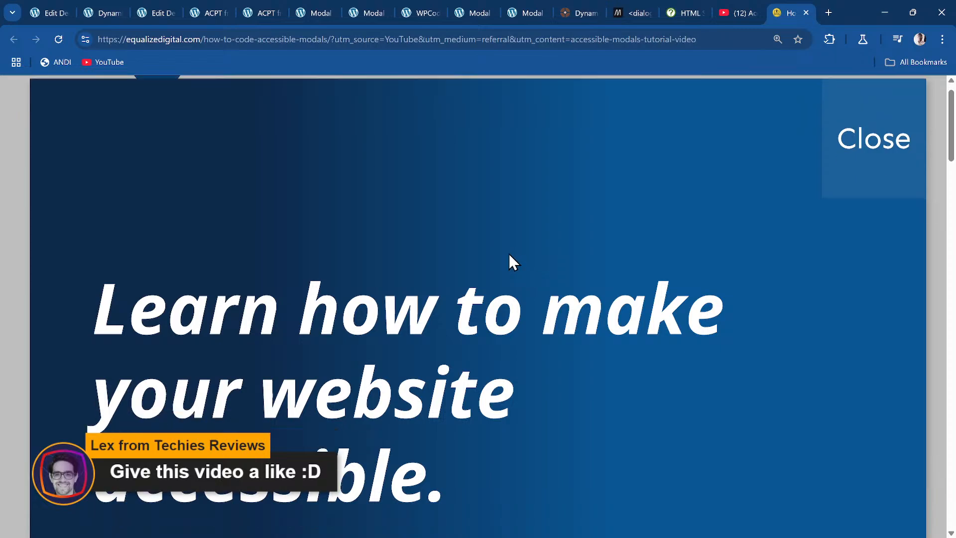
pyautogui.scroll(14, 513, 261)
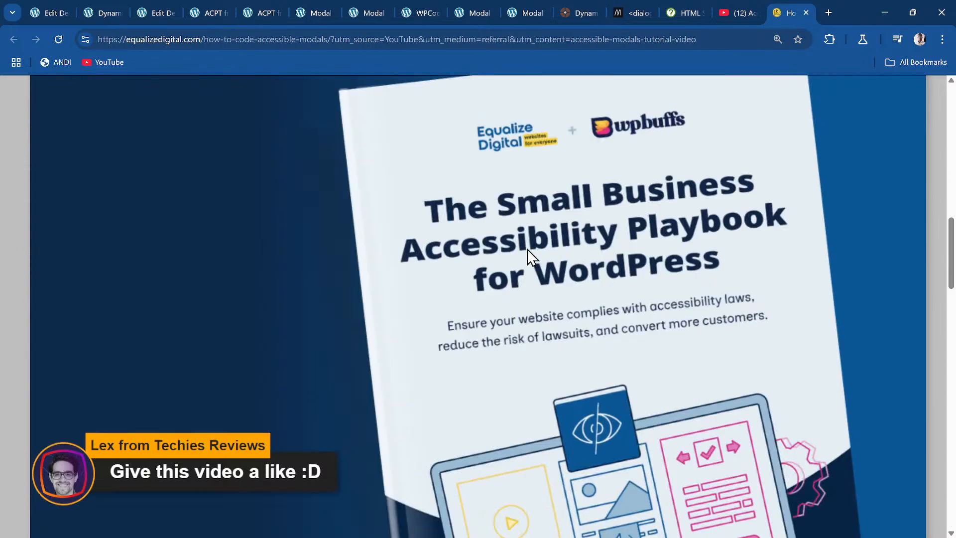
pyautogui.scroll(4, 938, 189)
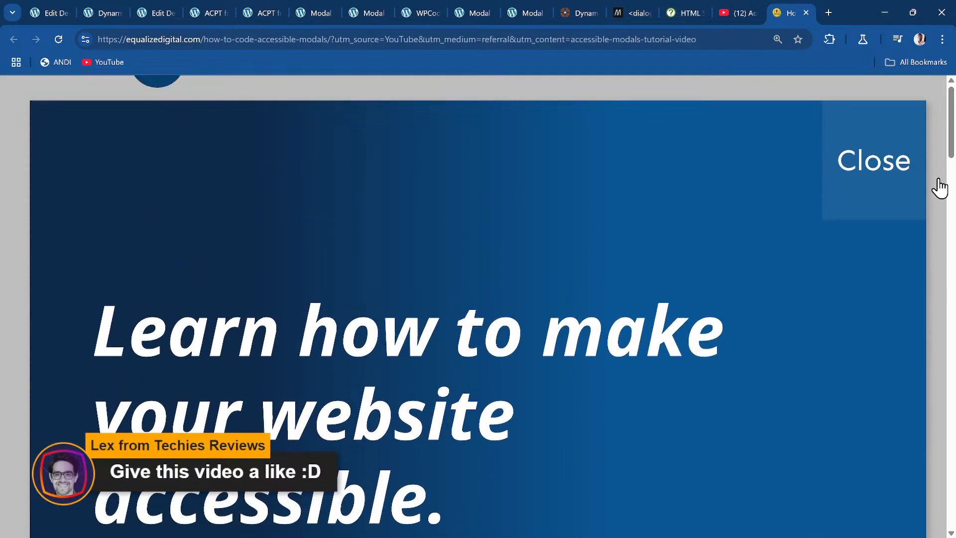
pyautogui.scroll(-15, 936, 188)
pyautogui.scroll(15, 689, 223)
# - Close the post editor, Dynamic Shortcodes, Bricks ACPT builder and front-end form tabs
pyautogui.click(92, 10)
pyautogui.click(46, 12)
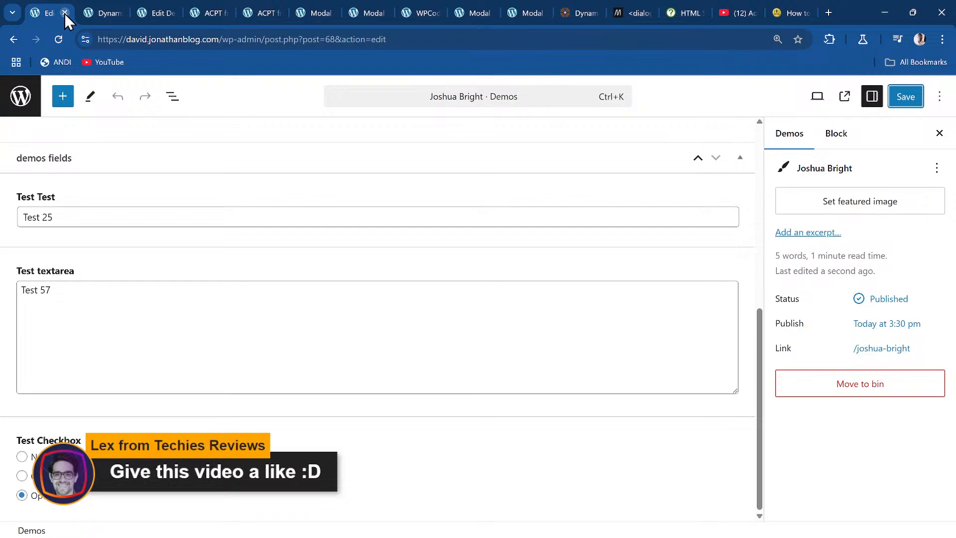
pyautogui.click(64, 13)
pyautogui.click(65, 12)
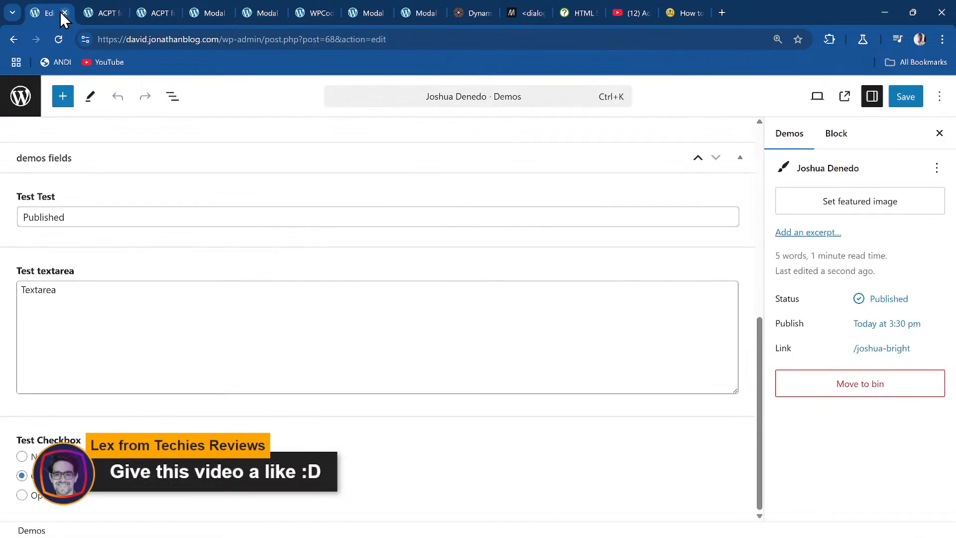
pyautogui.click(64, 13)
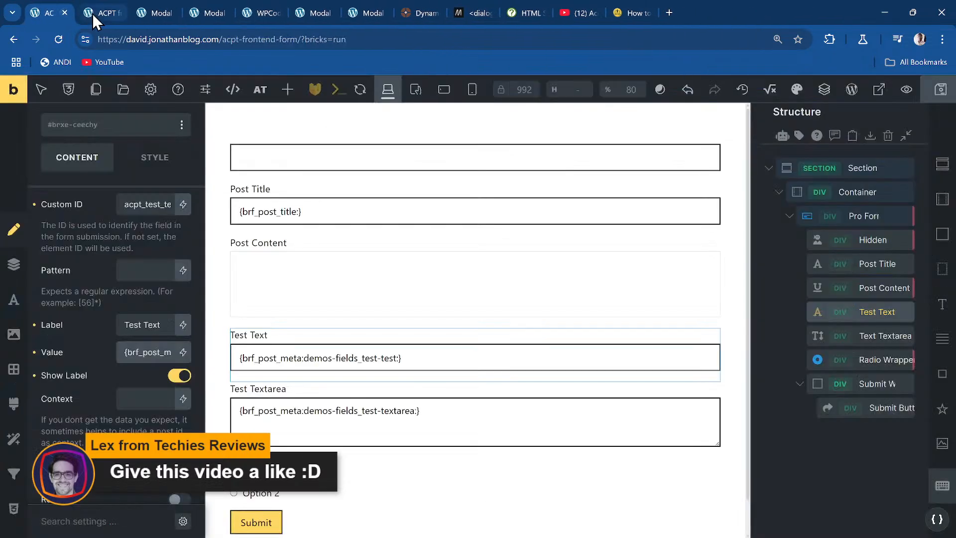
pyautogui.click(64, 13)
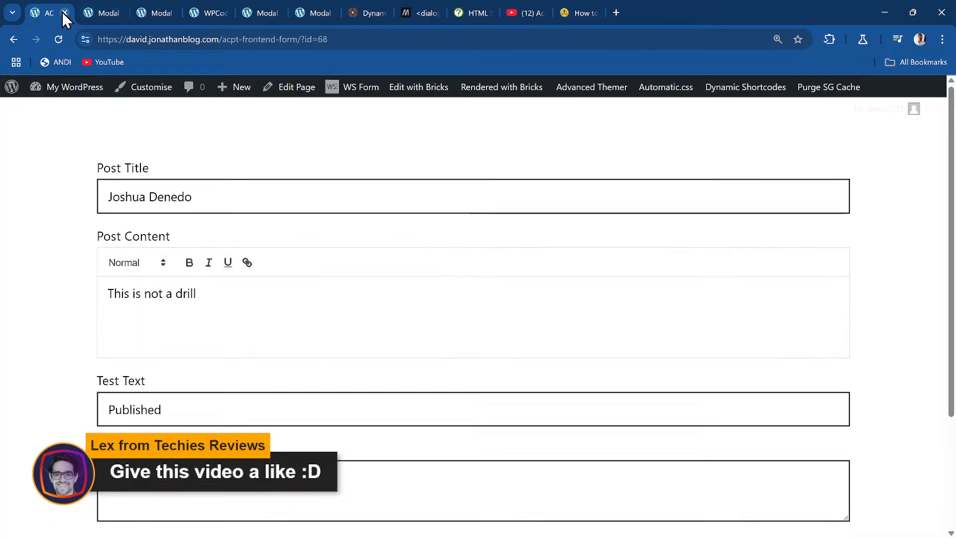
pyautogui.click(64, 11)
# - Check the modal preview and WPCode tabs, then open Pages > All Pages in a new tab
pyautogui.click(102, 12)
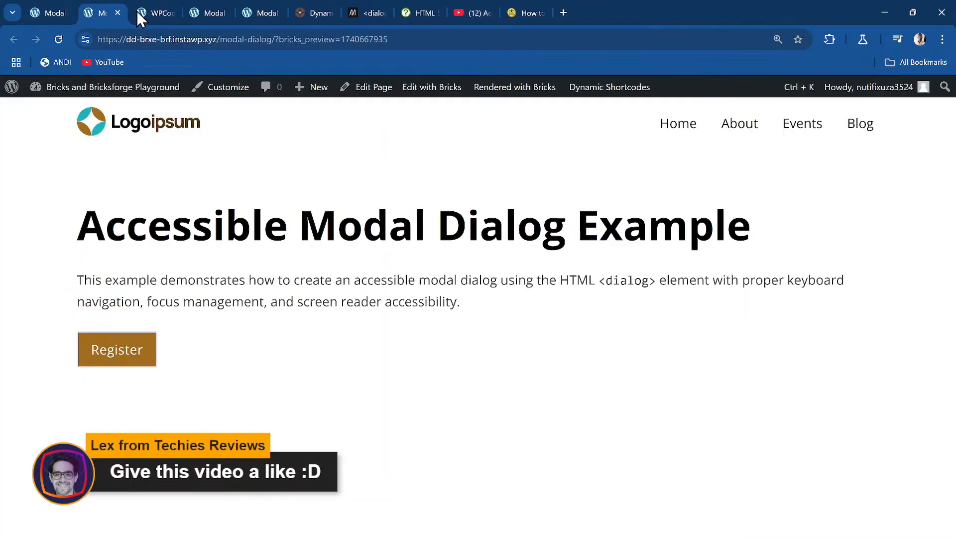
pyautogui.click(164, 13)
pyautogui.click(215, 12)
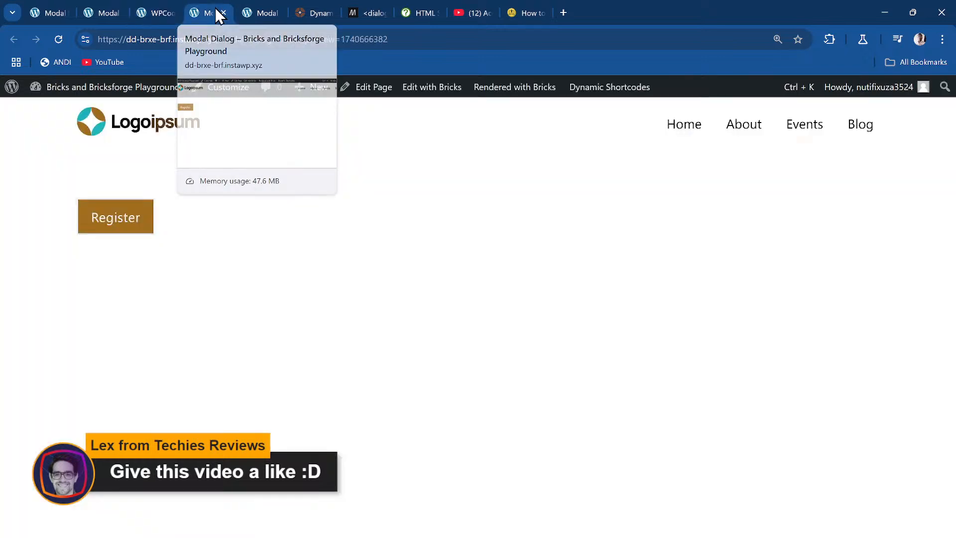
pyautogui.click(254, 12)
pyautogui.click(319, 13)
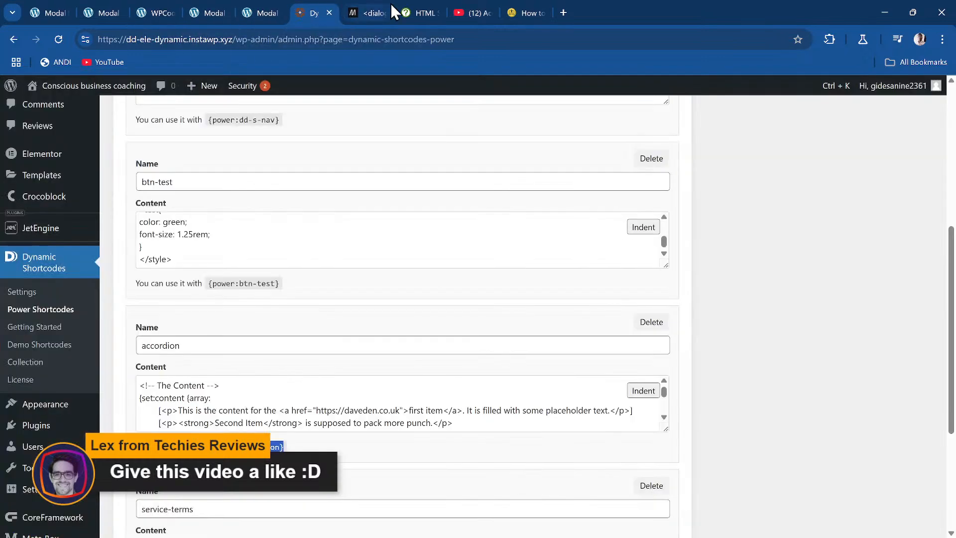
pyautogui.scroll(6, 43, 260)
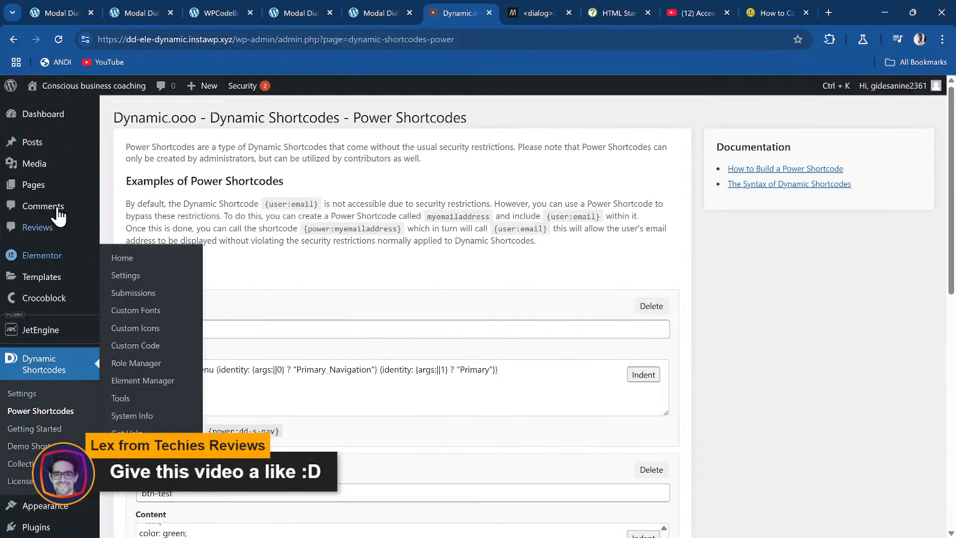
pyautogui.rightClick(124, 192)
pyautogui.click(156, 205)
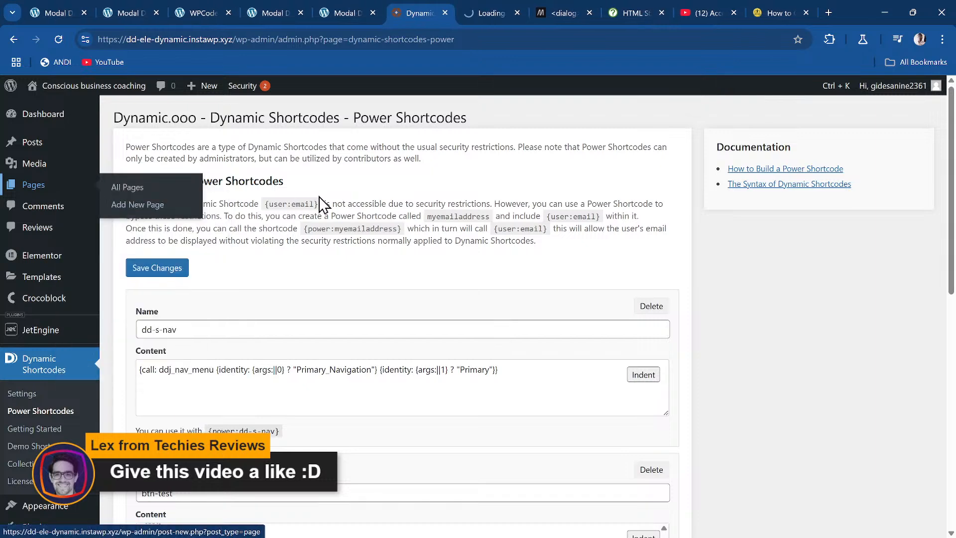
# - View the Accordion Example page from the pages list and open its accessibility panel
pyautogui.click(492, 11)
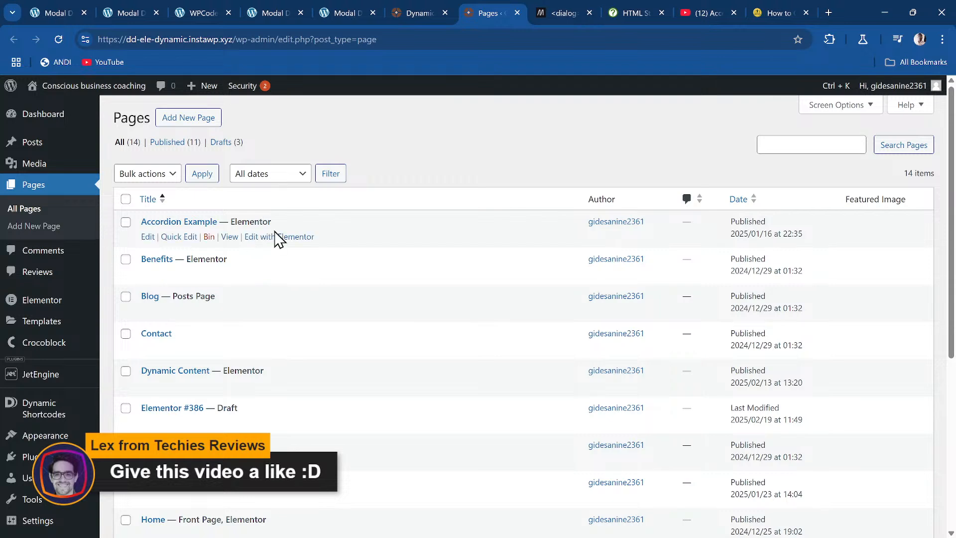
pyautogui.click(229, 237)
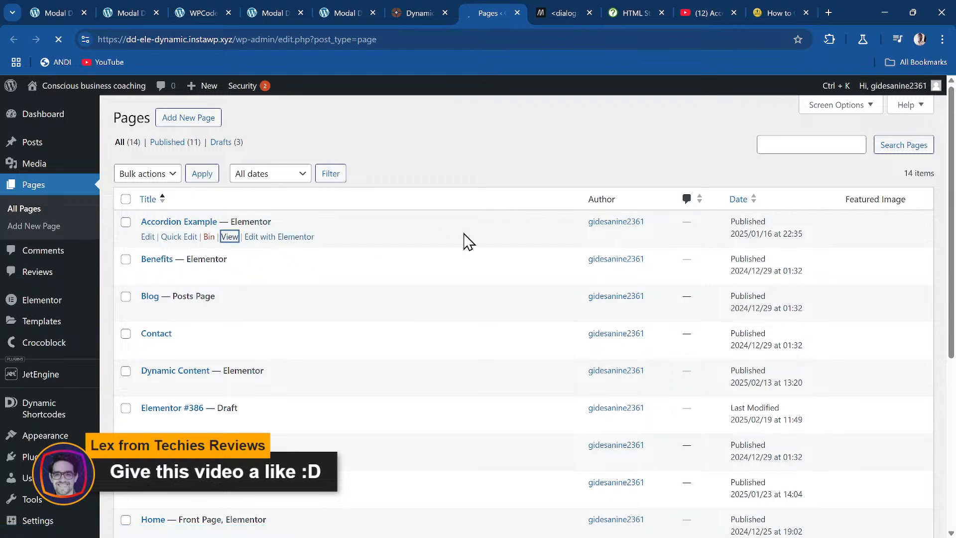
pyautogui.scroll(-6, 630, 292)
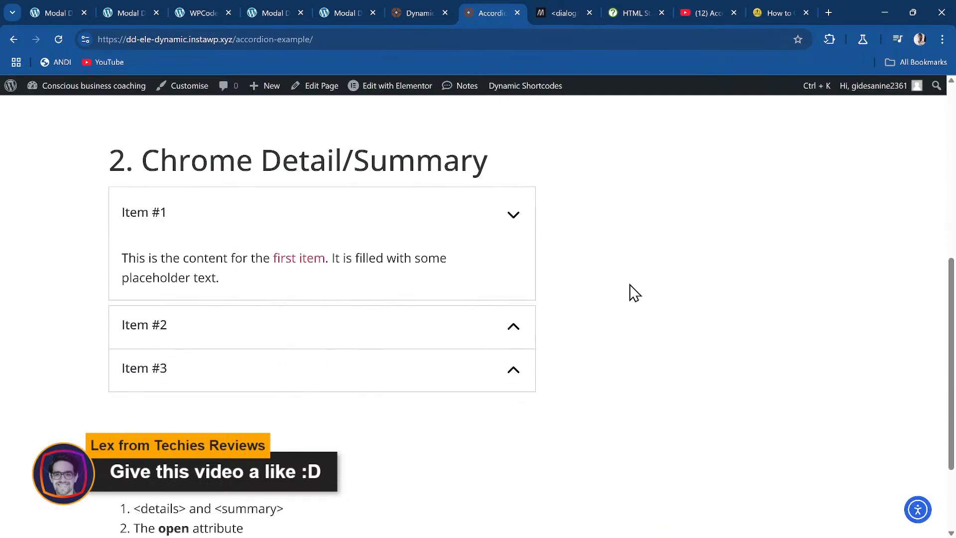
pyautogui.click(918, 509)
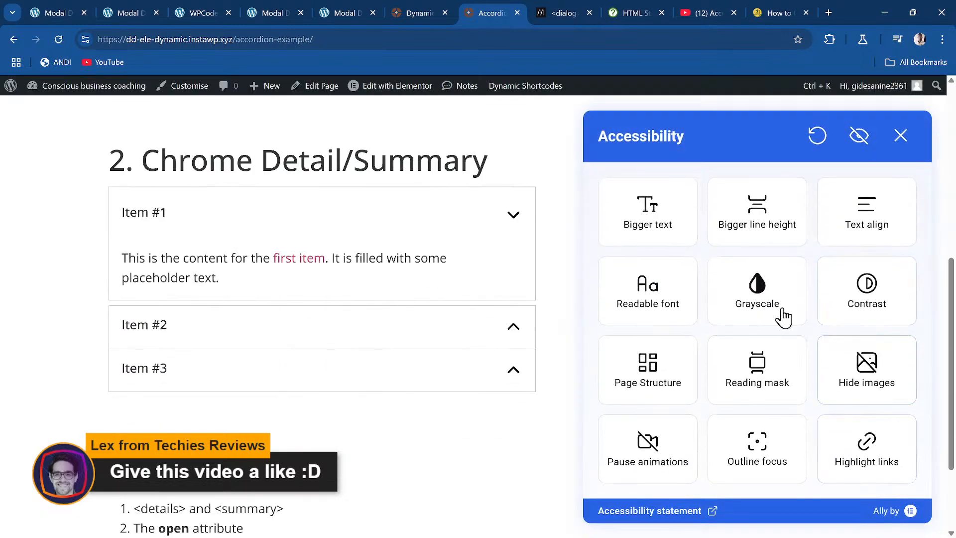
# - Zoom the accordion page to 150% and scroll through it with the panel open
pyautogui.scroll(7, 523, 199)
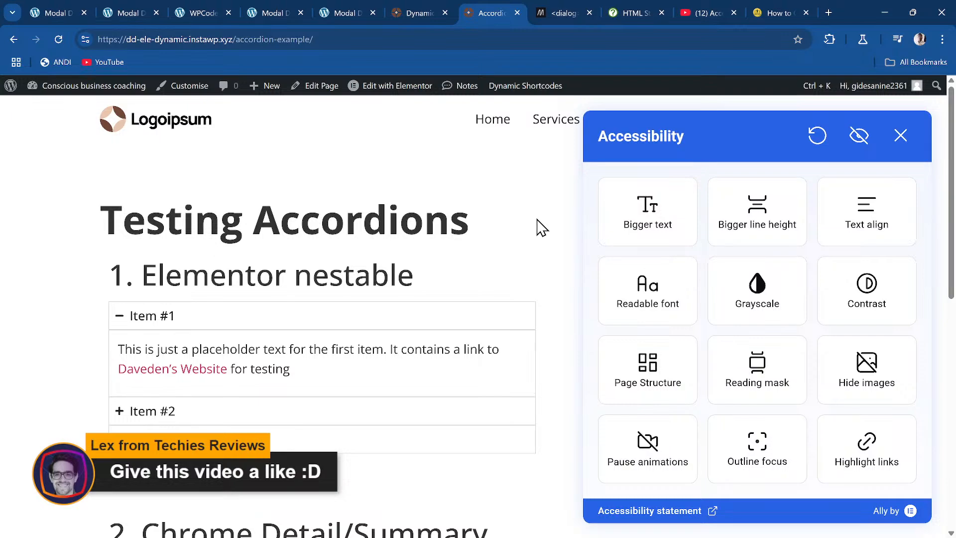
pyautogui.hotkey('ctrl', '+')
pyautogui.hotkey('ctrl', '+')
pyautogui.hotkey('ctrl', '+')
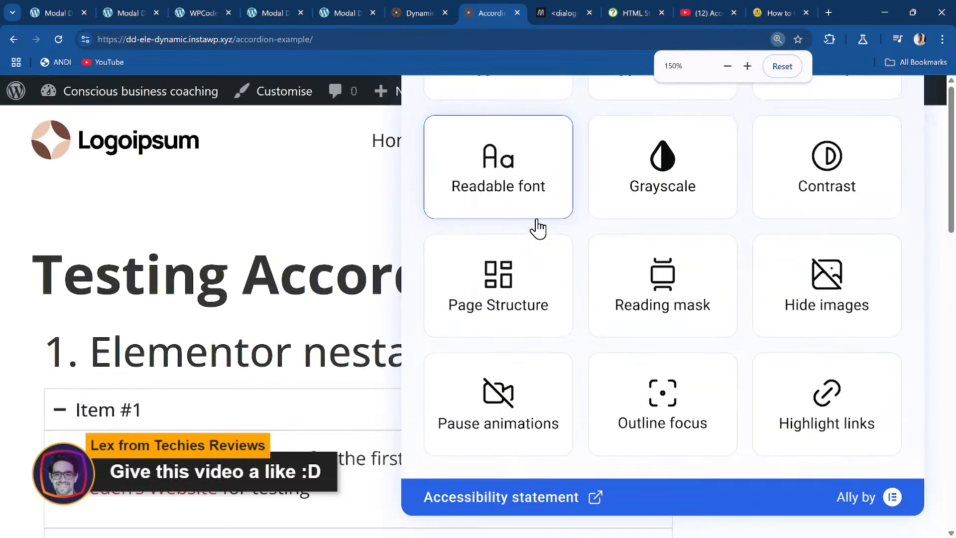
pyautogui.scroll(-12, 258, 260)
pyautogui.scroll(12, 260, 256)
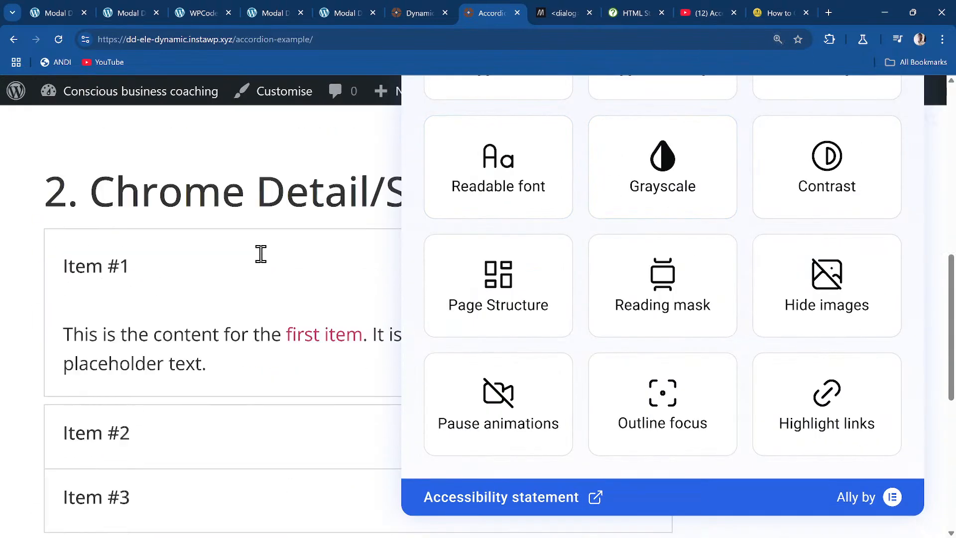
pyautogui.scroll(-13, 262, 258)
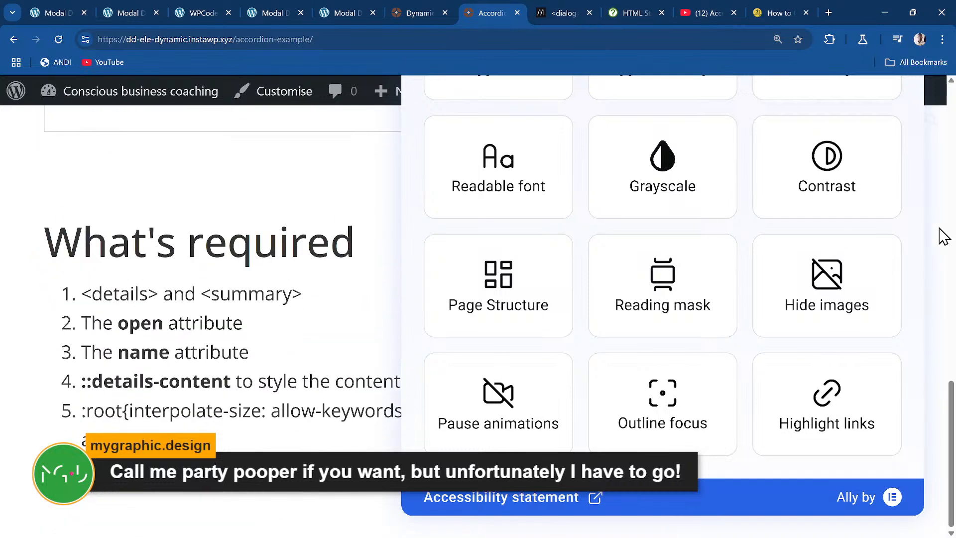
pyautogui.scroll(8, 944, 237)
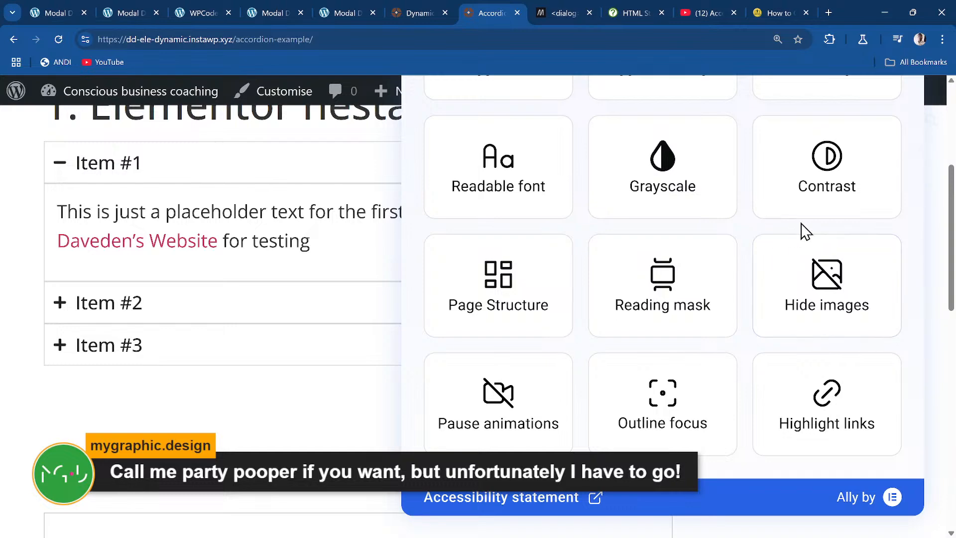
pyautogui.scroll(-5, 757, 222)
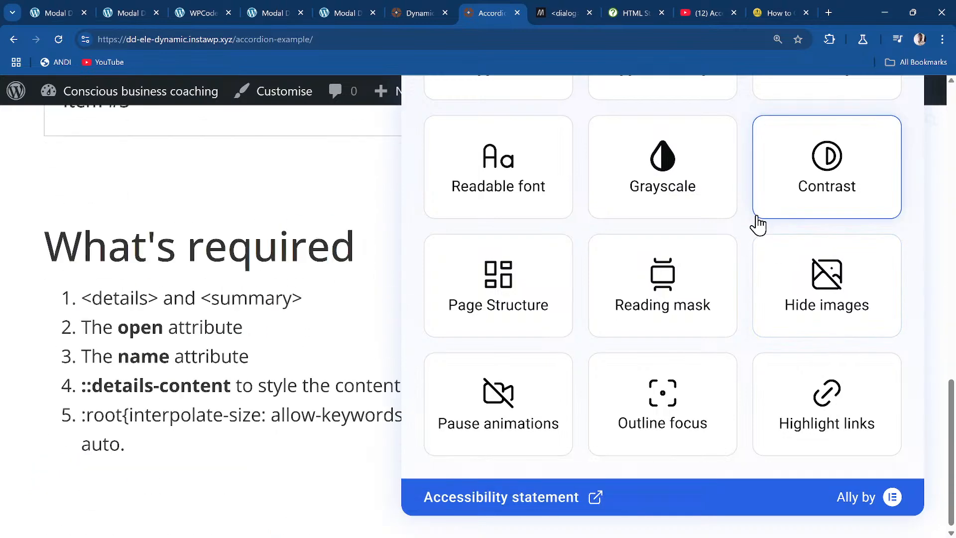
pyautogui.scroll(6, 758, 222)
pyautogui.scroll(3, 555, 194)
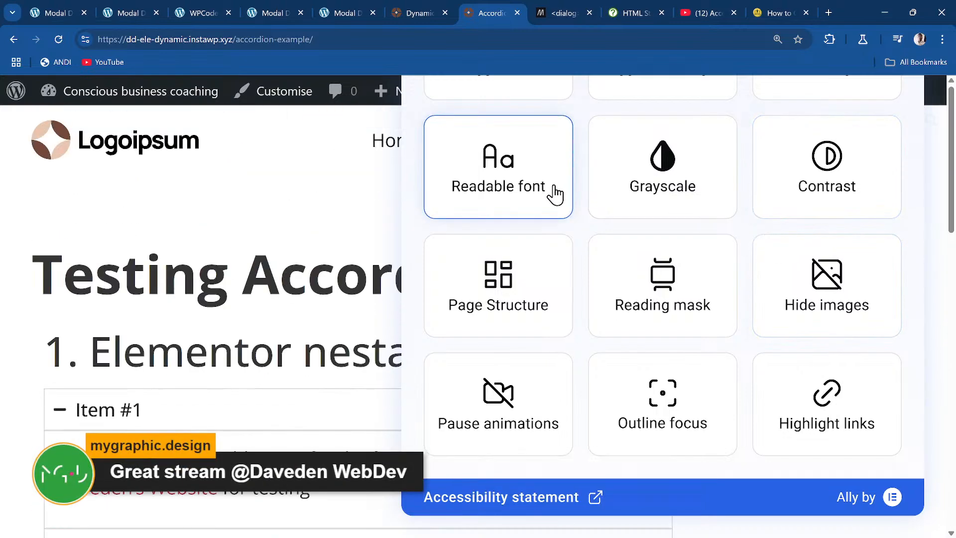
pyautogui.scroll(-8, 229, 256)
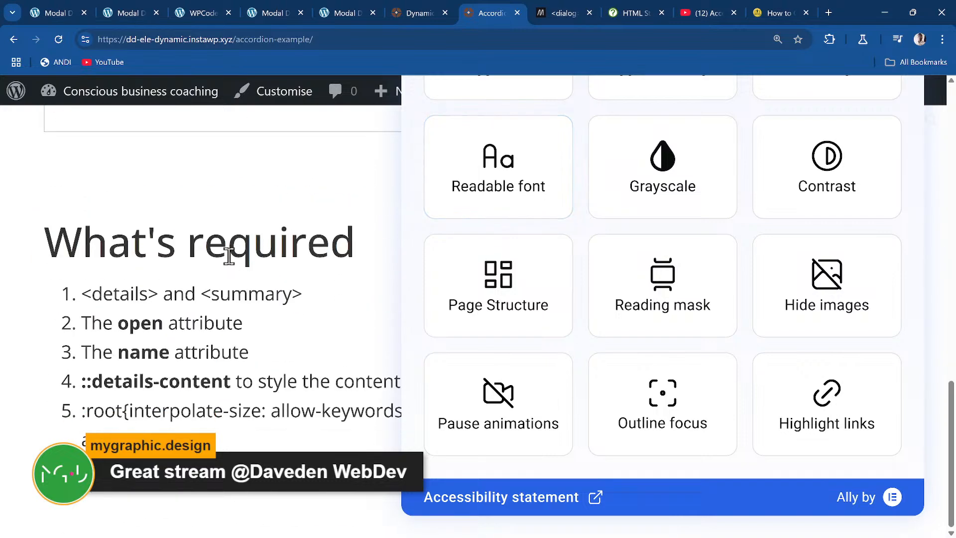
# - Reset the accessible modals article to normal zoom and close the e-book popup
pyautogui.click(778, 12)
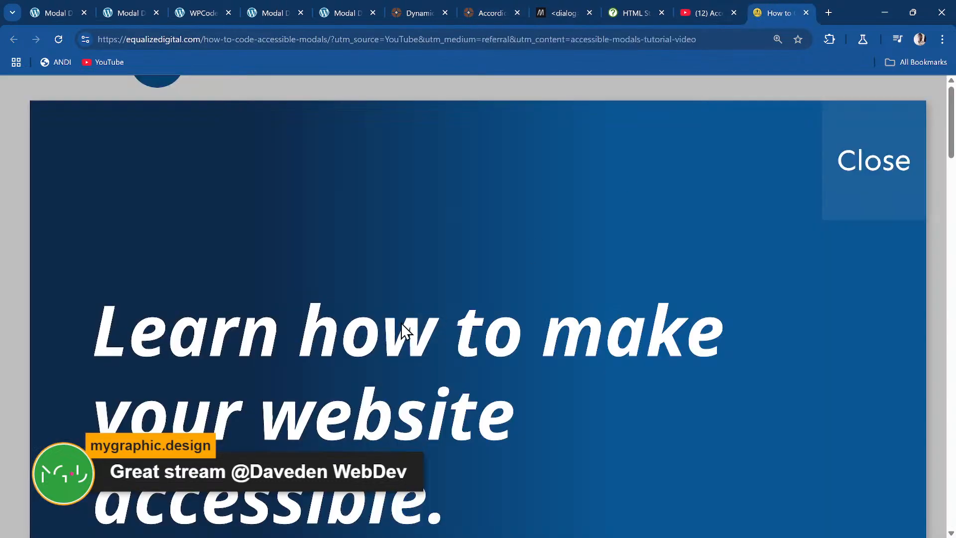
pyautogui.scroll(-10, 583, 274)
pyautogui.scroll(10, 584, 277)
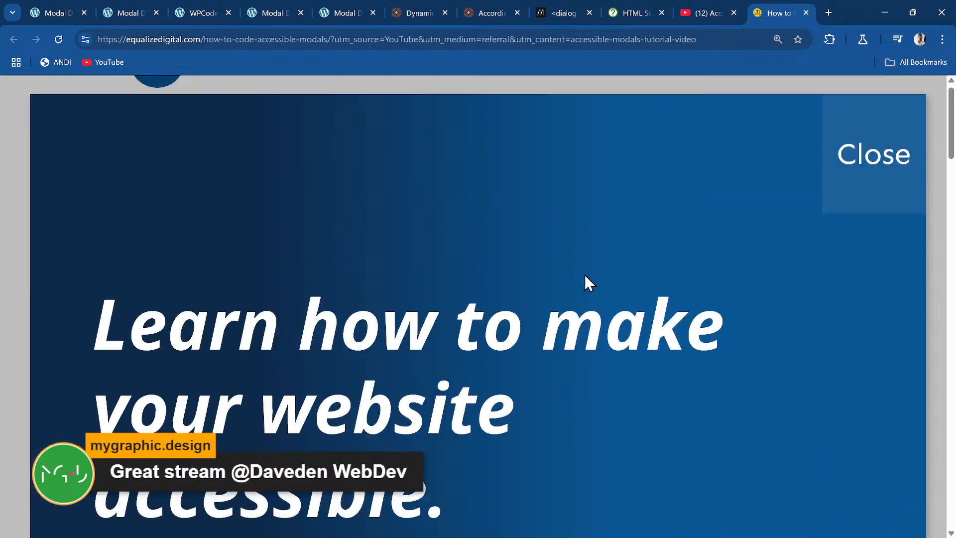
pyautogui.hotkey('ctrl', '0')
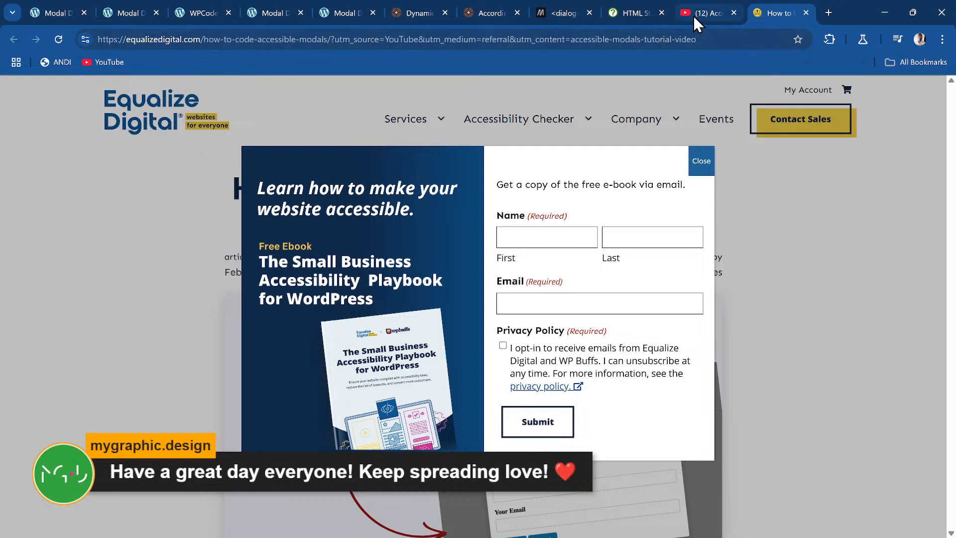
pyautogui.click(698, 170)
# - Scroll down the article to the CodePen example of the modal's ARIA-labelled HTML
pyautogui.scroll(-4, 636, 179)
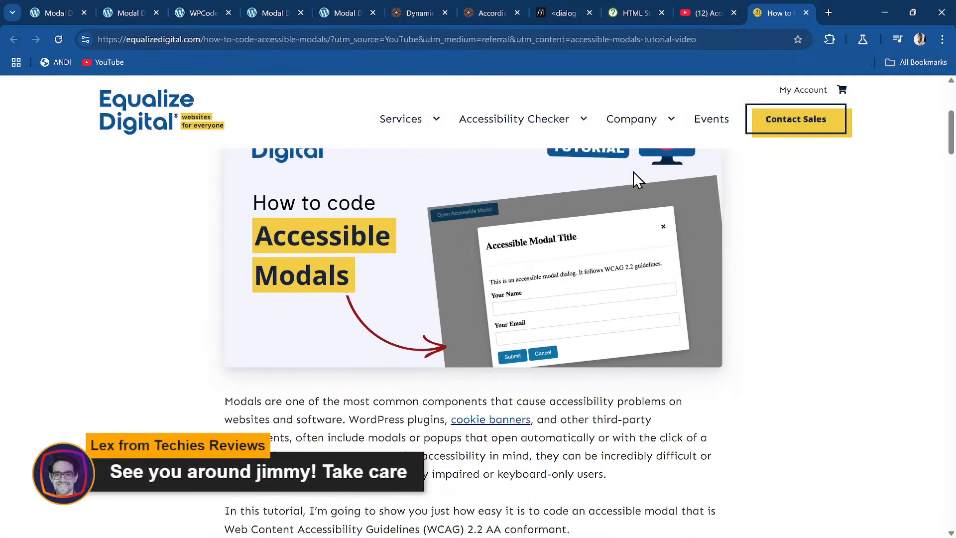
pyautogui.scroll(-6, 631, 179)
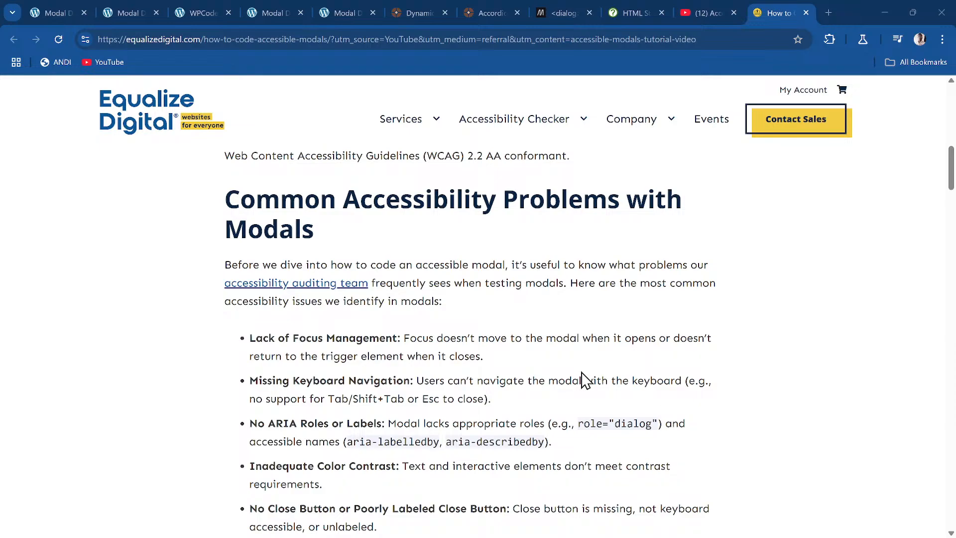
pyautogui.scroll(10, 518, 335)
pyautogui.scroll(-20, 556, 358)
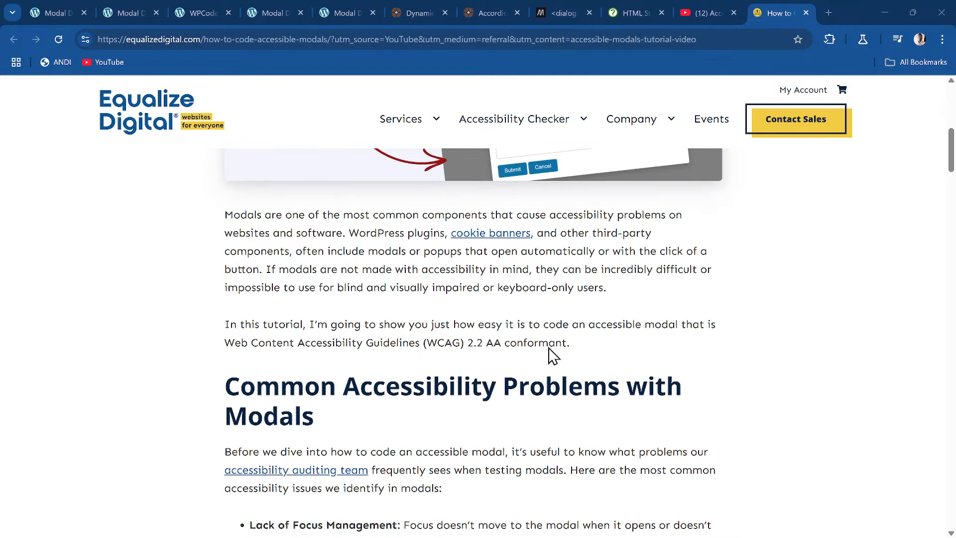
pyautogui.scroll(-8, 553, 356)
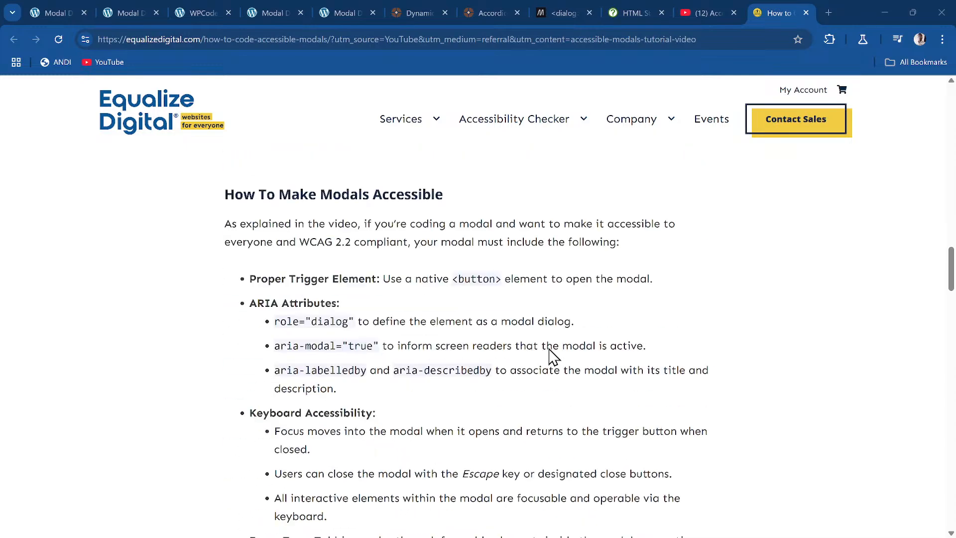
pyautogui.scroll(-3, 552, 356)
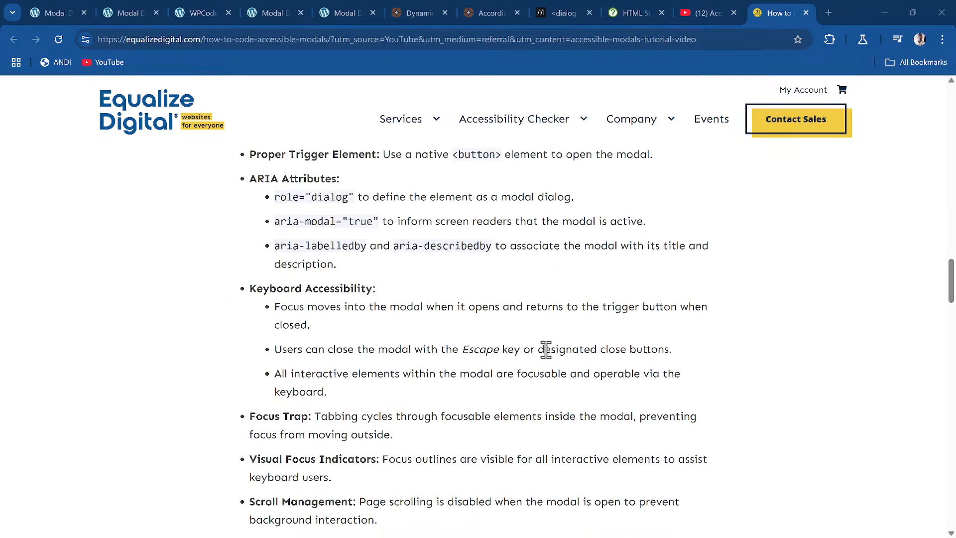
pyautogui.scroll(-5, 547, 349)
pyautogui.scroll(-12, 546, 349)
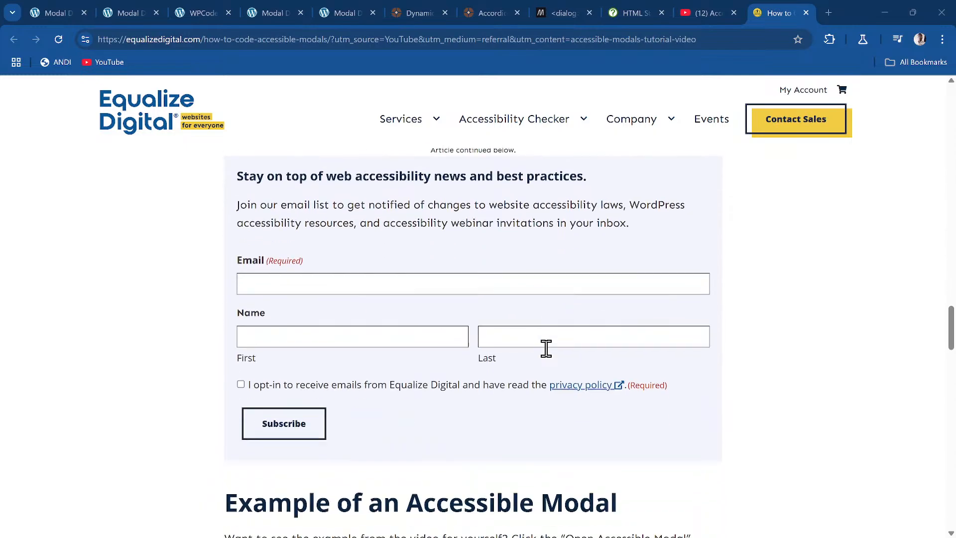
pyautogui.scroll(-10, 547, 349)
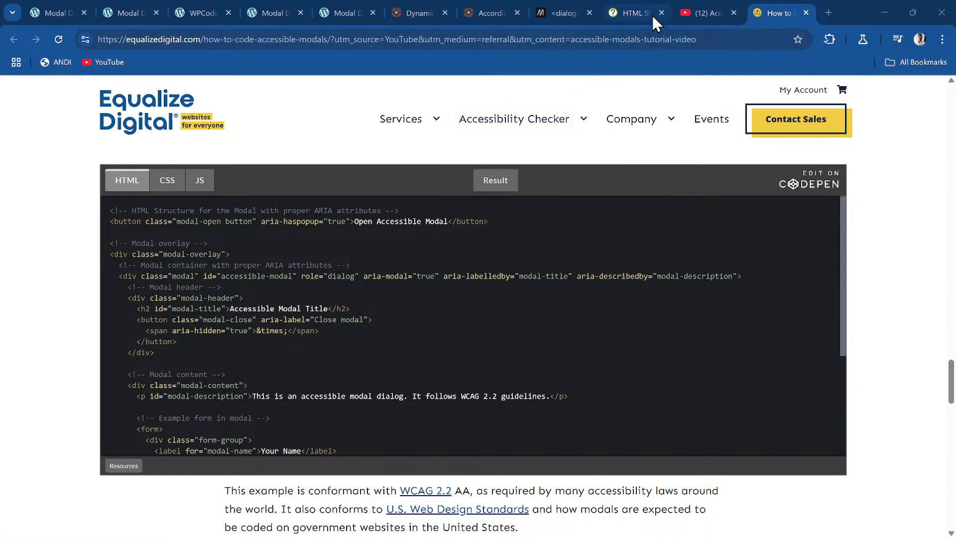
# - Inspect the Readable font tile, shorten the responsive preview to 262 and enlarge DevTools text
pyautogui.click(493, 13)
pyautogui.rightClick(538, 190)
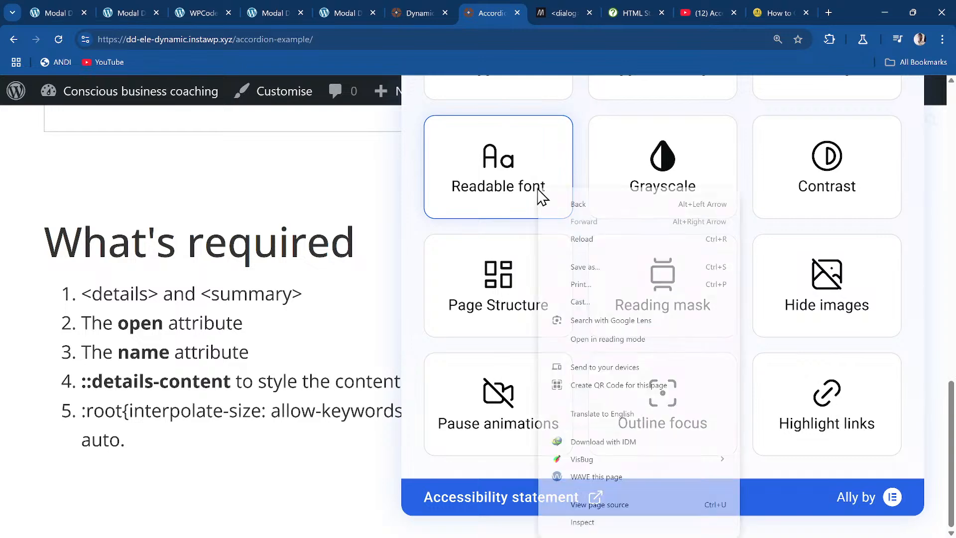
pyautogui.click(595, 529)
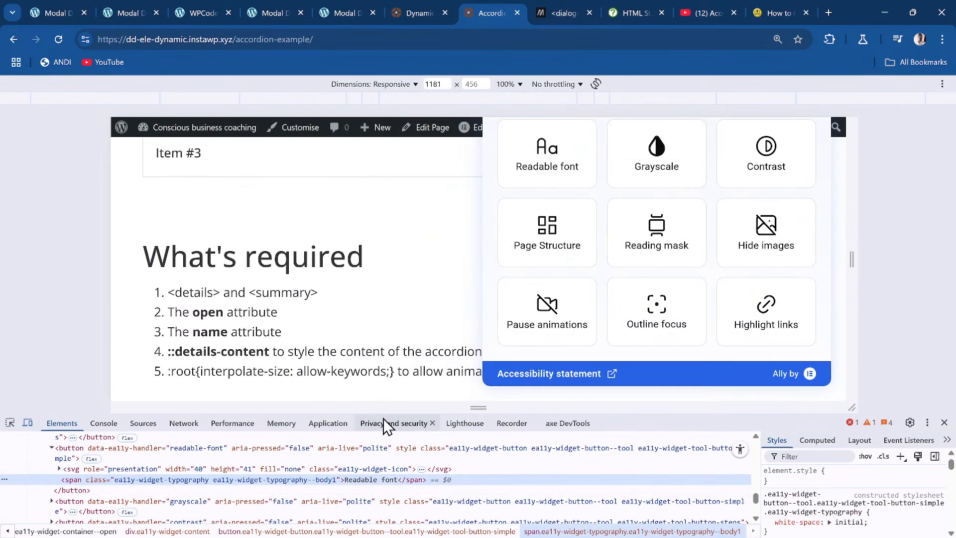
pyautogui.moveTo(395, 405); pyautogui.dragTo(378, 279)
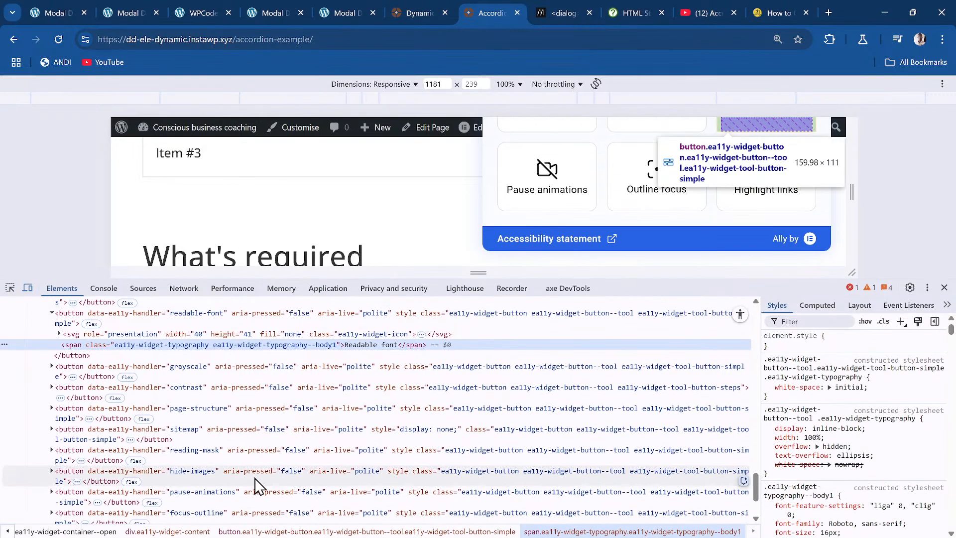
pyautogui.hotkey('ctrl', '+')
pyautogui.hotkey('ctrl', '+')
pyautogui.hotkey('ctrl', '+')
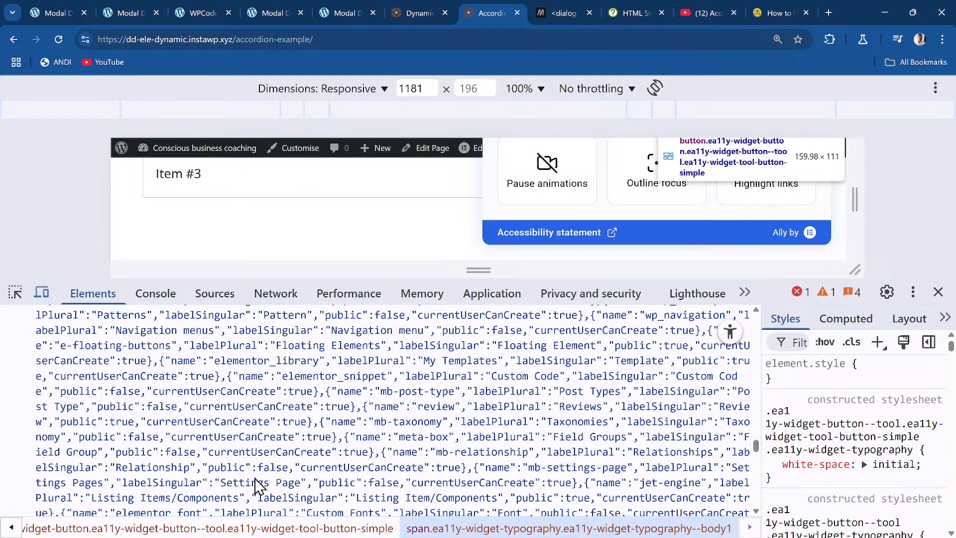
pyautogui.scroll(5, 254, 489)
pyautogui.scroll(1, 323, 496)
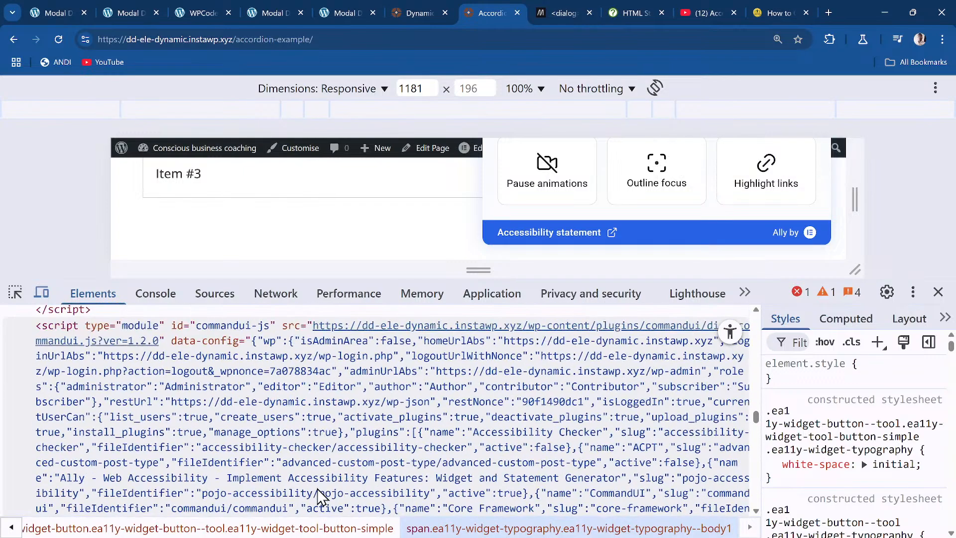
pyautogui.scroll(5, 319, 493)
pyautogui.scroll(-4, 234, 471)
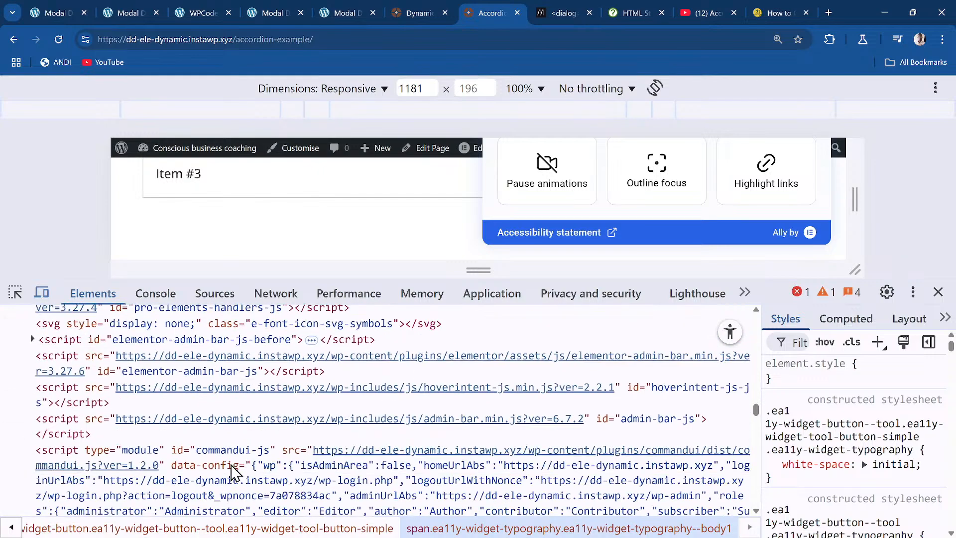
pyautogui.scroll(6, 257, 459)
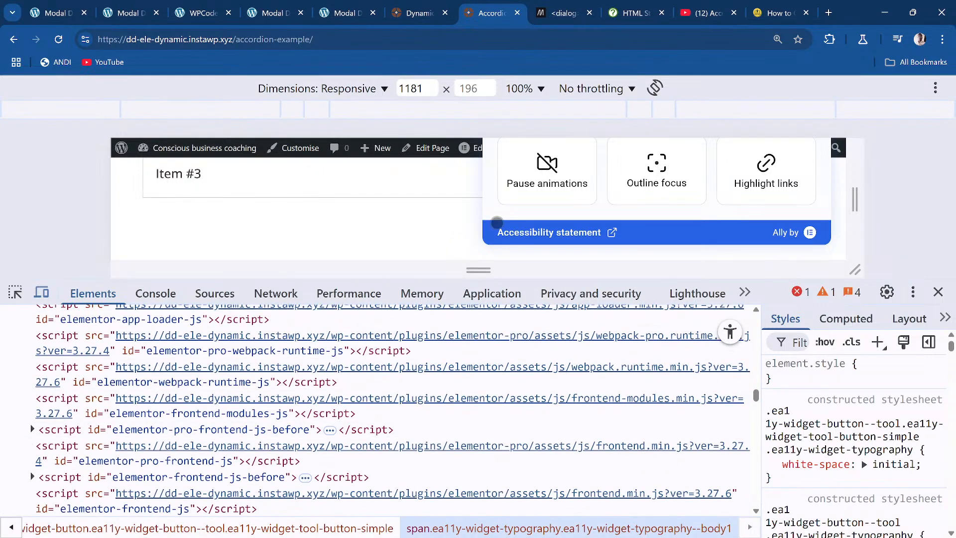
# - Inspect the Accessibility statement footer, collapse the widget's dialog element, and close DevTools
pyautogui.rightClick(494, 220)
pyautogui.click(545, 428)
pyautogui.scroll(12, 78, 455)
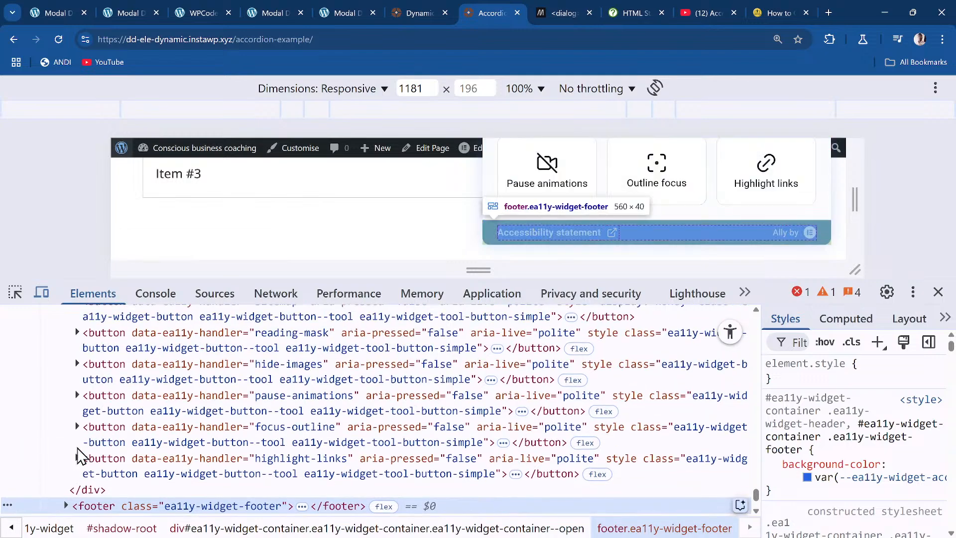
pyautogui.scroll(-3, 78, 455)
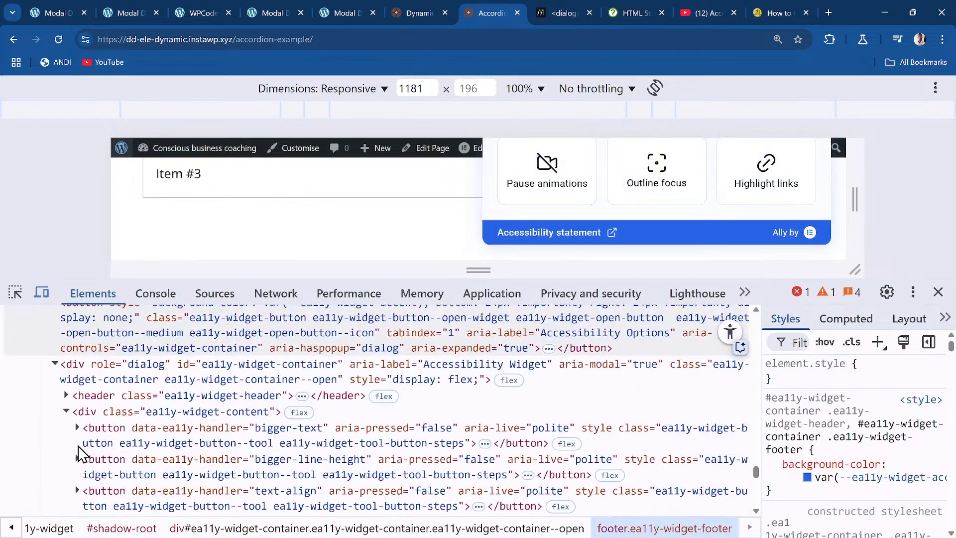
pyautogui.scroll(4, 79, 451)
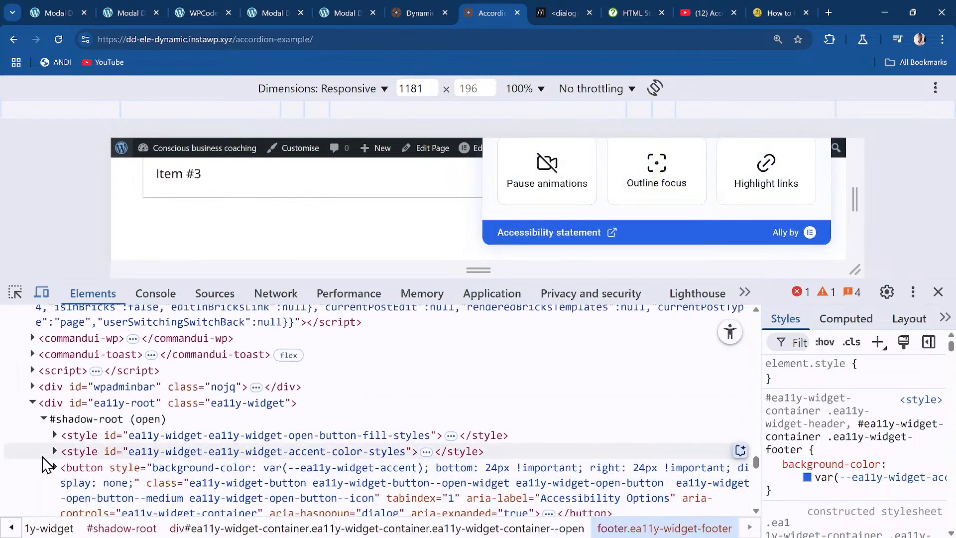
pyautogui.scroll(2, 47, 441)
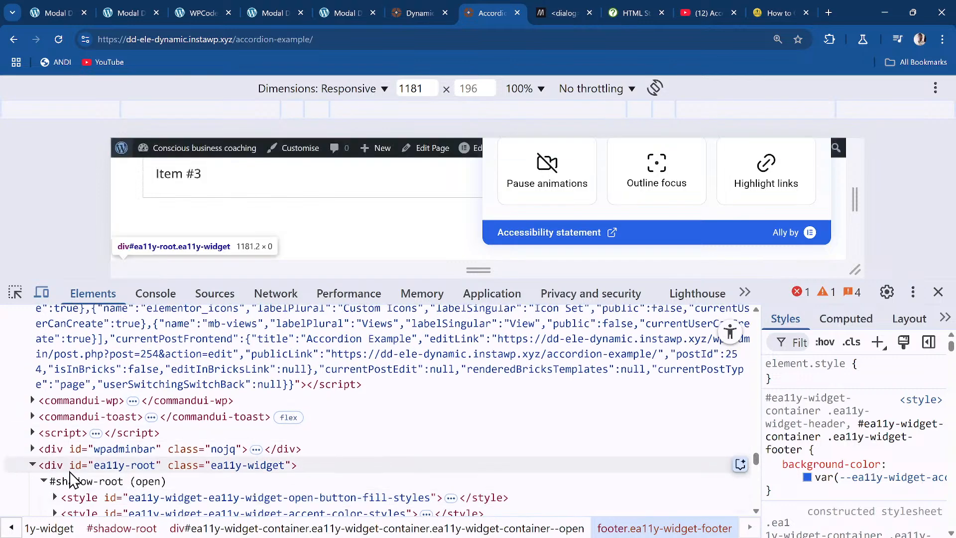
pyautogui.scroll(-2, 118, 474)
pyautogui.scroll(-4, 120, 473)
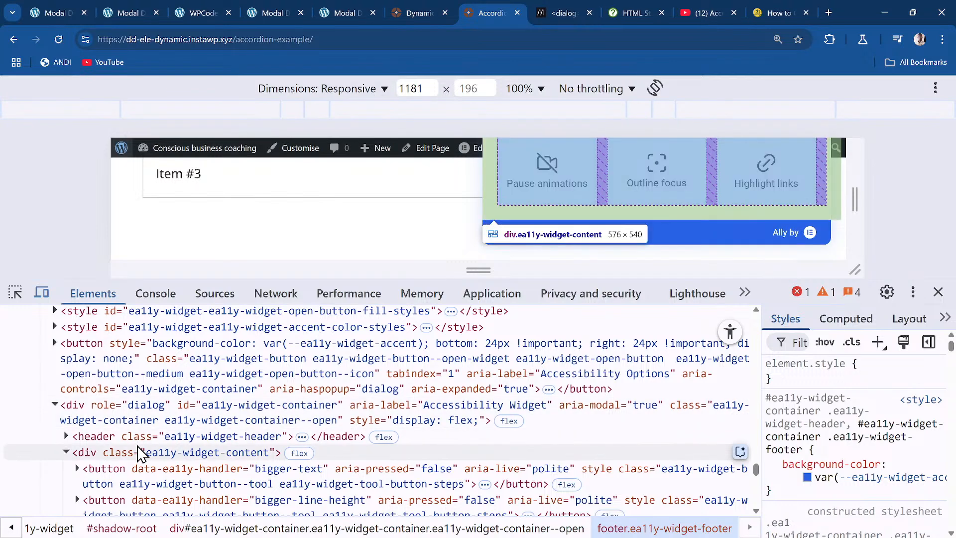
pyautogui.click(55, 407)
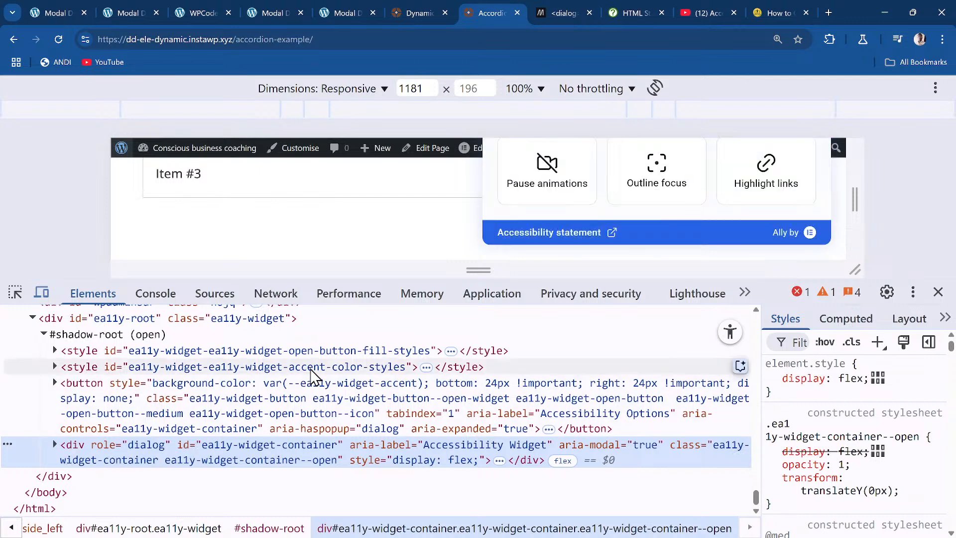
pyautogui.click(938, 294)
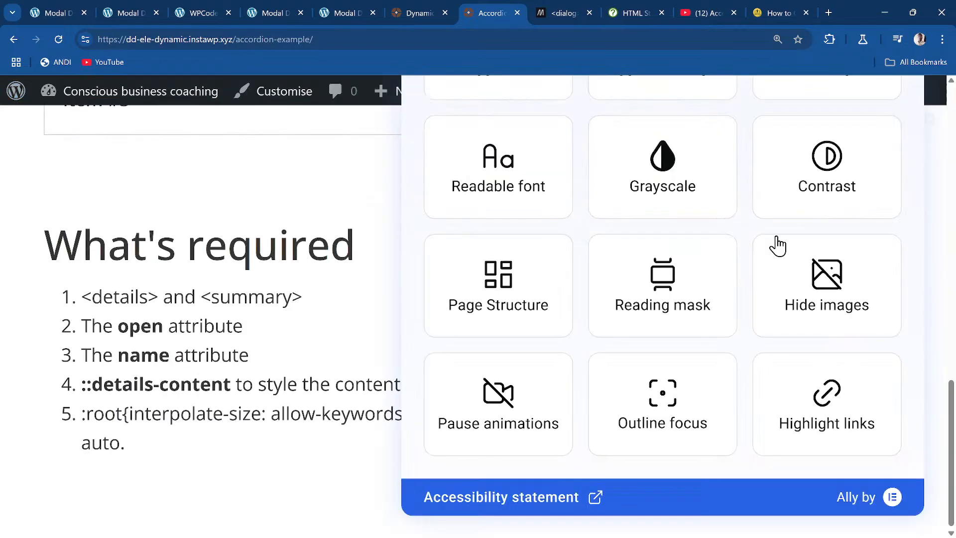
# - Scroll MDN's <dialog> Examples to 'Closing a dialog with a required form input'
pyautogui.click(551, 11)
pyautogui.scroll(20, 466, 202)
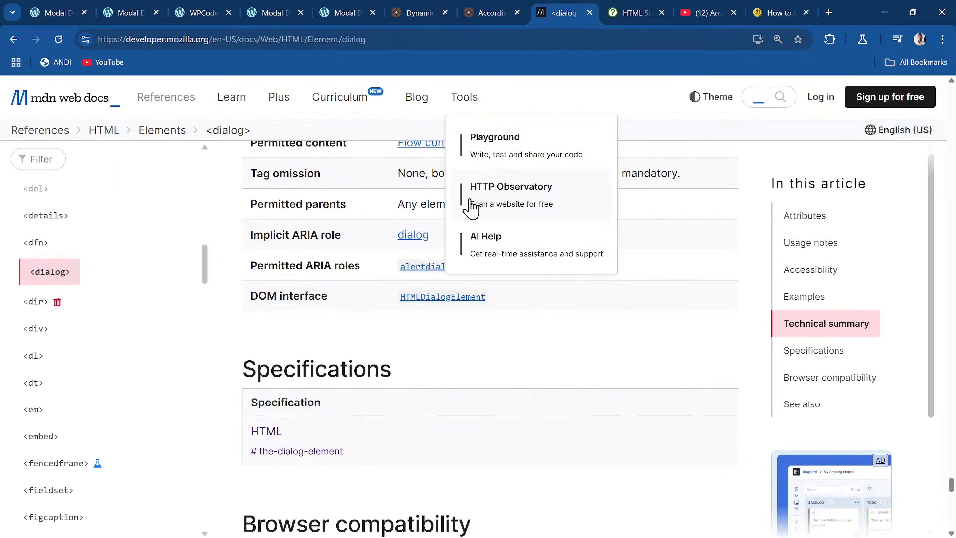
pyautogui.scroll(15, 466, 202)
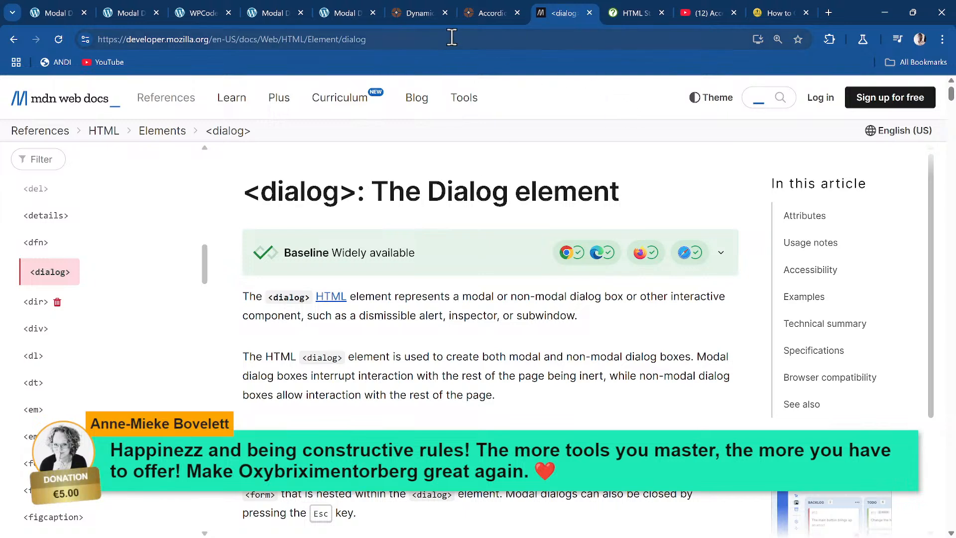
pyautogui.scroll(-15, 383, 194)
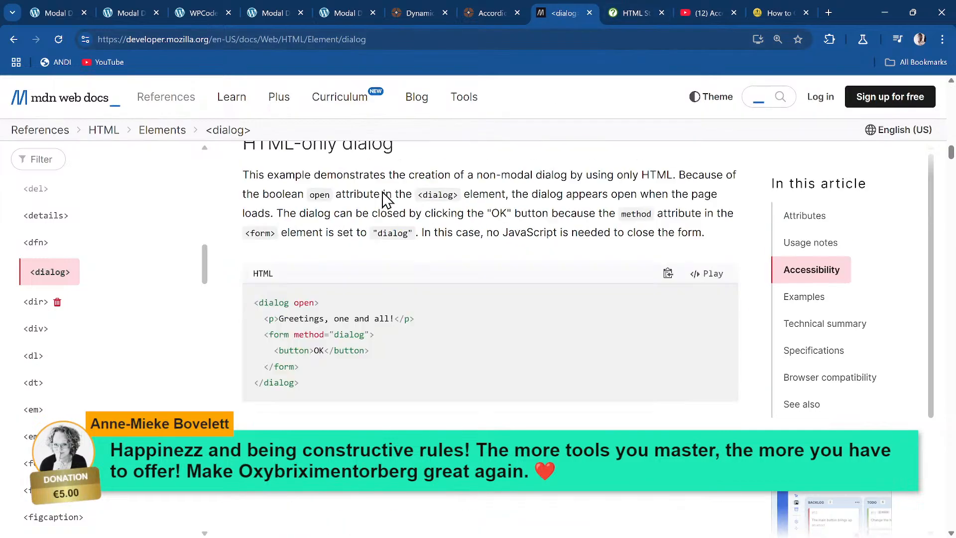
pyautogui.scroll(-15, 386, 199)
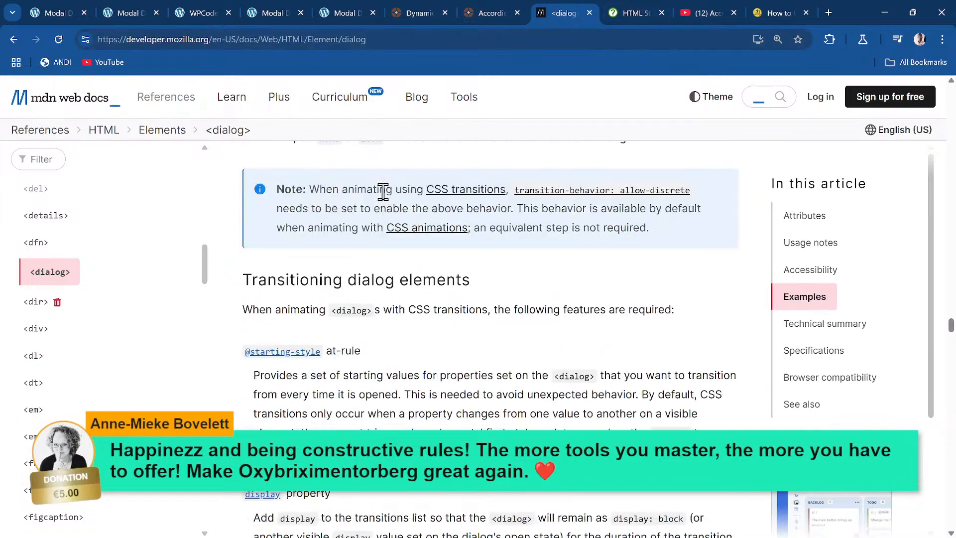
pyautogui.scroll(18, 383, 194)
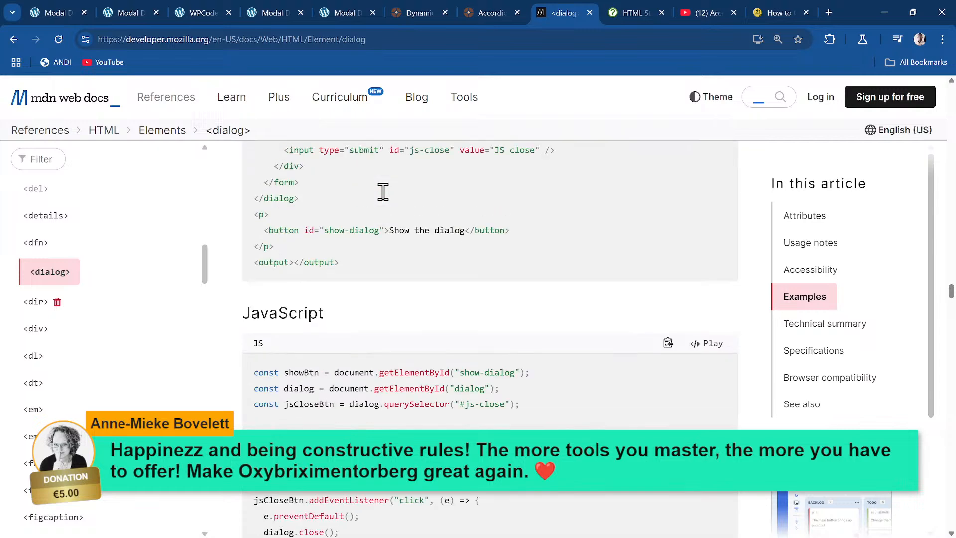
pyautogui.scroll(6, 388, 201)
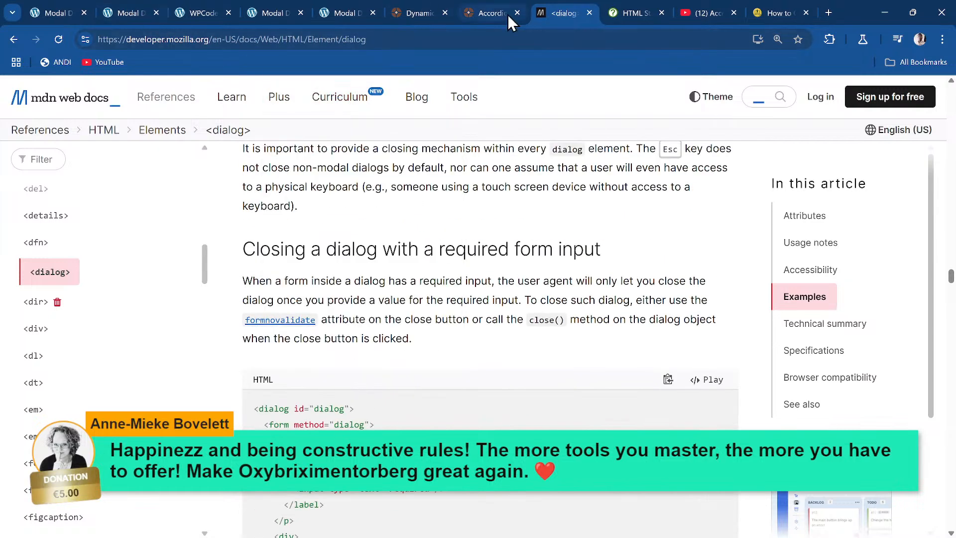
# - Scroll the HTML Standard to '4.11.4 The dialog element' with its closedby and open attributes
pyautogui.click(626, 9)
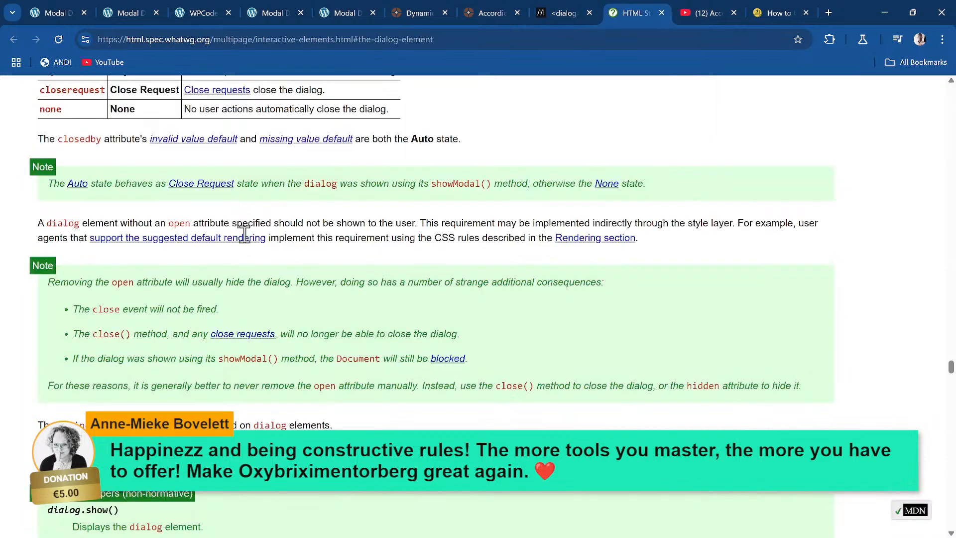
pyautogui.scroll(6, 246, 239)
pyautogui.scroll(6, 247, 244)
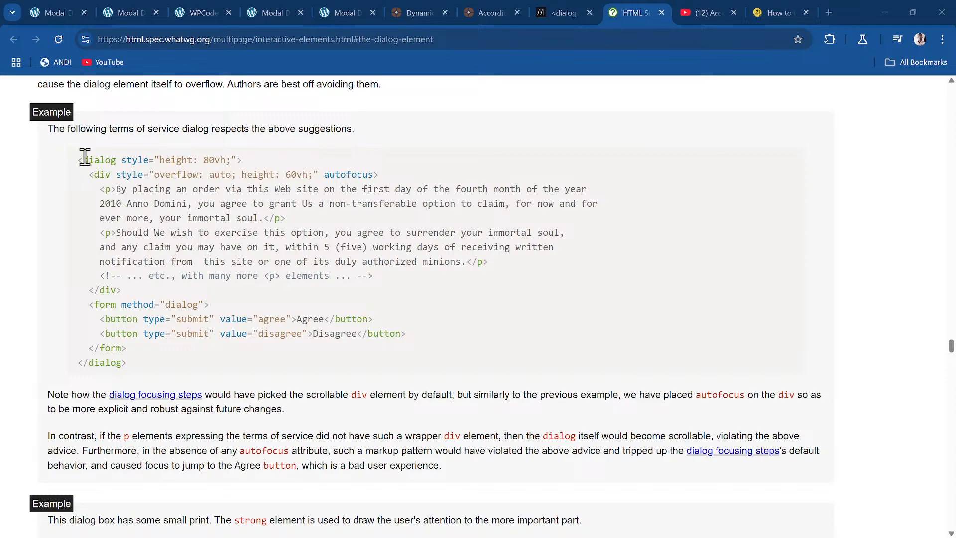
pyautogui.scroll(12, 81, 162)
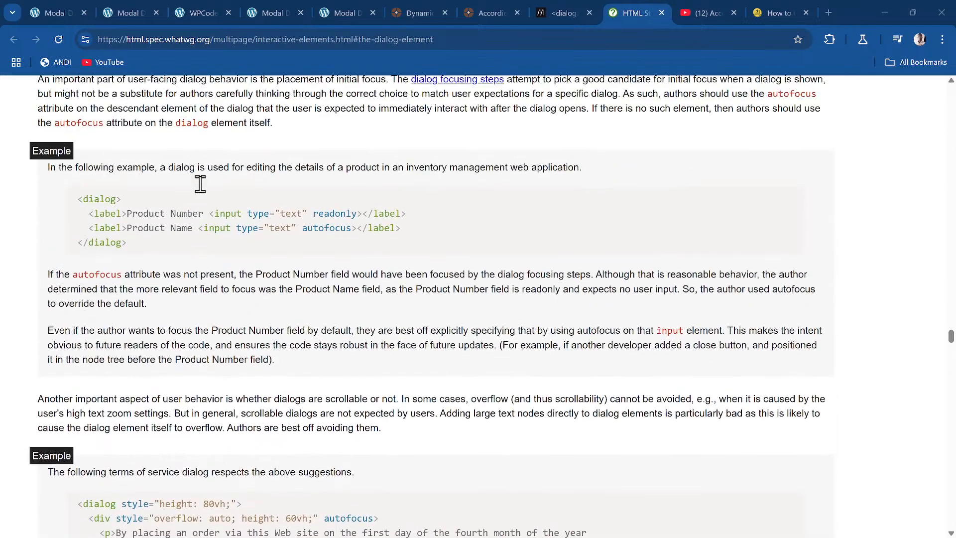
pyautogui.scroll(14, 200, 184)
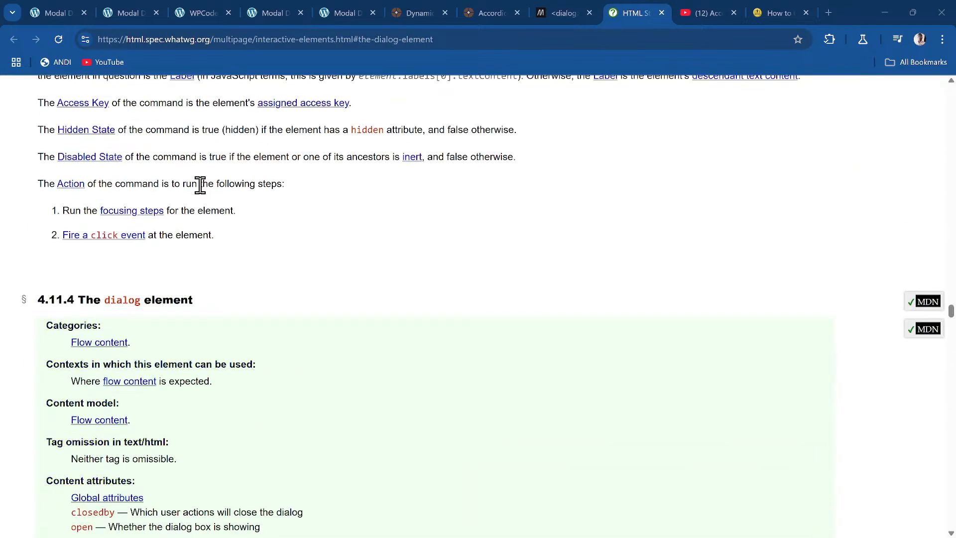
pyautogui.scroll(-3, 199, 186)
pyautogui.scroll(-1, 199, 185)
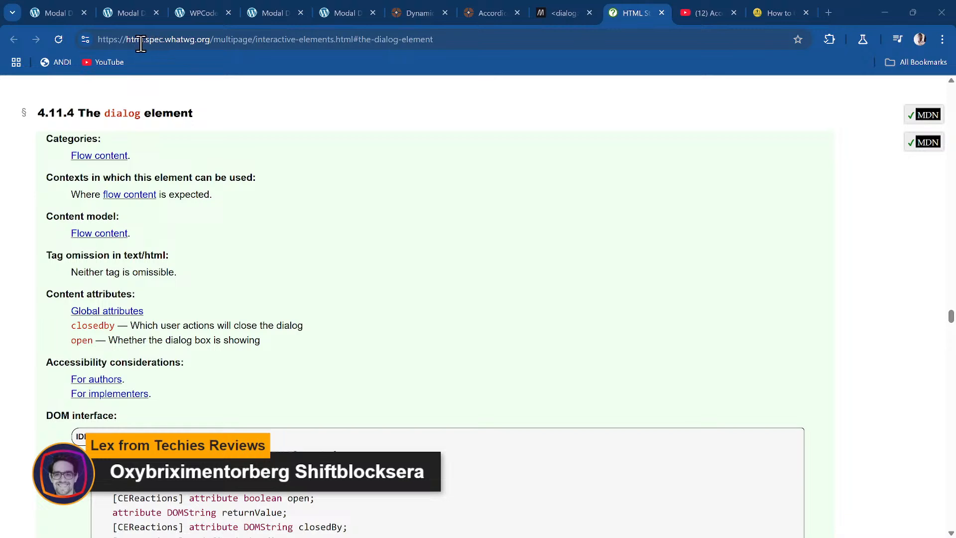
pyautogui.click(550, 8)
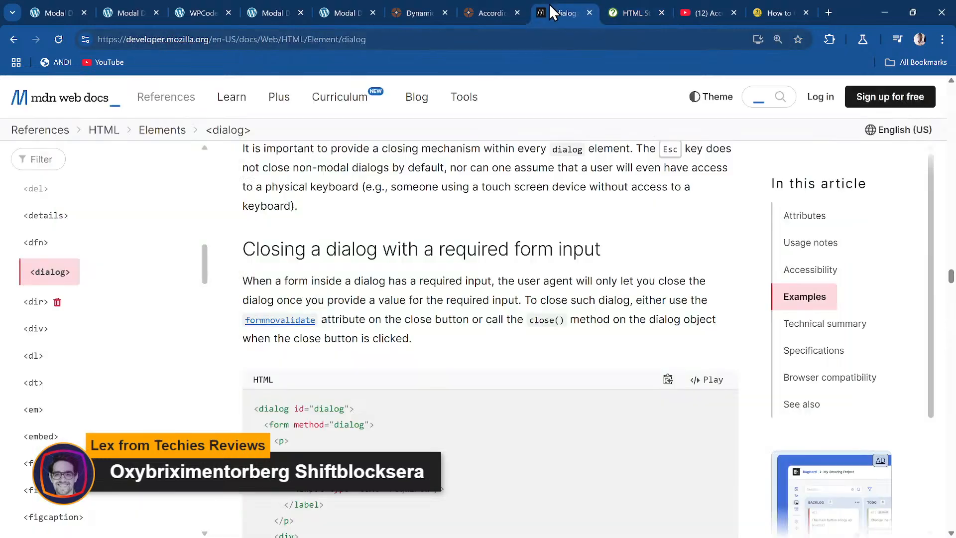
pyautogui.click(478, 43)
pyautogui.hotkey('ctrl', 'c')
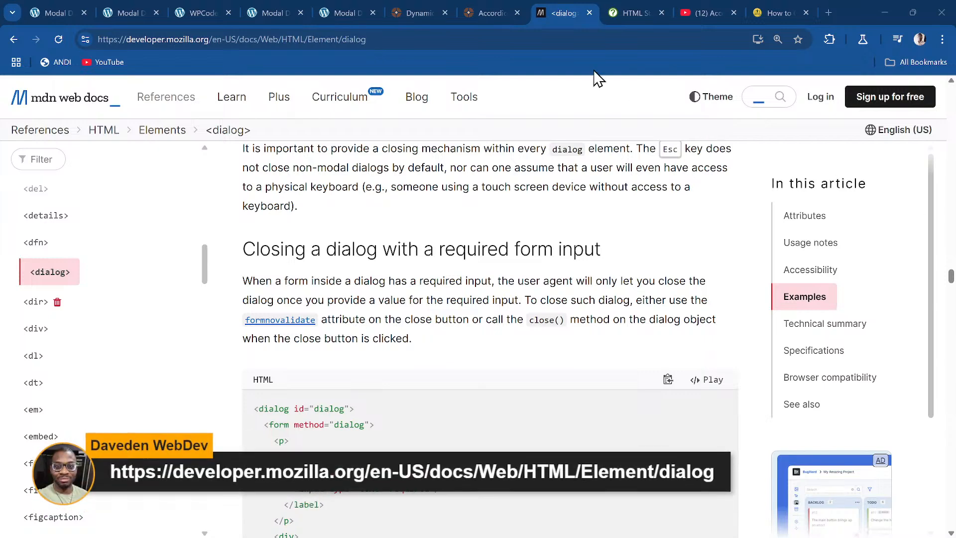
pyautogui.click(608, 8)
pyautogui.click(523, 38)
pyautogui.hotkey('ctrl', 'v')
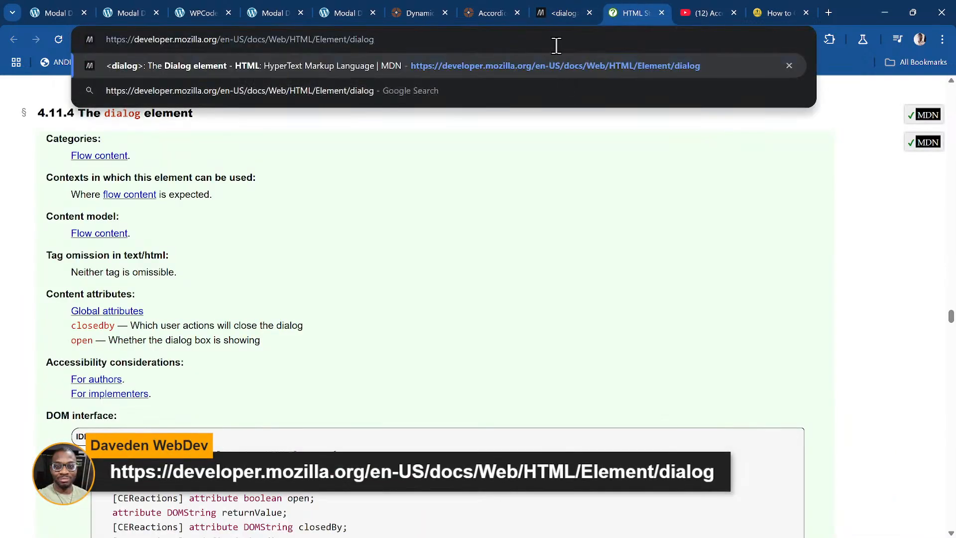
pyautogui.press('Escape')
pyautogui.click(59, 39)
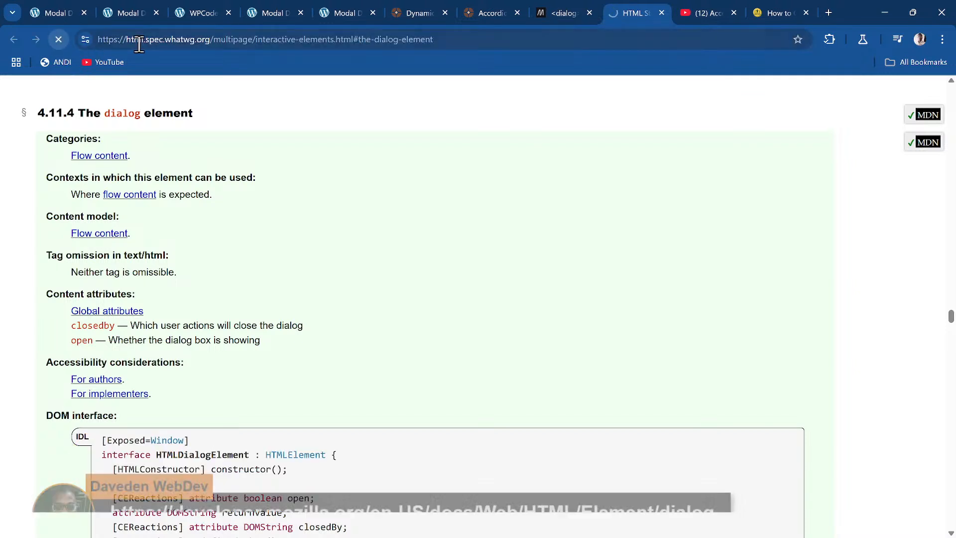
pyautogui.click(259, 40)
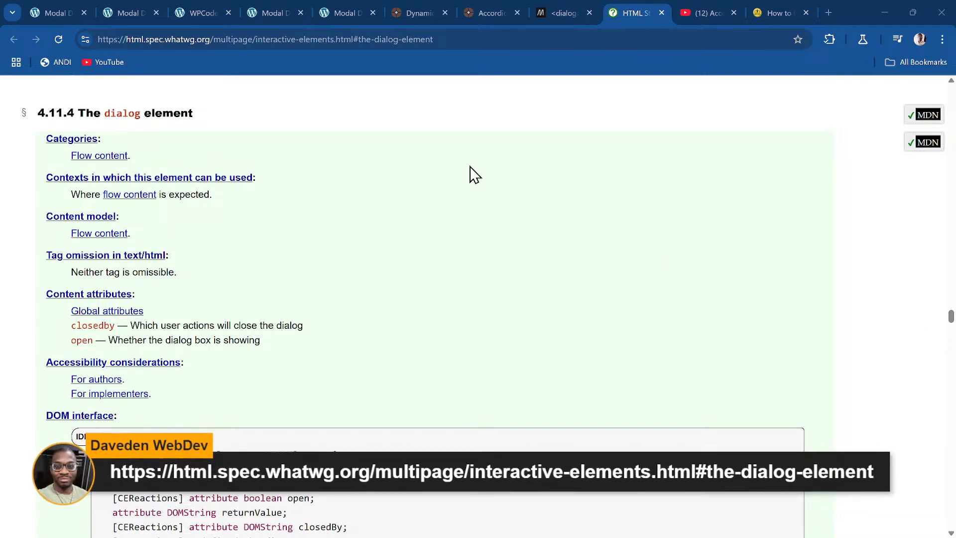
pyautogui.click(466, 130)
pyautogui.scroll(-7, 385, 235)
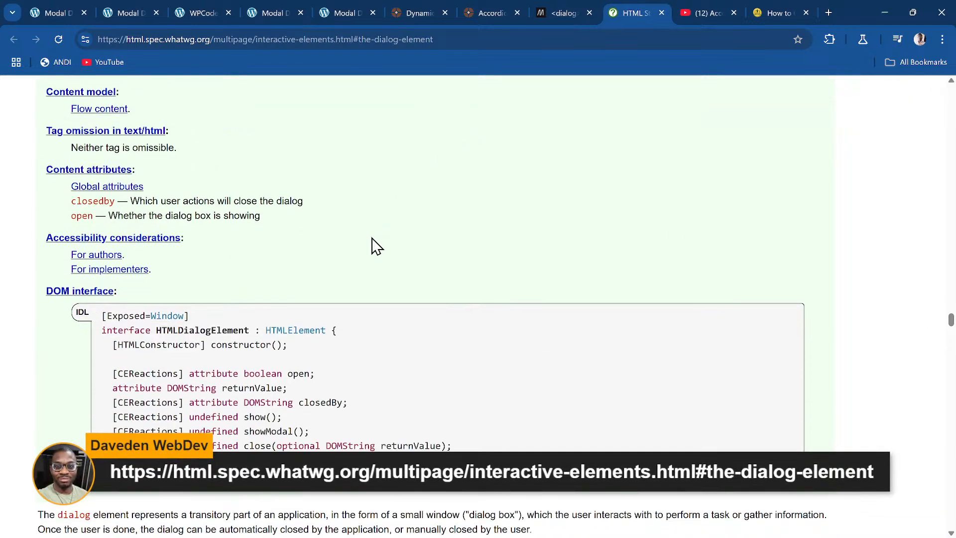
pyautogui.scroll(-4, 376, 246)
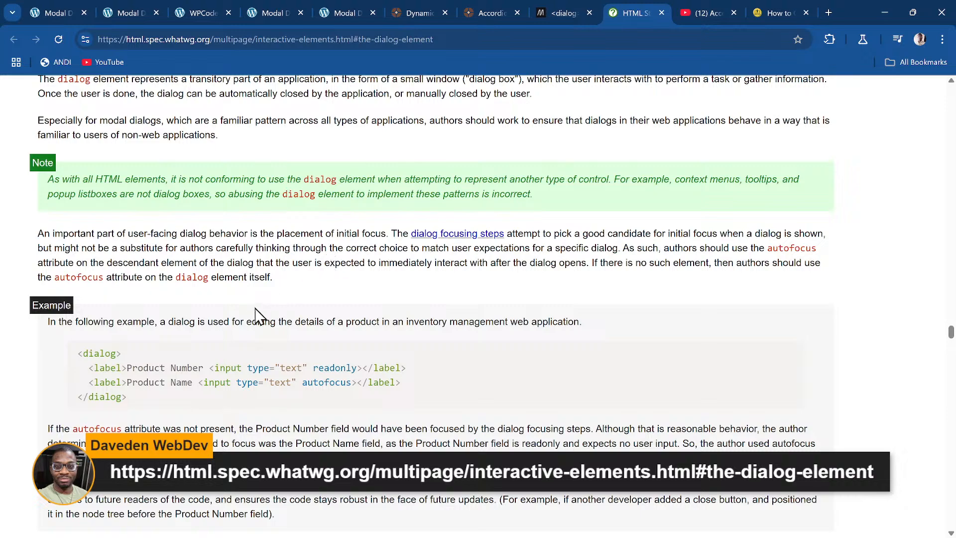
pyautogui.scroll(-2, 244, 313)
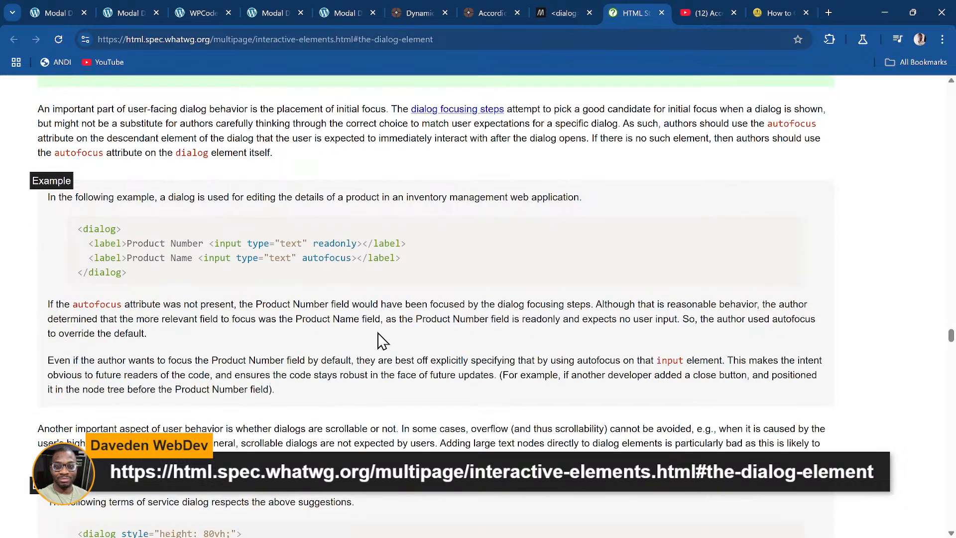
pyautogui.scroll(3, 381, 341)
pyautogui.scroll(2, 381, 341)
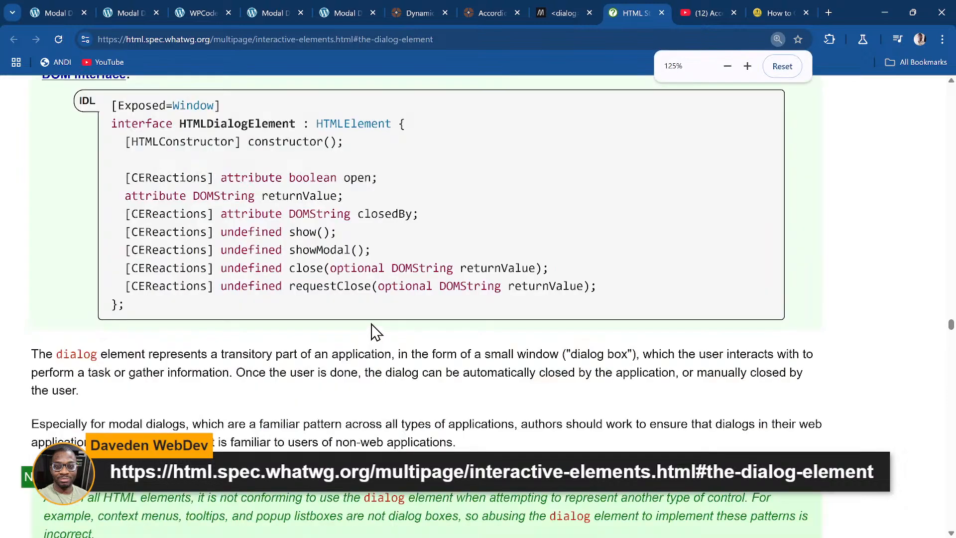
pyautogui.scroll(6, 381, 341)
pyautogui.scroll(1, 377, 336)
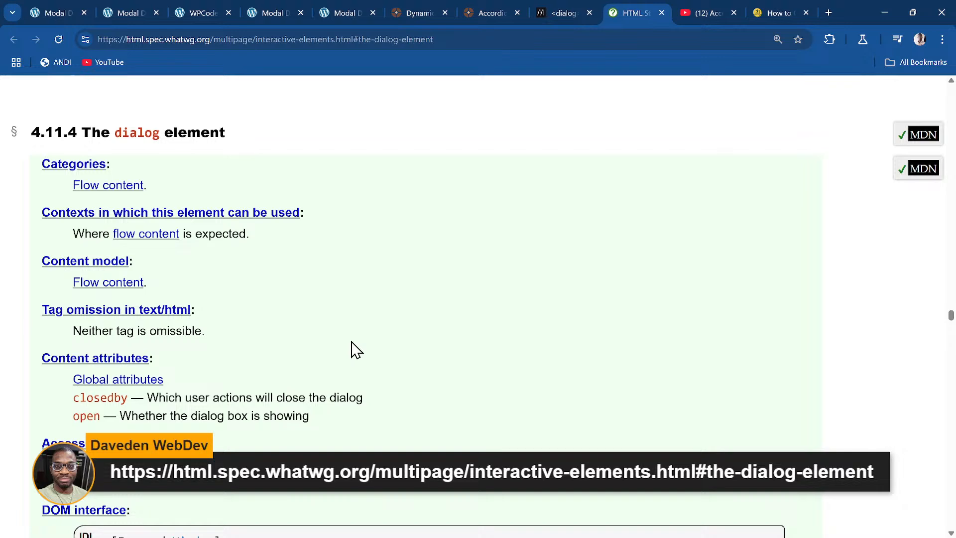
pyautogui.scroll(-2, 342, 348)
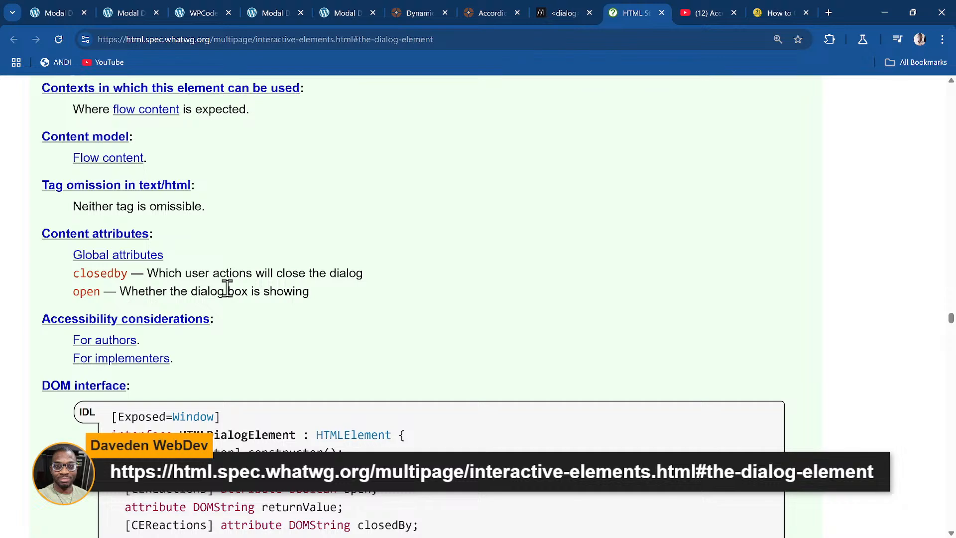
pyautogui.scroll(1, 263, 302)
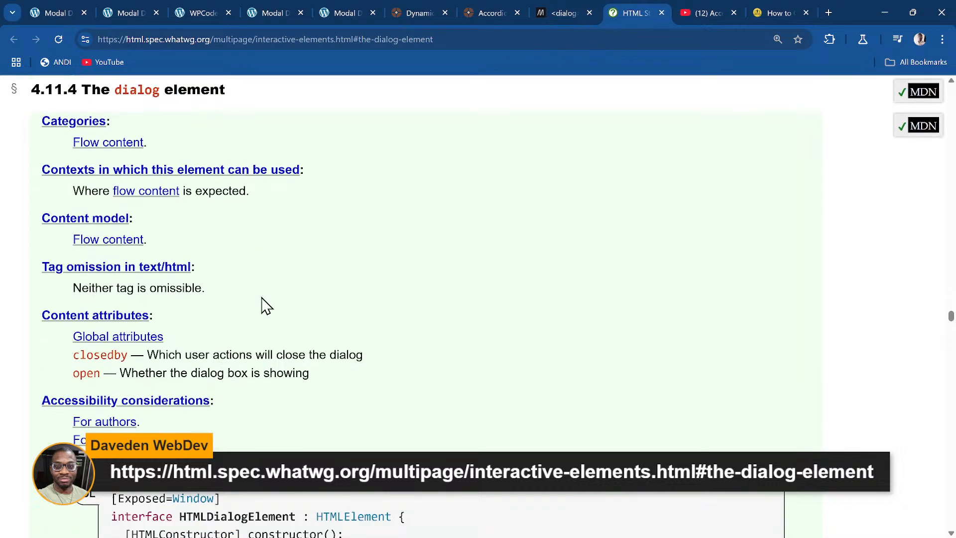
pyautogui.scroll(-4, 267, 371)
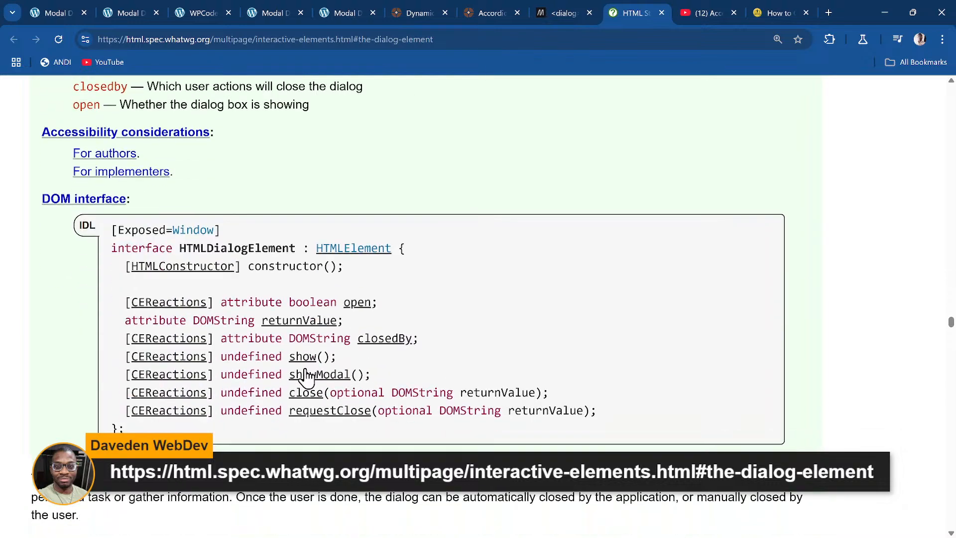
pyautogui.scroll(4, 264, 350)
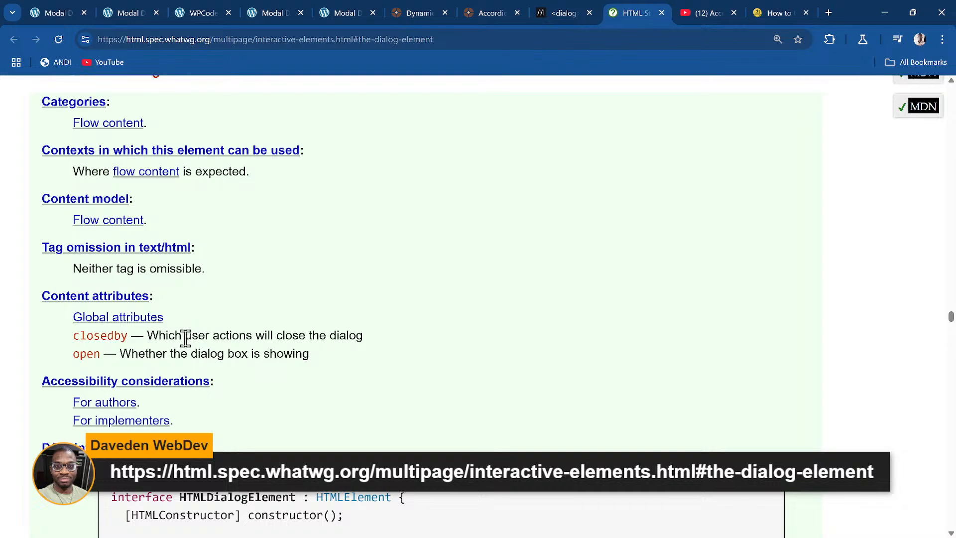
pyautogui.scroll(-4, 197, 338)
pyautogui.scroll(-7, 200, 344)
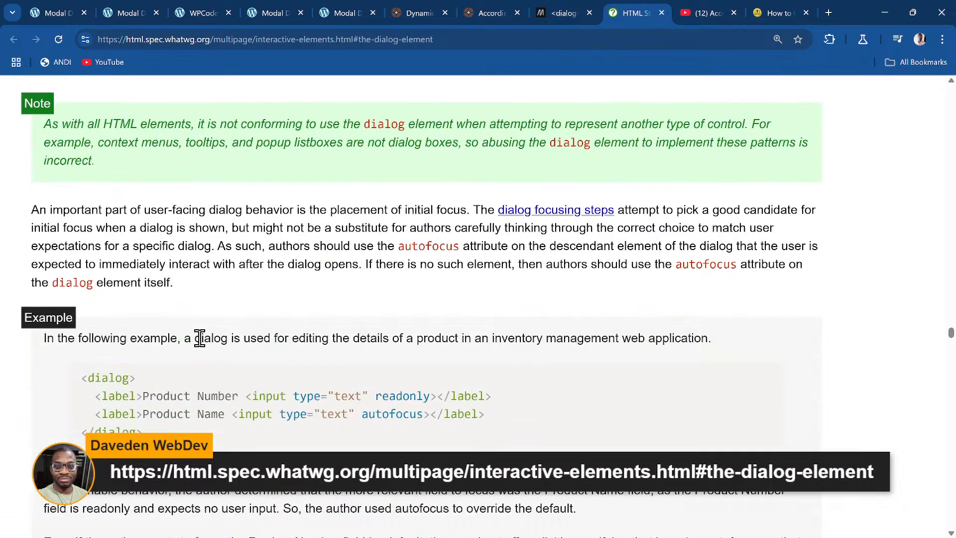
pyautogui.scroll(-2, 264, 315)
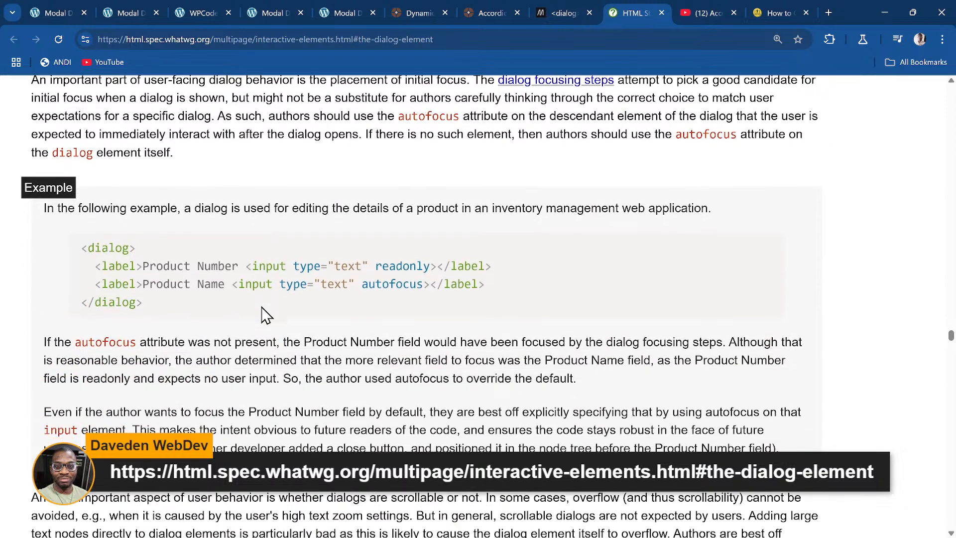
pyautogui.scroll(-2, 264, 314)
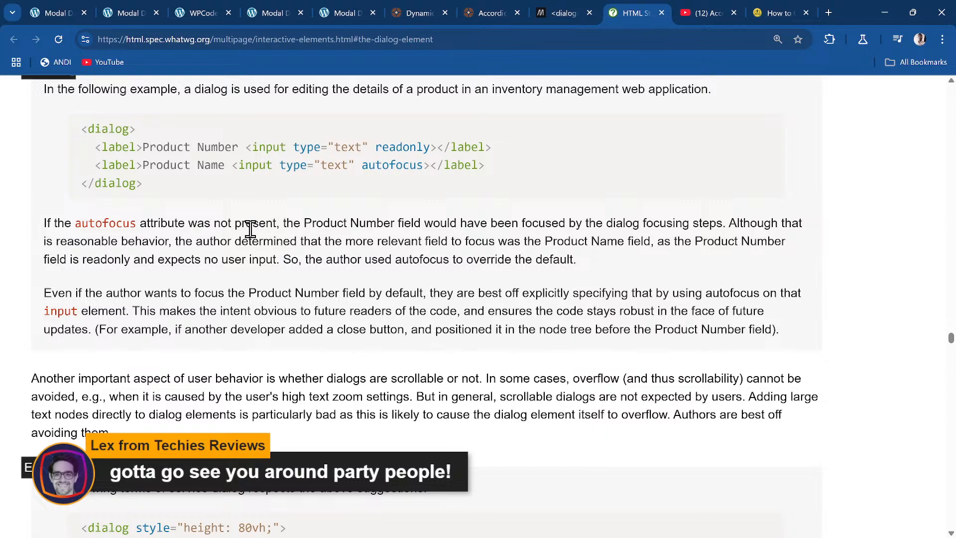
pyautogui.scroll(-7, 247, 228)
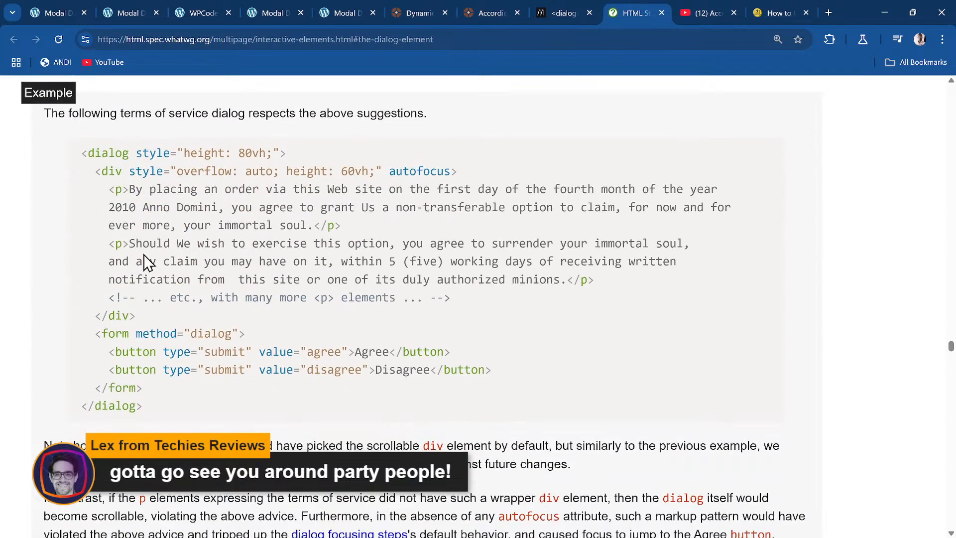
pyautogui.scroll(-13, 145, 264)
pyautogui.scroll(-6, 146, 264)
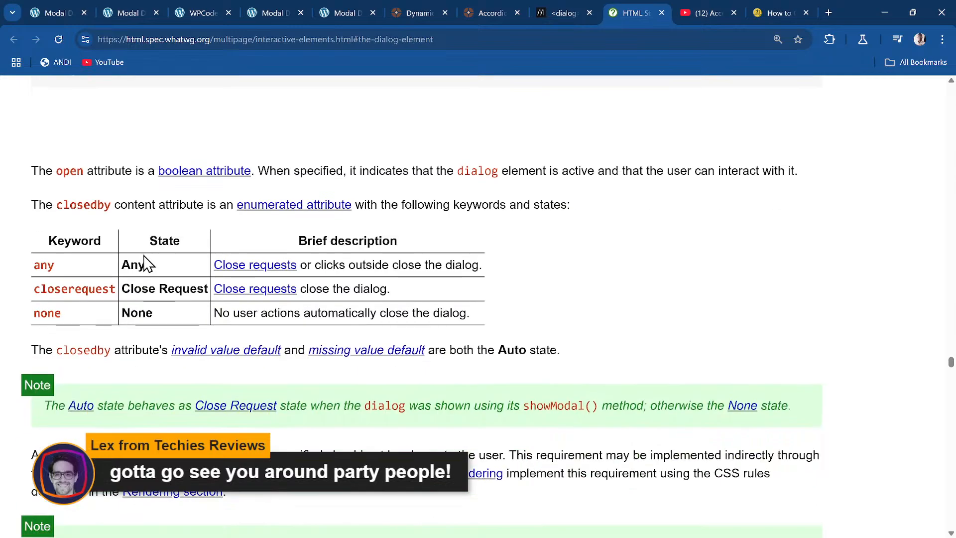
pyautogui.scroll(-7, 143, 256)
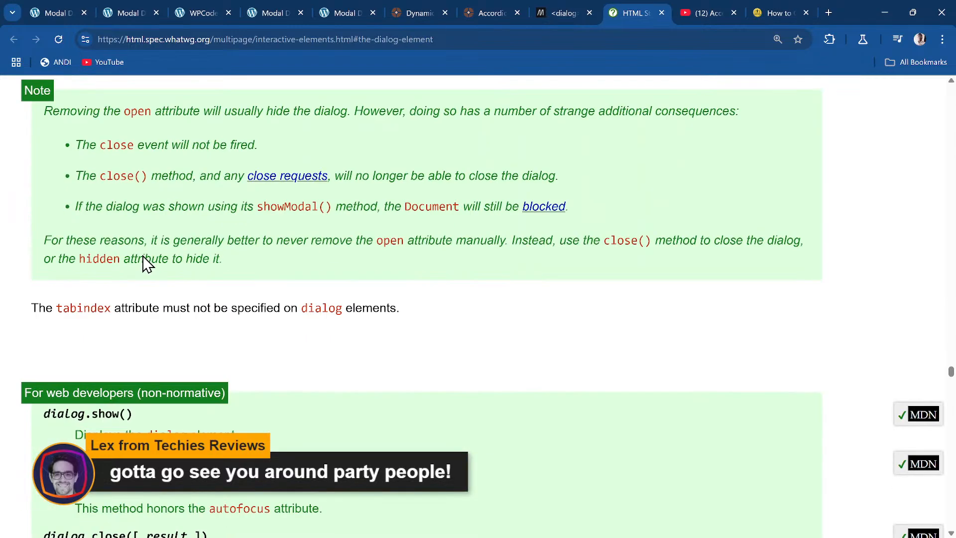
pyautogui.scroll(-4, 142, 256)
pyautogui.scroll(2, 142, 263)
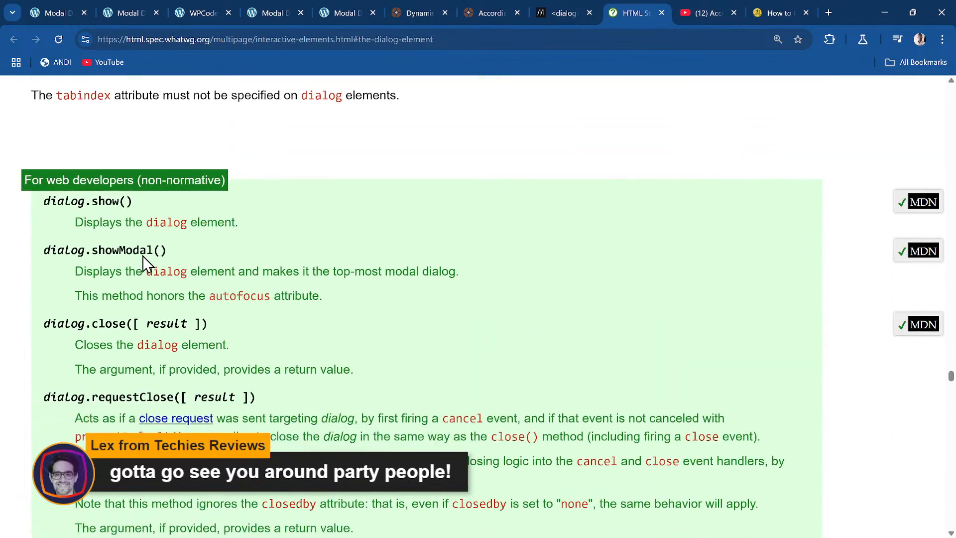
pyautogui.scroll(-2, 142, 264)
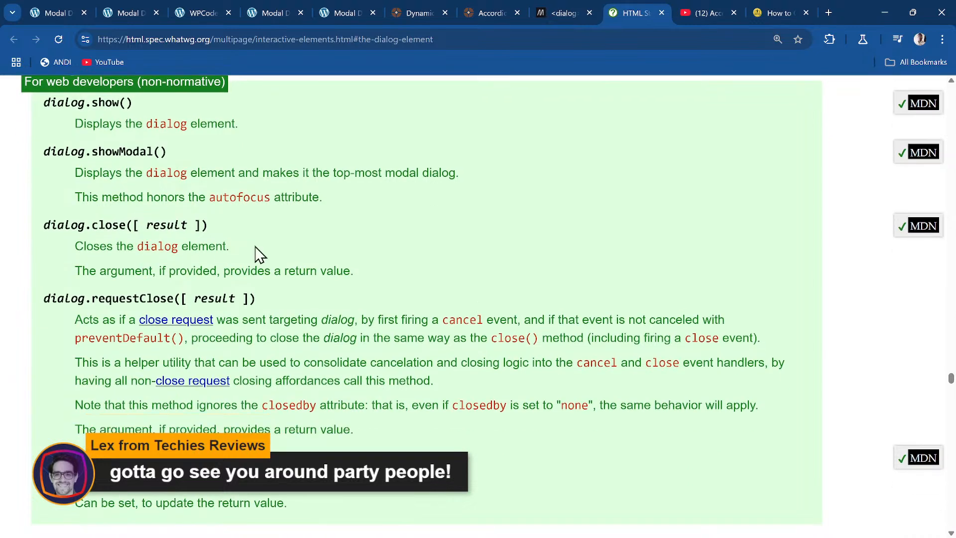
pyautogui.click(560, 23)
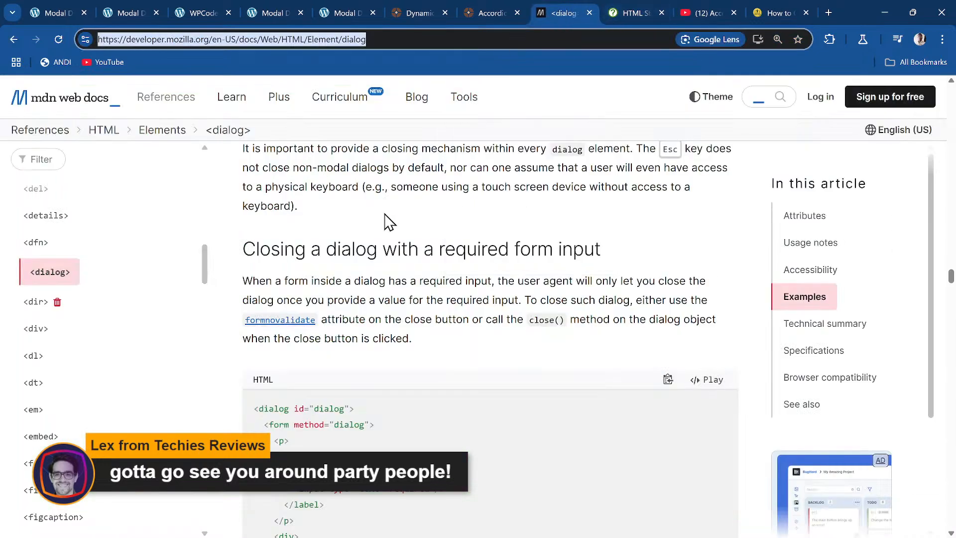
pyautogui.click(630, 10)
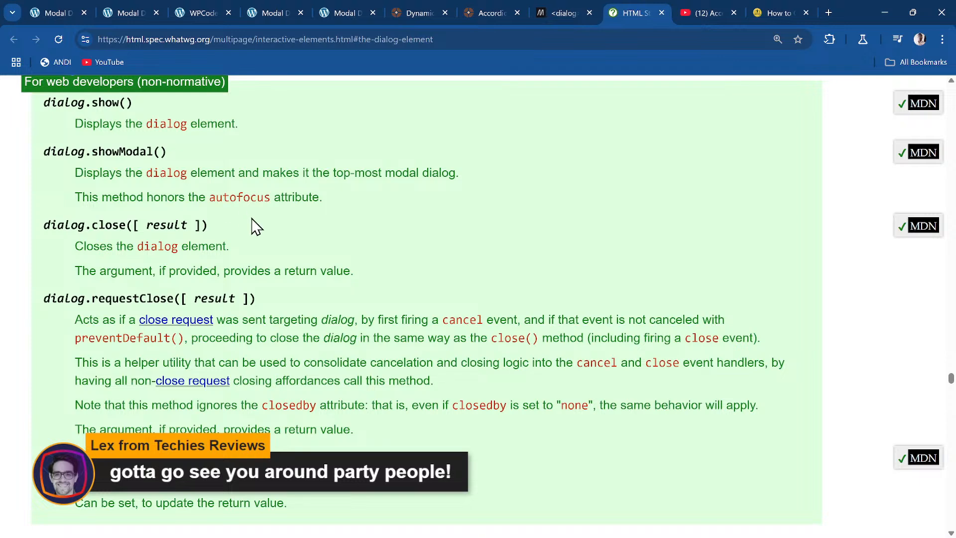
pyautogui.scroll(-6, 252, 224)
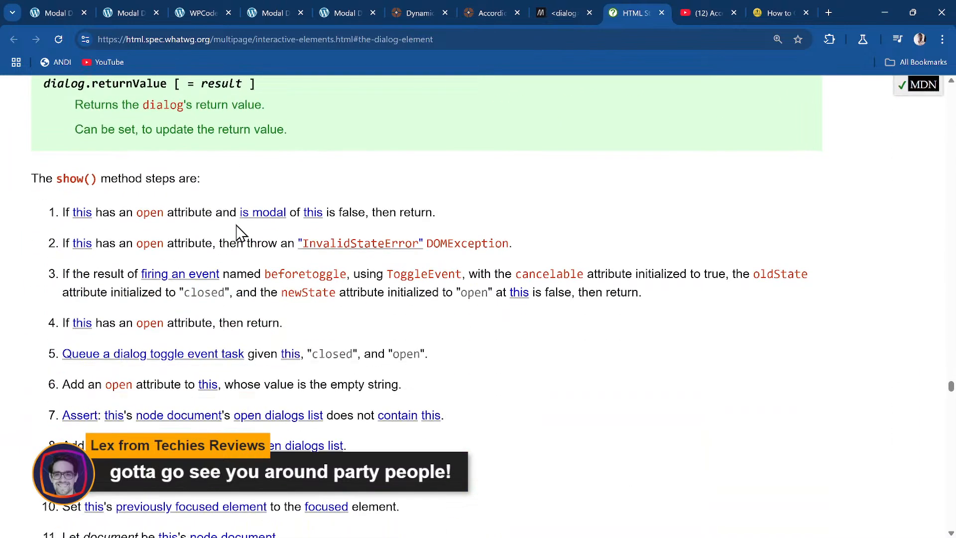
pyautogui.scroll(-1, 200, 261)
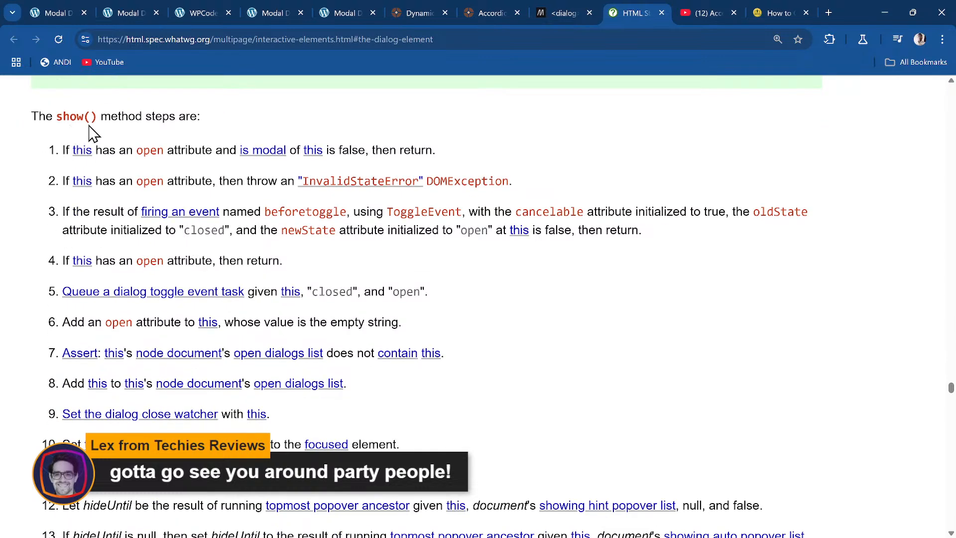
pyautogui.scroll(8, 94, 134)
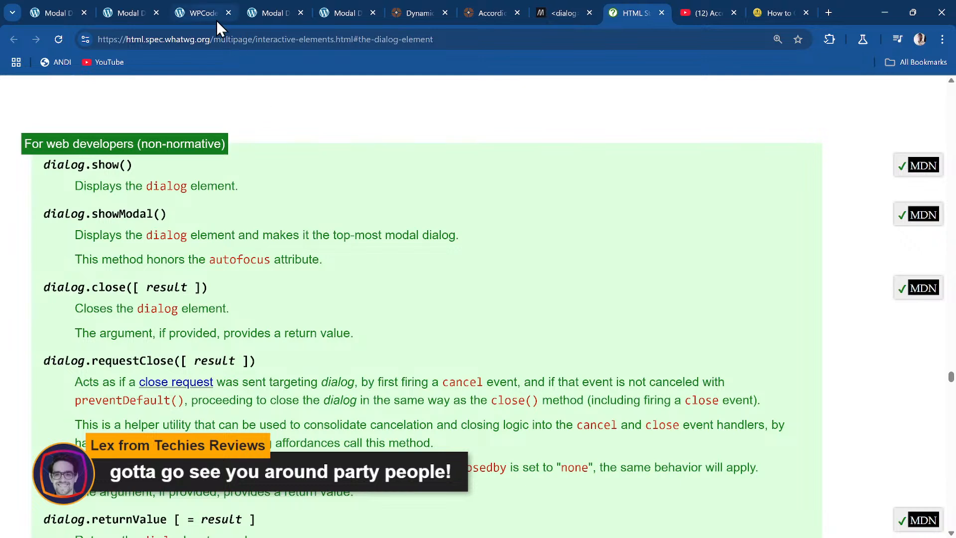
# - Return to the Bricks editor and select all of the dialog's HTML code
pyautogui.click(196, 15)
pyautogui.click(122, 7)
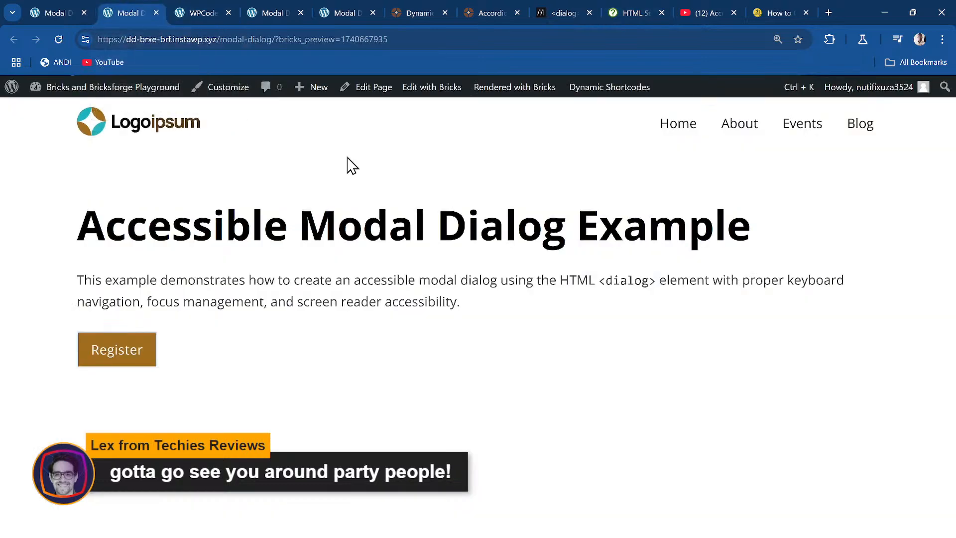
pyautogui.click(59, 8)
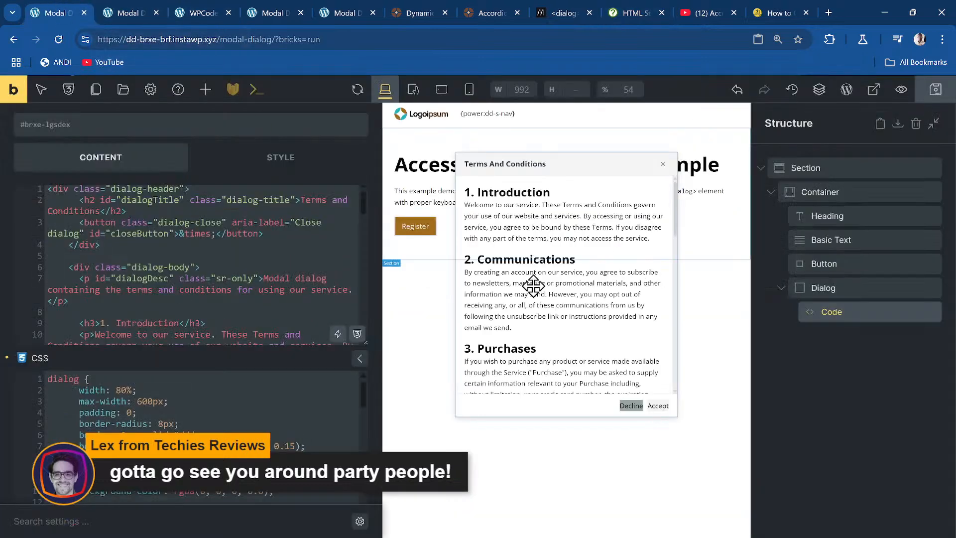
pyautogui.scroll(4, 210, 284)
pyautogui.scroll(-3, 210, 284)
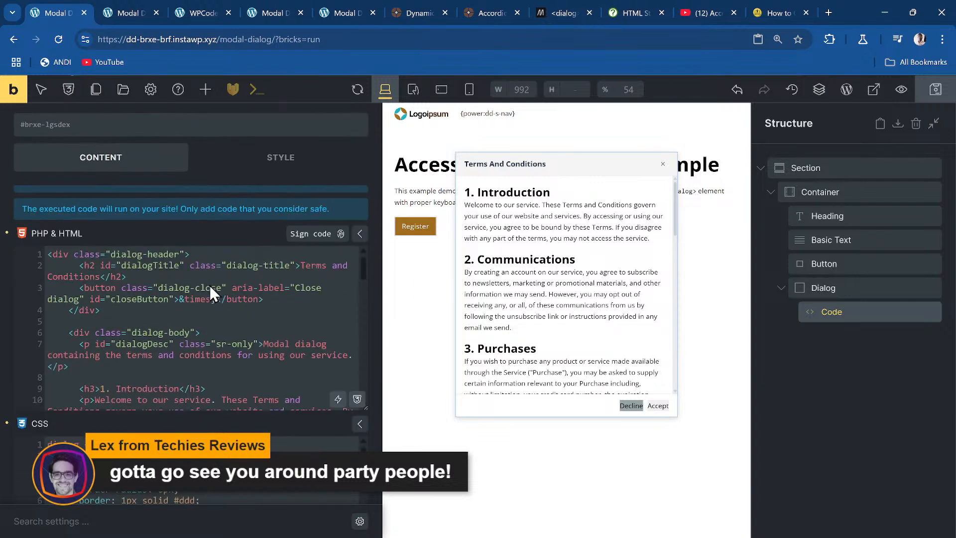
pyautogui.click(222, 312)
pyautogui.hotkey('ctrl', 'a')
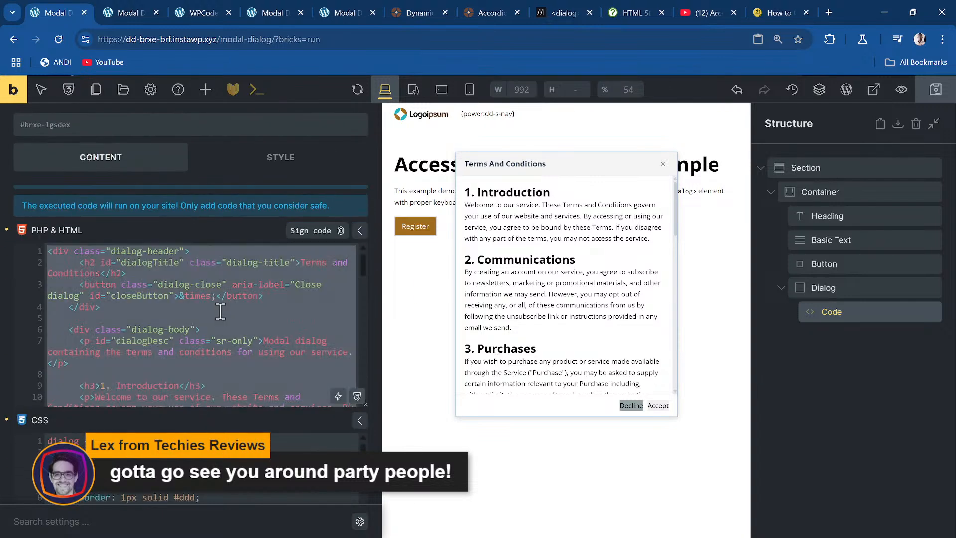
# - Delete the Dialog element and the Register button from the structure, then save
pyautogui.click(871, 286)
pyautogui.rightClick(873, 287)
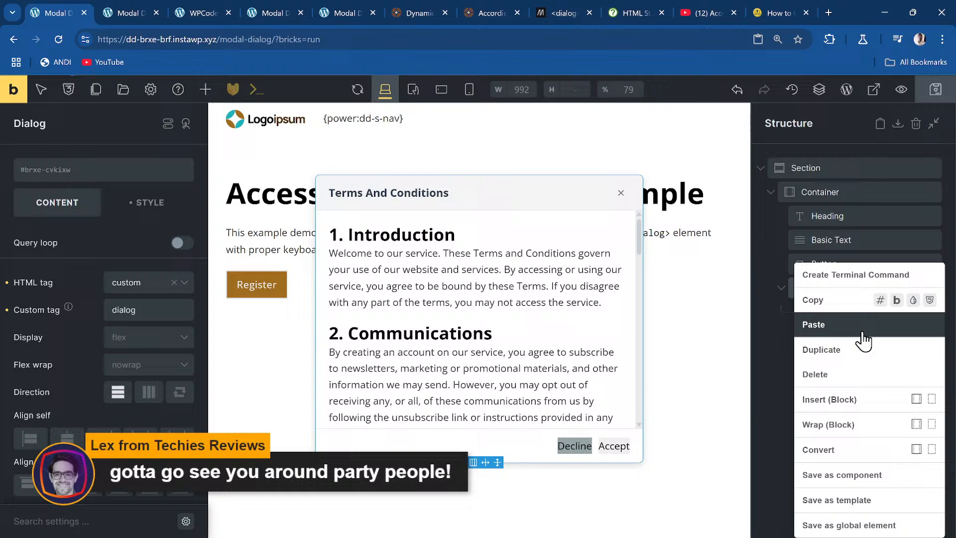
pyautogui.click(865, 379)
pyautogui.rightClick(837, 264)
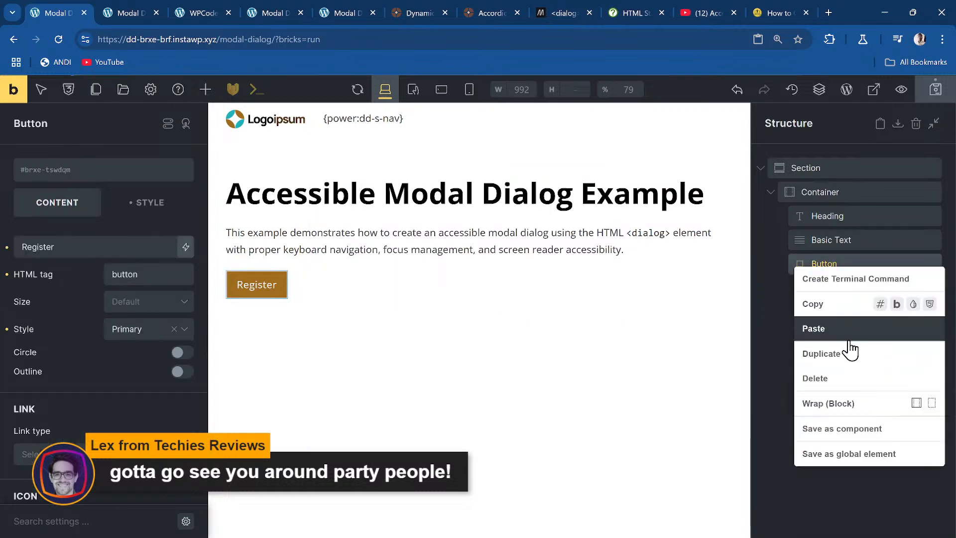
pyautogui.click(844, 380)
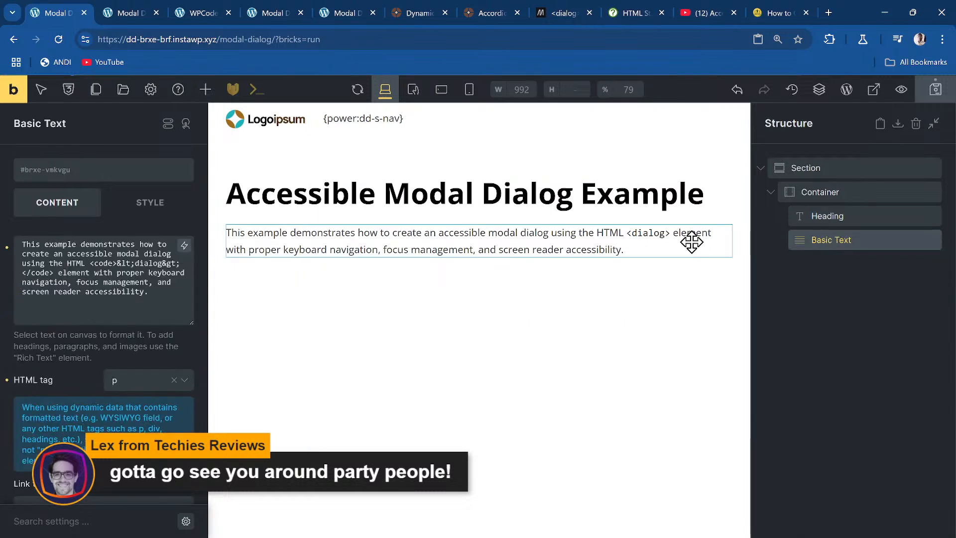
pyautogui.hotkey('ctrl', 's')
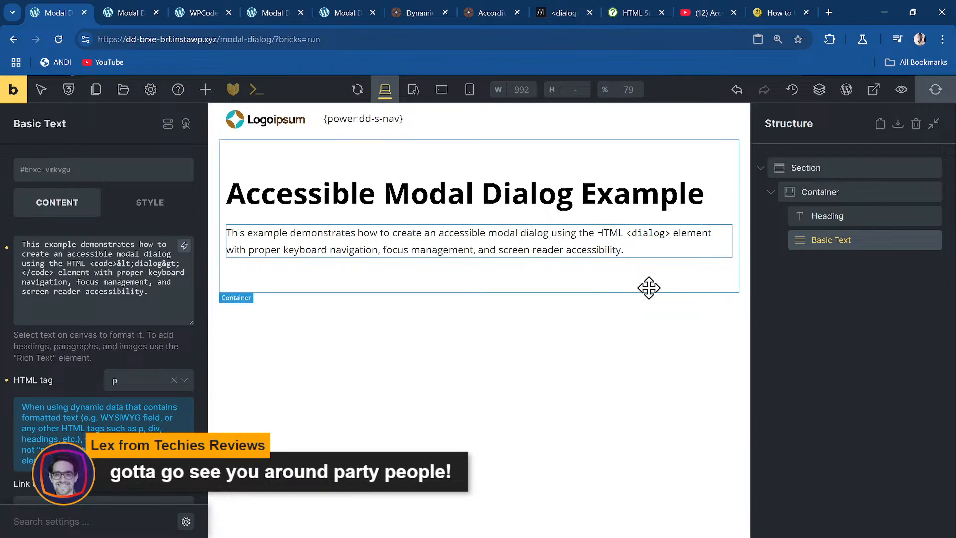
# - On MDN's <dialog> reference, open the Favorite animal demo dialog in the required-input example
pyautogui.click(637, 11)
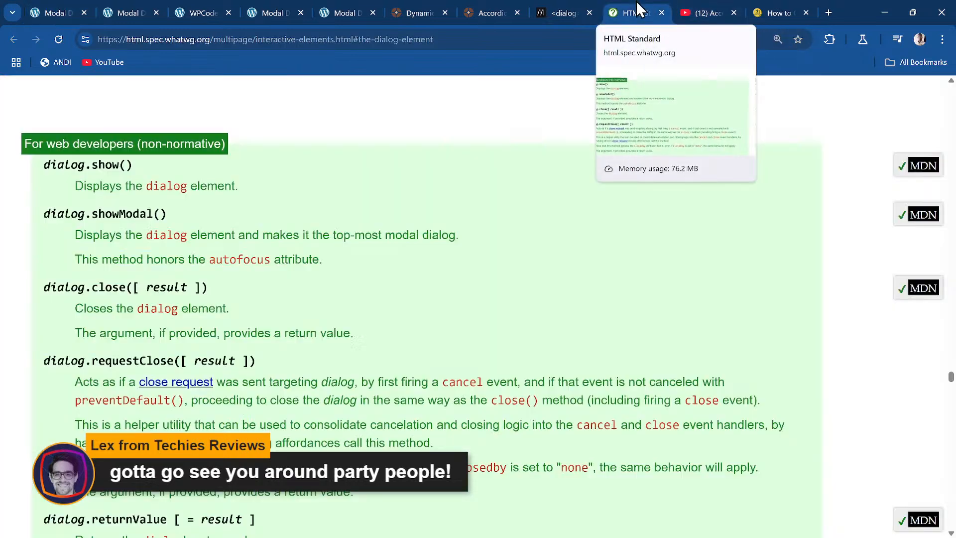
pyautogui.click(550, 6)
pyautogui.scroll(-3, 553, 336)
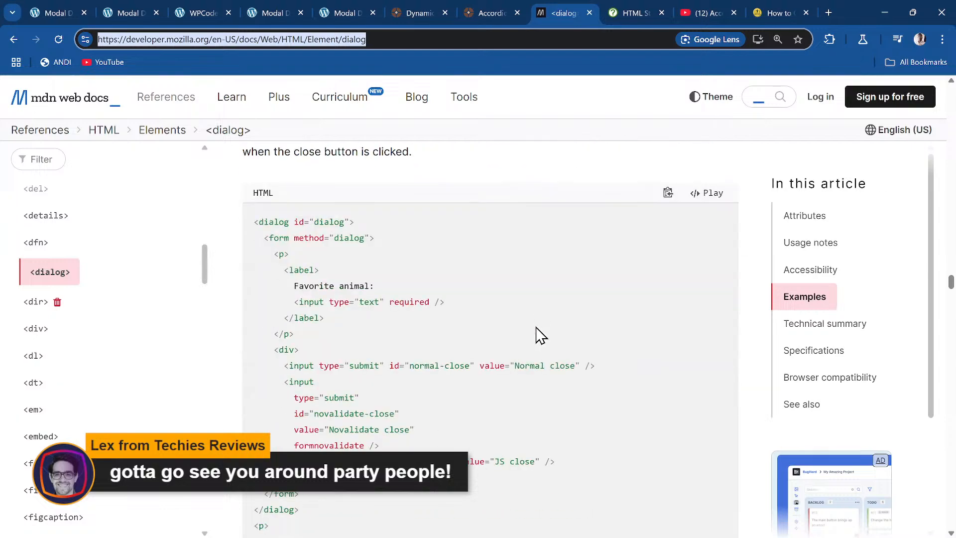
pyautogui.scroll(3, 539, 335)
pyautogui.scroll(-3, 538, 331)
pyautogui.scroll(-10, 541, 336)
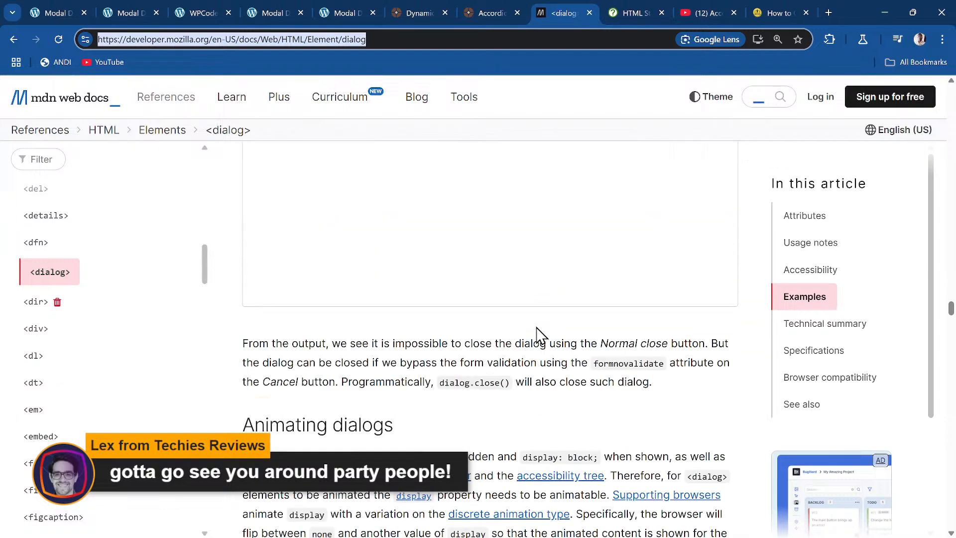
pyautogui.scroll(6, 541, 336)
pyautogui.scroll(-5, 541, 336)
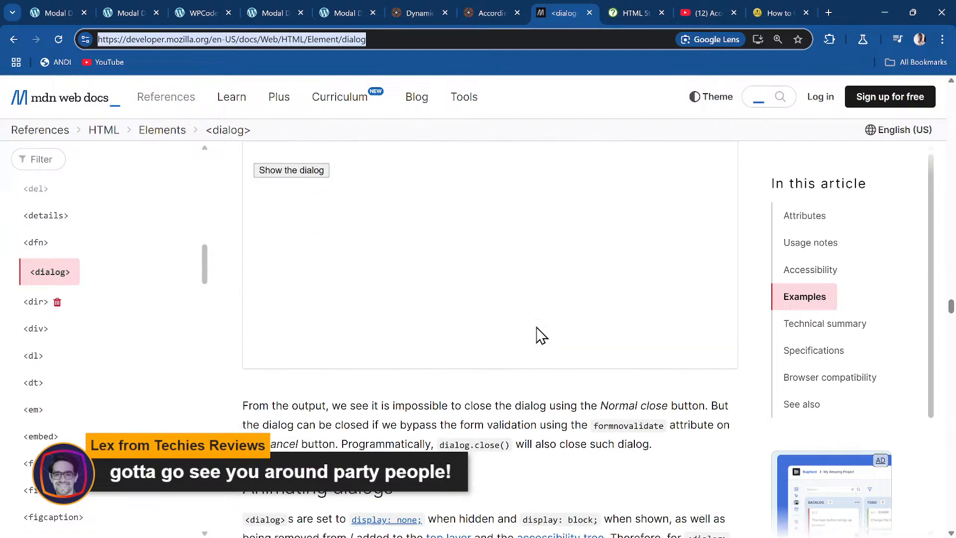
pyautogui.click(317, 172)
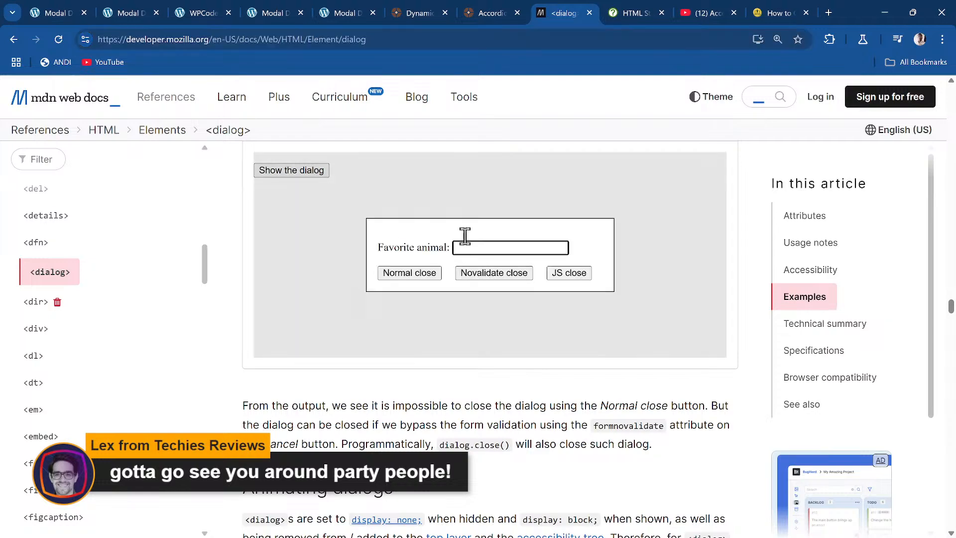
pyautogui.scroll(-5, 456, 237)
pyautogui.scroll(6, 448, 230)
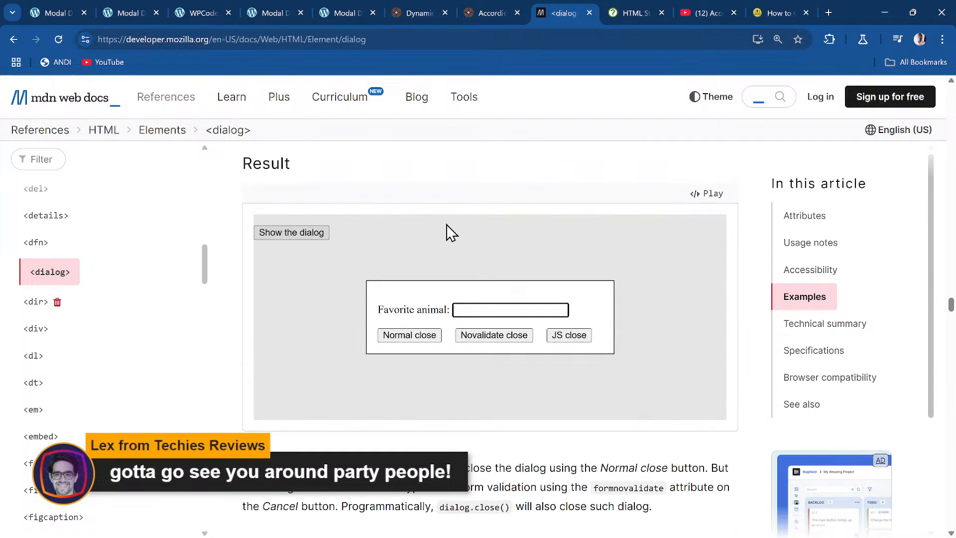
pyautogui.click(468, 368)
# - Review the remaining MDN dialog examples, then bring up the live Accessible Modal Dialog Example page
pyautogui.scroll(5, 378, 230)
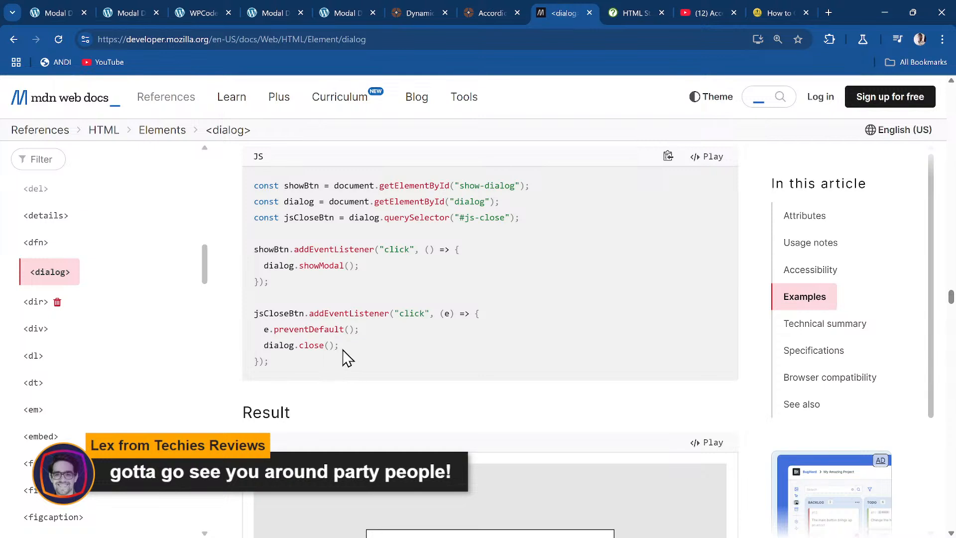
pyautogui.scroll(-2, 380, 336)
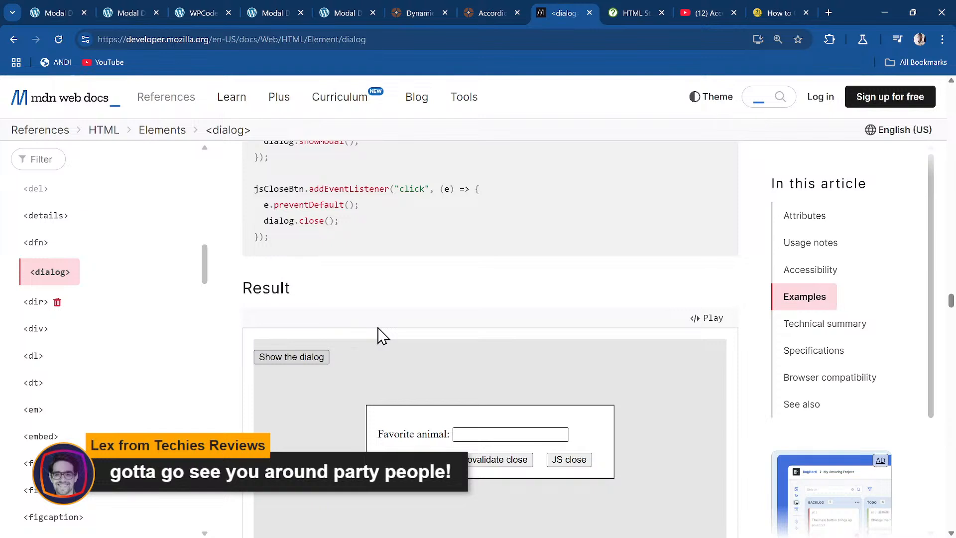
pyautogui.scroll(-2, 373, 319)
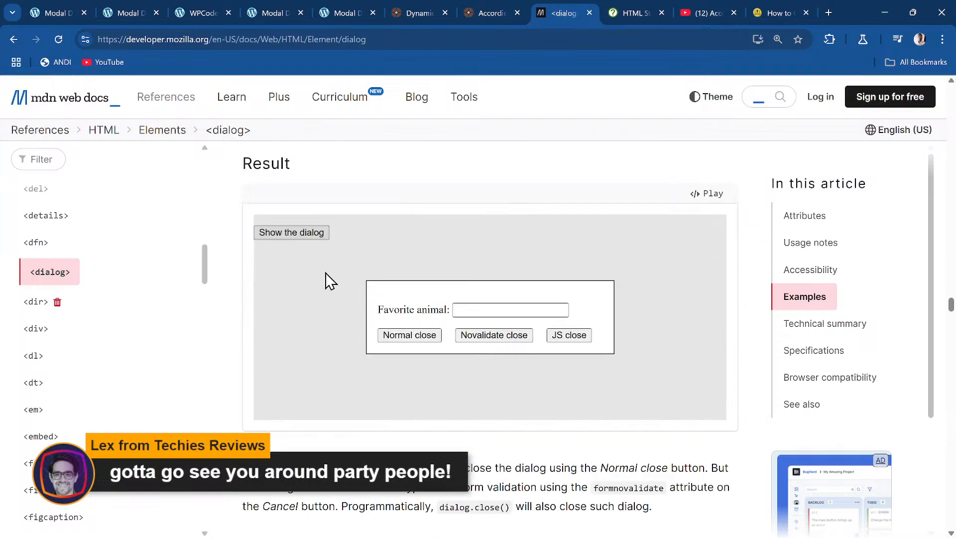
pyautogui.scroll(-3, 372, 289)
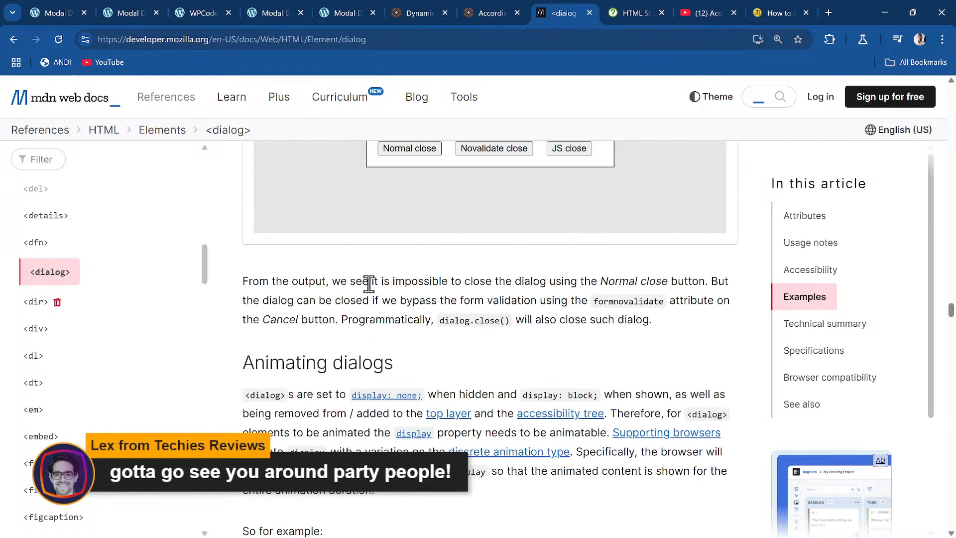
pyautogui.scroll(-14, 368, 283)
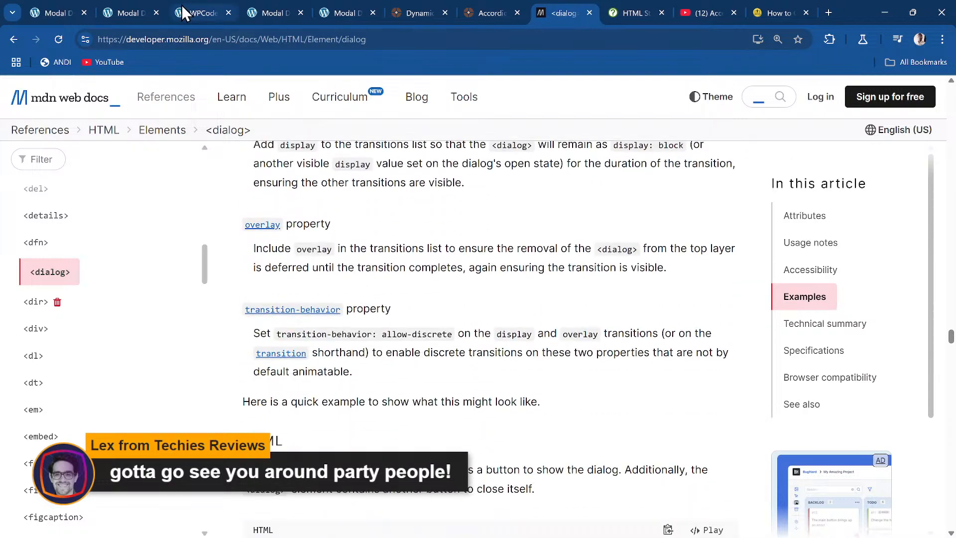
pyautogui.scroll(10, 448, 224)
pyautogui.scroll(15, 482, 251)
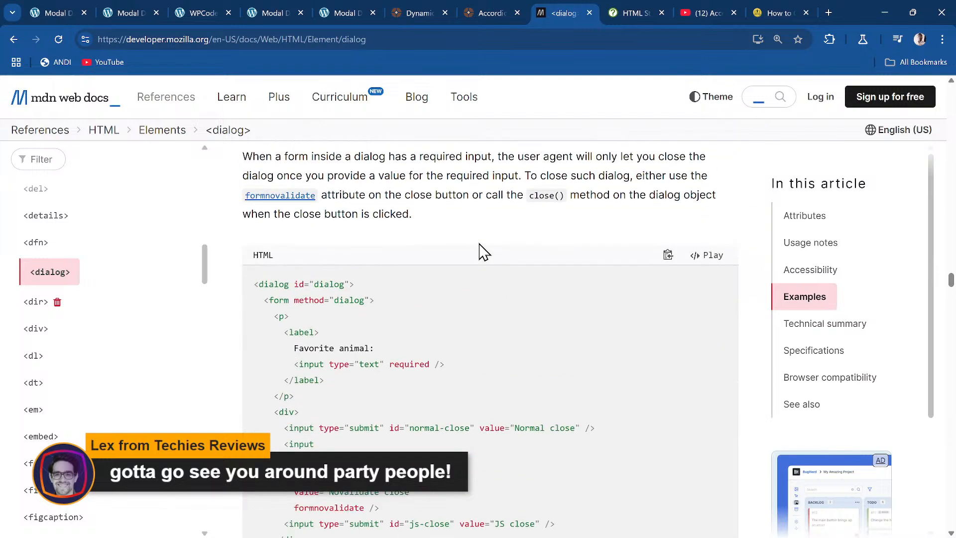
pyautogui.scroll(3, 482, 251)
pyautogui.scroll(-10, 482, 252)
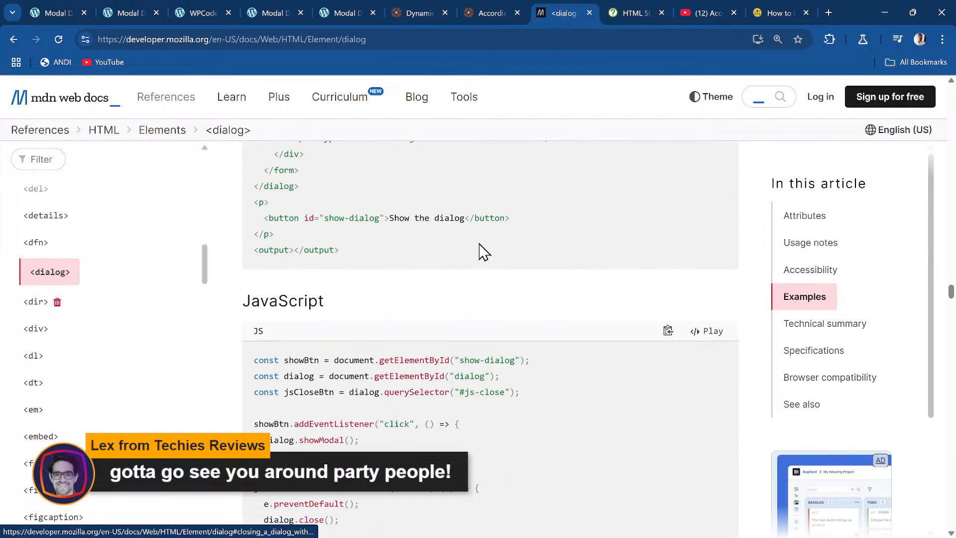
pyautogui.scroll(-3, 483, 252)
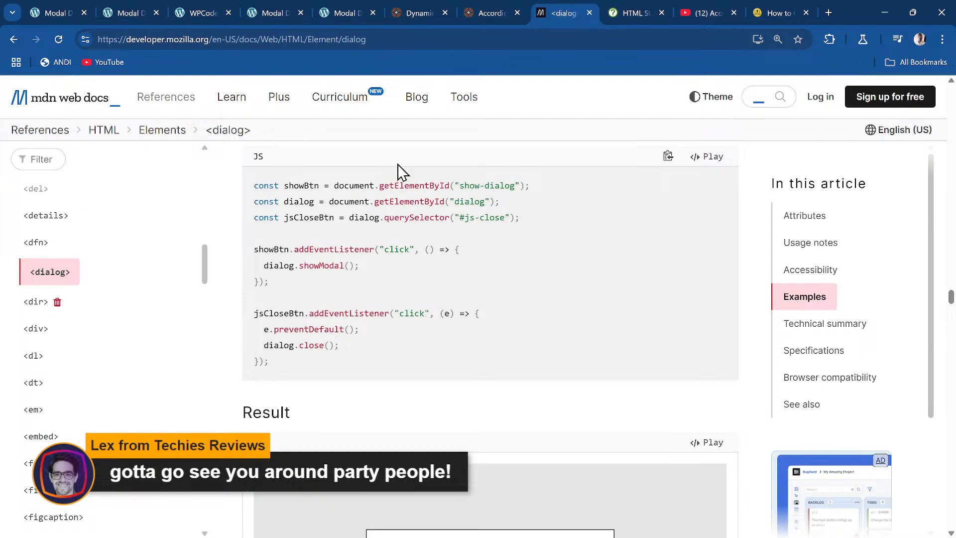
pyautogui.click(130, 12)
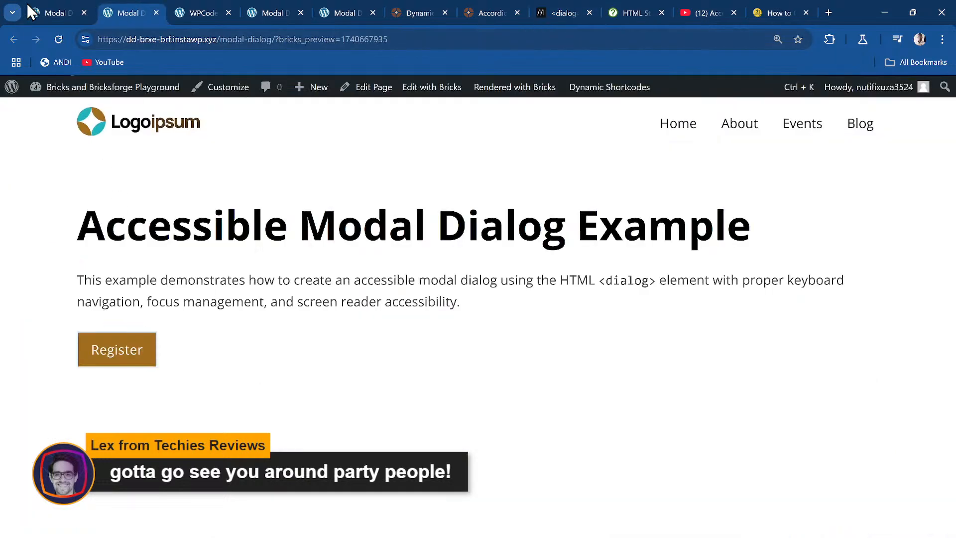
# - Add a Button below the intro text and a Block beneath the button
pyautogui.click(50, 13)
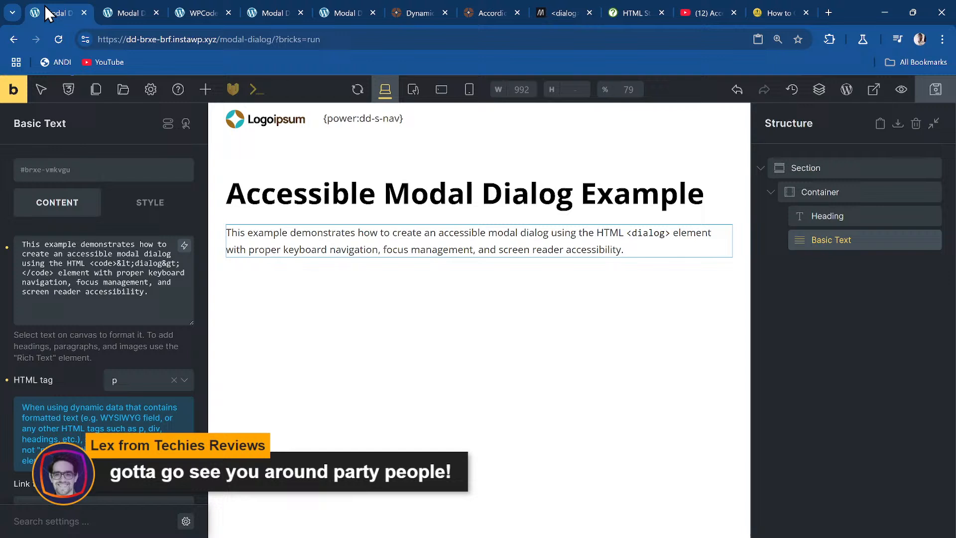
pyautogui.click(206, 89)
pyautogui.write('button')
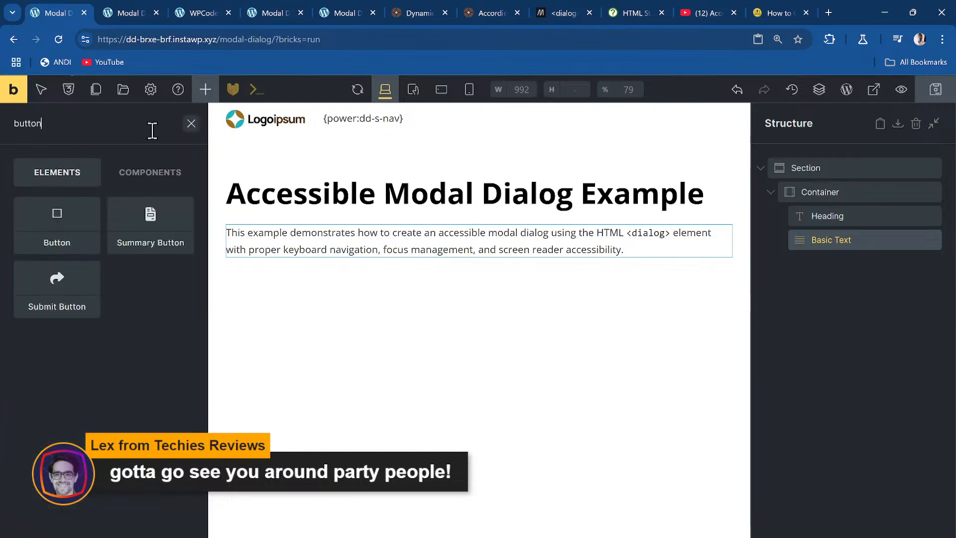
pyautogui.click(94, 252)
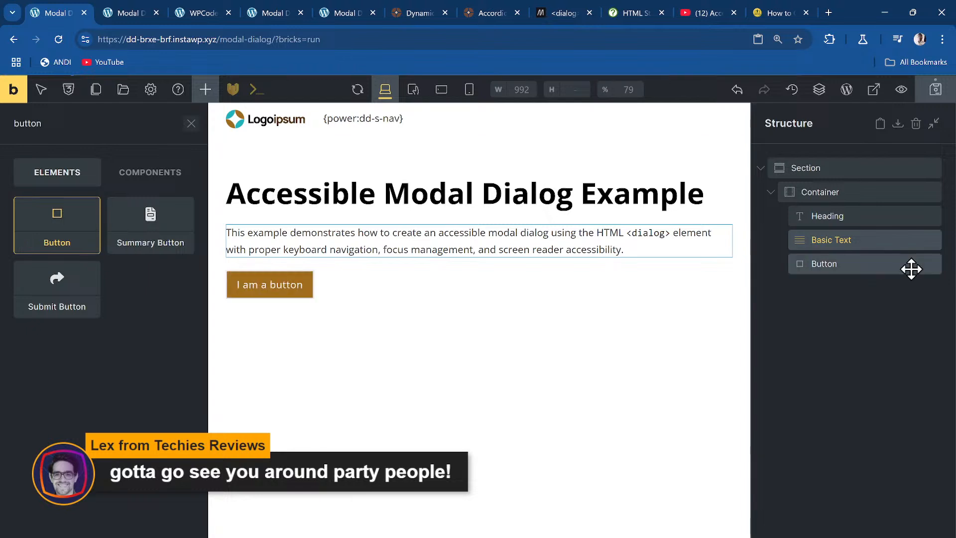
pyautogui.click(205, 89)
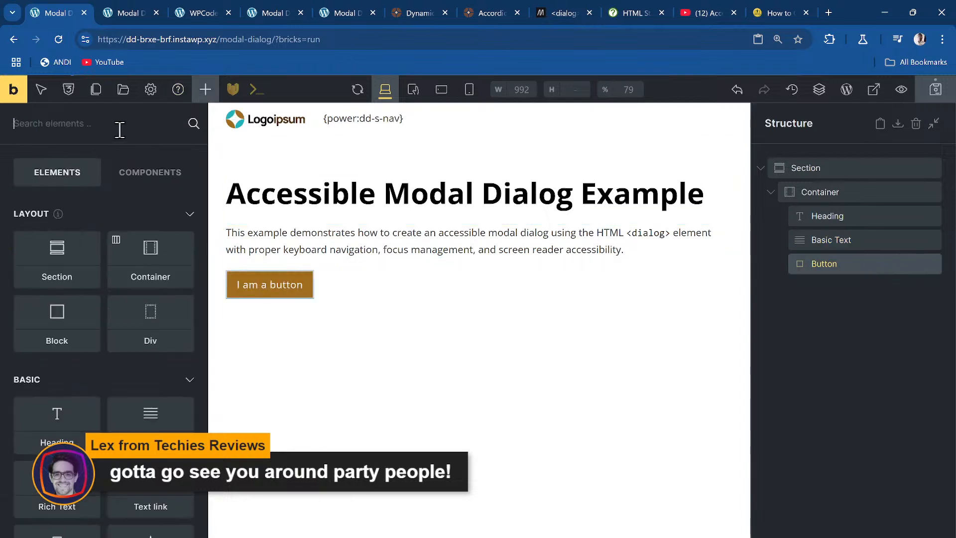
pyautogui.write('d')
pyautogui.press('BackSpace')
pyautogui.write('block')
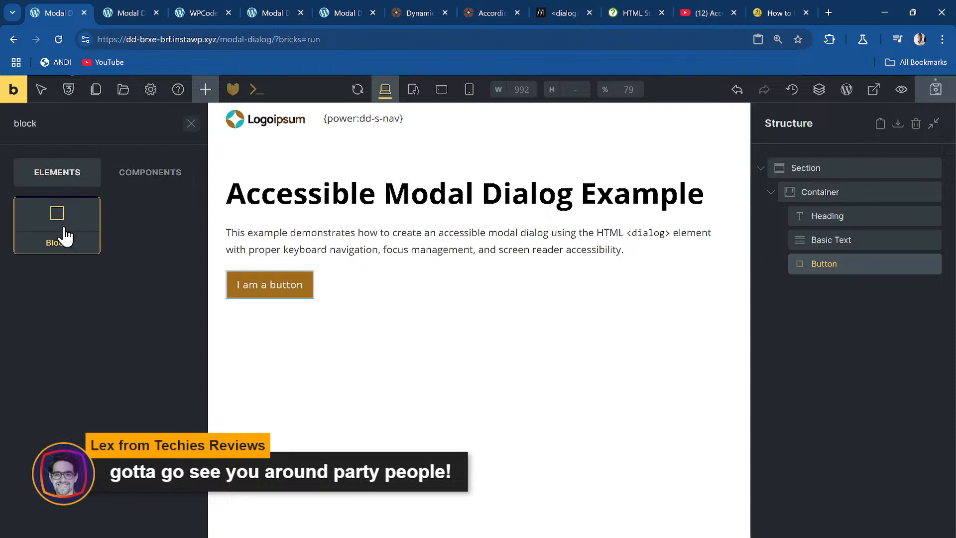
pyautogui.moveTo(61, 234); pyautogui.dragTo(849, 291)
# - Change the button's label to 'Show modal'
pyautogui.click(853, 264)
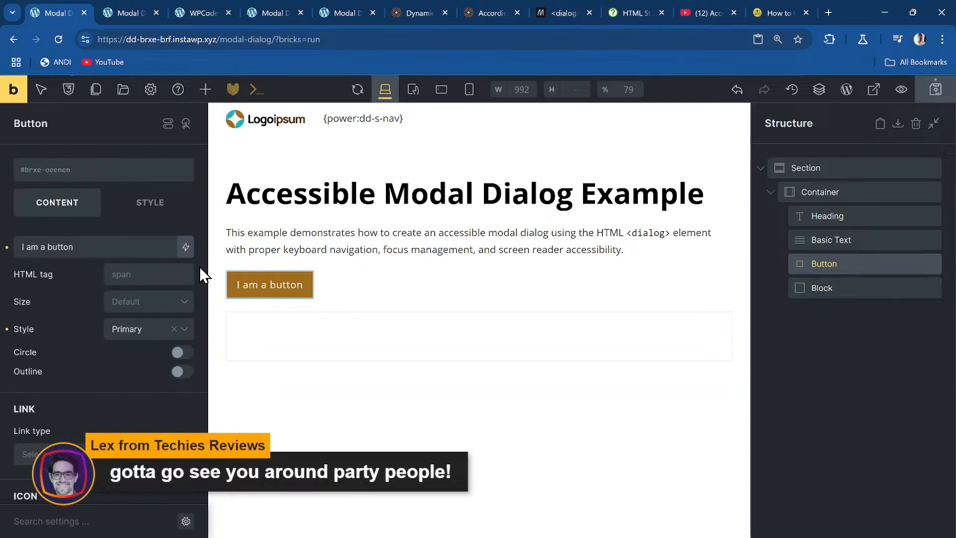
pyautogui.tripleClick(134, 247)
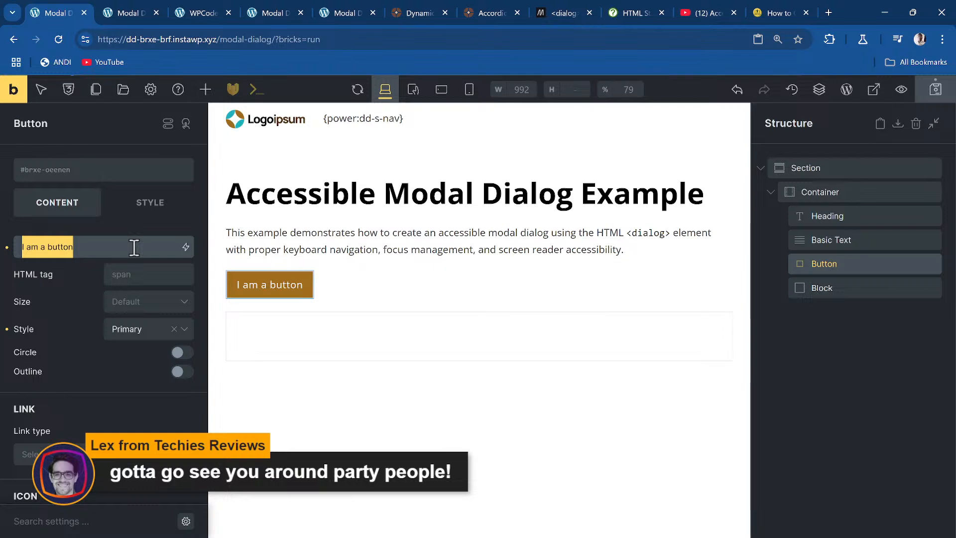
pyautogui.write('Show')
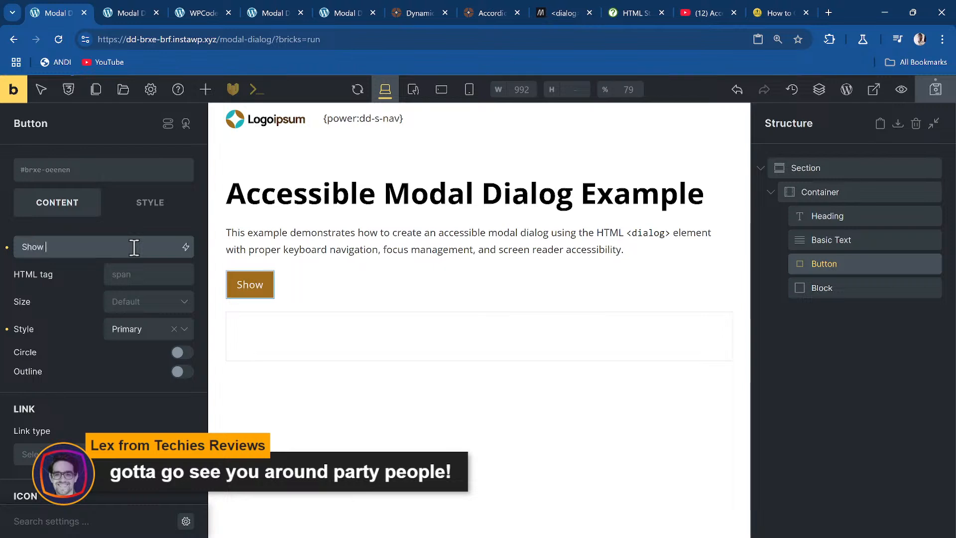
pyautogui.write(' modal')
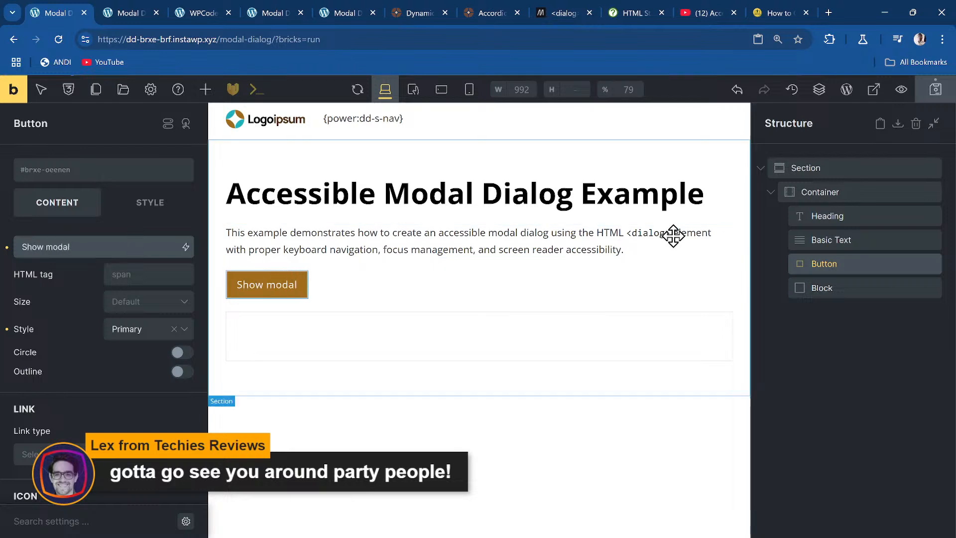
# - Give the new Block a custom 'dialog' HTML tag and rename it Dialog
pyautogui.click(824, 291)
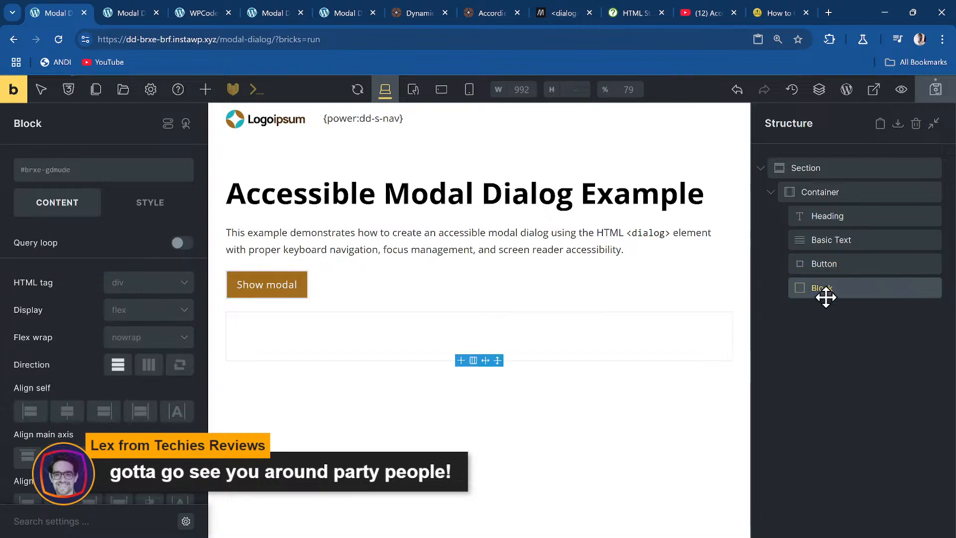
pyautogui.click(153, 276)
pyautogui.scroll(-4, 138, 518)
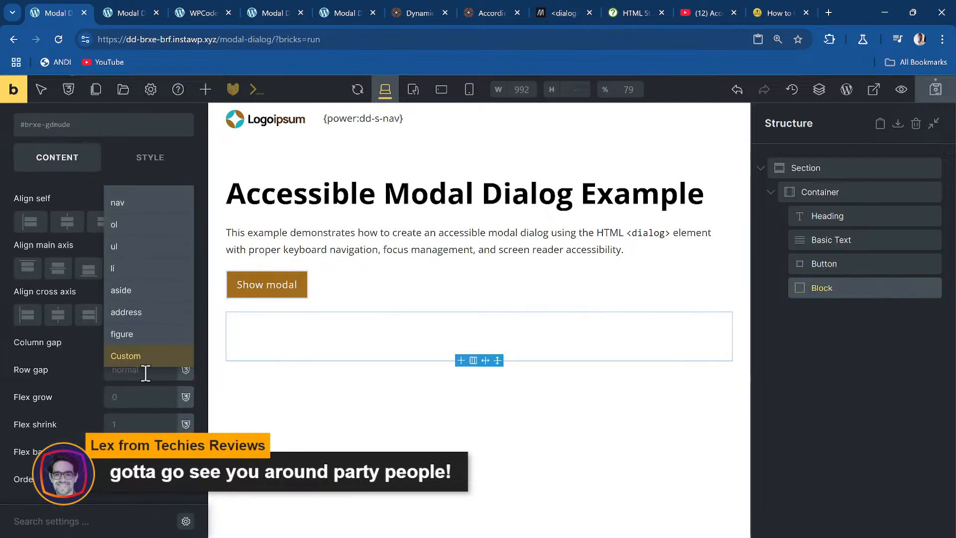
pyautogui.click(145, 356)
pyautogui.click(158, 310)
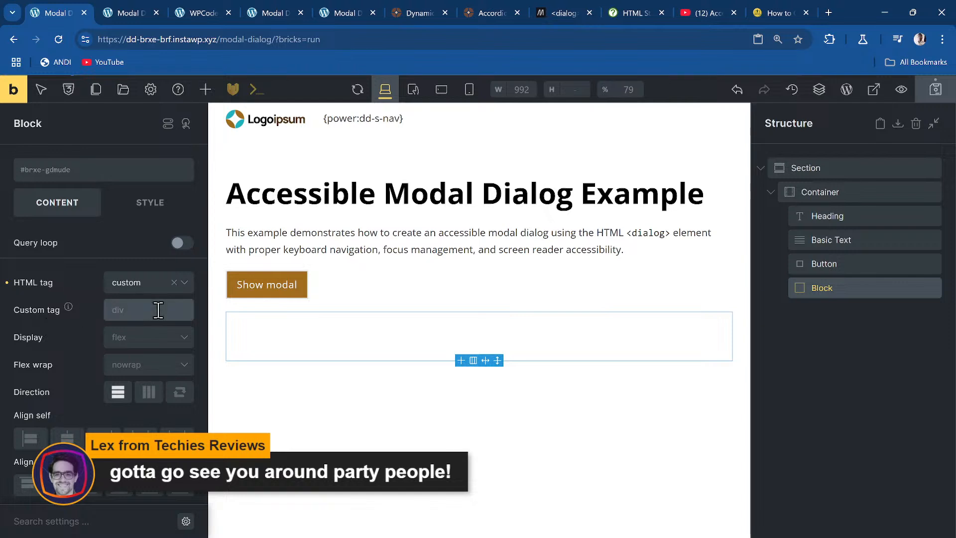
pyautogui.write('dialog')
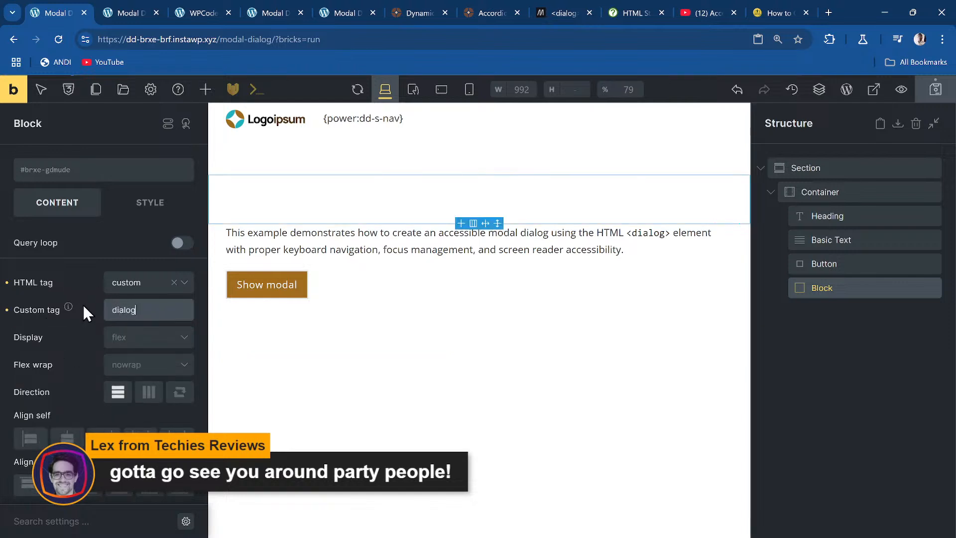
pyautogui.click(201, 14)
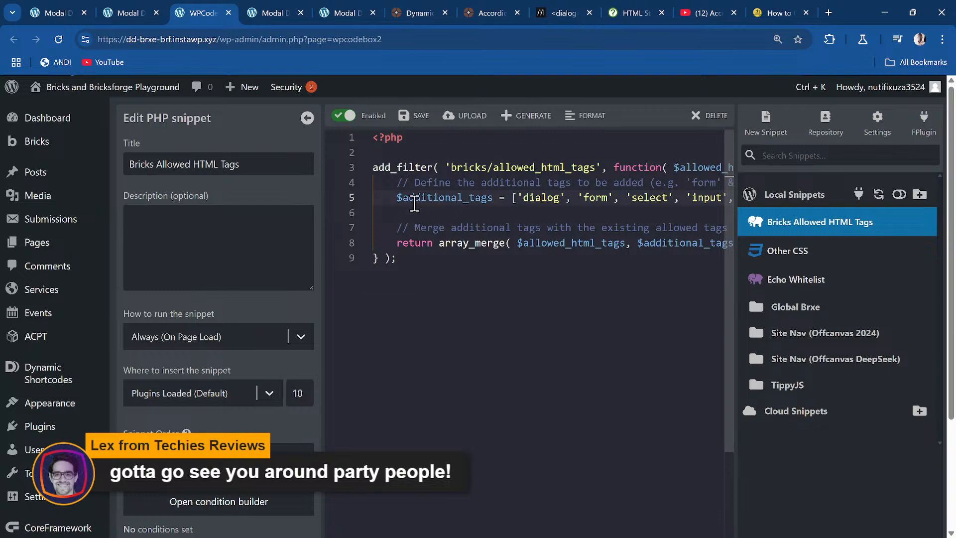
pyautogui.click(140, 13)
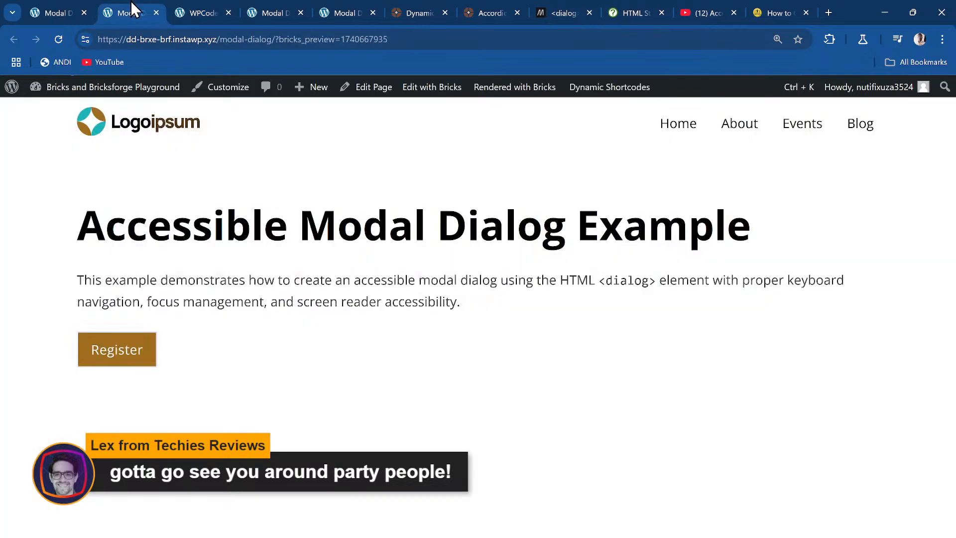
pyautogui.click(60, 13)
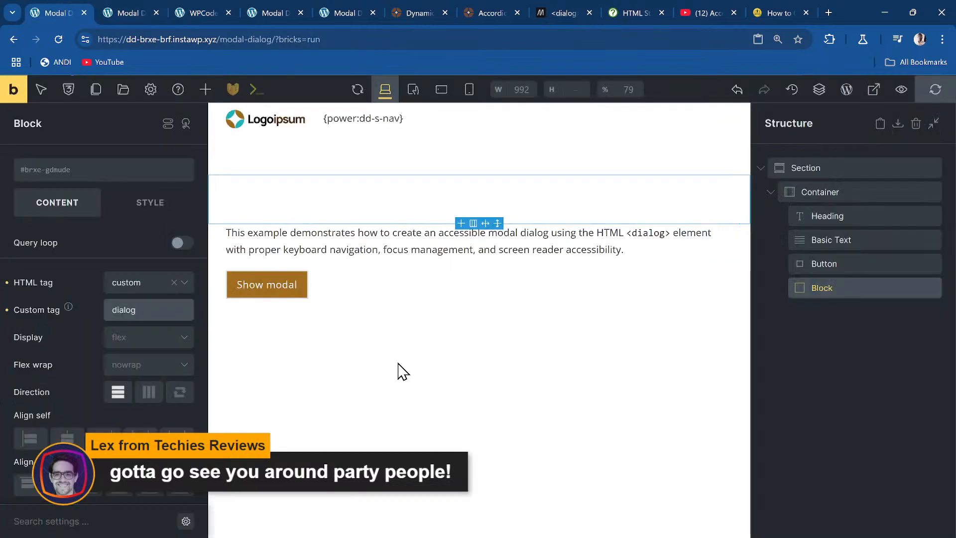
pyautogui.doubleClick(837, 291)
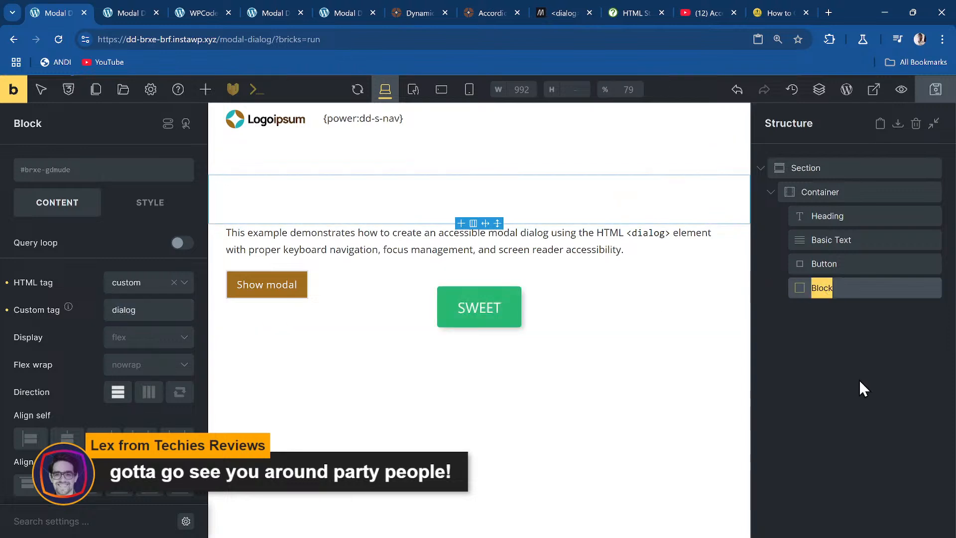
pyautogui.write('Dialog')
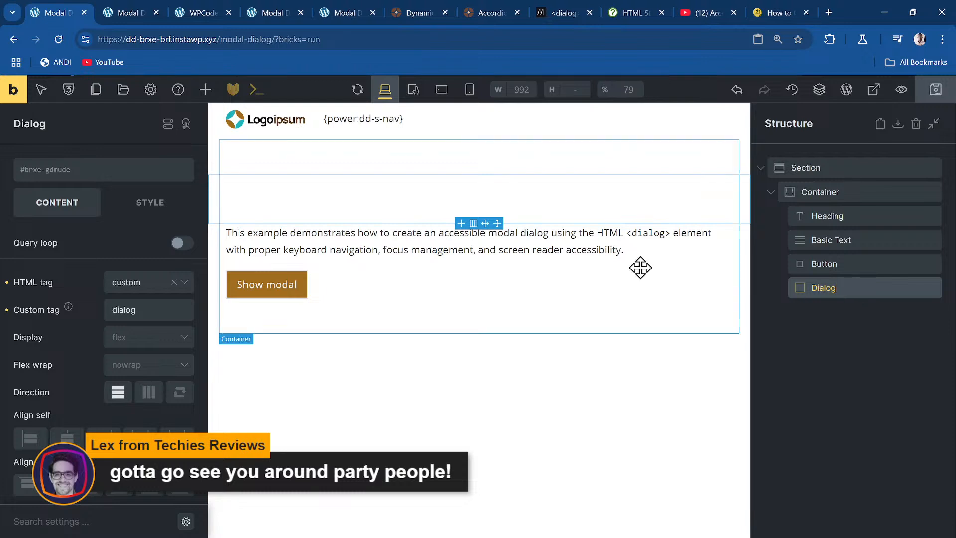
# - Nest a new Block inside Dialog and name it 'Dialog Content'
pyautogui.click(206, 90)
pyautogui.write('b')
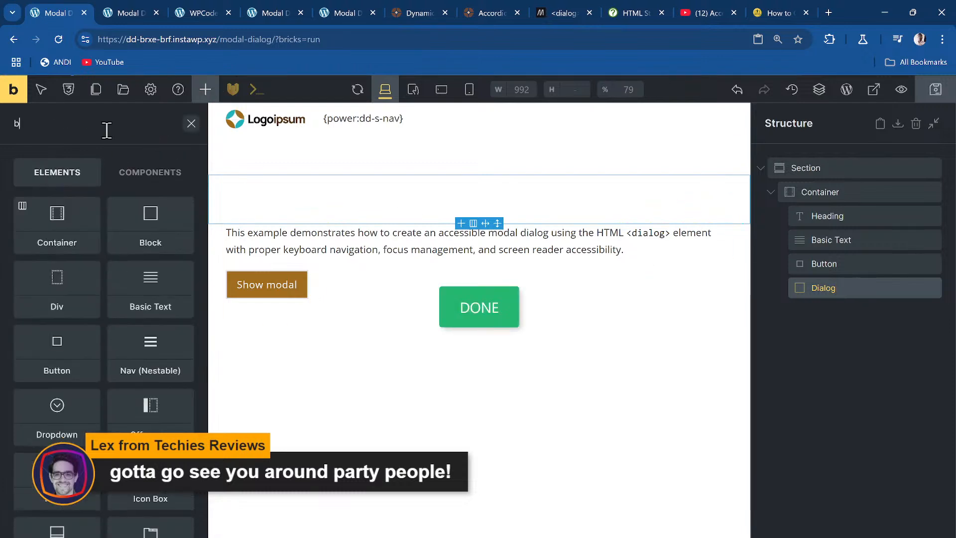
pyautogui.write('ock=')
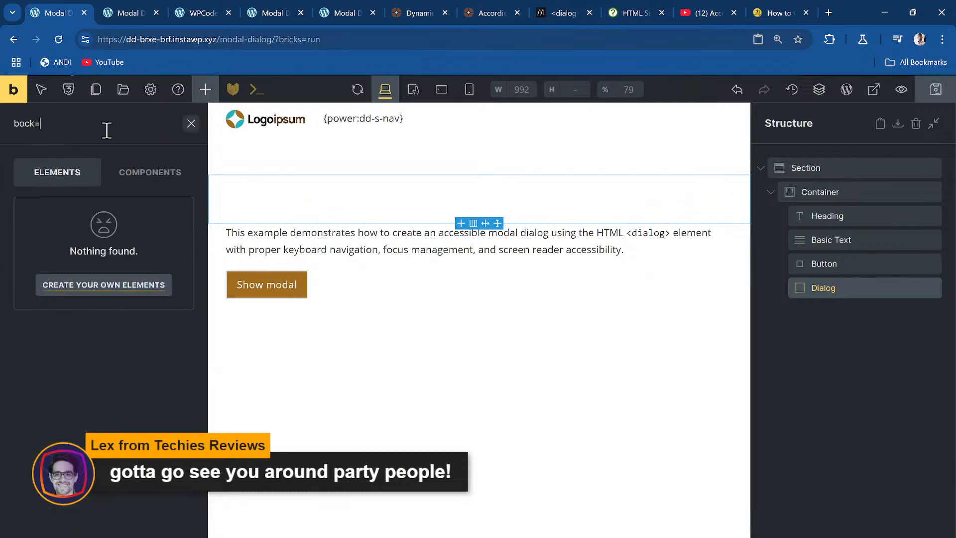
pyautogui.press('BackSpace')
pyautogui.press('BackSpace')
pyautogui.press('BackSpace')
pyautogui.press('BackSpace')
pyautogui.write('lock')
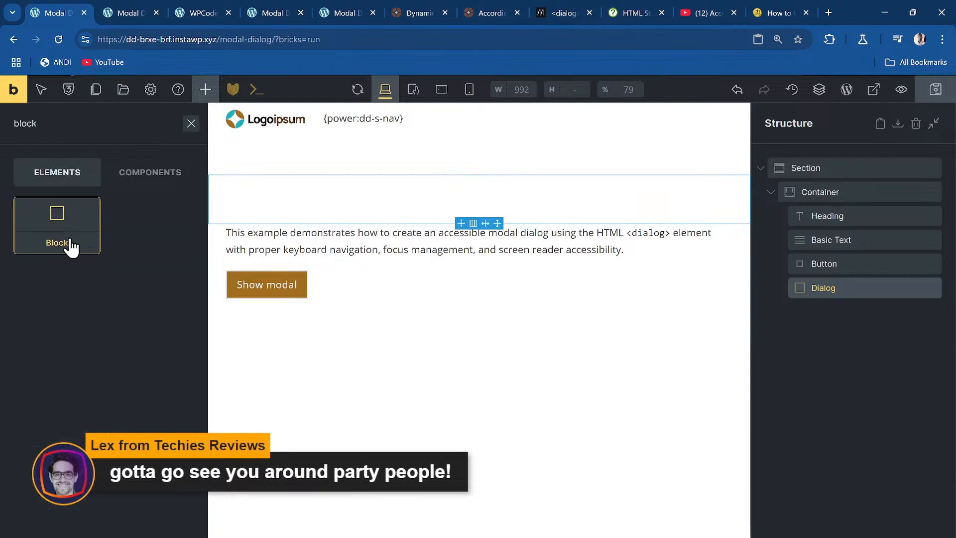
pyautogui.moveTo(71, 244); pyautogui.dragTo(845, 313)
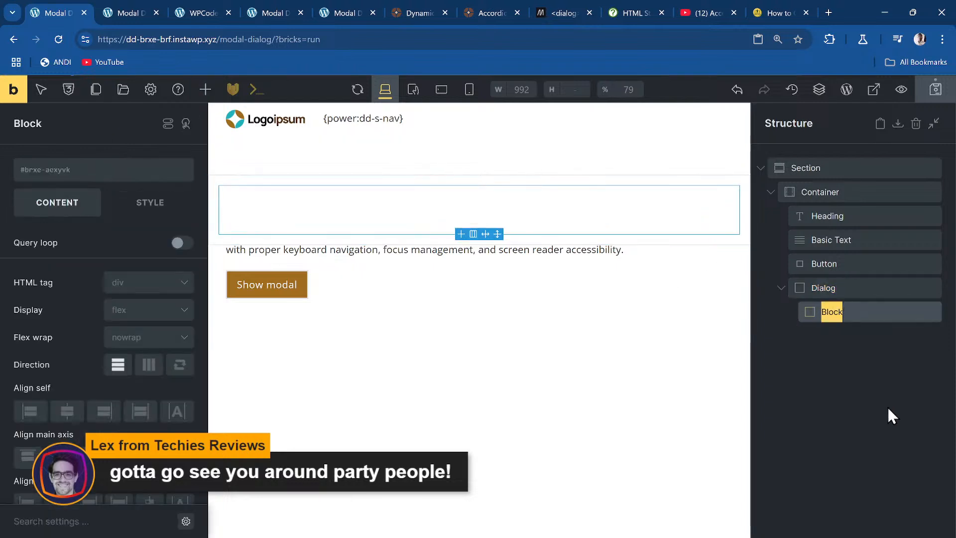
pyautogui.write('Cont')
pyautogui.press('BackSpace')
pyautogui.press('BackSpace')
pyautogui.press('BackSpace')
pyautogui.press('BackSpace')
pyautogui.write('D')
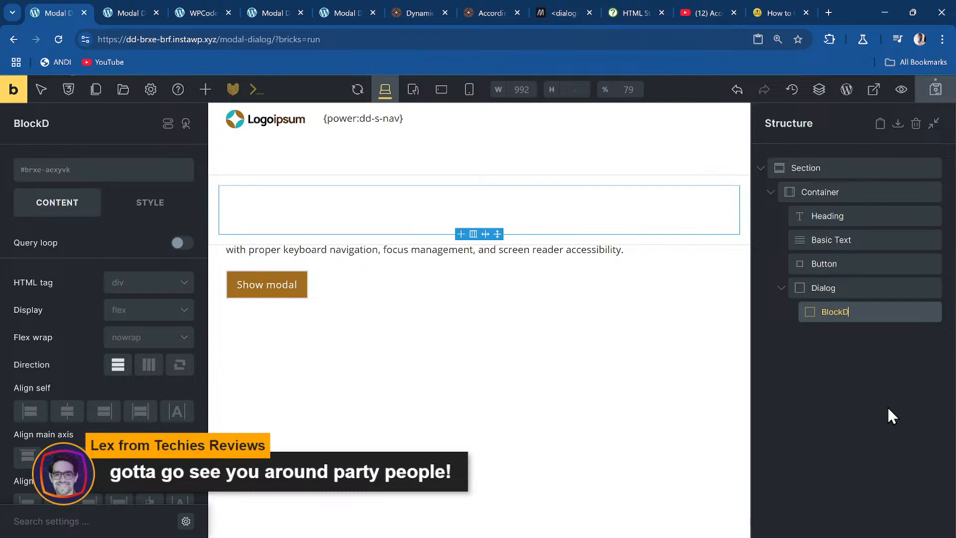
pyautogui.write('ialog Content')
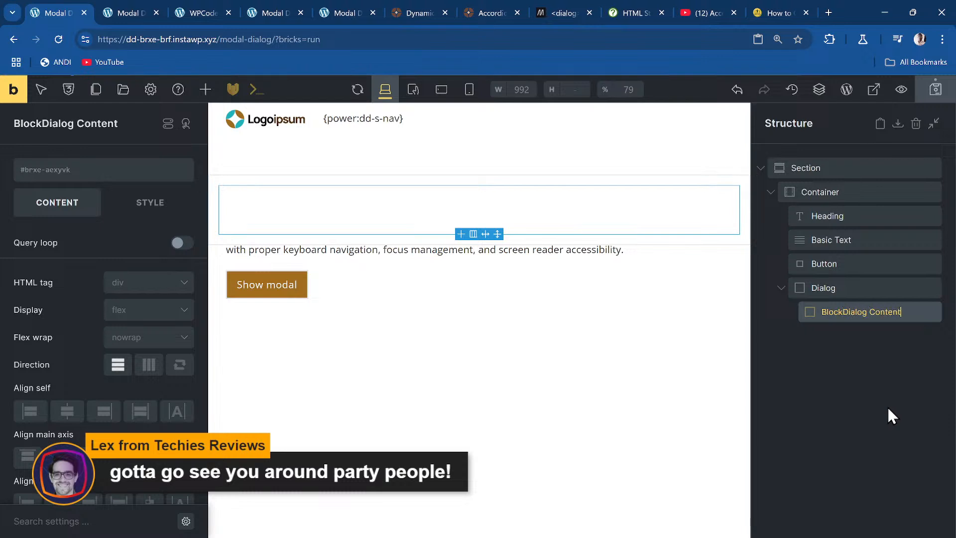
pyautogui.press('Left')
pyautogui.press('Left')
pyautogui.press('Left')
pyautogui.press('Left')
pyautogui.press('Left')
pyautogui.press('Left')
pyautogui.press('Left')
pyautogui.press('Left')
pyautogui.press('Left')
pyautogui.press('Left')
pyautogui.press('Left')
pyautogui.press('Left')
pyautogui.press('Left')
pyautogui.press('Left')
pyautogui.press('BackSpace')
pyautogui.press('BackSpace')
pyautogui.press('BackSpace')
pyautogui.press('BackSpace')
pyautogui.press('BackSpace')
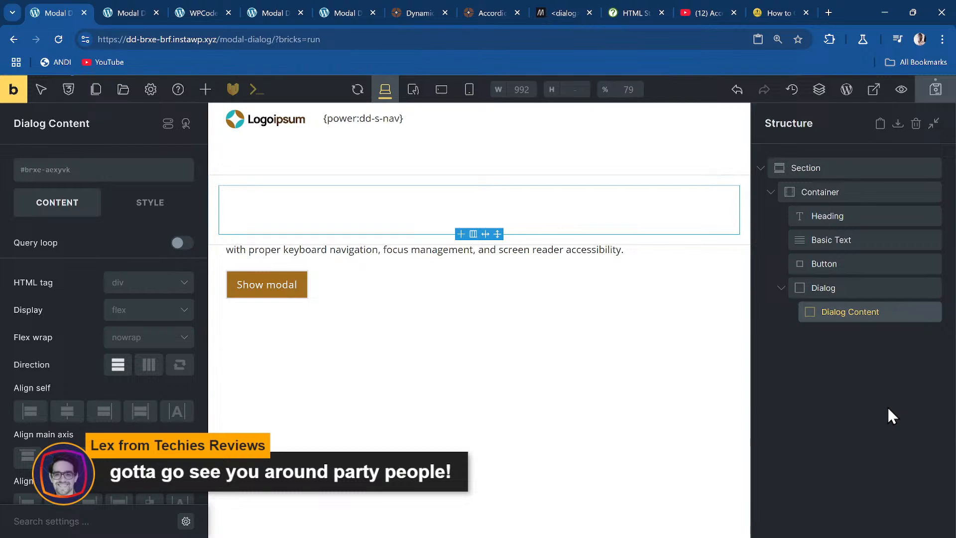
pyautogui.click(856, 389)
pyautogui.click(858, 289)
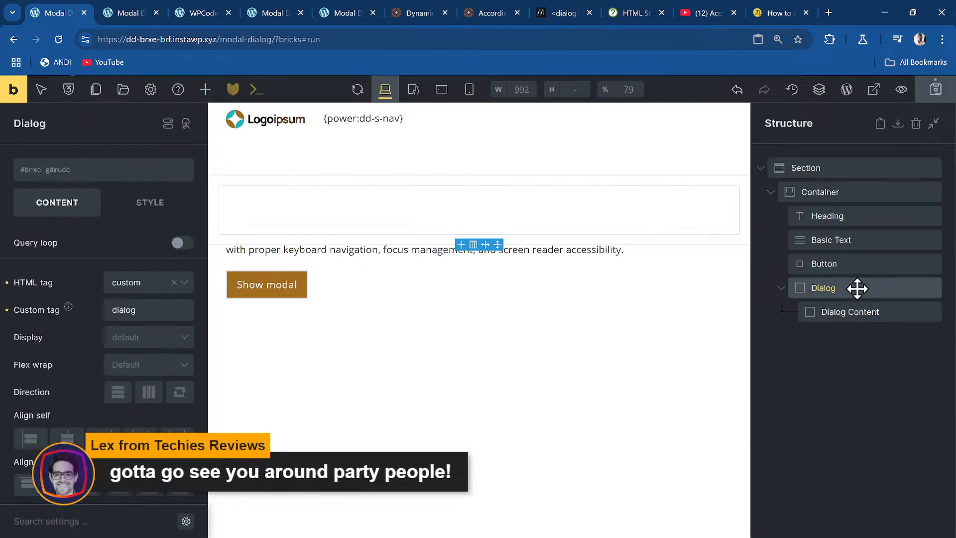
# - Add a Button inside Dialog, above Dialog Content, named 'Close Button'
pyautogui.click(205, 90)
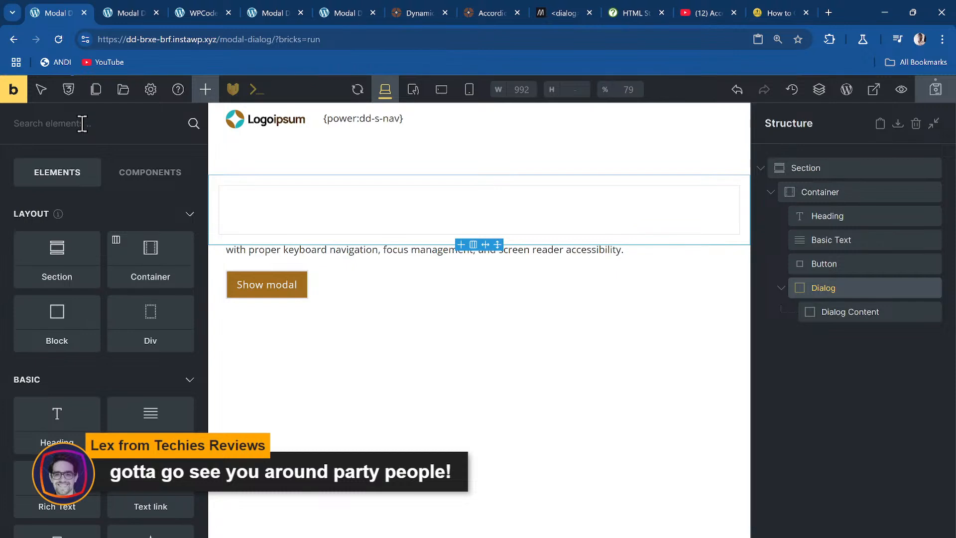
pyautogui.write('button')
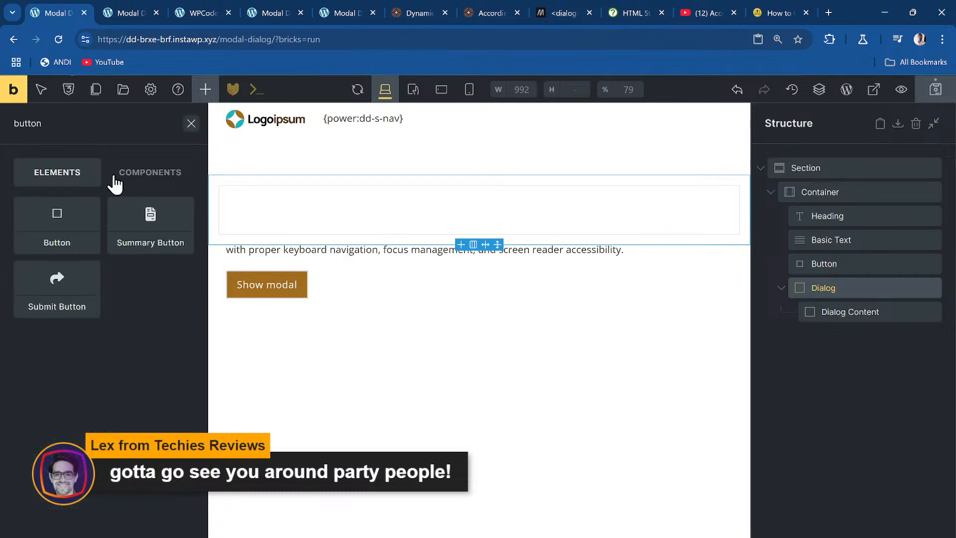
pyautogui.click(48, 215)
pyautogui.moveTo(865, 336); pyautogui.dragTo(867, 306)
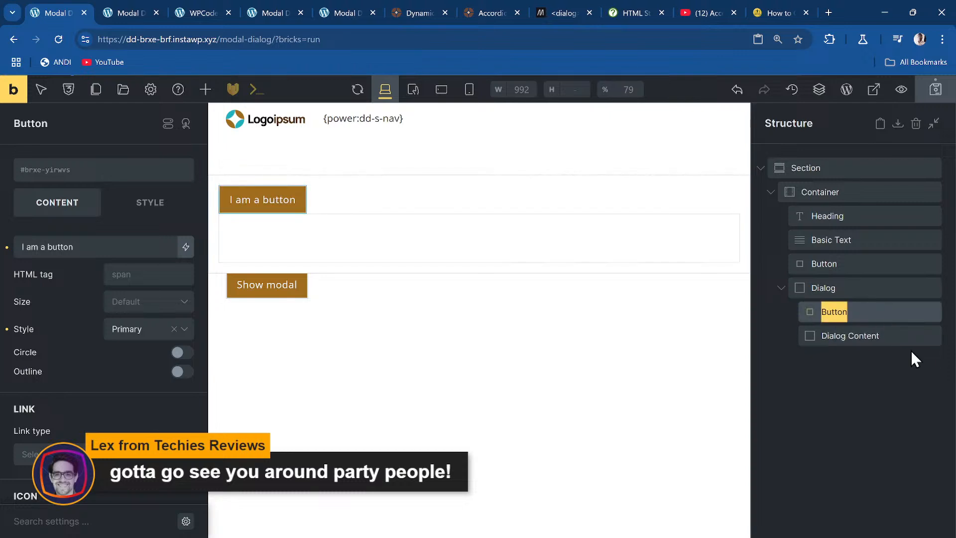
pyautogui.write('Close Button')
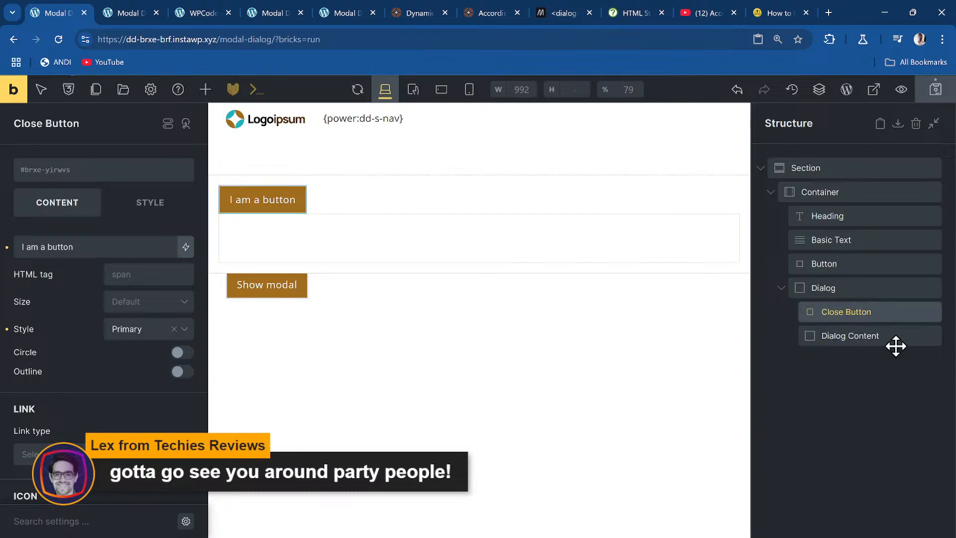
pyautogui.click(881, 384)
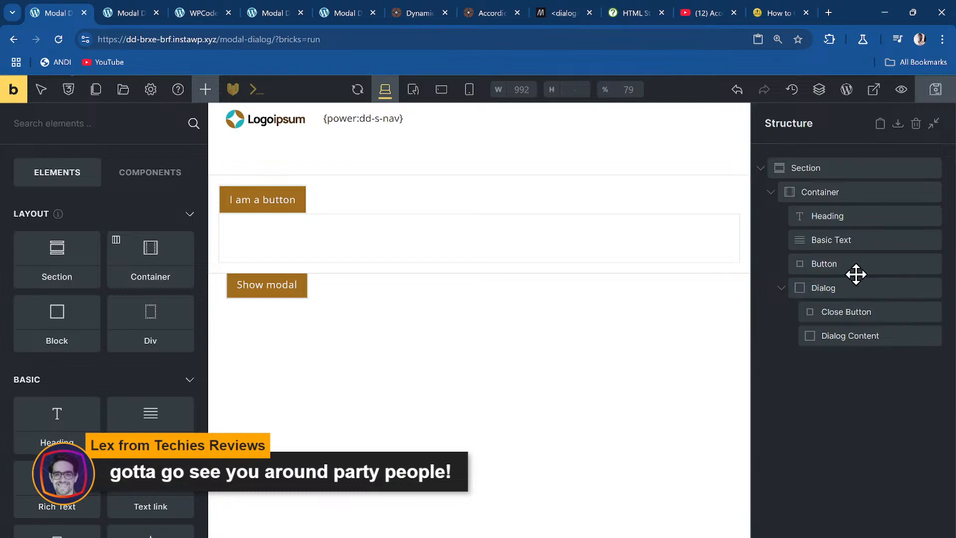
# - Fill Dialog Content with a heading and five Rich Text placeholder paragraphs
pyautogui.click(879, 335)
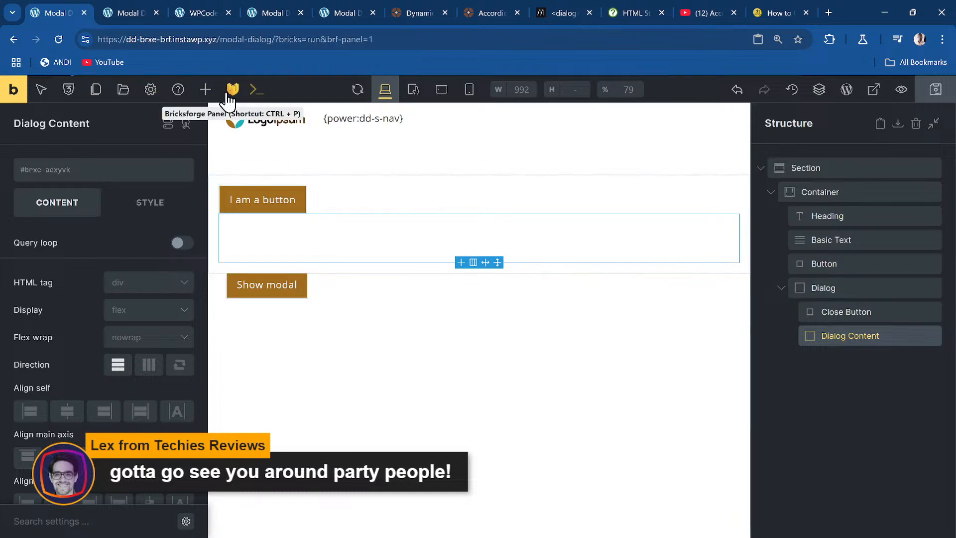
pyautogui.click(206, 90)
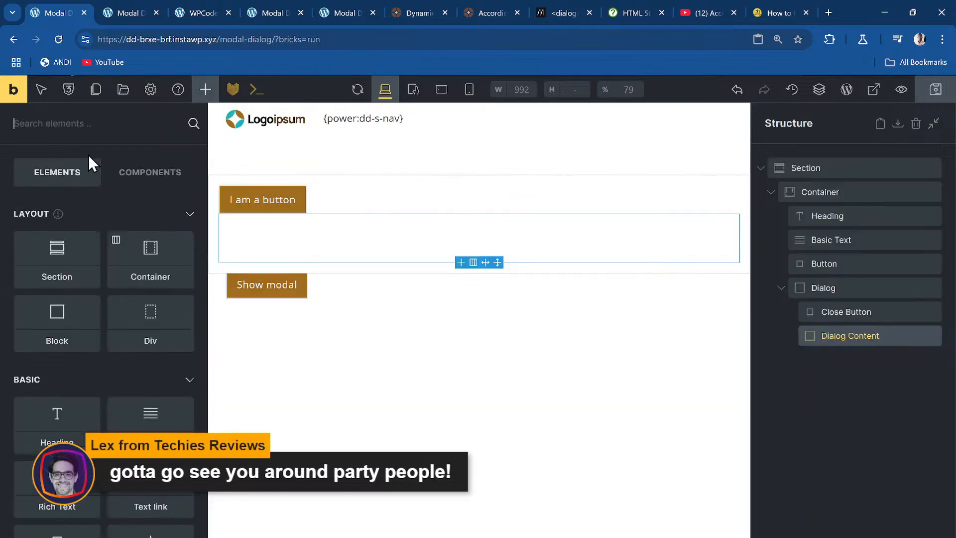
pyautogui.click(82, 413)
pyautogui.click(124, 127)
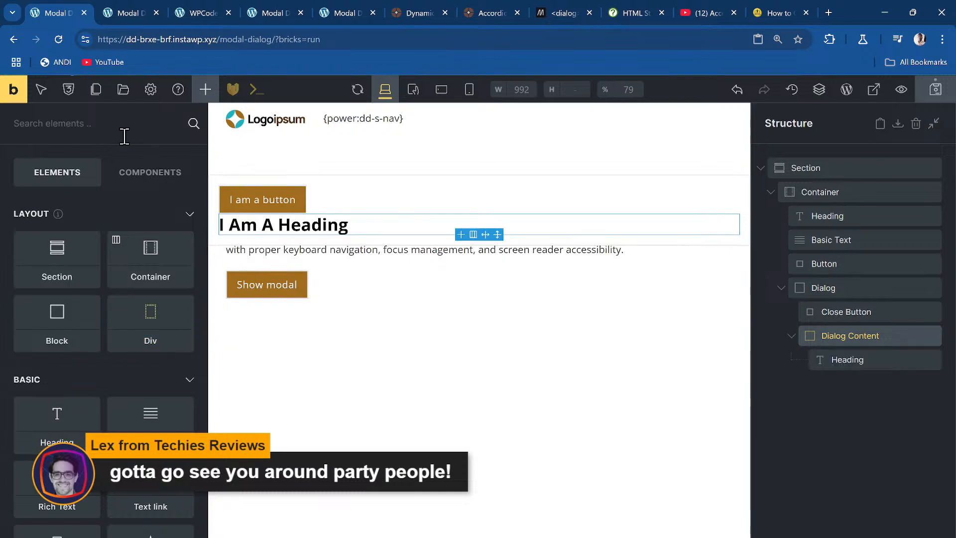
pyautogui.click(64, 510)
pyautogui.click(64, 511)
pyautogui.click(65, 510)
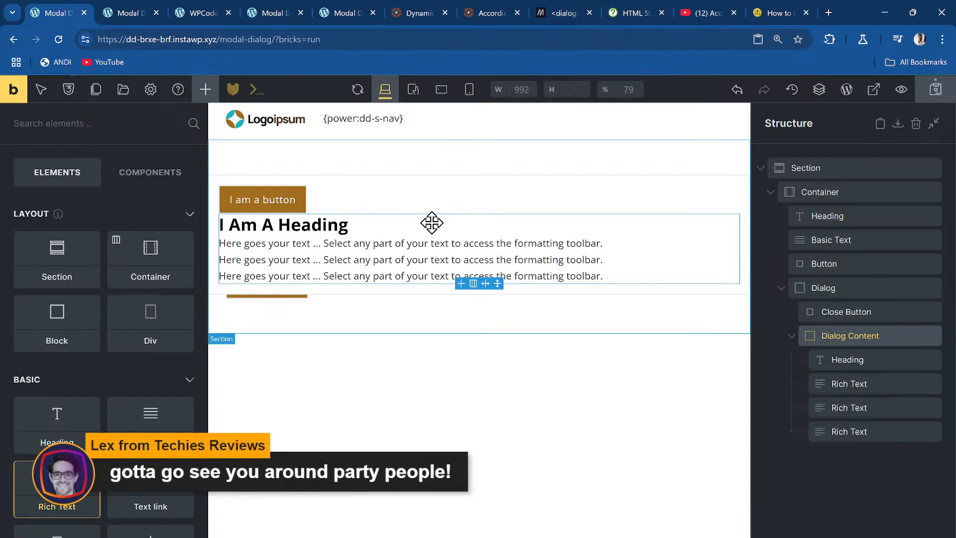
pyautogui.click(65, 510)
pyautogui.click(64, 510)
pyautogui.click(65, 510)
pyautogui.click(64, 510)
pyautogui.click(65, 511)
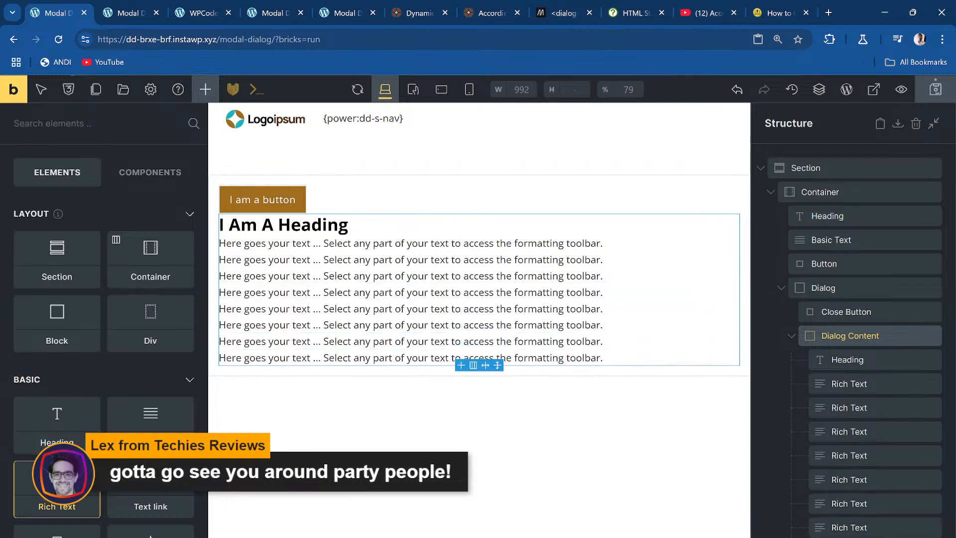
pyautogui.click(65, 511)
pyautogui.click(64, 510)
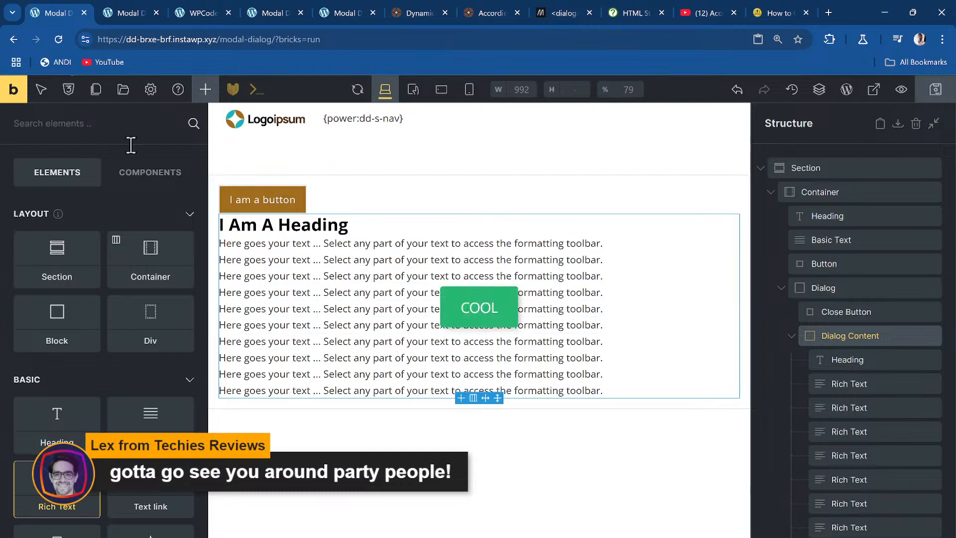
# - Change the dialog's close button label to read Close
pyautogui.click(261, 200)
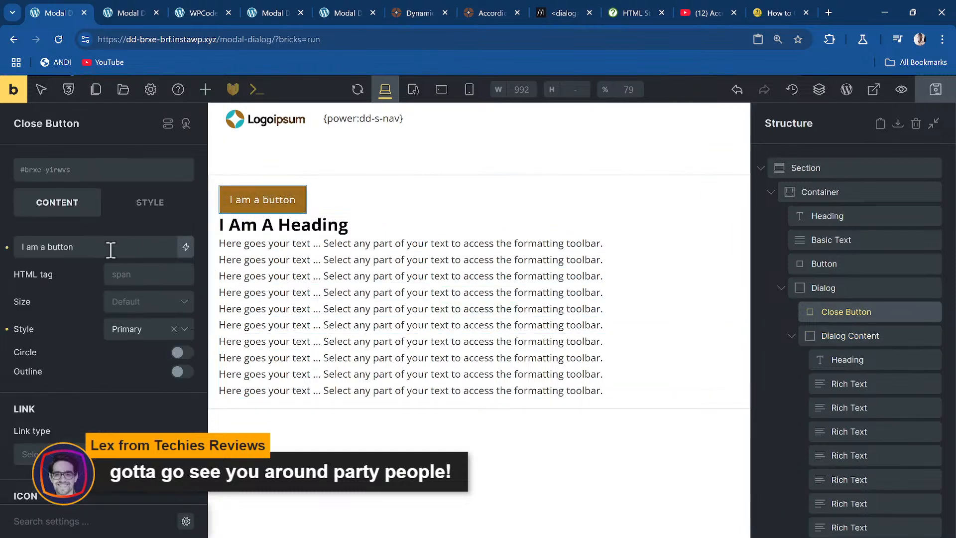
pyautogui.tripleClick(66, 248)
pyautogui.write('Cl')
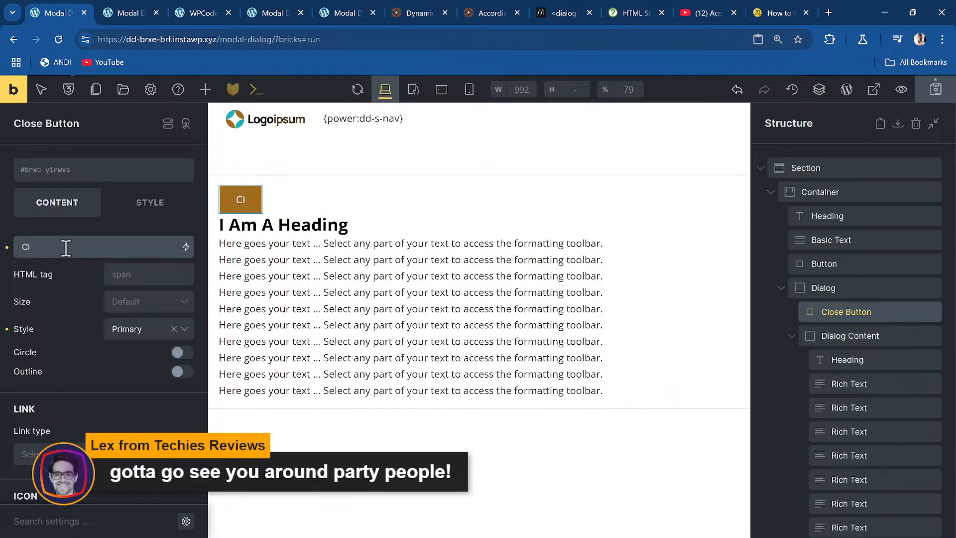
pyautogui.write('soe')
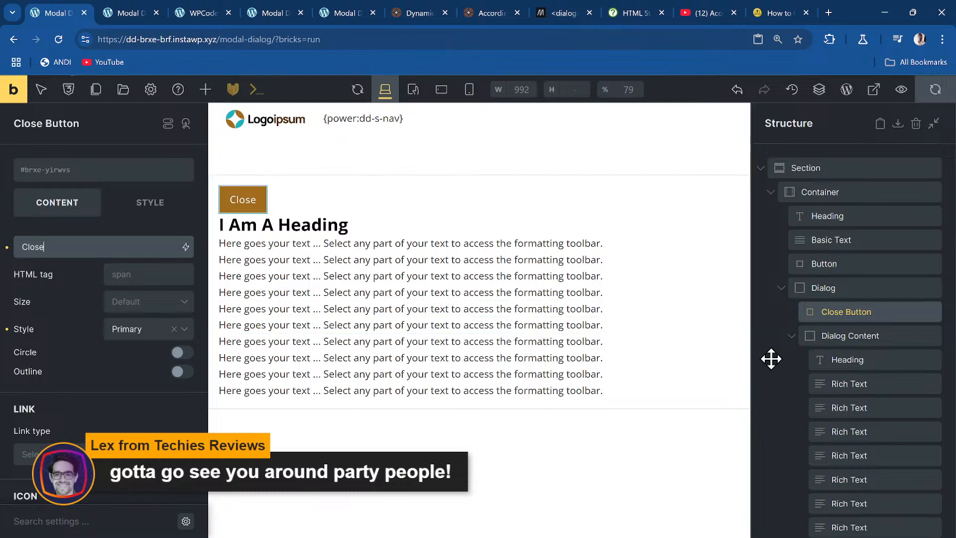
# - Show the Show modal button's style settings, then return to MDN's dialog reference
pyautogui.click(792, 335)
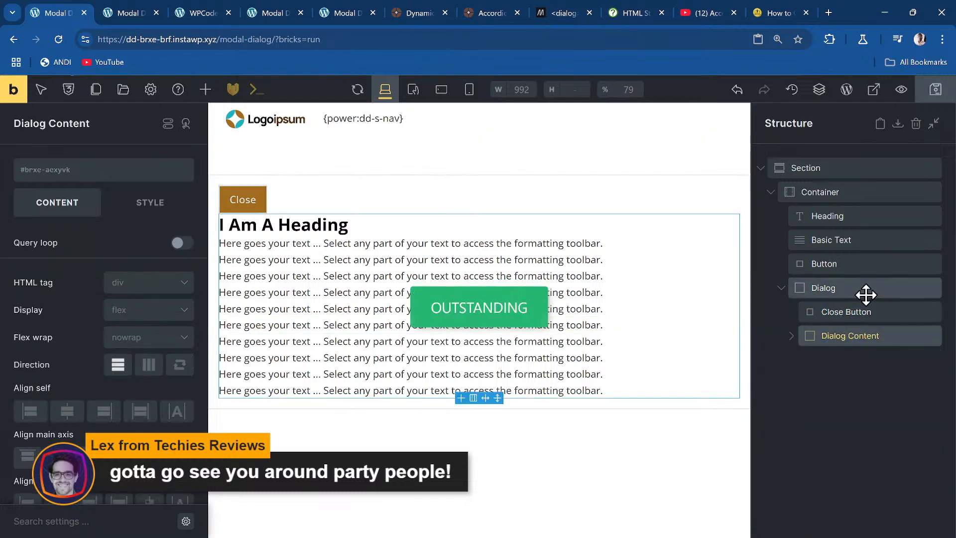
pyautogui.click(870, 265)
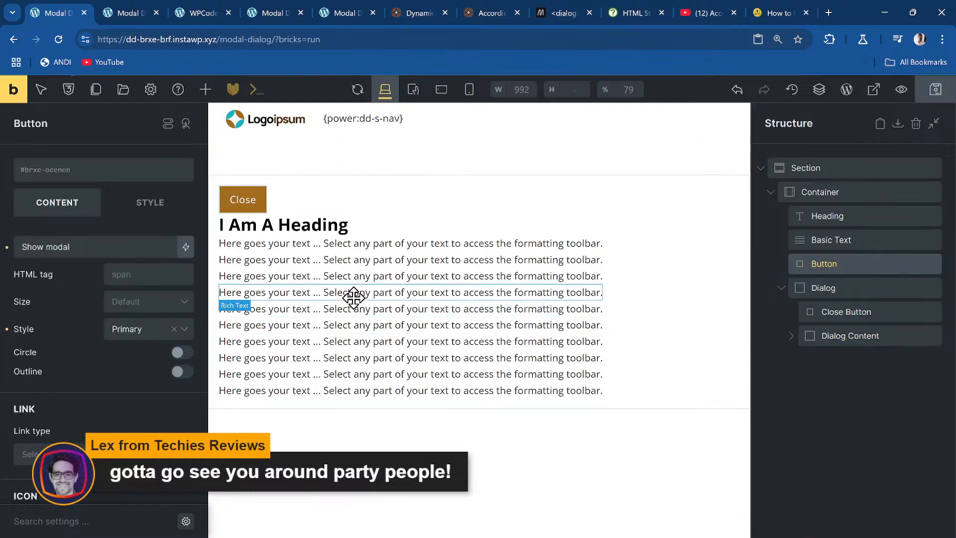
pyautogui.click(145, 215)
pyautogui.scroll(-2, 142, 320)
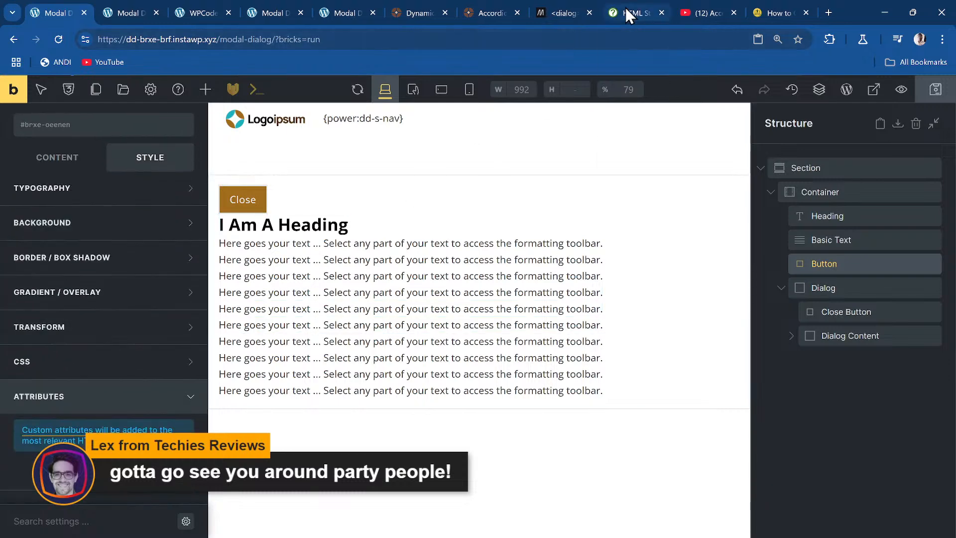
pyautogui.click(557, 11)
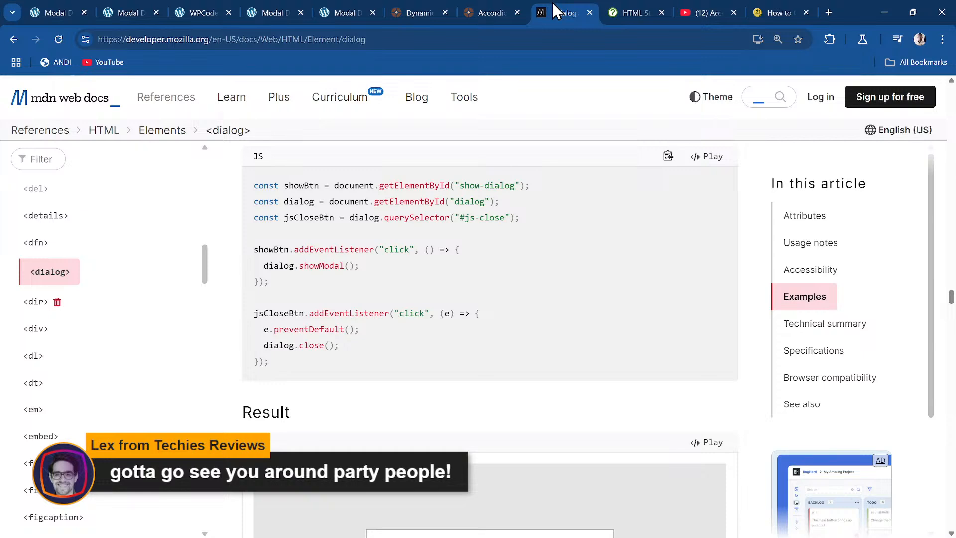
# - Copy the show-dialog id from the button markup in MDN's dialog example
pyautogui.scroll(1, 428, 276)
pyautogui.scroll(12, 428, 279)
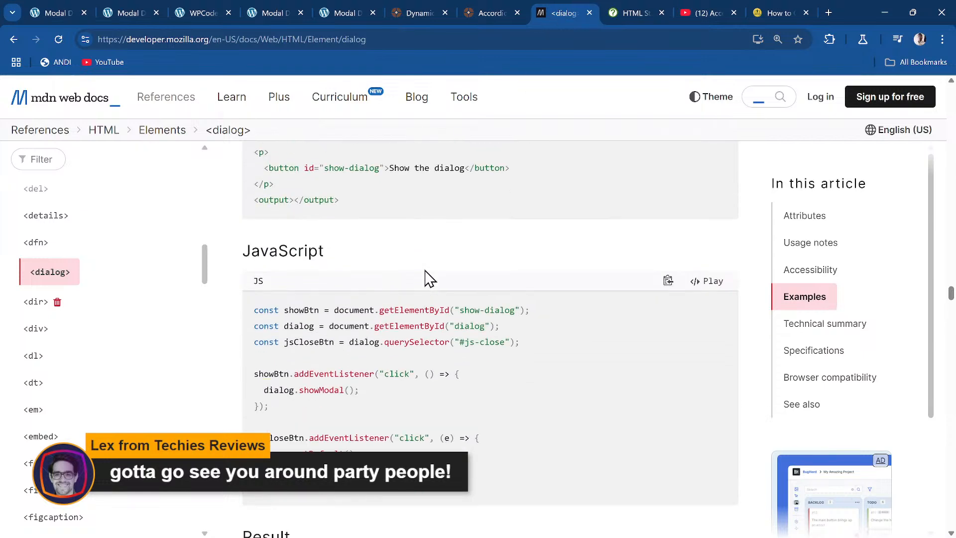
pyautogui.scroll(-2, 428, 279)
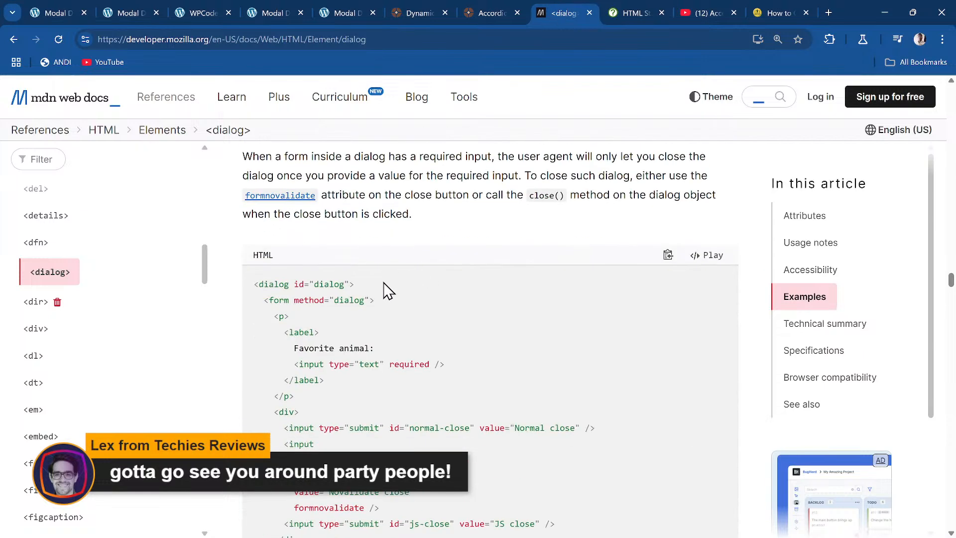
pyautogui.scroll(-6, 318, 300)
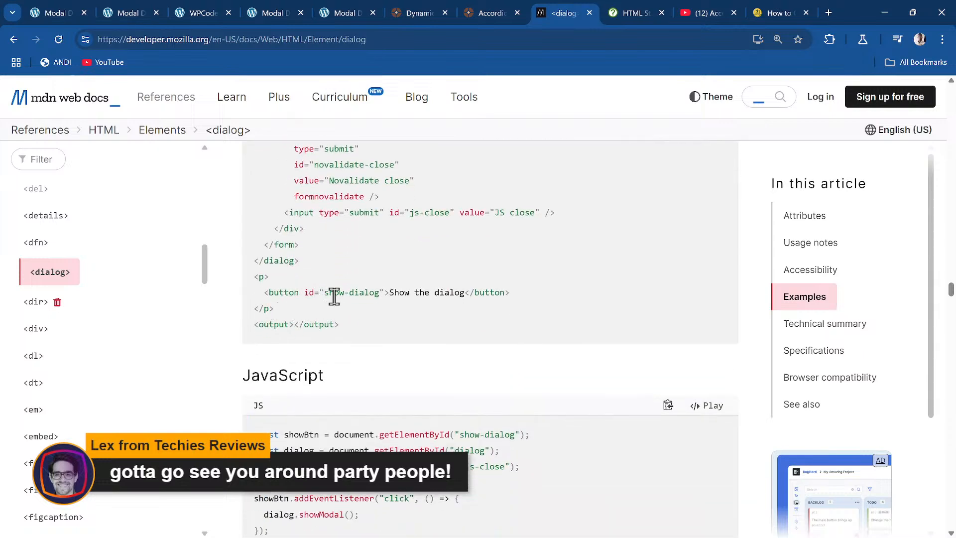
pyautogui.moveTo(325, 294); pyautogui.dragTo(379, 294)
pyautogui.hotkey('ctrl', 'c')
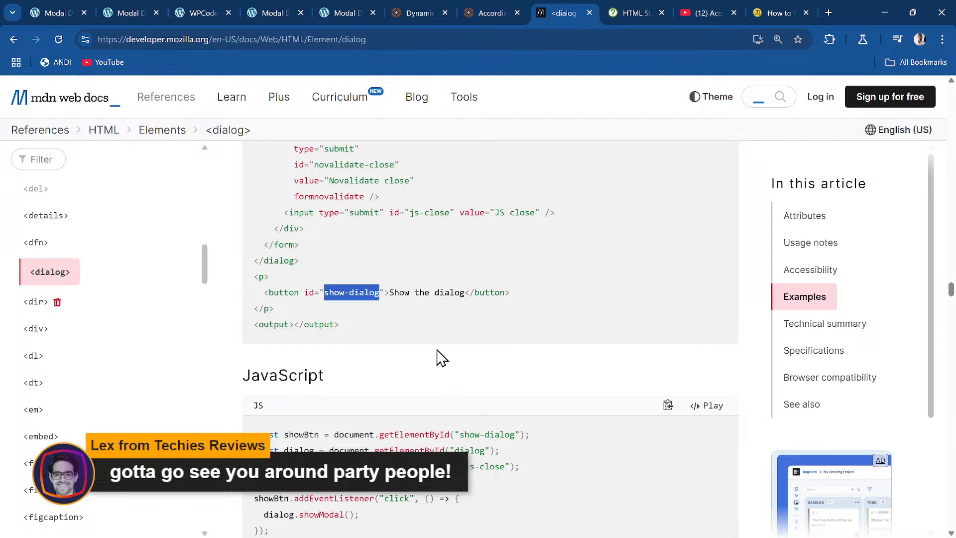
pyautogui.click(128, 12)
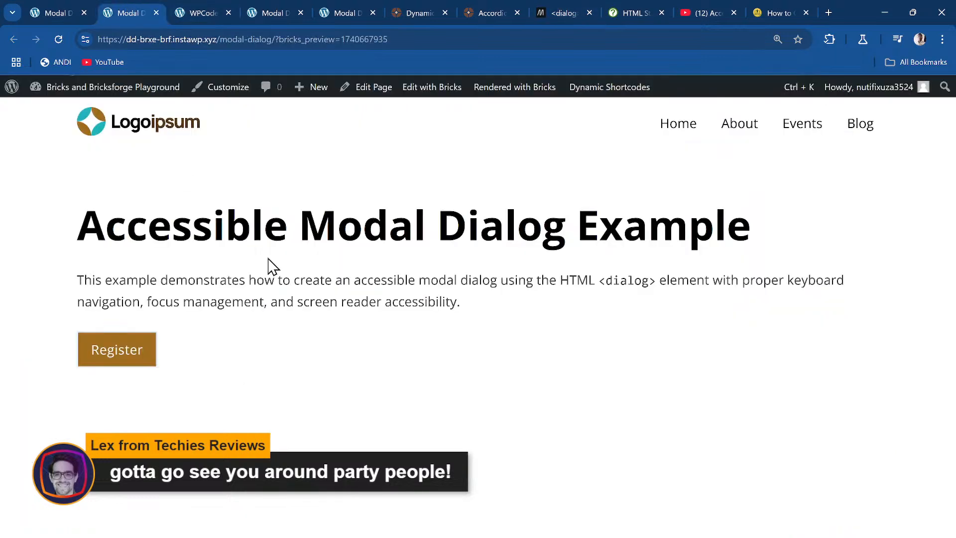
# - Rename the Show modal button element to Open Dialog Button and set its HTML tag to button
pyautogui.click(181, 11)
pyautogui.click(59, 12)
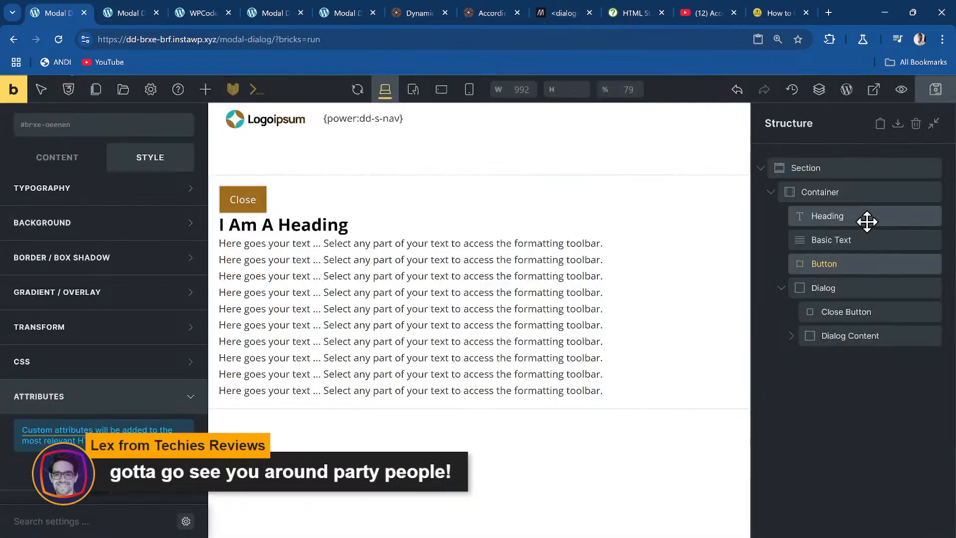
pyautogui.doubleClick(857, 264)
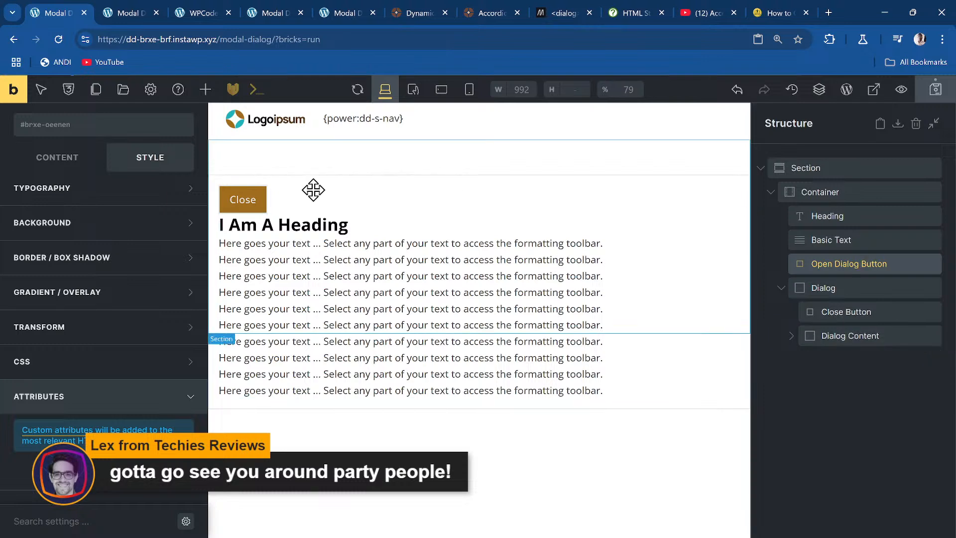
pyautogui.click(48, 167)
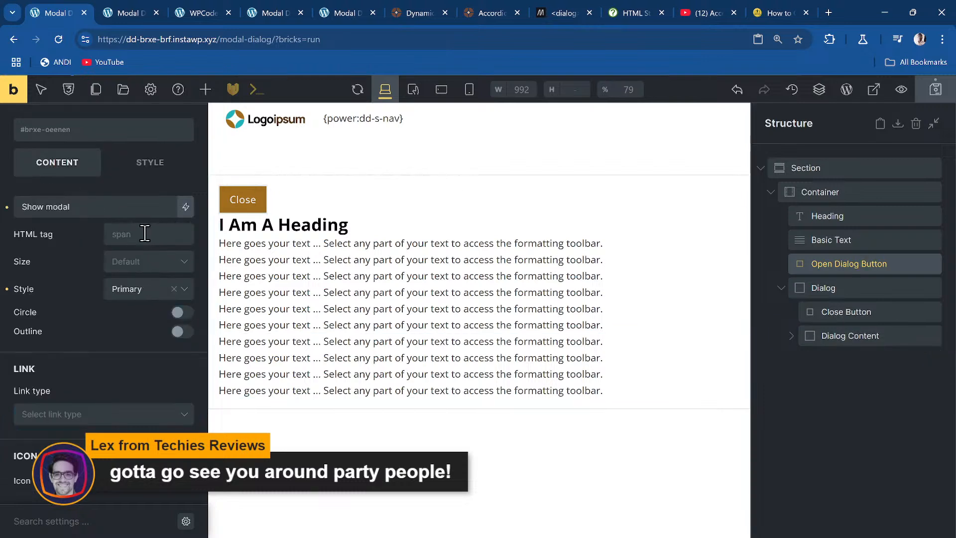
pyautogui.click(144, 233)
pyautogui.write('button')
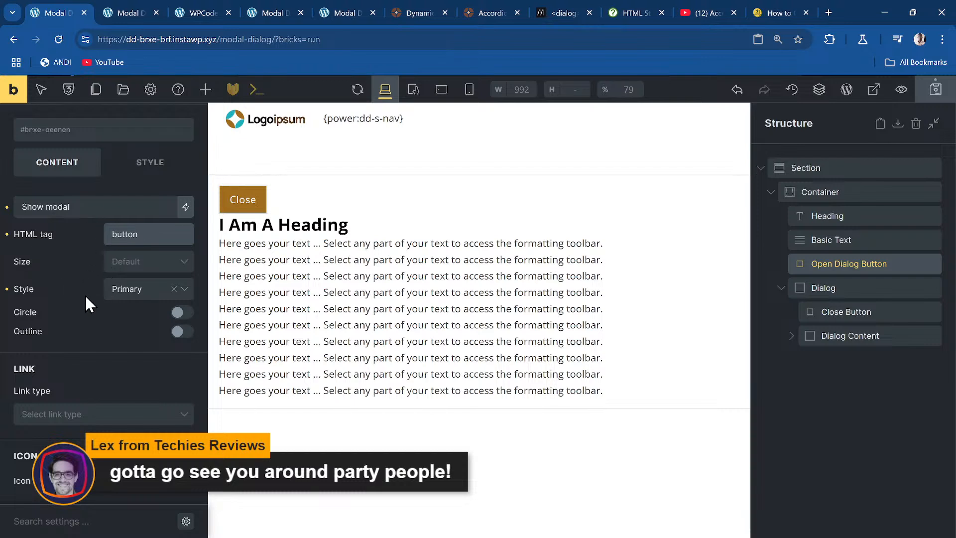
# - Add a custom attribute id with value show-dialog to the button
pyautogui.click(166, 186)
pyautogui.scroll(-1, 90, 327)
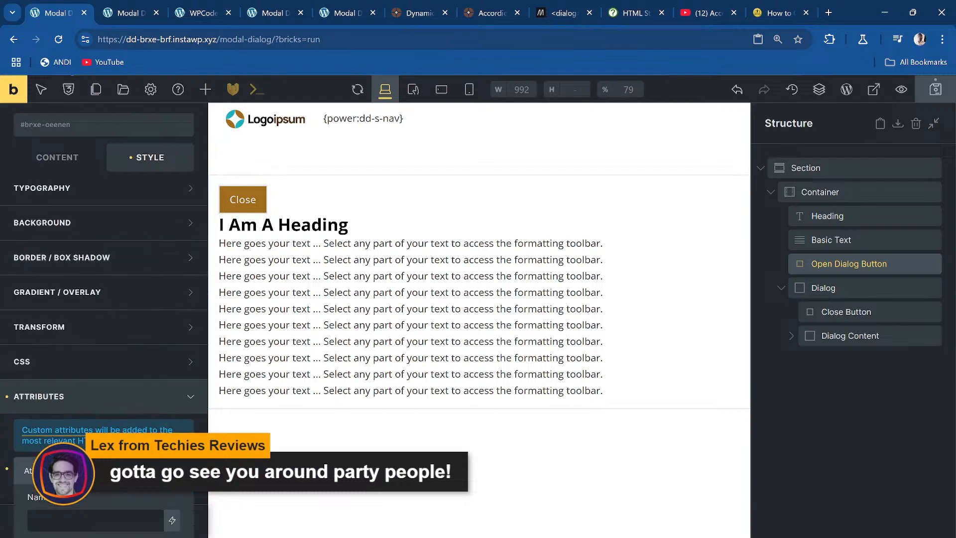
pyautogui.scroll(-3, 96, 411)
pyautogui.click(98, 382)
pyautogui.write('id')
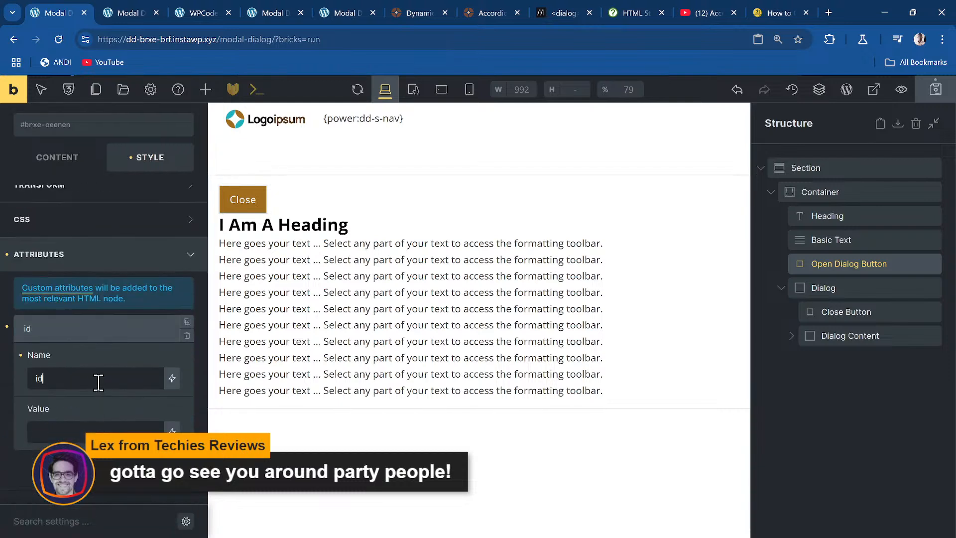
pyautogui.hotkey('ctrl', 'v')
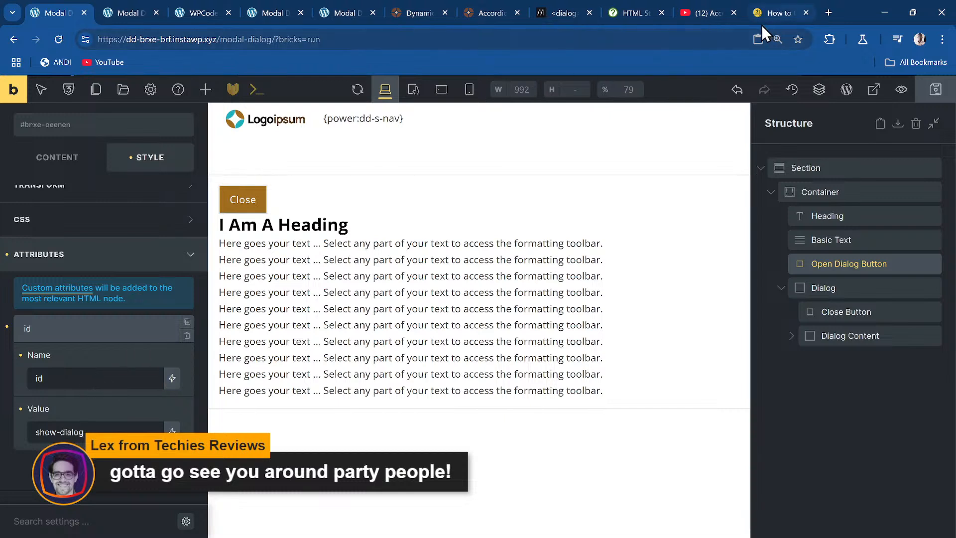
pyautogui.scroll(2, 90, 358)
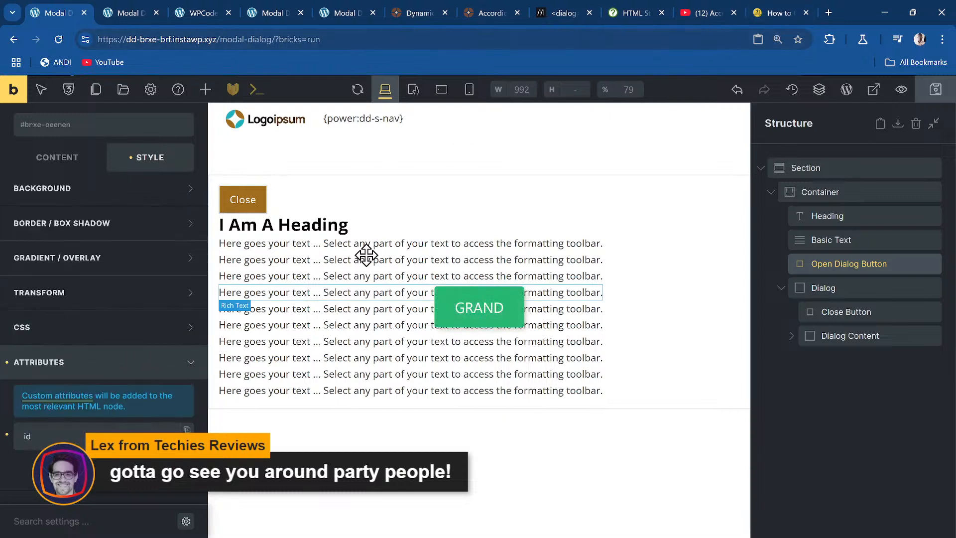
pyautogui.click(858, 288)
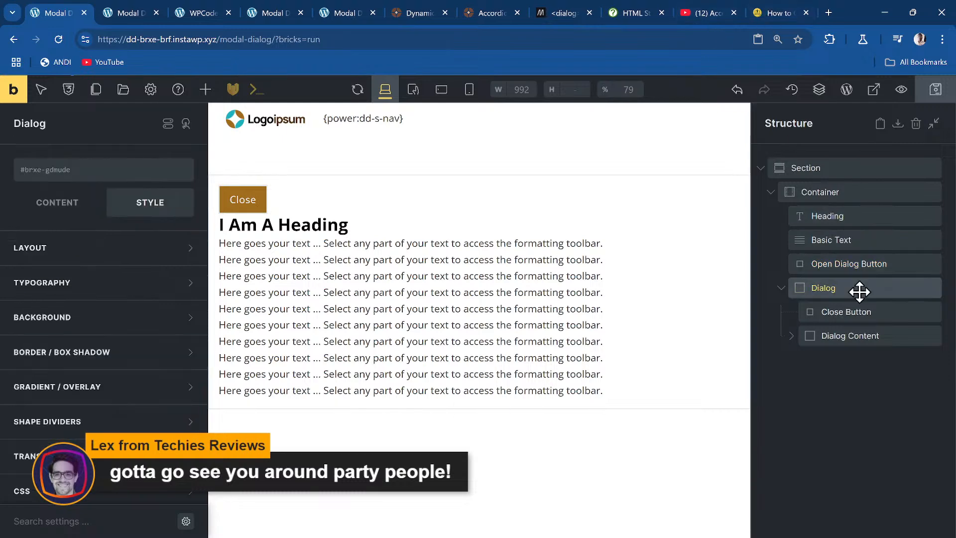
# - Give the Dialog element a custom id attribute matching the dialog id in MDN's example
pyautogui.click(589, 11)
pyautogui.scroll(-1, 338, 309)
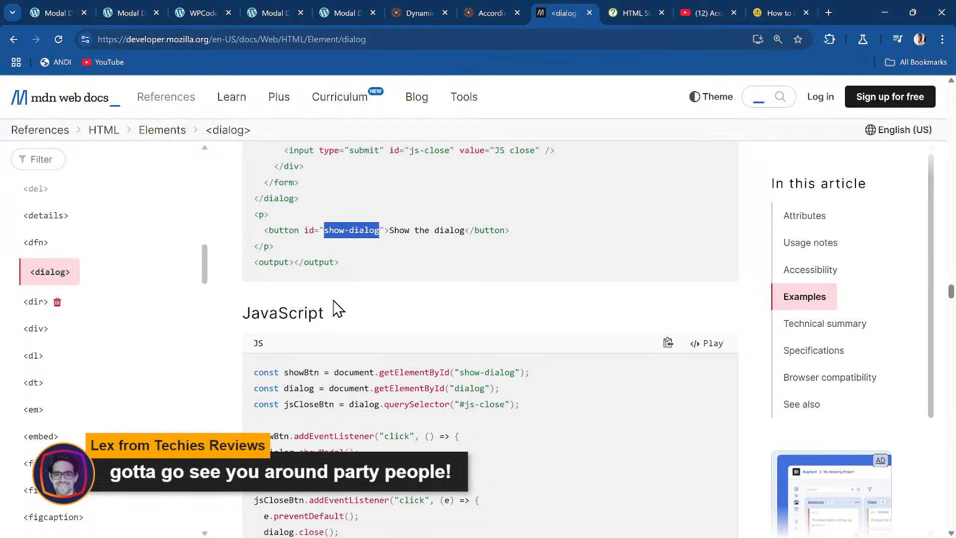
pyautogui.scroll(6, 335, 310)
pyautogui.scroll(-1, 324, 219)
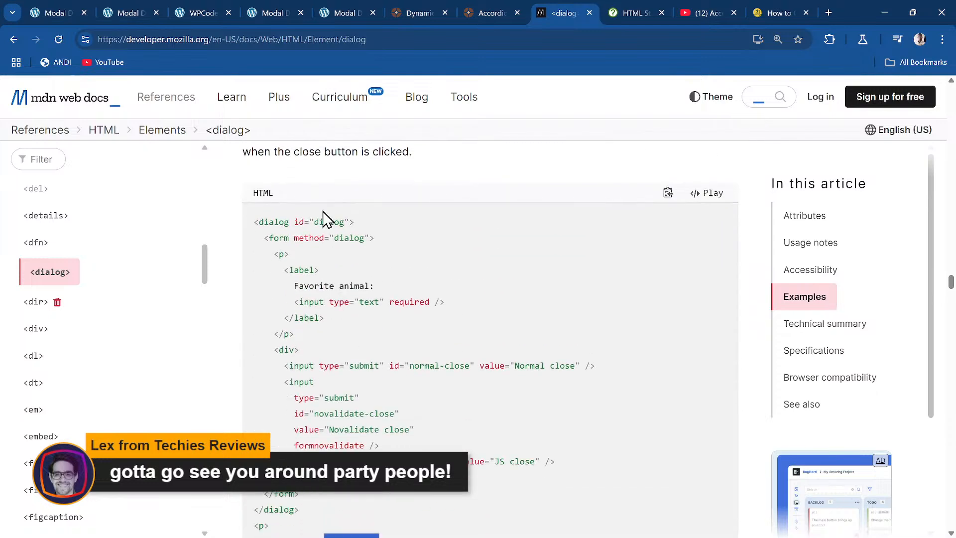
pyautogui.doubleClick(315, 222)
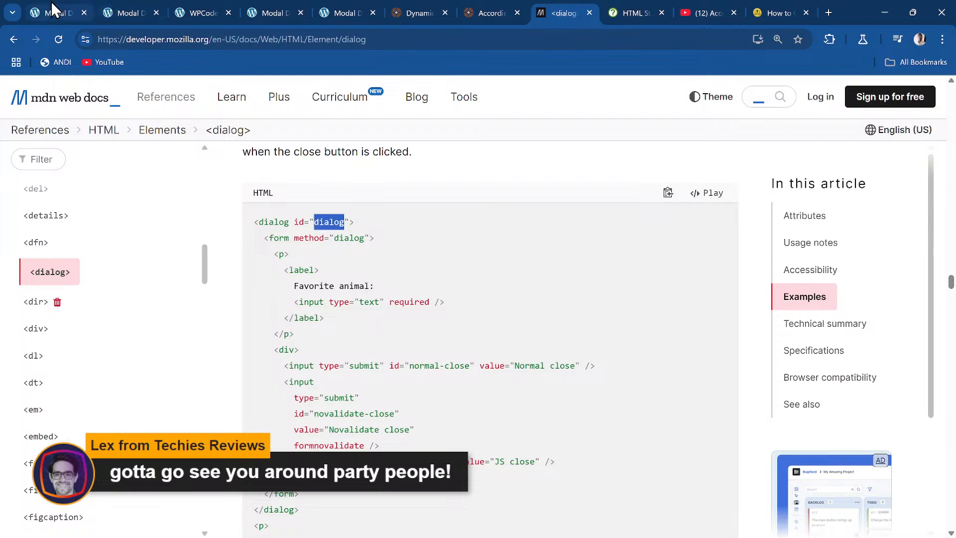
pyautogui.click(64, 12)
pyautogui.scroll(-3, 64, 478)
pyautogui.click(70, 397)
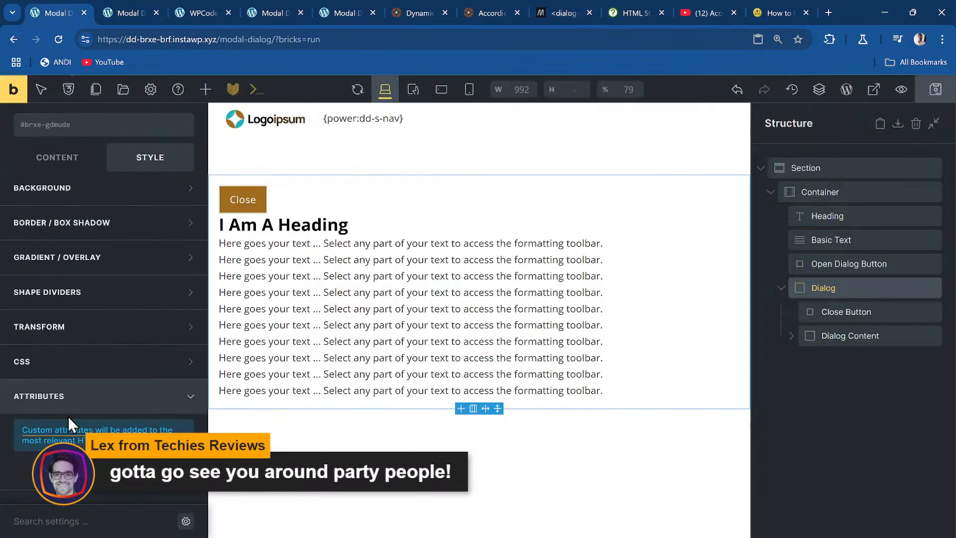
pyautogui.click(104, 468)
pyautogui.scroll(-3, 113, 425)
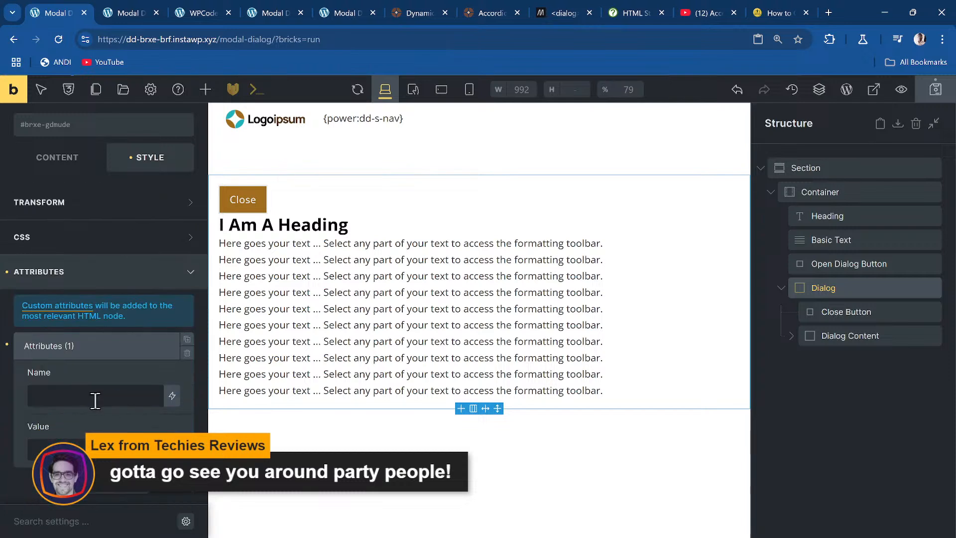
pyautogui.write('id')
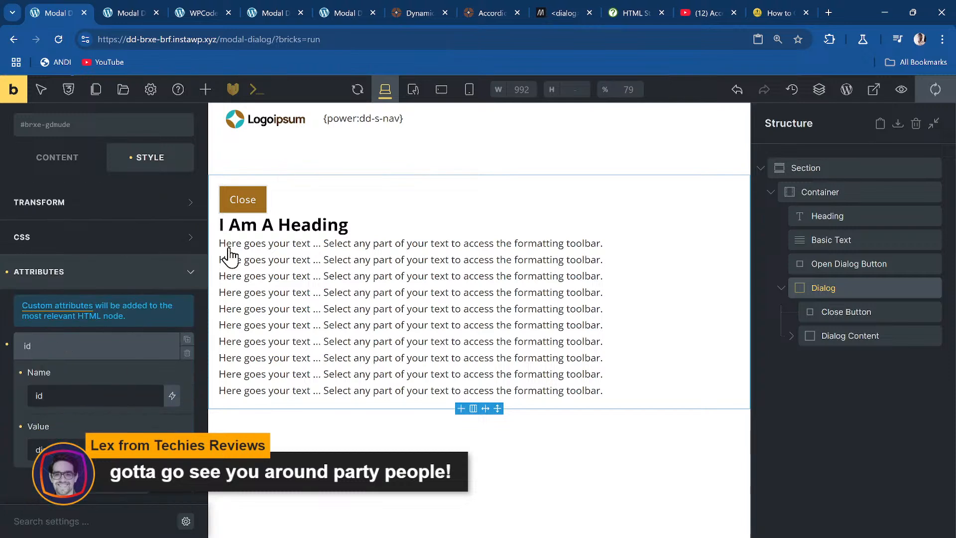
# - Select the <form> markup inside MDN's dialog example, then return to the Bricks editor
pyautogui.click(542, 14)
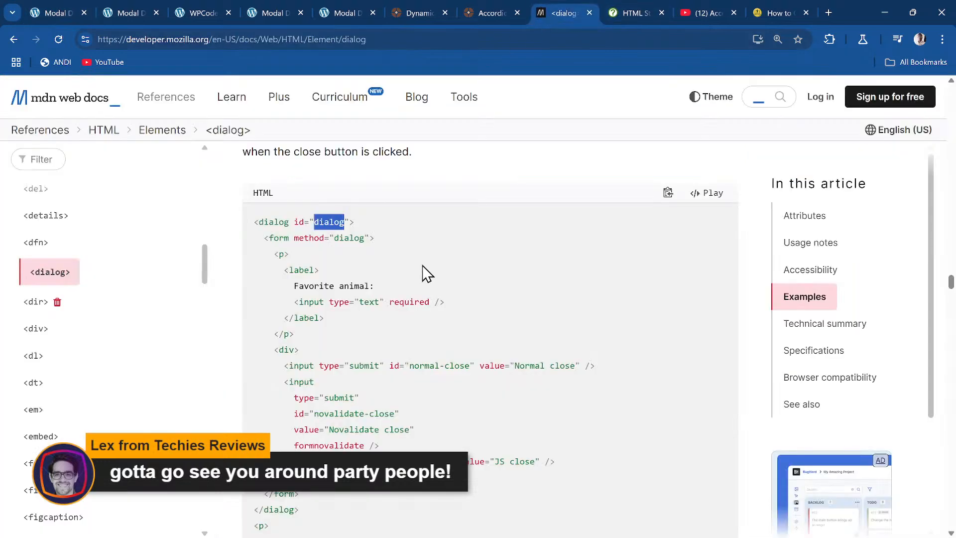
pyautogui.scroll(-2, 358, 232)
pyautogui.scroll(1, 363, 234)
pyautogui.scroll(-2, 363, 235)
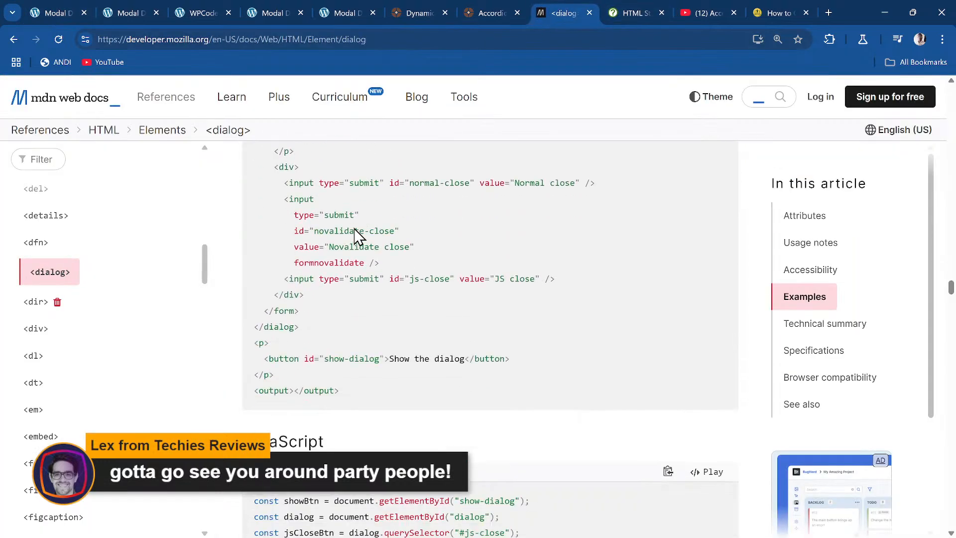
pyautogui.moveTo(313, 313); pyautogui.dragTo(312, 180)
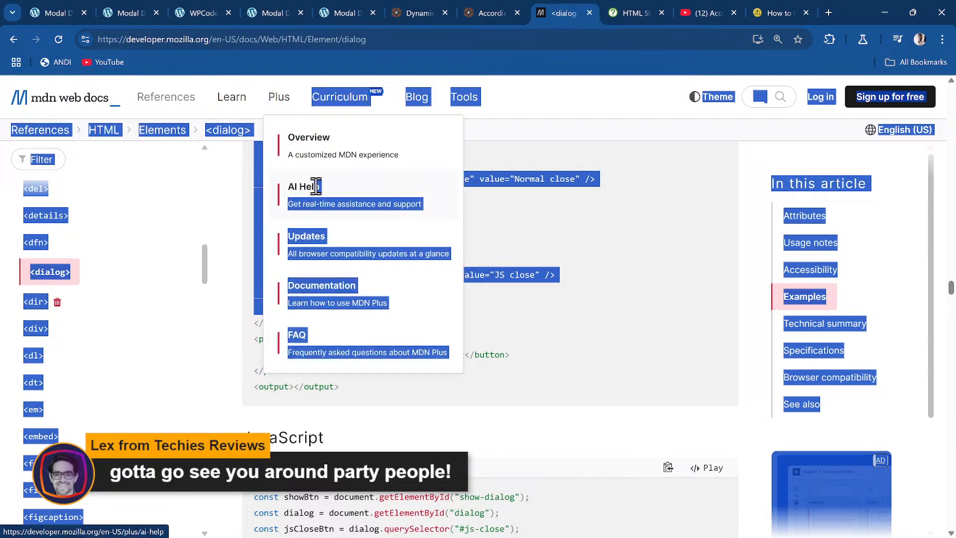
pyautogui.scroll(4, 205, 226)
pyautogui.click(380, 245)
pyautogui.scroll(4, 343, 335)
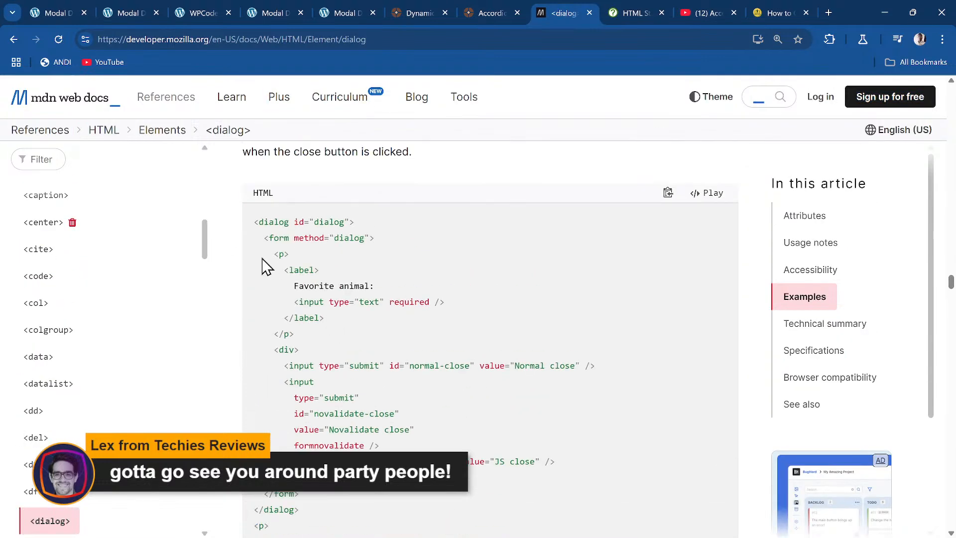
pyautogui.moveTo(264, 238); pyautogui.dragTo(330, 494)
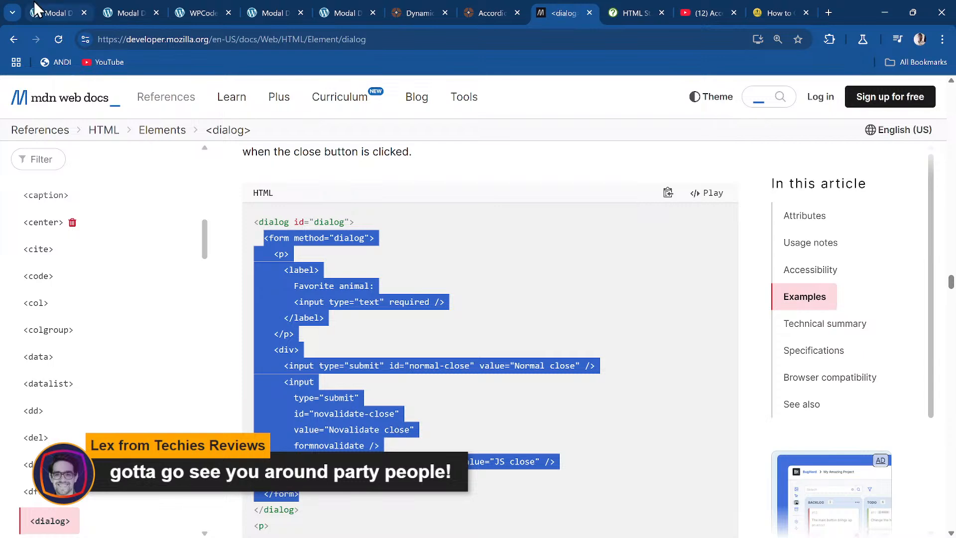
pyautogui.click(69, 13)
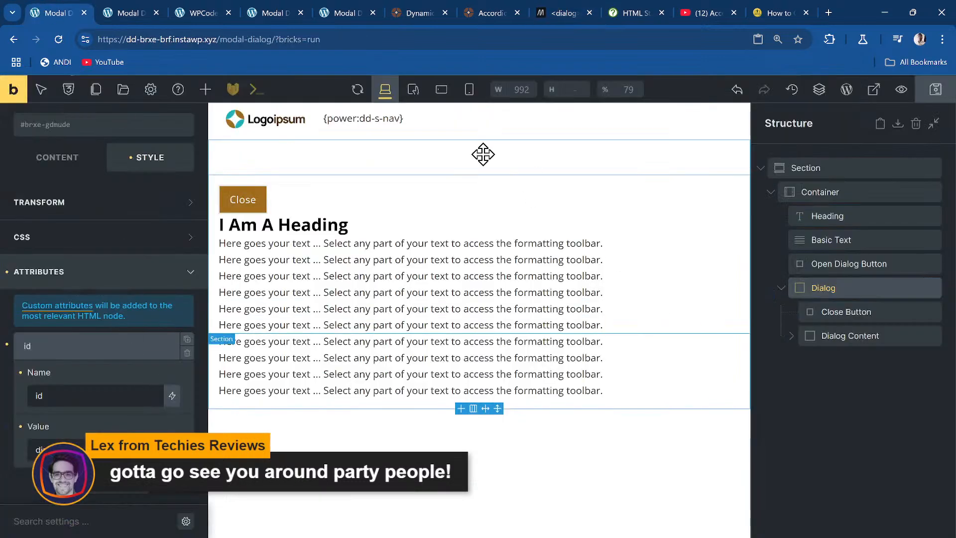
# - Add a Code element inside Dialog Content and delete the first Rich Text element
pyautogui.click(205, 90)
pyautogui.write('d')
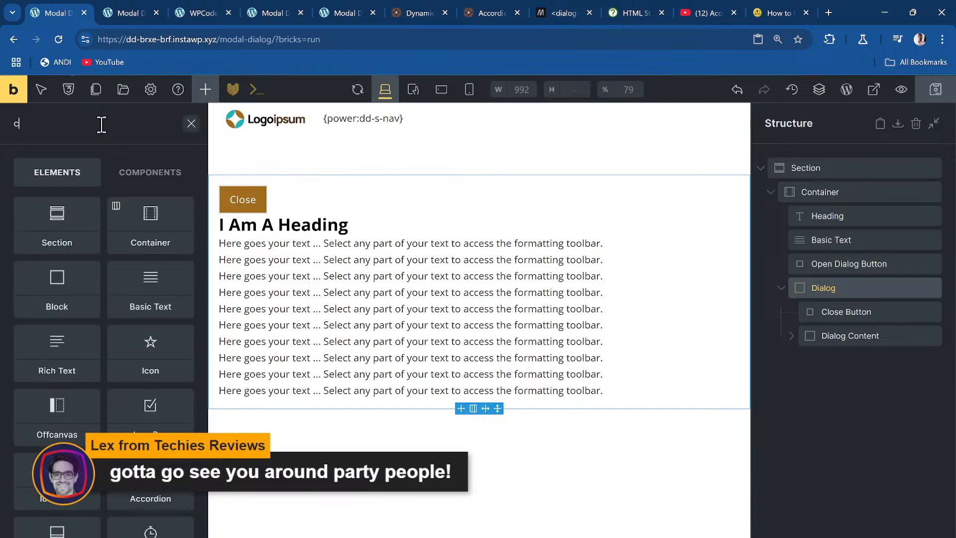
pyautogui.write('ode')
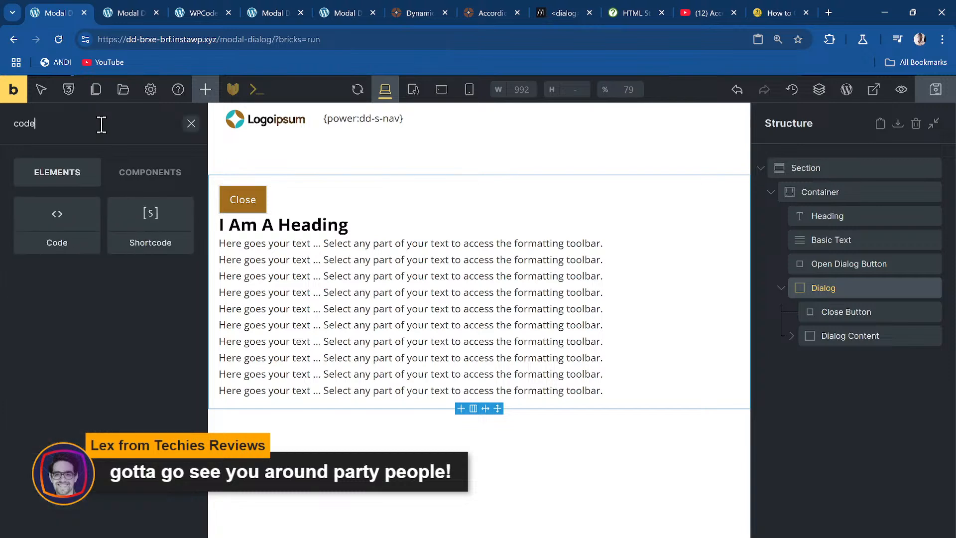
pyautogui.click(79, 240)
pyautogui.moveTo(847, 356); pyautogui.dragTo(858, 337)
pyautogui.click(791, 337)
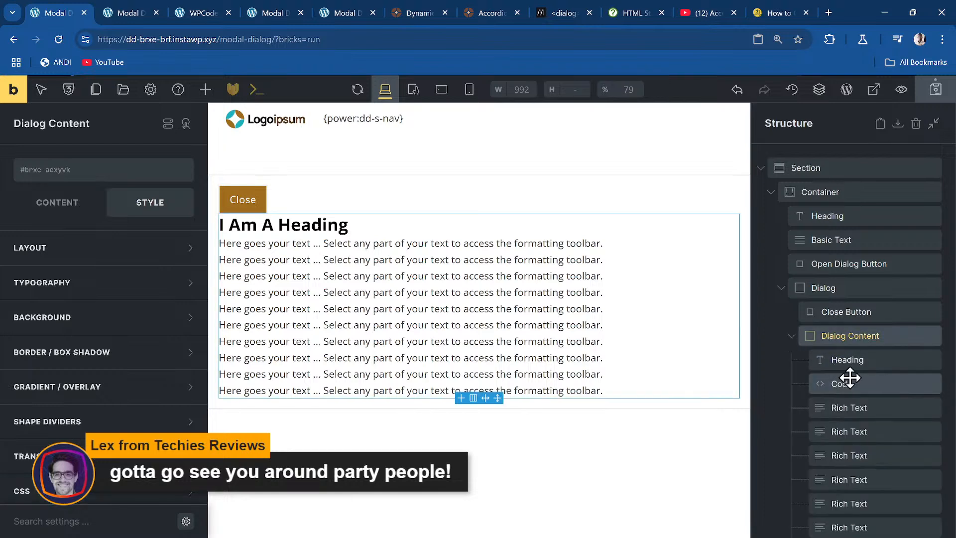
pyautogui.moveTo(873, 268); pyautogui.dragTo(879, 257)
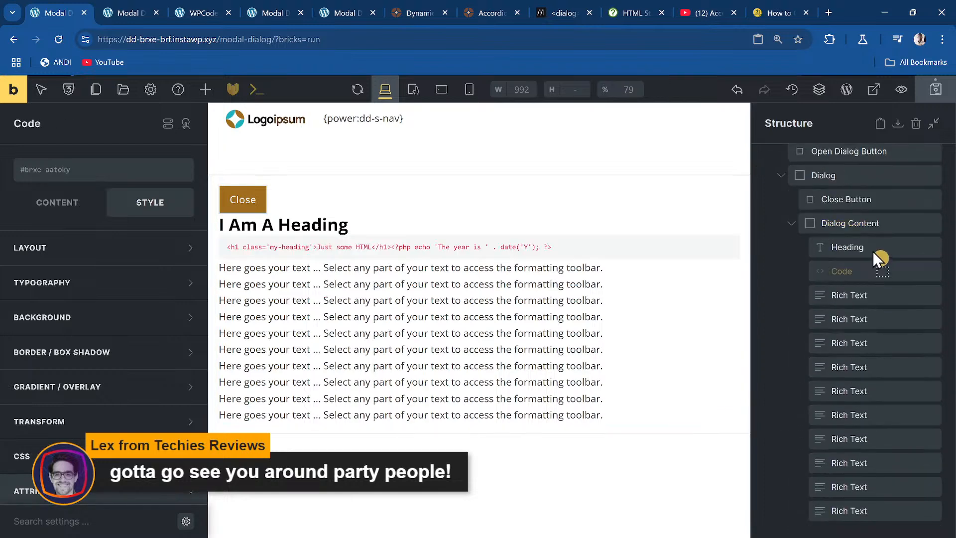
pyautogui.moveTo(876, 298); pyautogui.dragTo(869, 305)
pyautogui.rightClick(869, 298)
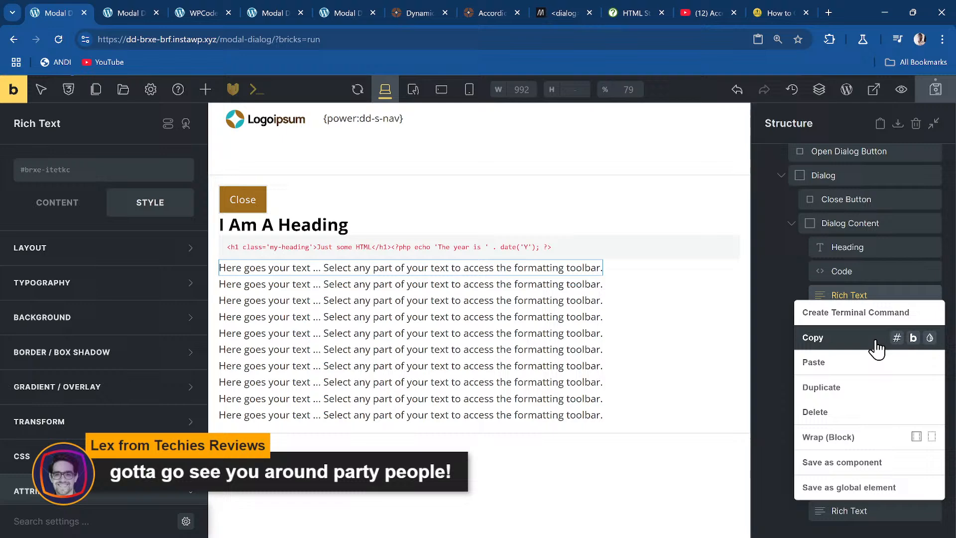
pyautogui.click(842, 414)
# - Paste the MDN form, enable execute, suppress errors and no-wrapper rendering, sign the code, and save
pyautogui.click(903, 296)
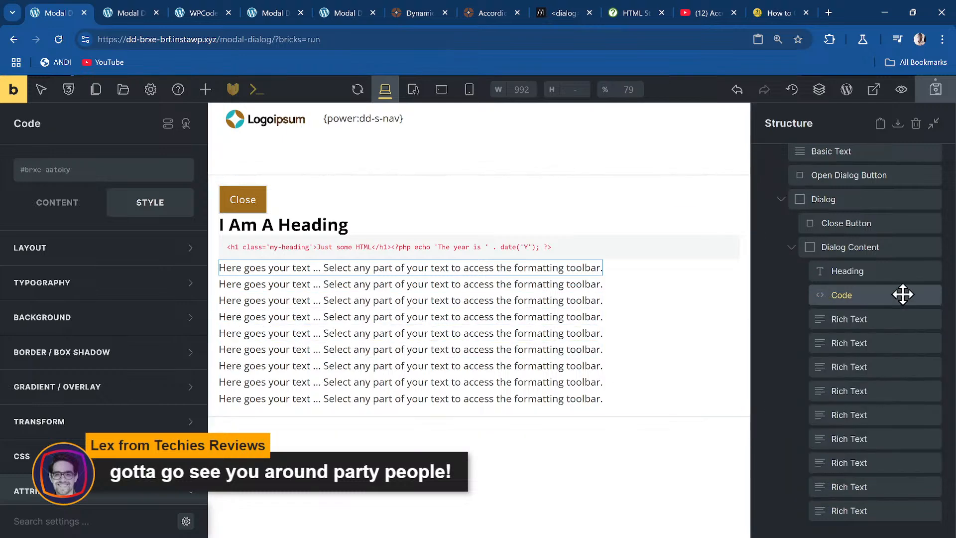
pyautogui.click(62, 209)
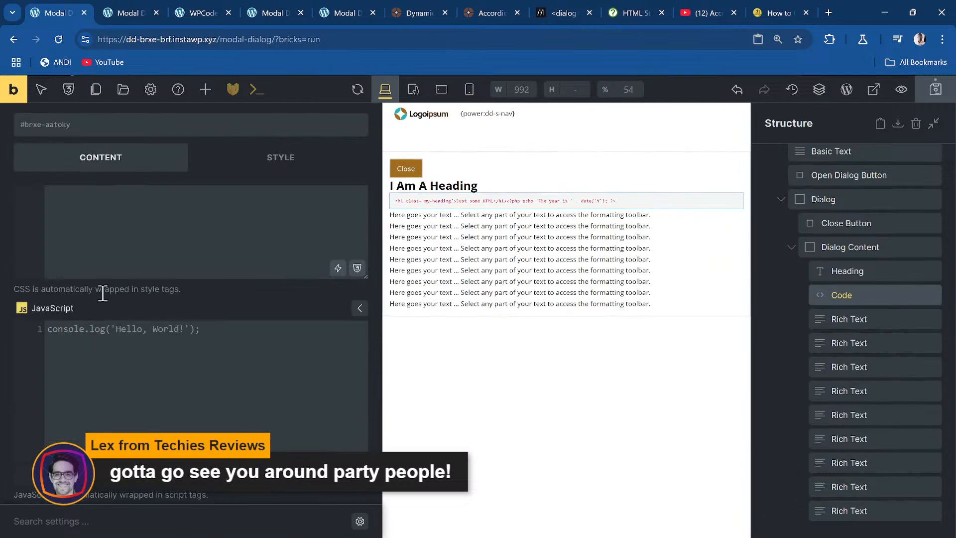
pyautogui.click(97, 321)
pyautogui.hotkey('ctrl', 'a')
pyautogui.hotkey('ctrl', 'v')
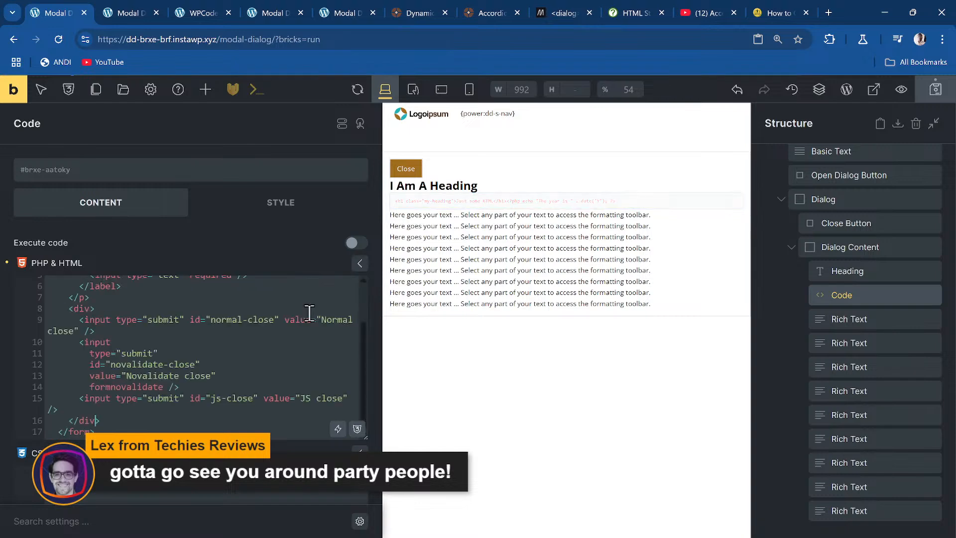
pyautogui.click(354, 244)
pyautogui.click(356, 281)
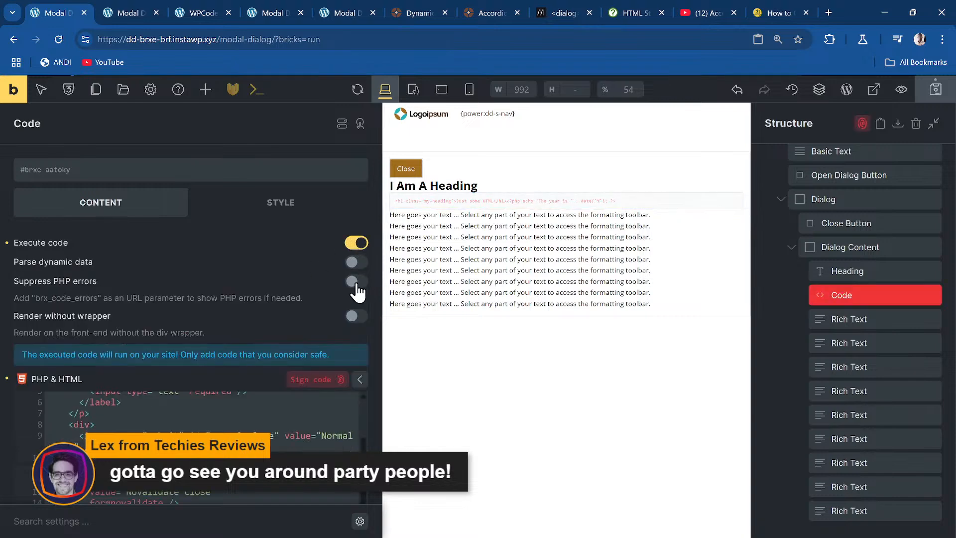
pyautogui.click(356, 316)
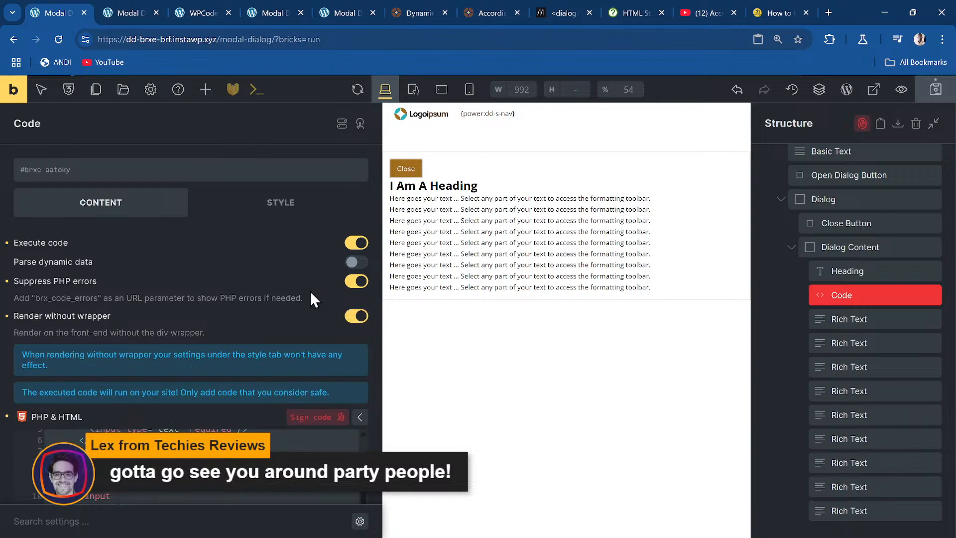
pyautogui.click(326, 417)
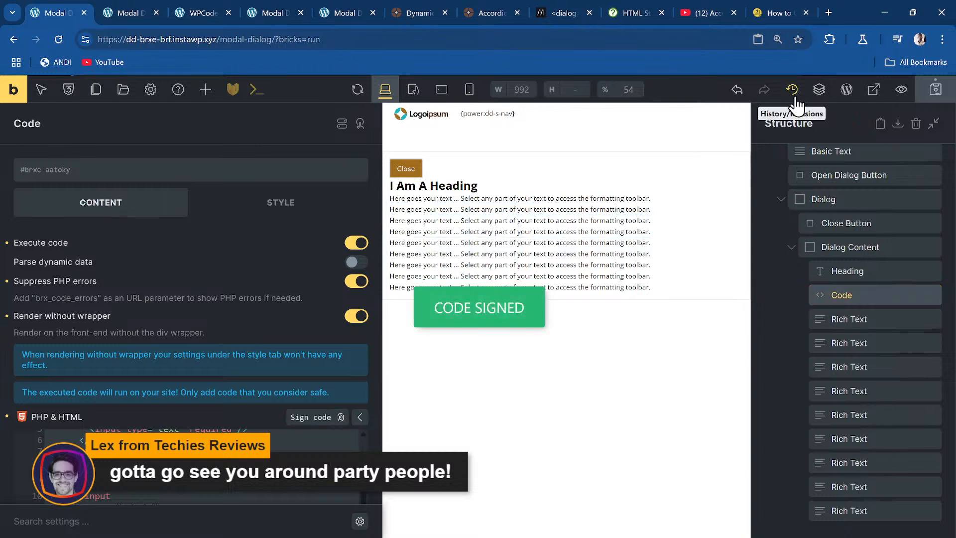
pyautogui.click(937, 90)
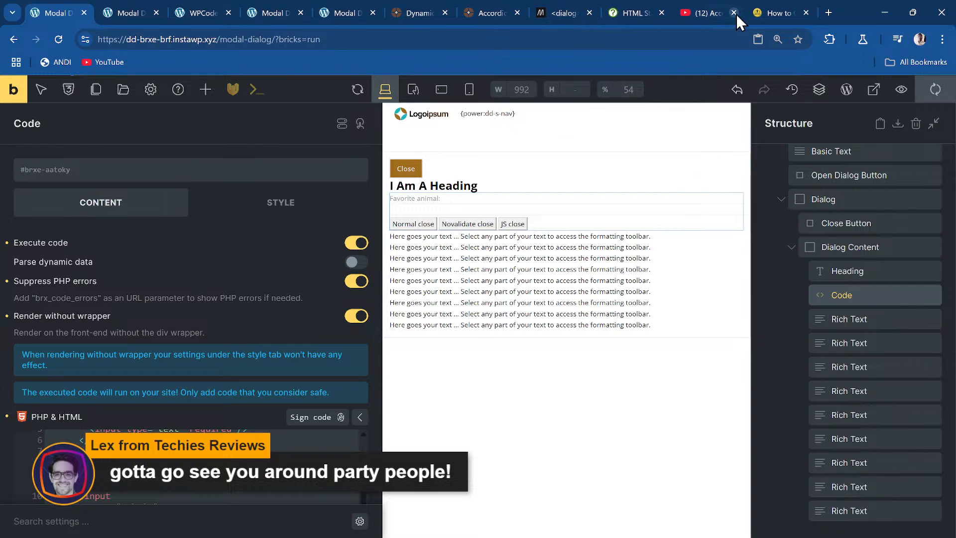
# - Select the whole JavaScript block of MDN's dialog example
pyautogui.click(561, 11)
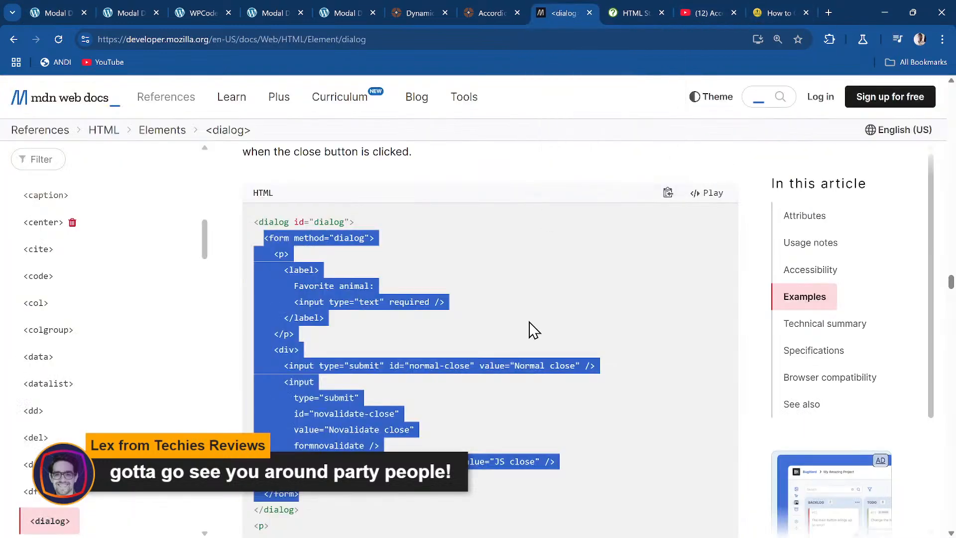
pyautogui.scroll(-5, 399, 304)
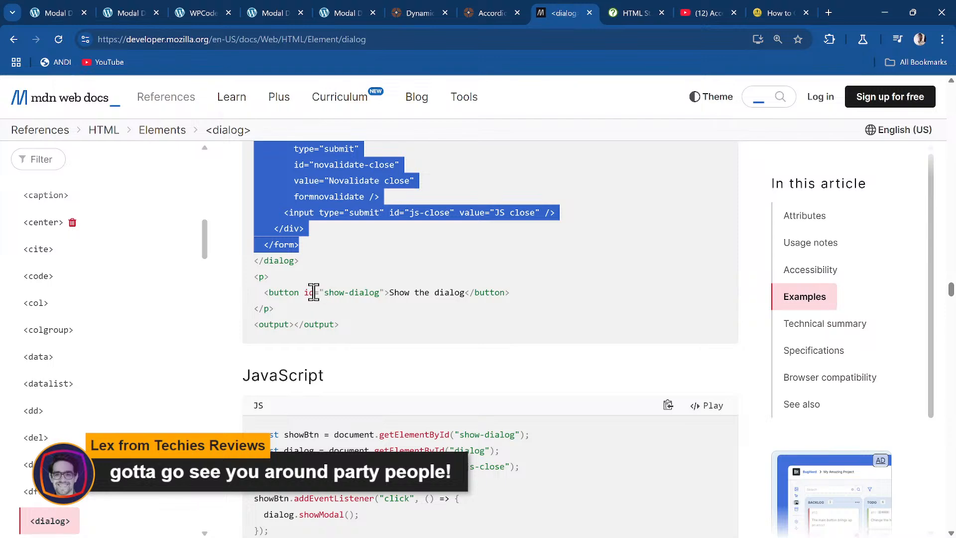
pyautogui.scroll(4, 314, 292)
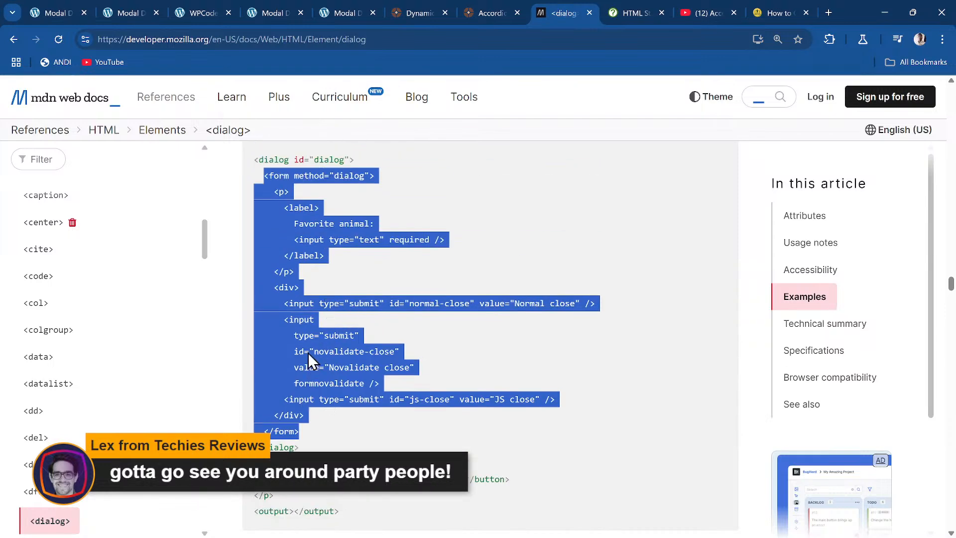
pyautogui.click(324, 418)
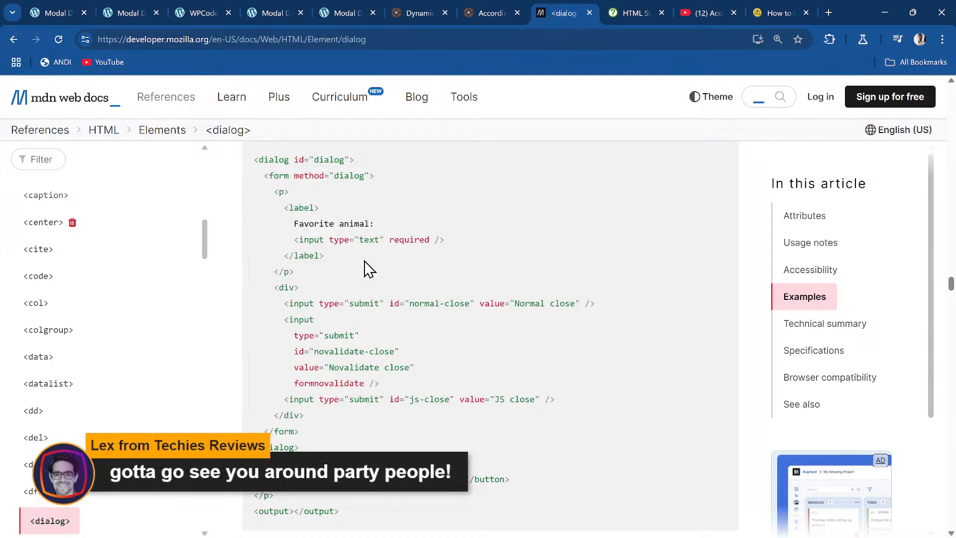
pyautogui.scroll(-4, 330, 381)
pyautogui.scroll(-5, 328, 379)
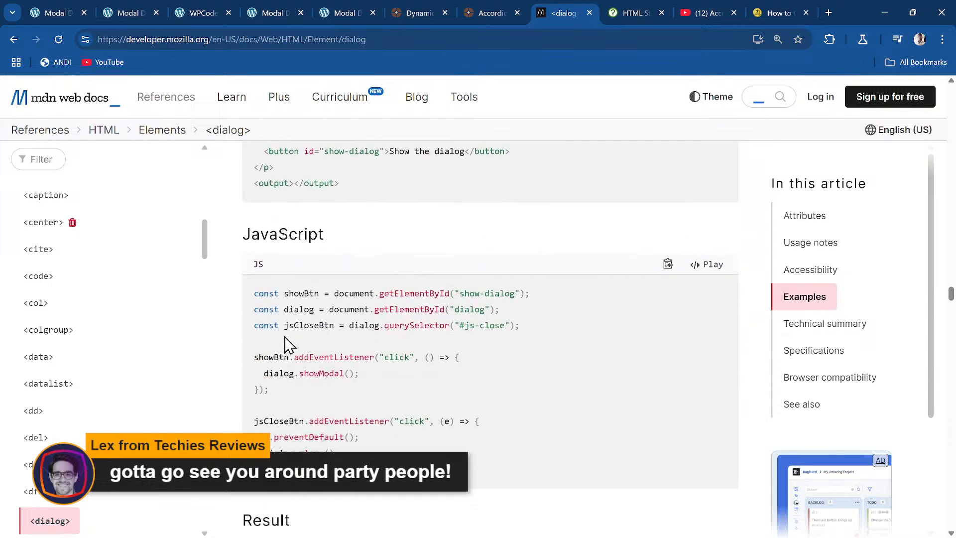
pyautogui.moveTo(291, 379); pyautogui.dragTo(249, 187)
pyautogui.hotkey('ctrl', 'c')
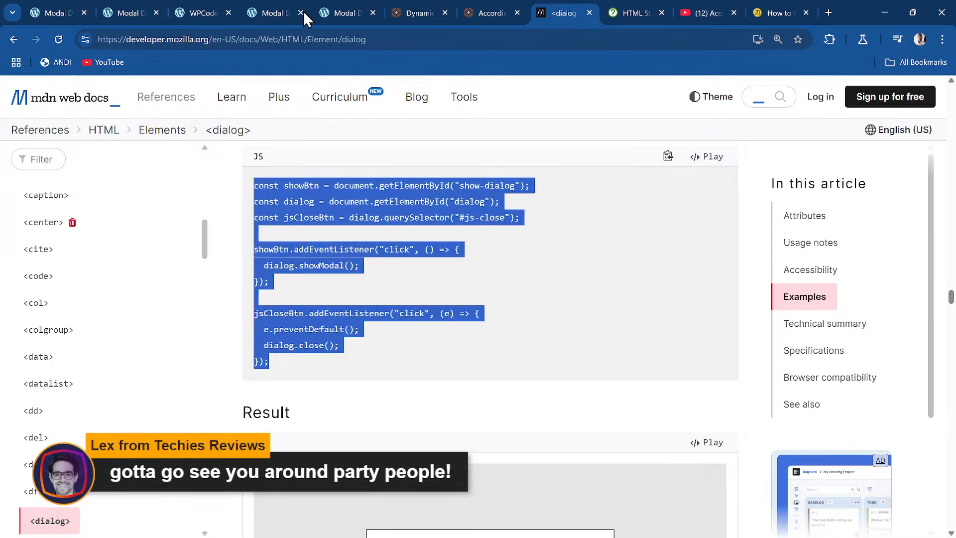
# - Go back through the open tabs to the Bricks builder tab
pyautogui.click(278, 10)
pyautogui.press('Escape')
pyautogui.click(202, 12)
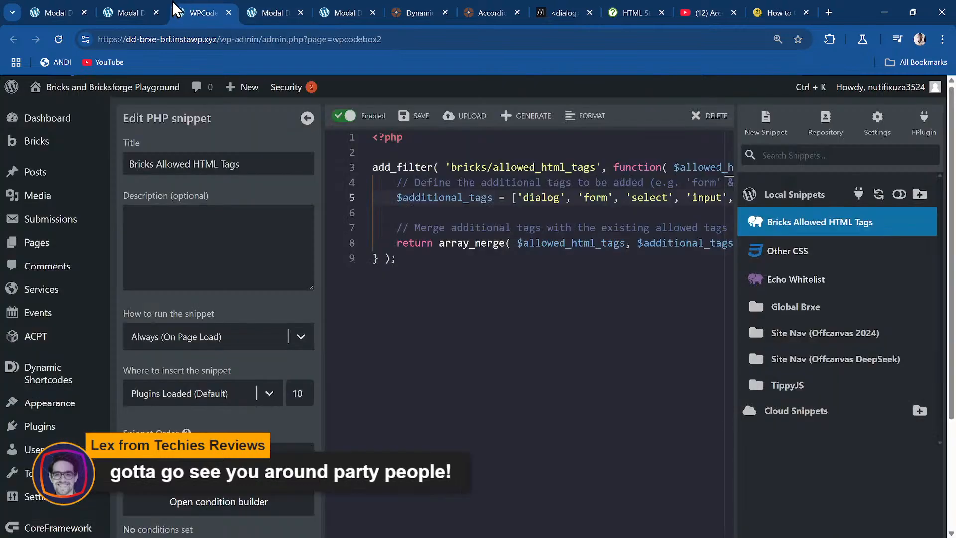
pyautogui.click(127, 12)
pyautogui.click(50, 11)
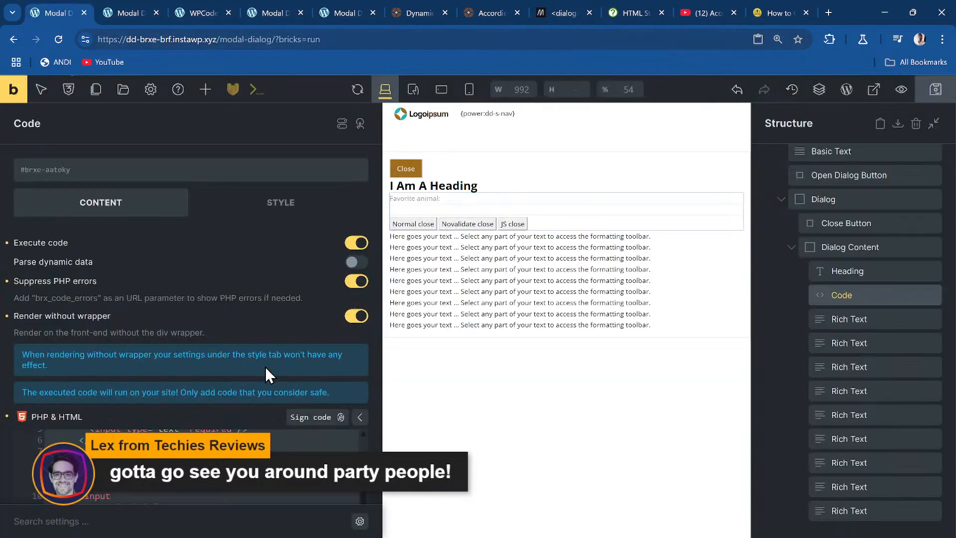
# - Add a new Code element and place it directly after the Dialog in the structure
pyautogui.click(827, 251)
pyautogui.click(782, 289)
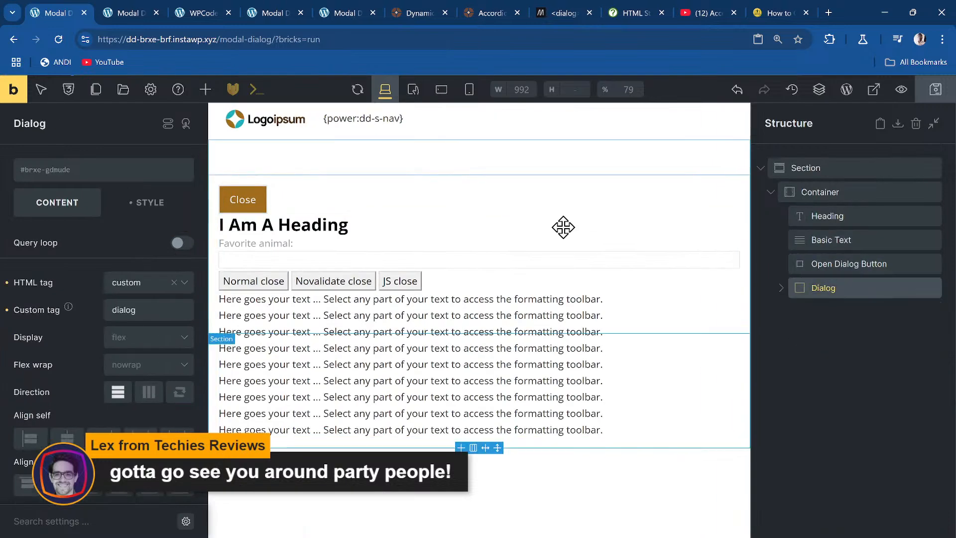
pyautogui.click(206, 89)
pyautogui.write('c')
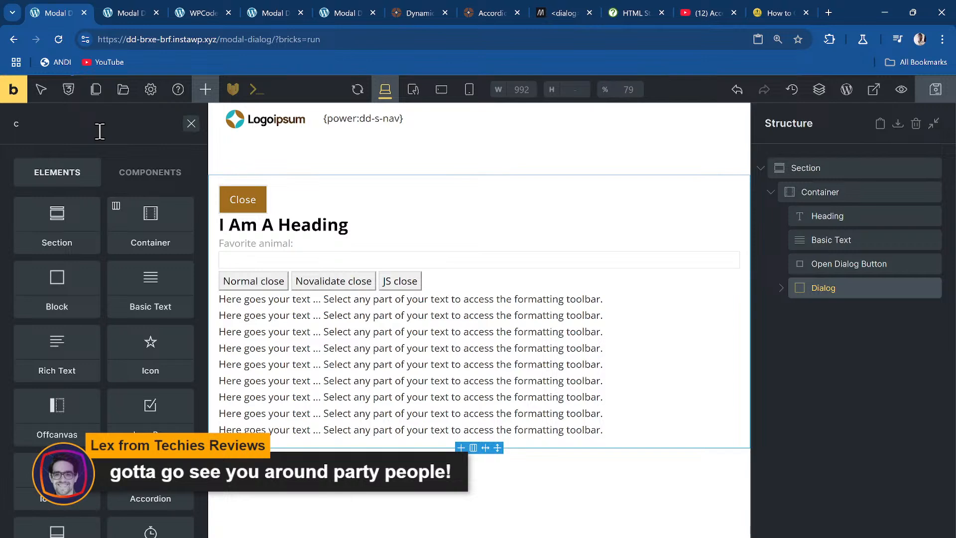
pyautogui.write('ode')
pyautogui.moveTo(95, 204); pyautogui.dragTo(625, 314)
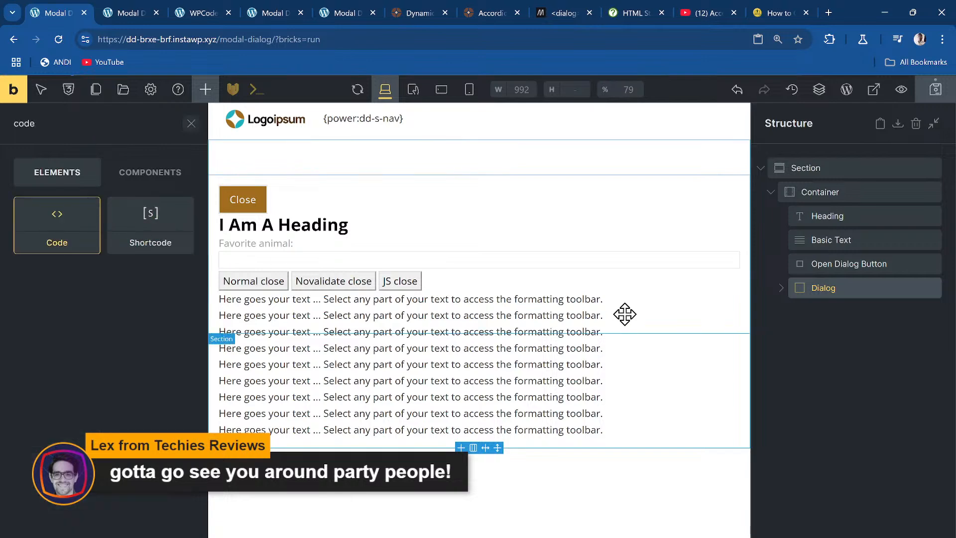
pyautogui.click(782, 289)
pyautogui.moveTo(867, 359)
pyautogui.mouseDown()
pyautogui.moveTo(856, 388)
pyautogui.moveTo(862, 378)
pyautogui.mouseUp()
pyautogui.click(782, 288)
# - Delete the new Code element's sample PHP and HTML code
pyautogui.click(838, 311)
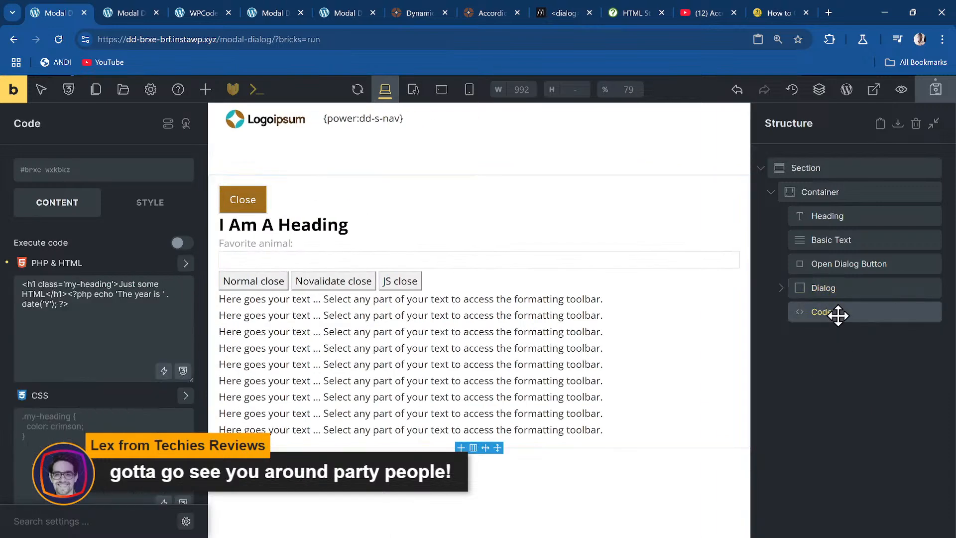
pyautogui.tripleClick(227, 299)
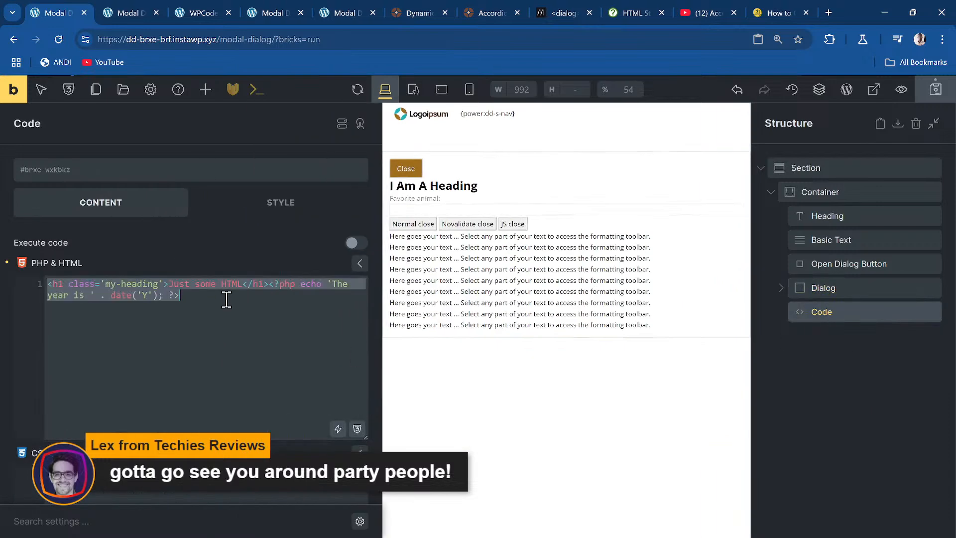
pyautogui.press('BackSpace')
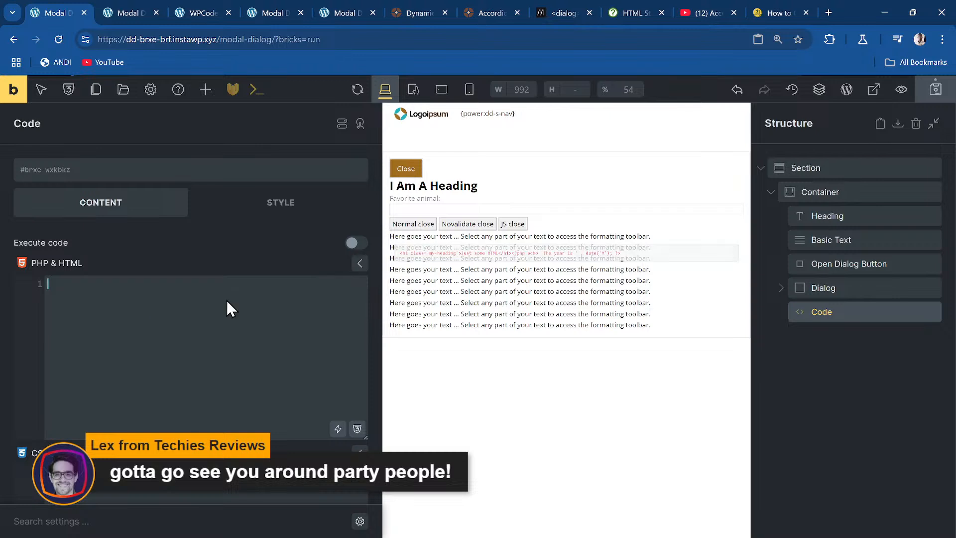
pyautogui.scroll(-7, 234, 302)
# - Paste the MDN dialog JavaScript wrapped in a DOMContentLoaded listener with closing brackets added
pyautogui.click(196, 349)
pyautogui.hotkey('ctrl', 'a')
pyautogui.hotkey('ctrl', 'v')
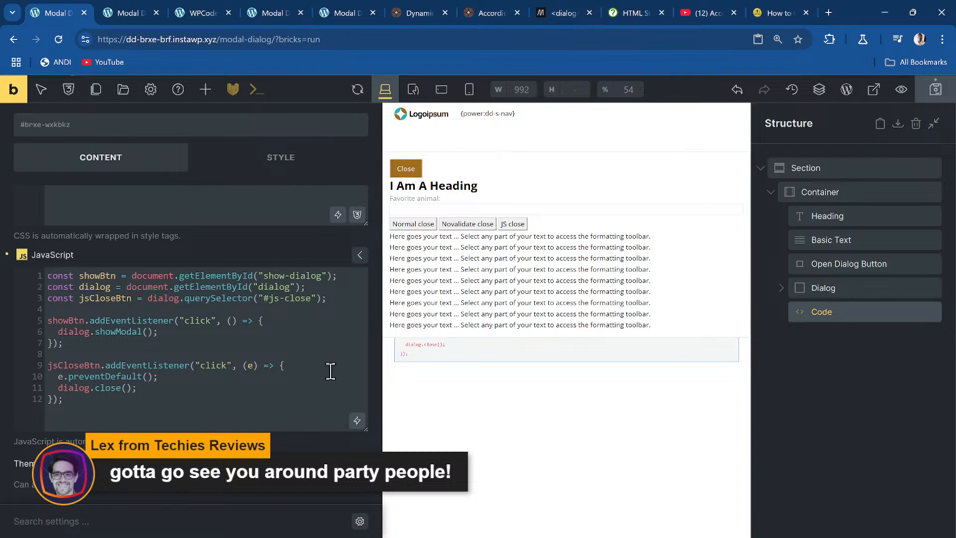
pyautogui.write("document.addEventListener('DOMContentLoaded', () => {")
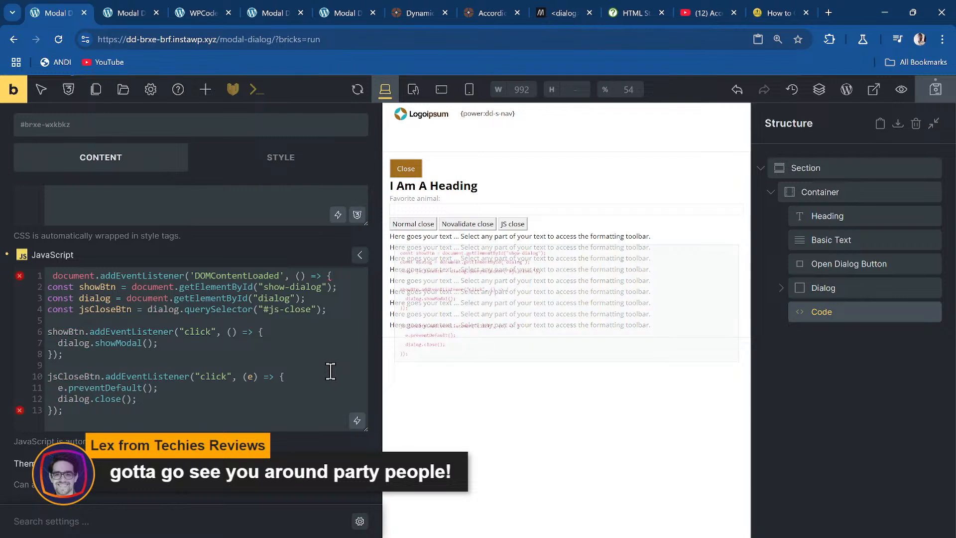
pyautogui.click(133, 416)
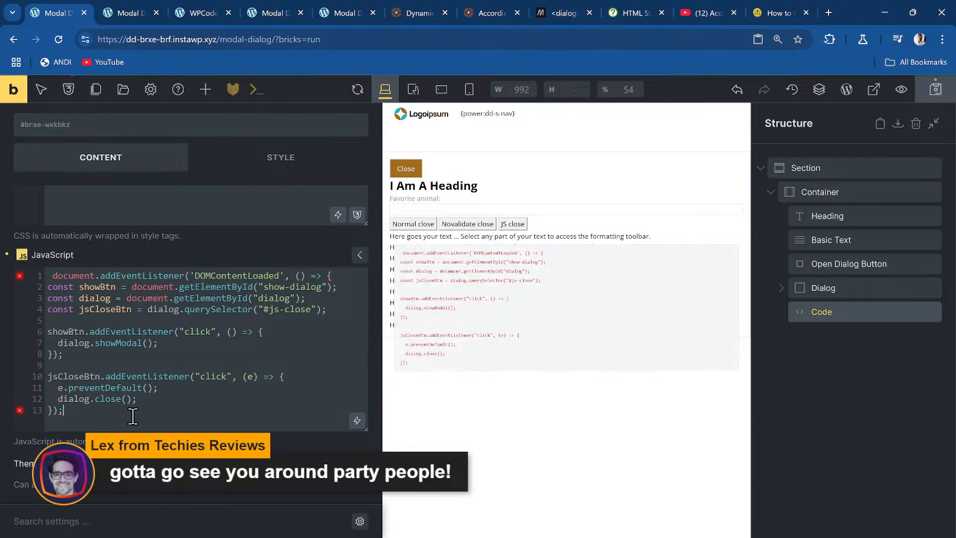
pyautogui.press('Return')
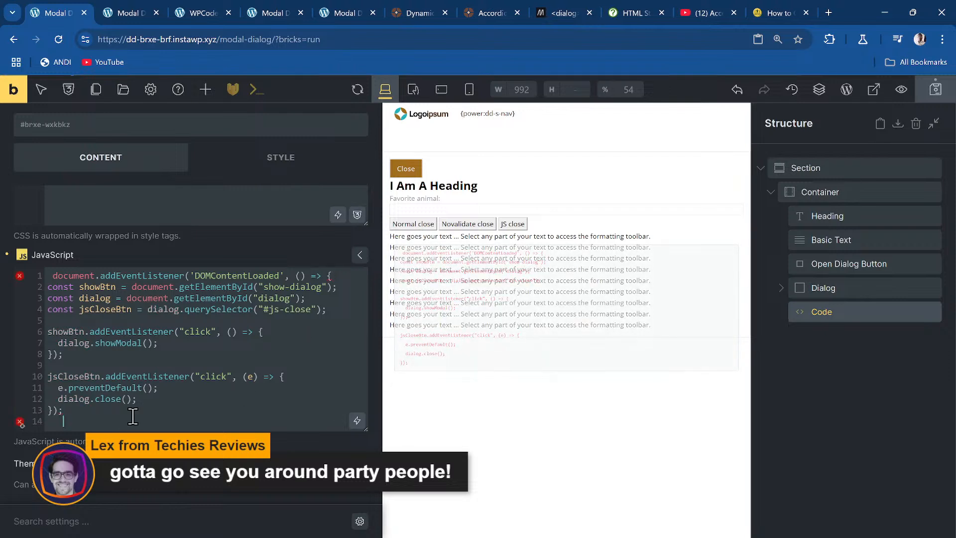
pyautogui.write(')')
pyautogui.write('};')
# - Replace the mistyped closing brackets on line 14 and save the page
pyautogui.press('Left')
pyautogui.press('Up')
pyautogui.hotkey('shift', 'Left')
pyautogui.hotkey('shift', 'Left')
pyautogui.hotkey('shift', 'Left')
pyautogui.hotkey('shift', 'Left')
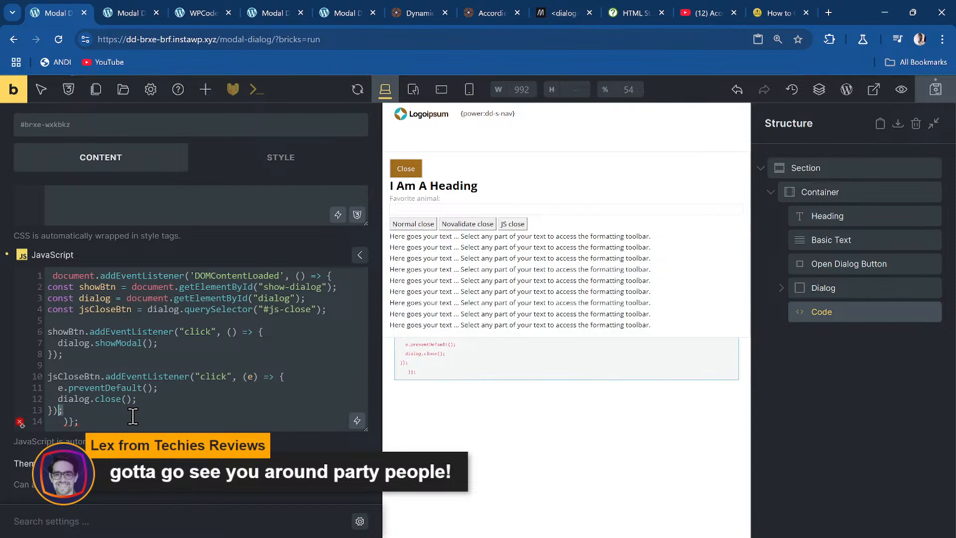
pyautogui.hotkey('shift', 'Right')
pyautogui.hotkey('shift', 'Down')
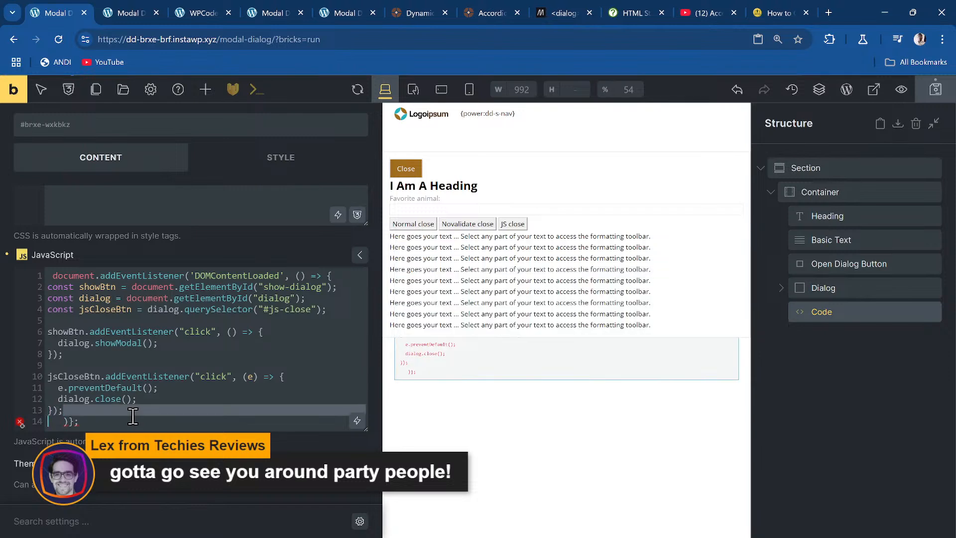
pyautogui.hotkey('shift', 'Up')
pyautogui.hotkey('ctrl', 'c')
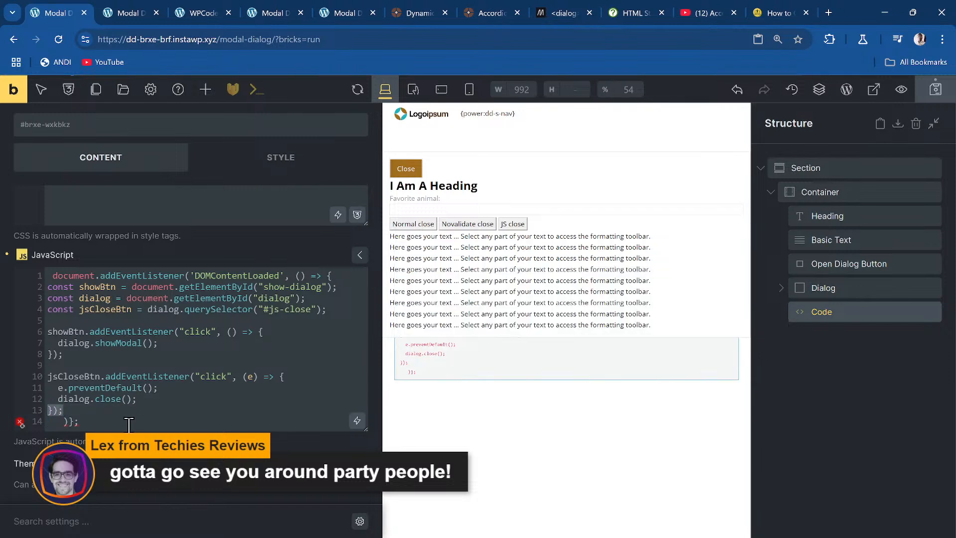
pyautogui.moveTo(106, 424); pyautogui.dragTo(53, 422)
pyautogui.hotkey('ctrl', 'v')
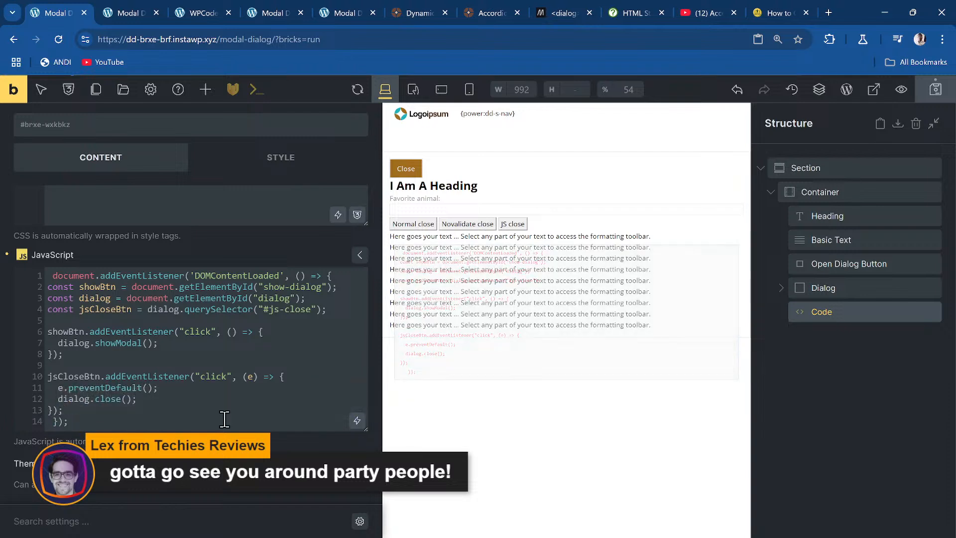
pyautogui.click(935, 99)
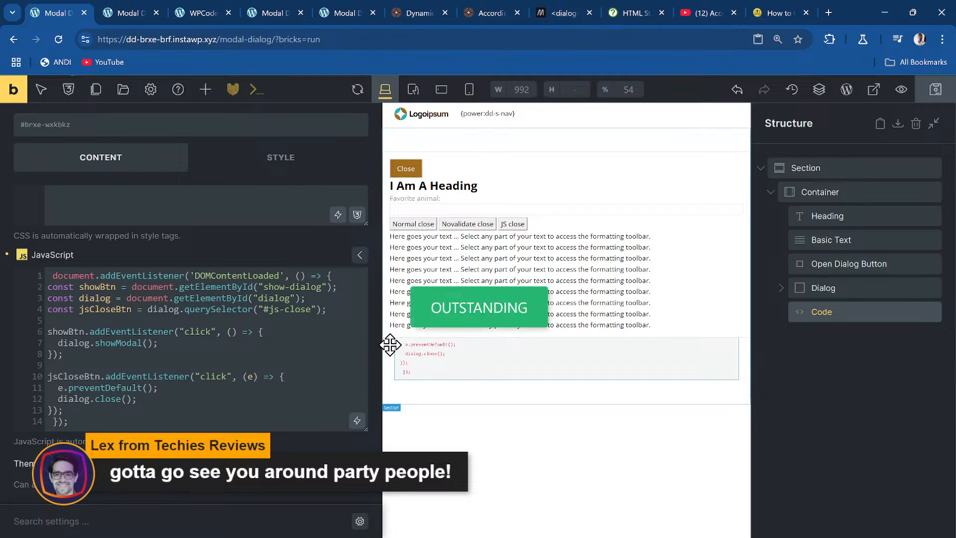
pyautogui.scroll(5, 317, 320)
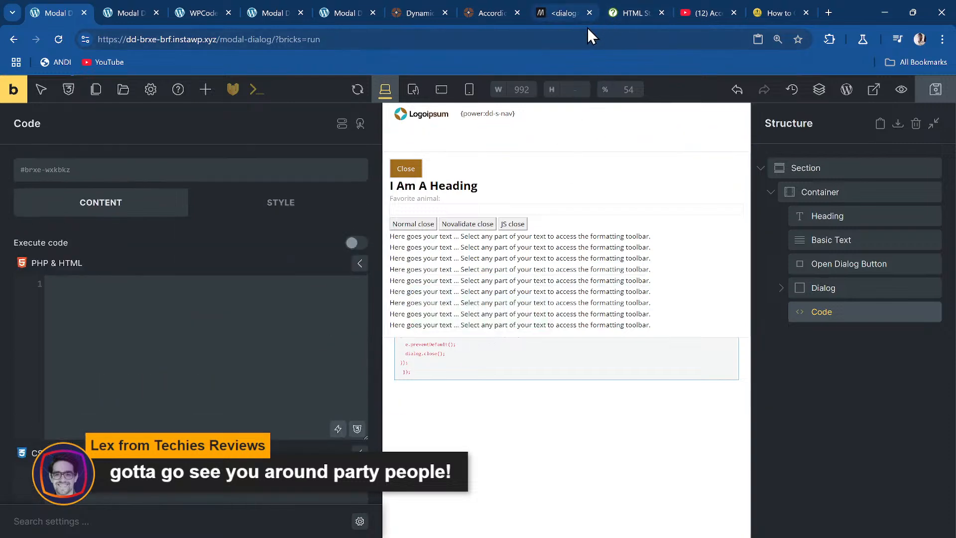
# - Scroll through MDN's dialog example HTML, JavaScript and Result, then return to the modal page tab
pyautogui.click(551, 7)
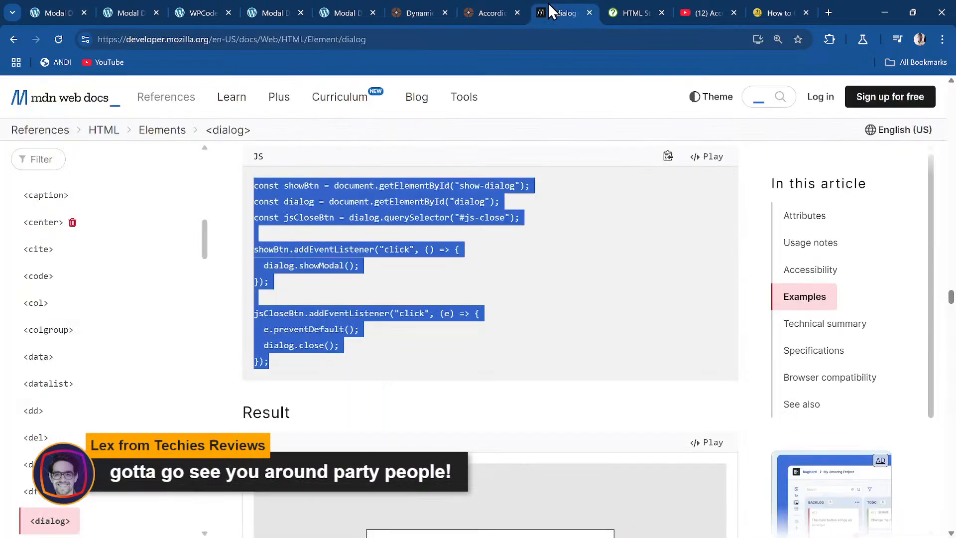
pyautogui.scroll(7, 468, 332)
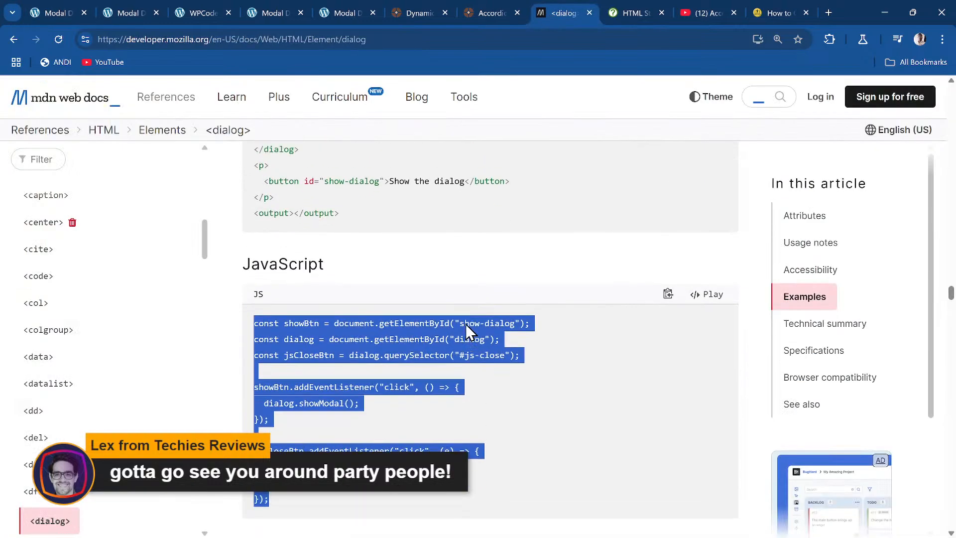
pyautogui.scroll(8, 469, 331)
pyautogui.scroll(-10, 462, 329)
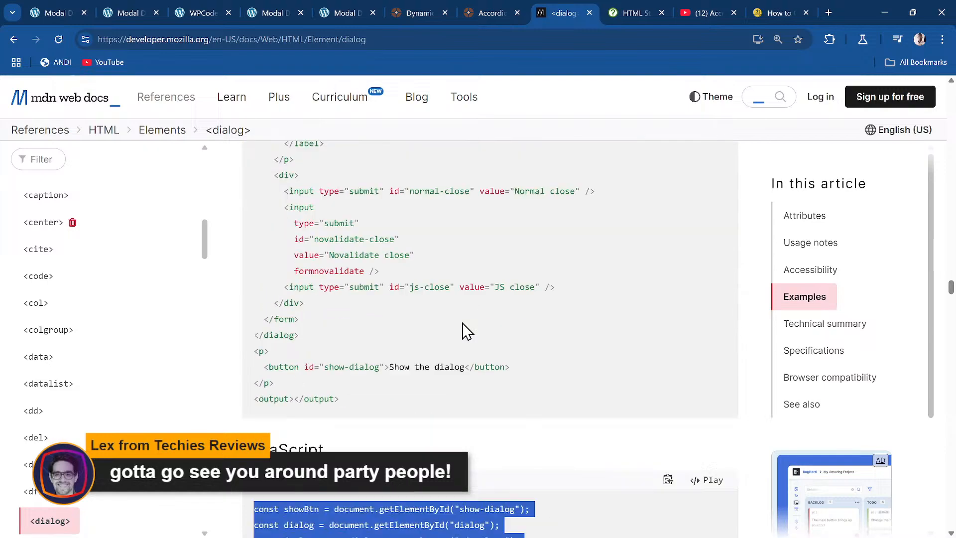
pyautogui.scroll(10, 468, 331)
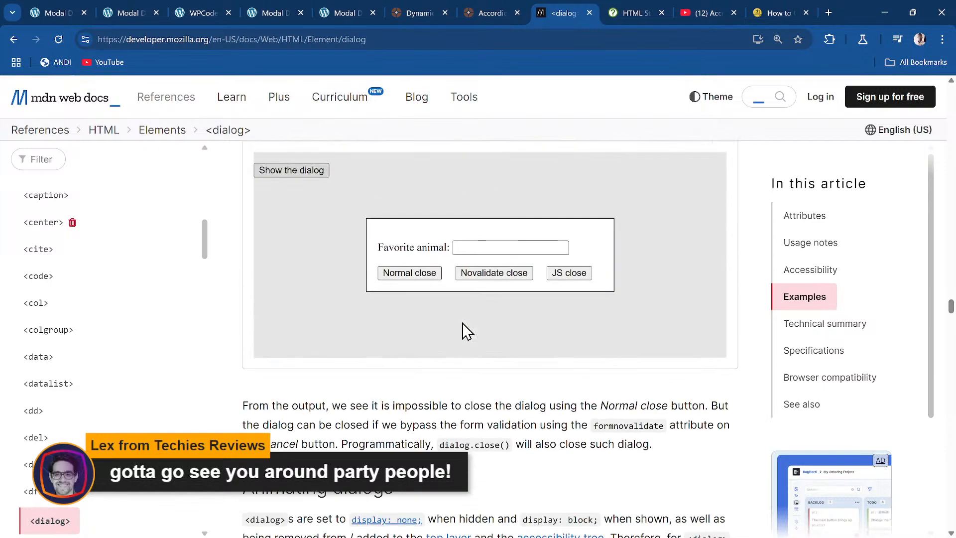
pyautogui.scroll(8, 467, 331)
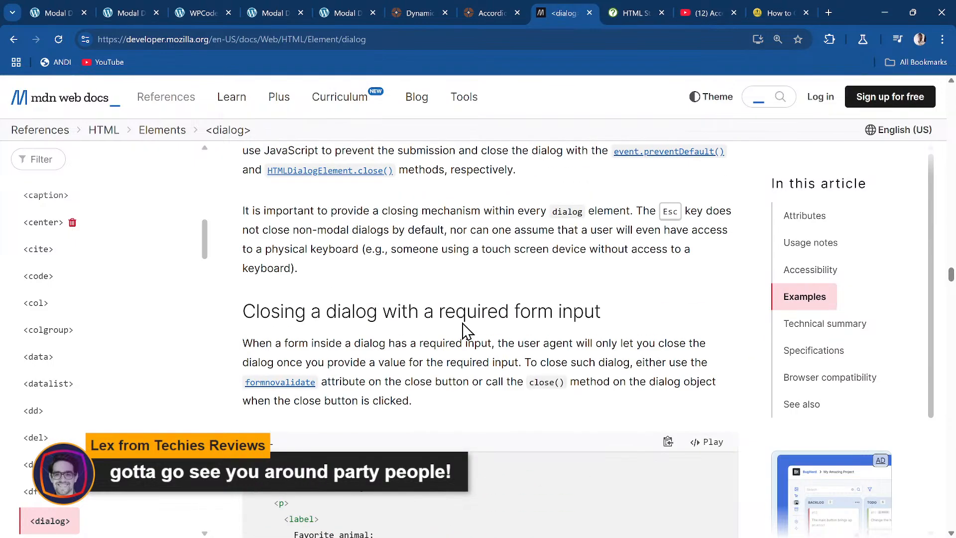
pyautogui.scroll(-12, 467, 331)
pyautogui.scroll(-5, 468, 331)
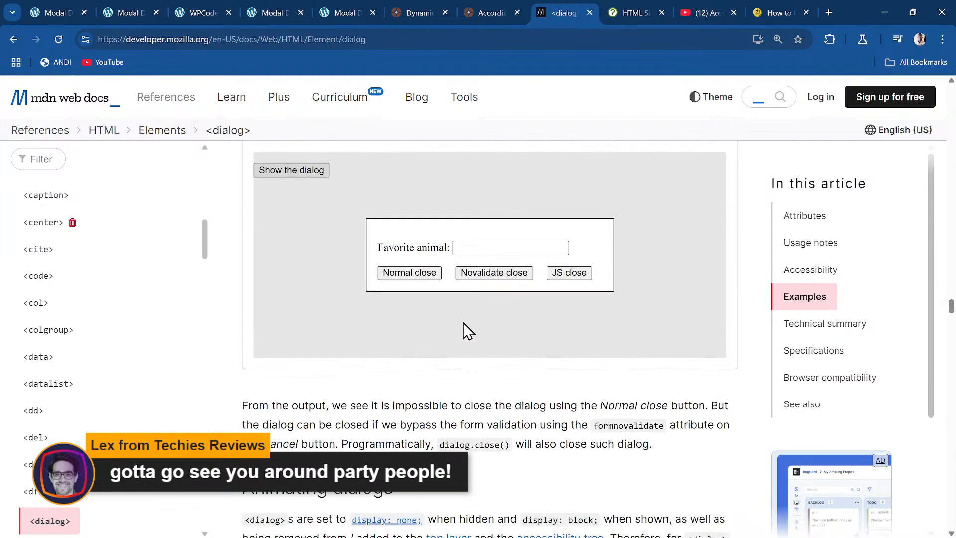
pyautogui.click(130, 13)
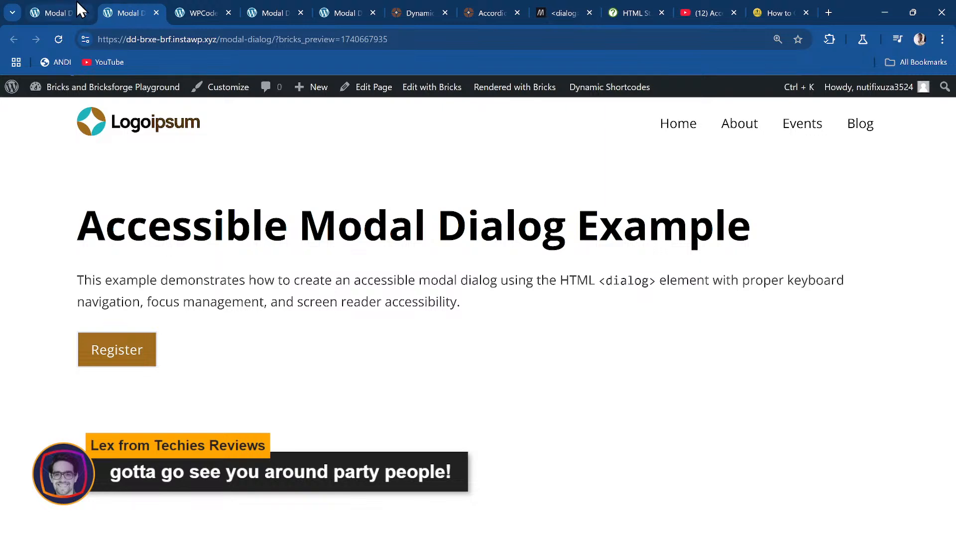
# - Open the dialog page via View on frontend, then come back to the builder
pyautogui.click(59, 13)
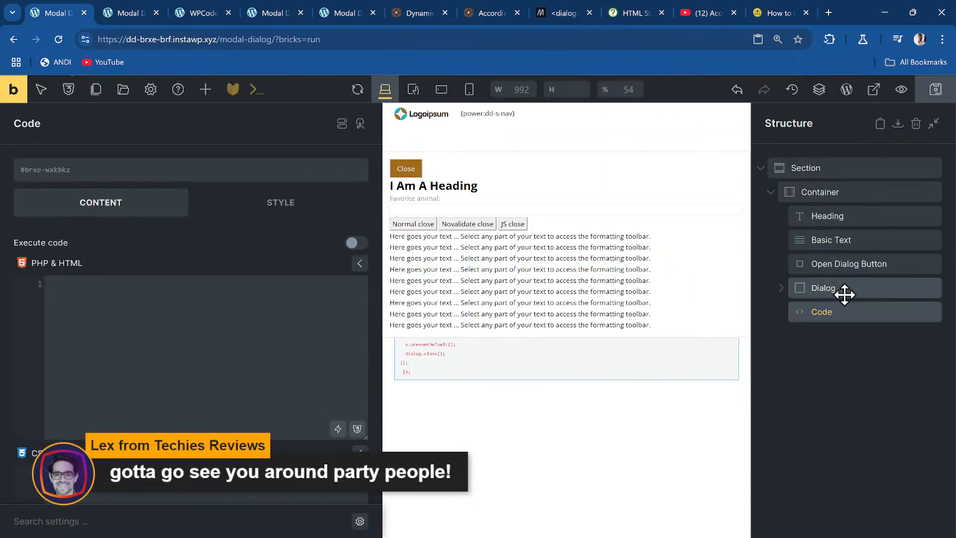
pyautogui.click(14, 94)
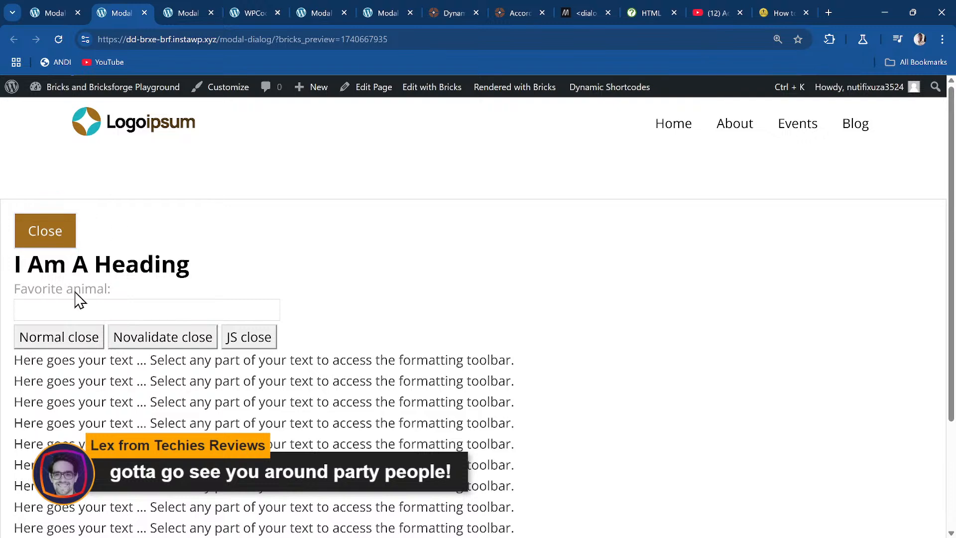
pyautogui.click(51, 13)
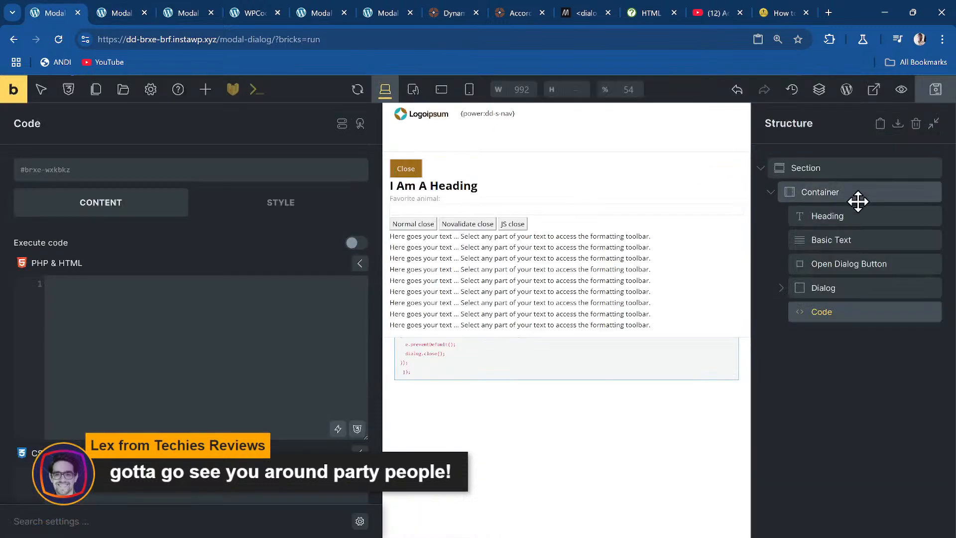
# - Relabel the Open Dialog Button from 'Close' to 'Show modal'
pyautogui.click(881, 264)
pyautogui.click(240, 199)
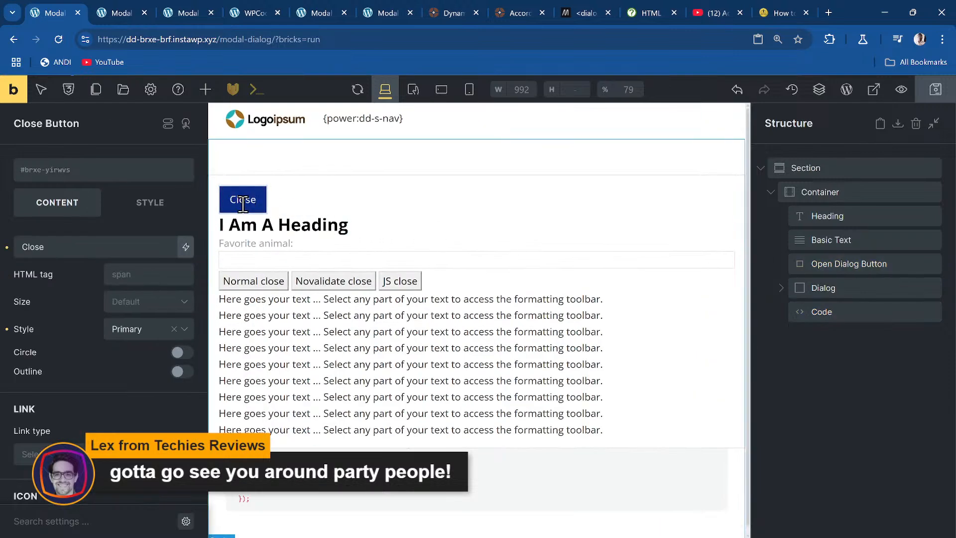
pyautogui.click(67, 247)
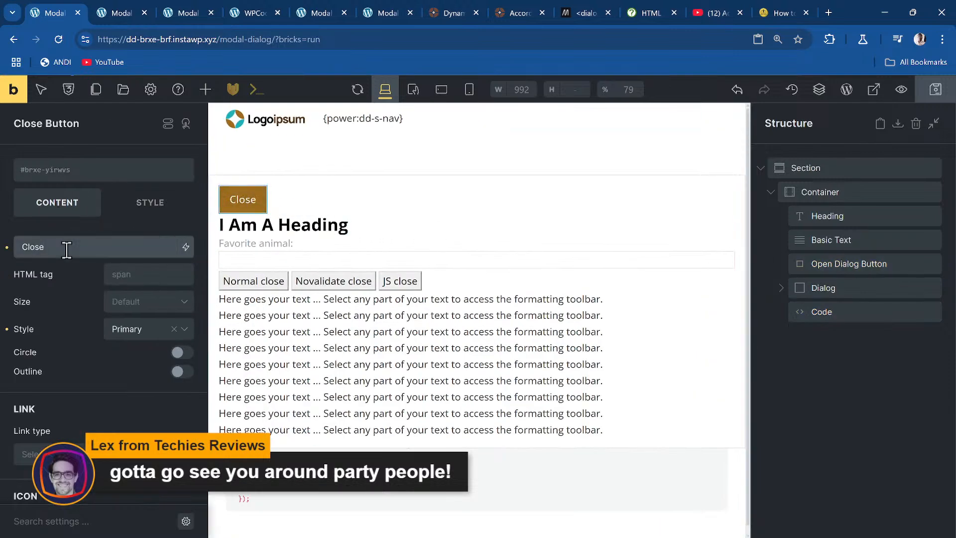
pyautogui.click(147, 205)
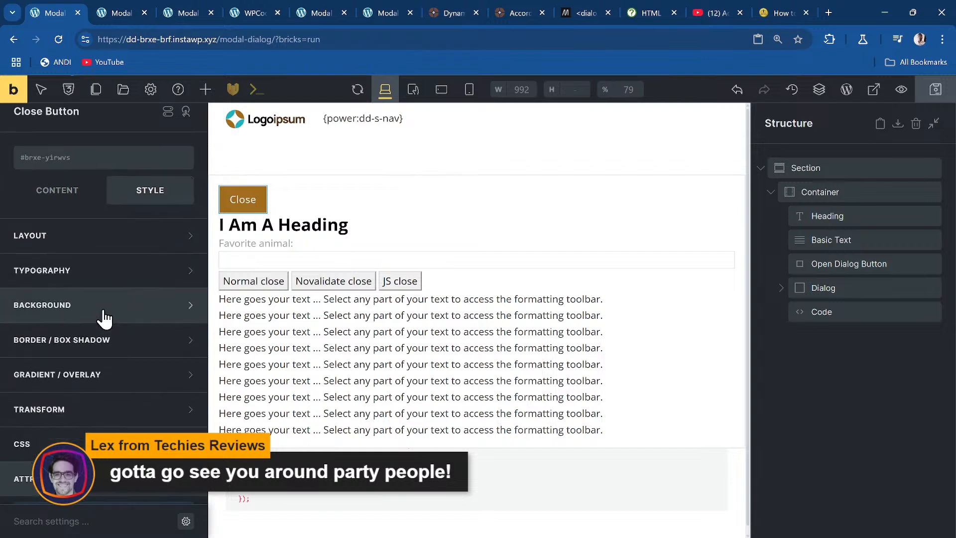
pyautogui.scroll(-1, 9, 390)
pyautogui.scroll(2, 115, 352)
pyautogui.click(44, 199)
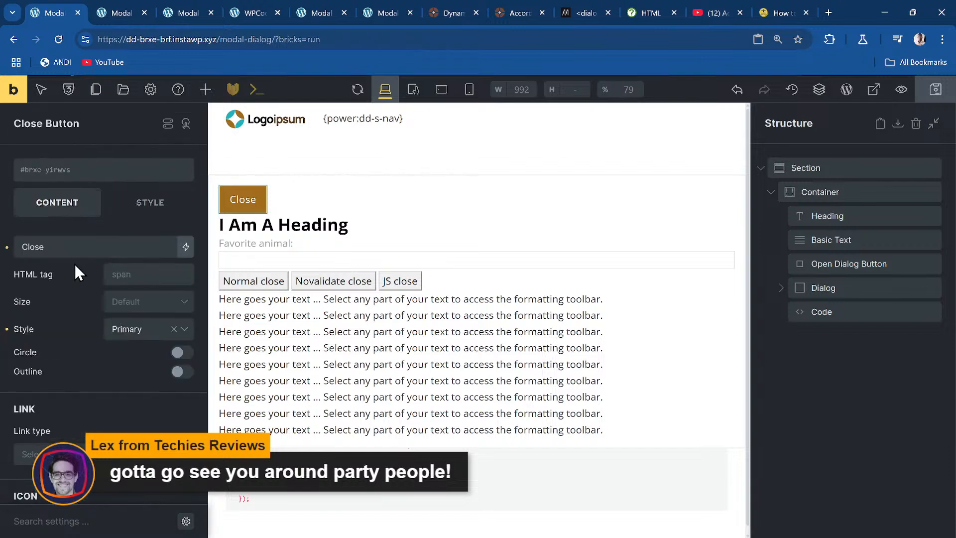
pyautogui.doubleClick(68, 248)
pyautogui.write('Op')
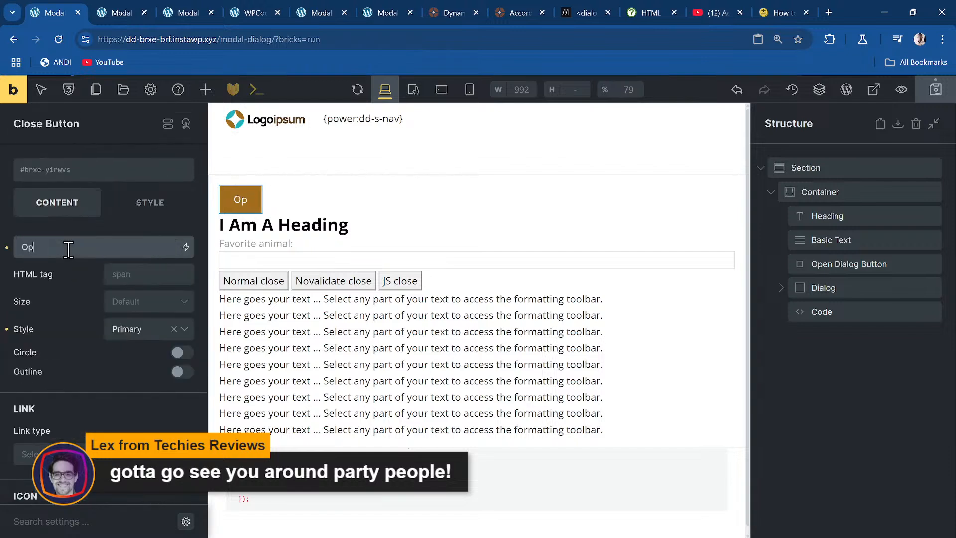
pyautogui.press('BackSpace')
pyautogui.press('BackSpace')
pyautogui.write('Show moda')
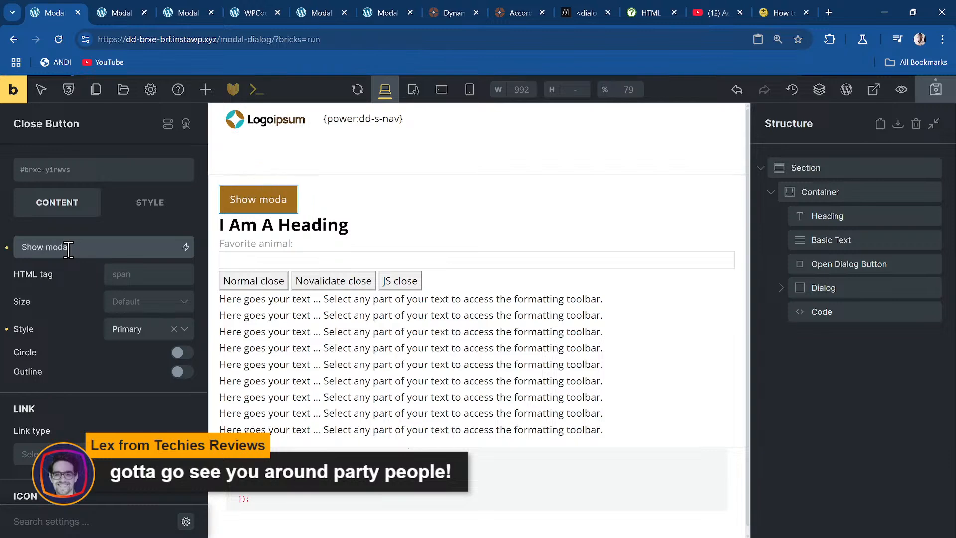
pyautogui.write('l')
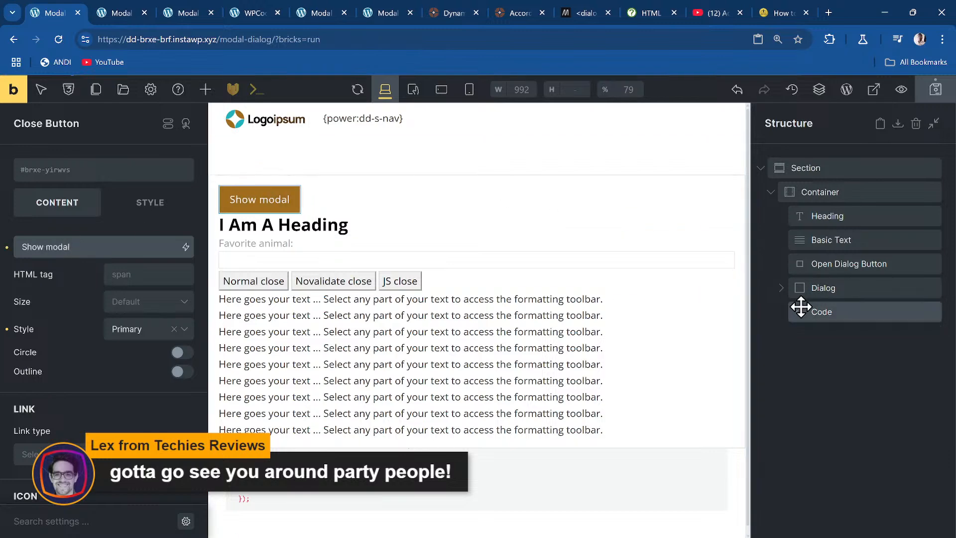
# - Set the dialog's Close Button label to 'Close' and review its style and custom CSS
pyautogui.click(790, 288)
pyautogui.click(887, 312)
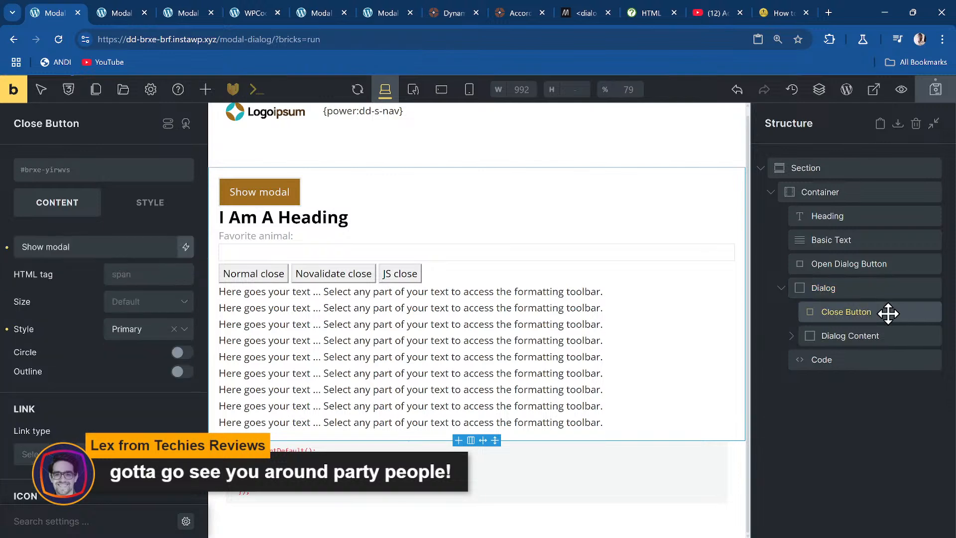
pyautogui.tripleClick(101, 249)
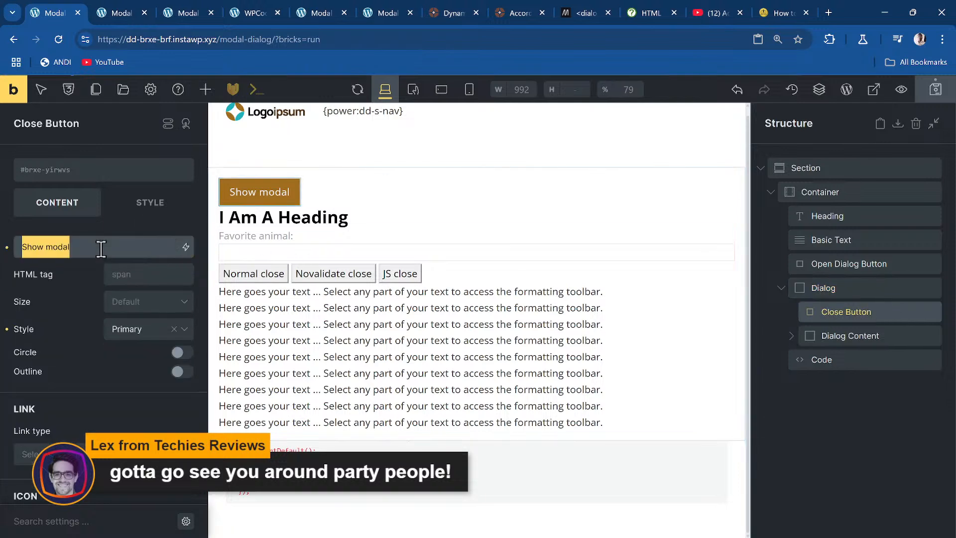
pyautogui.write('Close')
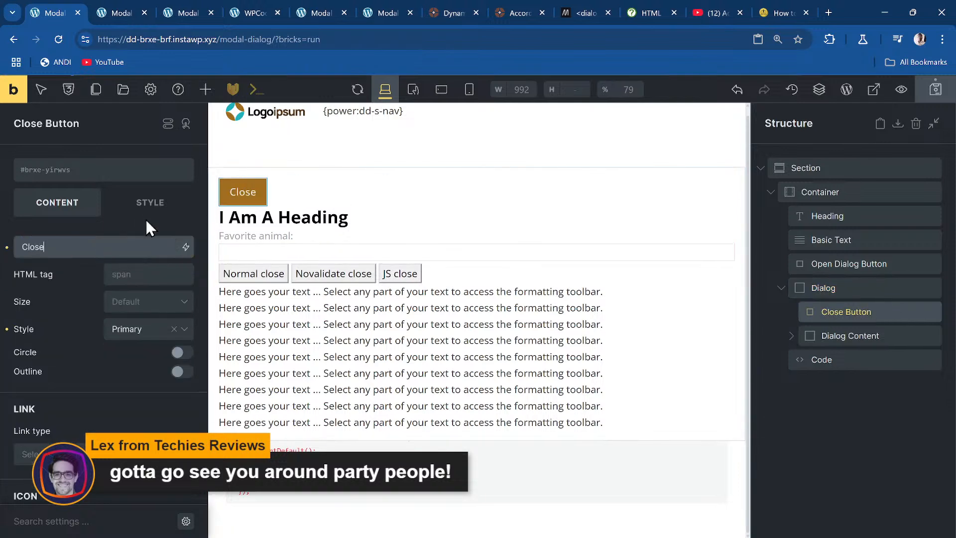
pyautogui.click(150, 202)
pyautogui.scroll(-2, 132, 338)
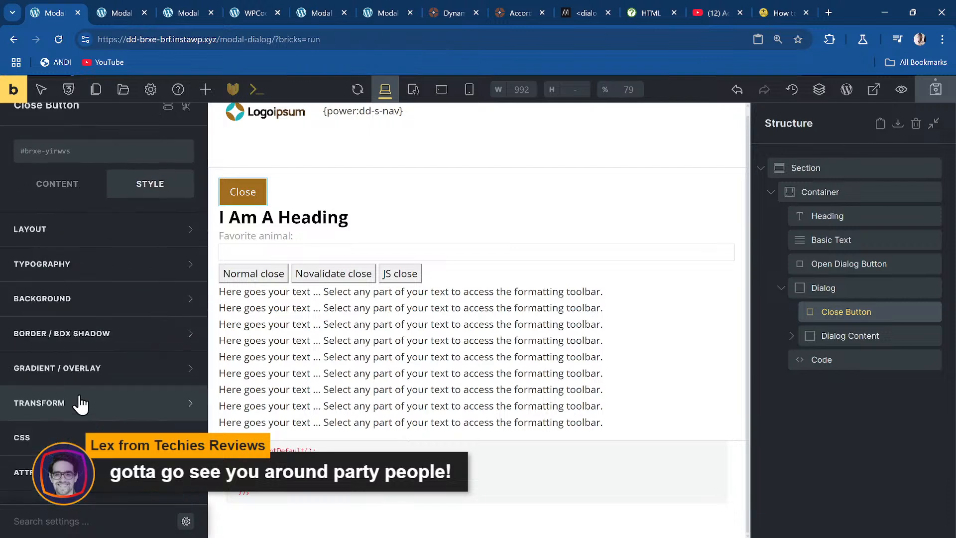
pyautogui.scroll(1, 117, 249)
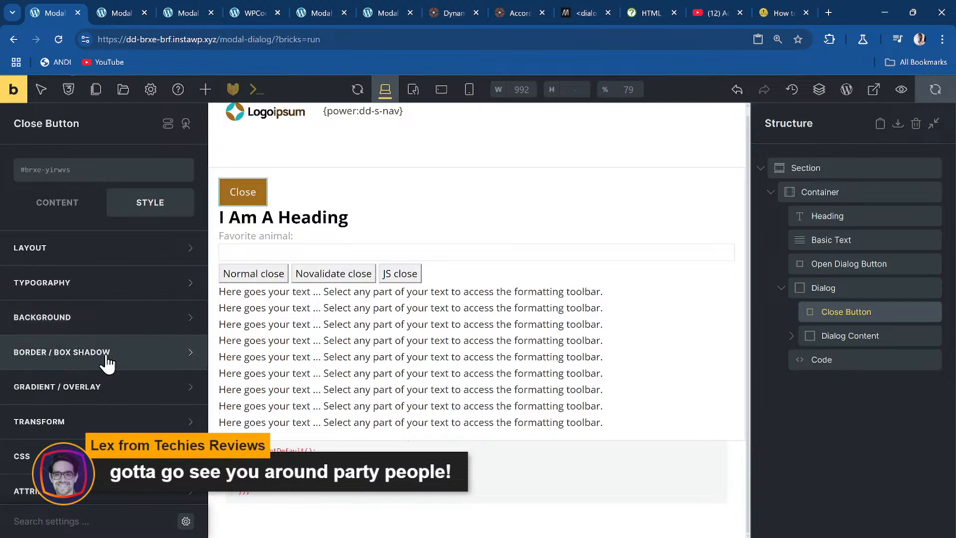
pyautogui.click(49, 456)
pyautogui.scroll(-6, 134, 403)
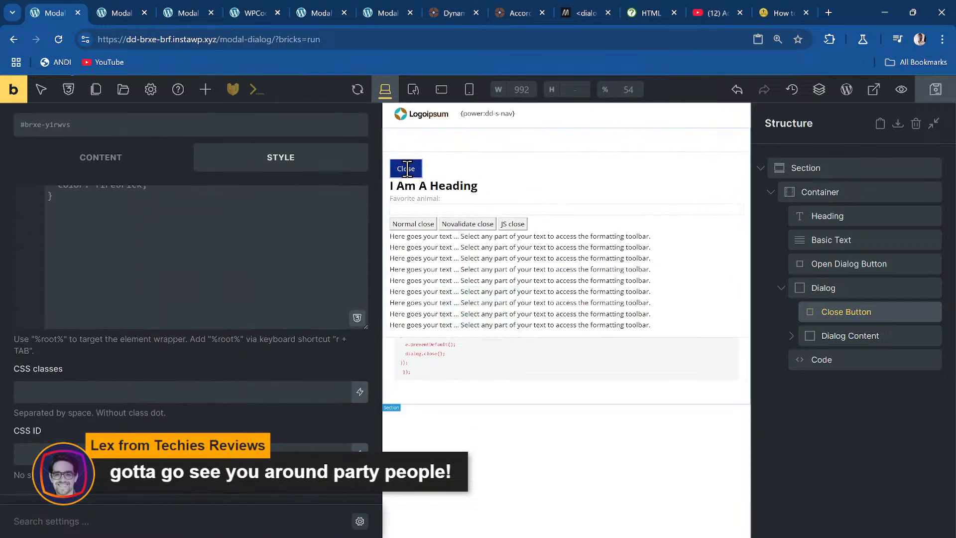
# - Verify the Open Dialog Button's id attribute is show-dialog
pyautogui.click(875, 263)
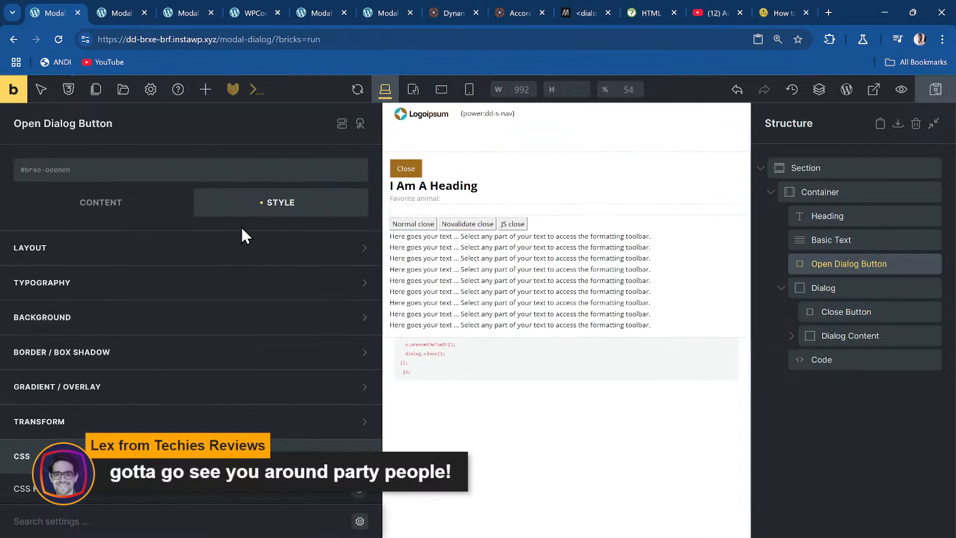
pyautogui.click(109, 202)
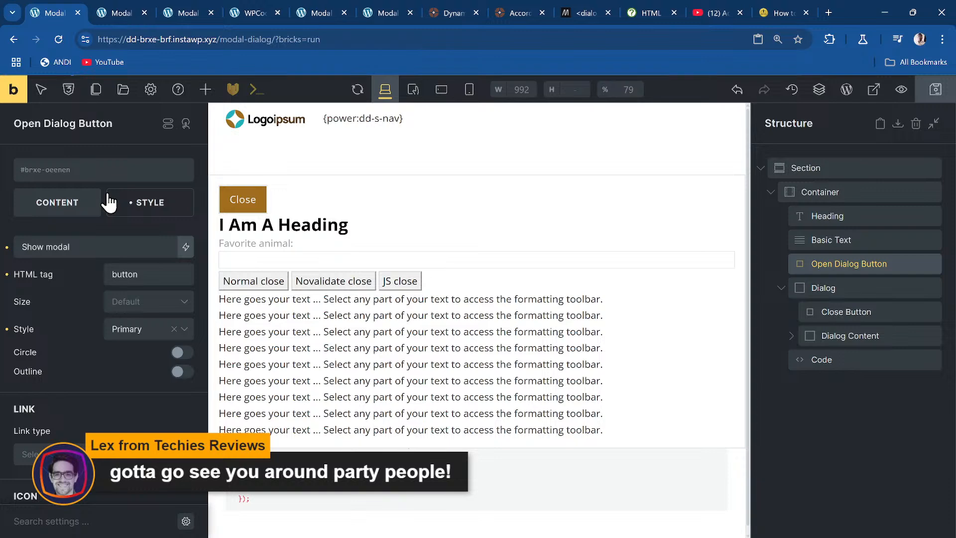
pyautogui.click(149, 202)
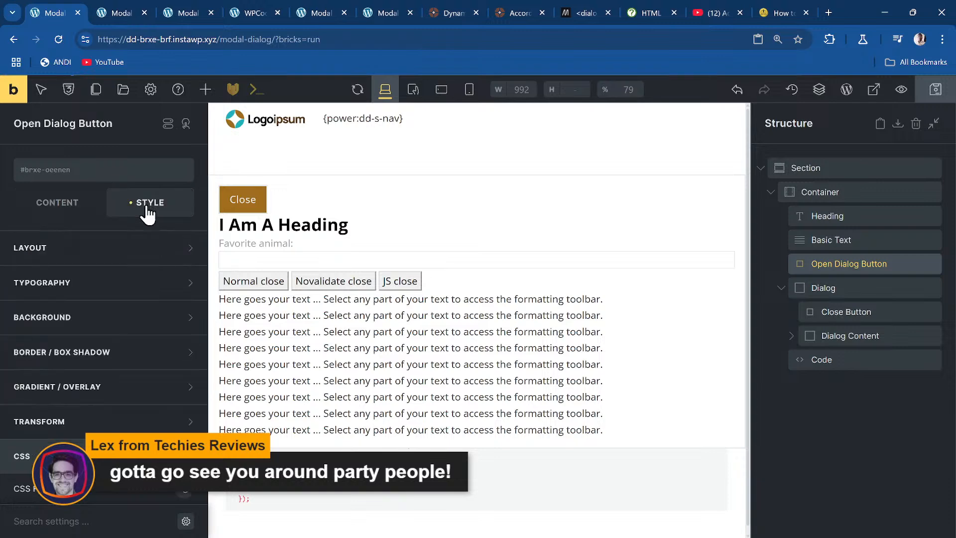
pyautogui.scroll(3, 140, 260)
pyautogui.scroll(-5, 140, 260)
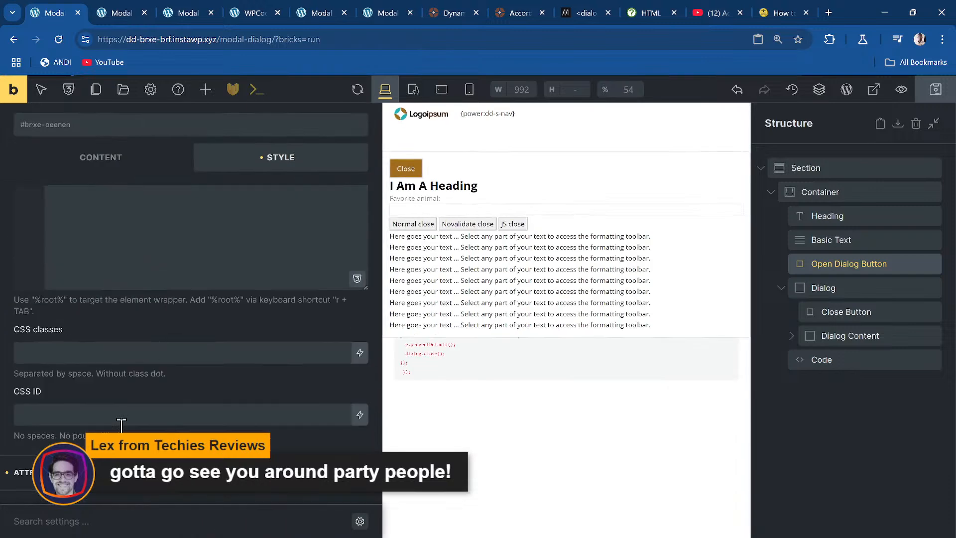
pyautogui.click(130, 470)
pyautogui.click(100, 426)
pyautogui.scroll(-2, 132, 393)
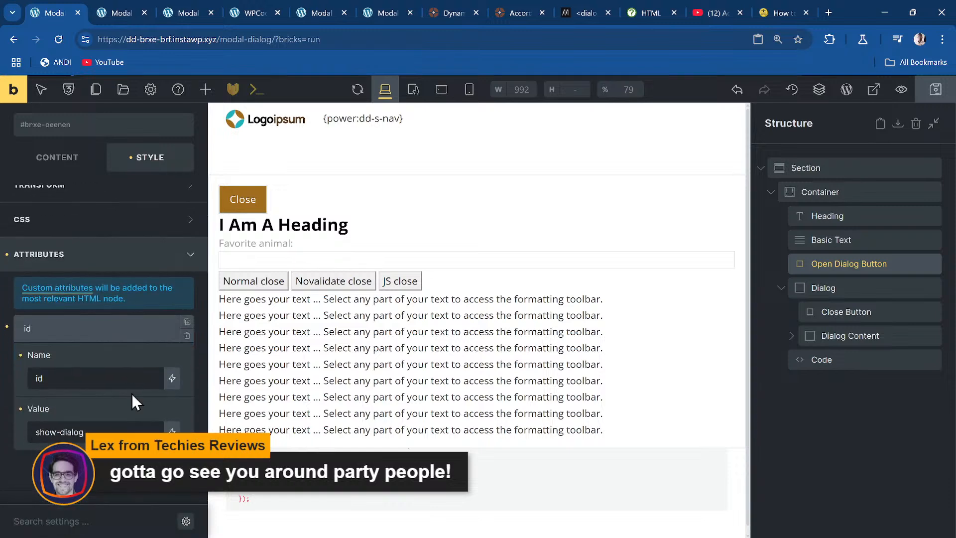
pyautogui.click(120, 13)
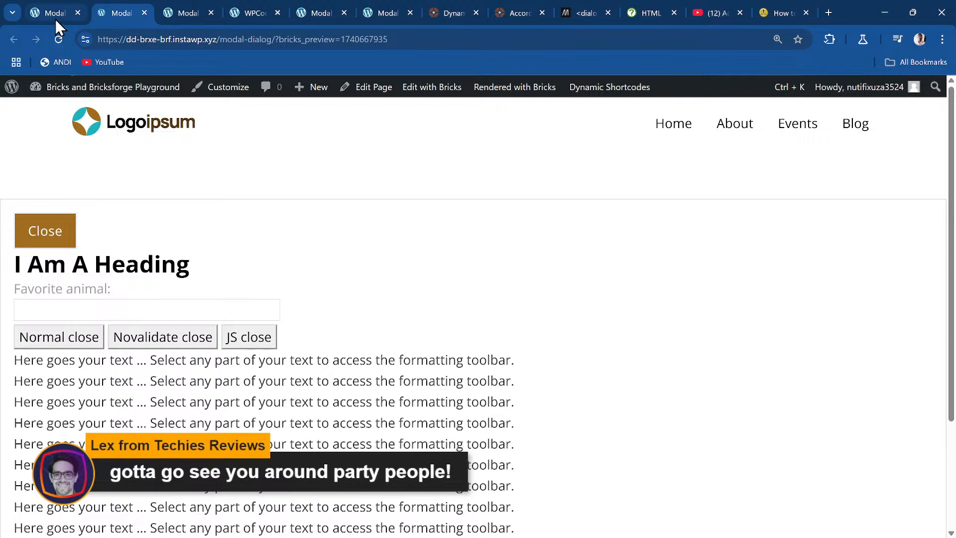
# - Inspect the front-end preview's console for the page error
pyautogui.click(51, 13)
pyautogui.click(115, 4)
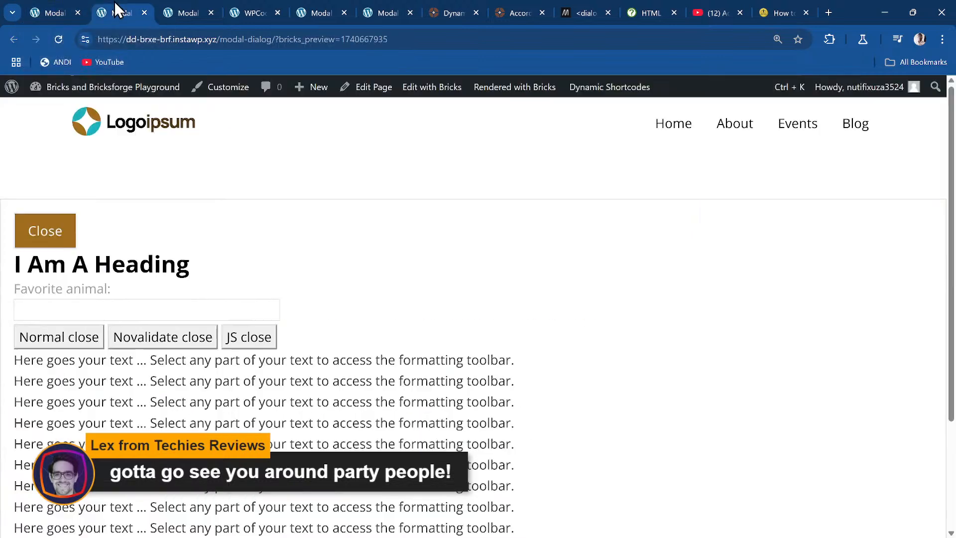
pyautogui.rightClick(275, 299)
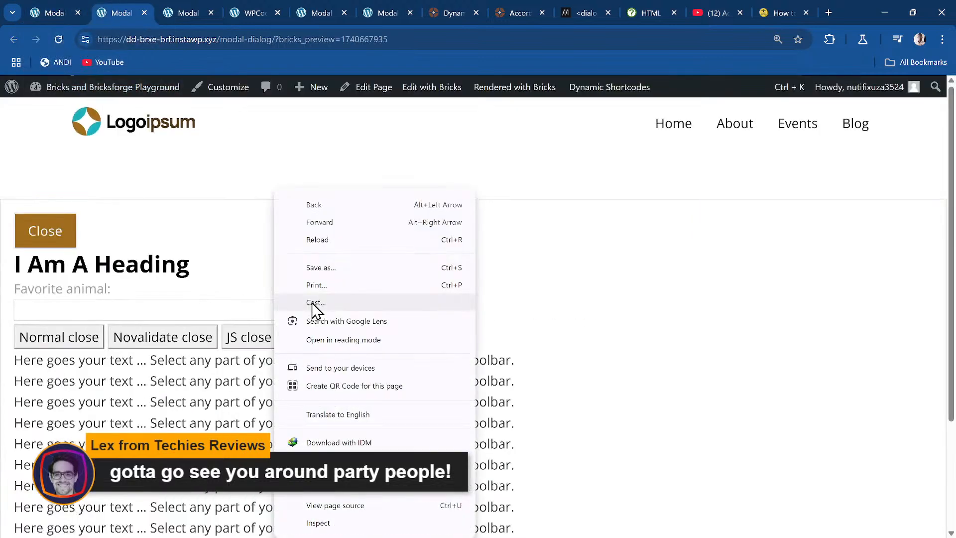
pyautogui.click(358, 524)
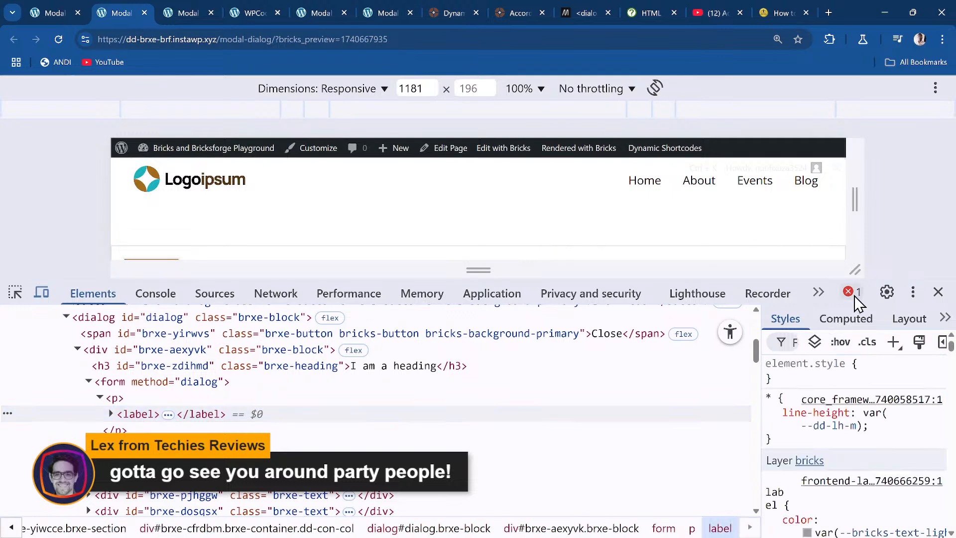
pyautogui.click(853, 292)
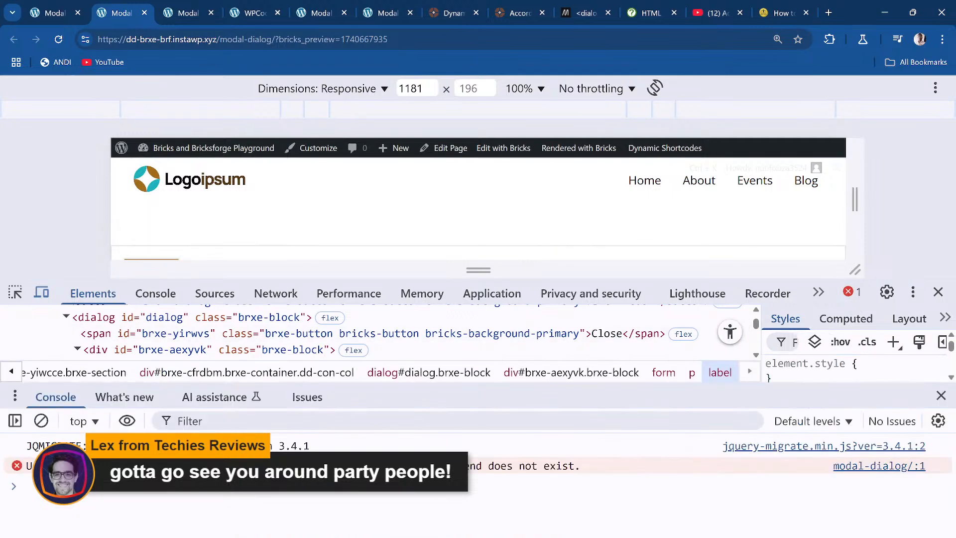
pyautogui.click(941, 395)
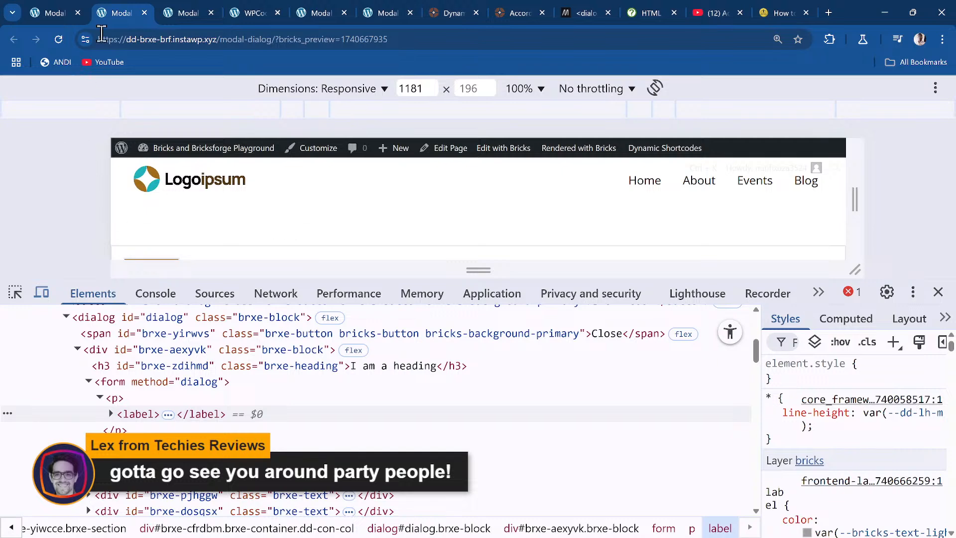
# - Turn on Execute code and Suppress PHP errors for the JavaScript Code element
pyautogui.click(55, 10)
pyautogui.click(115, 255)
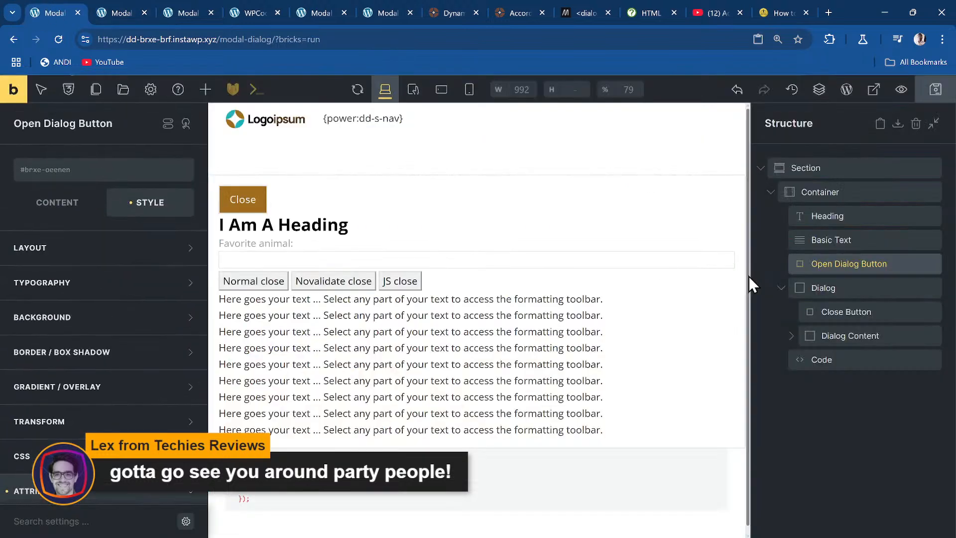
pyautogui.click(853, 359)
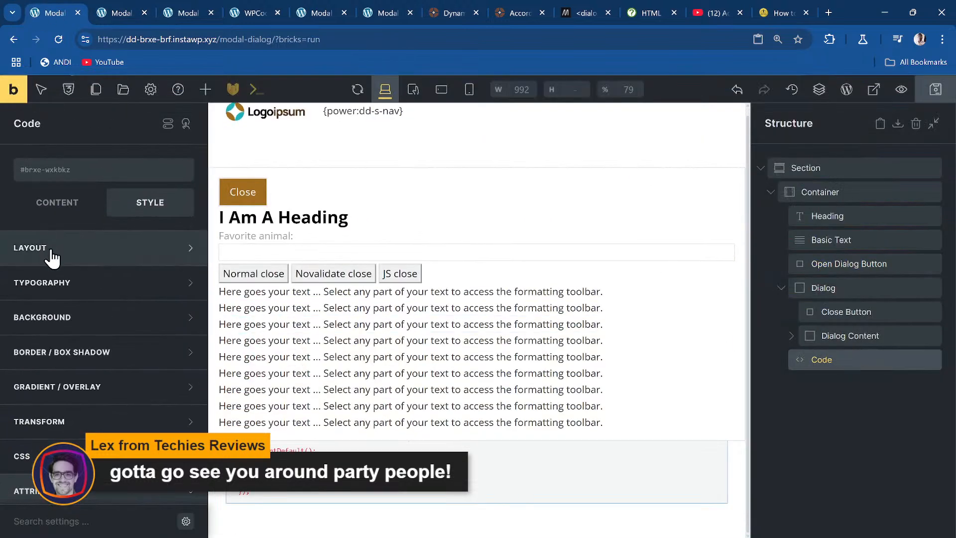
pyautogui.click(59, 203)
pyautogui.scroll(-5, 100, 279)
pyautogui.scroll(5, 135, 297)
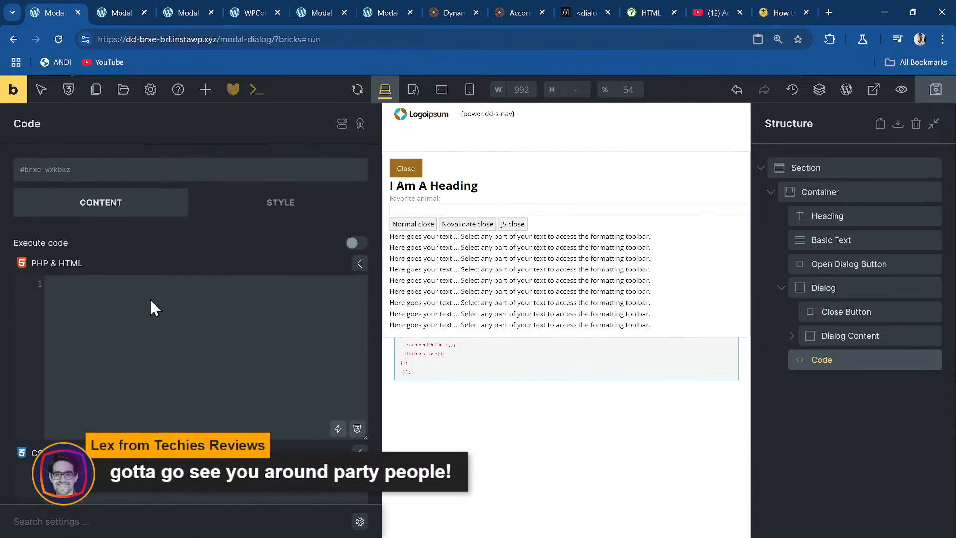
pyautogui.click(354, 243)
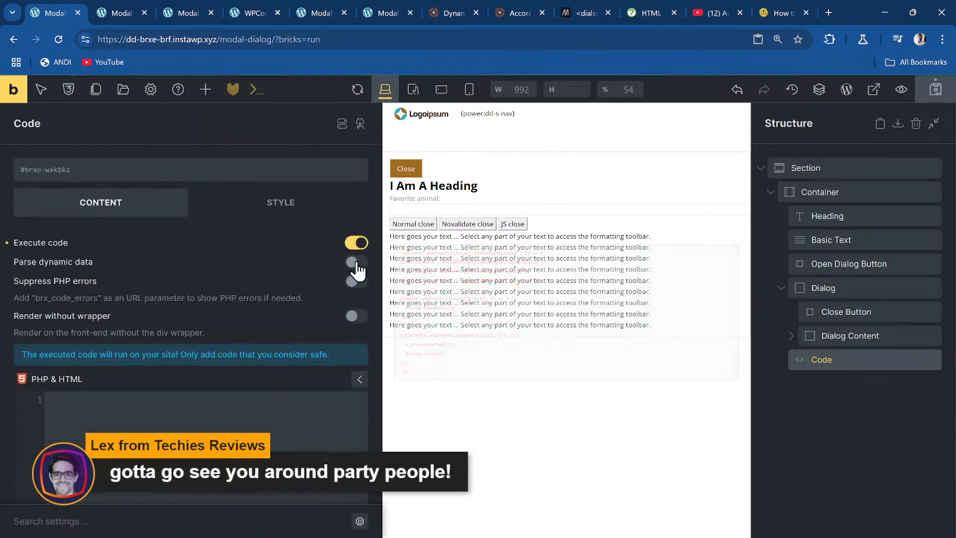
pyautogui.click(354, 282)
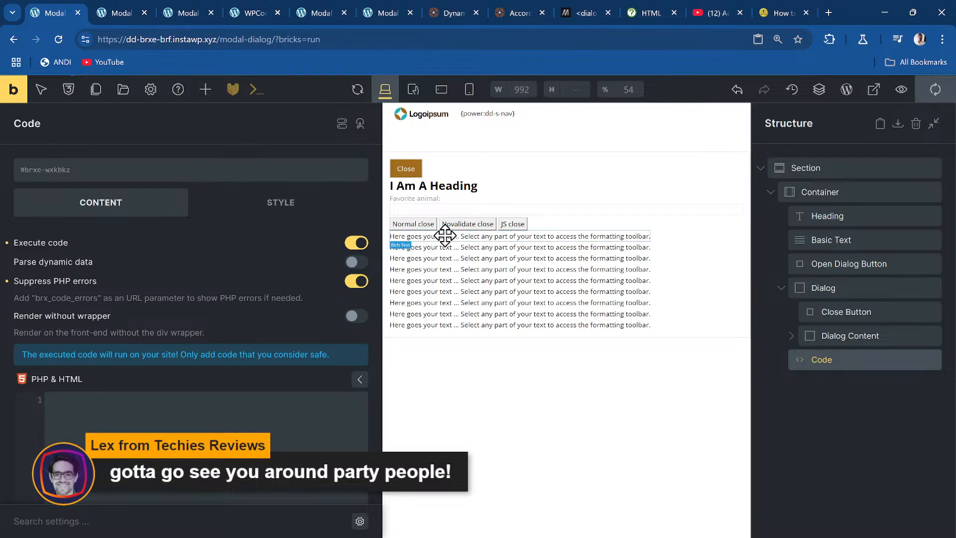
pyautogui.scroll(-5, 292, 255)
pyautogui.scroll(-3, 290, 247)
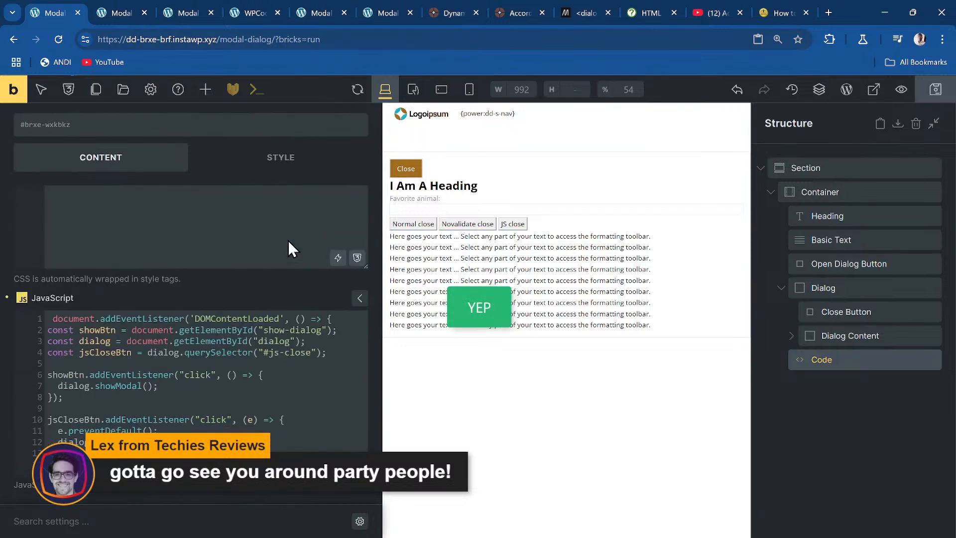
pyautogui.click(124, 9)
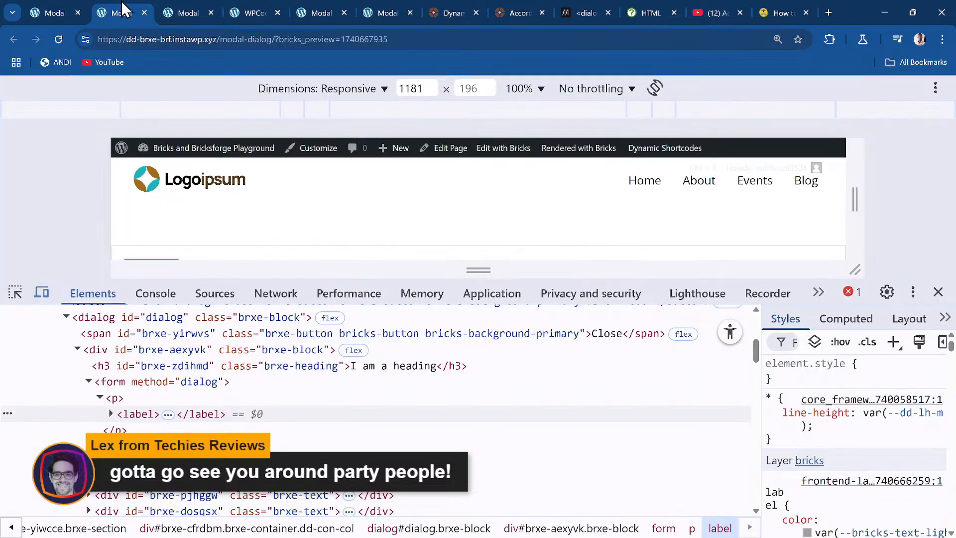
# - Reload the front-end preview and check its console errors in DevTools
pyautogui.click(60, 38)
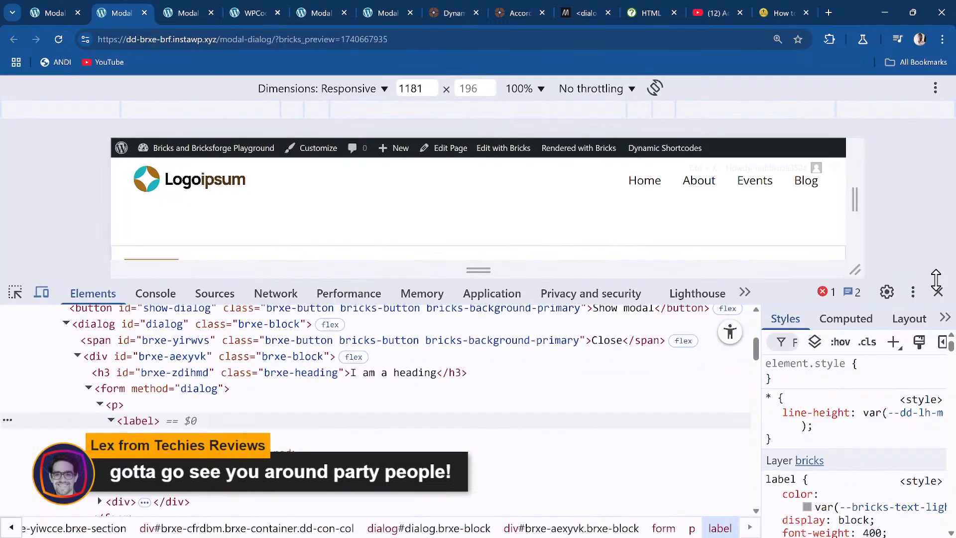
pyautogui.click(938, 291)
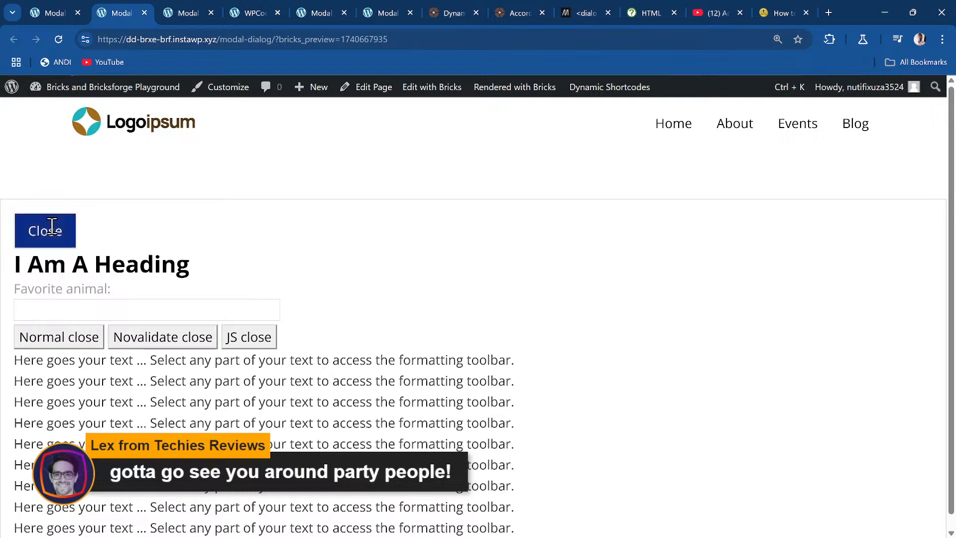
pyautogui.rightClick(204, 214)
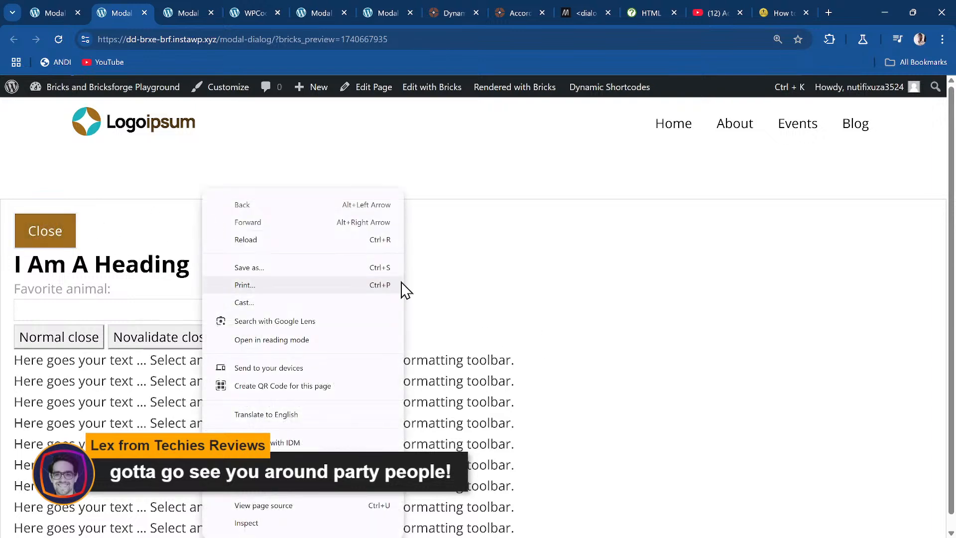
pyautogui.click(278, 523)
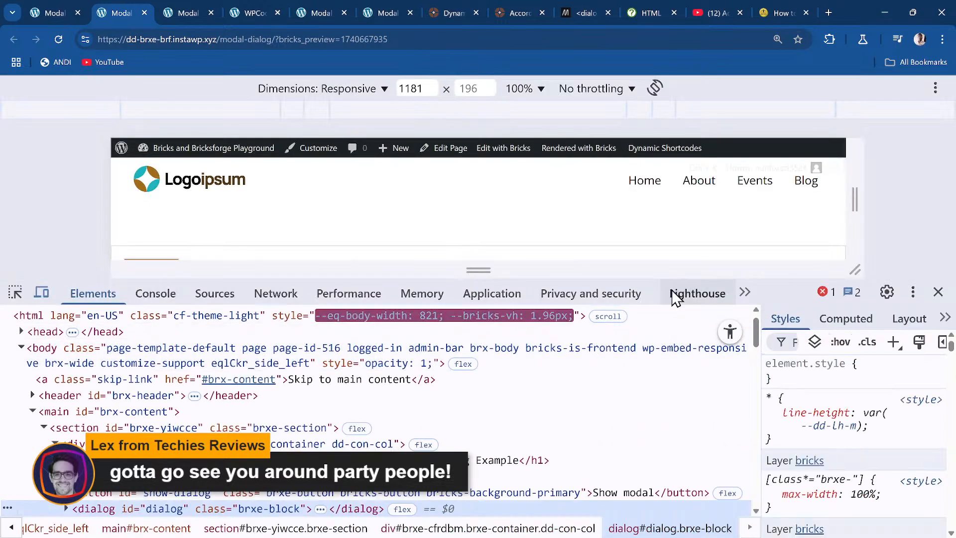
pyautogui.click(827, 294)
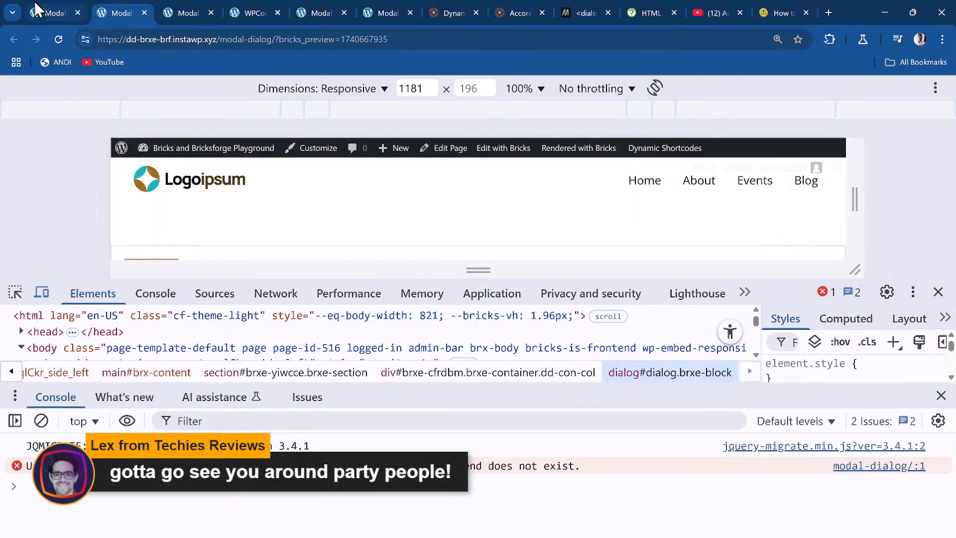
# - Enable Render without wrapper on the JavaScript Code element
pyautogui.click(82, 11)
pyautogui.scroll(10, 133, 358)
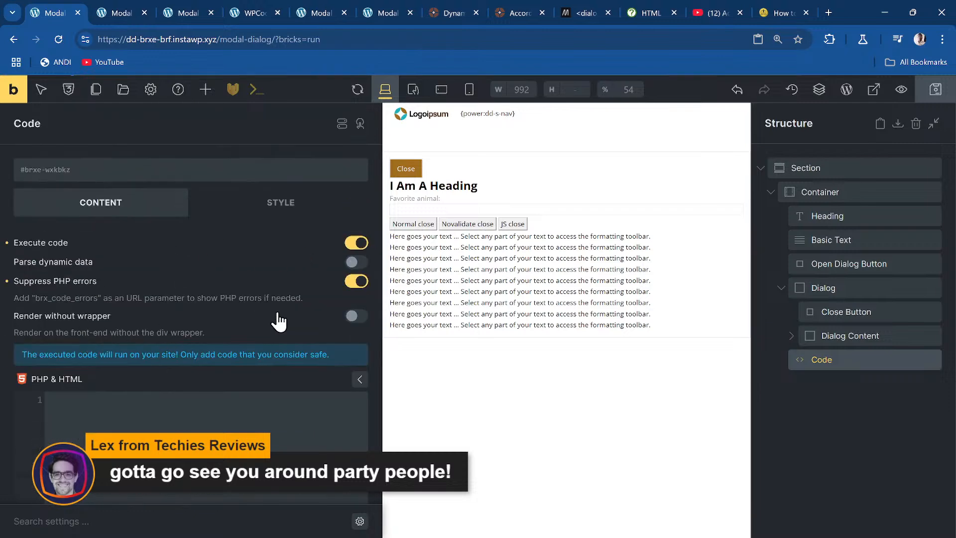
pyautogui.click(353, 316)
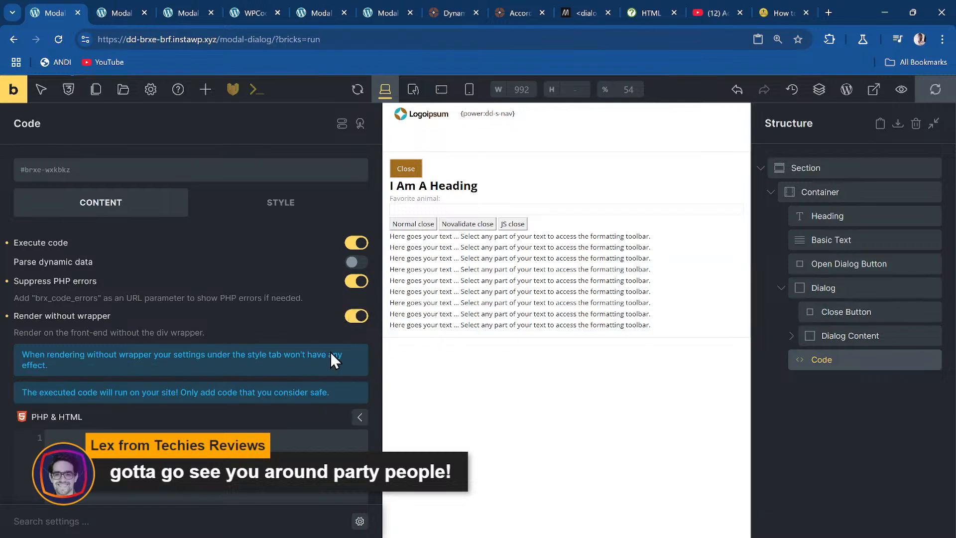
pyautogui.scroll(-5, 292, 368)
pyautogui.scroll(-3, 275, 375)
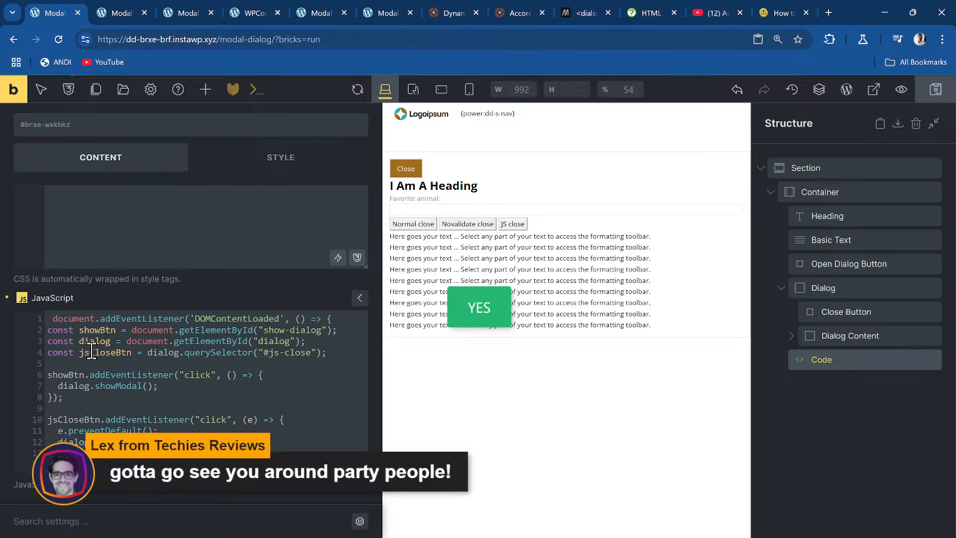
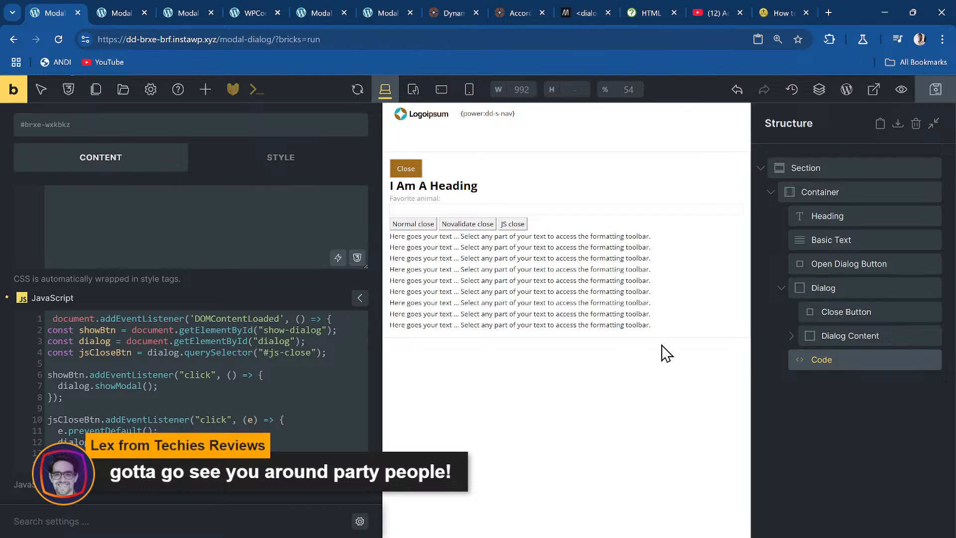
# - Check the Dialog element's id value under Style > Attributes
pyautogui.click(864, 287)
pyautogui.click(149, 202)
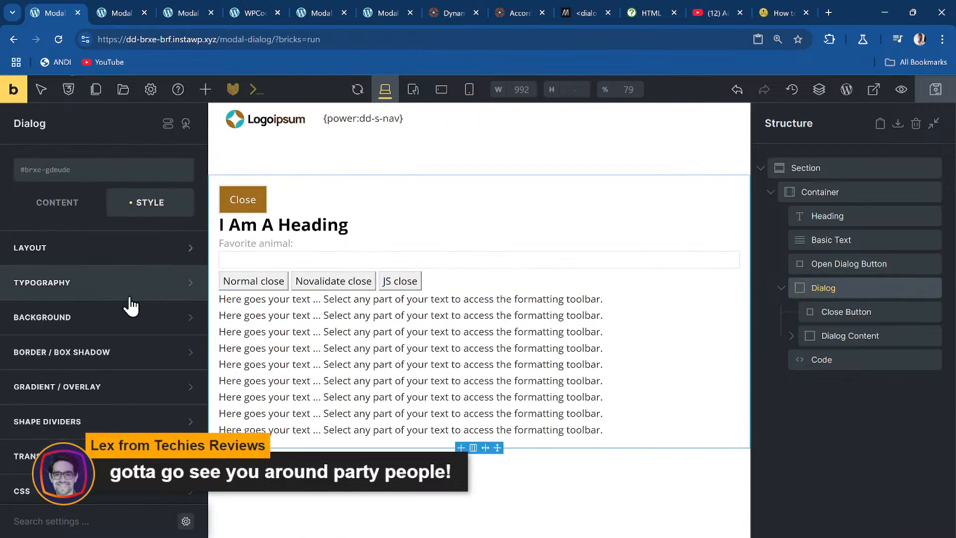
pyautogui.scroll(-4, 131, 307)
pyautogui.click(104, 362)
pyautogui.click(81, 437)
pyautogui.scroll(-2, 132, 395)
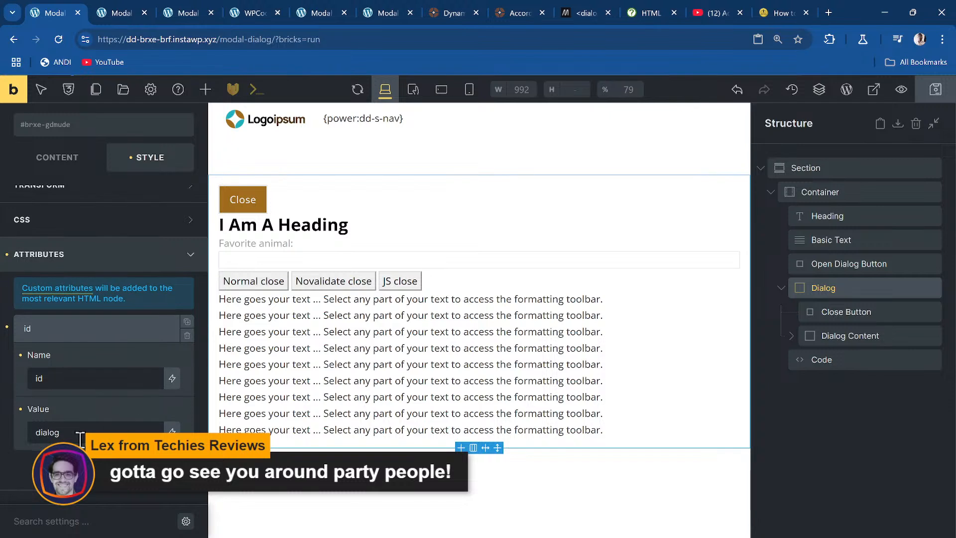
# - Review the Close Button and the Code element's dialog form markup, then go to the MDN reference
pyautogui.click(861, 313)
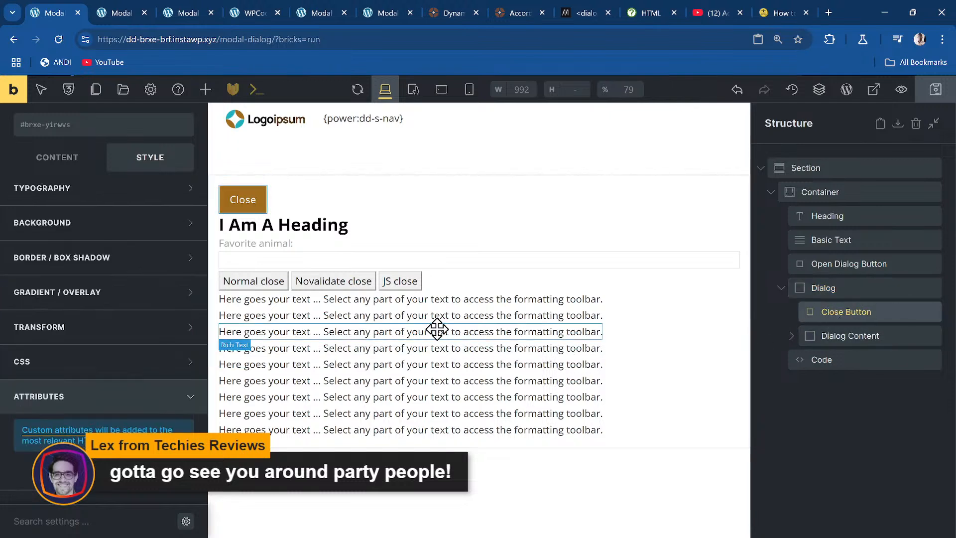
pyautogui.click(275, 285)
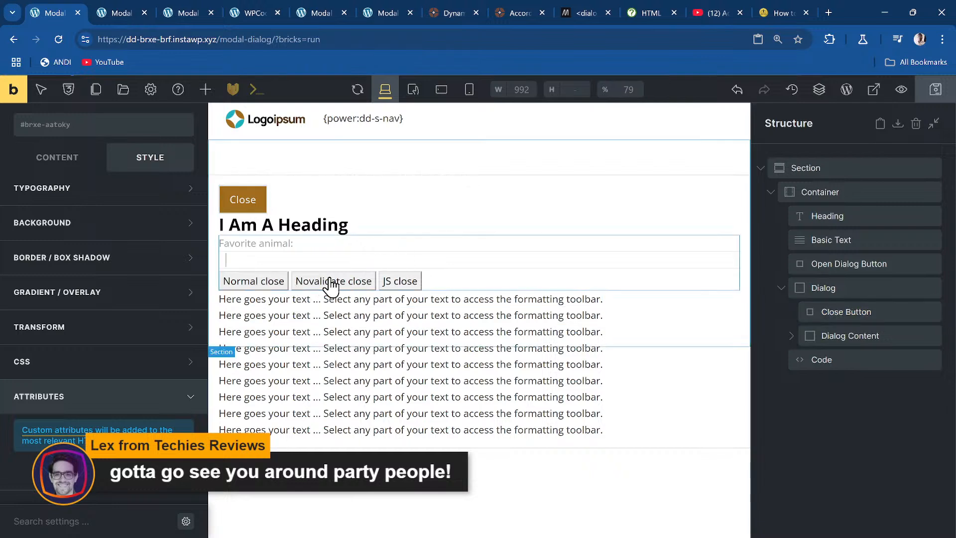
pyautogui.click(74, 209)
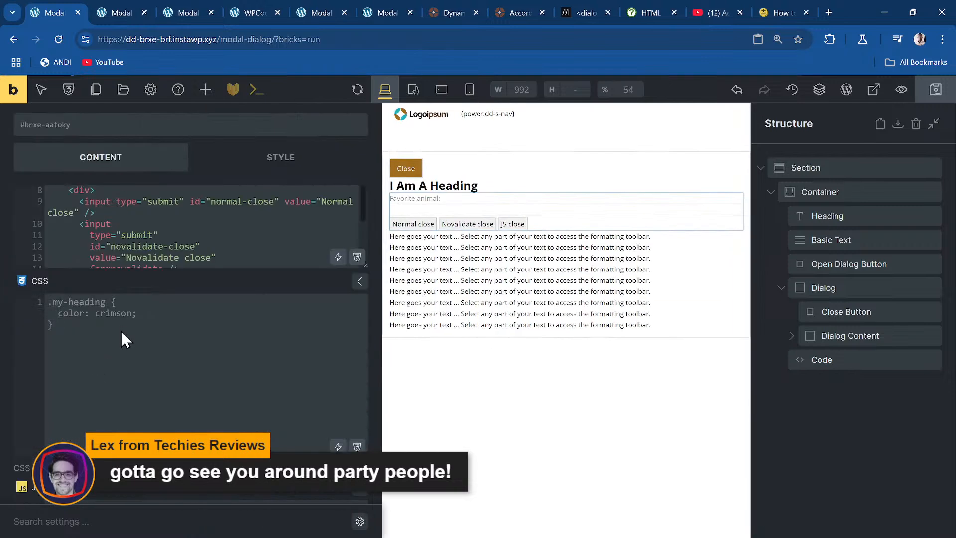
pyautogui.scroll(3, 121, 330)
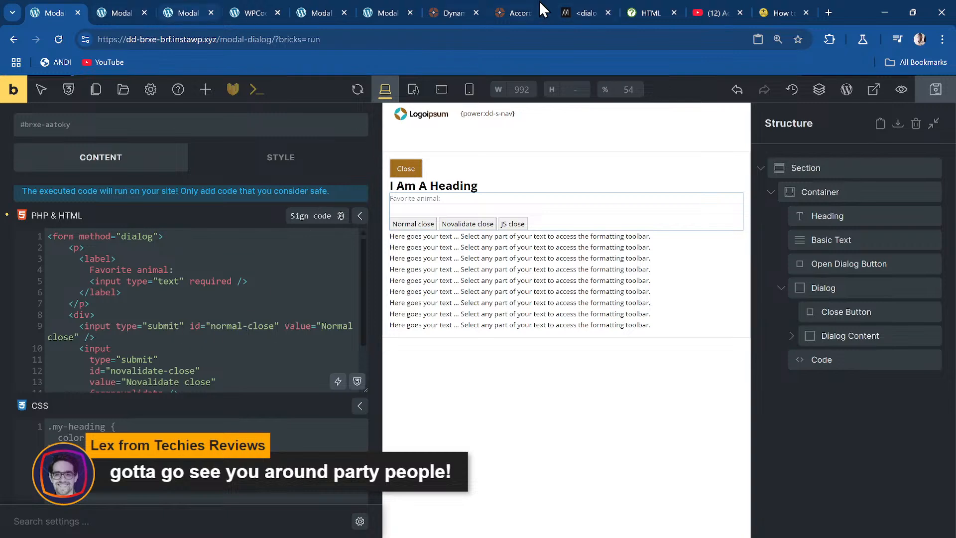
pyautogui.click(583, 13)
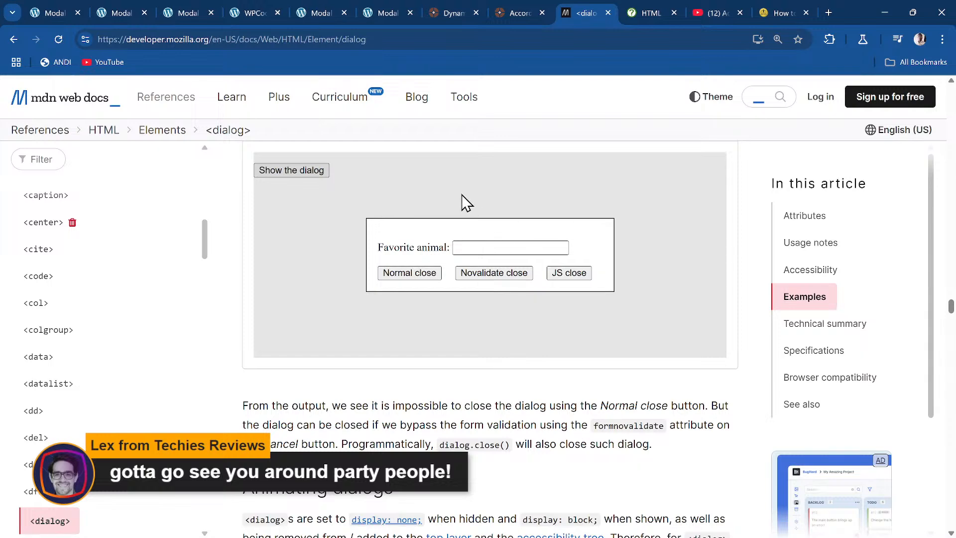
# - Open MDN's <dialog> example in the Playground
pyautogui.scroll(-3, 411, 250)
pyautogui.scroll(7, 373, 254)
pyautogui.scroll(-1, 762, 267)
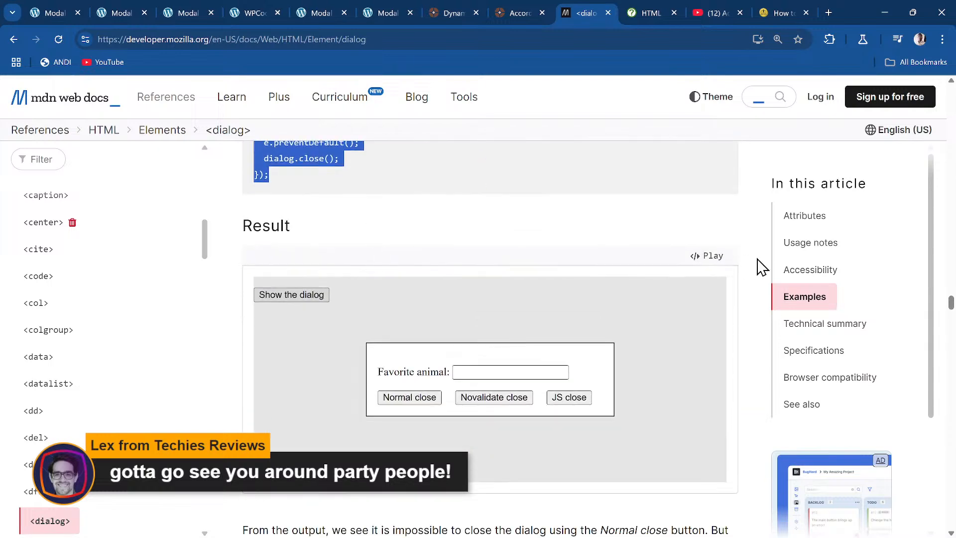
pyautogui.click(703, 256)
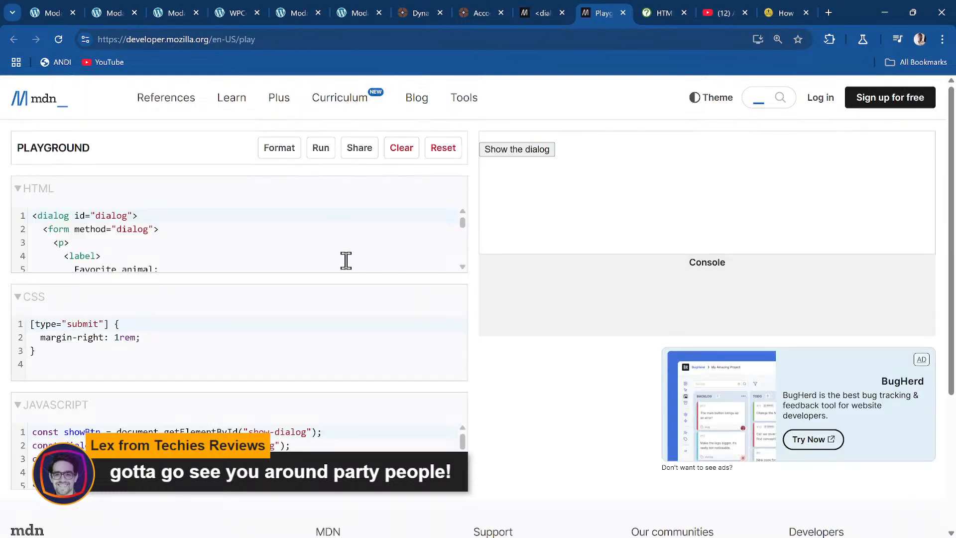
# - Review the HTML, CSS and JavaScript panes and select the whole JavaScript code
pyautogui.scroll(-2, 203, 228)
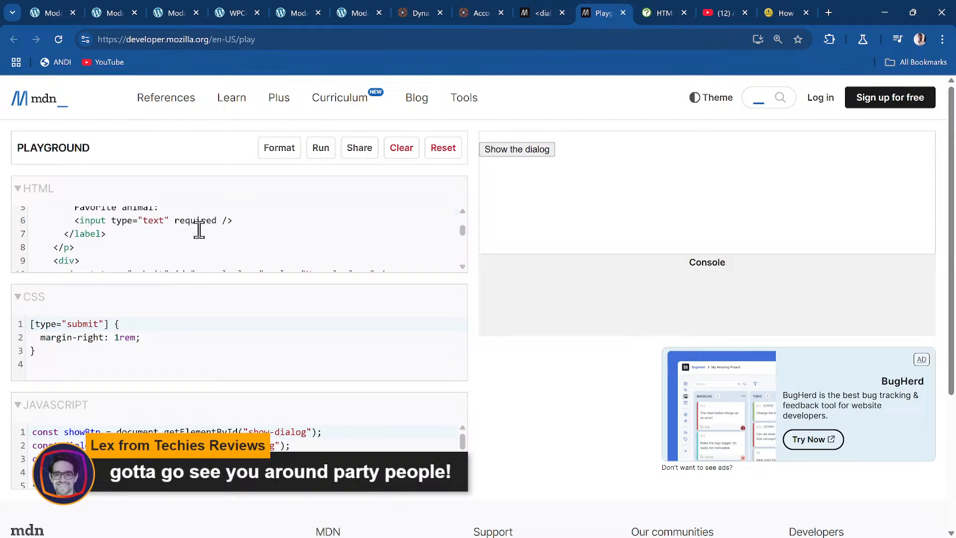
pyautogui.scroll(-5, 197, 231)
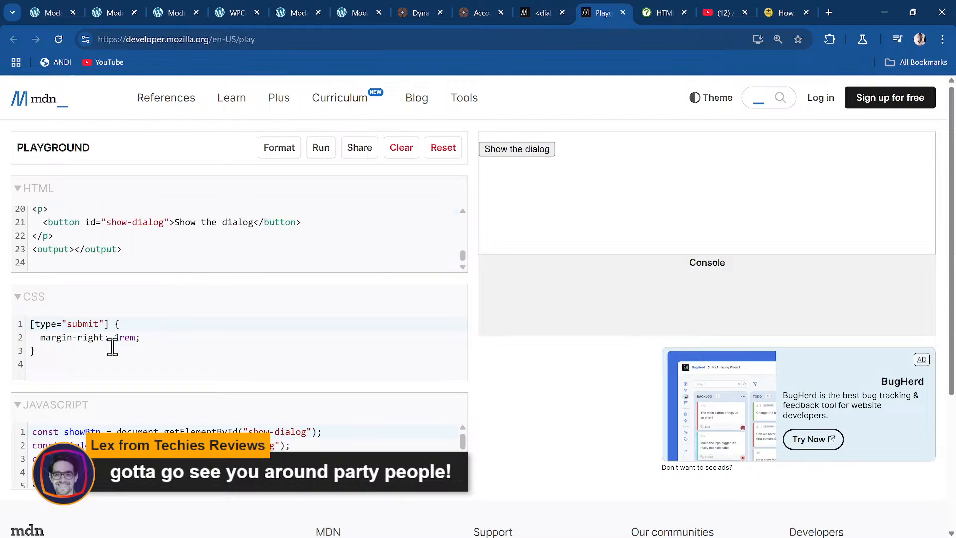
pyautogui.scroll(-3, 148, 315)
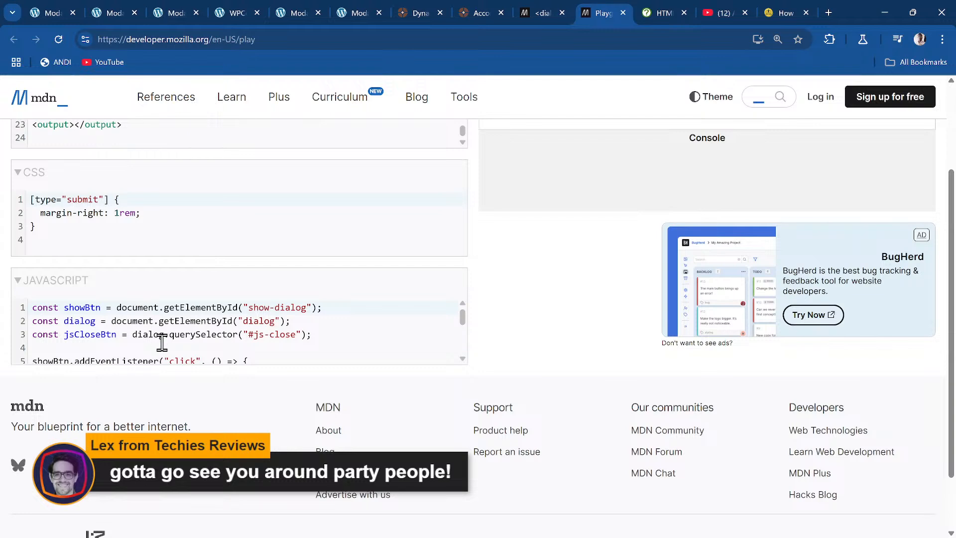
pyautogui.scroll(-3, 162, 342)
pyautogui.scroll(2, 161, 342)
pyautogui.scroll(-2, 161, 342)
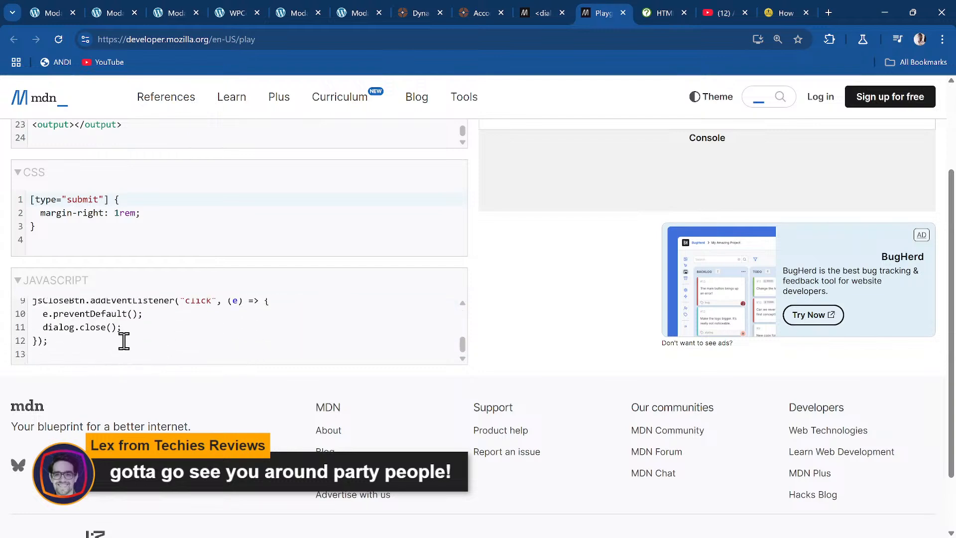
pyautogui.scroll(3, 123, 342)
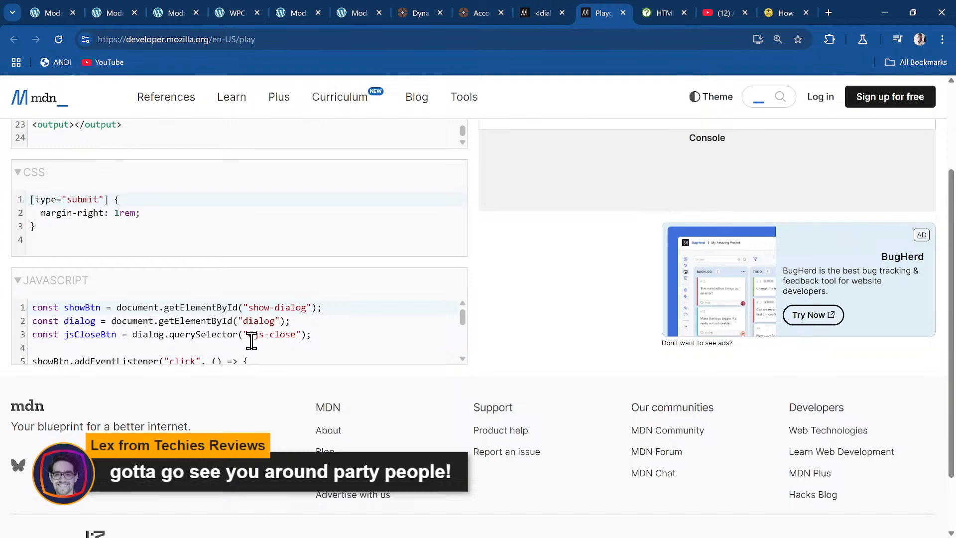
pyautogui.scroll(-4, 292, 337)
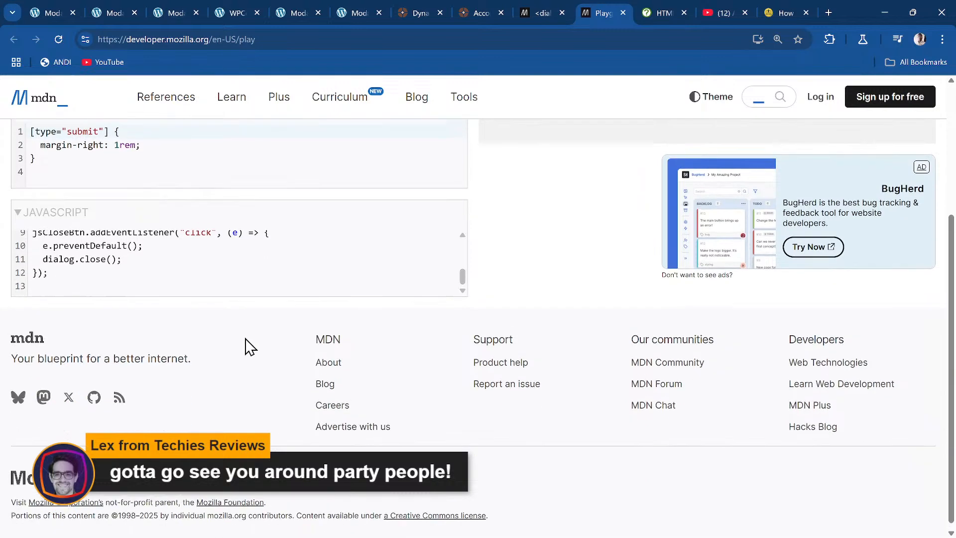
pyautogui.scroll(2, 248, 343)
pyautogui.scroll(-2, 224, 341)
pyautogui.scroll(3, 226, 280)
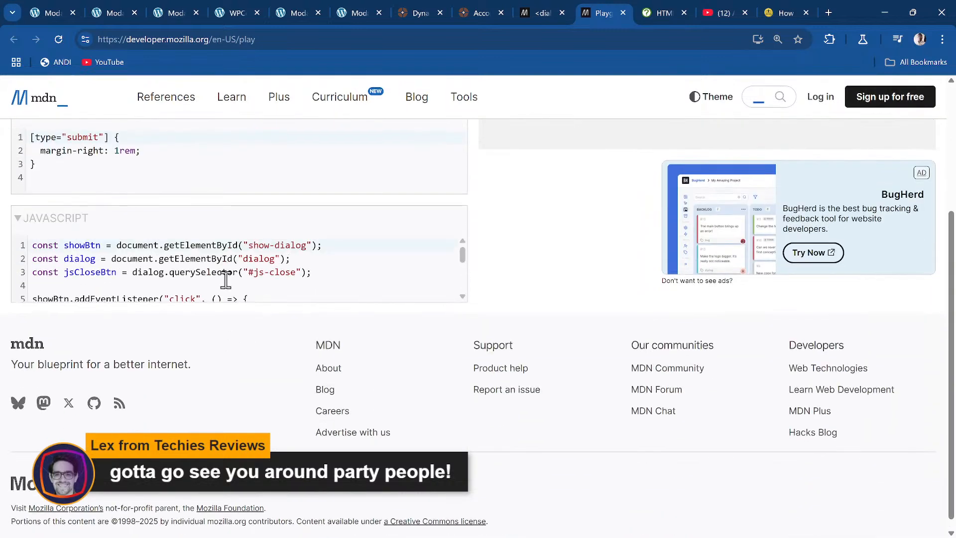
pyautogui.scroll(-5, 279, 284)
pyautogui.moveTo(117, 277); pyautogui.dragTo(14, 214)
pyautogui.hotkey('ctrl', 'c')
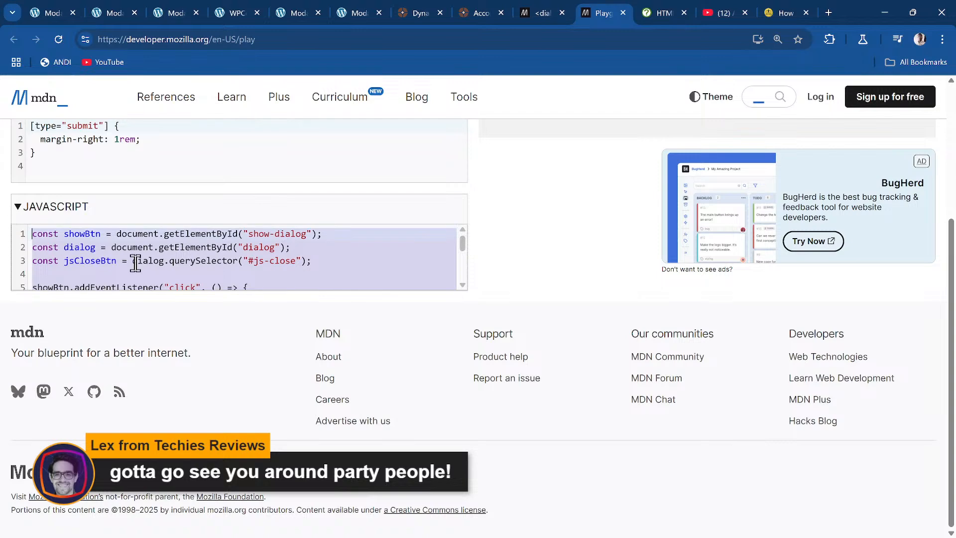
# - Replace lines 2–13 inside the Code element's DOMContentLoaded handler with the MDN script and save
pyautogui.click(63, 12)
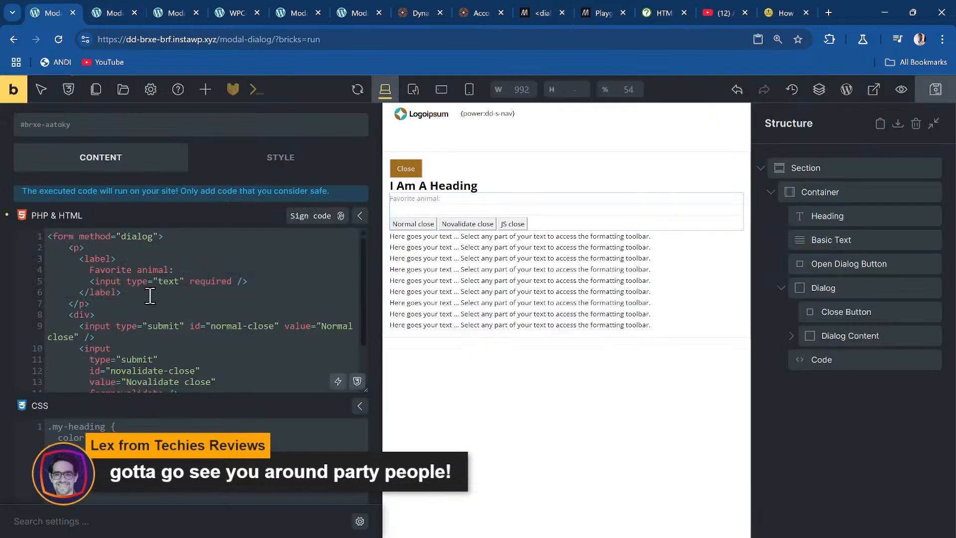
pyautogui.scroll(-10, 150, 296)
pyautogui.click(844, 360)
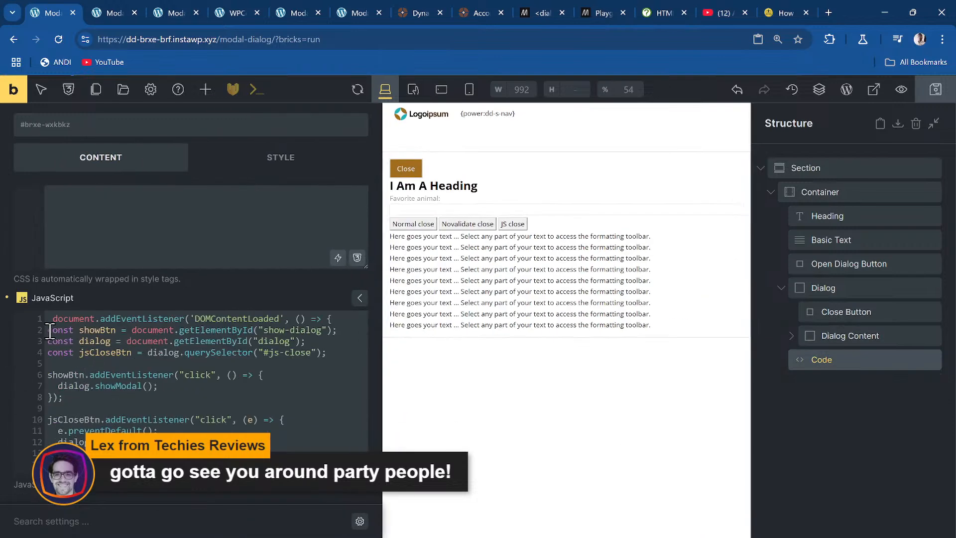
pyautogui.moveTo(50, 331); pyautogui.dragTo(299, 451)
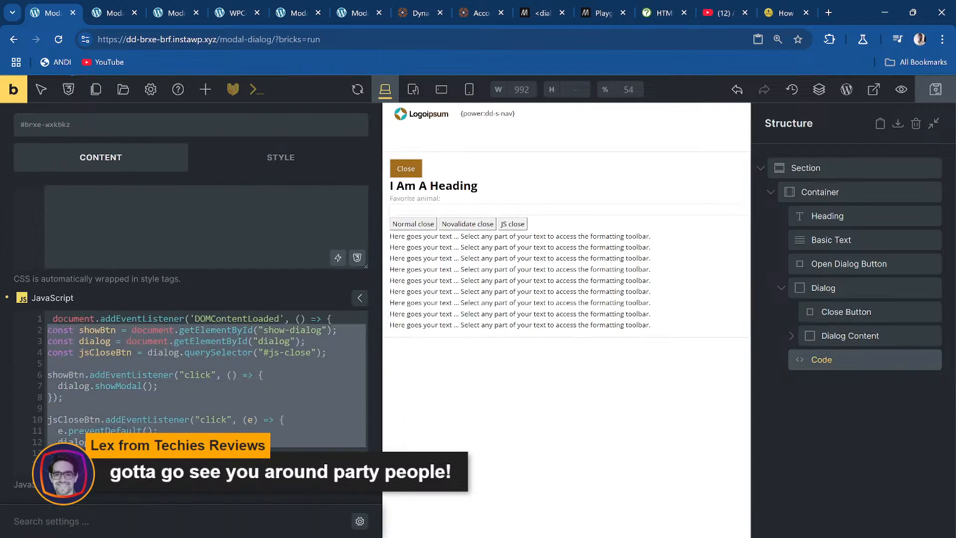
pyautogui.hotkey('ctrl', 'v')
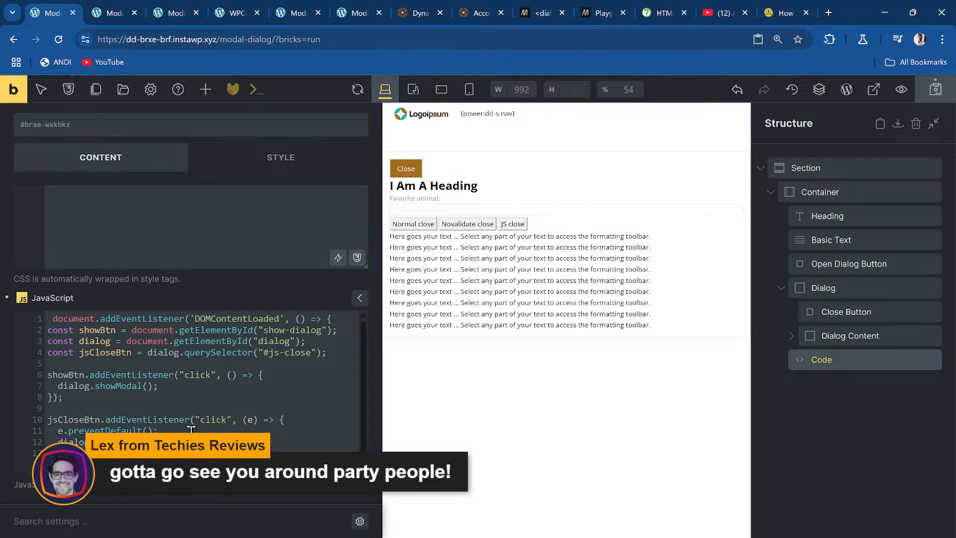
pyautogui.hotkey('ctrl', 's')
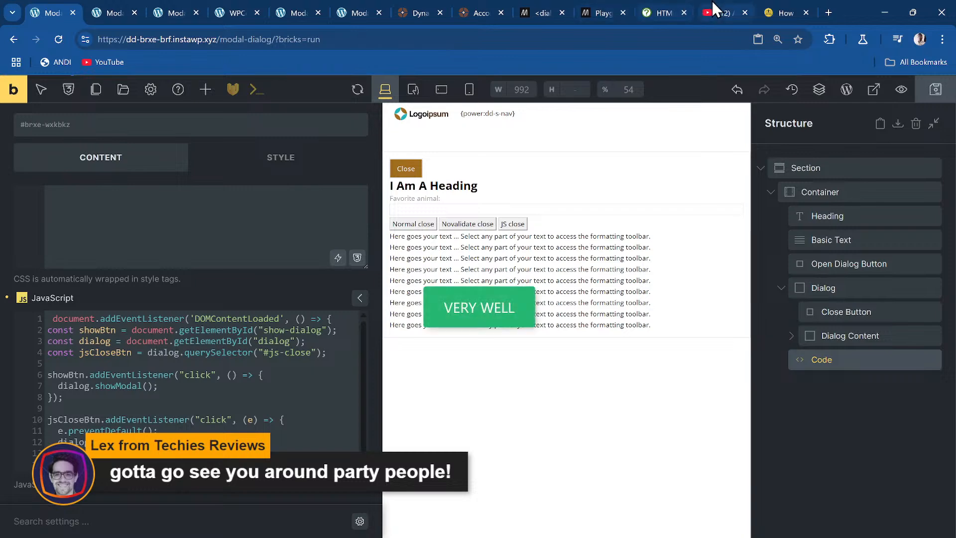
# - On MDN's <dialog> reference, close and reopen the example dialog, then open its context menu
pyautogui.click(551, 11)
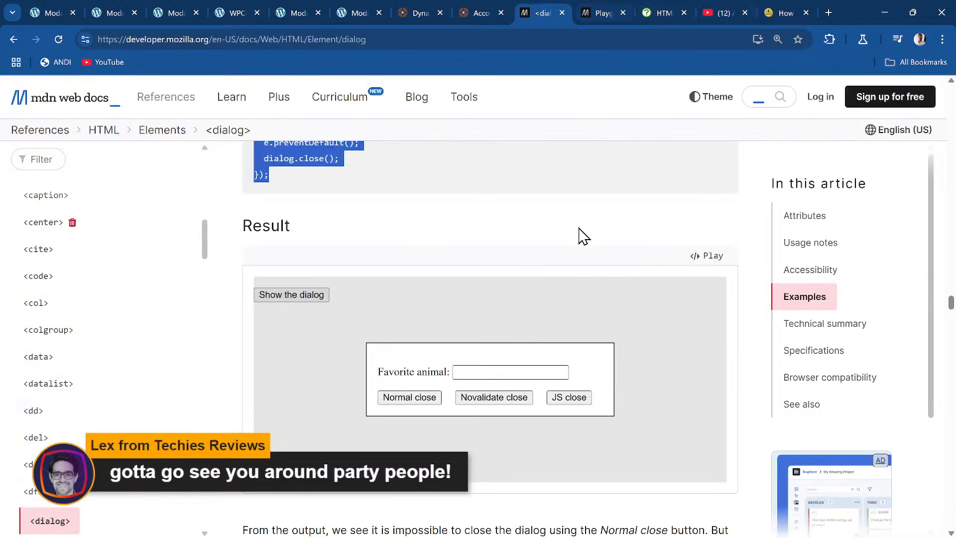
pyautogui.scroll(5, 567, 231)
pyautogui.scroll(10, 568, 232)
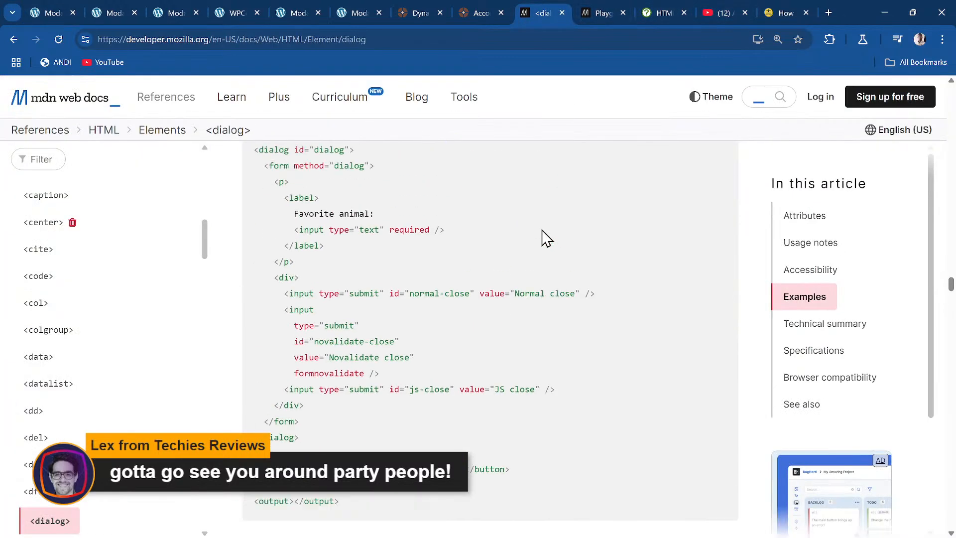
pyautogui.scroll(5, 457, 259)
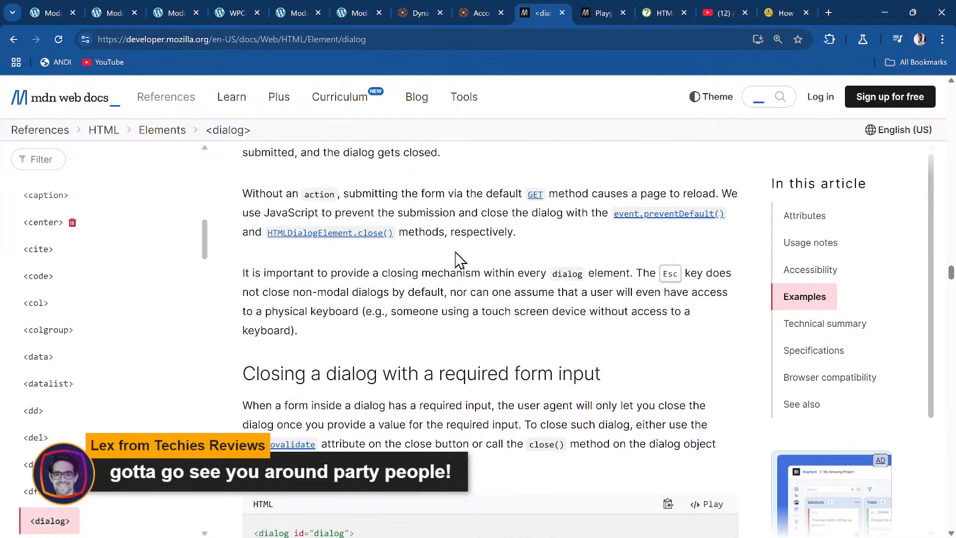
pyautogui.scroll(-1, 457, 259)
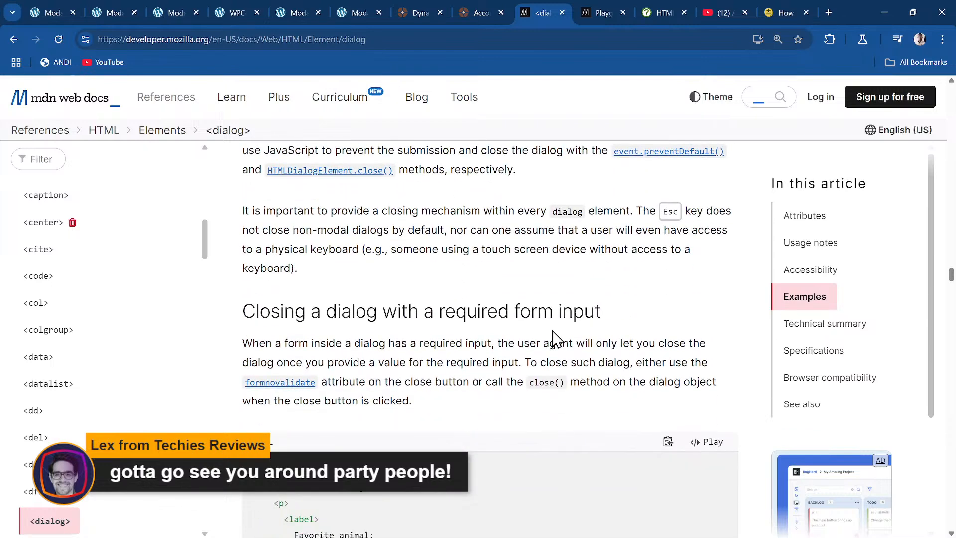
pyautogui.scroll(-12, 556, 339)
pyautogui.scroll(-10, 398, 269)
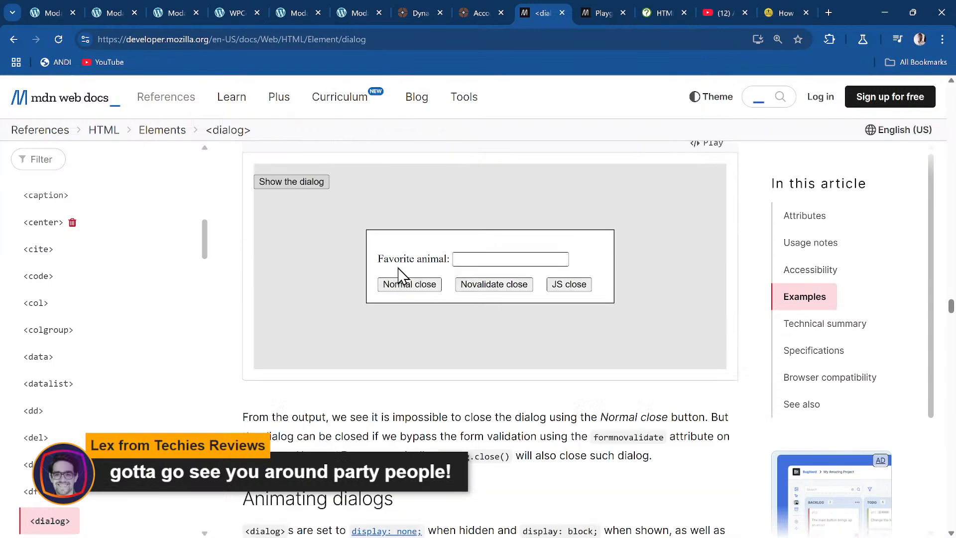
pyautogui.scroll(5, 398, 271)
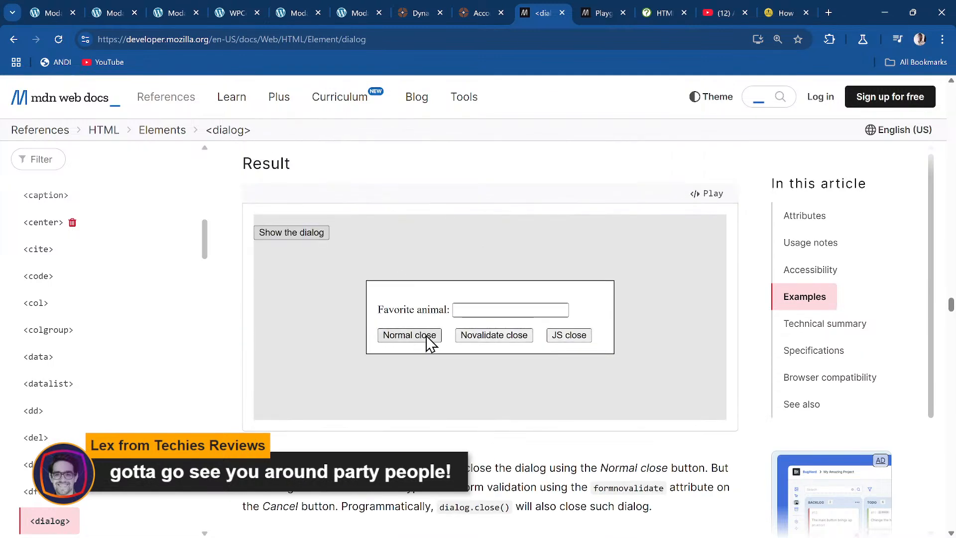
pyautogui.click(564, 335)
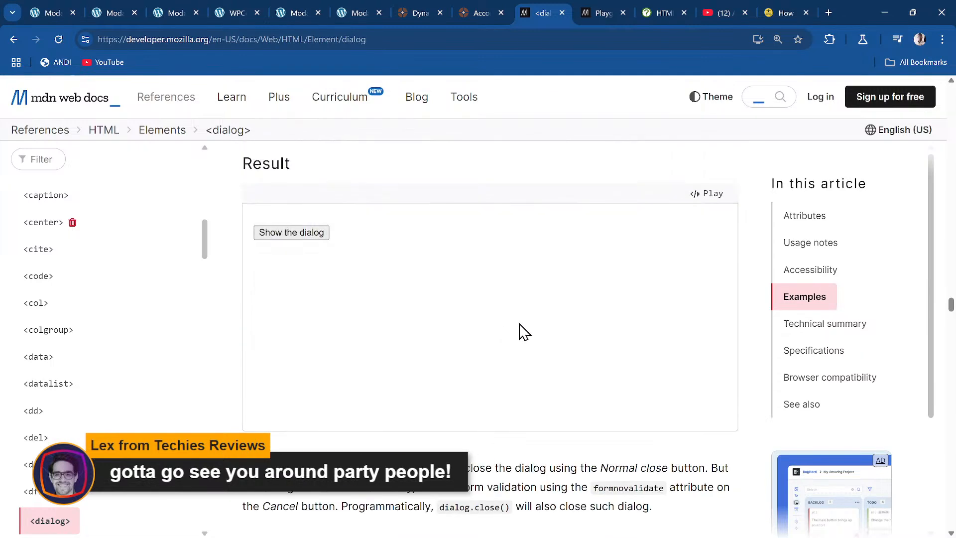
pyautogui.click(271, 233)
pyautogui.rightClick(280, 248)
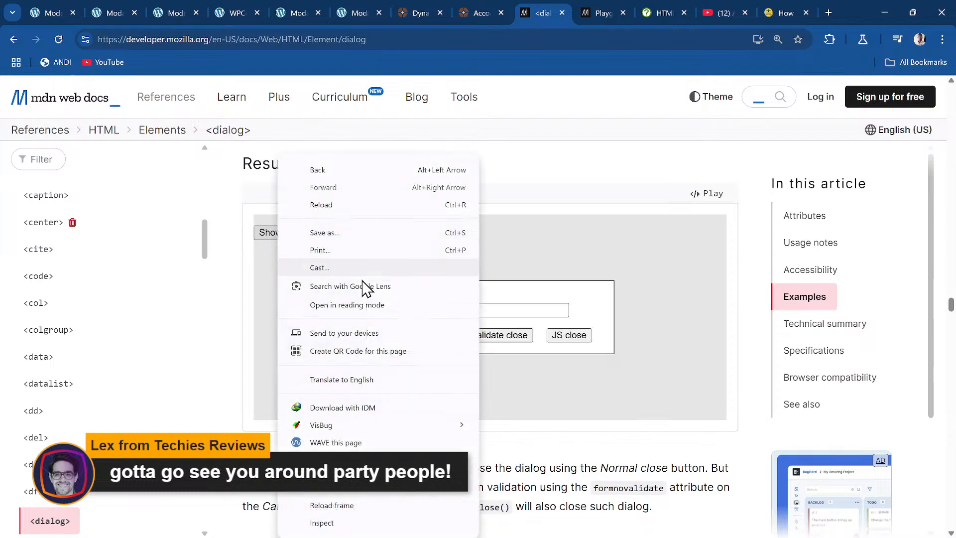
# - Inspect the MDN example dialog in DevTools while closing it with JS close and reopening it
pyautogui.click(373, 526)
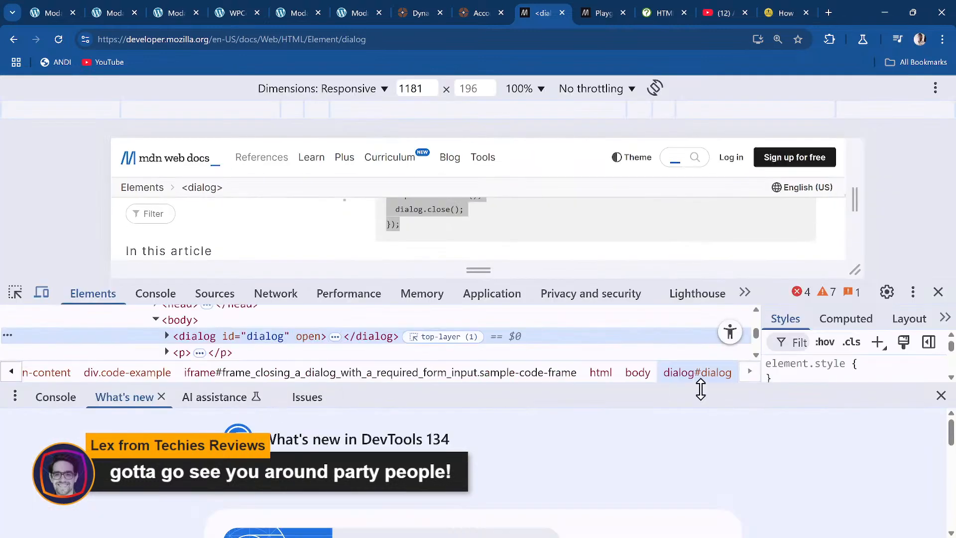
pyautogui.click(942, 396)
pyautogui.scroll(3, 470, 420)
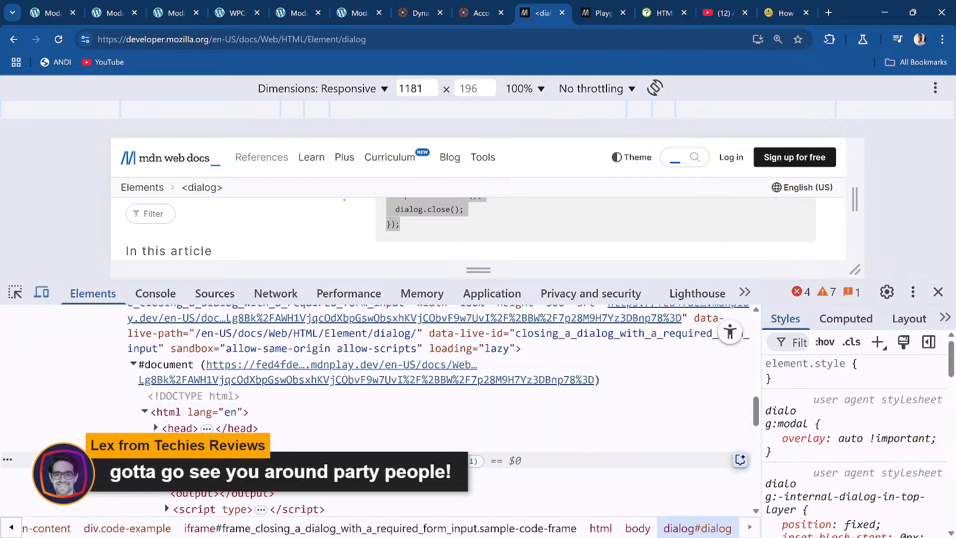
pyautogui.scroll(4, 398, 248)
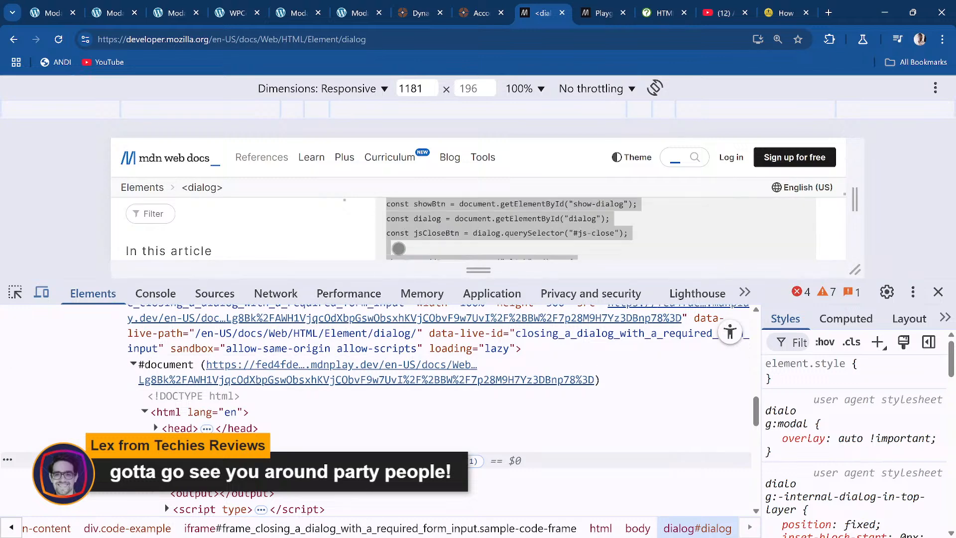
pyautogui.scroll(-5, 398, 249)
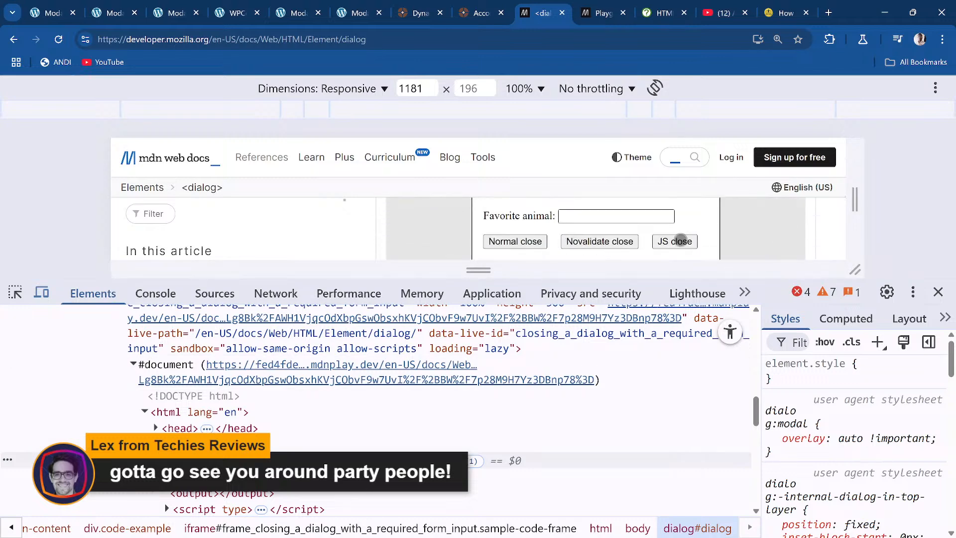
pyautogui.click(681, 240)
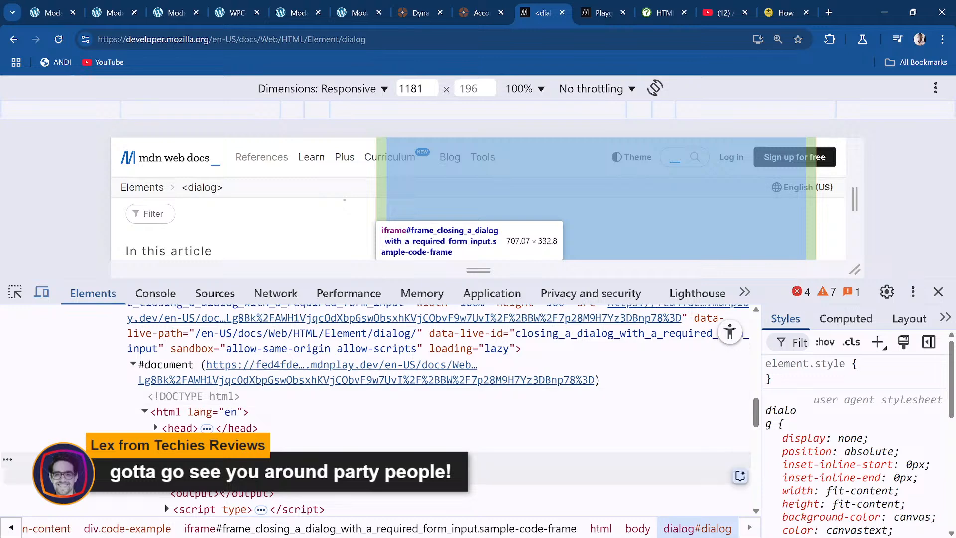
pyautogui.scroll(1, 501, 356)
pyautogui.scroll(3, 491, 241)
pyautogui.scroll(-3, 491, 240)
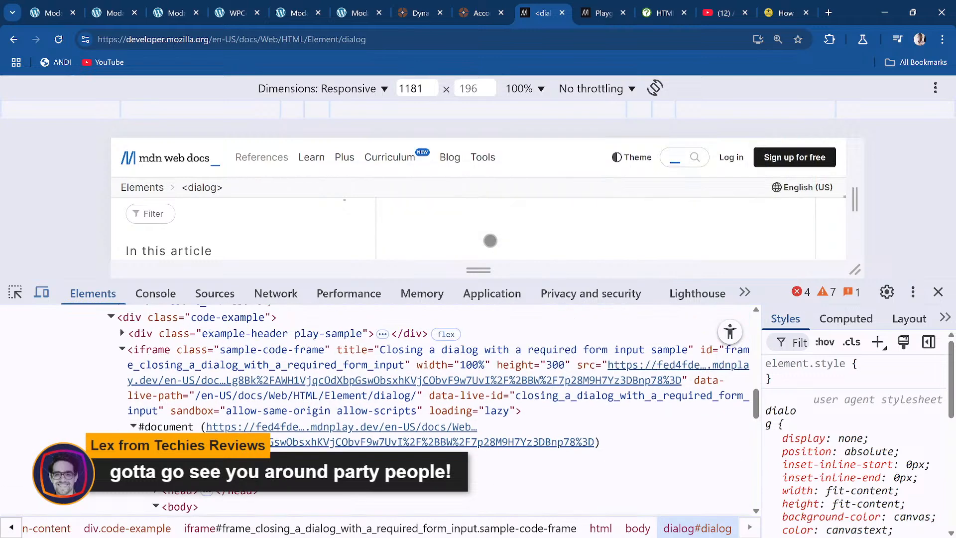
pyautogui.click(435, 214)
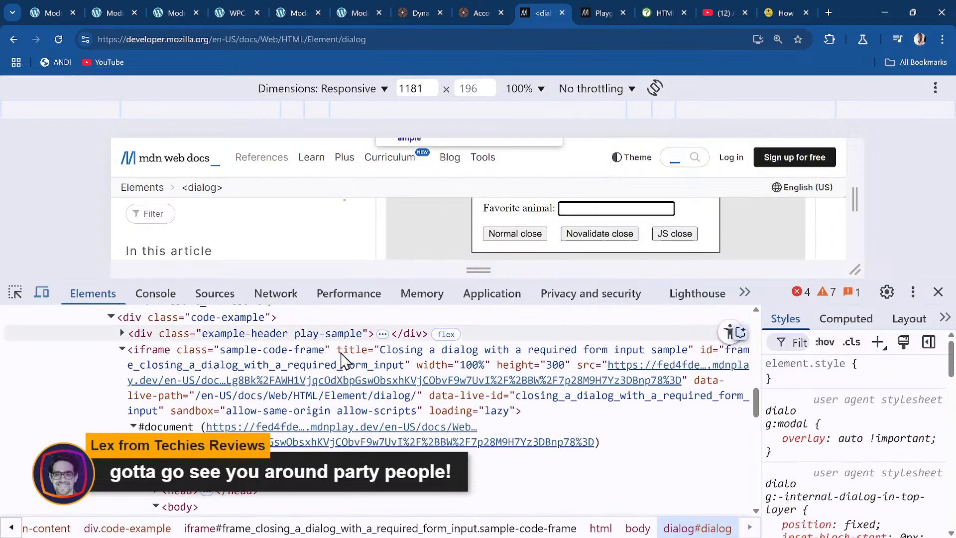
# - Select the dialog node in Elements, close it with JS close, and compare its styles
pyautogui.scroll(-1, 368, 454)
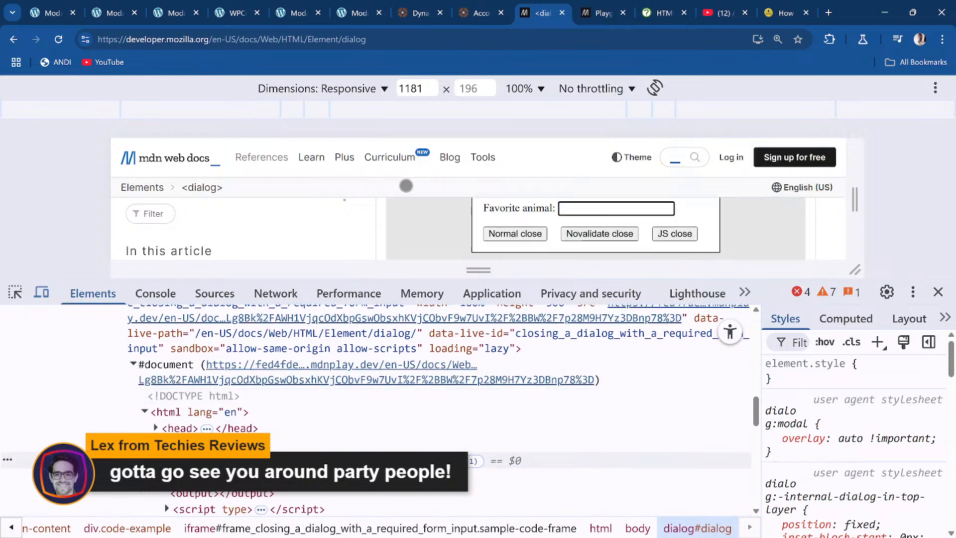
pyautogui.rightClick(485, 219)
pyautogui.click(536, 523)
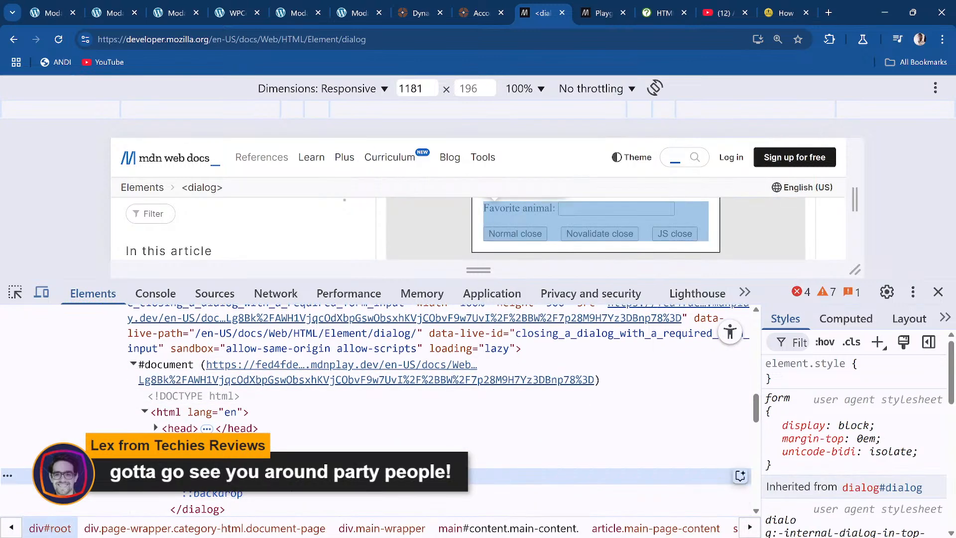
pyautogui.click(168, 336)
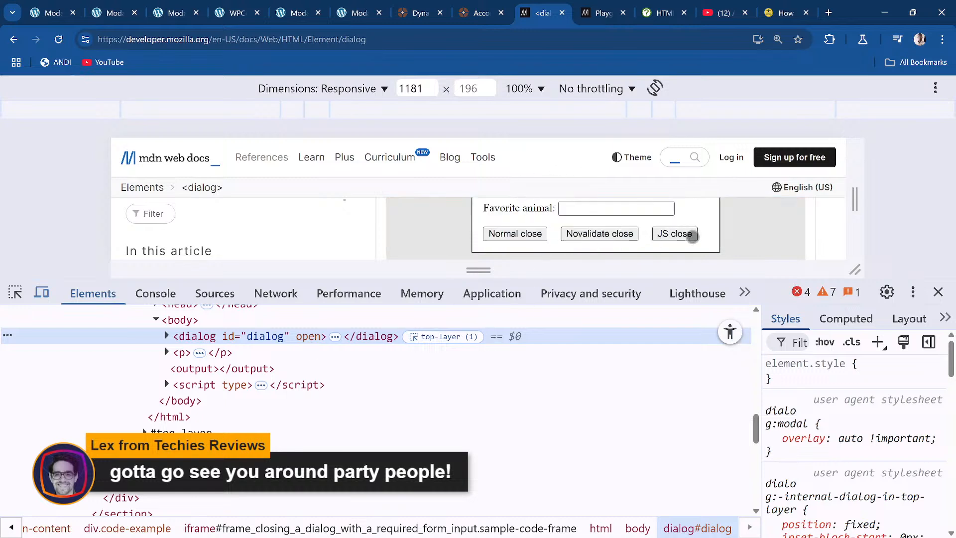
pyautogui.click(692, 235)
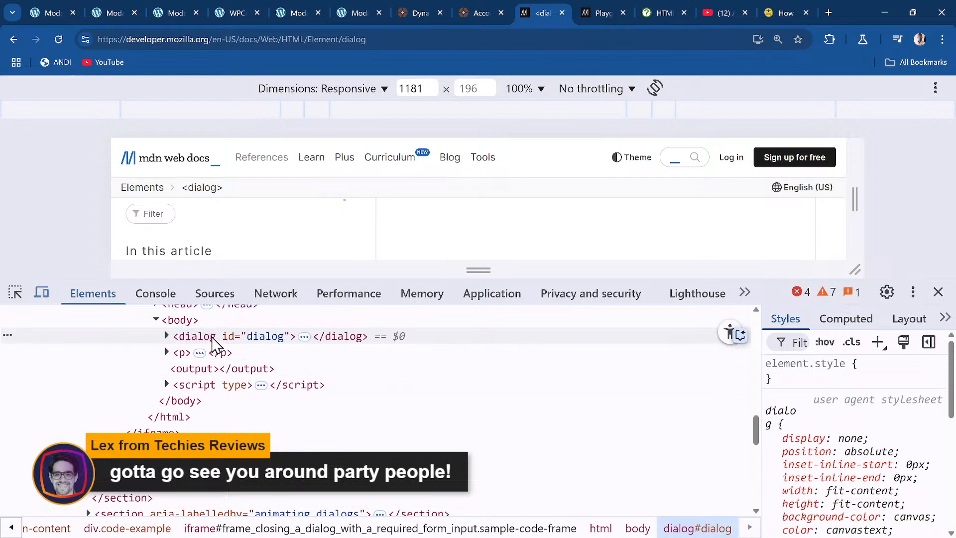
pyautogui.click(447, 341)
pyautogui.scroll(-2, 899, 428)
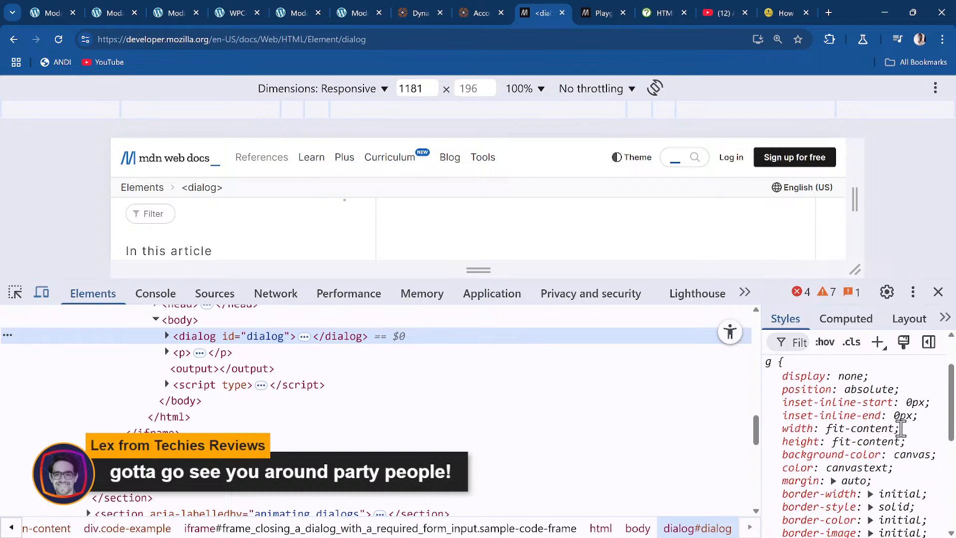
pyautogui.scroll(2, 841, 396)
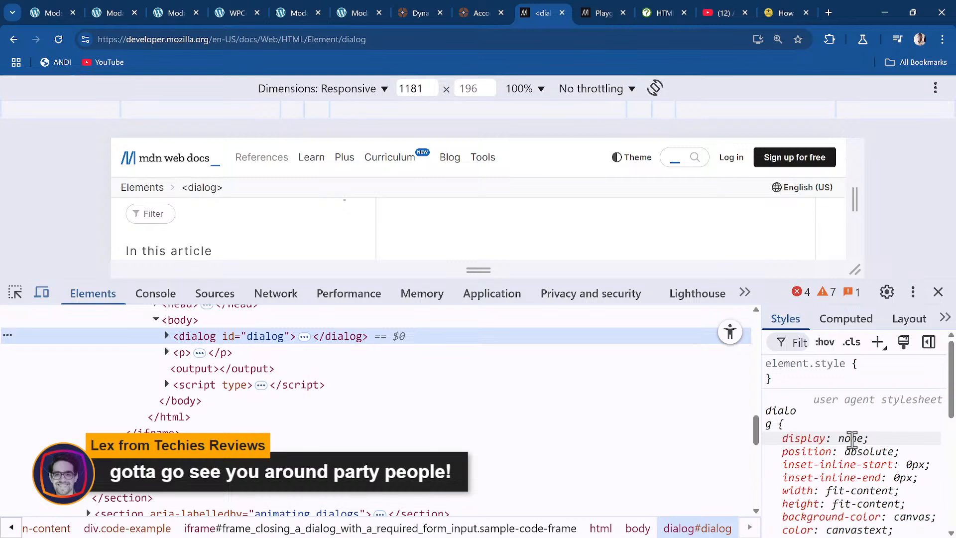
# - Switch browser tabs to the site's Modal Dialog preview page
pyautogui.click(235, 13)
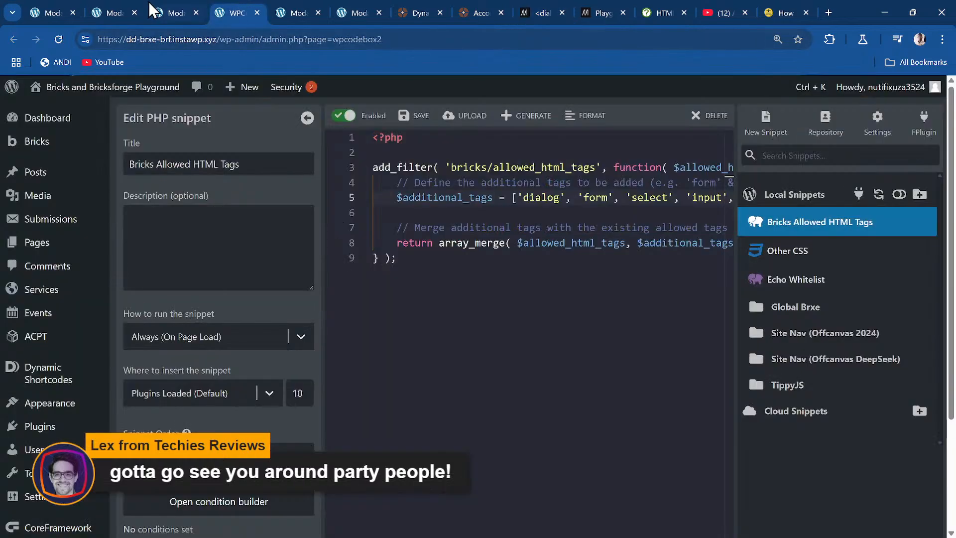
pyautogui.click(169, 12)
pyautogui.click(98, 12)
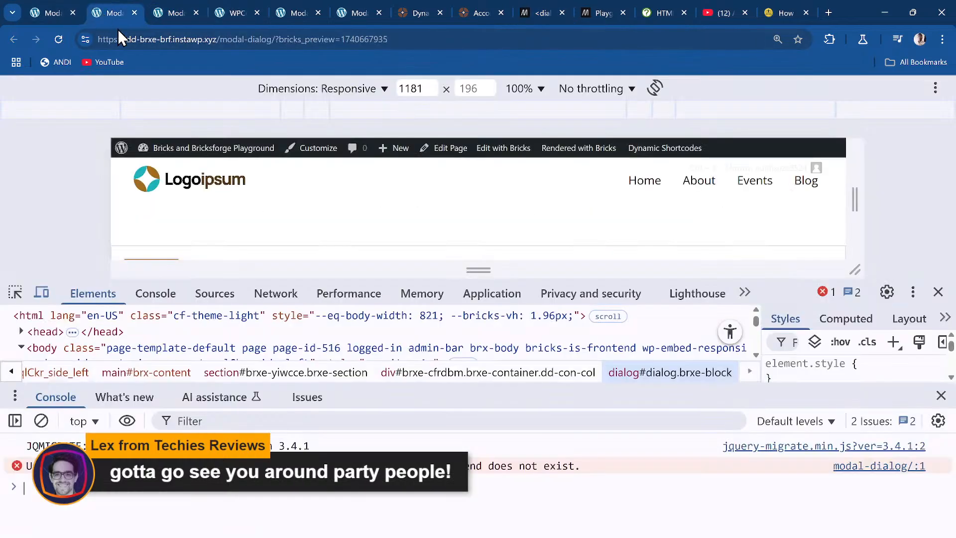
# - Move the form Code element out of Dialog Content to sit above the Dialog in Structure
pyautogui.click(938, 292)
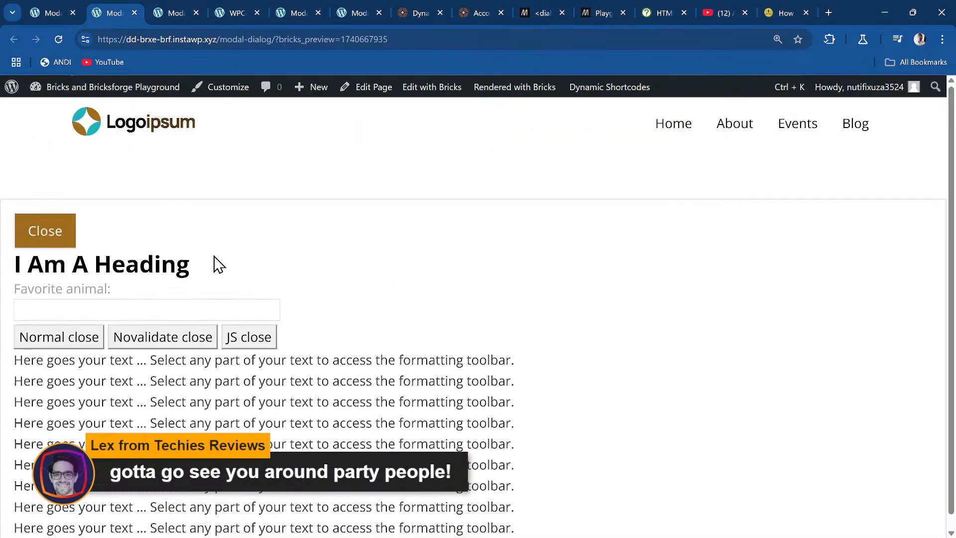
pyautogui.click(32, 13)
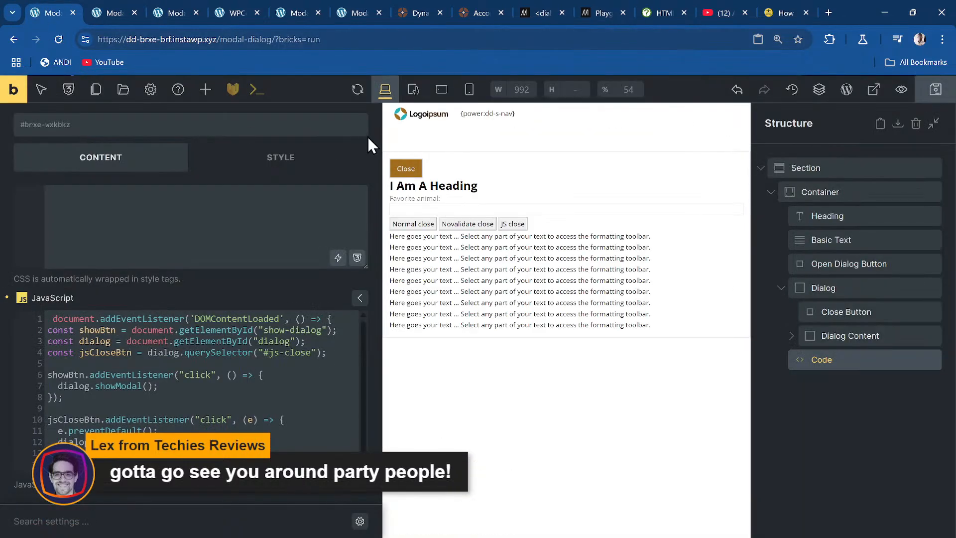
pyautogui.click(873, 284)
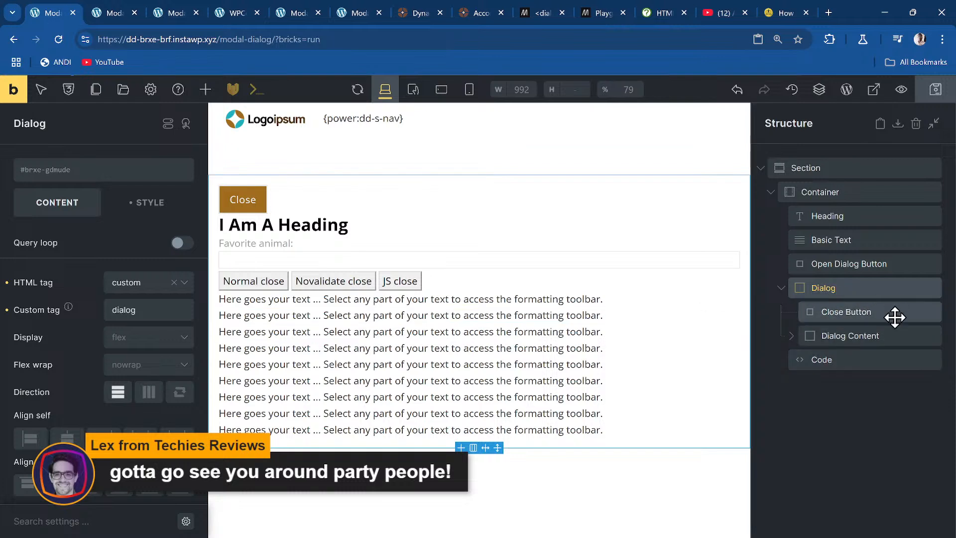
pyautogui.click(879, 317)
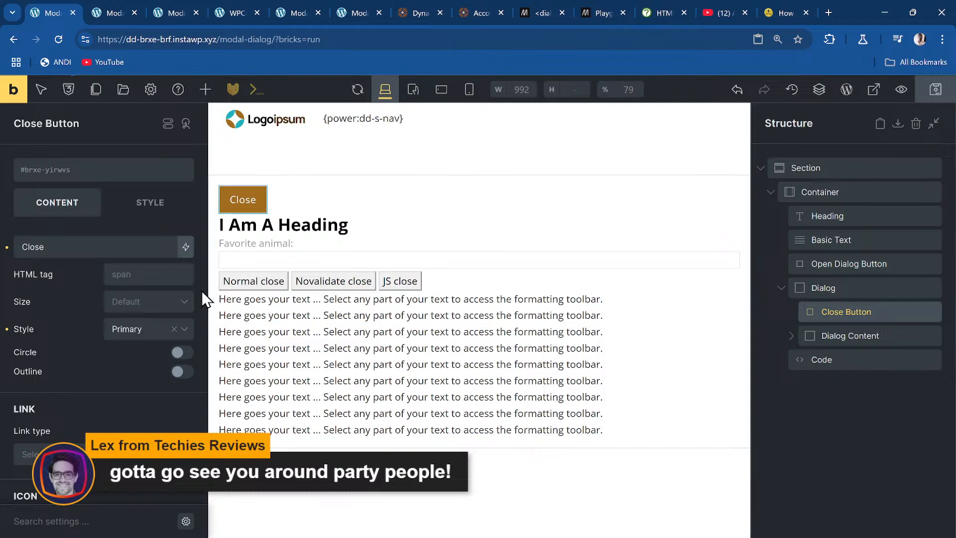
pyautogui.rightClick(847, 308)
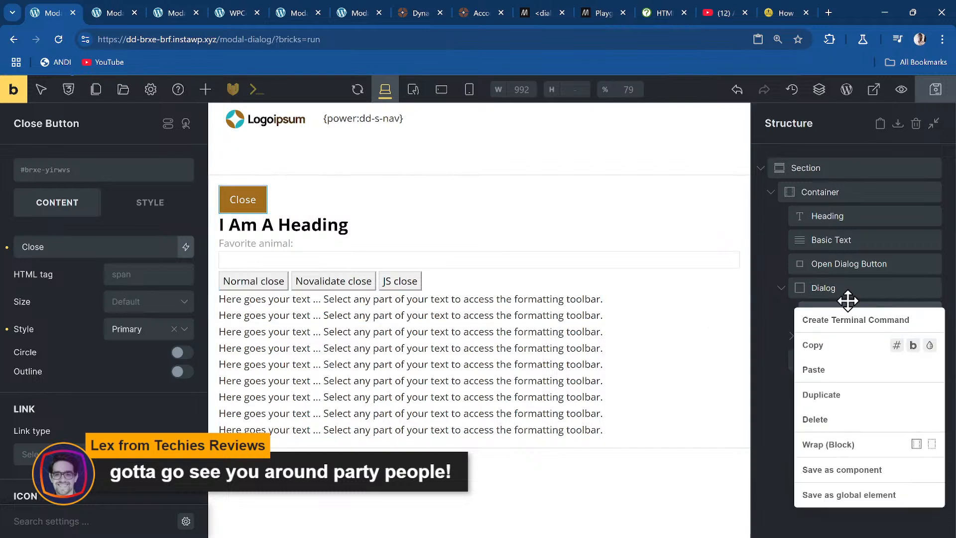
pyautogui.click(849, 292)
pyautogui.moveTo(867, 337)
pyautogui.mouseDown()
pyautogui.moveTo(867, 301)
pyautogui.moveTo(863, 338)
pyautogui.moveTo(877, 342)
pyautogui.mouseUp()
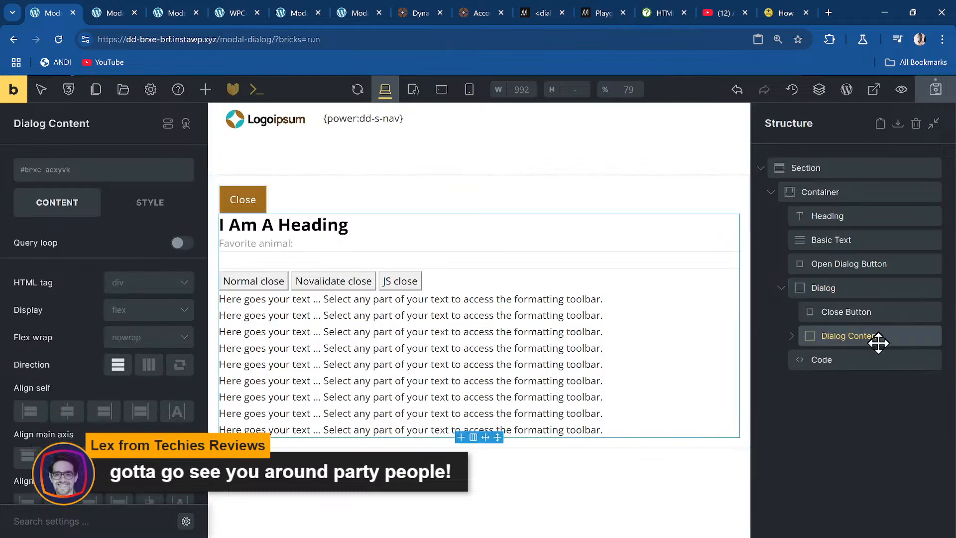
pyautogui.click(792, 336)
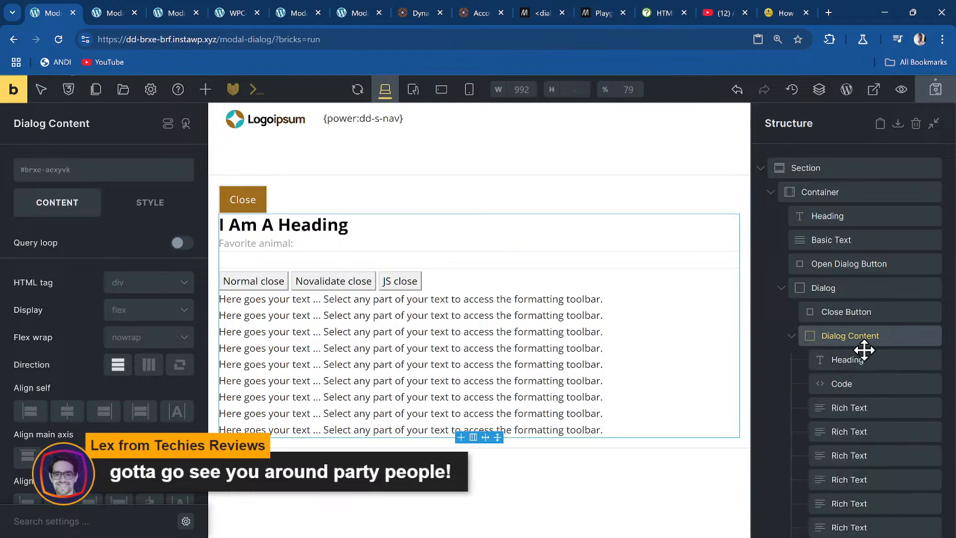
pyautogui.moveTo(853, 378); pyautogui.dragTo(859, 295)
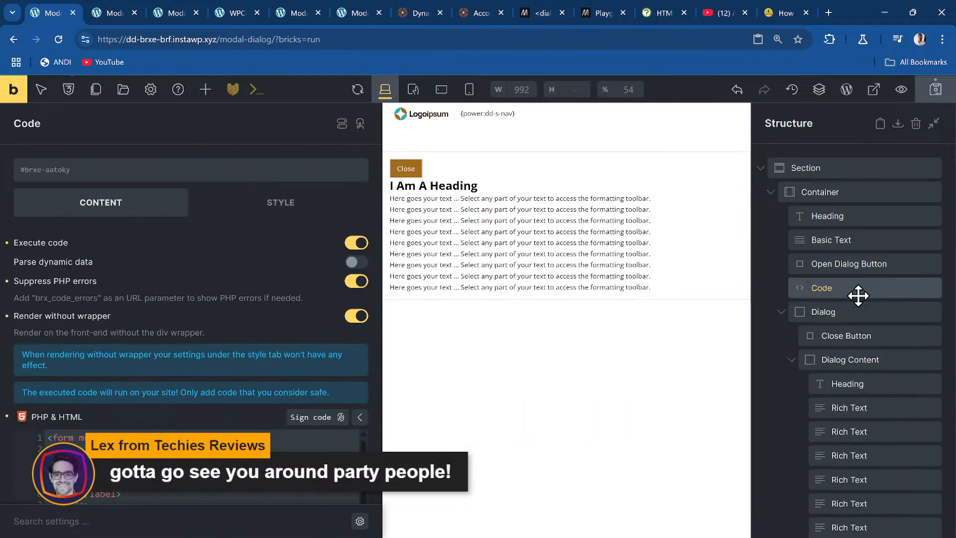
# - Delete the Dialog element from the structure
pyautogui.click(883, 309)
pyautogui.rightClick(883, 309)
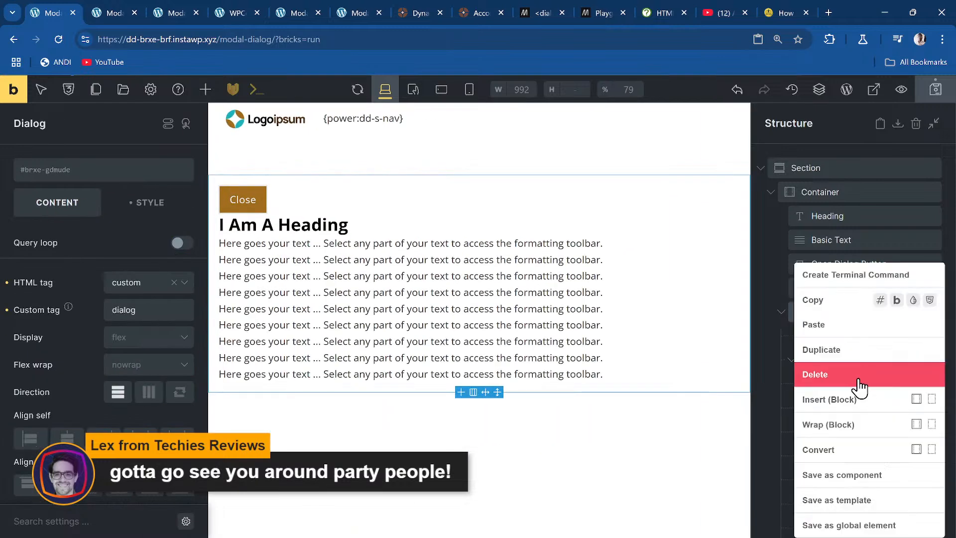
pyautogui.click(848, 448)
pyautogui.rightClick(842, 312)
pyautogui.click(760, 339)
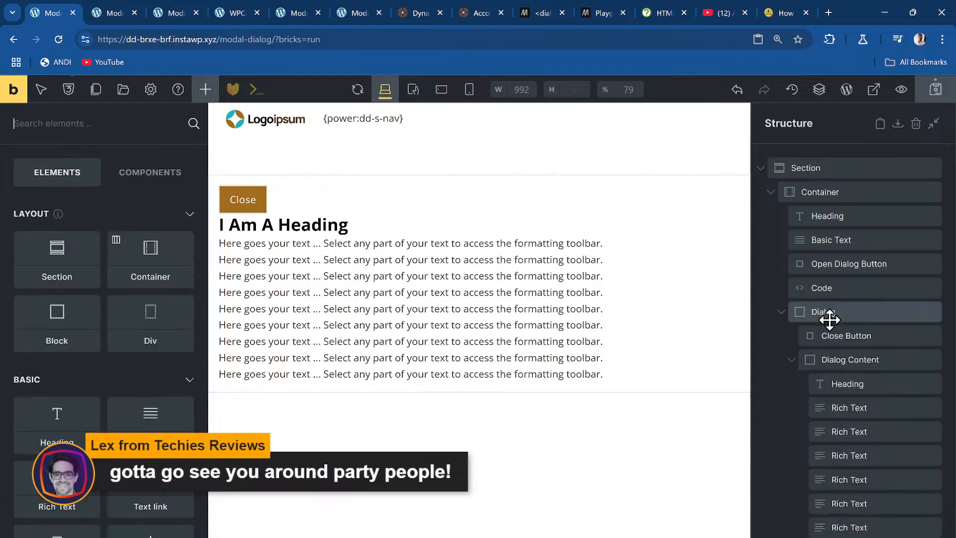
pyautogui.click(829, 318)
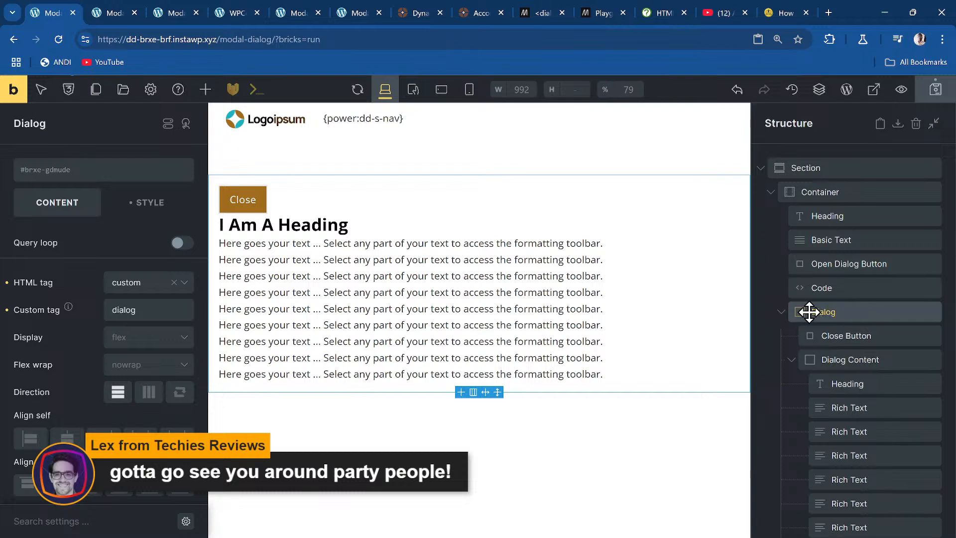
pyautogui.rightClick(858, 310)
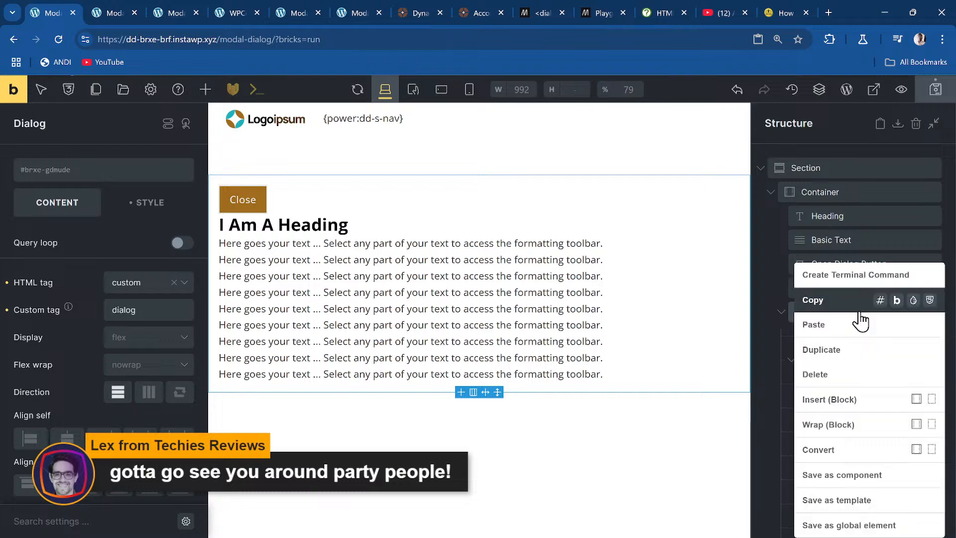
pyautogui.click(845, 378)
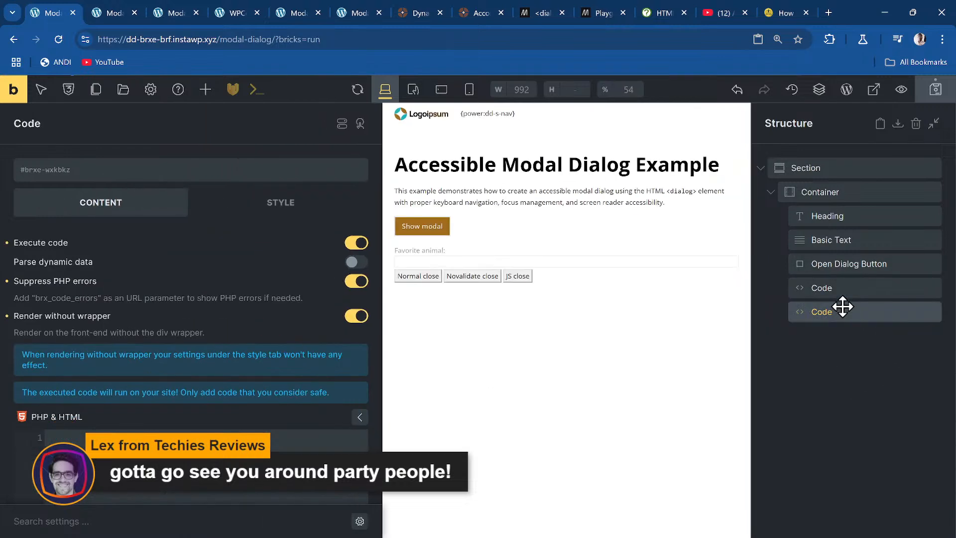
# - Select the second Code element and review its content settings
pyautogui.click(845, 314)
pyautogui.click(293, 209)
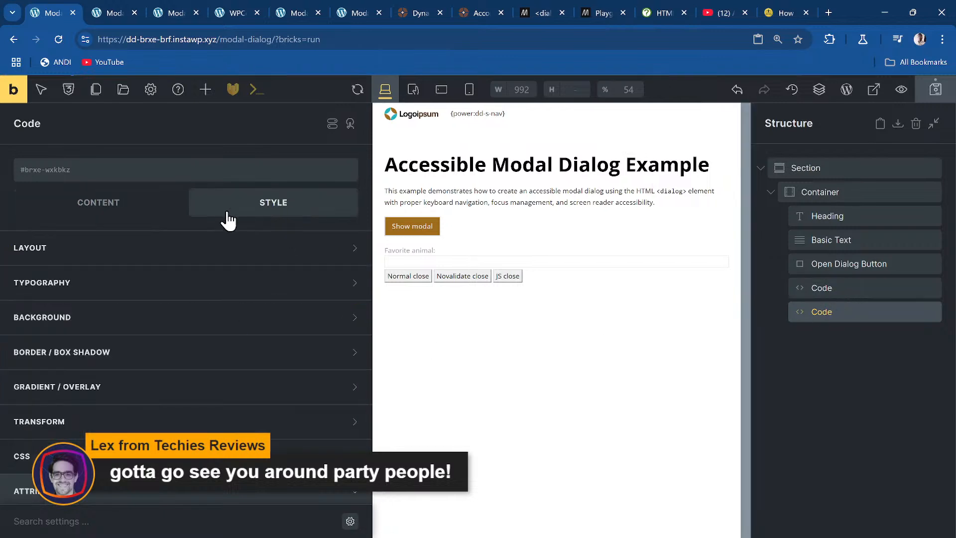
pyautogui.click(53, 205)
pyautogui.scroll(-2, 98, 293)
pyautogui.scroll(1, 107, 309)
pyautogui.scroll(-4, 107, 320)
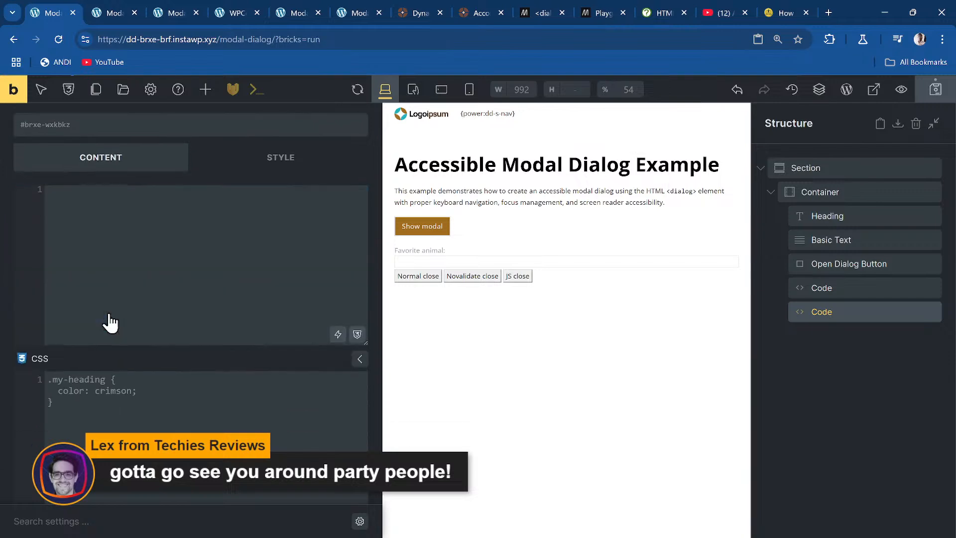
# - Copy lines 1–24 of the example's HTML in the MDN Playground and return to Bricks
pyautogui.click(589, 11)
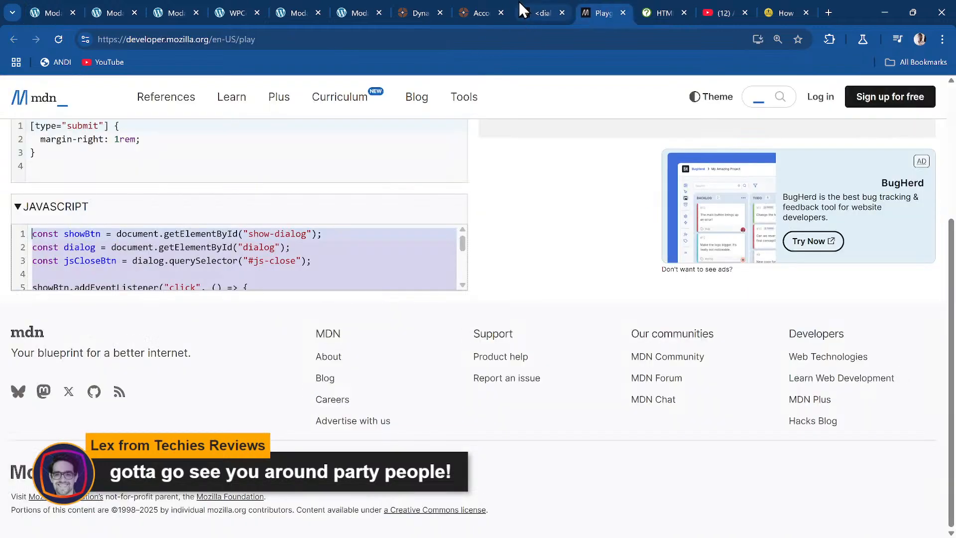
pyautogui.scroll(4, 342, 160)
pyautogui.scroll(1, 119, 256)
pyautogui.scroll(-3, 120, 252)
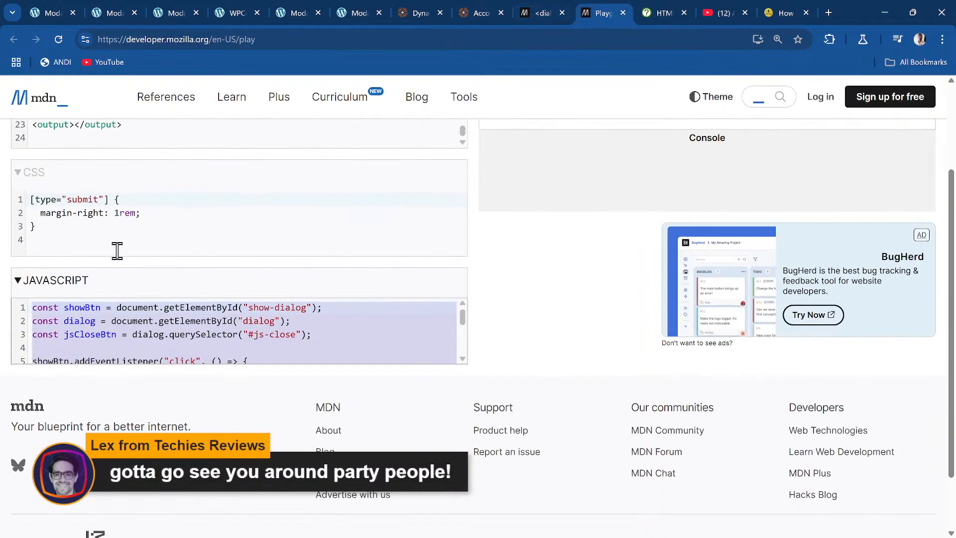
pyautogui.scroll(3, 149, 243)
pyautogui.click(171, 257)
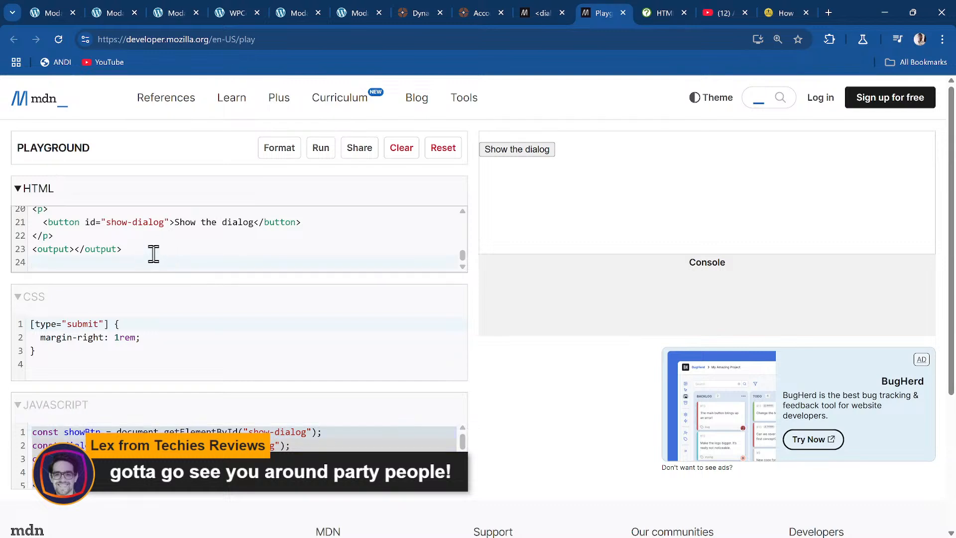
pyautogui.scroll(6, 154, 254)
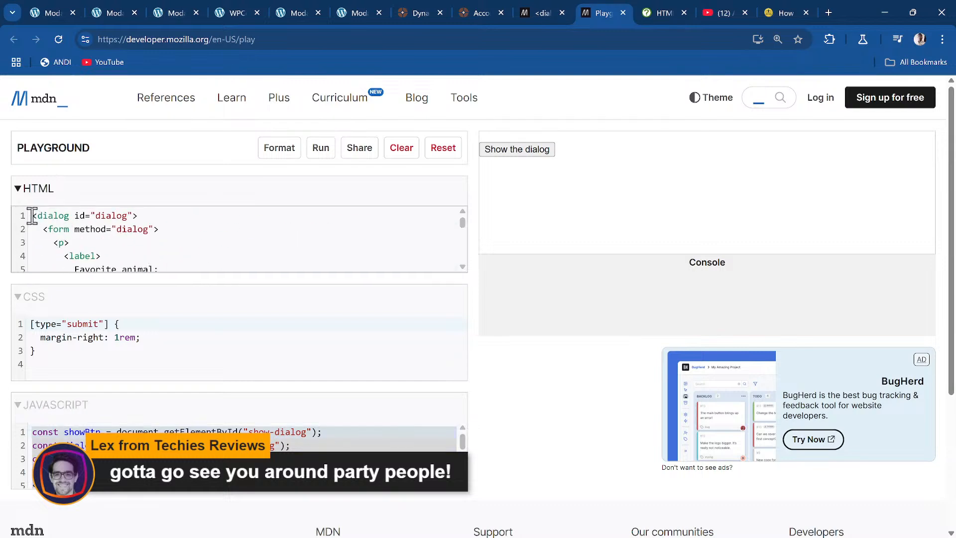
pyautogui.moveTo(32, 215); pyautogui.dragTo(147, 318)
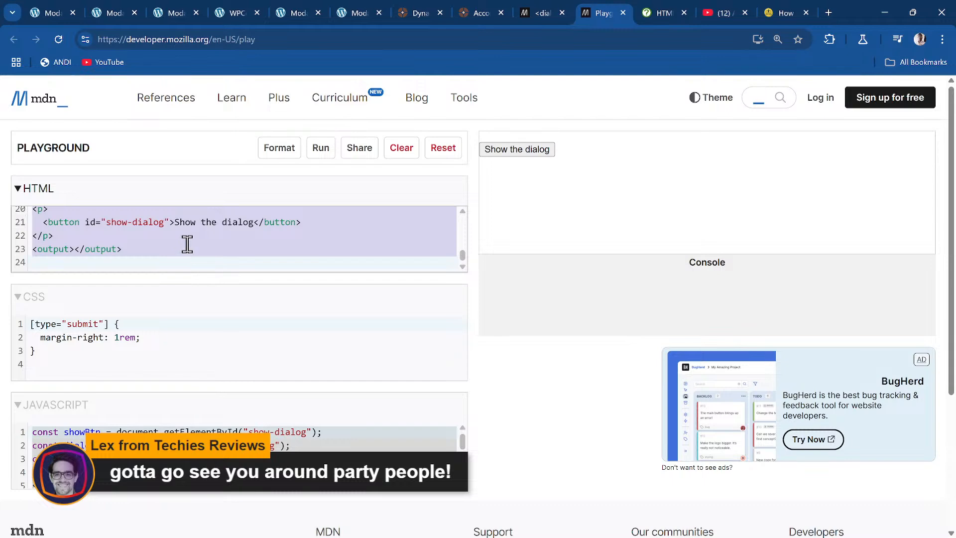
pyautogui.click(57, 11)
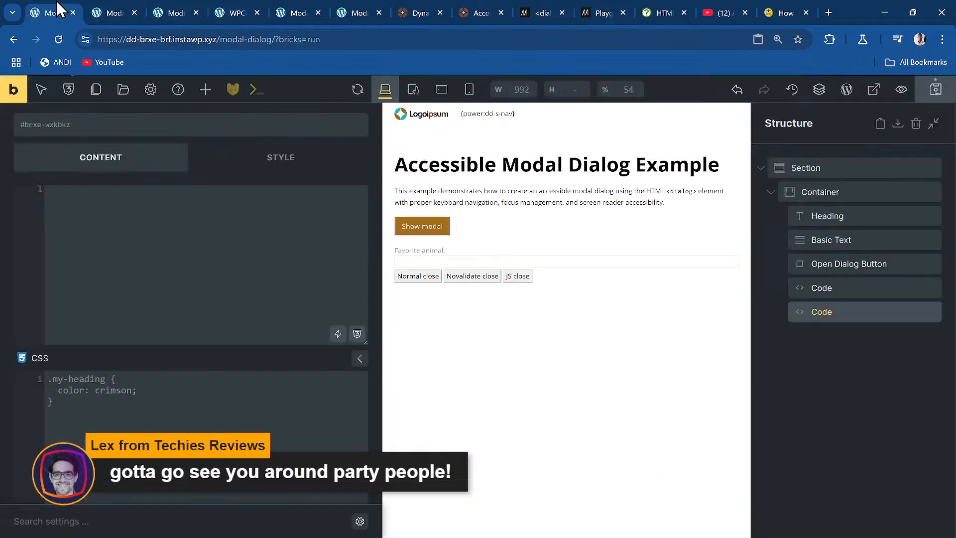
# - Paste the MDN dialog HTML into the second Code element, sign it with Ctrl+R, and save
pyautogui.click(160, 246)
pyautogui.scroll(5, 160, 247)
pyautogui.hotkey('ctrl', 'v')
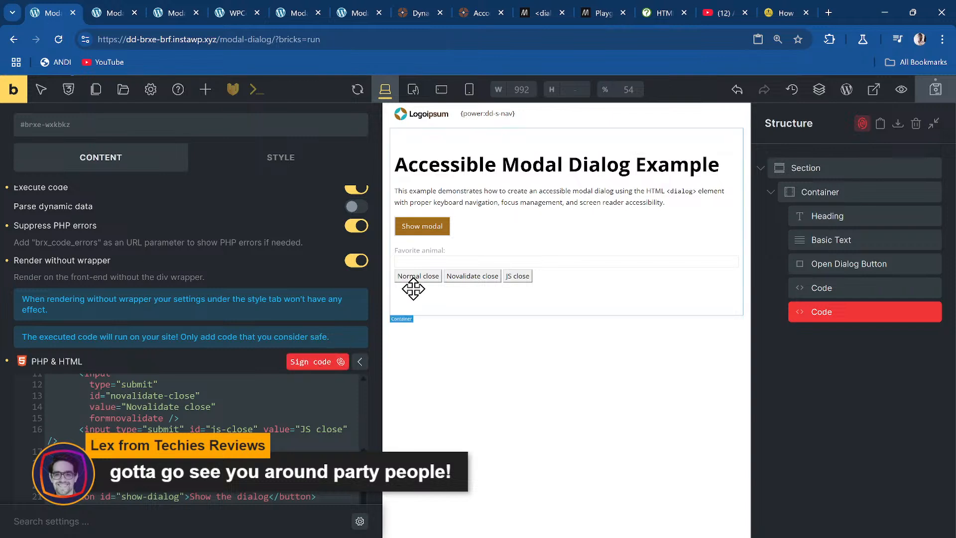
pyautogui.hotkey('ctrl', 'r')
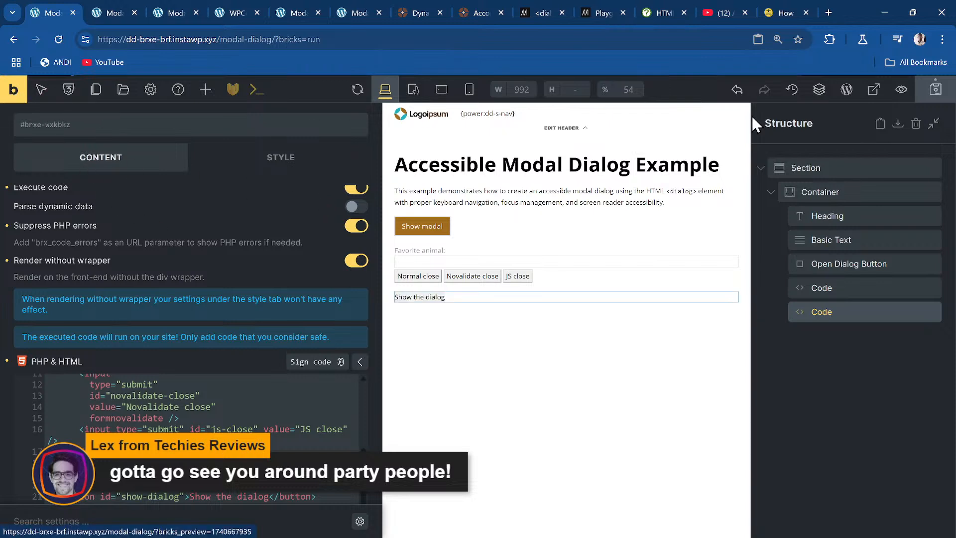
pyautogui.click(935, 90)
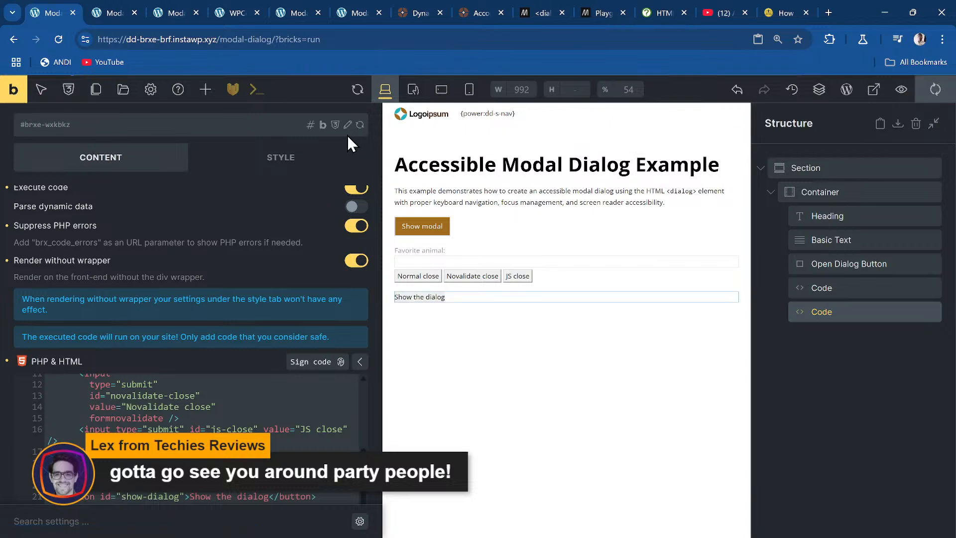
pyautogui.click(96, 19)
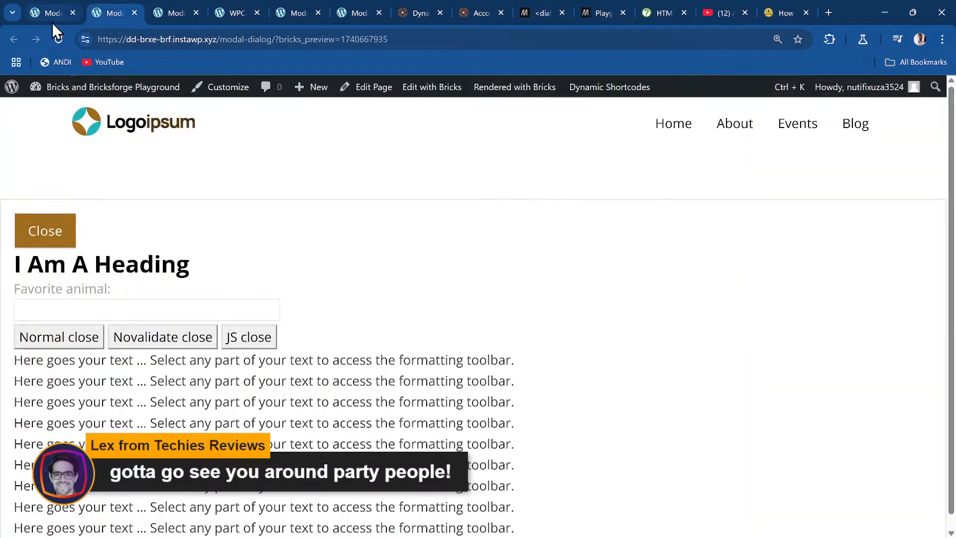
# - Reload the preview and test Show modal with both JS close and Novalidate close
pyautogui.press('F5')
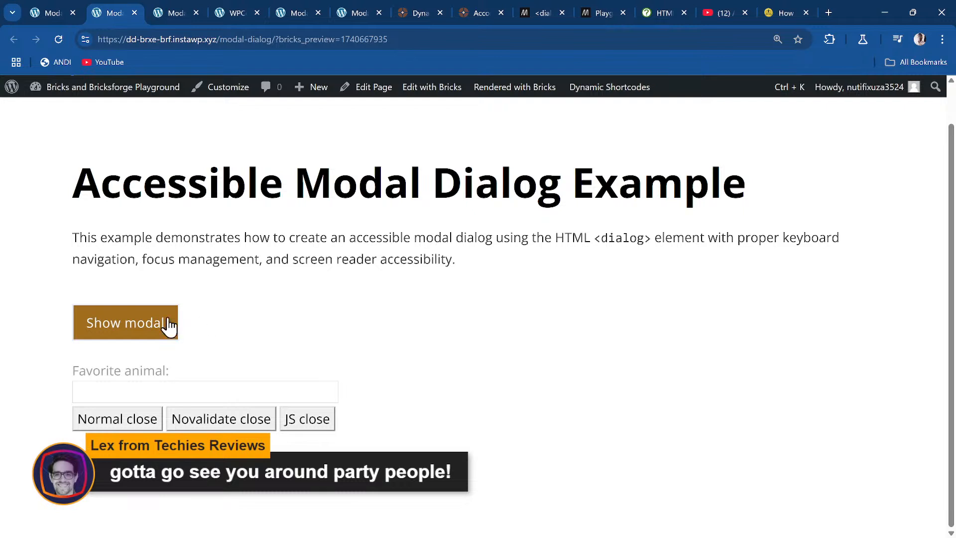
pyautogui.click(169, 324)
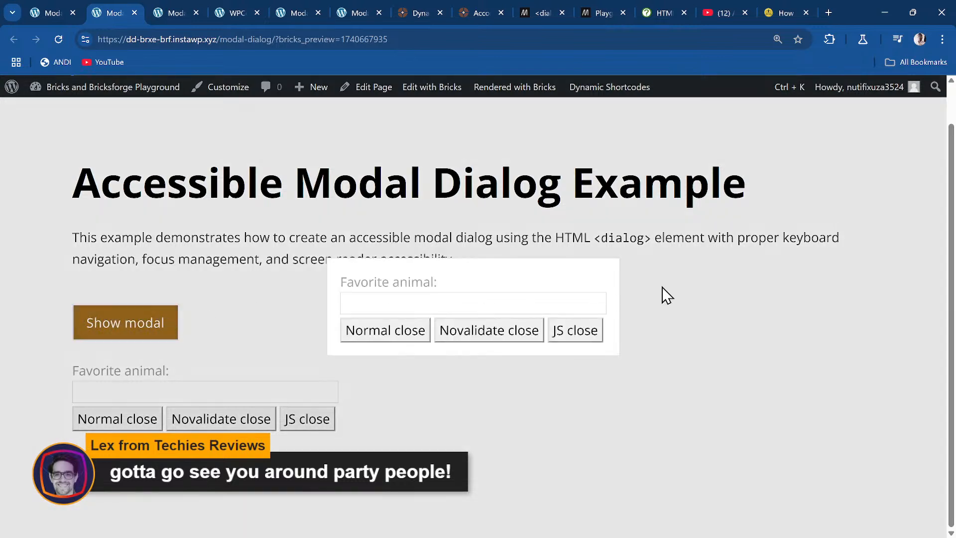
pyautogui.click(599, 330)
pyautogui.click(112, 334)
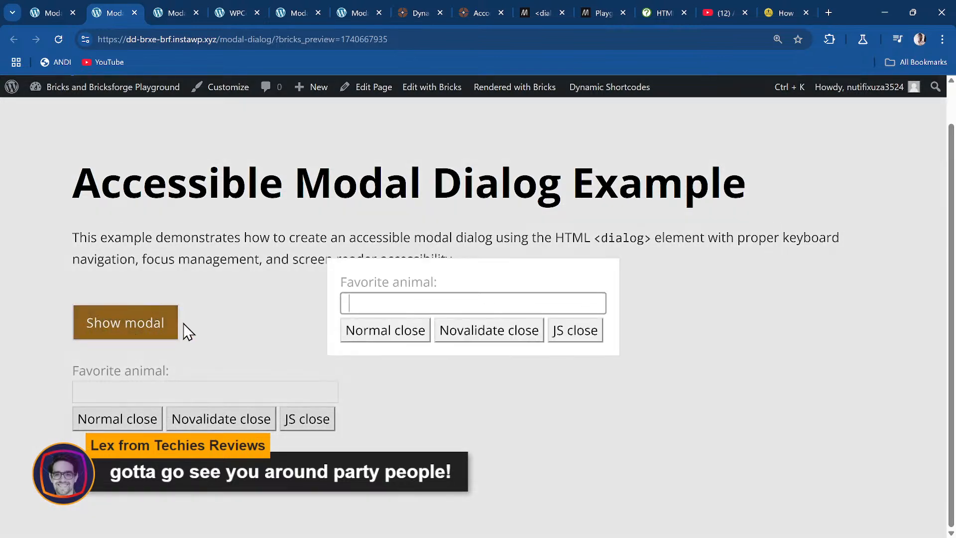
pyautogui.click(589, 336)
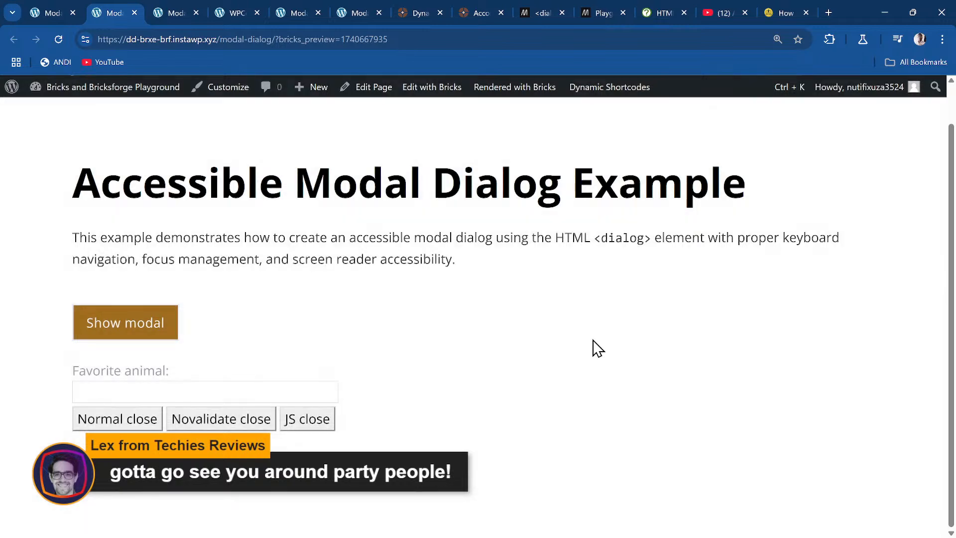
pyautogui.click(100, 324)
pyautogui.click(529, 331)
pyautogui.click(51, 13)
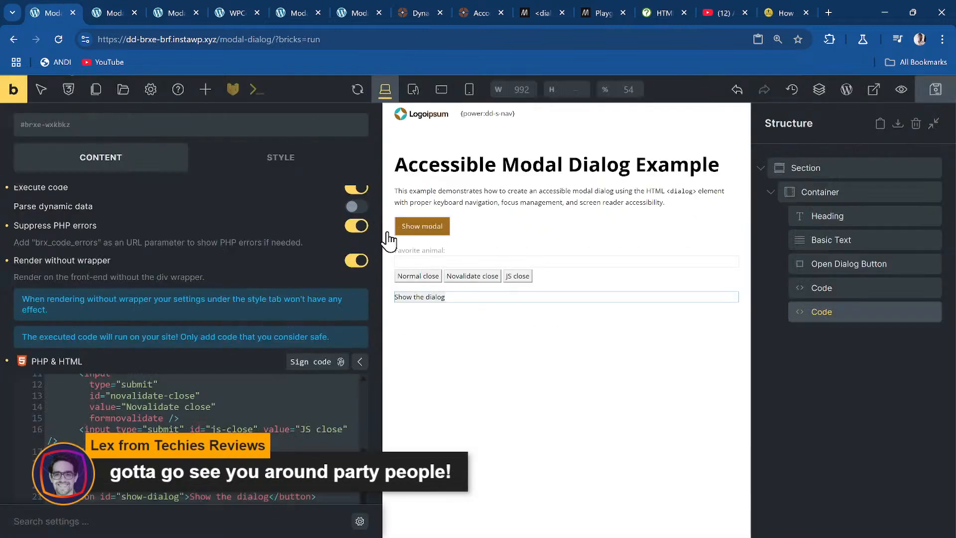
# - Delete the first Code element holding the old dialog form, then return to the preview
pyautogui.click(847, 290)
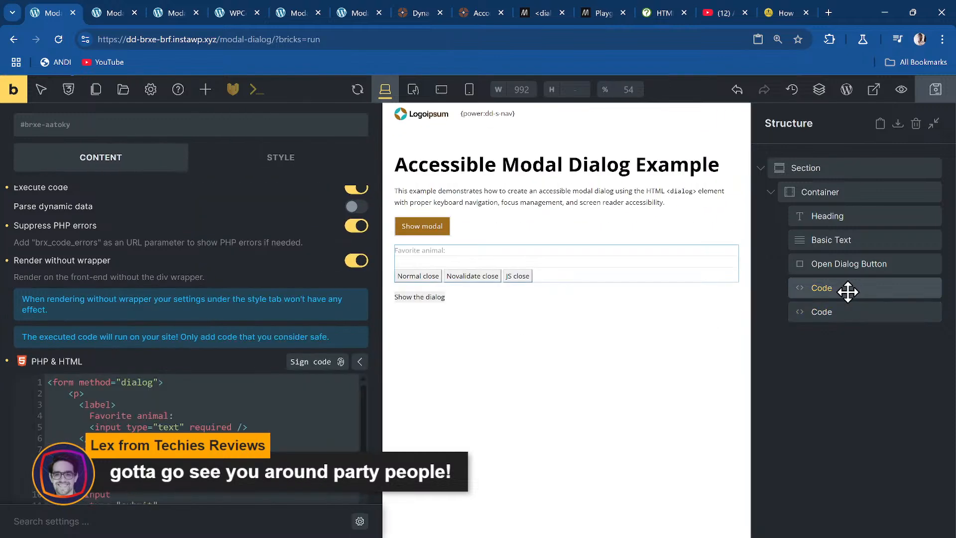
pyautogui.scroll(-1, 237, 377)
pyautogui.scroll(-10, 236, 377)
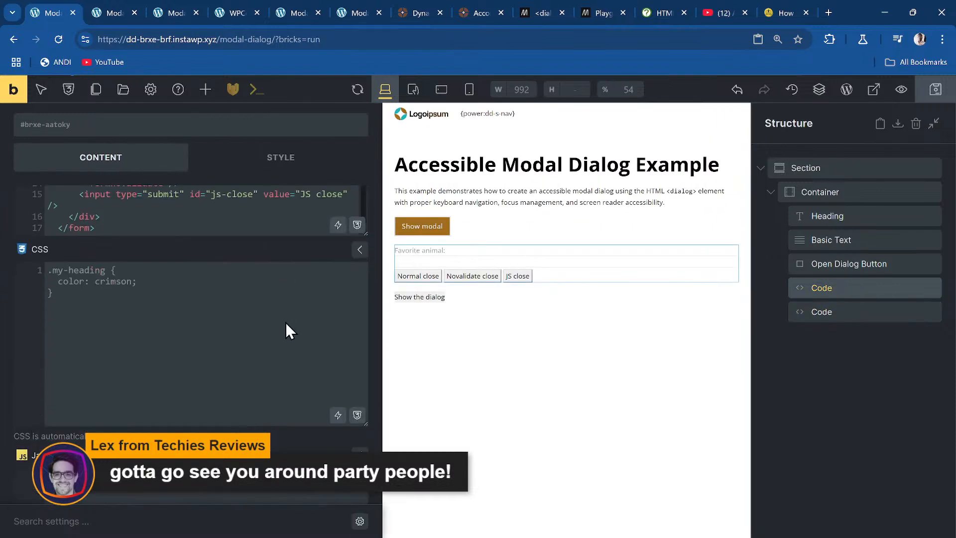
pyautogui.rightClick(853, 288)
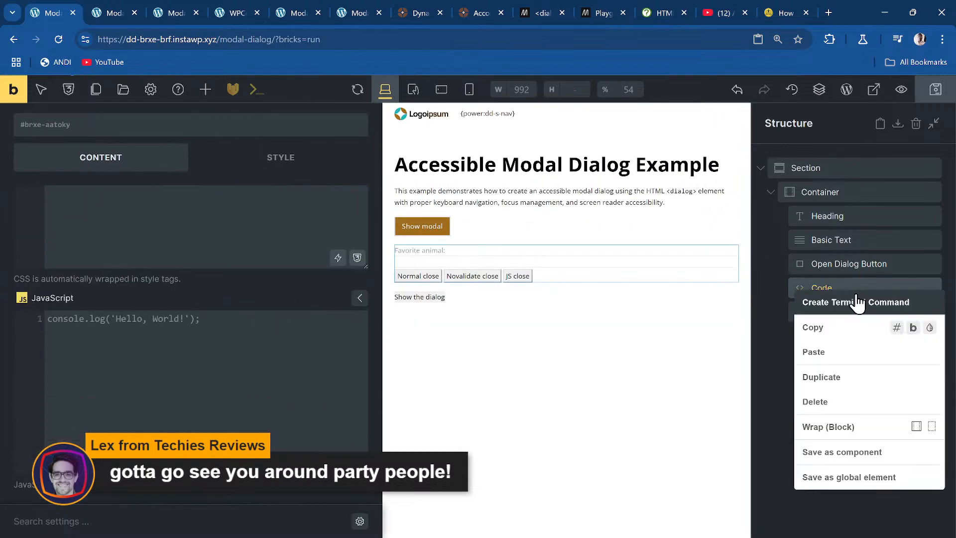
pyautogui.click(865, 402)
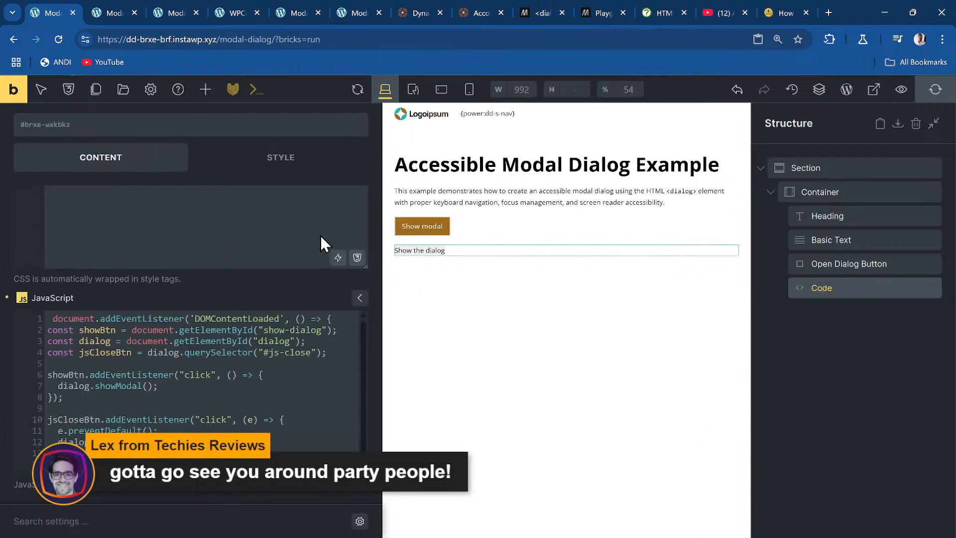
pyautogui.click(112, 12)
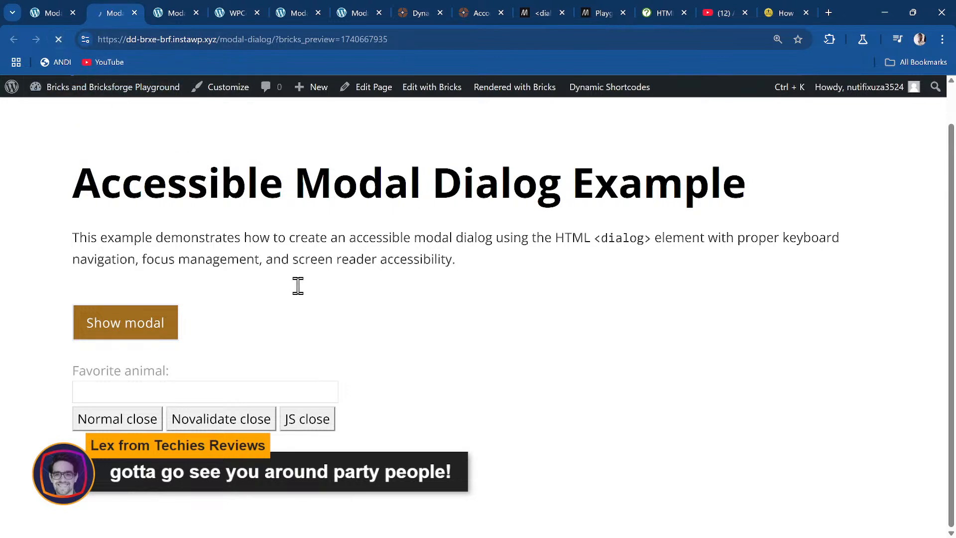
# - Open the dialog with Show modal and dismiss it with JS close, twice
pyautogui.click(157, 363)
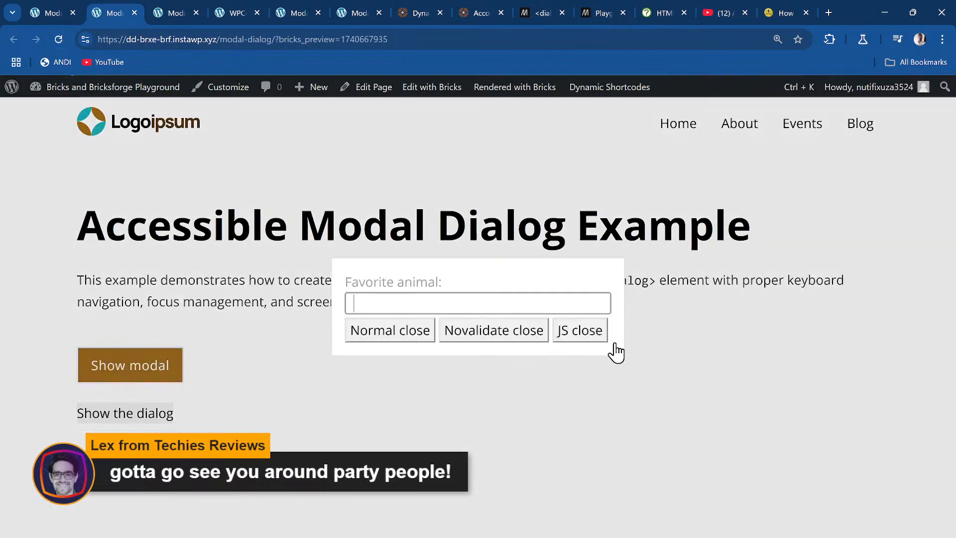
pyautogui.click(585, 328)
pyautogui.click(171, 369)
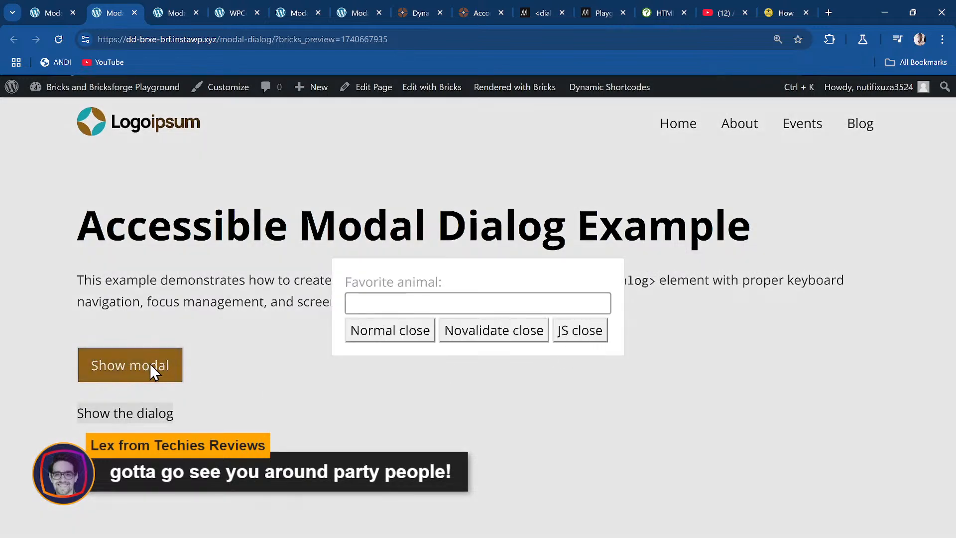
pyautogui.click(604, 330)
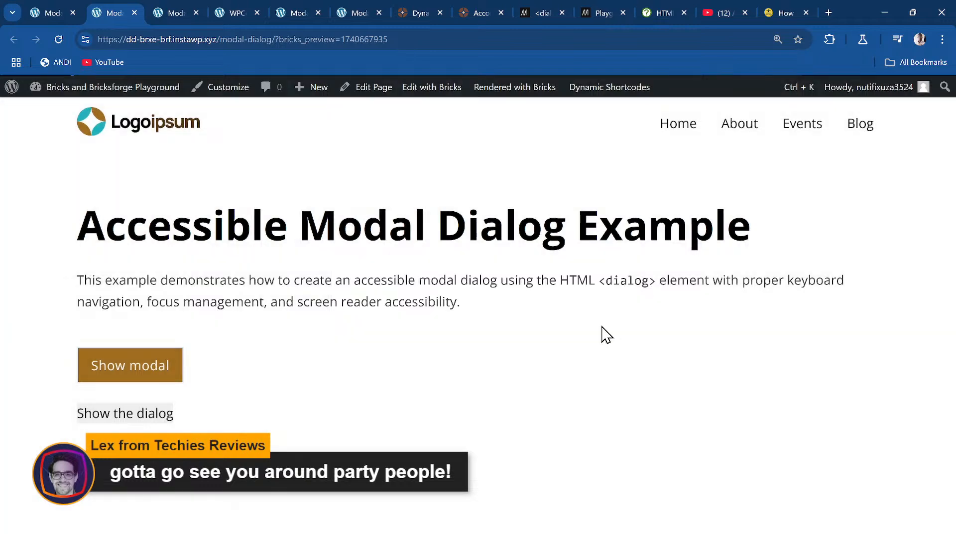
# - Inspect the Show modal button's markup in the DevTools Elements panel
pyautogui.rightClick(169, 371)
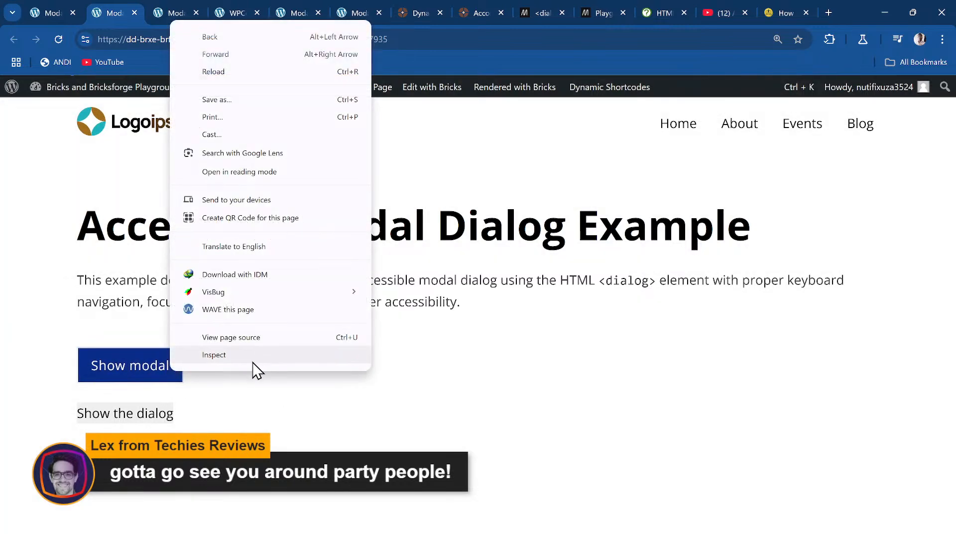
pyautogui.click(239, 357)
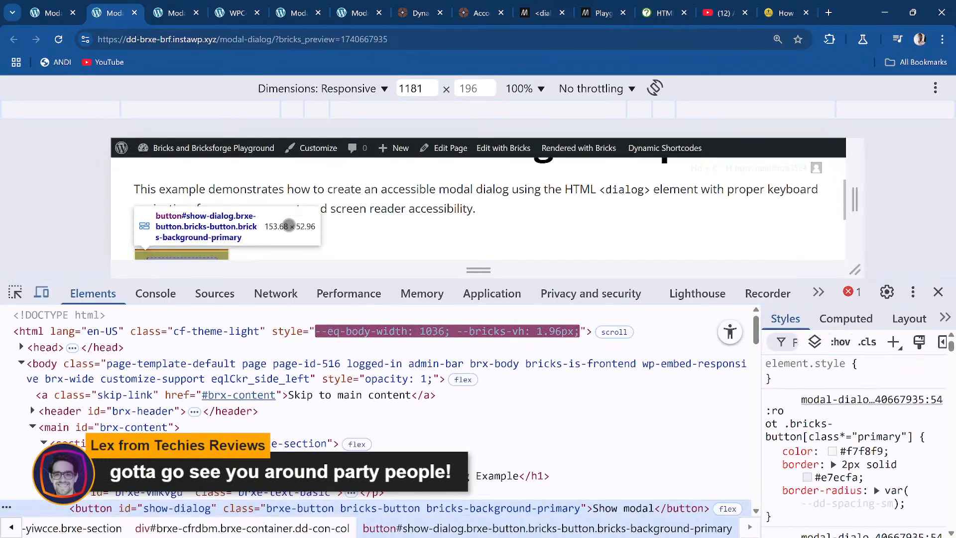
pyautogui.scroll(-1, 157, 398)
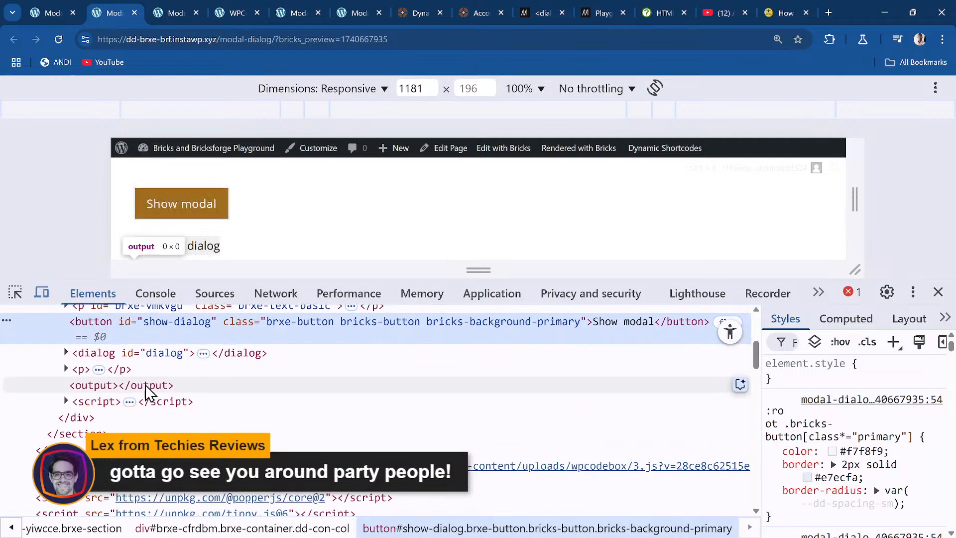
pyautogui.scroll(1, 160, 325)
# - Toggle the modal three times, watching the dialog's open attribute appear and disappear
pyautogui.click(177, 214)
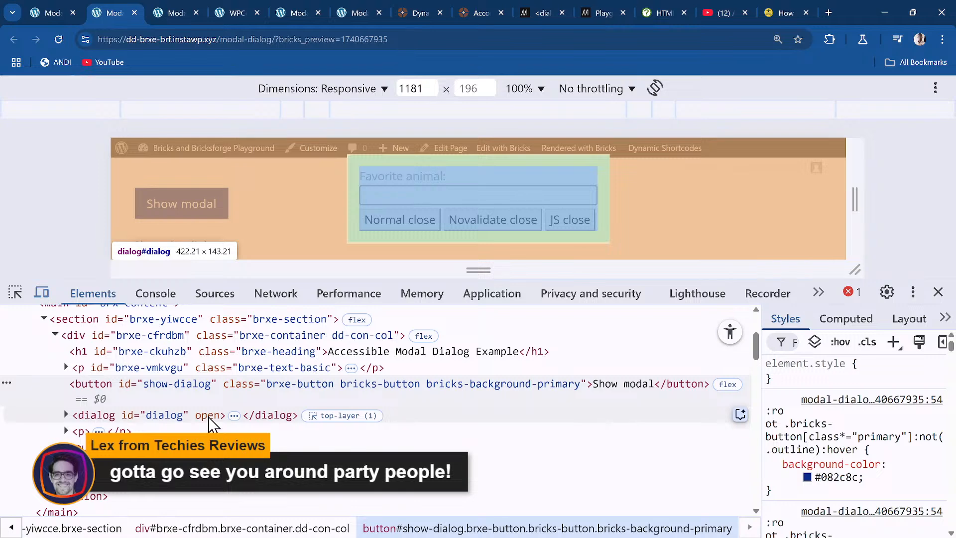
pyautogui.click(581, 223)
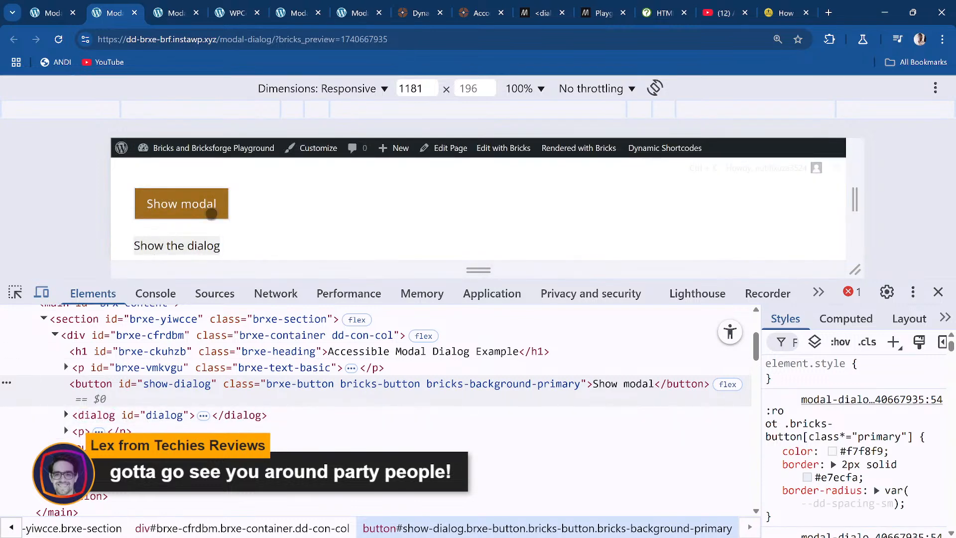
pyautogui.click(211, 214)
pyautogui.click(573, 220)
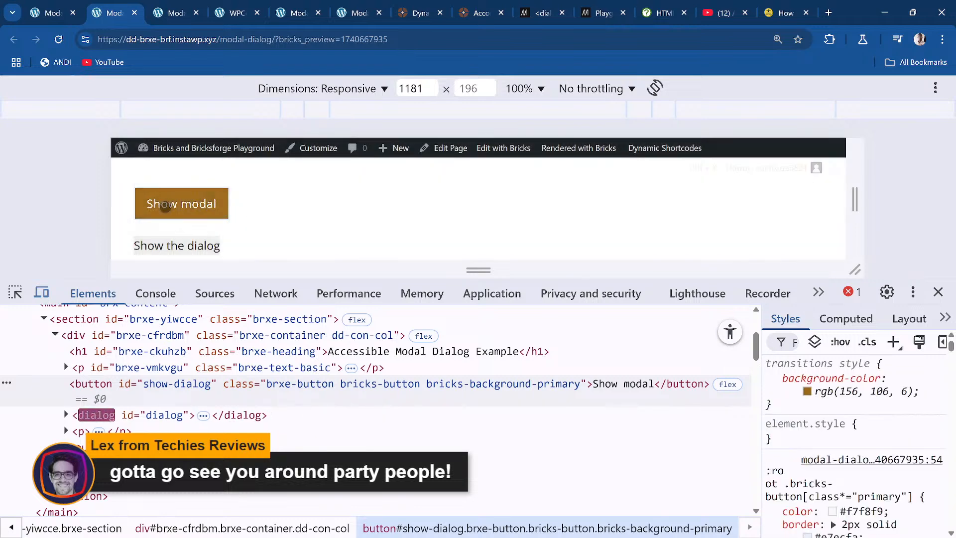
pyautogui.click(198, 204)
pyautogui.click(548, 220)
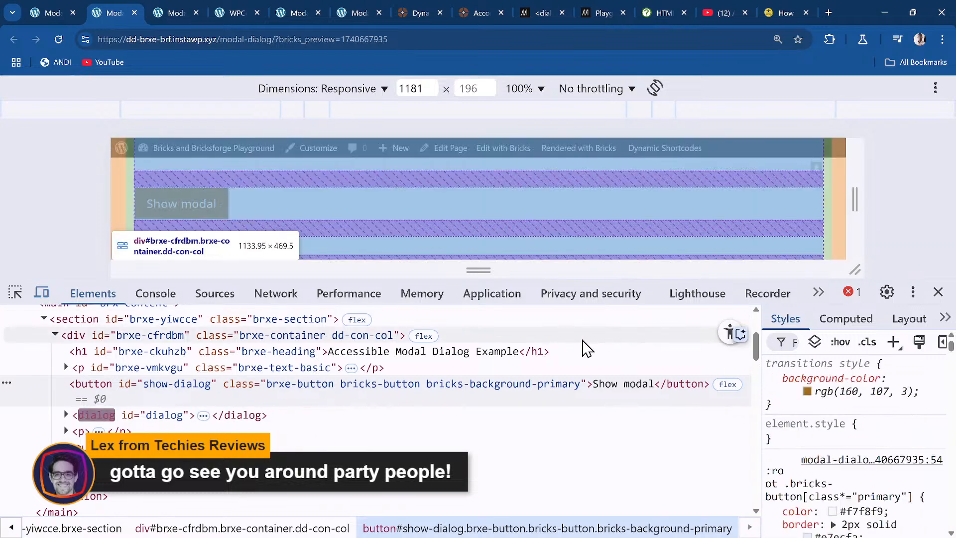
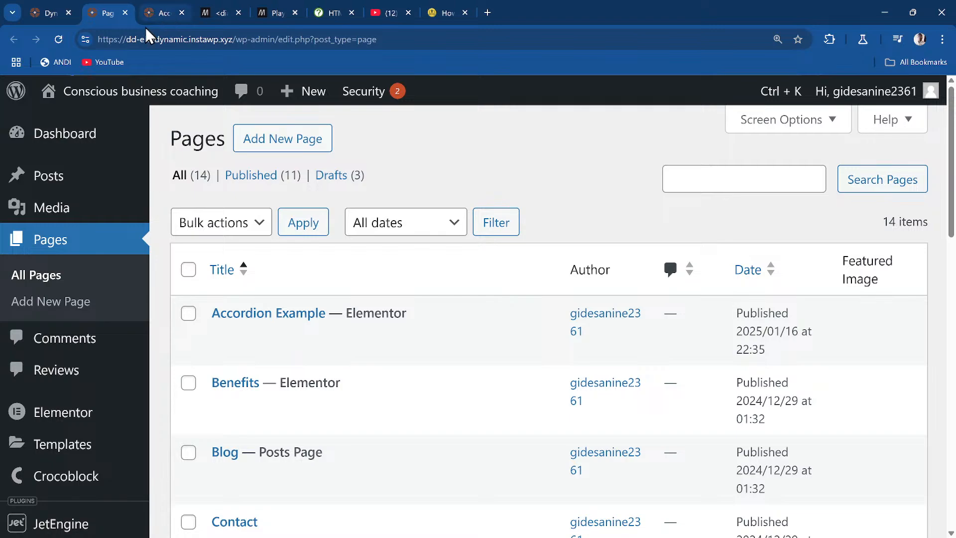
# - Open Accordion Example in Elementor from All Pages, then view its front-end page
pyautogui.scroll(-5, 319, 299)
pyautogui.scroll(-8, 312, 301)
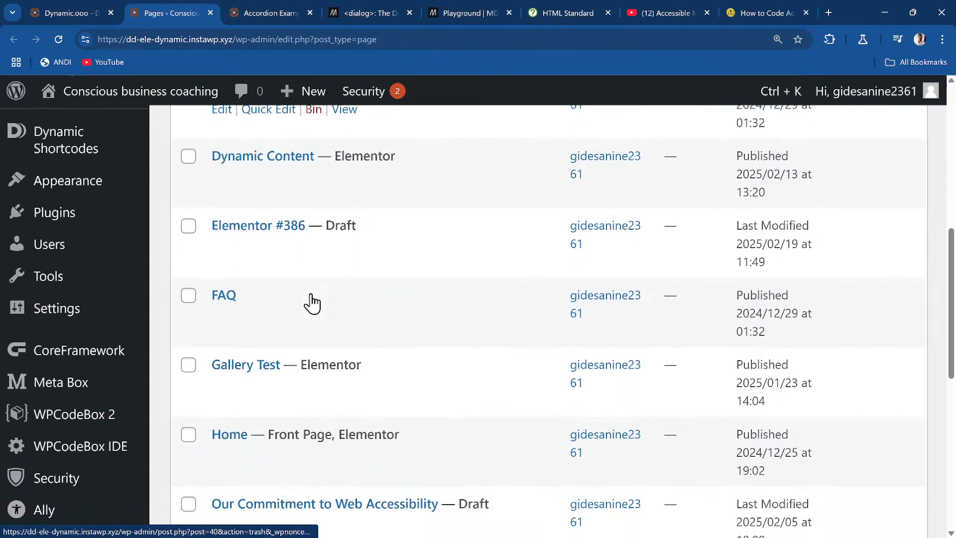
pyautogui.scroll(-4, 311, 303)
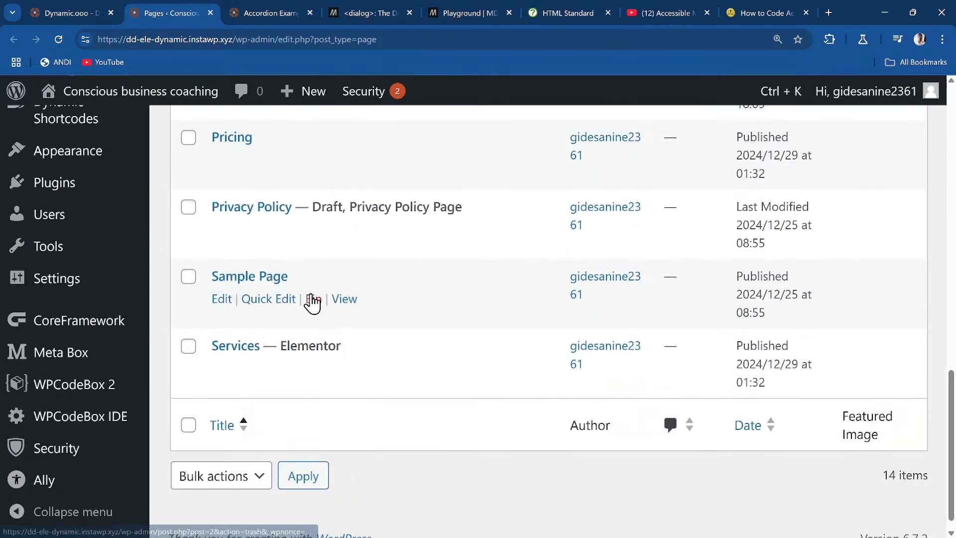
pyautogui.scroll(-1, 311, 298)
pyautogui.scroll(17, 311, 299)
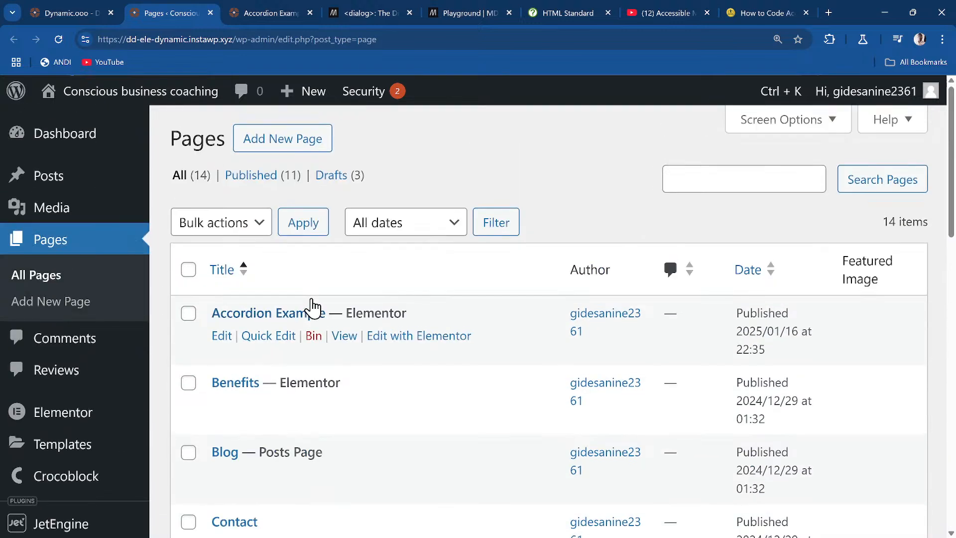
pyautogui.click(426, 335)
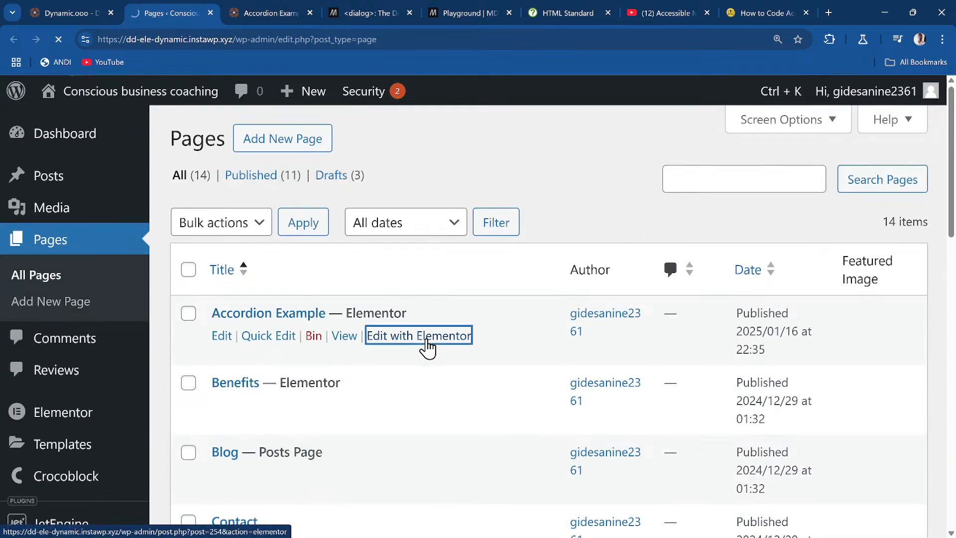
pyautogui.click(267, 13)
# - Close the front-end, MDN, playground, HTML Standard, YouTube and accessible modals article tabs
pyautogui.click(308, 12)
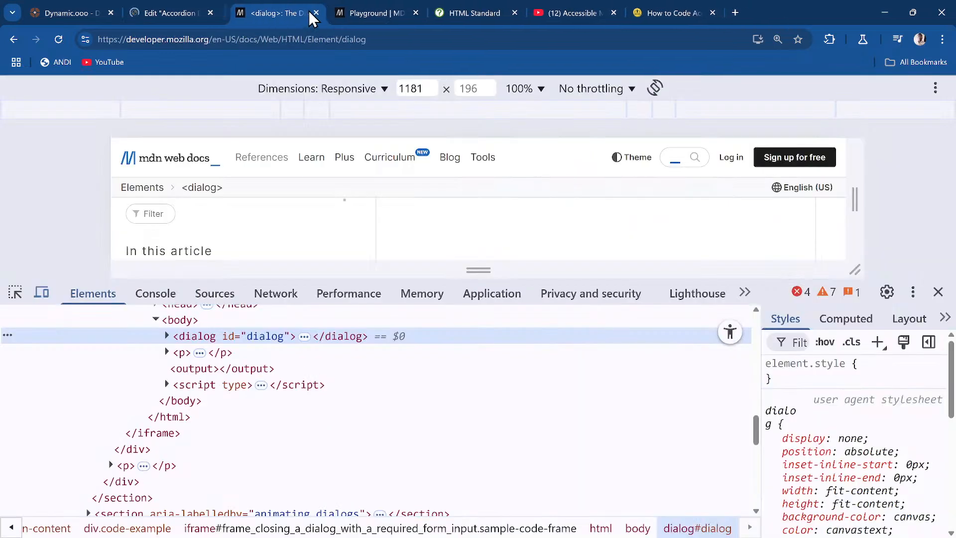
pyautogui.click(308, 13)
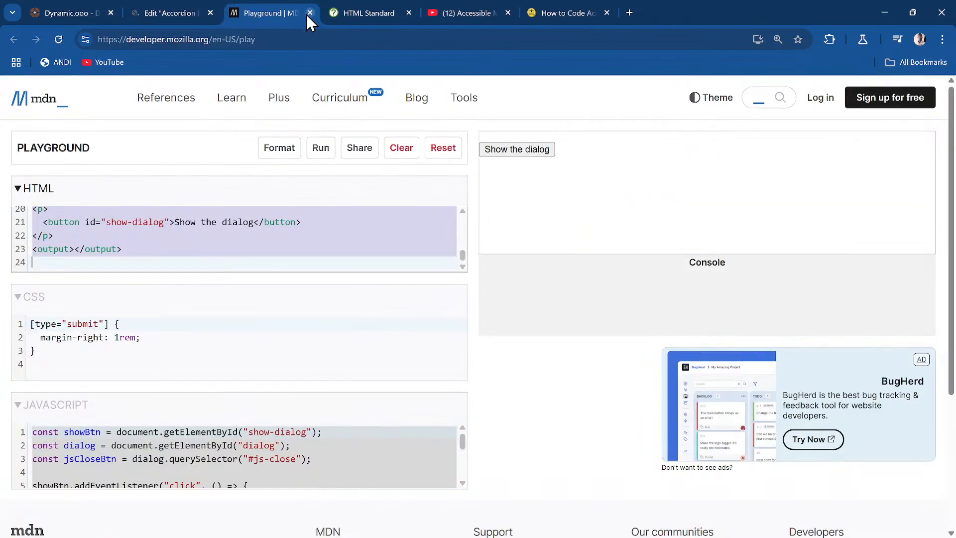
pyautogui.click(310, 14)
pyautogui.click(310, 14)
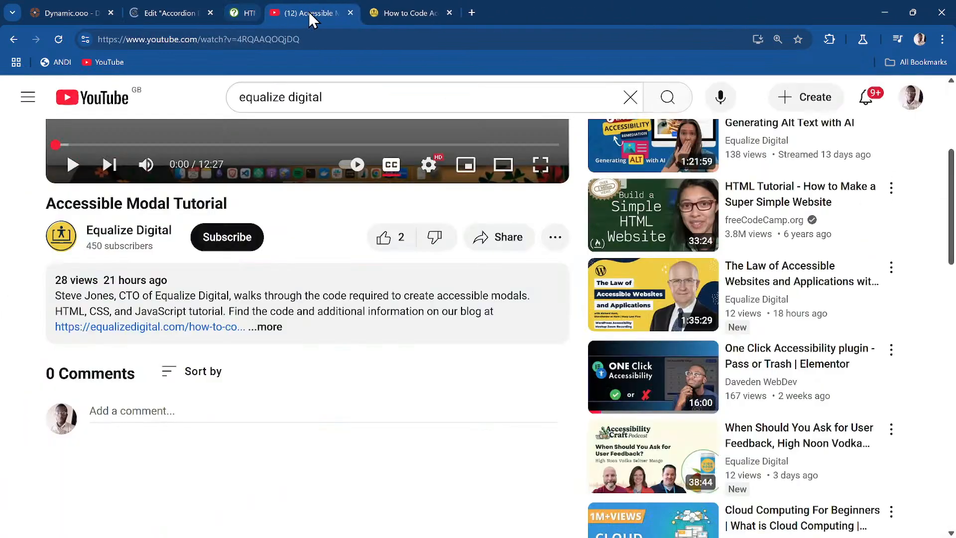
pyautogui.click(310, 13)
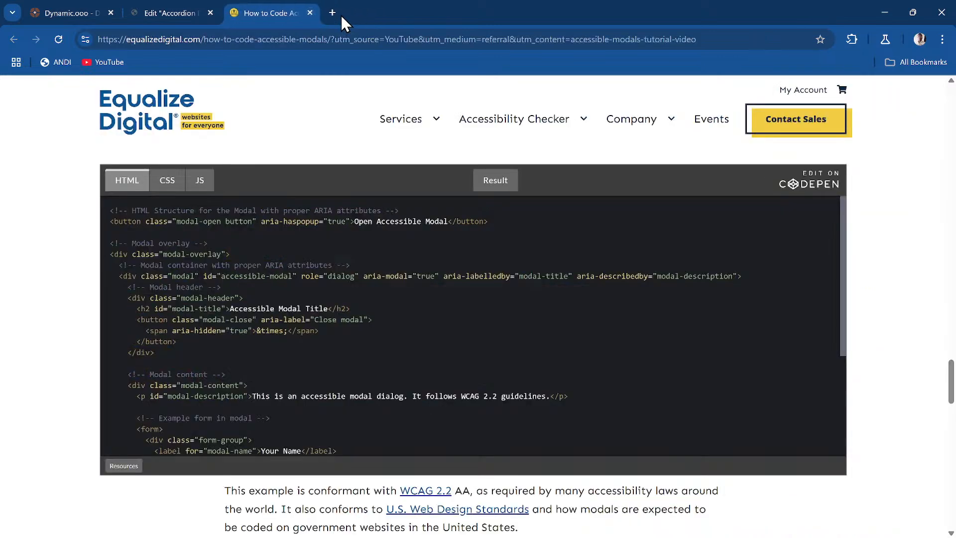
pyautogui.click(313, 13)
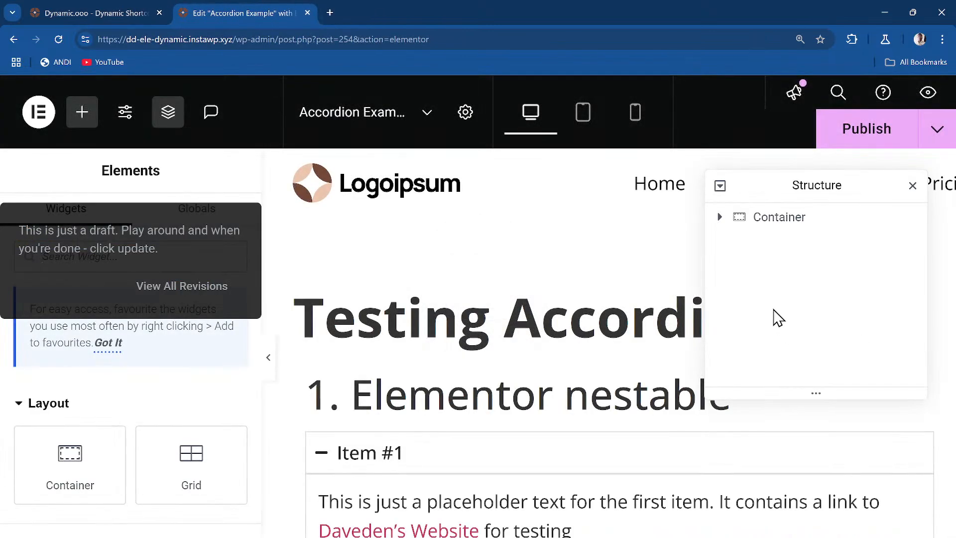
# - Reset the editor zoom to 100% and toggle Item #1 of the Chrome Detail/Summary accordion
pyautogui.hotkey('ctrl', '-')
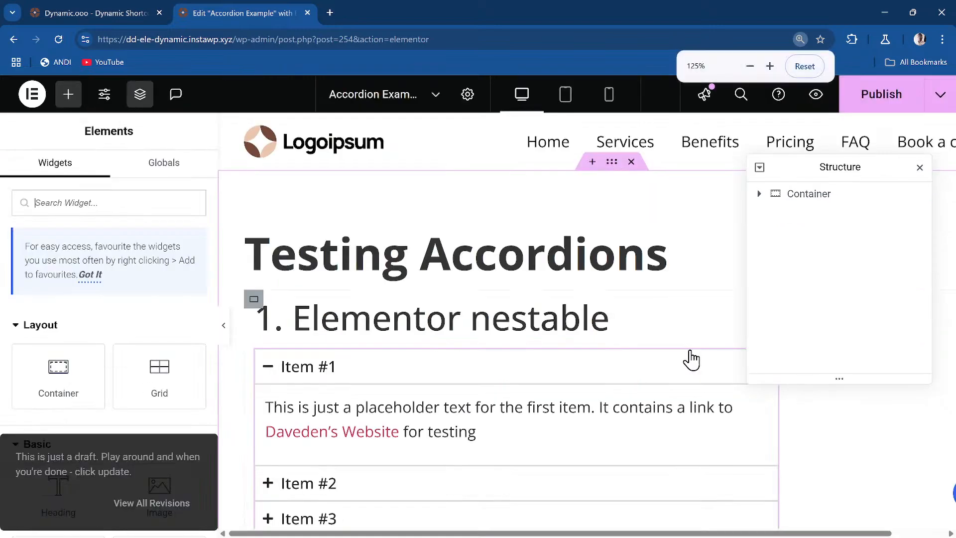
pyautogui.hotkey('ctrl', '-')
pyautogui.scroll(-1, 695, 347)
pyautogui.scroll(-5, 621, 339)
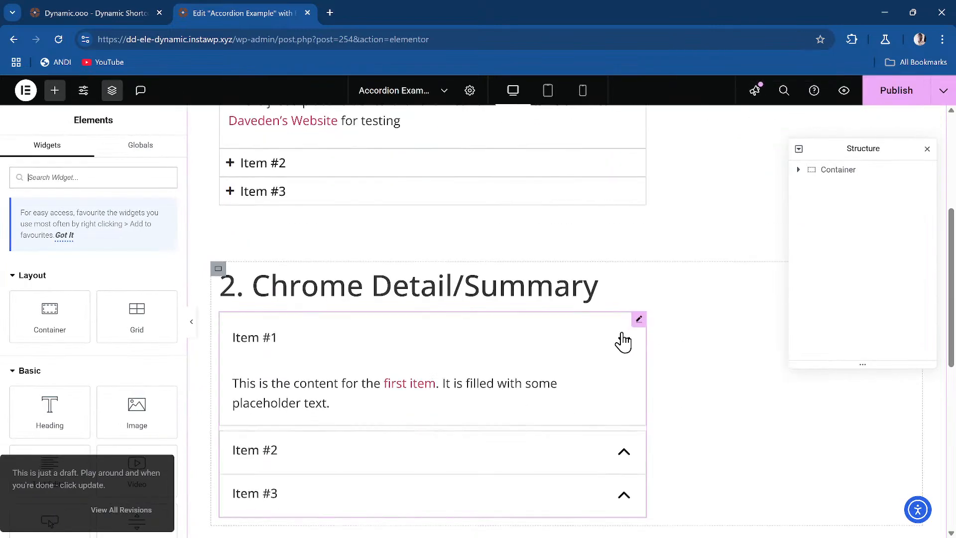
pyautogui.scroll(-5, 410, 281)
pyautogui.scroll(4, 410, 282)
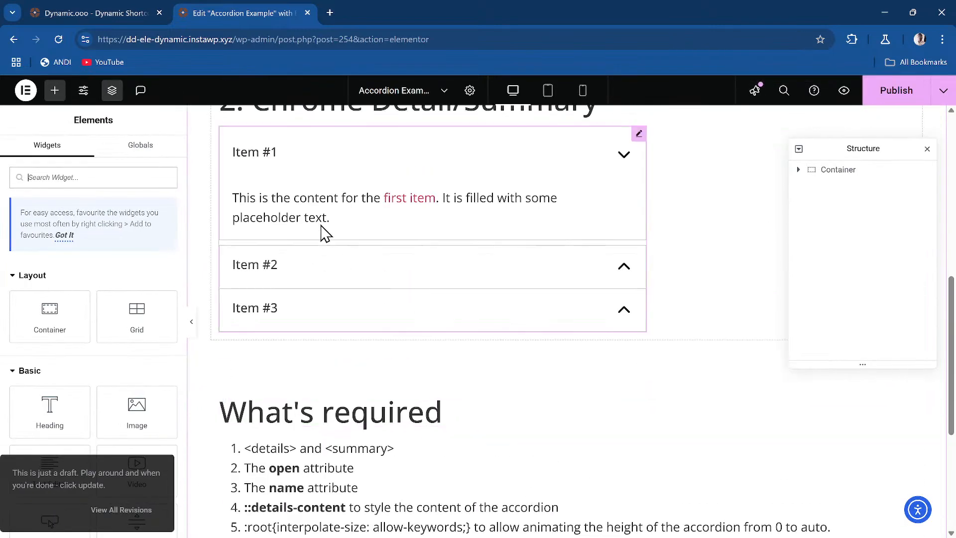
pyautogui.click(341, 221)
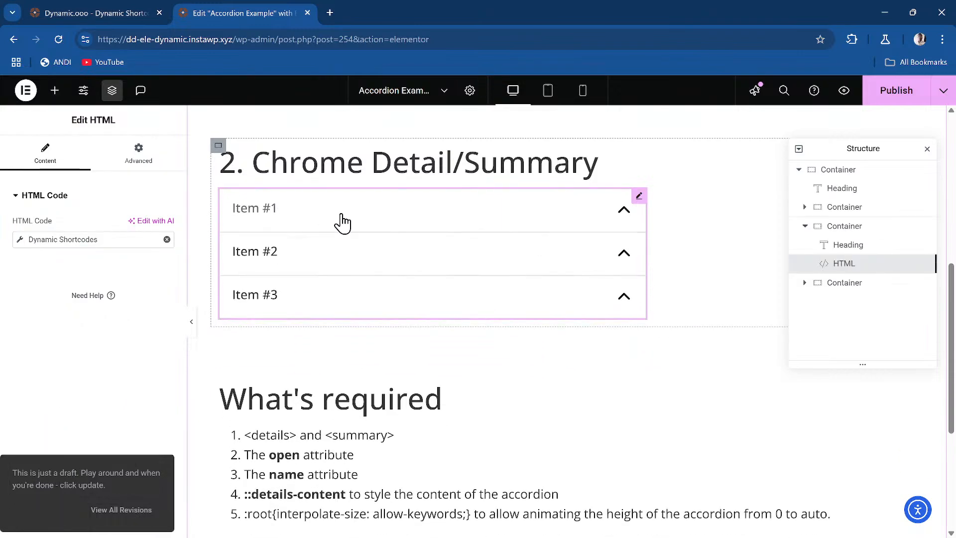
pyautogui.click(342, 222)
# - Preview the page changes in a new tab
pyautogui.scroll(-2, 349, 232)
pyautogui.scroll(-1, 349, 232)
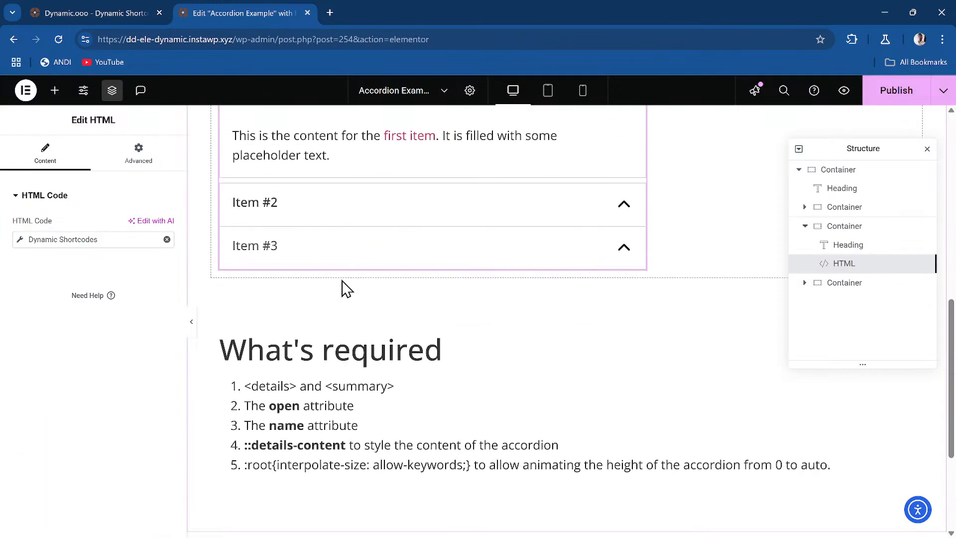
pyautogui.click(845, 91)
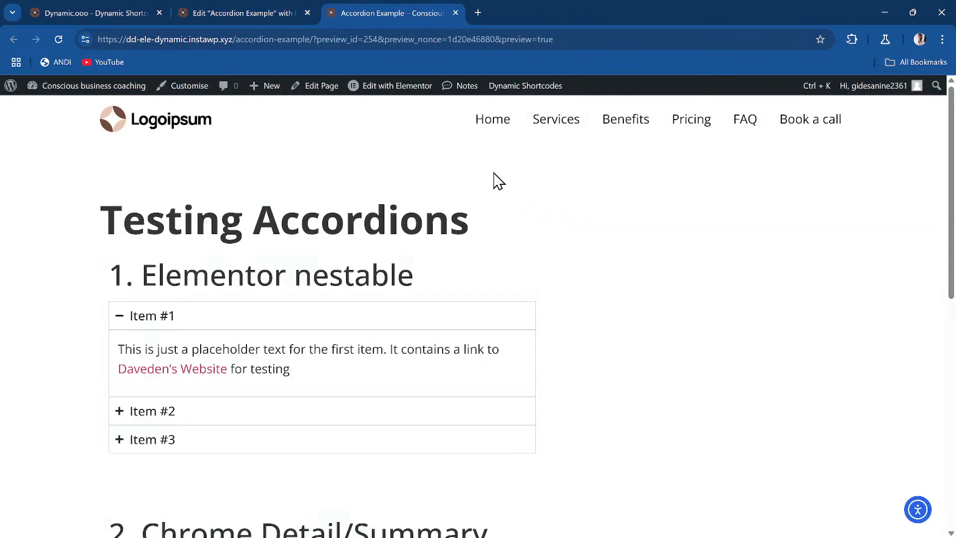
# - Inspect the Item #1 summary of the Chrome Detail/Summary accordion in DevTools
pyautogui.scroll(-7, 338, 269)
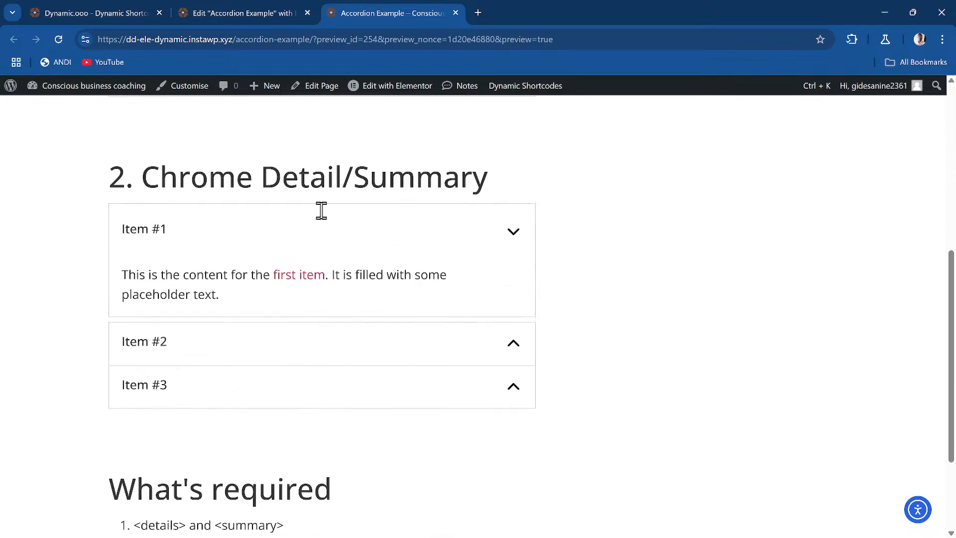
pyautogui.scroll(1, 289, 149)
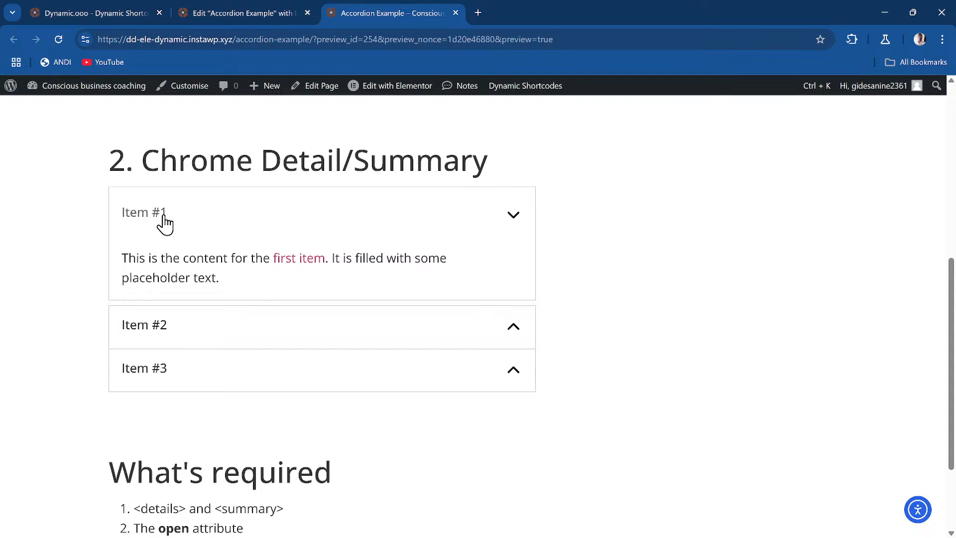
pyautogui.rightClick(156, 219)
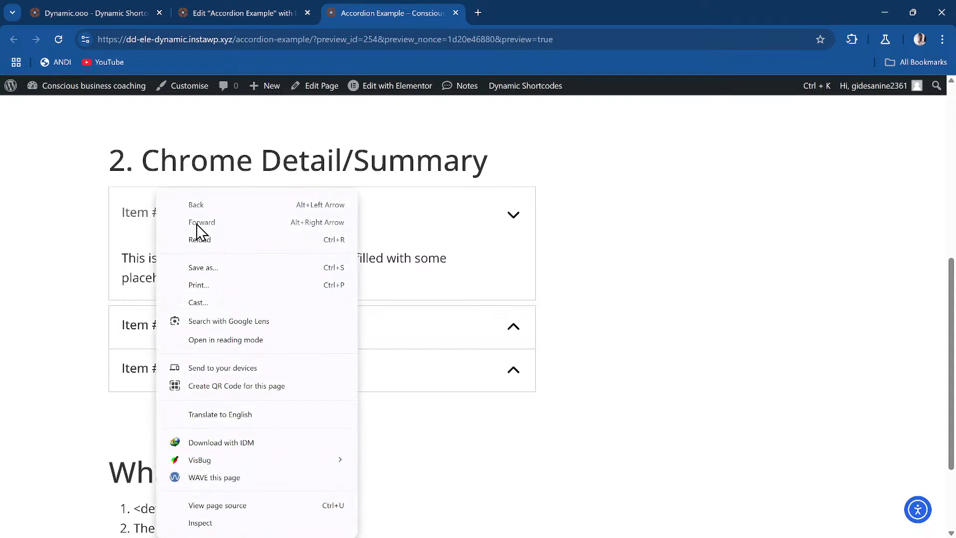
pyautogui.click(234, 532)
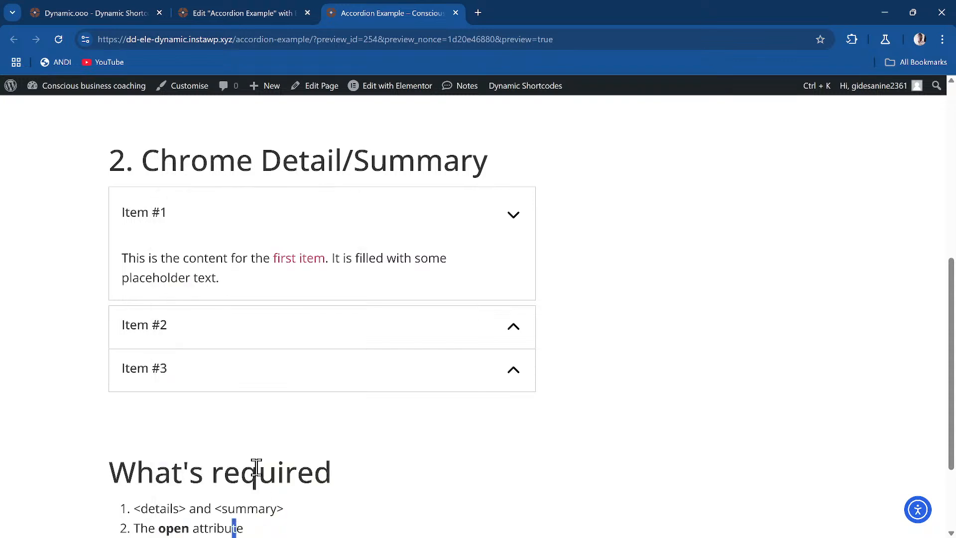
pyautogui.rightClick(189, 219)
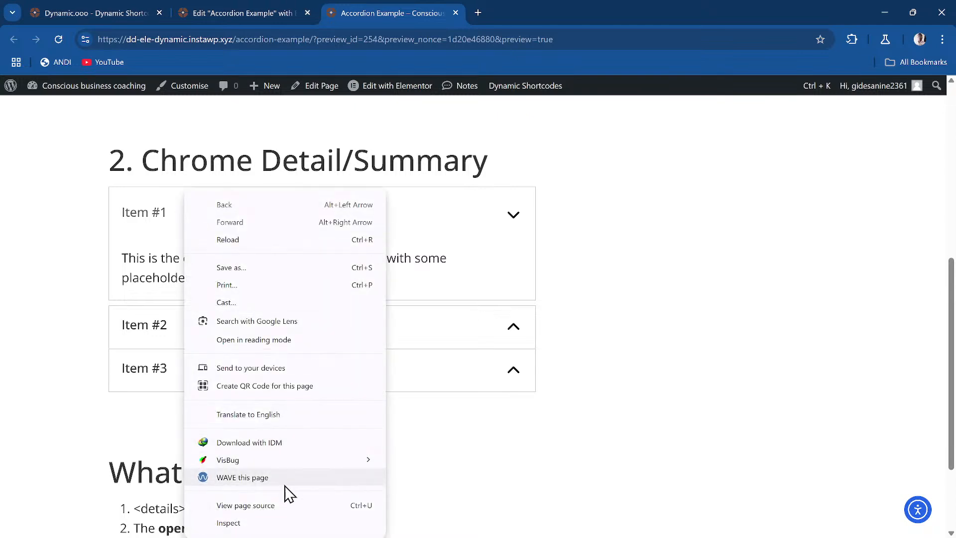
pyautogui.click(282, 523)
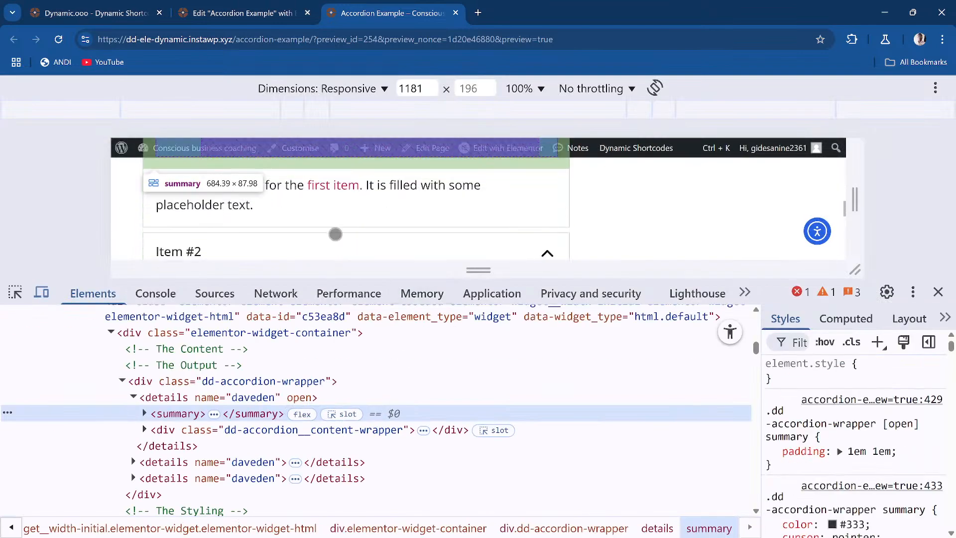
# - Expand the <summary> node in Elements and switch to the accessibility tree view
pyautogui.click(145, 414)
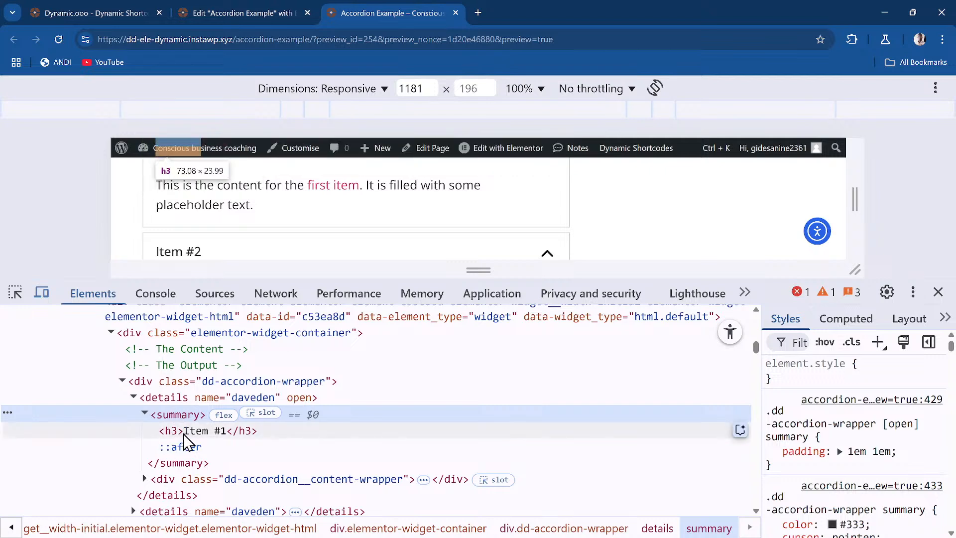
pyautogui.click(145, 414)
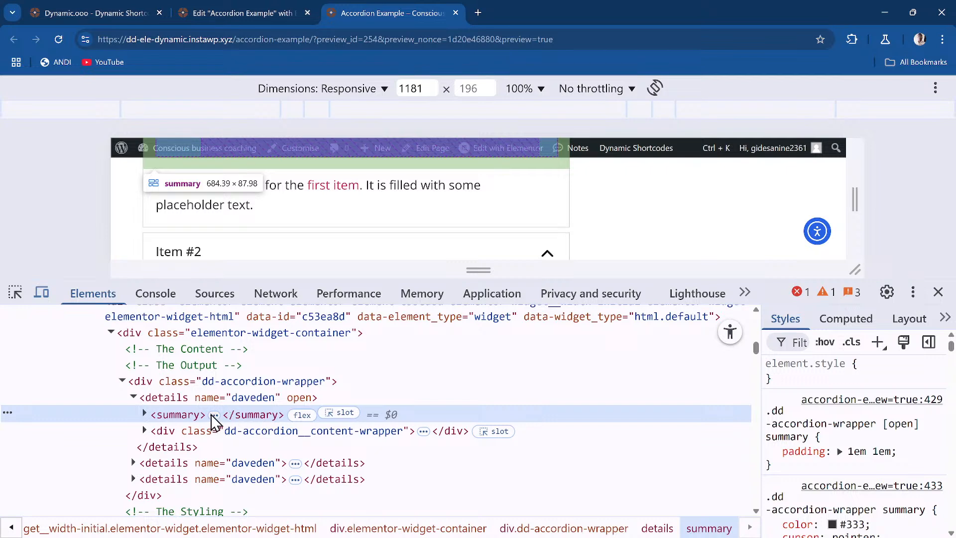
pyautogui.click(145, 414)
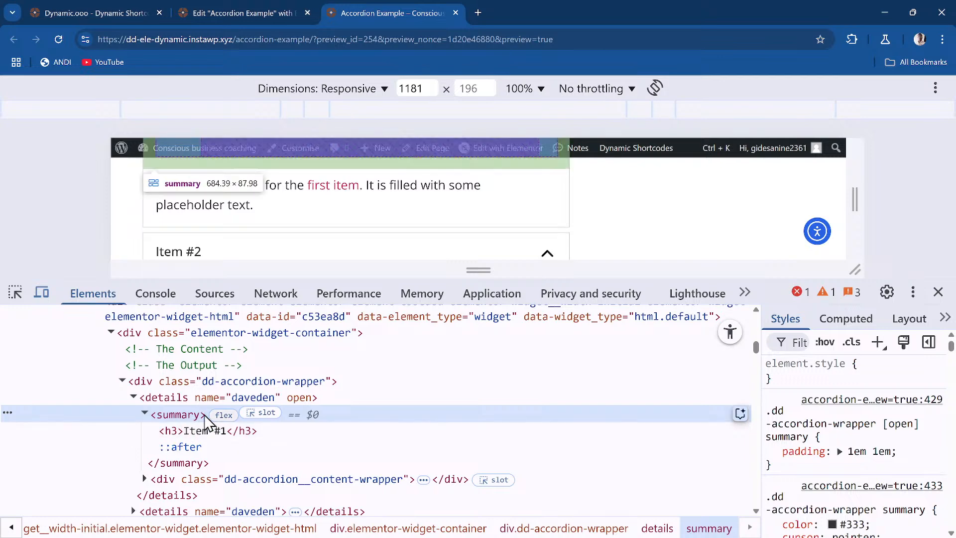
pyautogui.click(730, 332)
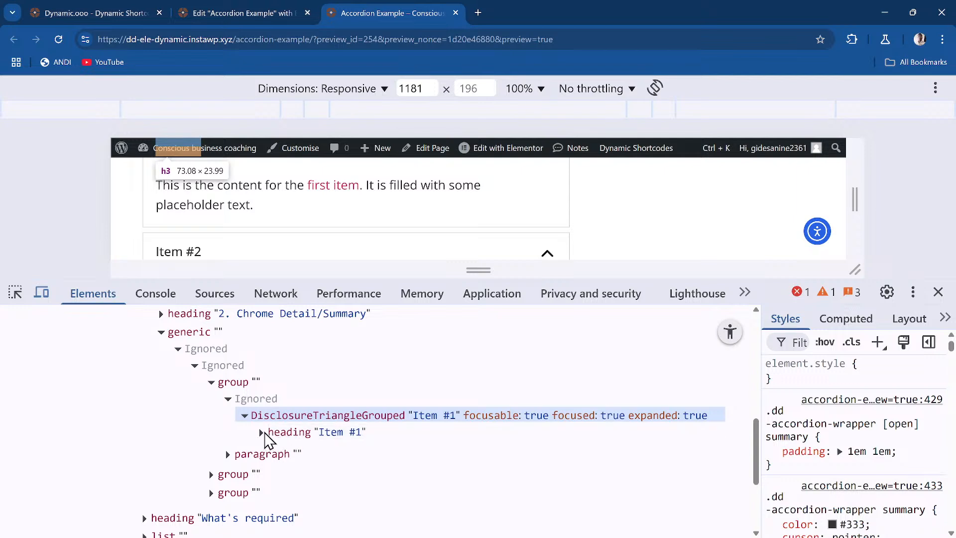
# - Check the Item #1 heading node in the Accessibility pane, confirming heading level 3
pyautogui.click(332, 432)
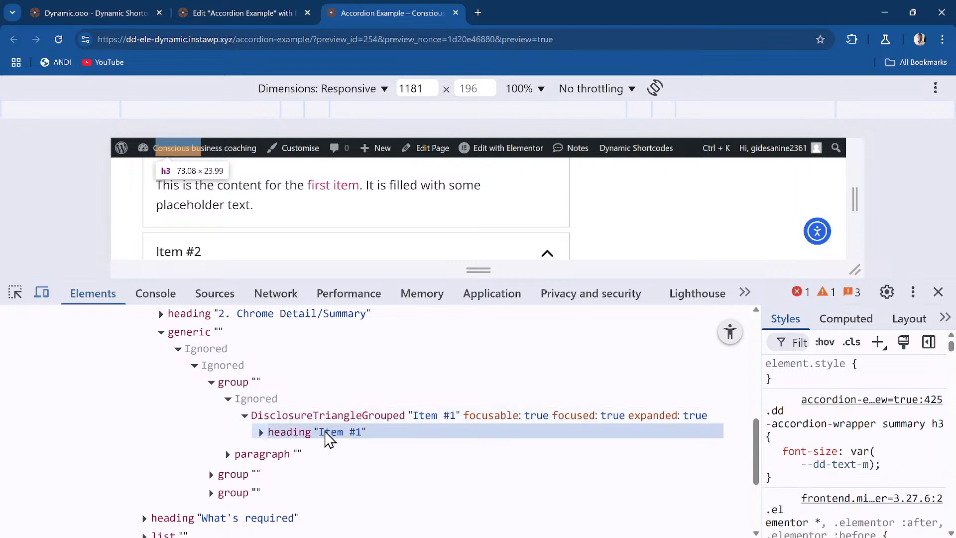
pyautogui.click(945, 318)
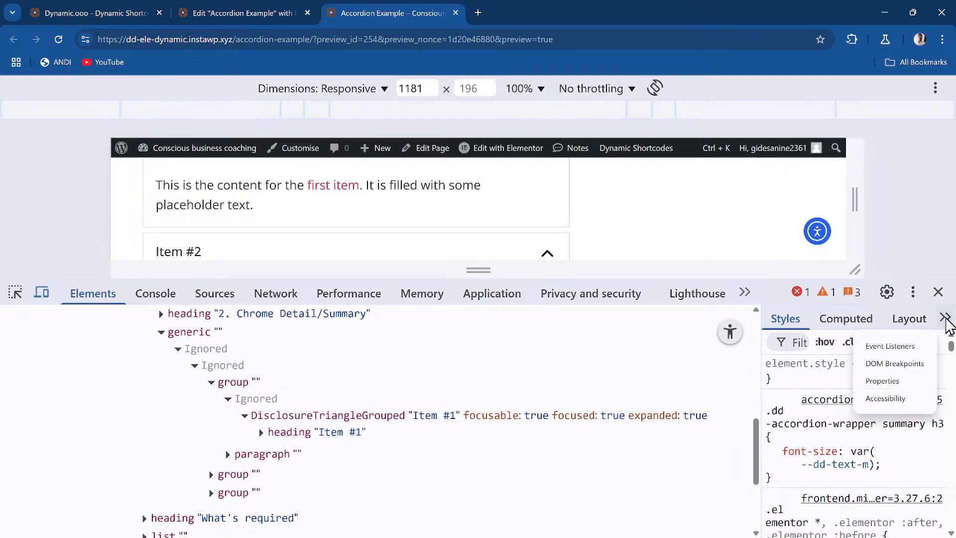
pyautogui.click(890, 398)
pyautogui.scroll(-3, 845, 398)
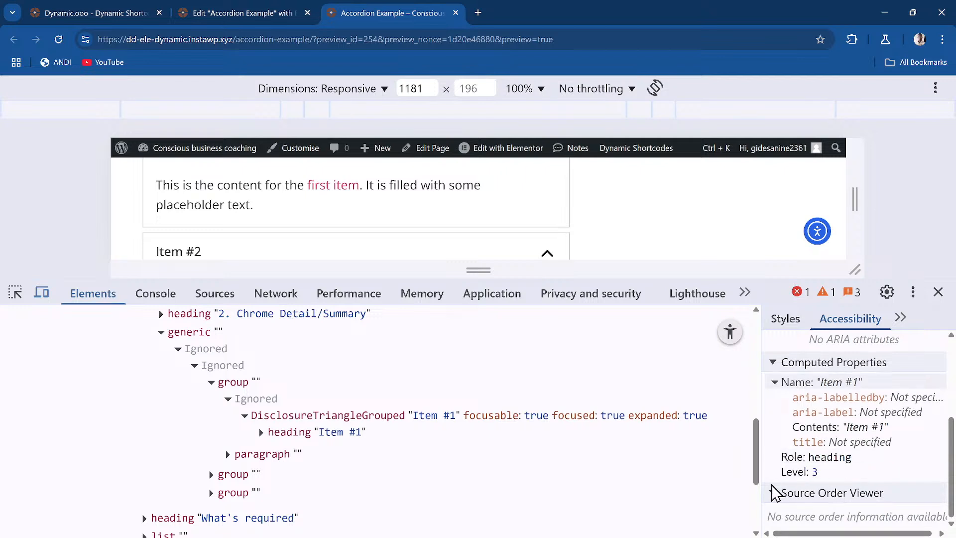
pyautogui.click(548, 434)
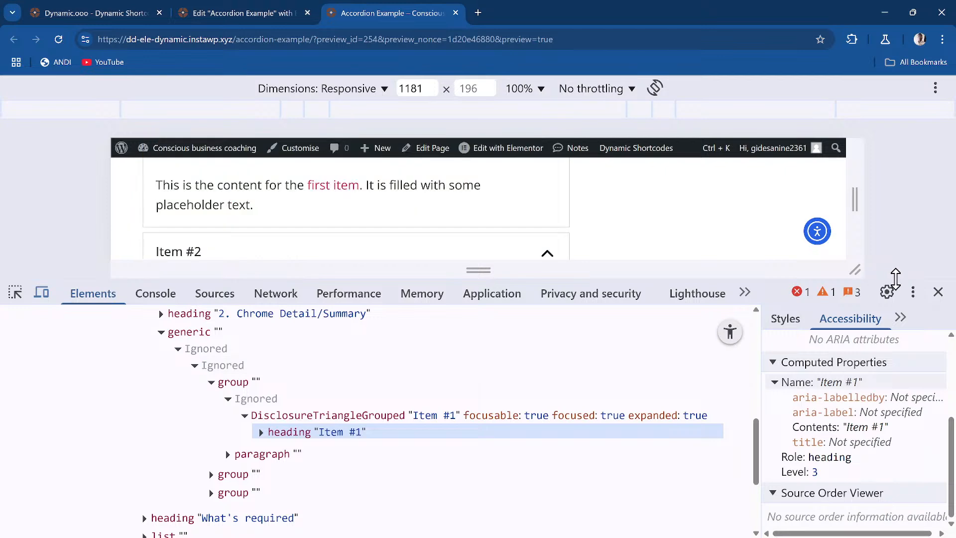
# - Close DevTools and Tab from the site logo to the Home link
pyautogui.click(938, 292)
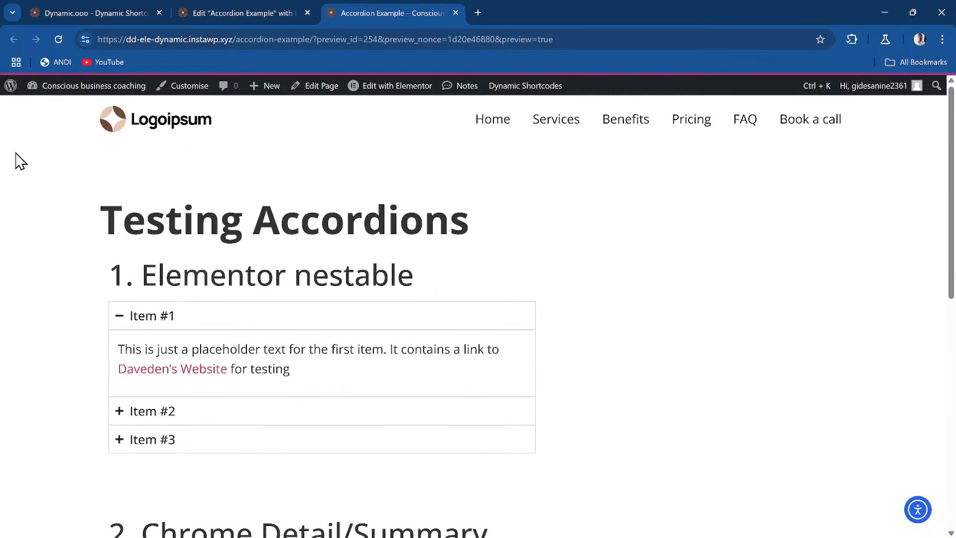
pyautogui.press('Tab')
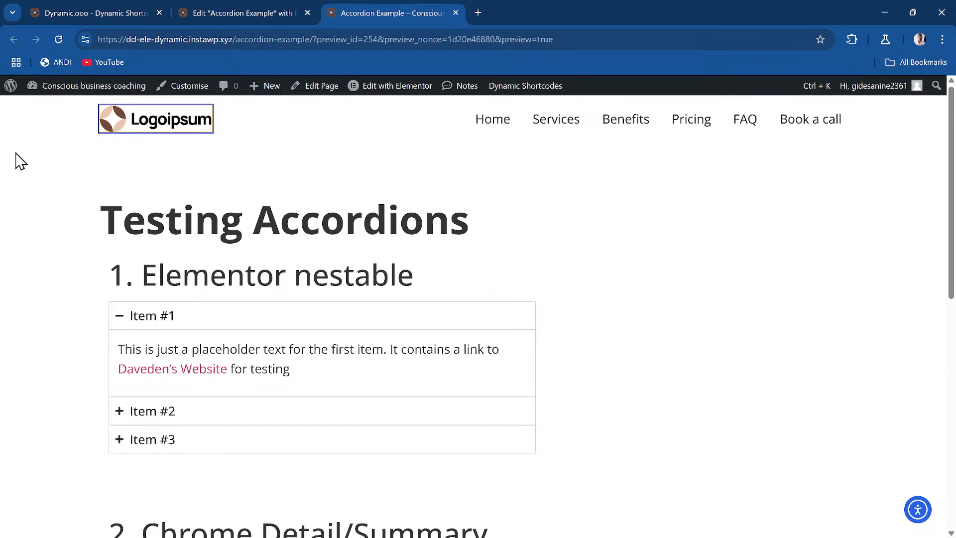
pyautogui.press('Tab')
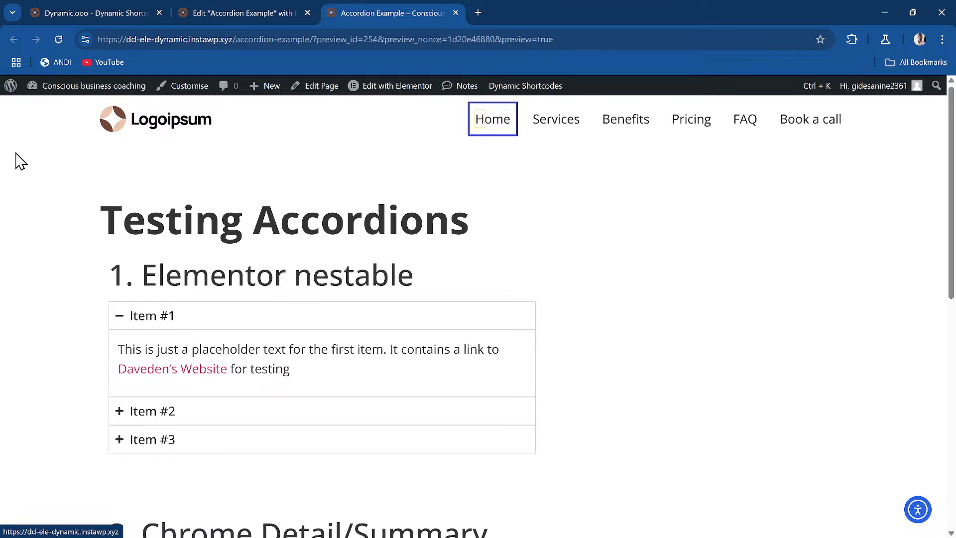
# - Use heading navigation from Testing Accordions to the 2. Chrome Detail/Summary heading
pyautogui.press('h')
pyautogui.scroll(-5, 20, 162)
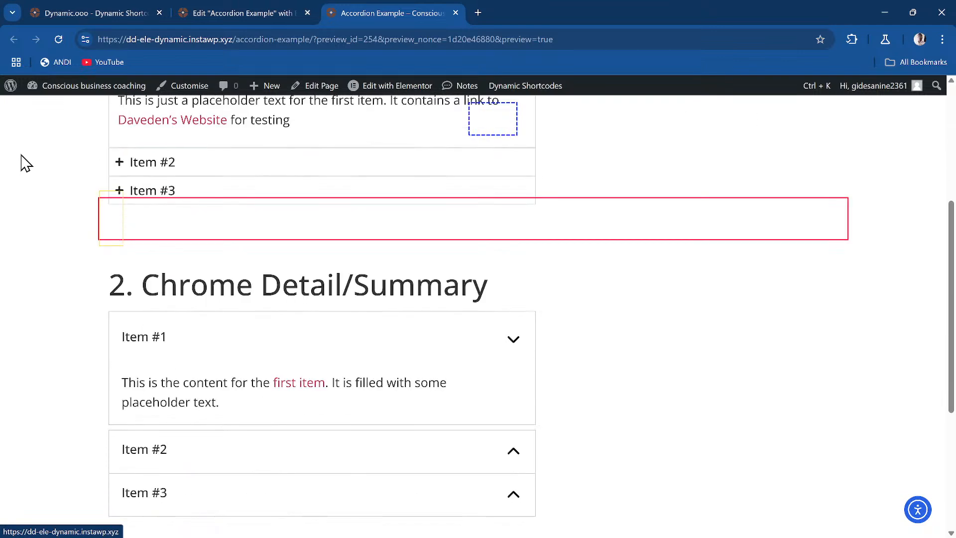
pyautogui.press('h')
pyautogui.press('h')
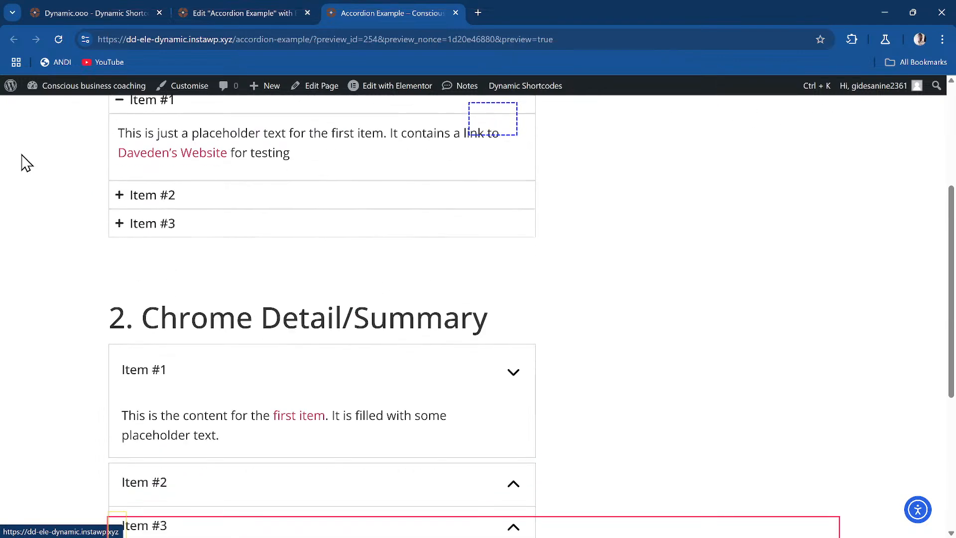
pyautogui.scroll(-3, 36, 175)
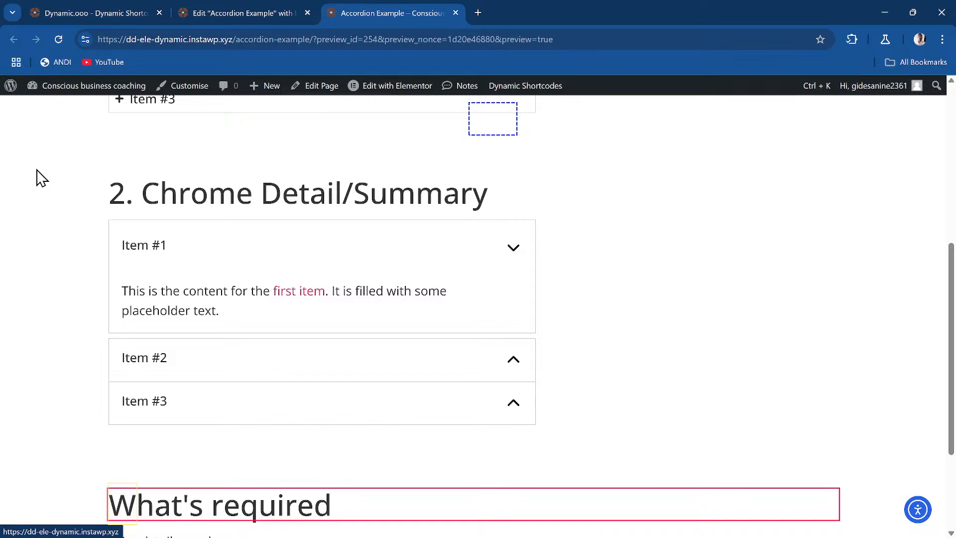
pyautogui.hotkey('shift', 'h')
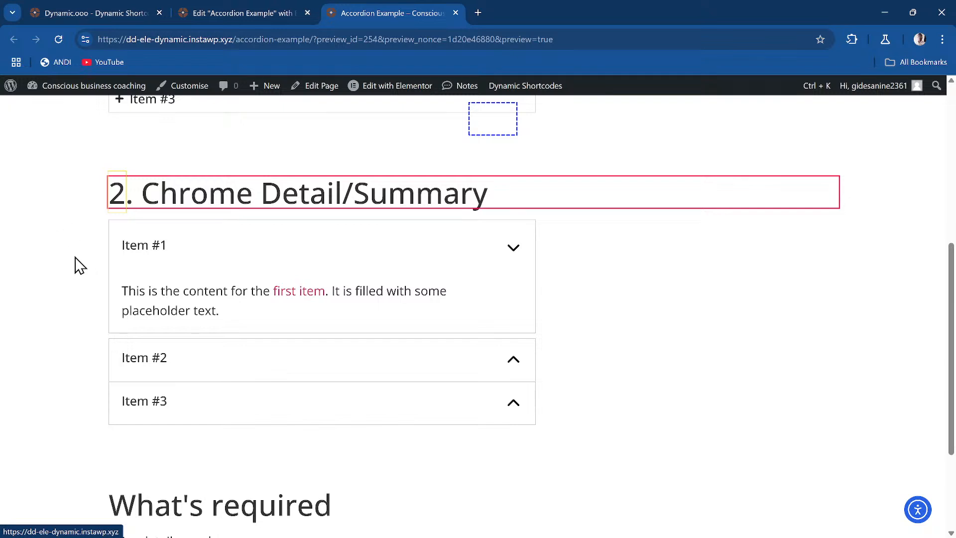
# - Tab through the Item #1 summary and its first link to the Item #2 summary
pyautogui.press('Tab')
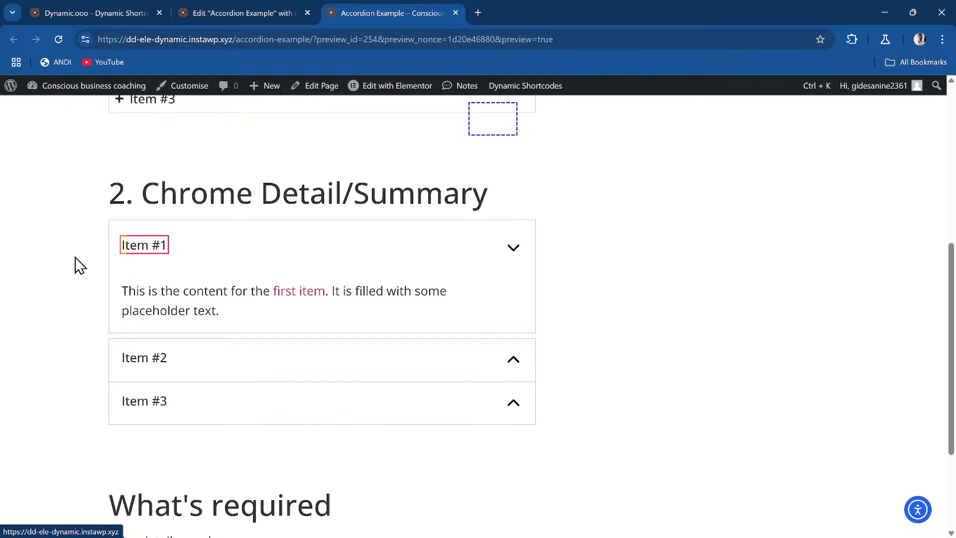
pyautogui.press('Tab')
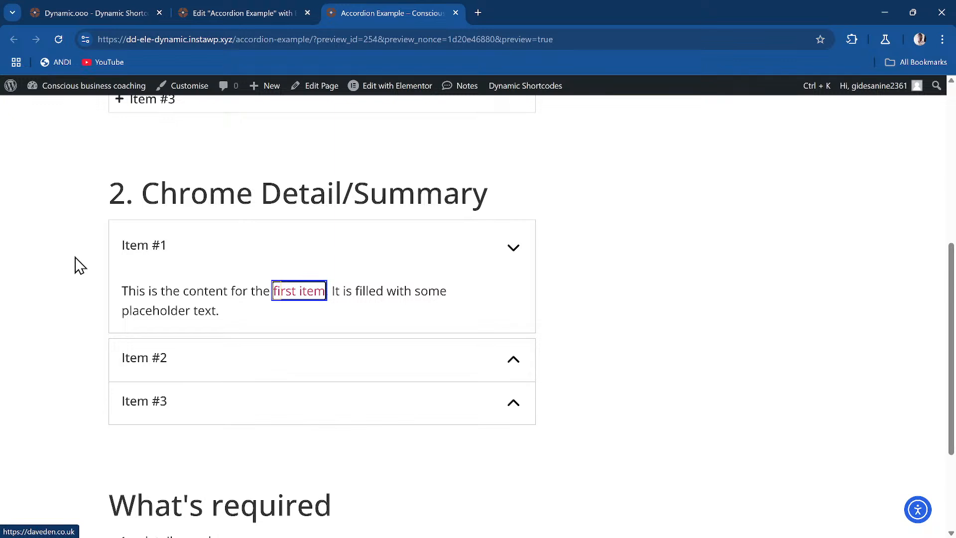
pyautogui.press('Tab')
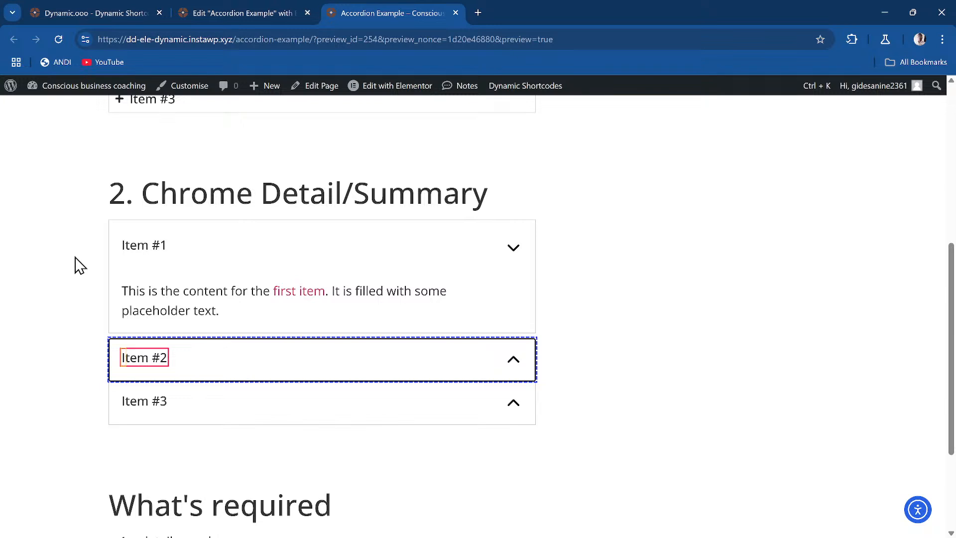
pyautogui.hotkey('alt', 'Tab')
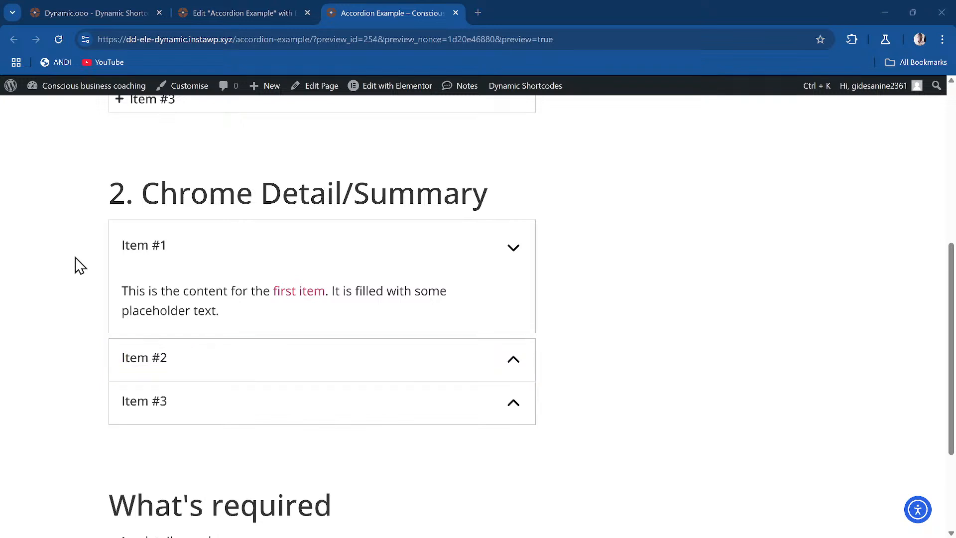
pyautogui.press('capslock')
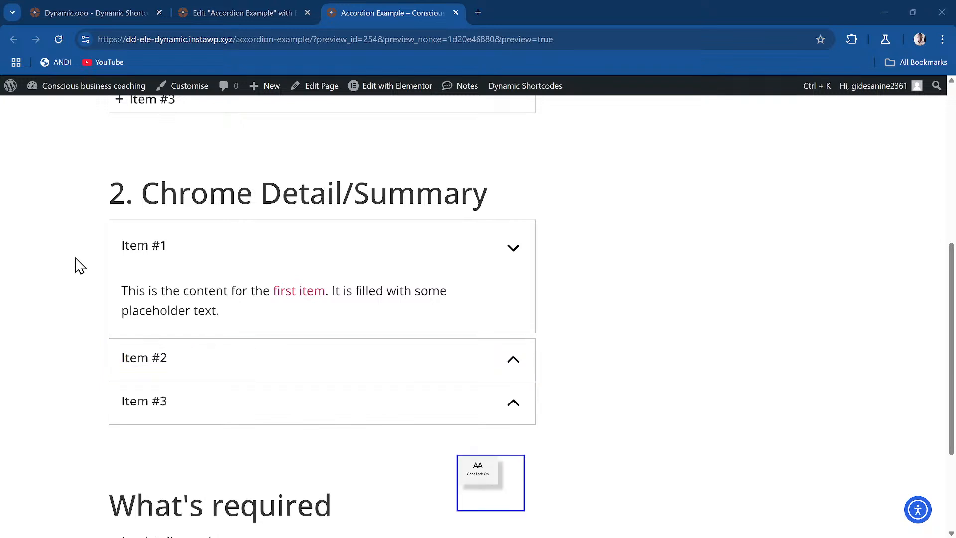
pyautogui.hotkey('alt', 'Tab')
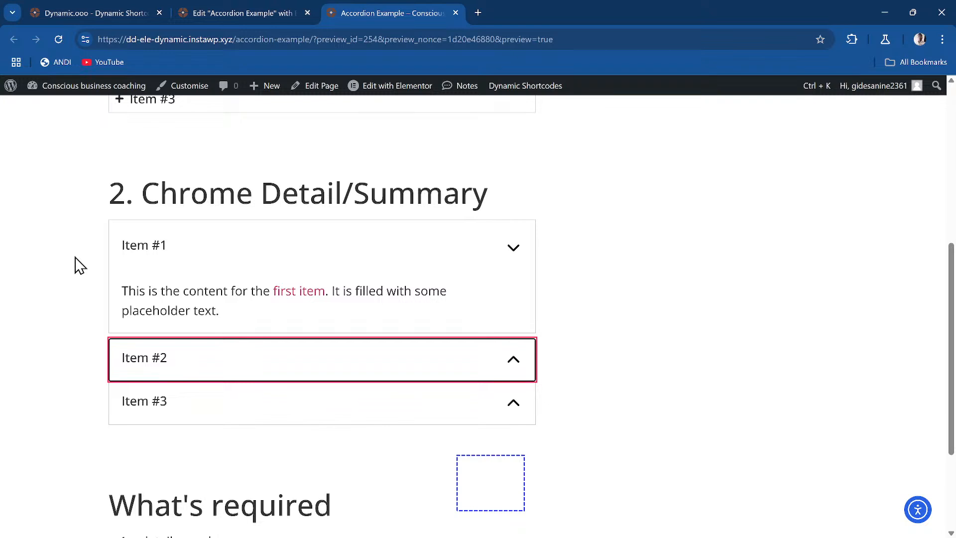
pyautogui.hotkey('alt', 'Tab')
pyautogui.hotkey('alt', 'Tab')
pyautogui.press('capslock')
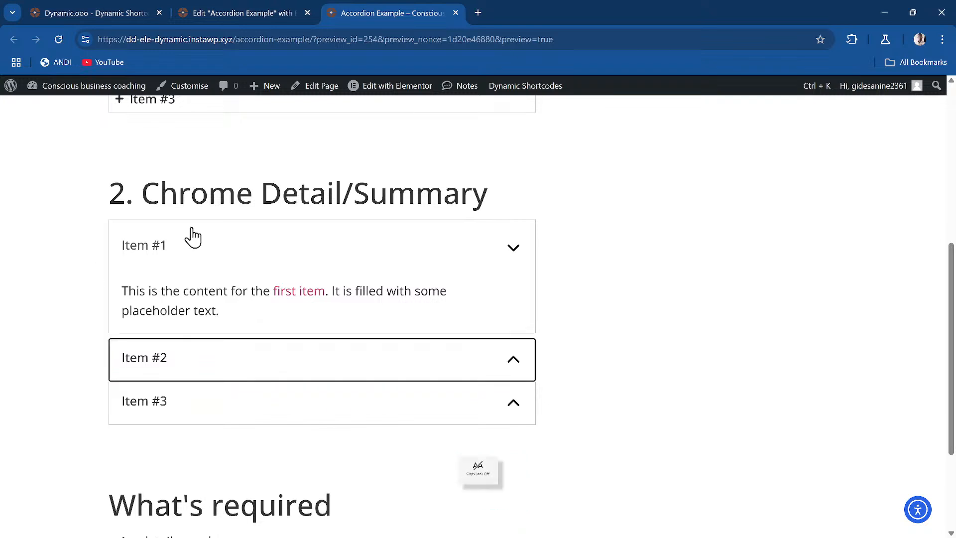
pyautogui.click(155, 252)
pyautogui.rightClick(155, 252)
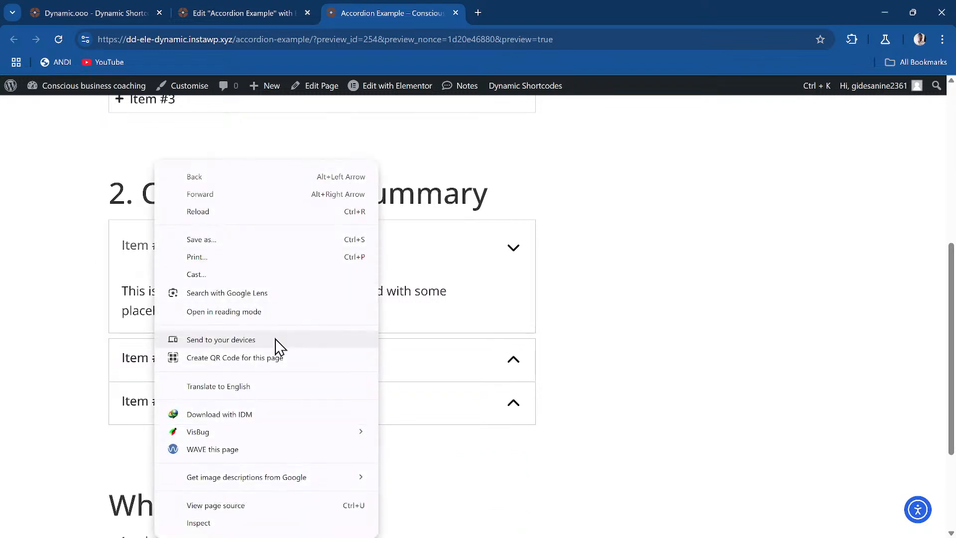
pyautogui.click(236, 520)
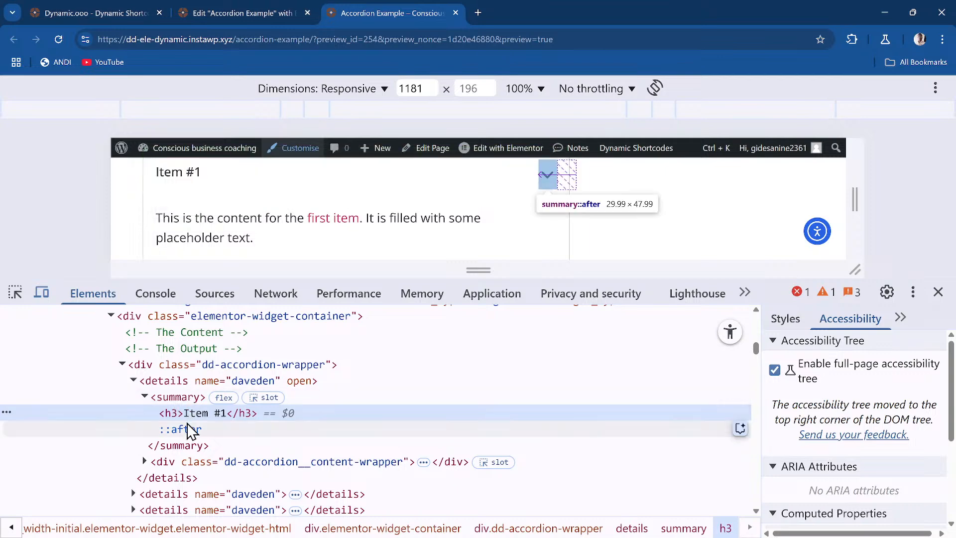
pyautogui.click(145, 397)
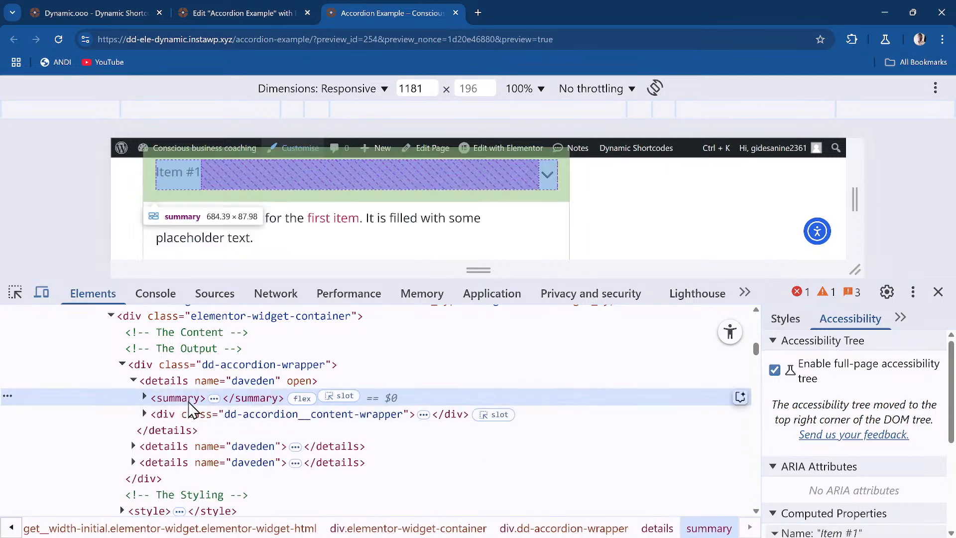
pyautogui.click(185, 388)
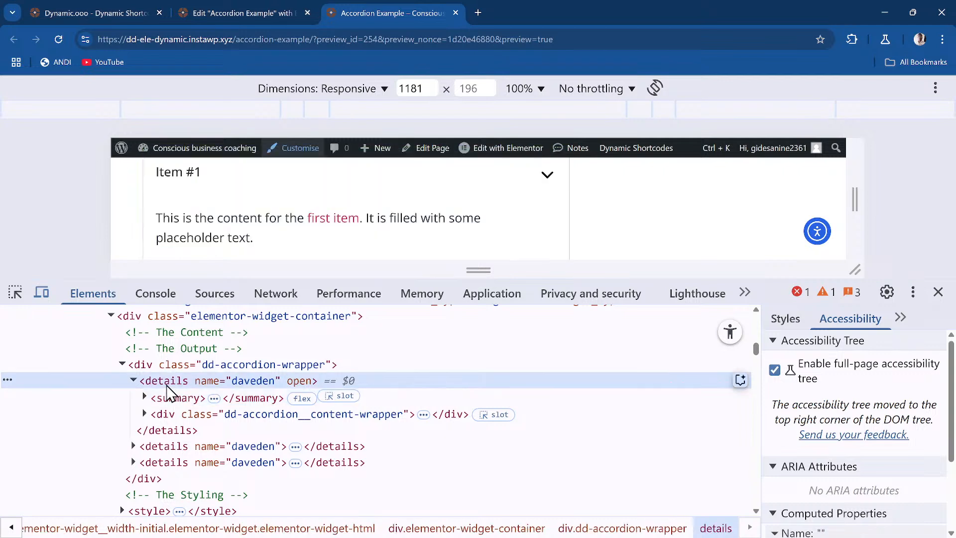
pyautogui.click(153, 399)
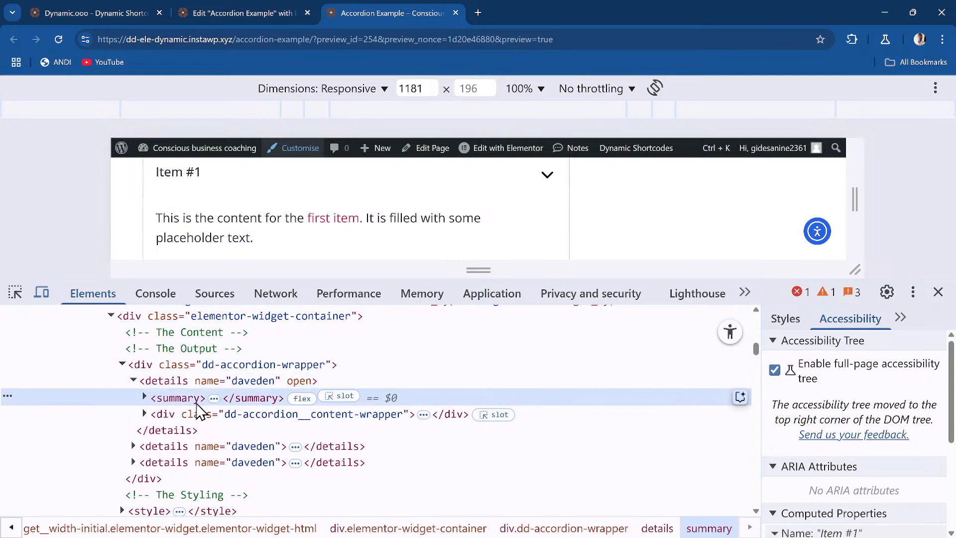
pyautogui.click(144, 397)
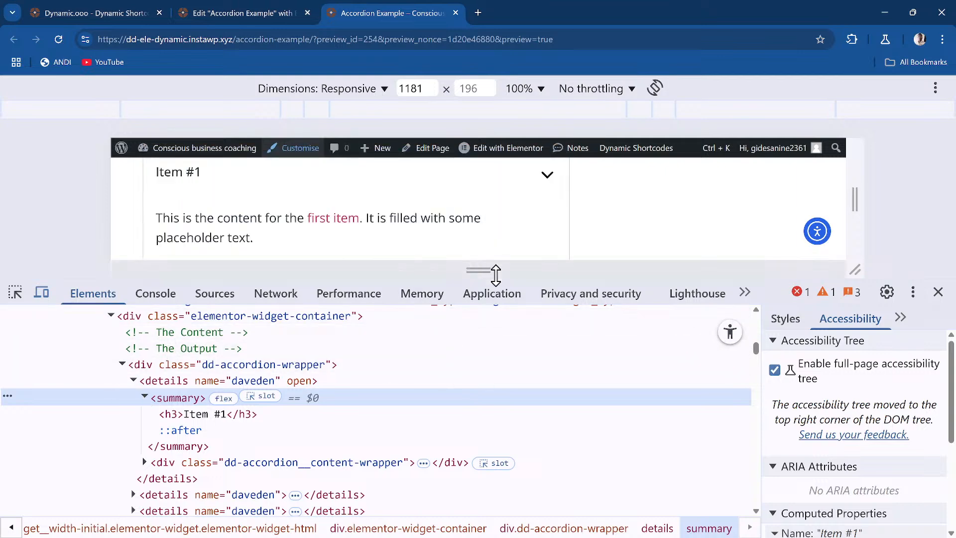
pyautogui.click(133, 381)
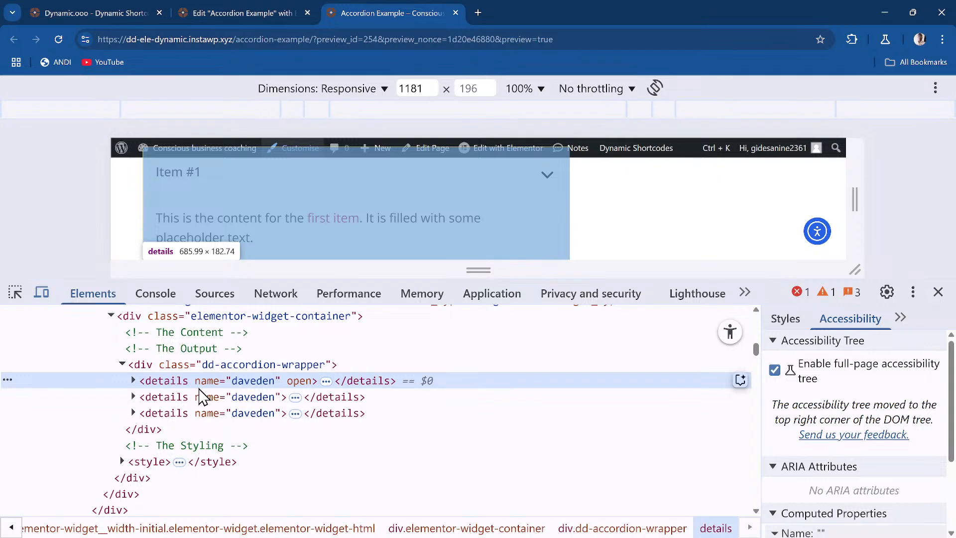
pyautogui.click(939, 293)
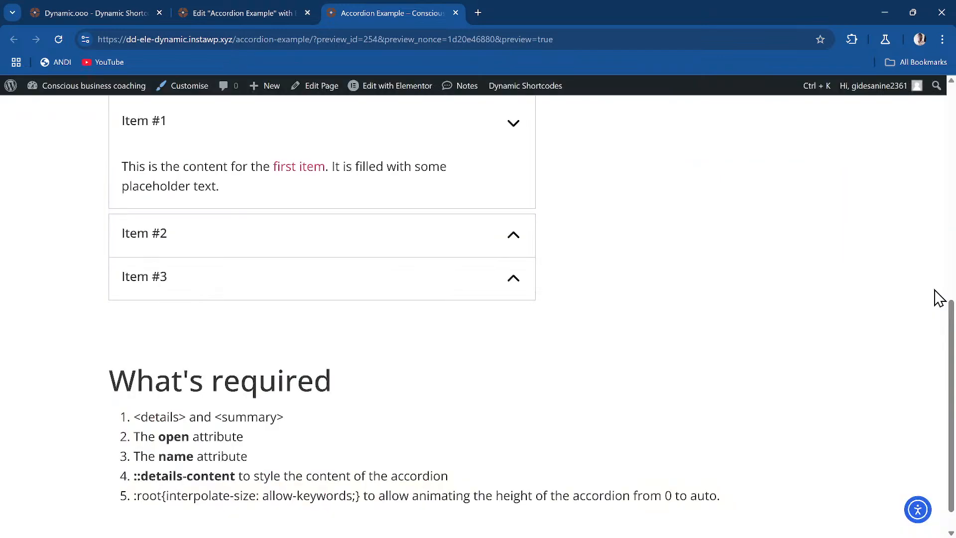
# - Open Item #2, then Item #3 (closing Item #2), then collapse Item #3
pyautogui.scroll(3, 241, 277)
pyautogui.scroll(-1, 247, 284)
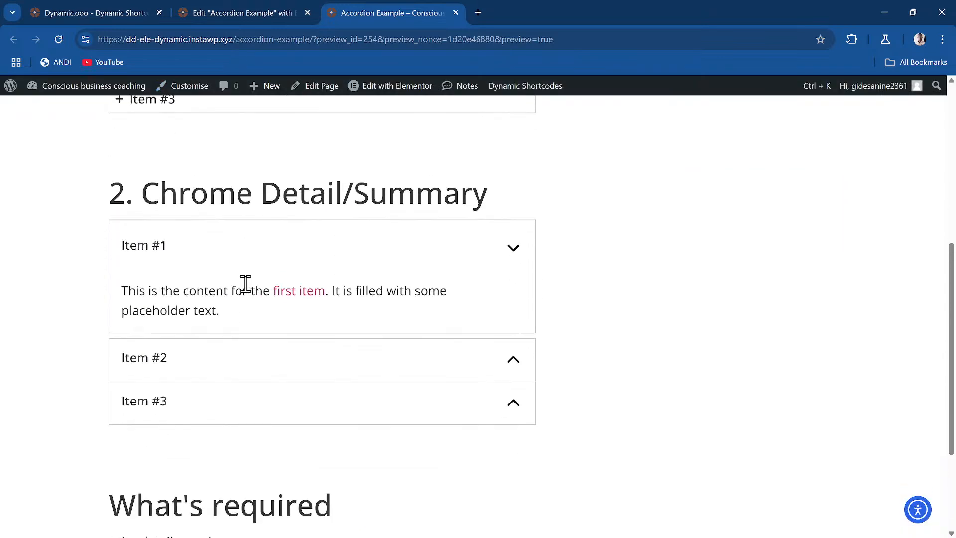
pyautogui.click(482, 369)
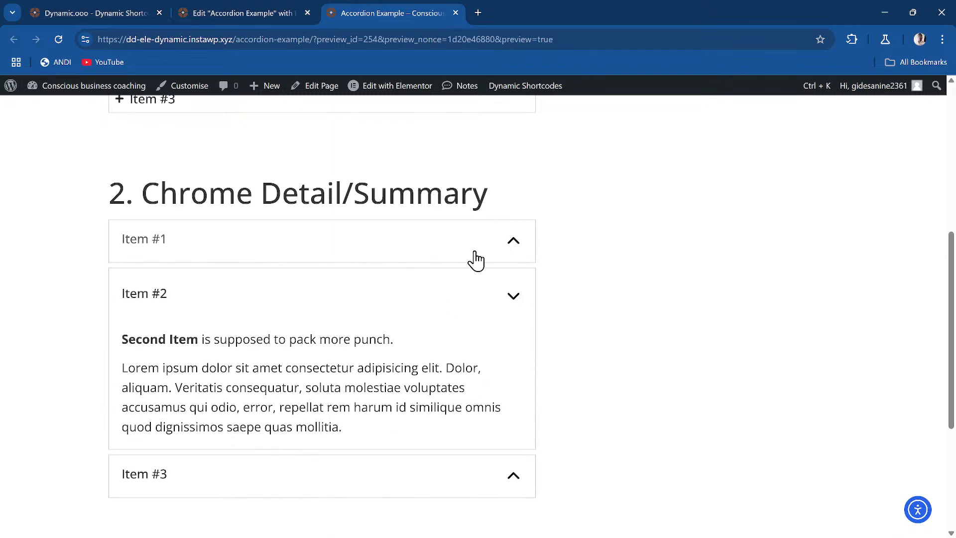
pyautogui.click(328, 479)
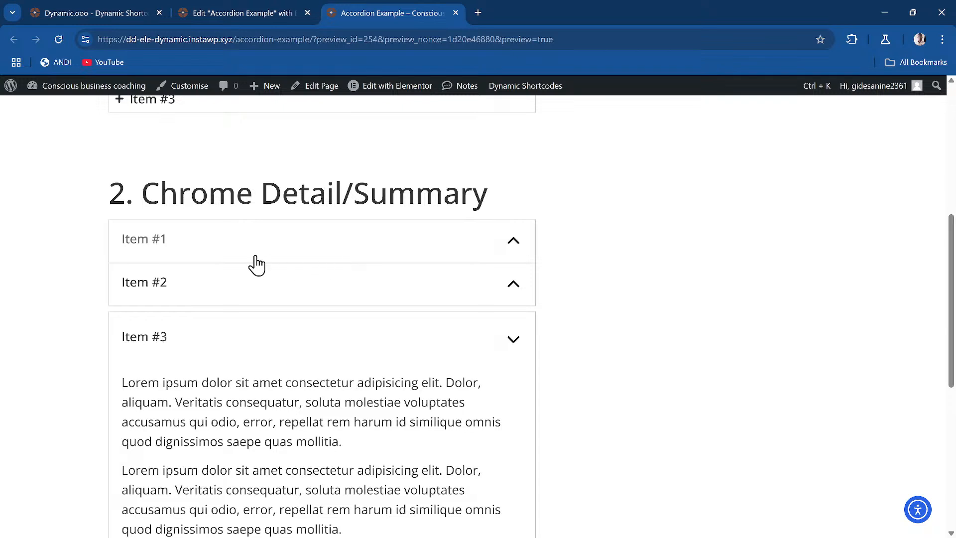
pyautogui.click(215, 348)
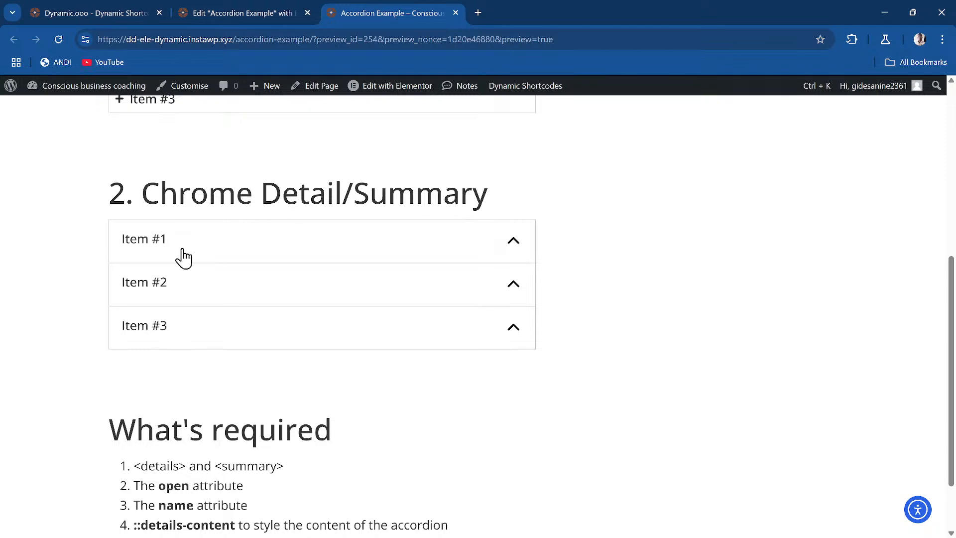
pyautogui.rightClick(201, 241)
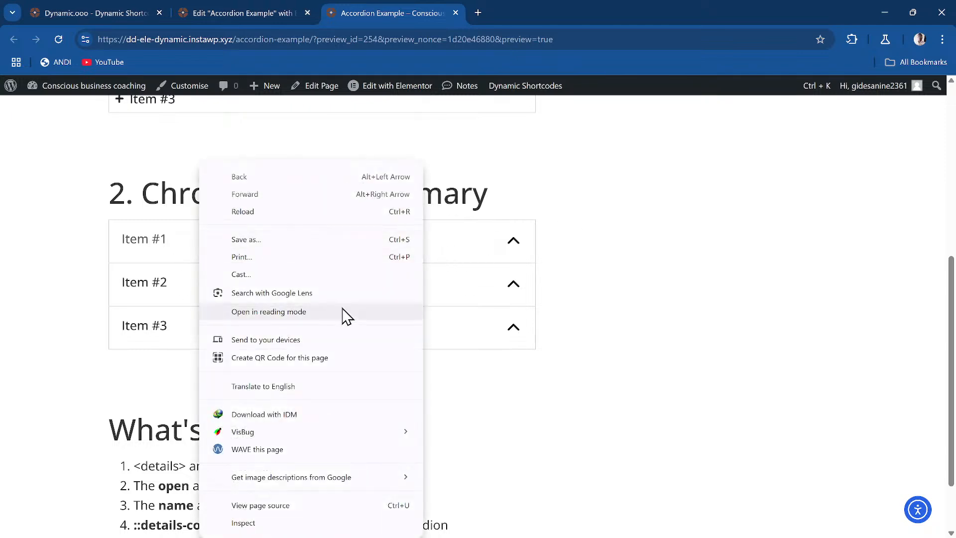
pyautogui.click(273, 523)
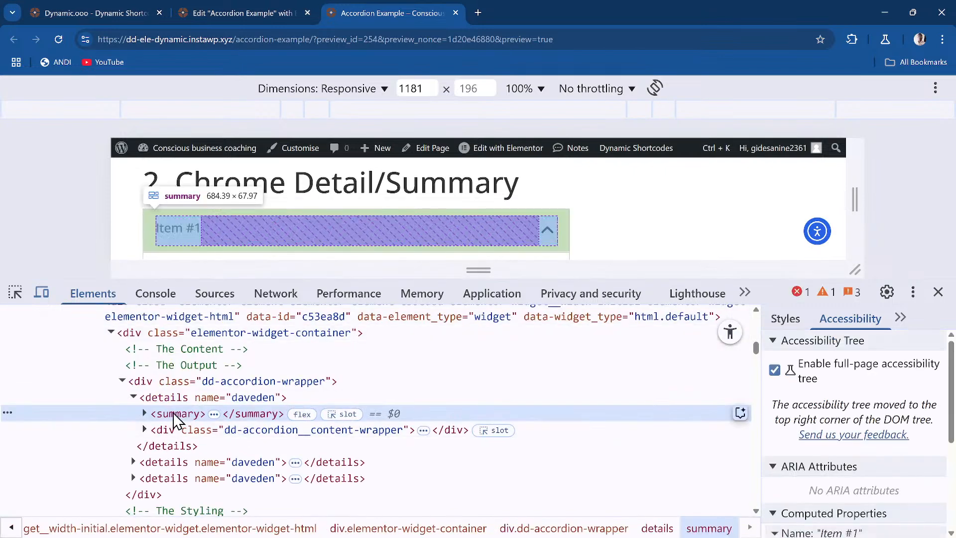
pyautogui.click(133, 397)
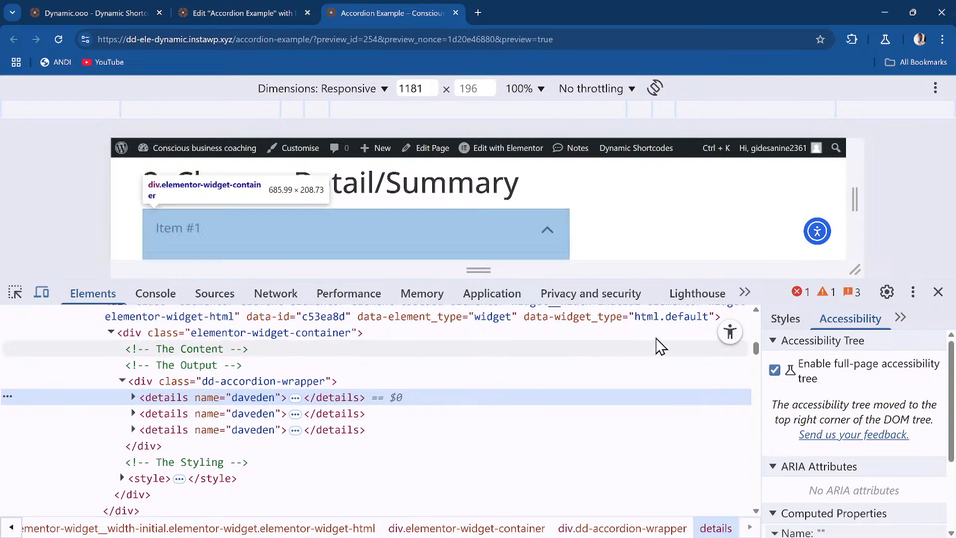
pyautogui.click(939, 294)
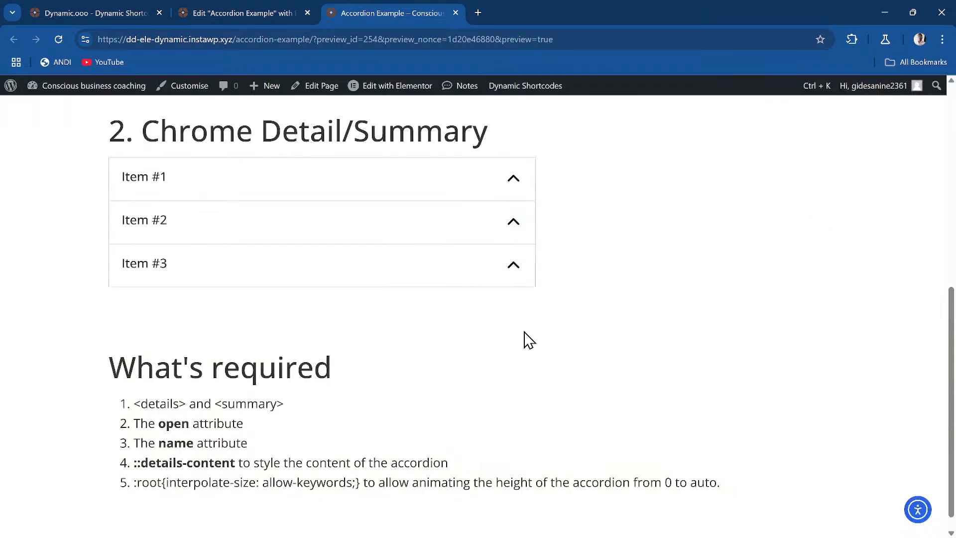
# - Expand Item #2 of the Chrome accordion to reveal its Second Item text
pyautogui.scroll(4, 498, 364)
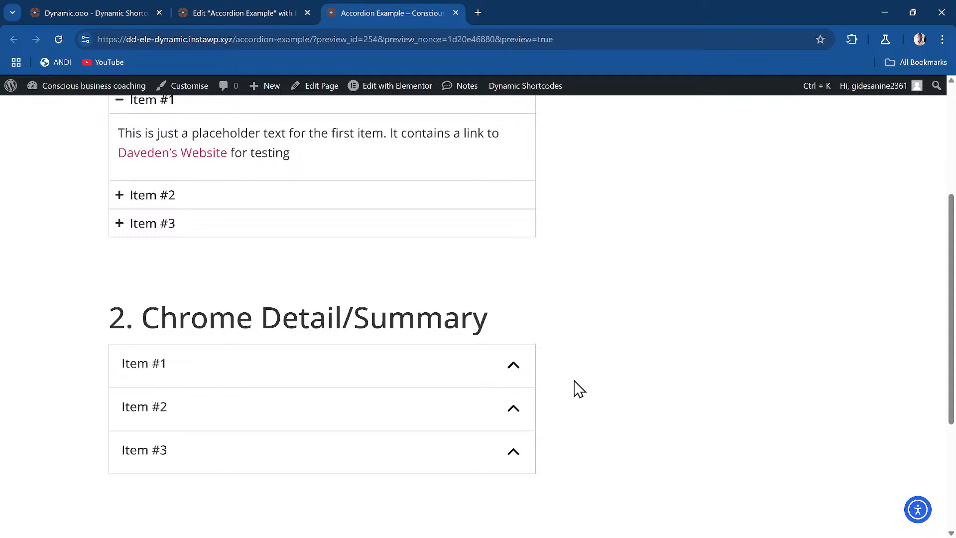
pyautogui.scroll(-1, 468, 339)
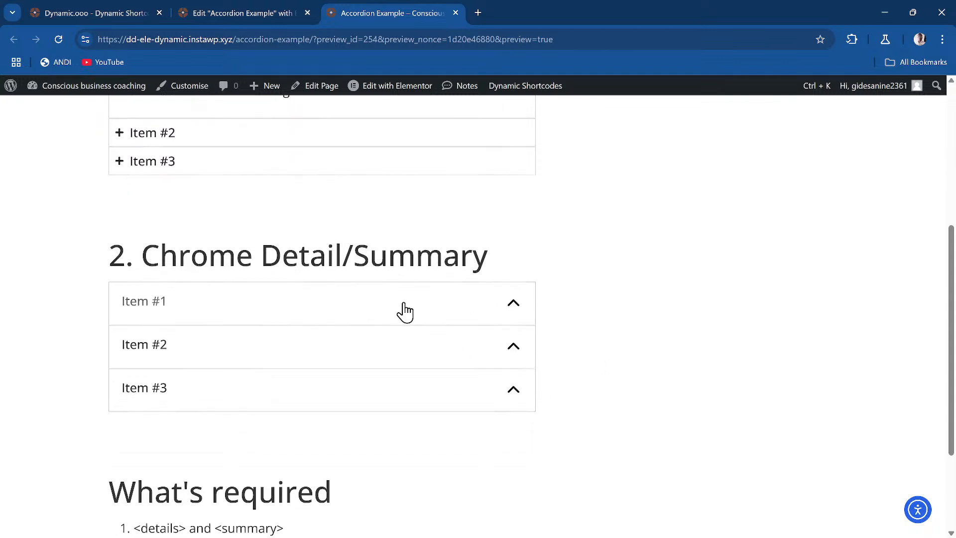
pyautogui.click(435, 346)
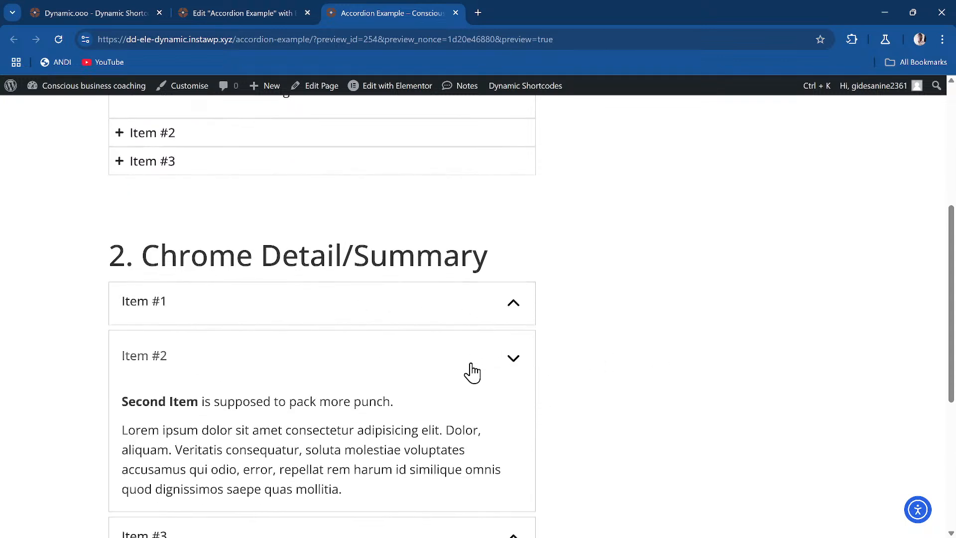